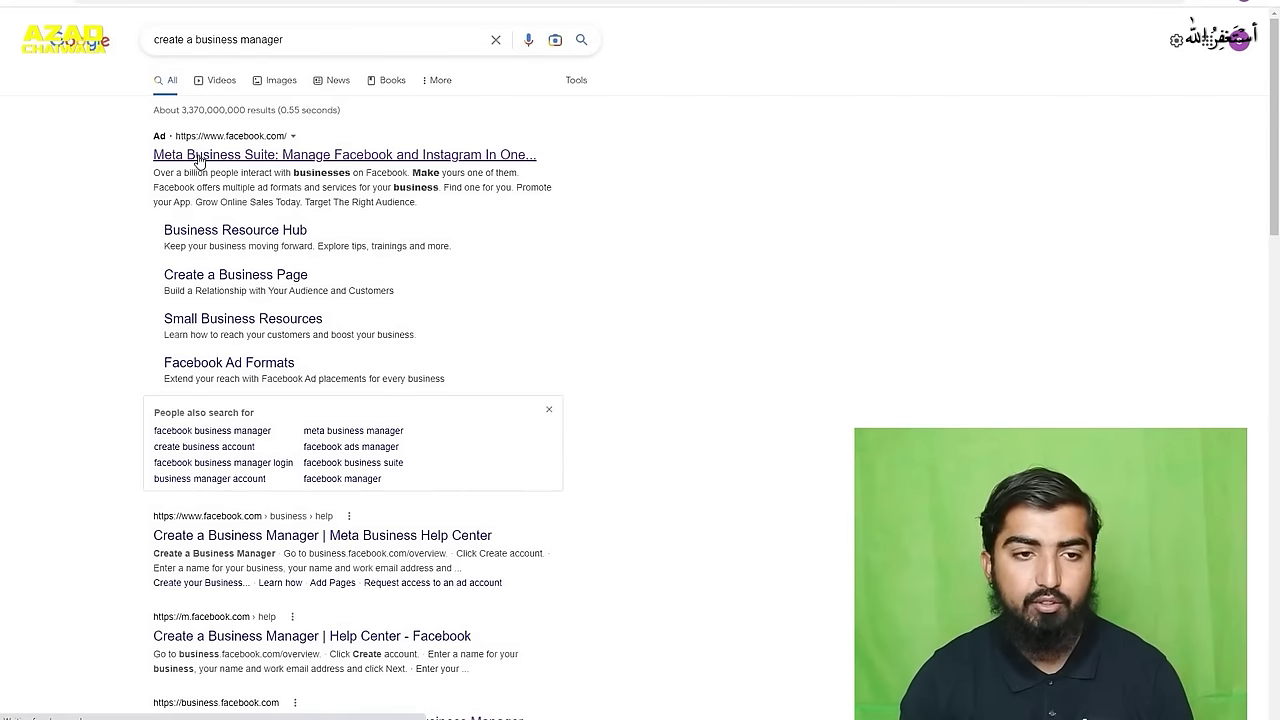
# - Open the Meta Business Suite ad at the top of the Google results
pyautogui.click(272, 155)
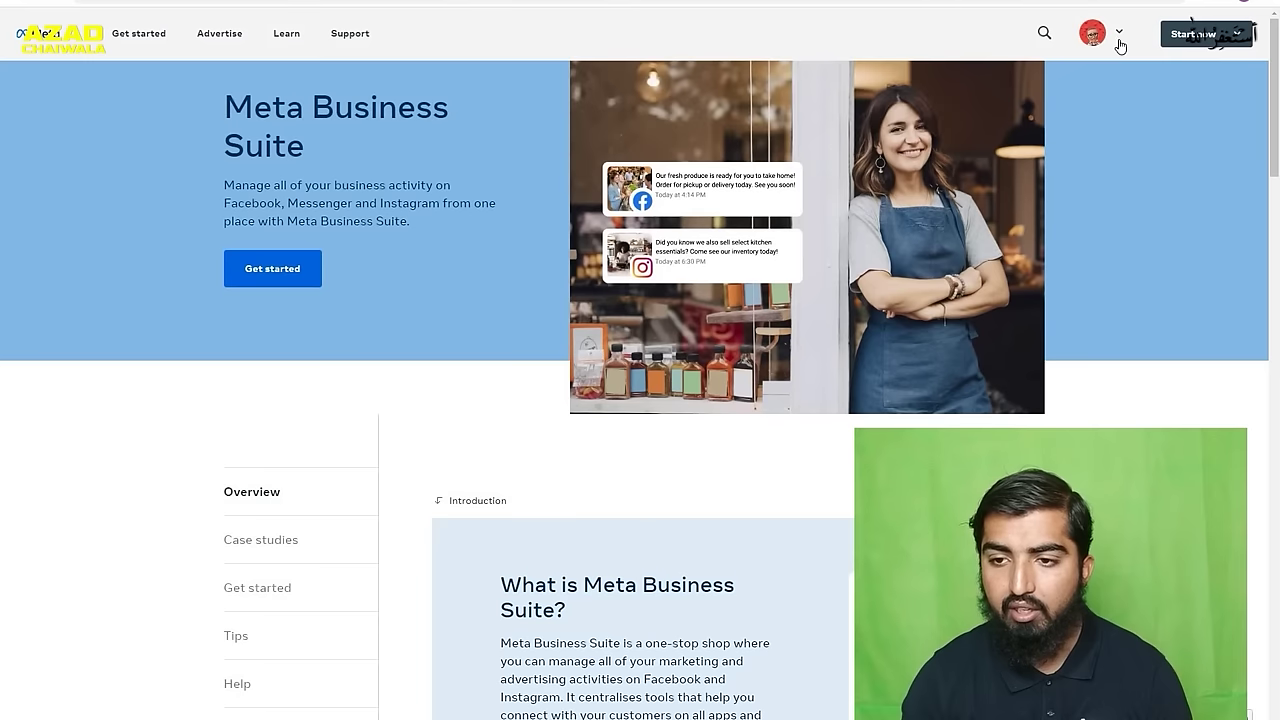
# - Choose Create a Business Account from the account dropdown
pyautogui.click(1120, 40)
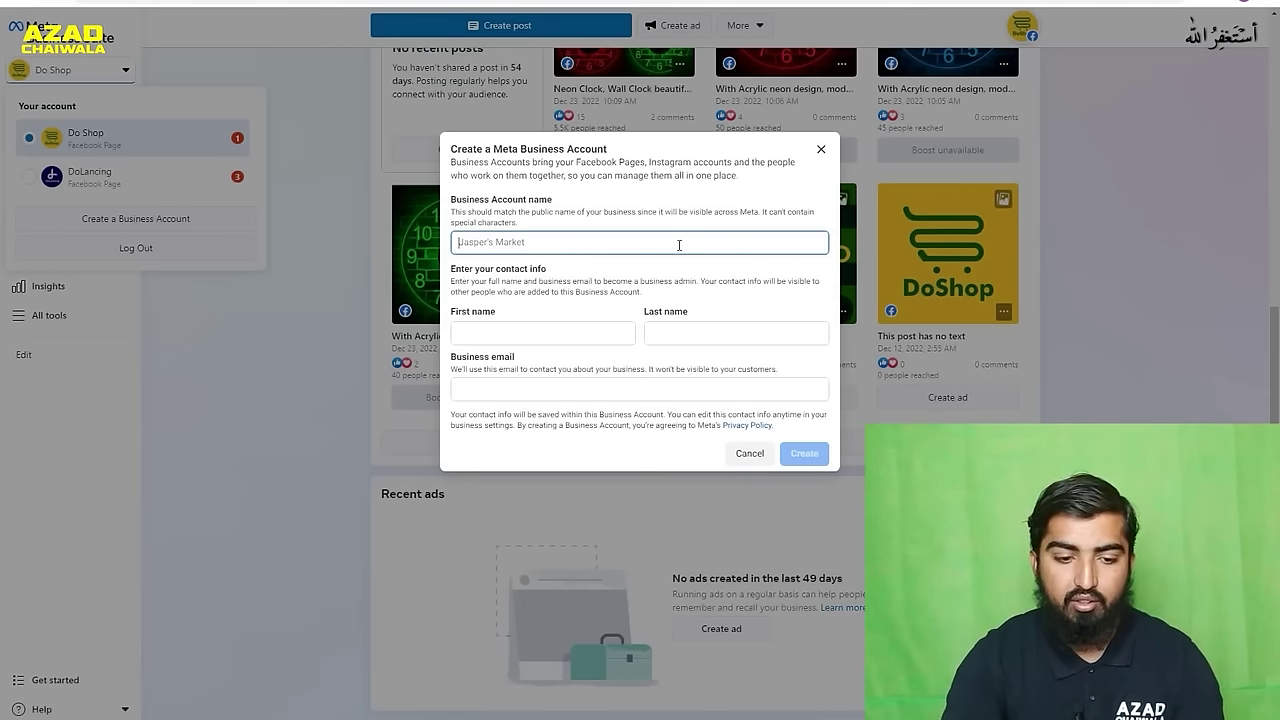
# - Create business account 'Nasarullah' with the admin's first name, last name and business email
pyautogui.write('N')
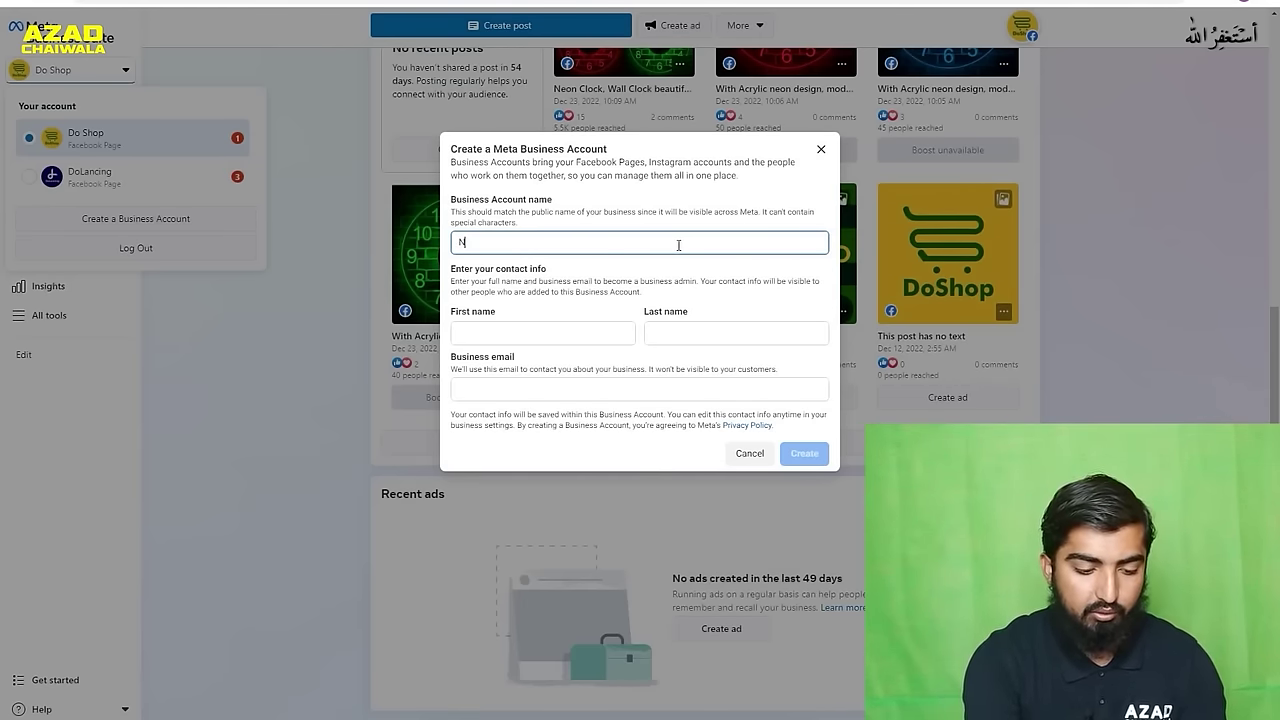
pyautogui.write('asarullah')
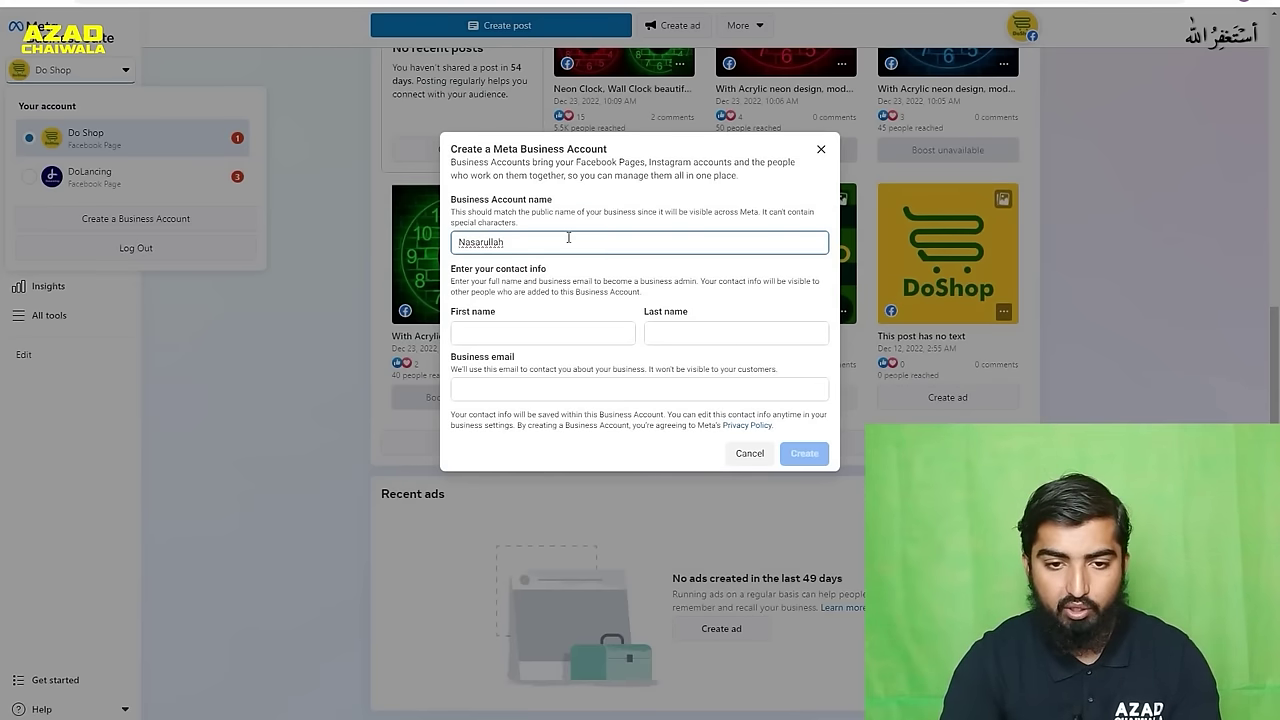
pyautogui.click(553, 339)
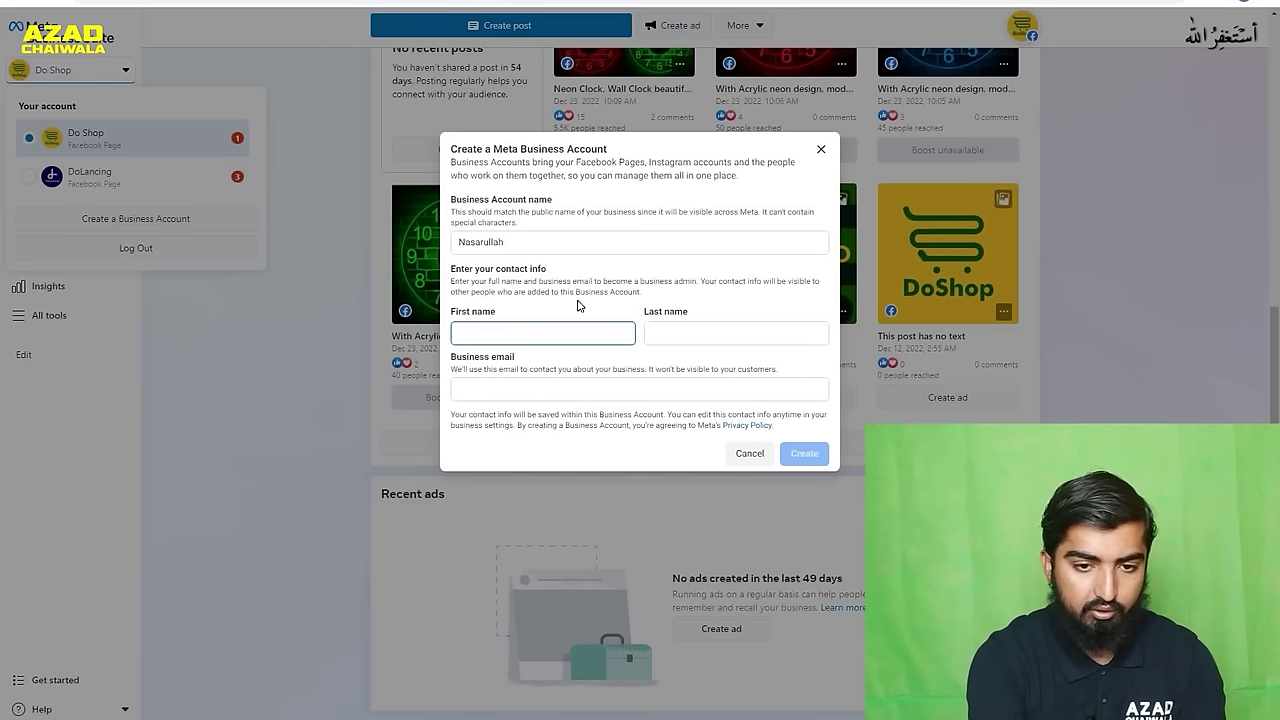
pyautogui.press('Tab')
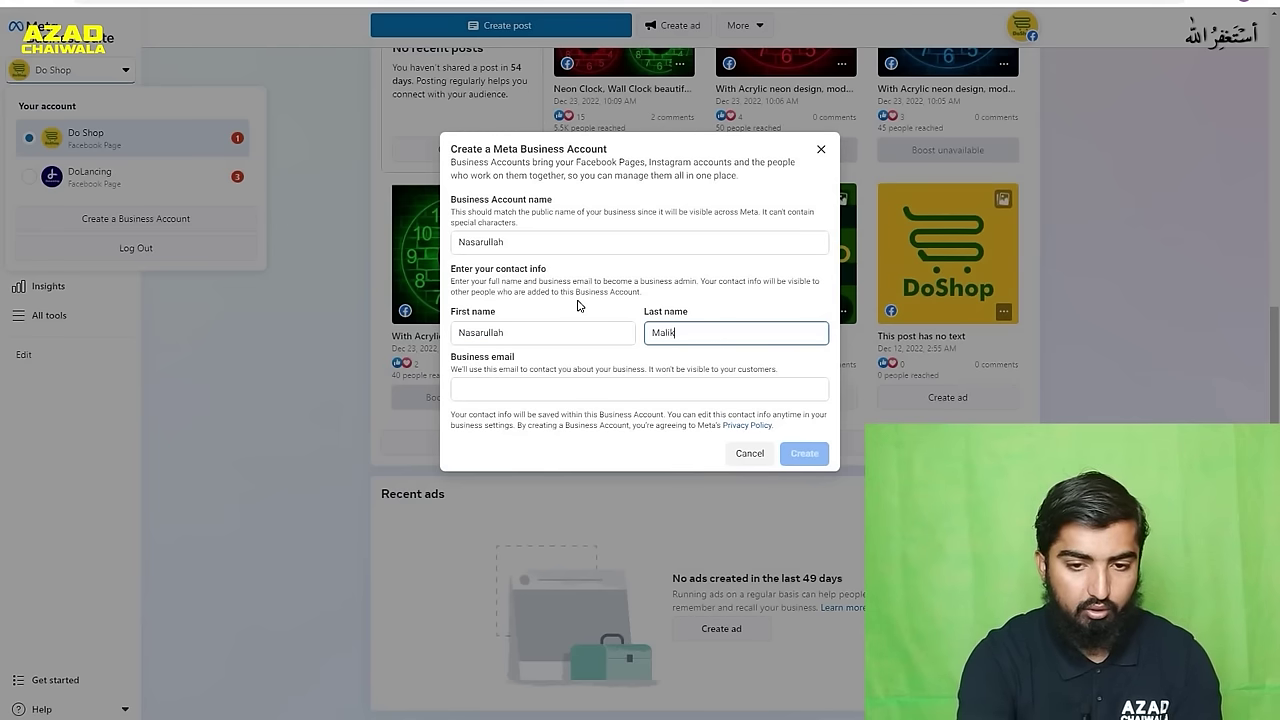
pyautogui.press('Tab')
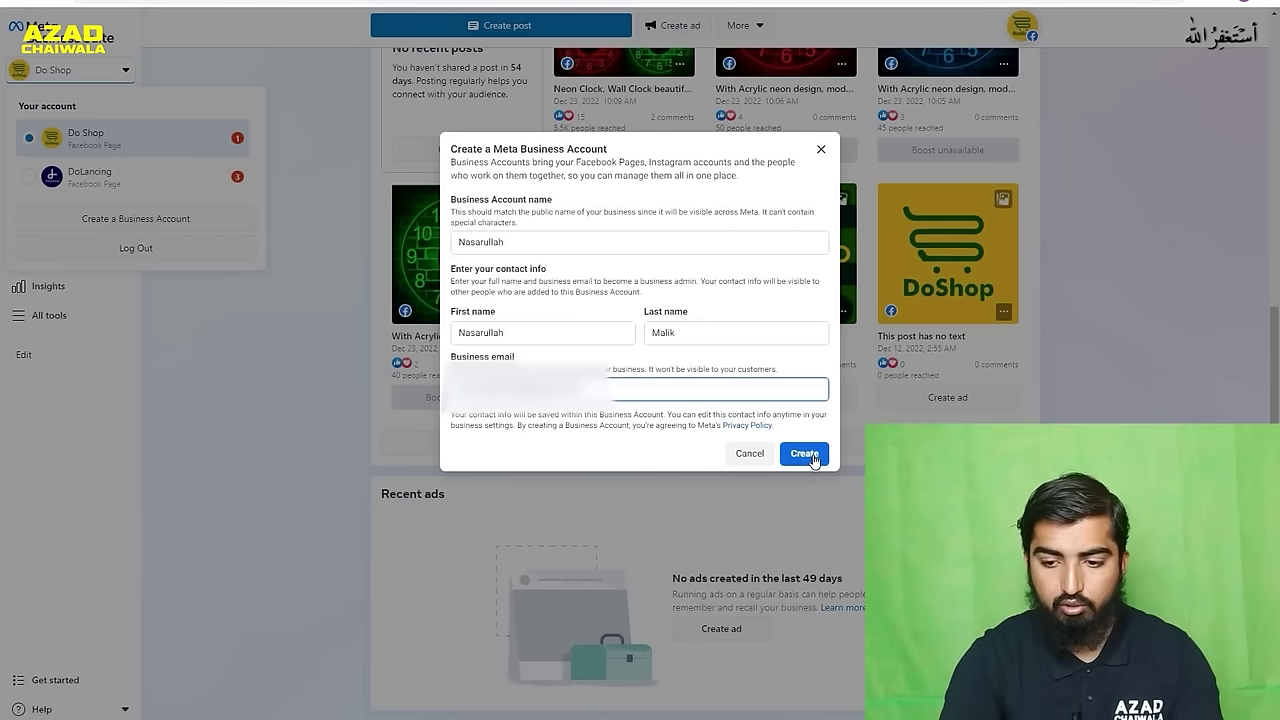
pyautogui.click(810, 453)
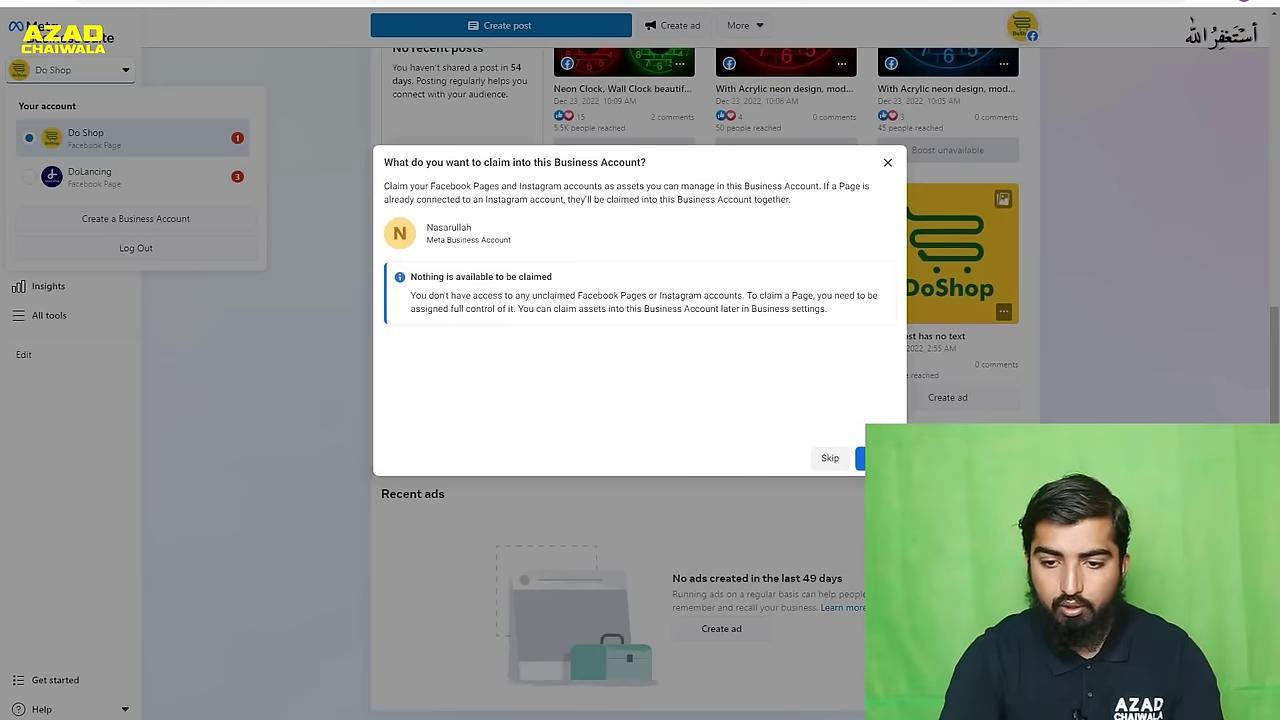
# - Skip claiming assets and adding people, checking the role options, to reach Review
pyautogui.click(878, 458)
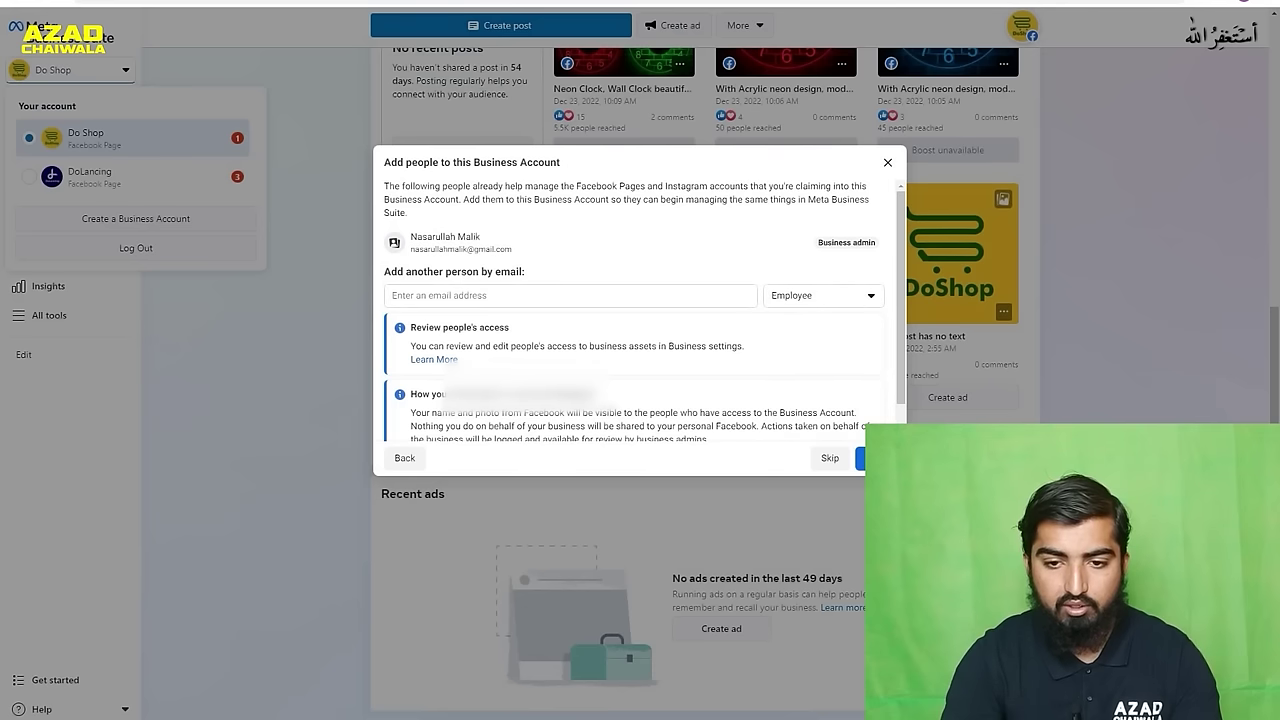
pyautogui.click(502, 295)
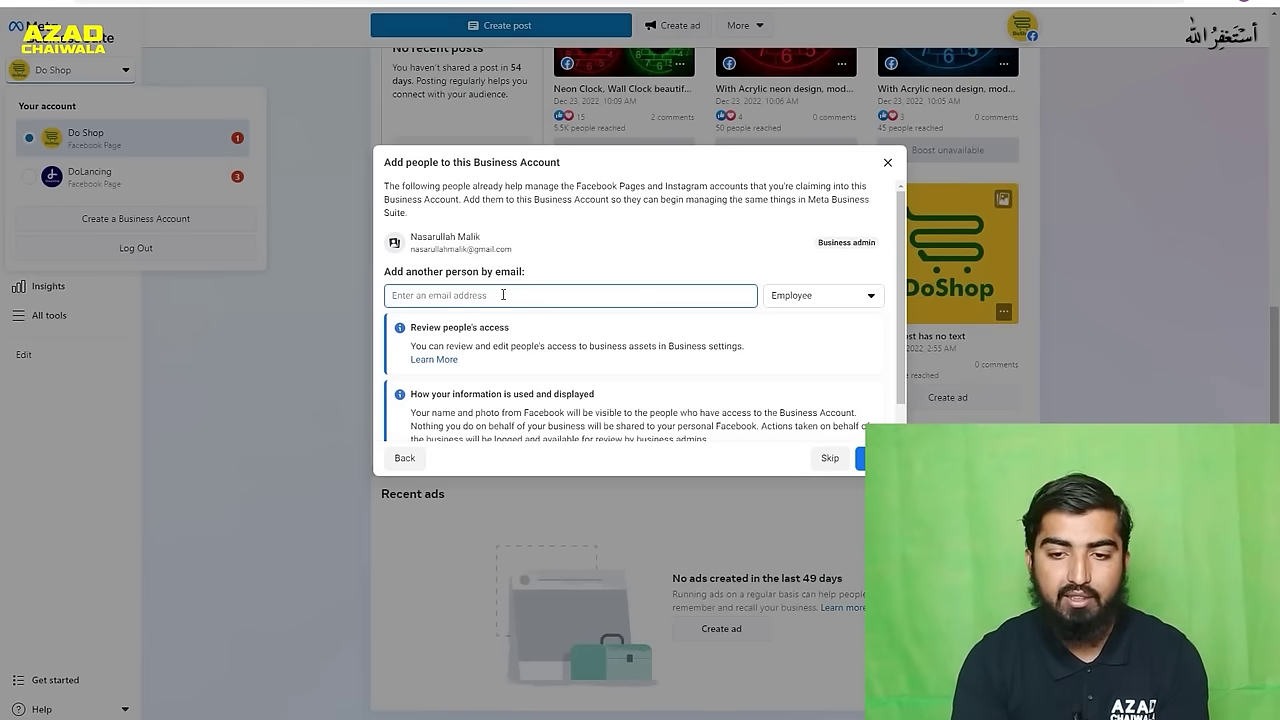
pyautogui.scroll(-1, 603, 288)
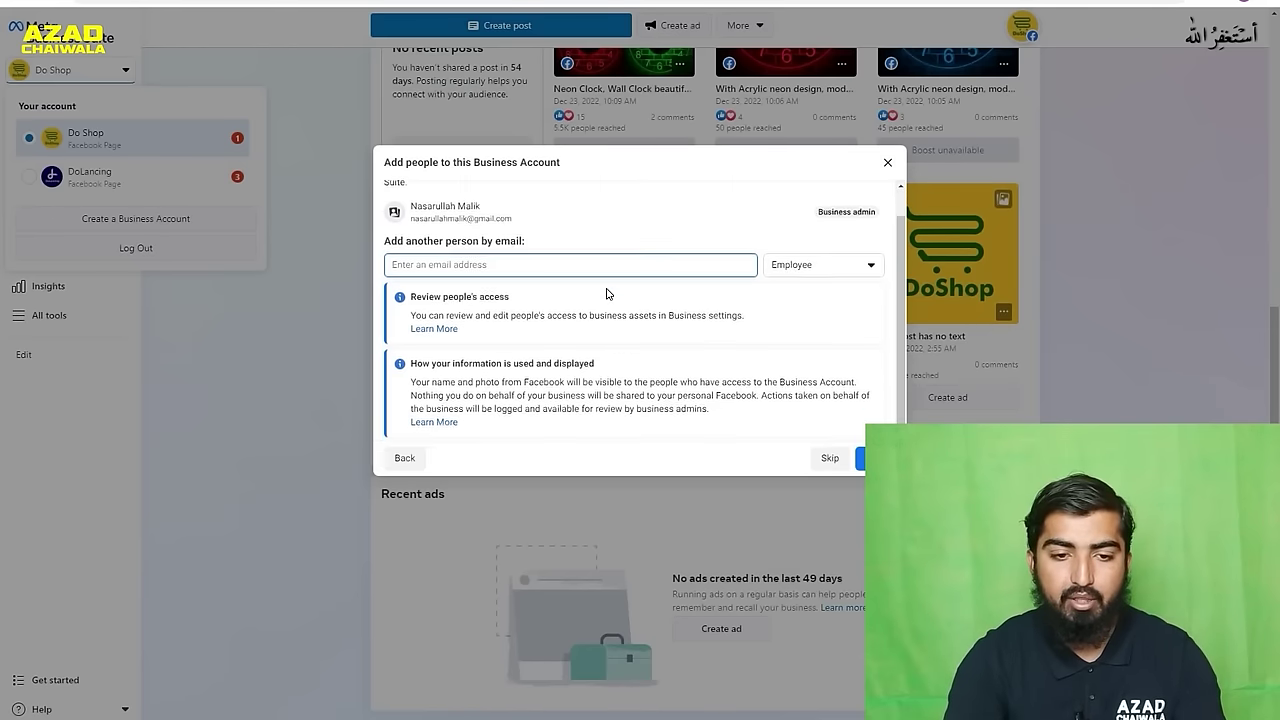
pyautogui.click(847, 268)
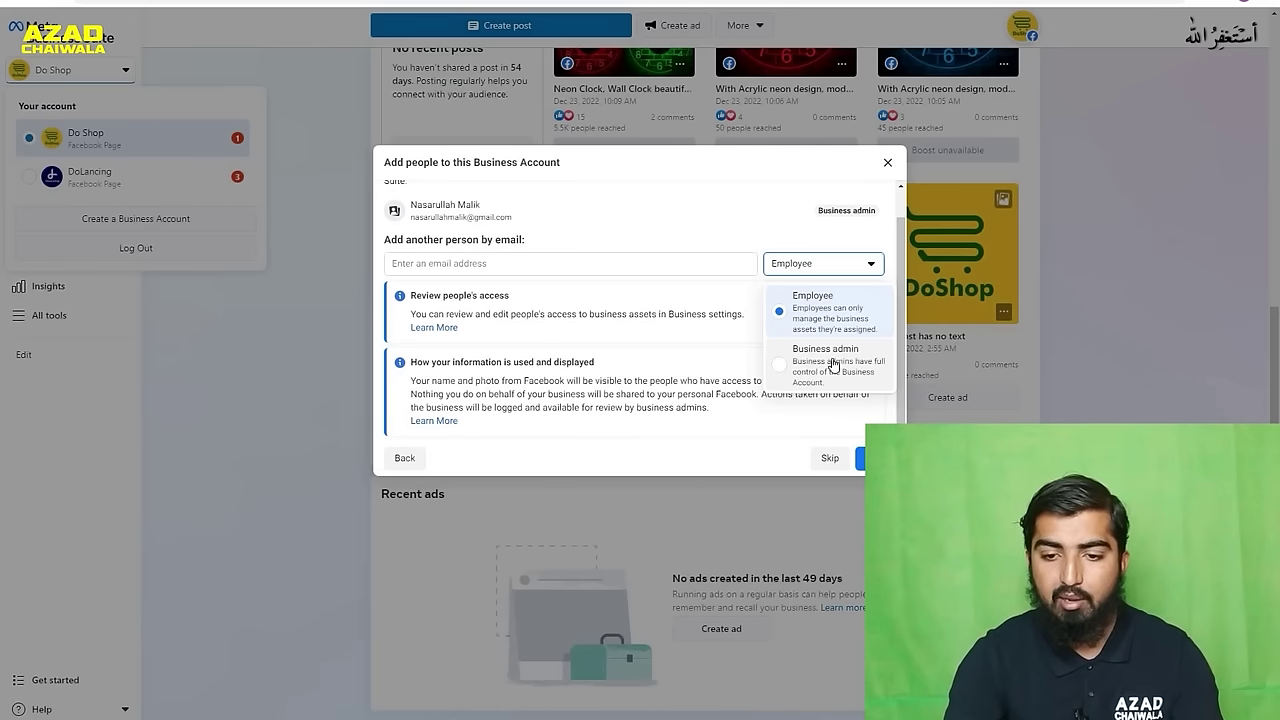
pyautogui.click(861, 458)
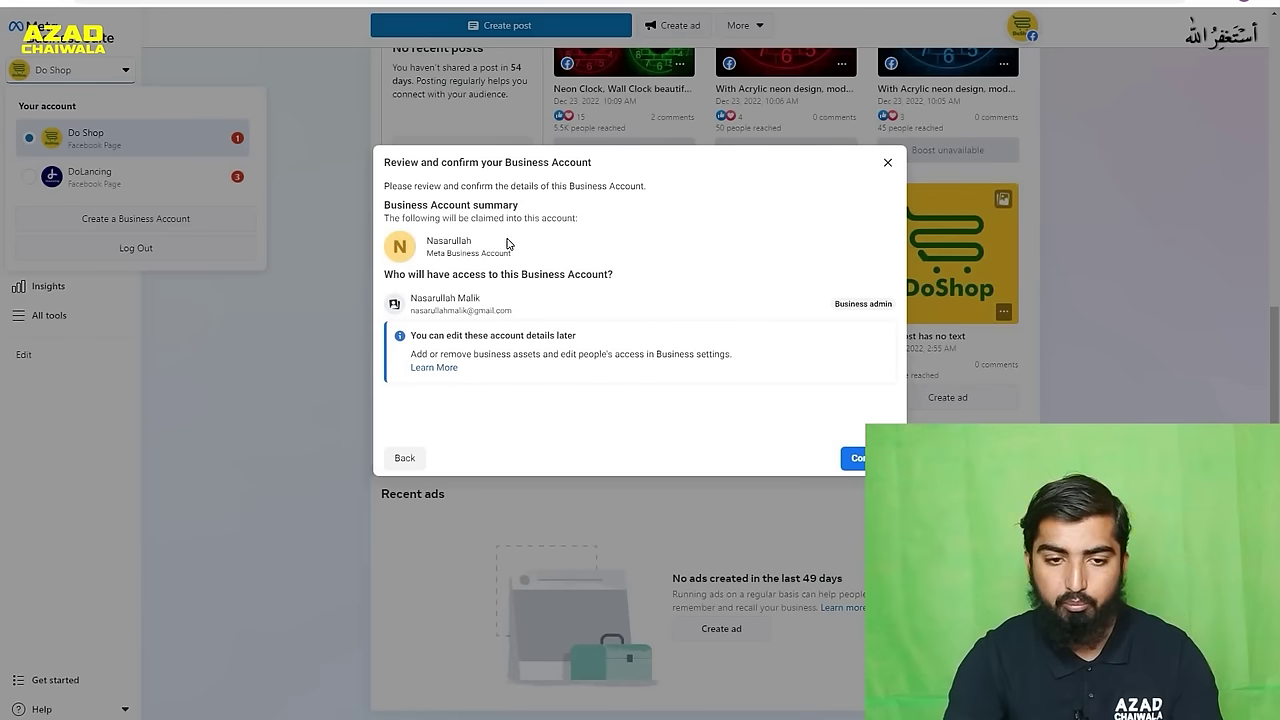
# - Confirm the Nasarullah business account to land on its Home page
pyautogui.click(856, 460)
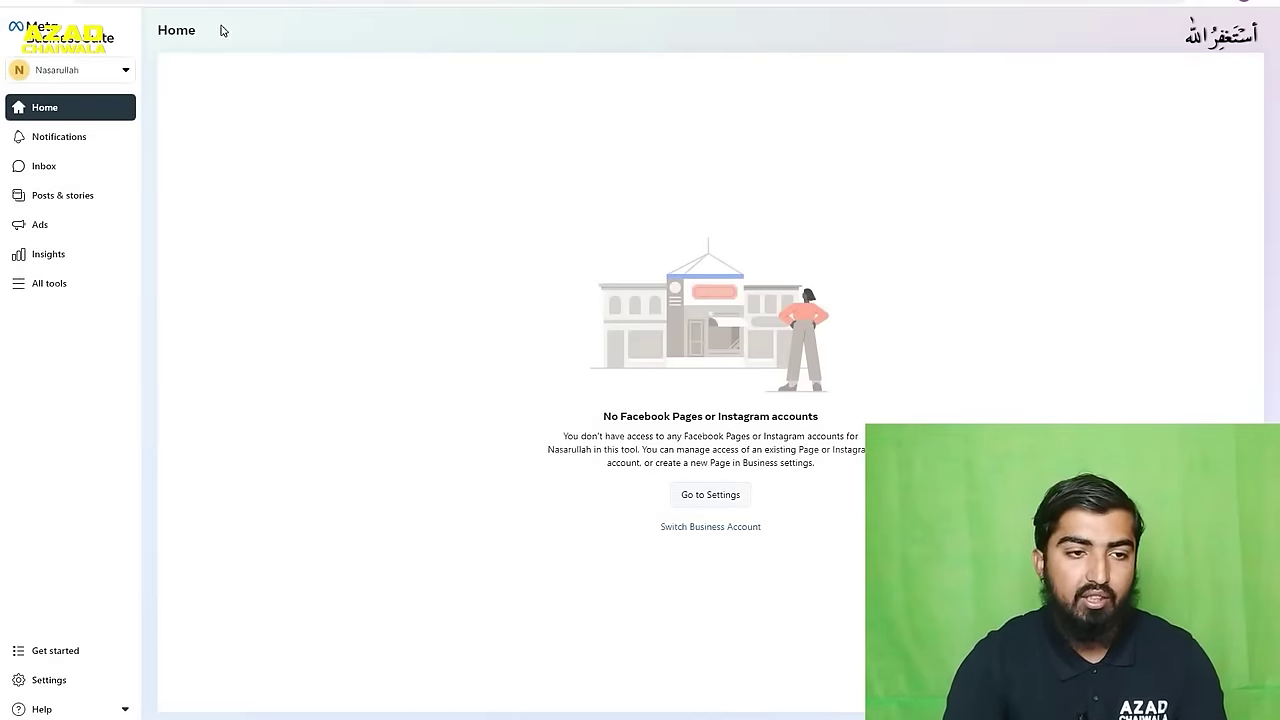
# - View People settings listing the single business admin, then go to ad account settings
pyautogui.click(119, 72)
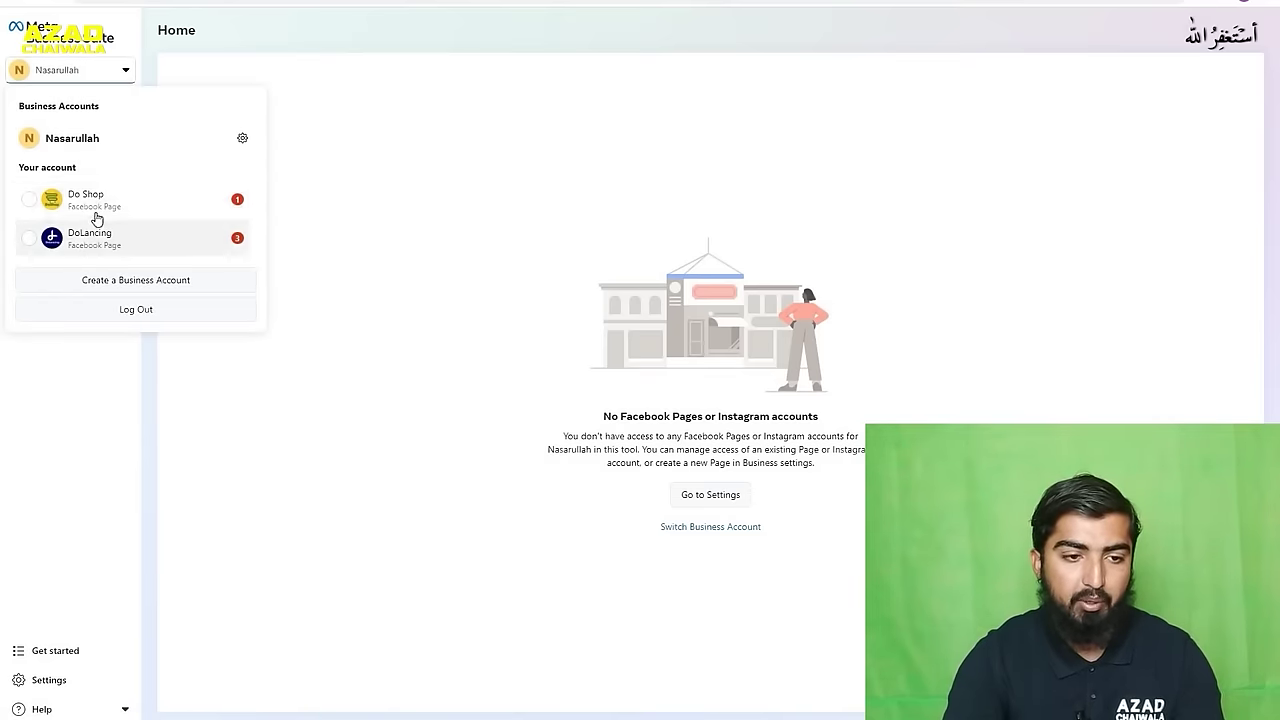
pyautogui.click(72, 360)
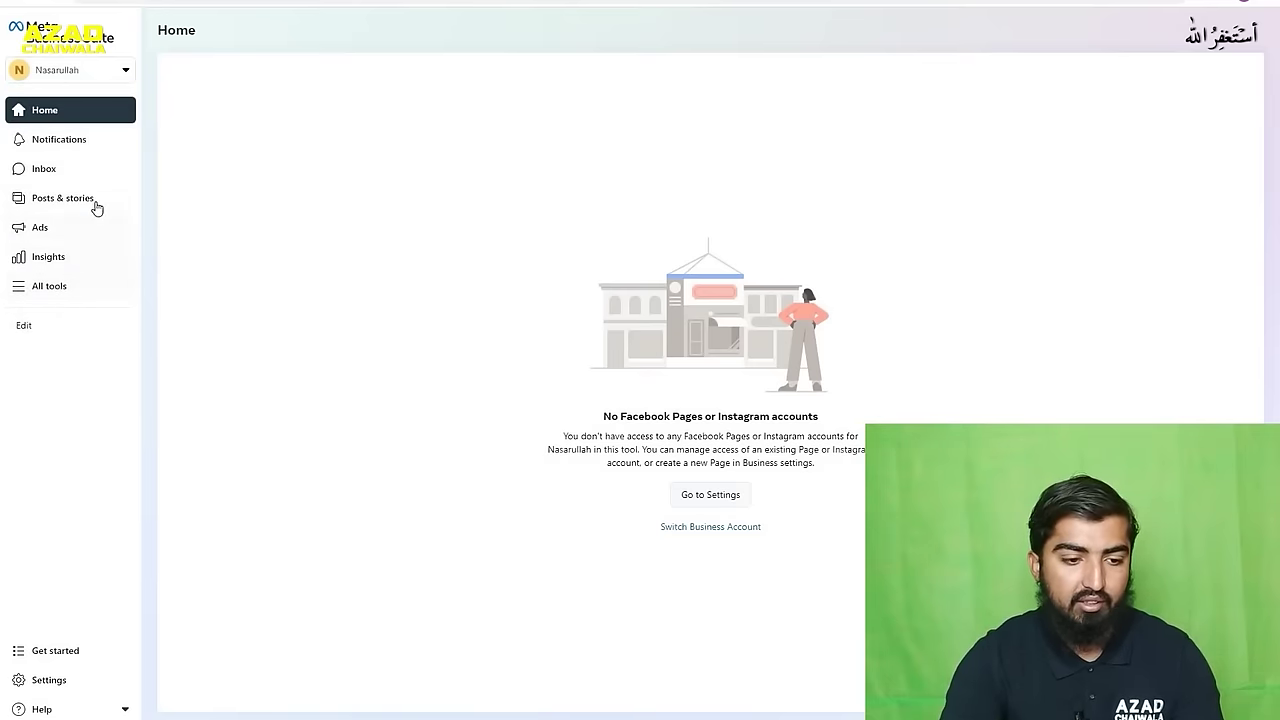
pyautogui.click(55, 651)
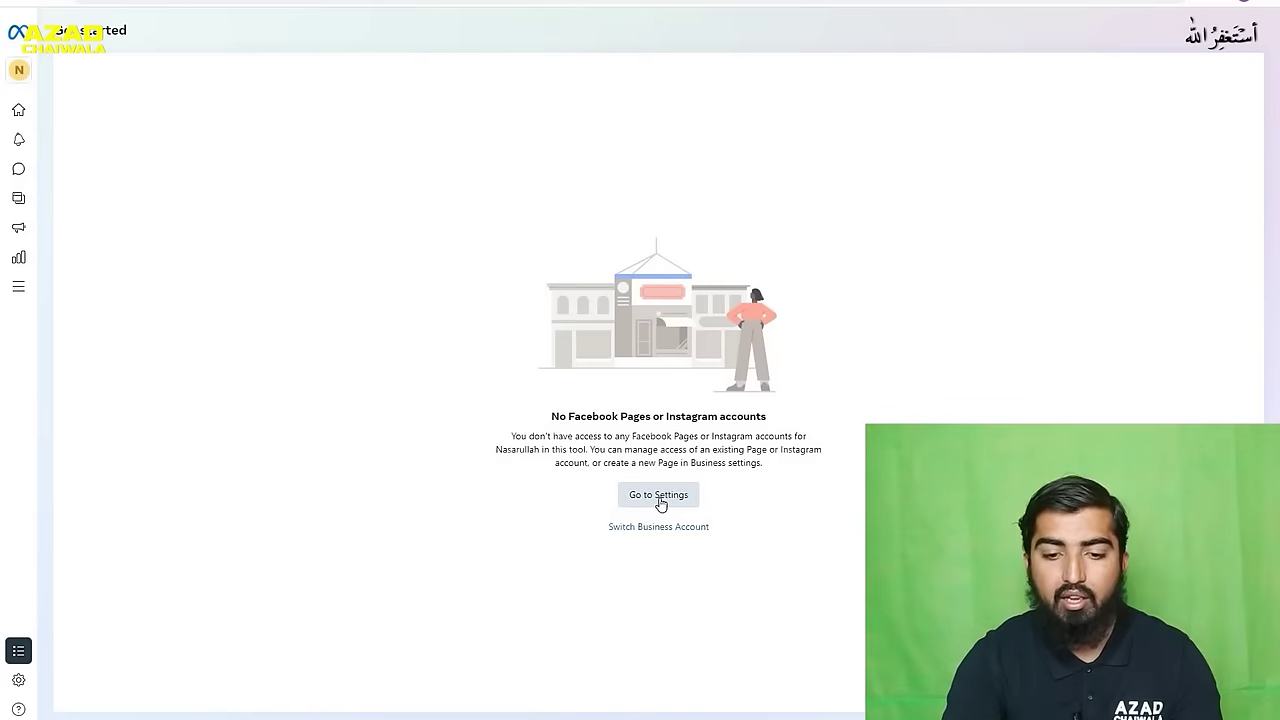
pyautogui.click(658, 497)
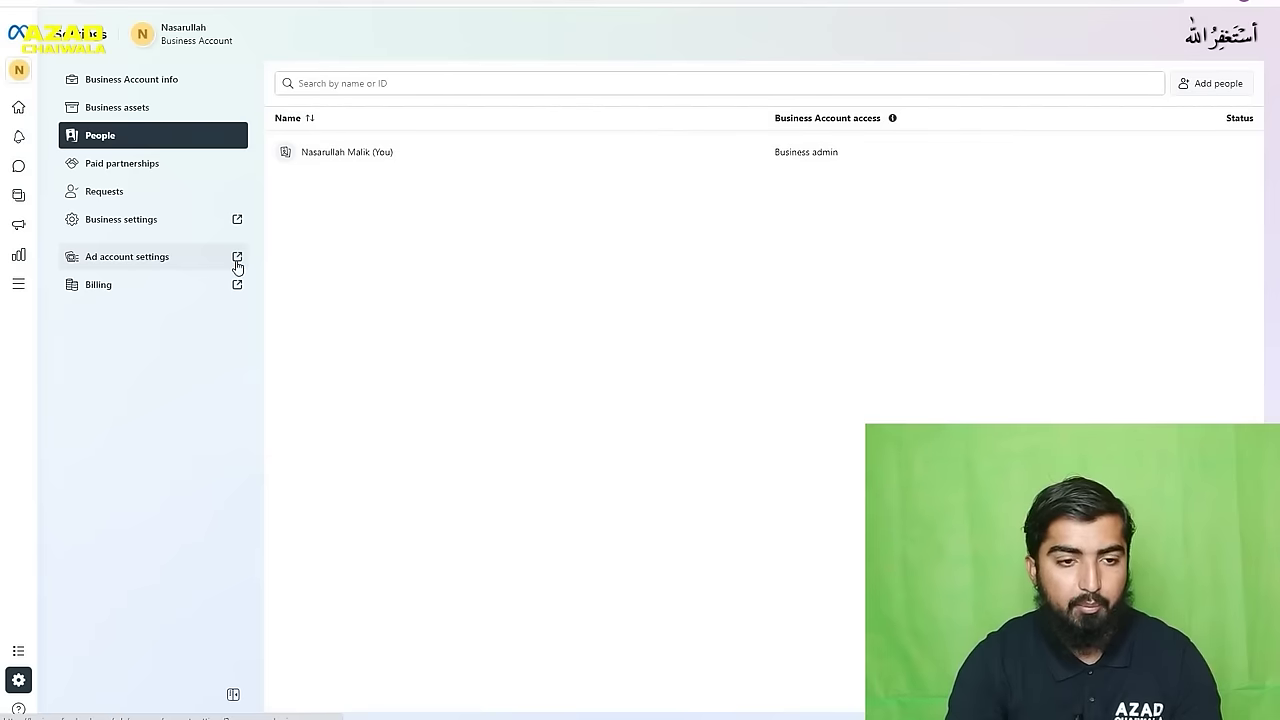
pyautogui.click(237, 266)
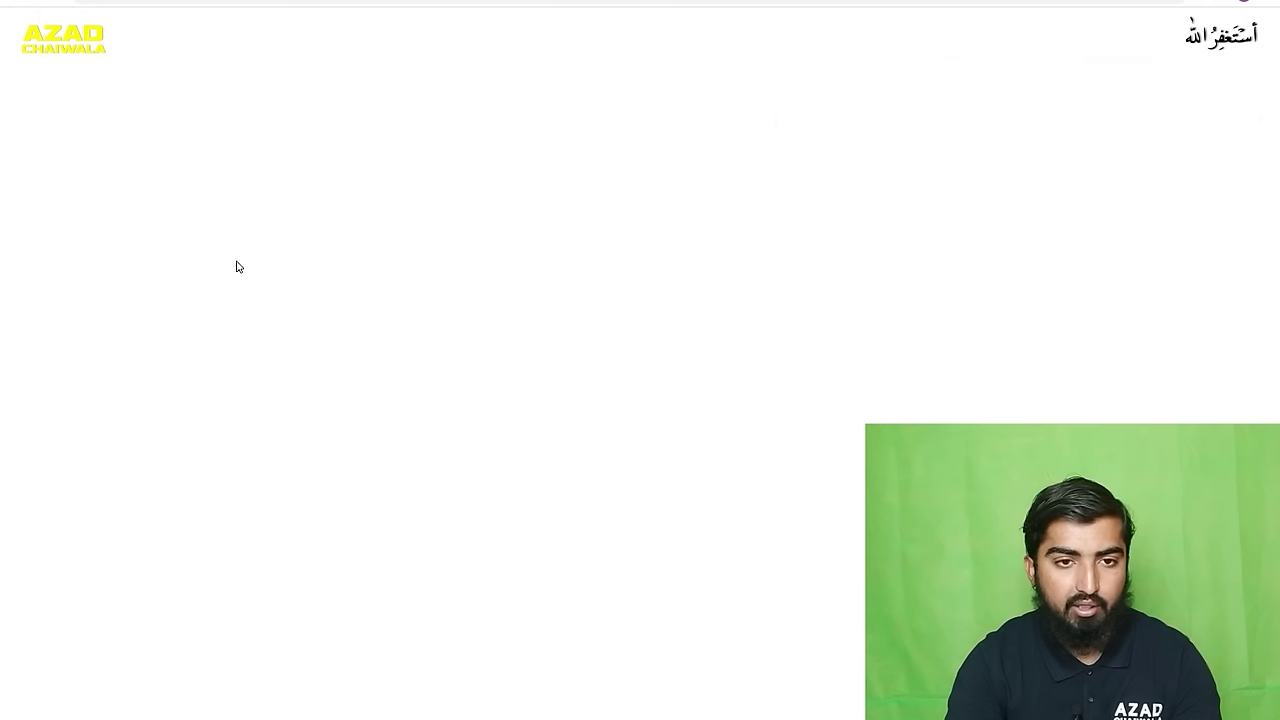
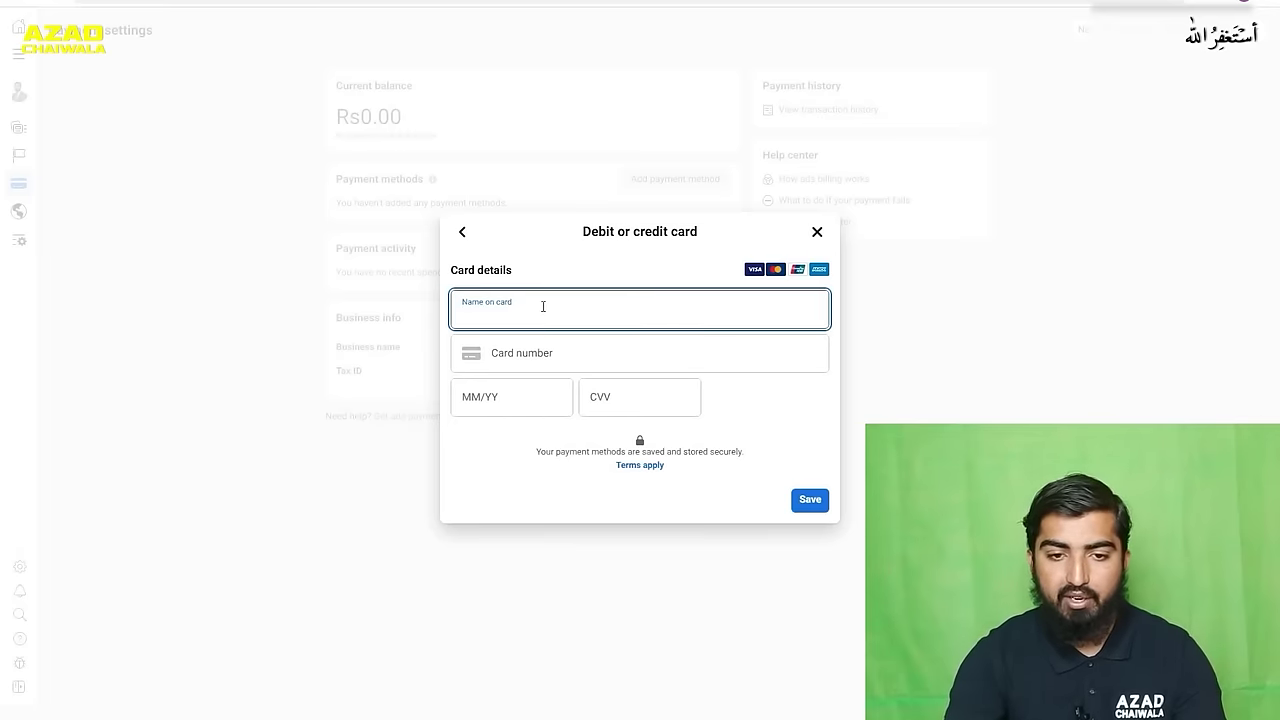
# - Close the card form, visit the ad account overview, then launch Ads Manager from All tools
pyautogui.click(817, 233)
pyautogui.moveTo(14, 68)
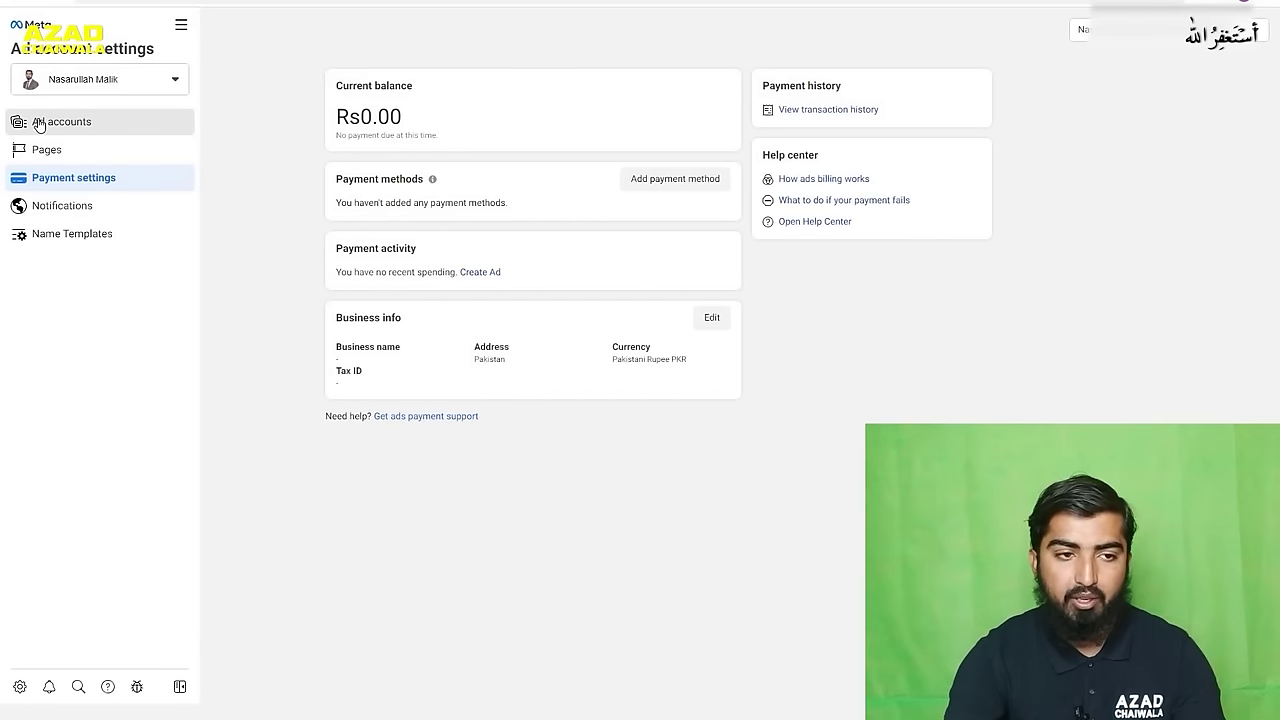
pyautogui.click(39, 124)
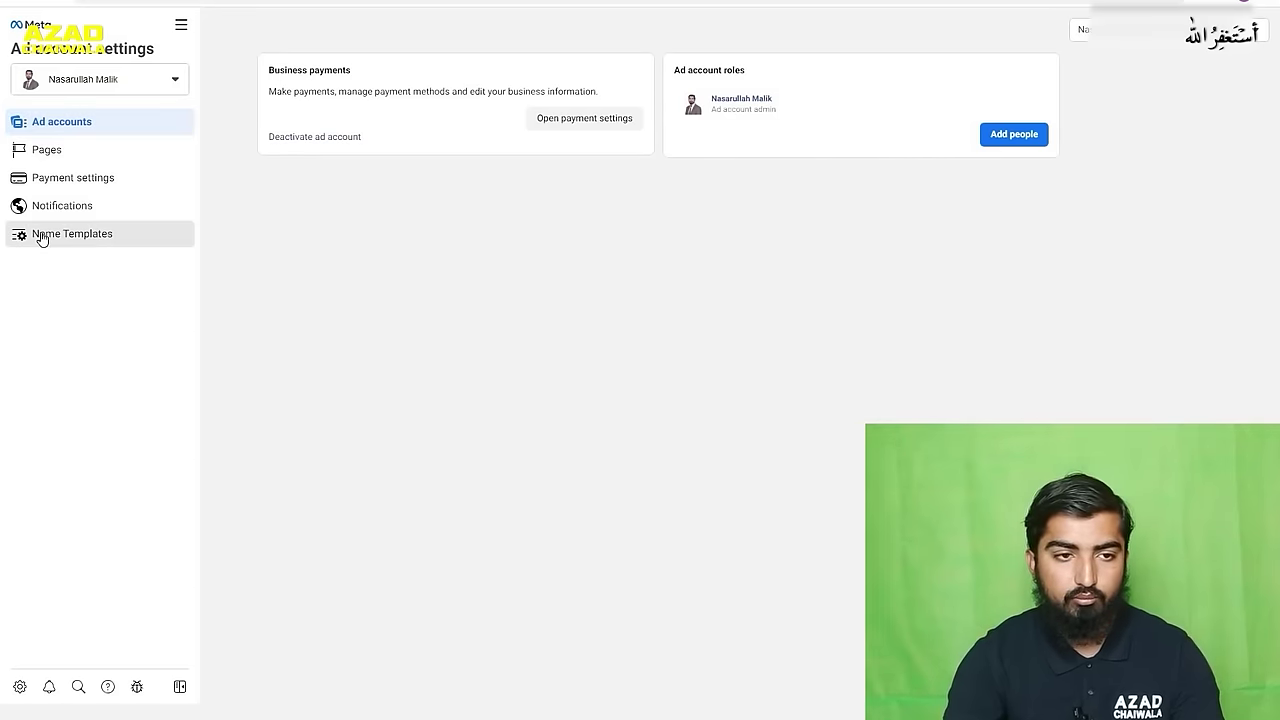
pyautogui.click(179, 26)
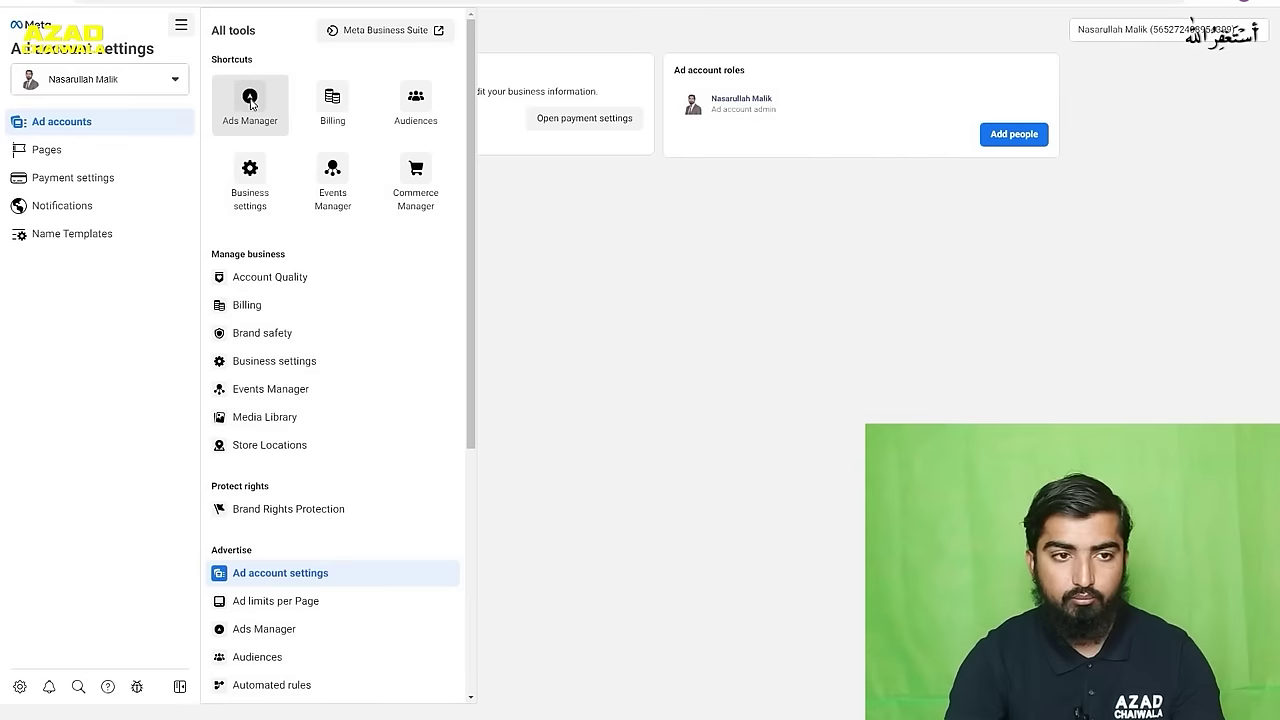
pyautogui.click(250, 100)
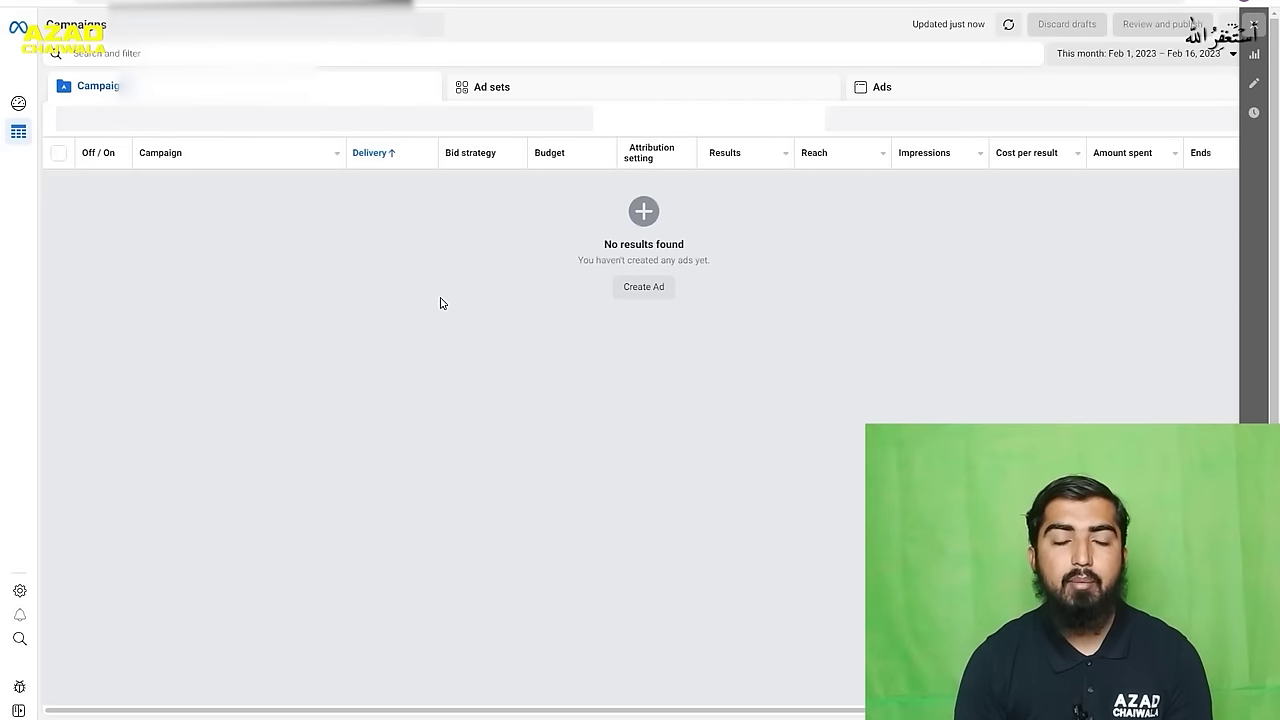
# - Open the business asset picker on the empty Campaigns page
pyautogui.click(294, 41)
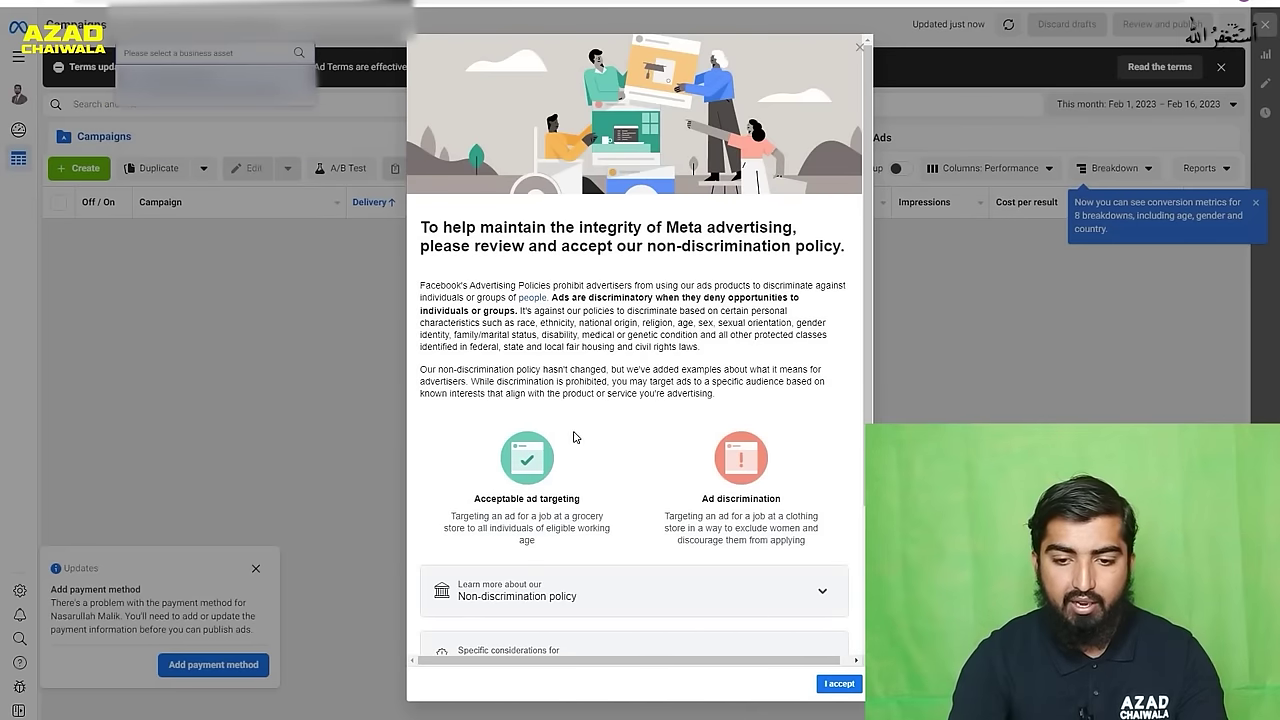
# - Accept the non-discrimination policy, close its confirmation, and dismiss the breakdown metrics tip
pyautogui.scroll(-2, 790, 560)
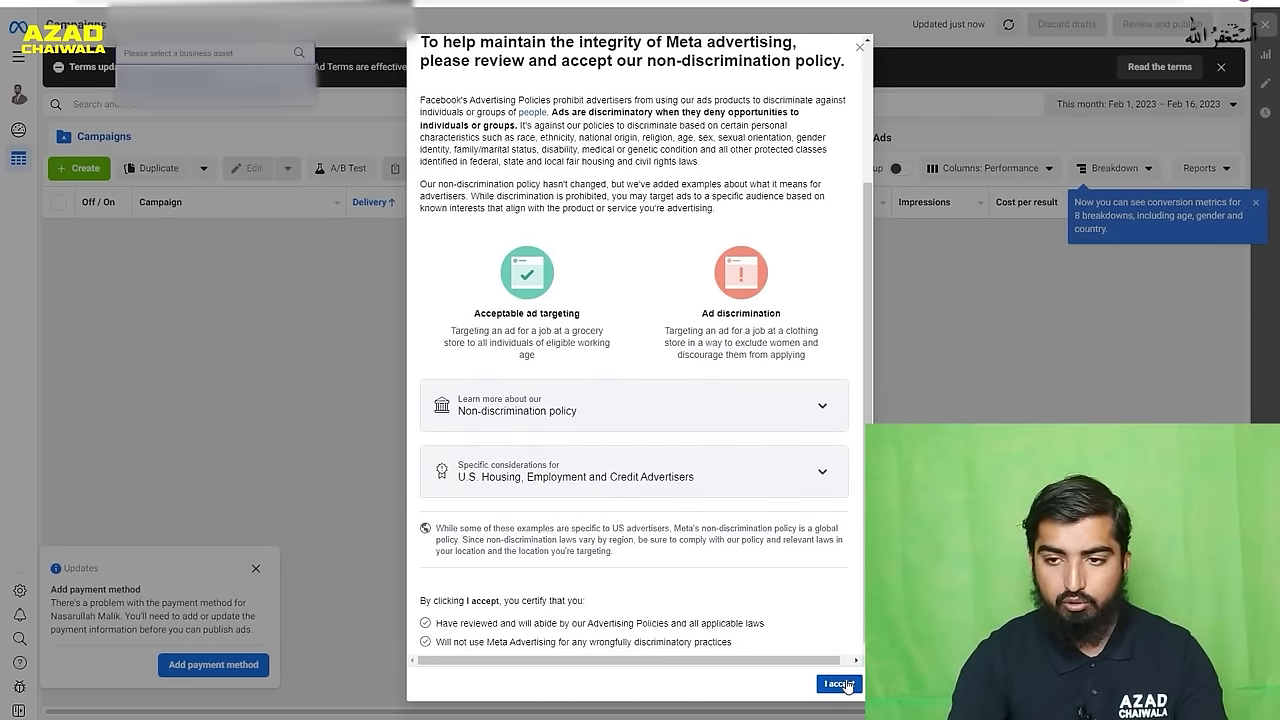
pyautogui.click(845, 684)
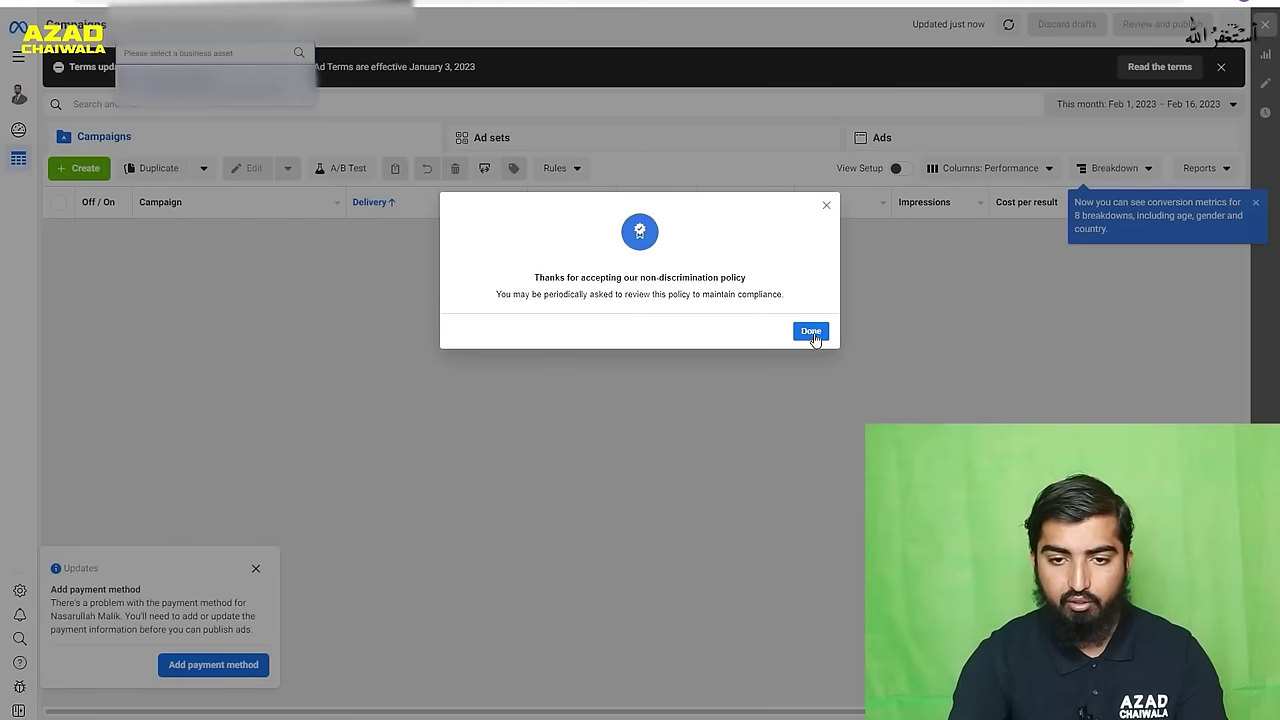
pyautogui.click(811, 333)
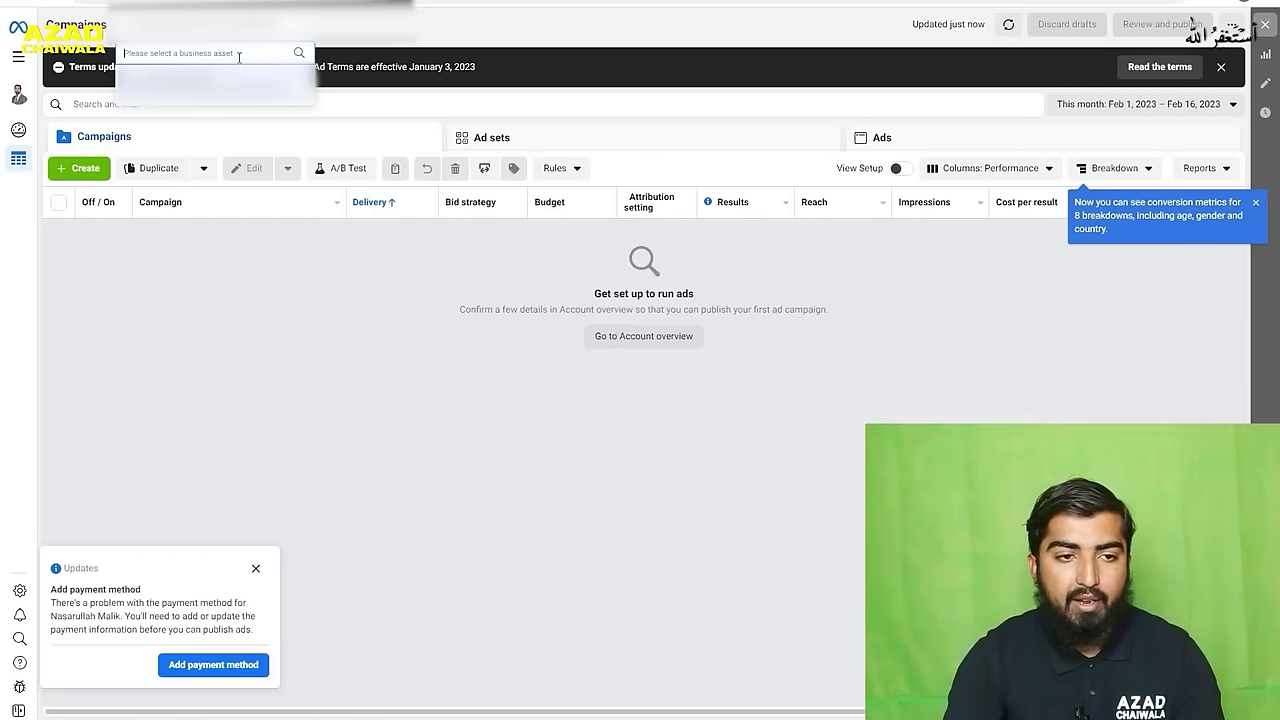
pyautogui.click(1257, 203)
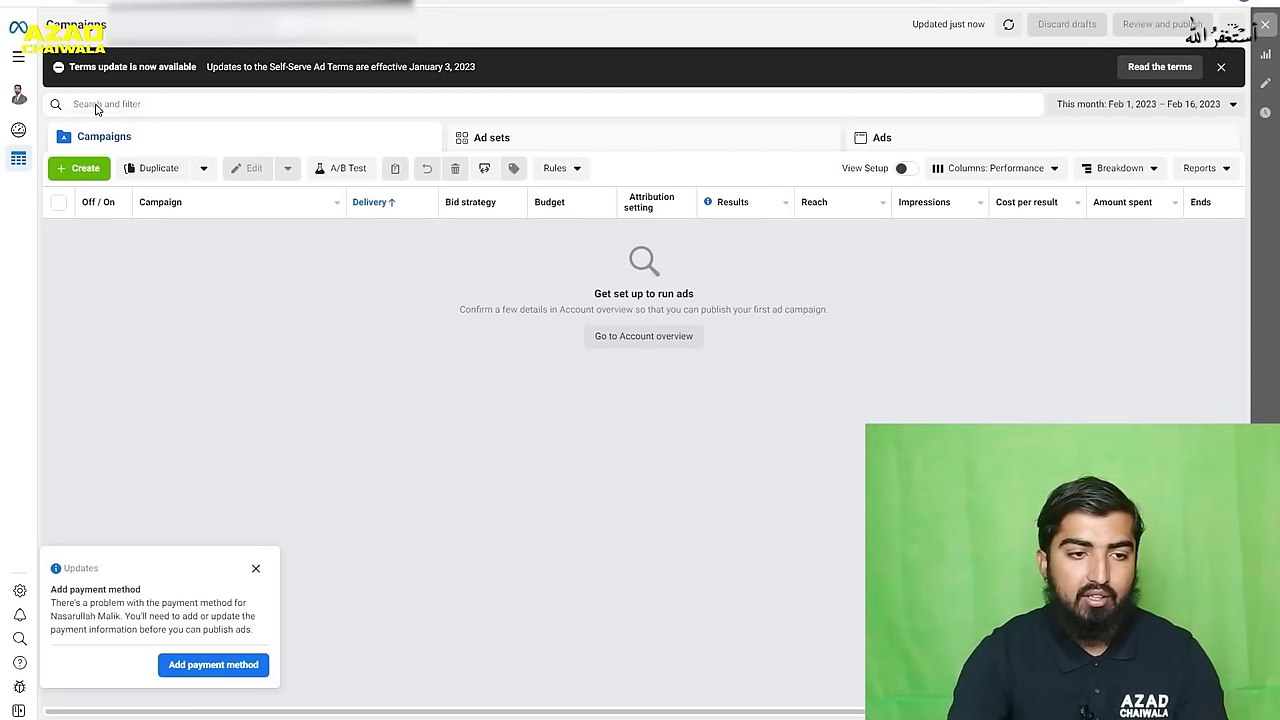
# - Cancel a new campaign setup, dismiss the add-payment-method notice, and go to ad account settings
pyautogui.click(78, 170)
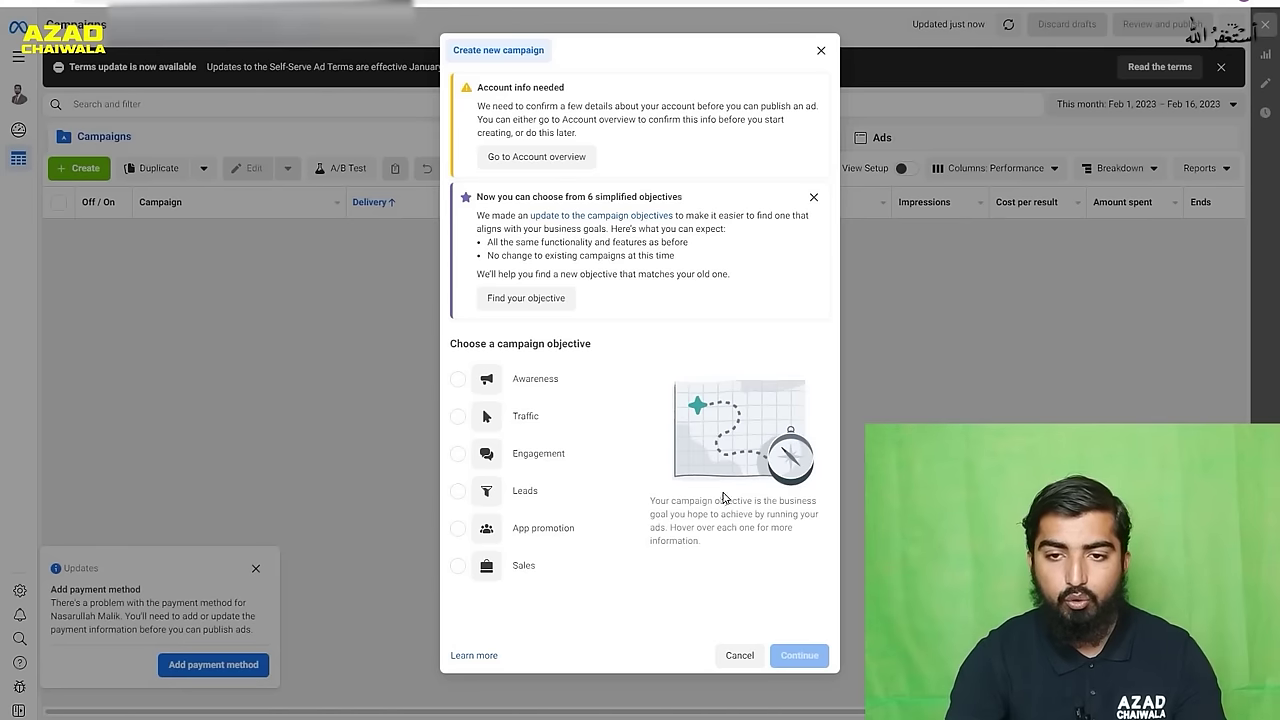
pyautogui.click(822, 53)
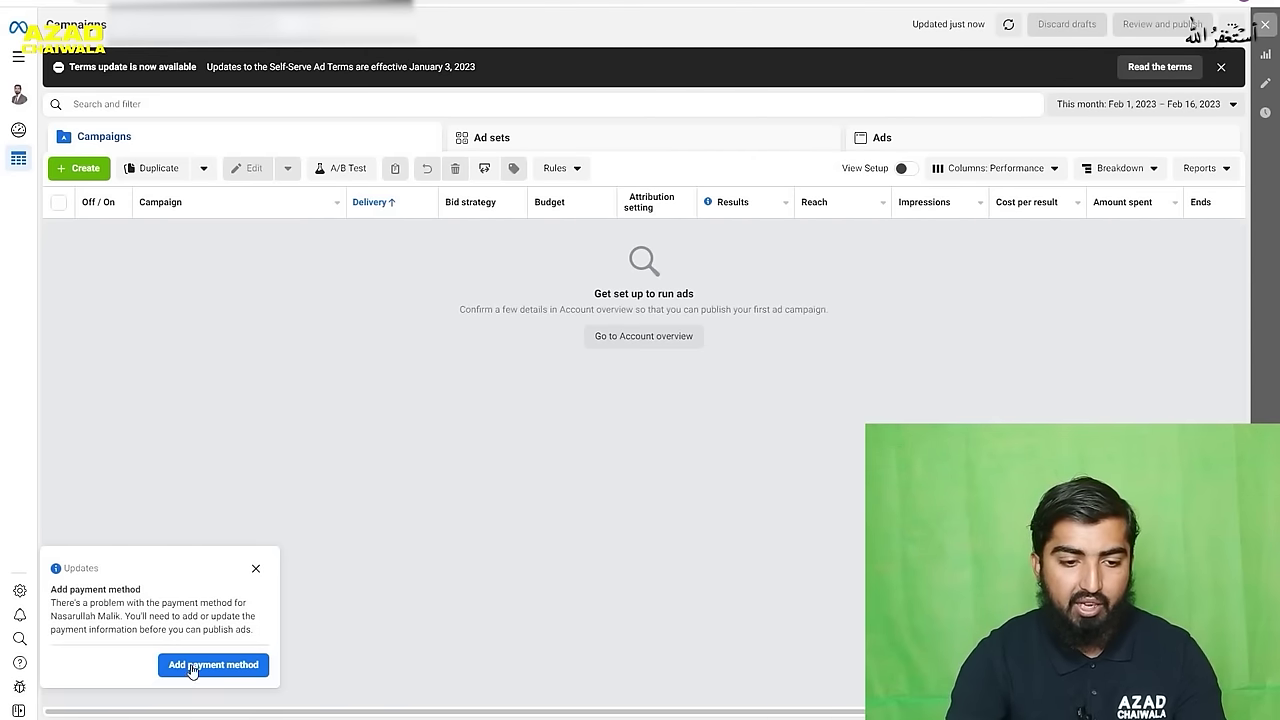
pyautogui.click(256, 568)
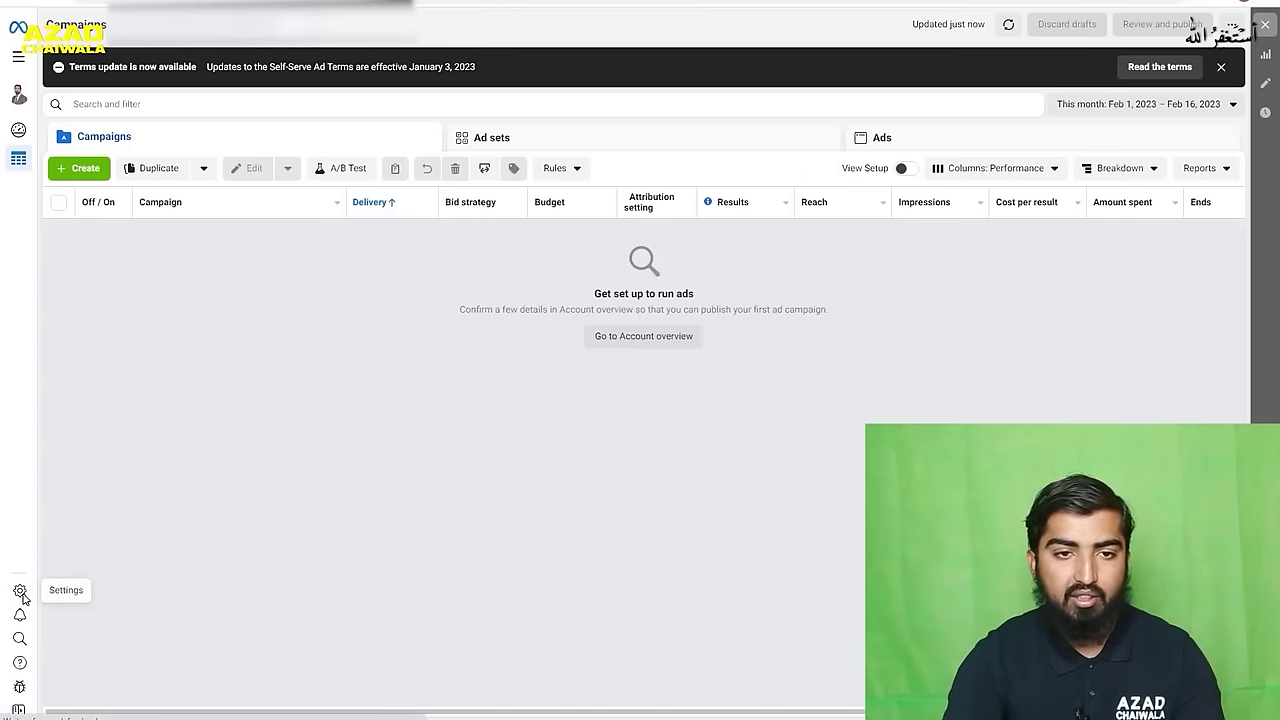
pyautogui.click(20, 592)
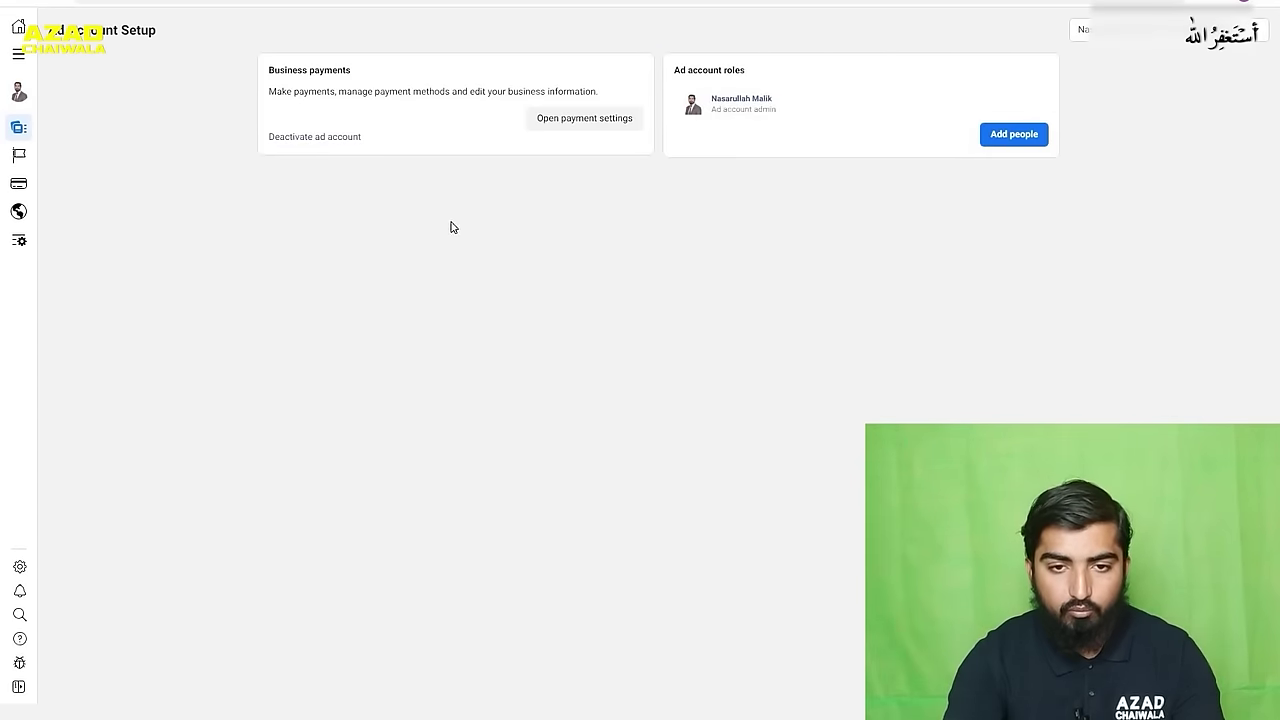
# - Open the account's payment settings and start adding a debit or credit card
pyautogui.click(572, 122)
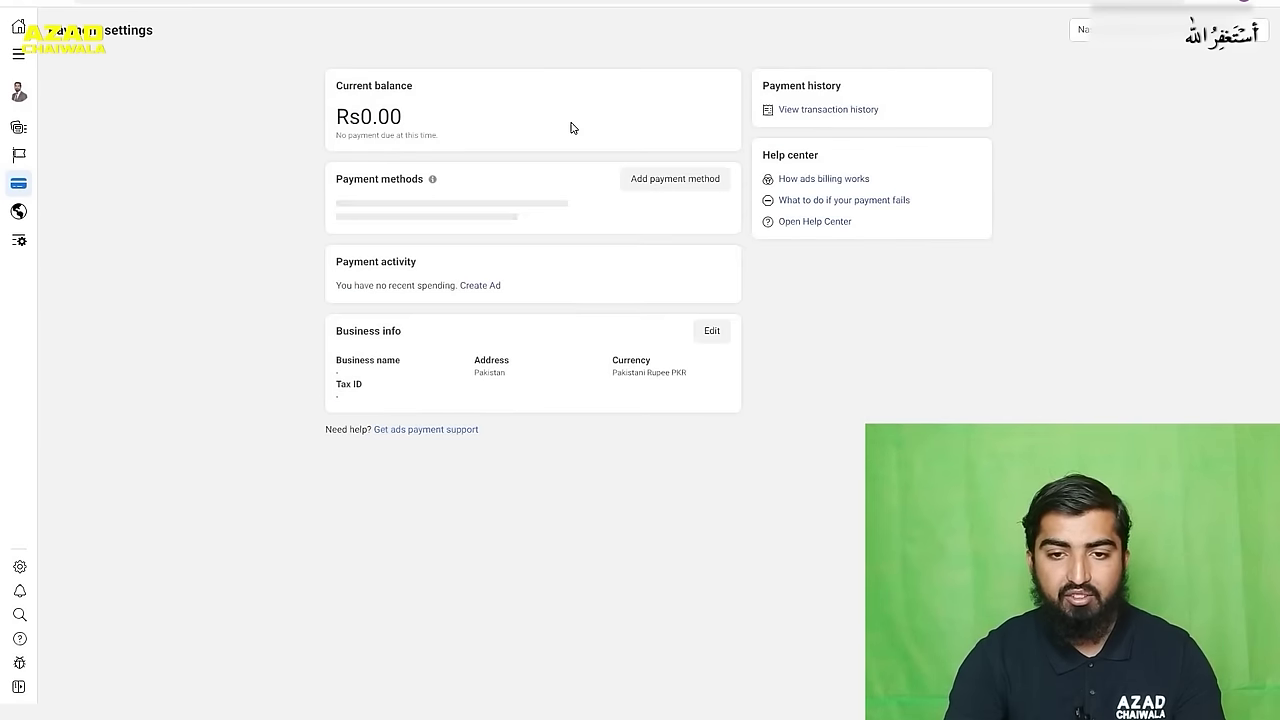
pyautogui.click(661, 188)
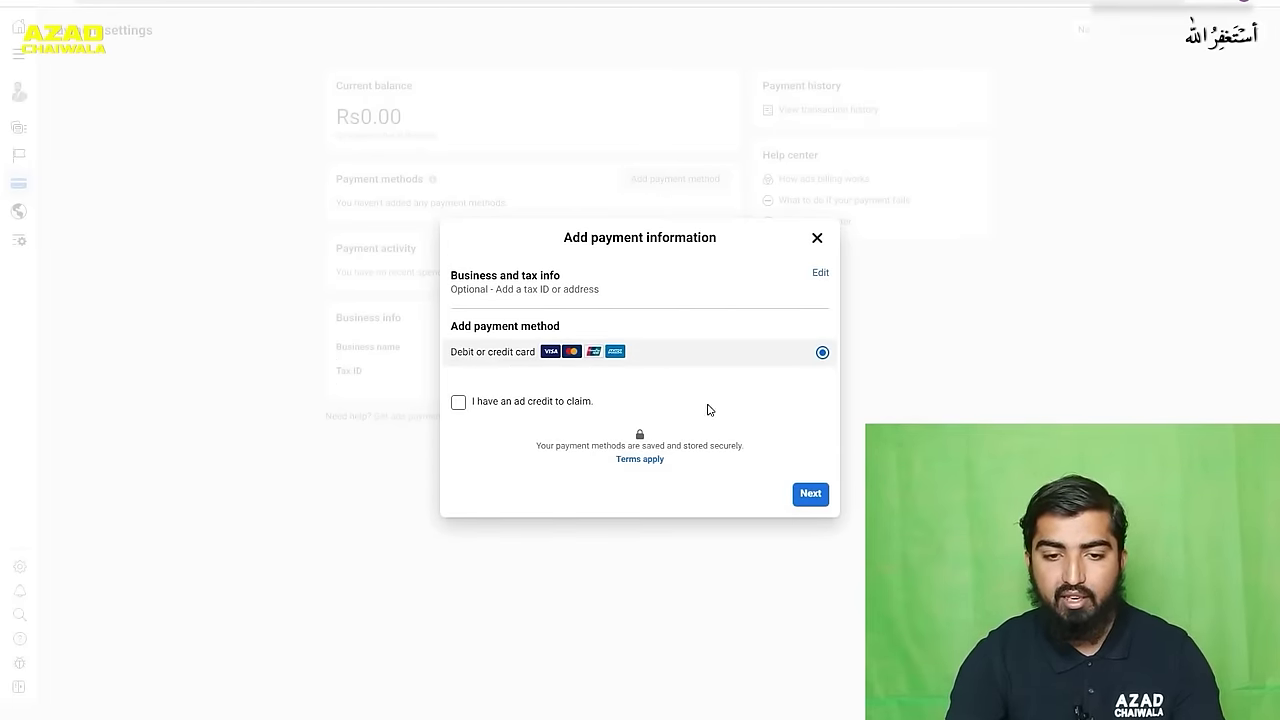
# - Continue to the debit or credit card form, then close it without saving
pyautogui.click(810, 495)
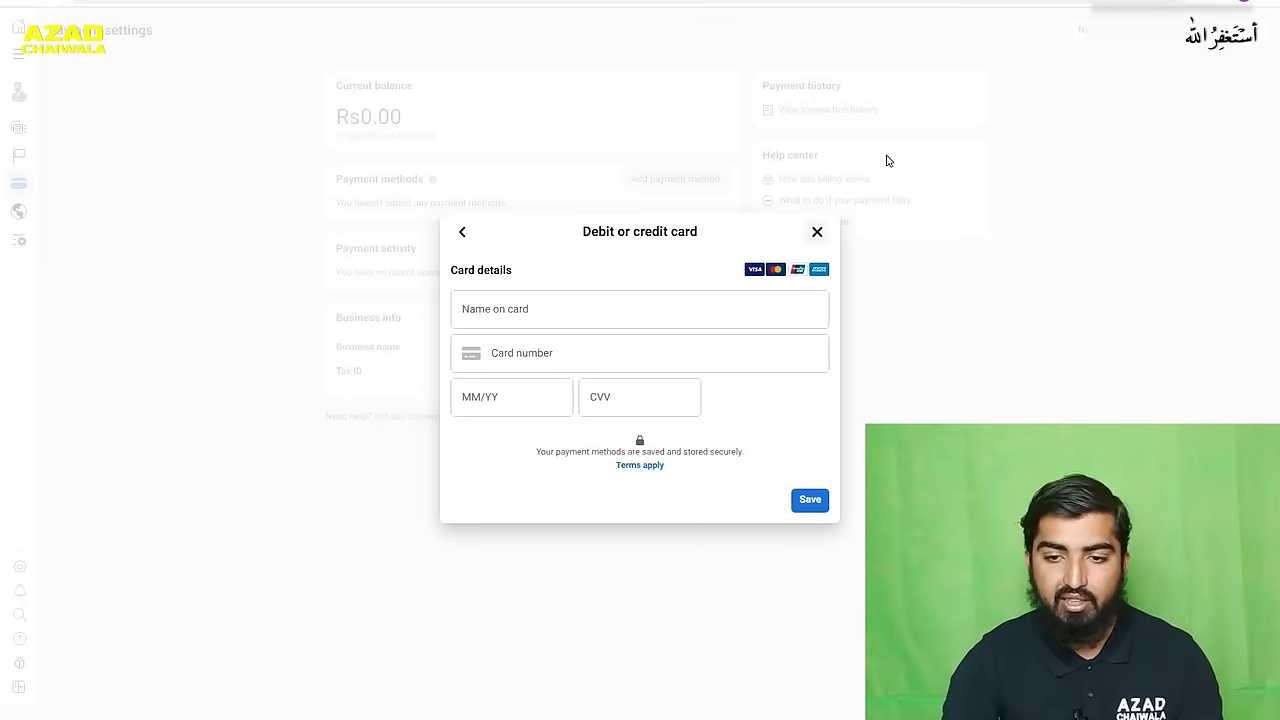
pyautogui.click(817, 231)
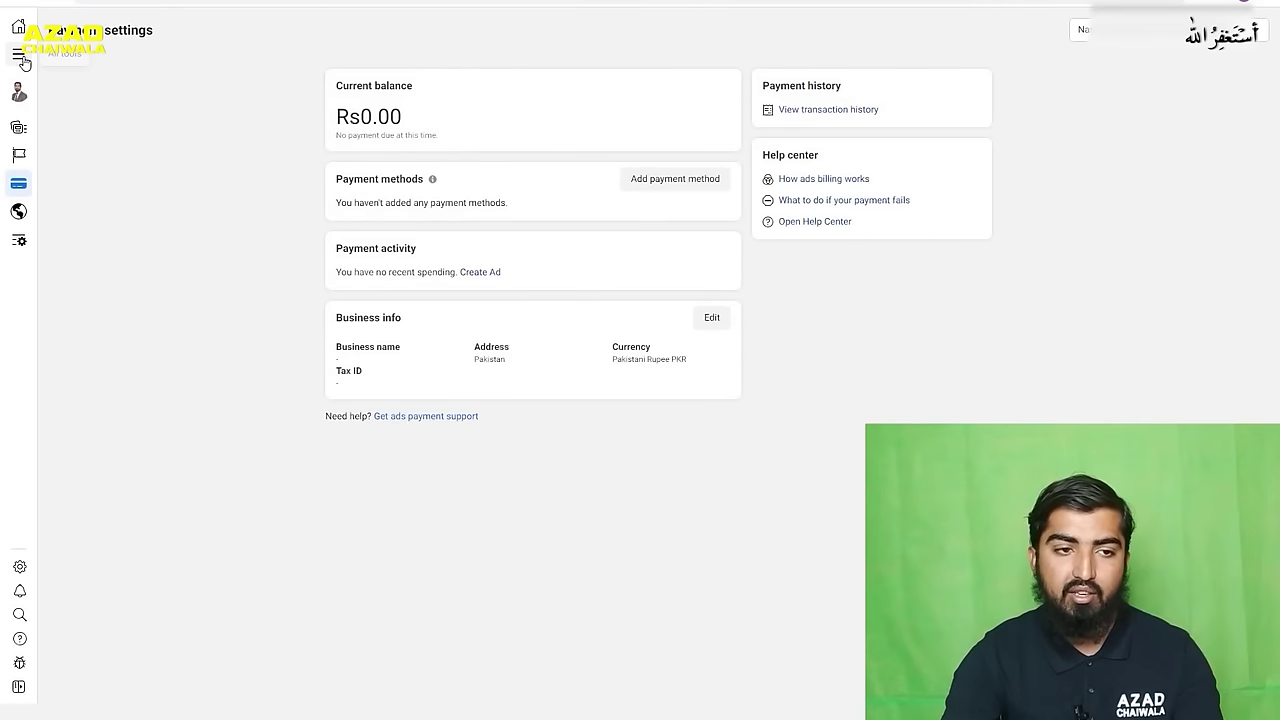
# - Return to Ads Manager via All tools, the Business Suite home and the account switcher
pyautogui.click(18, 53)
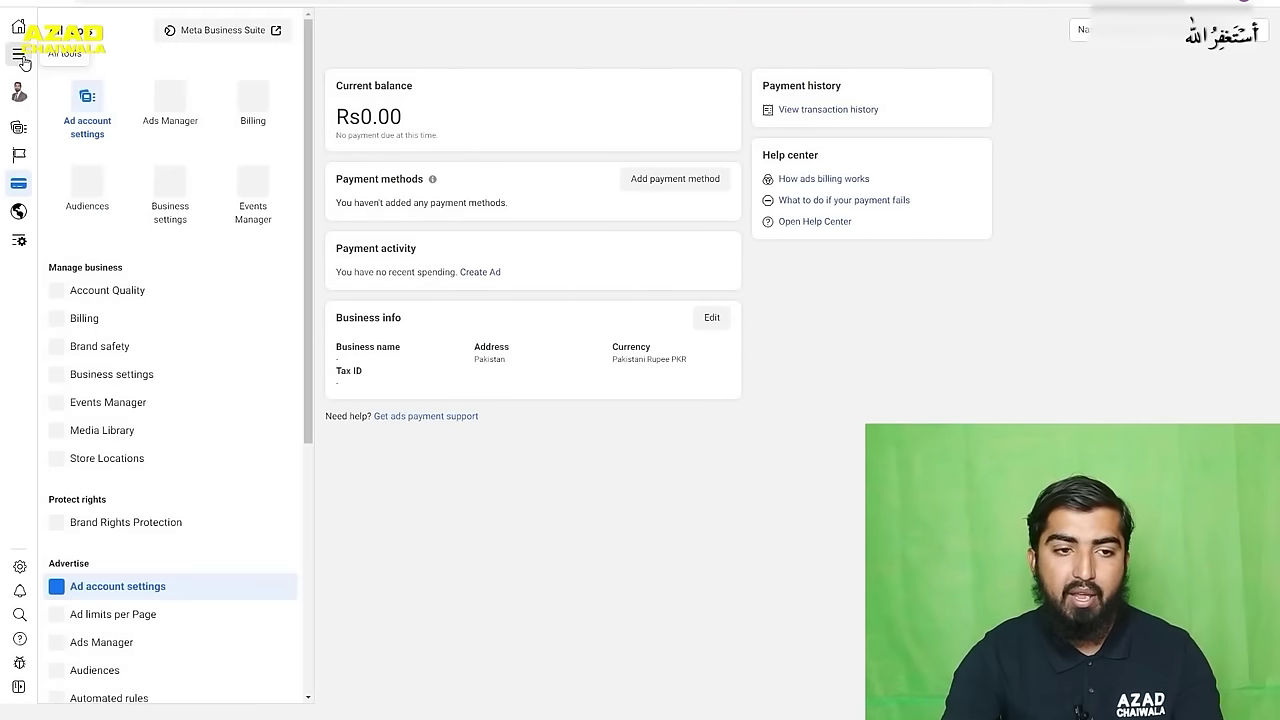
pyautogui.click(190, 84)
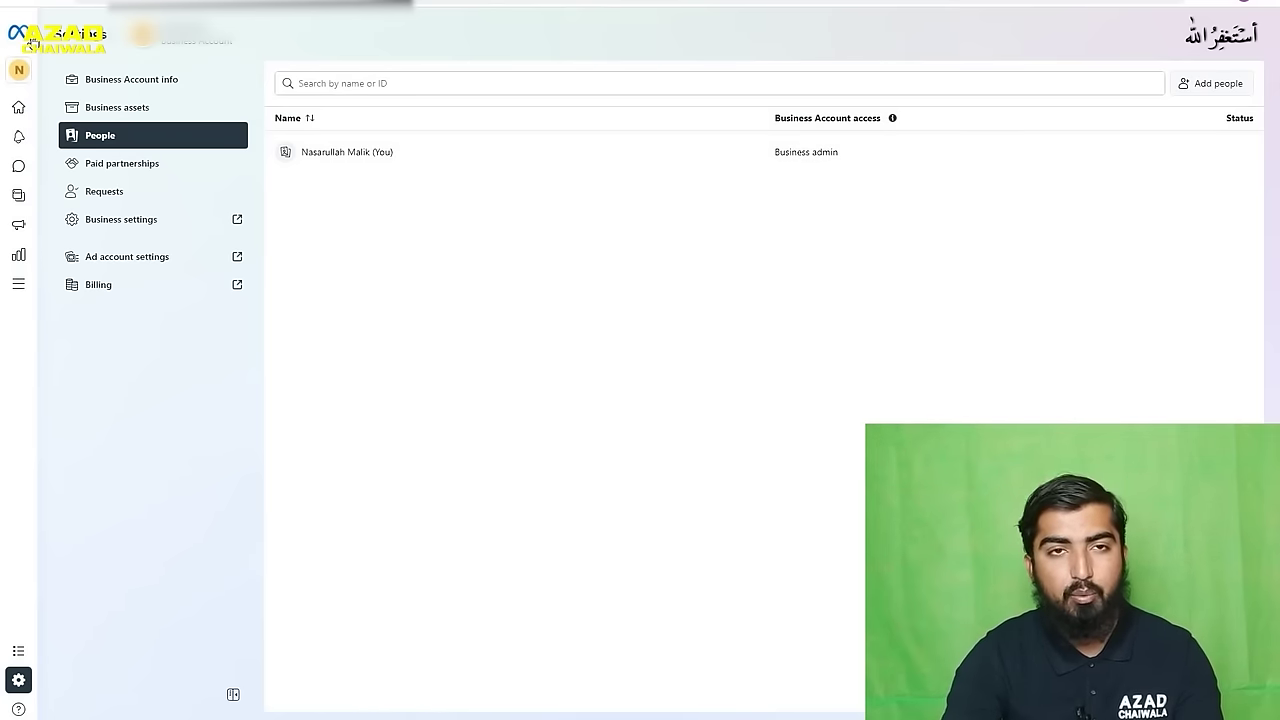
pyautogui.click(33, 44)
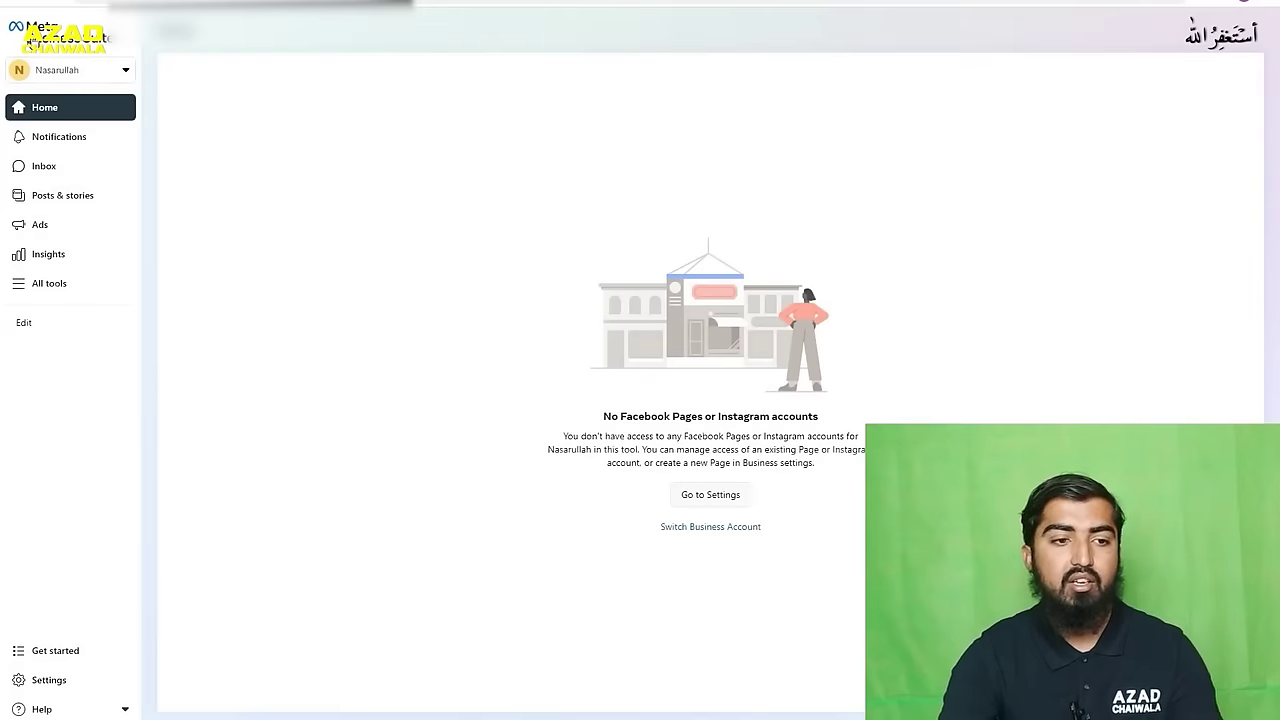
pyautogui.click(102, 76)
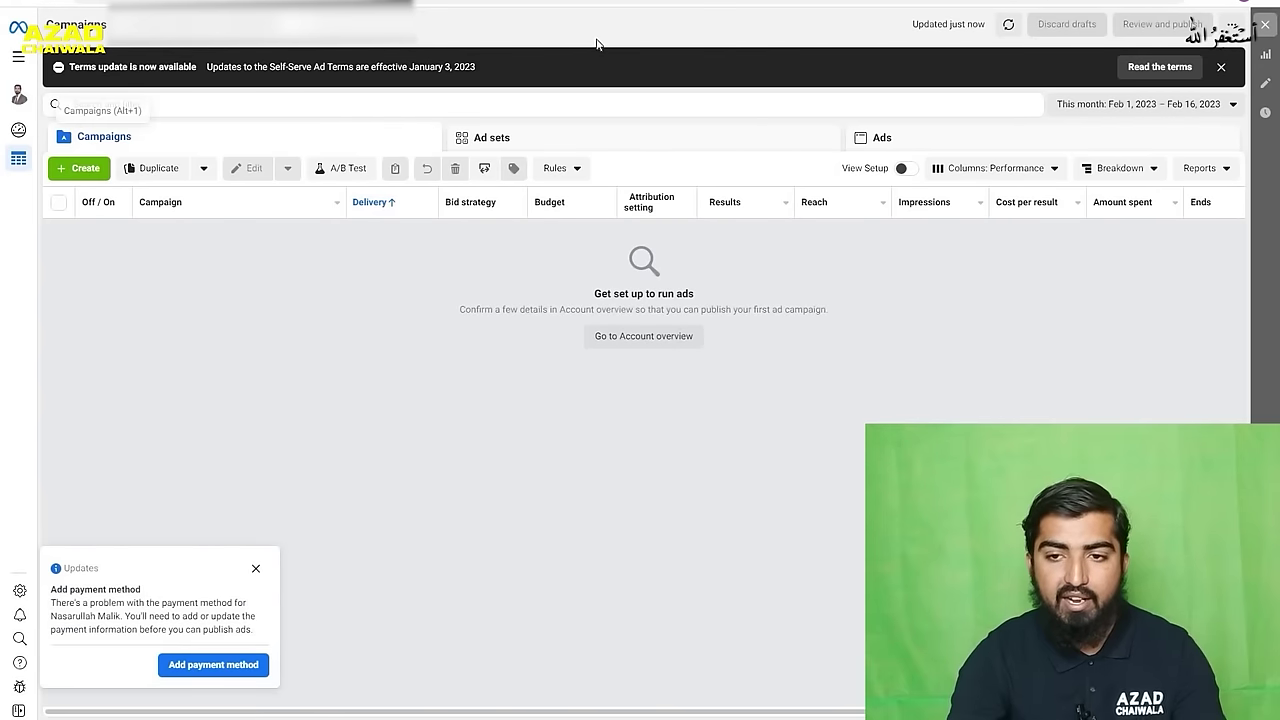
pyautogui.click(300, 38)
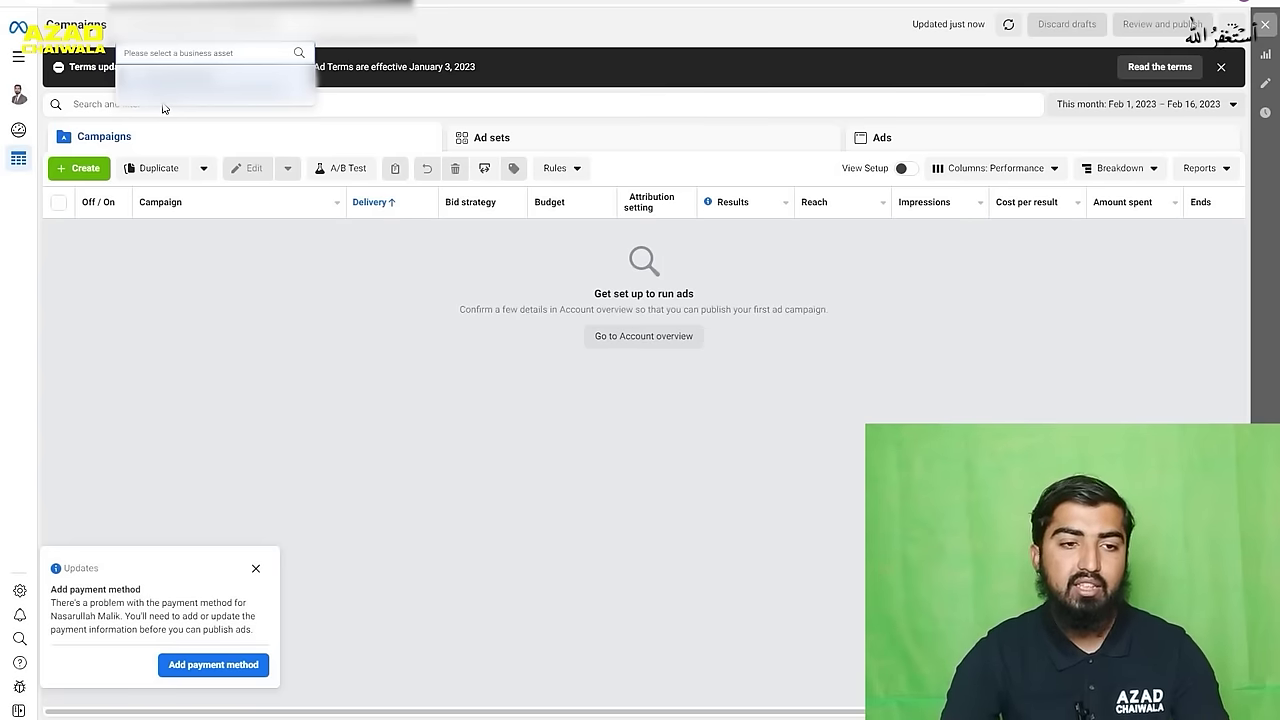
pyautogui.click(163, 163)
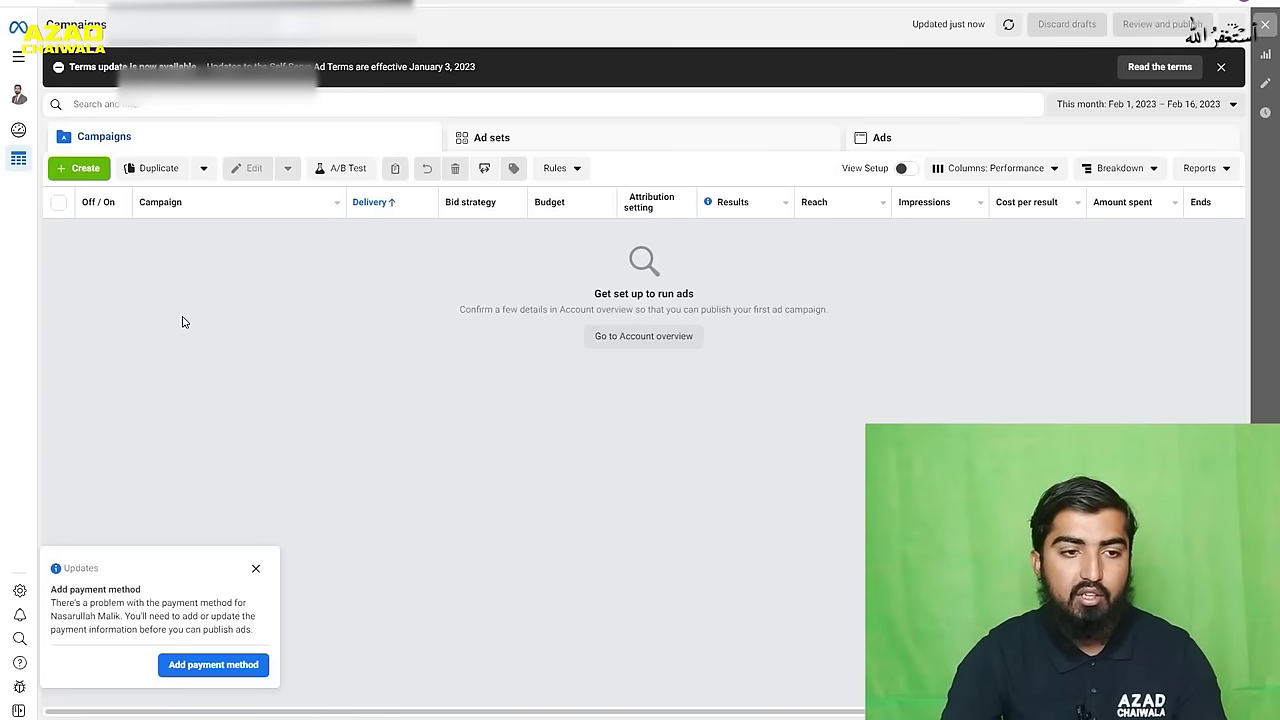
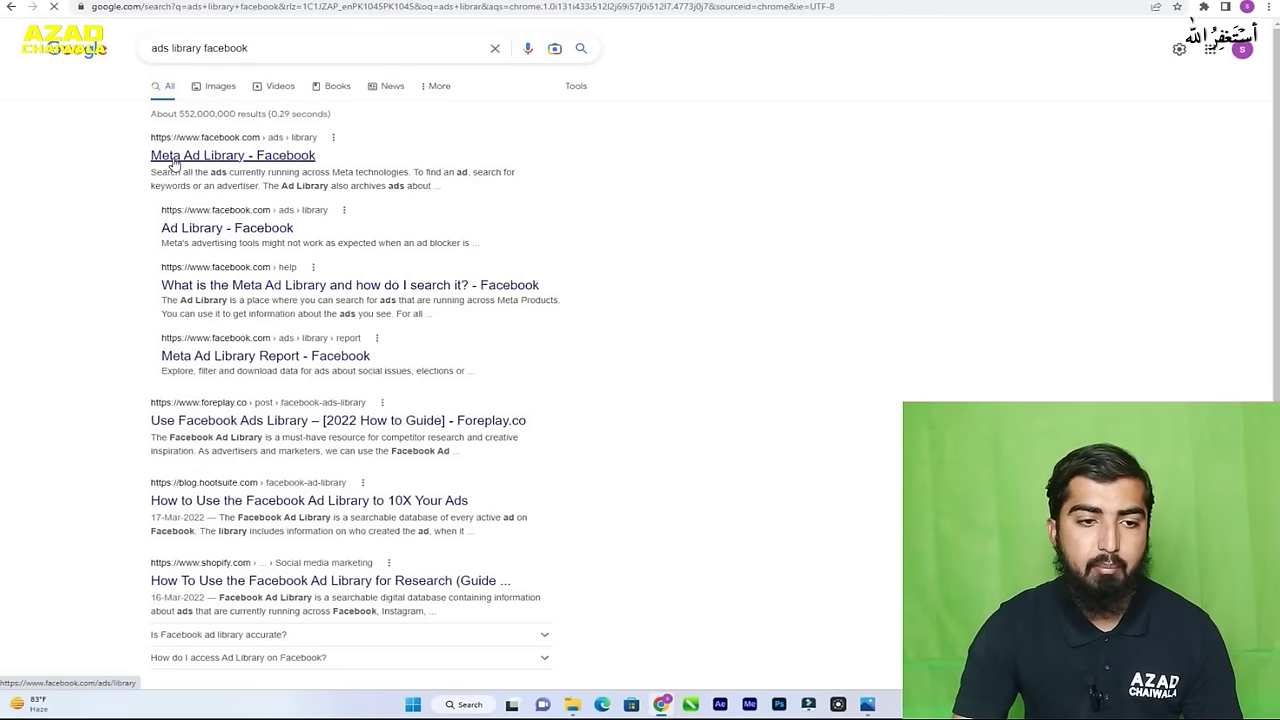
# - Open the 'Meta Ad Library - Facebook' result from the Google search for 'ads library facebook'
pyautogui.click(174, 157)
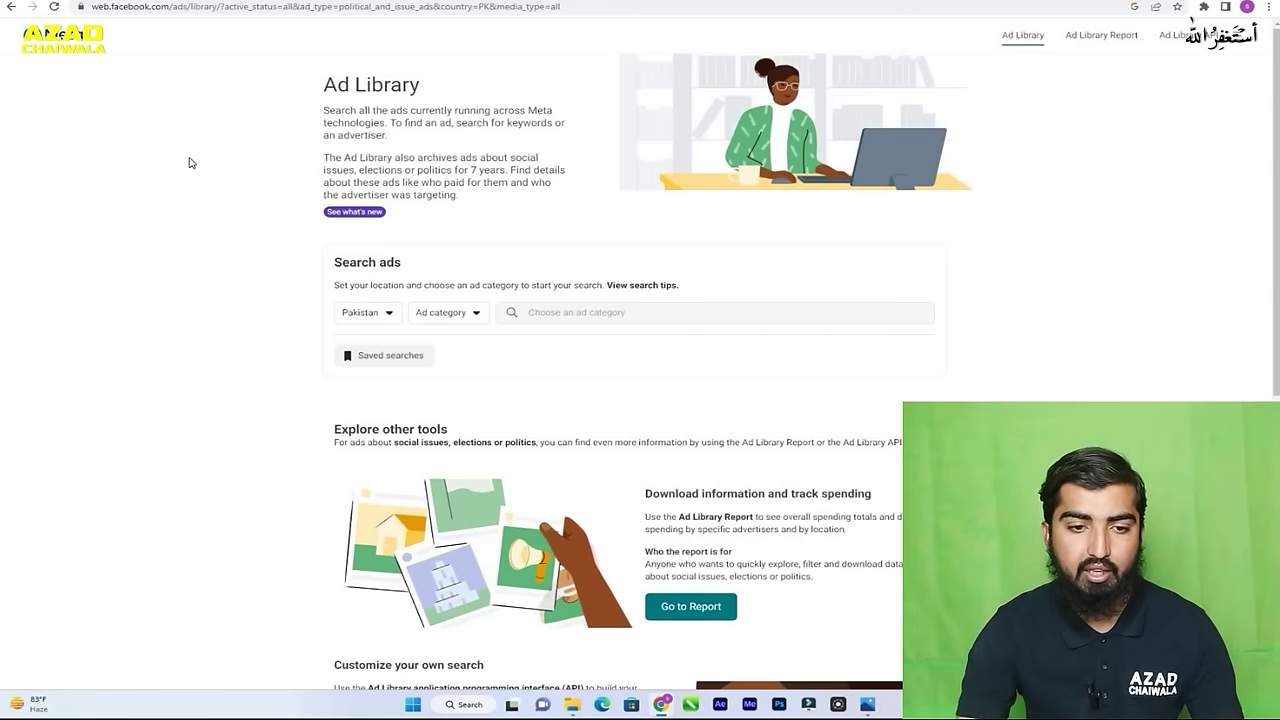
# - Keep Pakistan as the Ad Library country and set the ad category to All ads
pyautogui.click(376, 316)
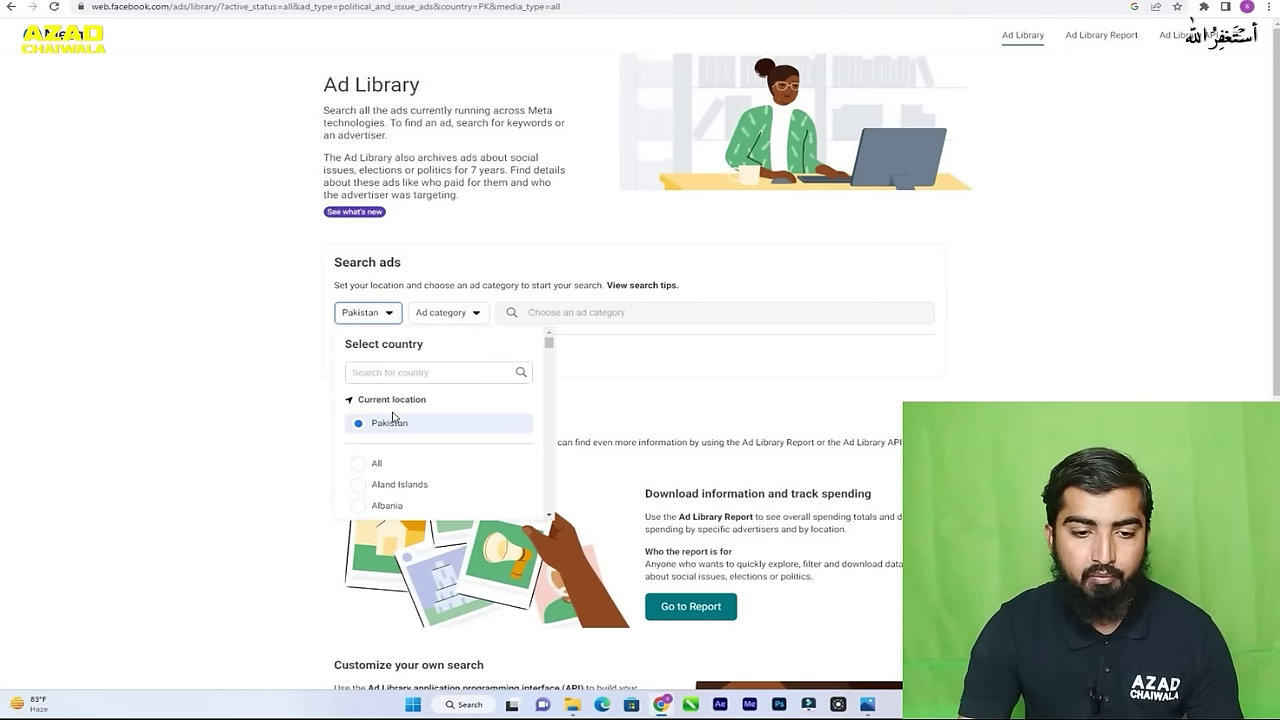
pyautogui.scroll(-2, 424, 474)
pyautogui.scroll(-3, 424, 476)
pyautogui.scroll(5, 410, 460)
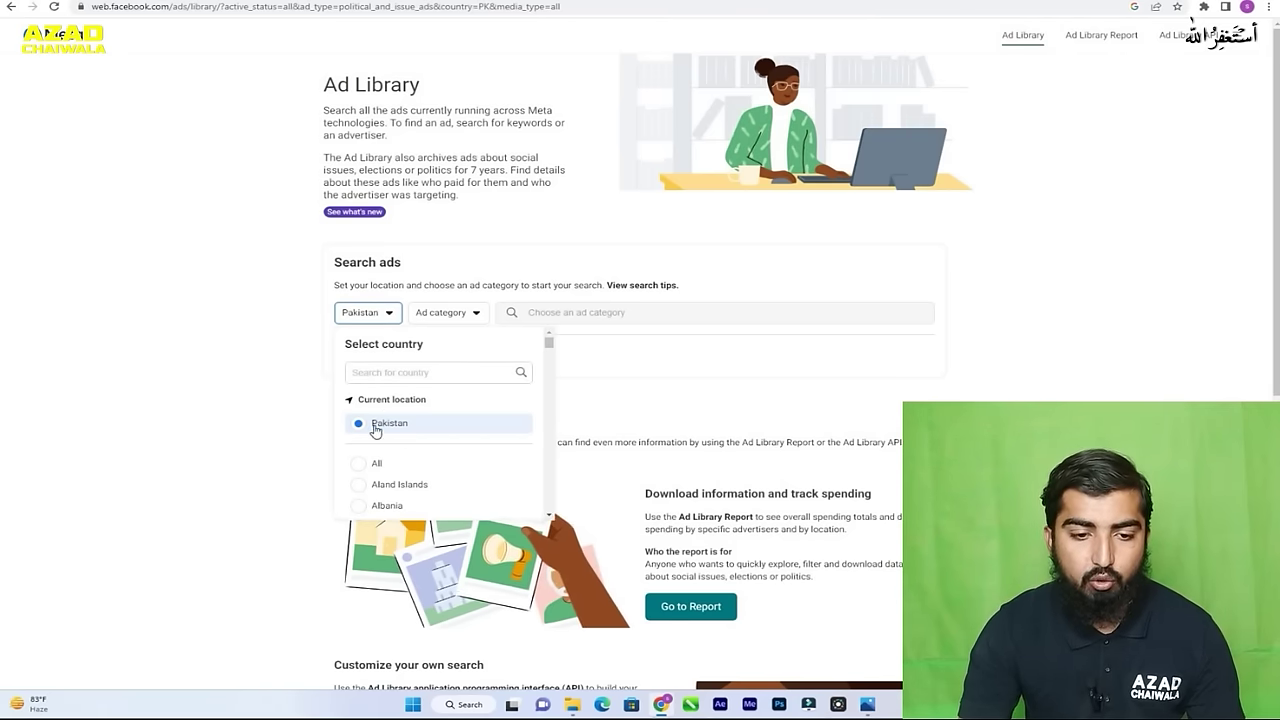
pyautogui.click(376, 431)
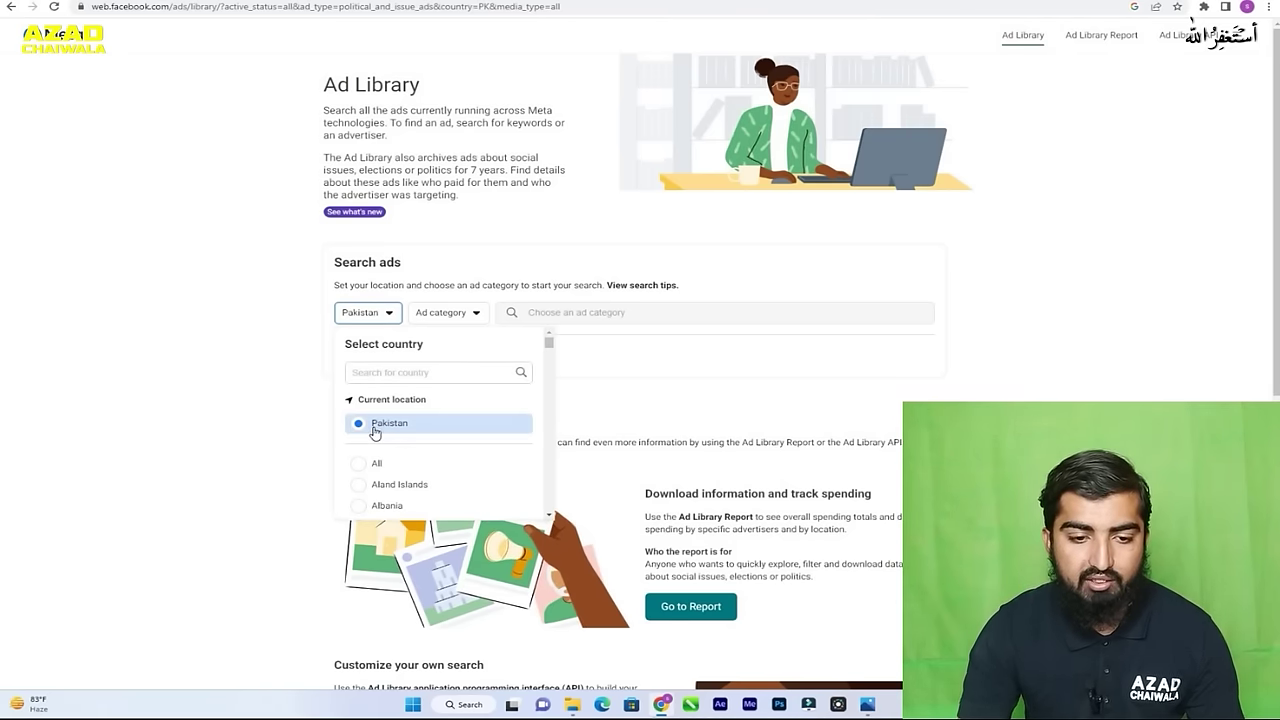
pyautogui.click(295, 425)
pyautogui.click(437, 315)
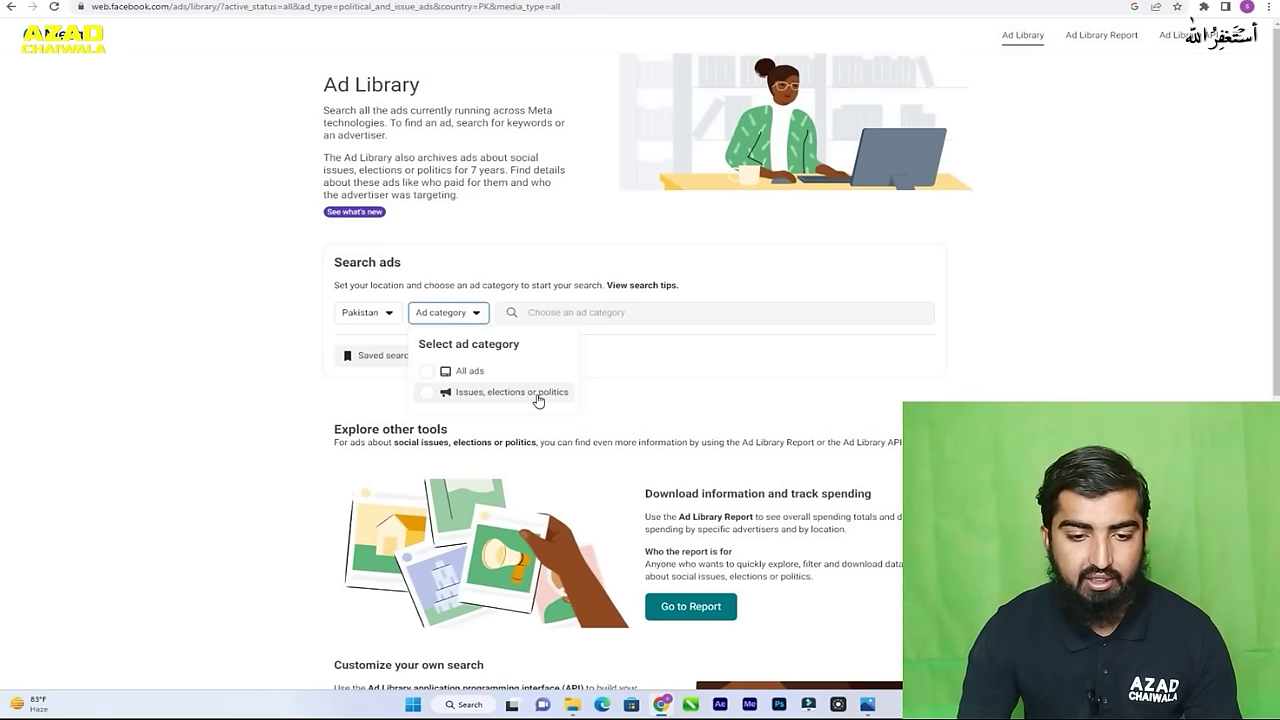
pyautogui.click(426, 372)
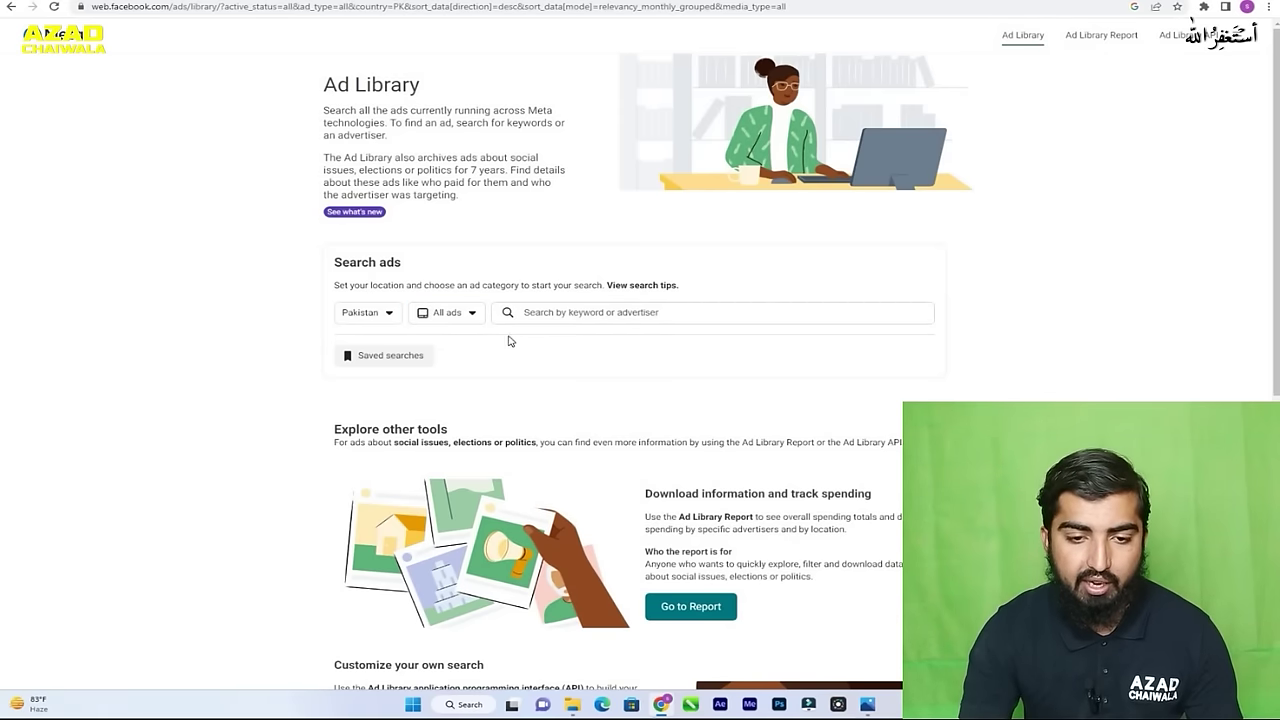
# - Search advertisers for 'gul ah', fixing the typo, and pick the Gul Ahmed suggestion
pyautogui.click(591, 311)
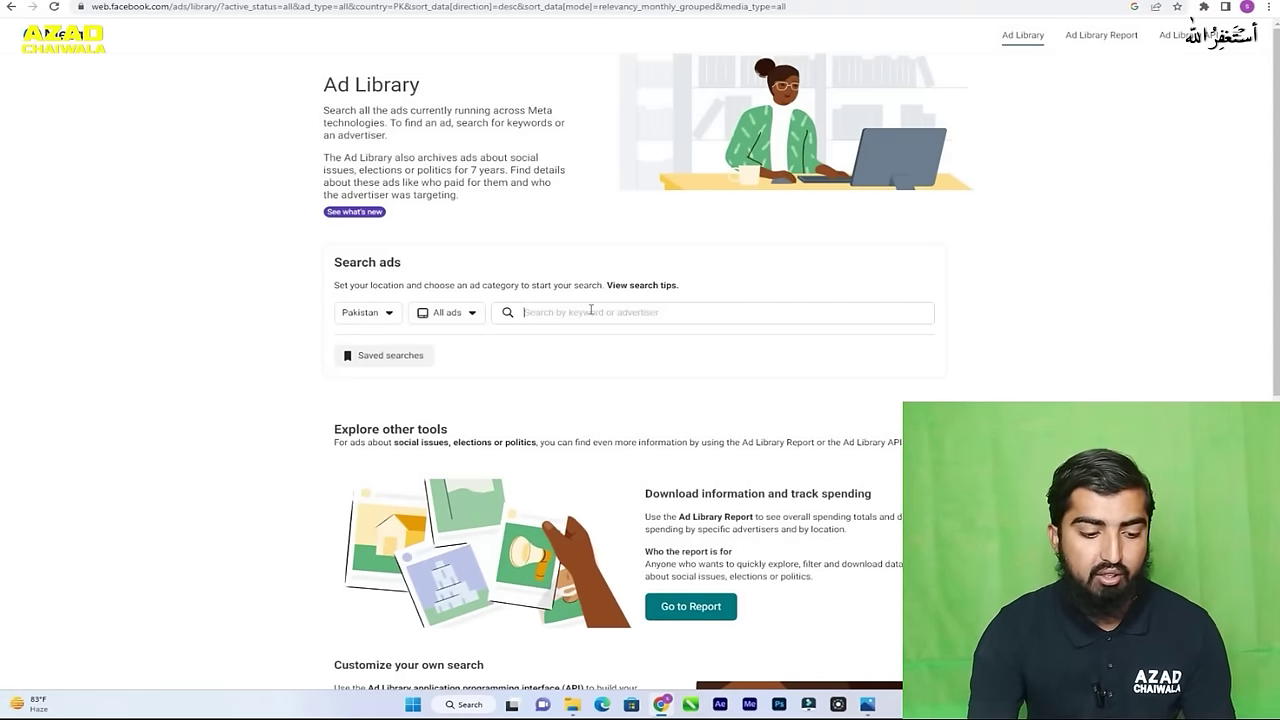
pyautogui.write('gul')
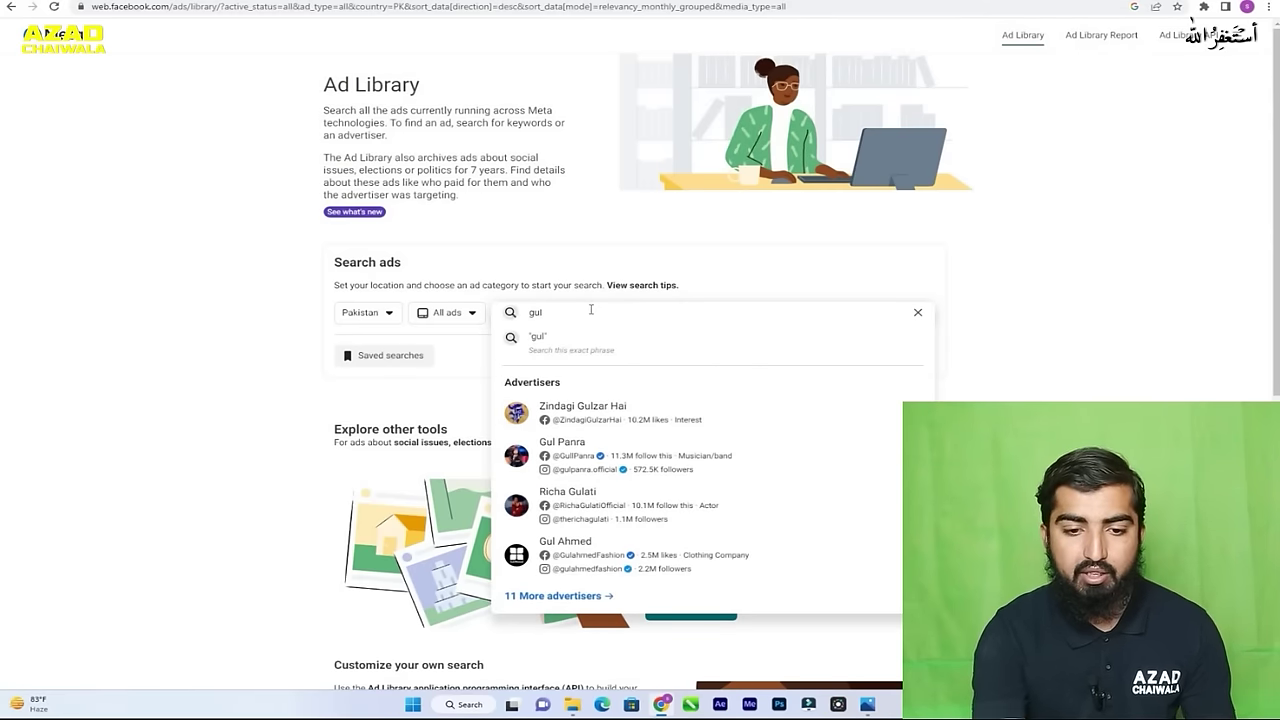
pyautogui.write('a')
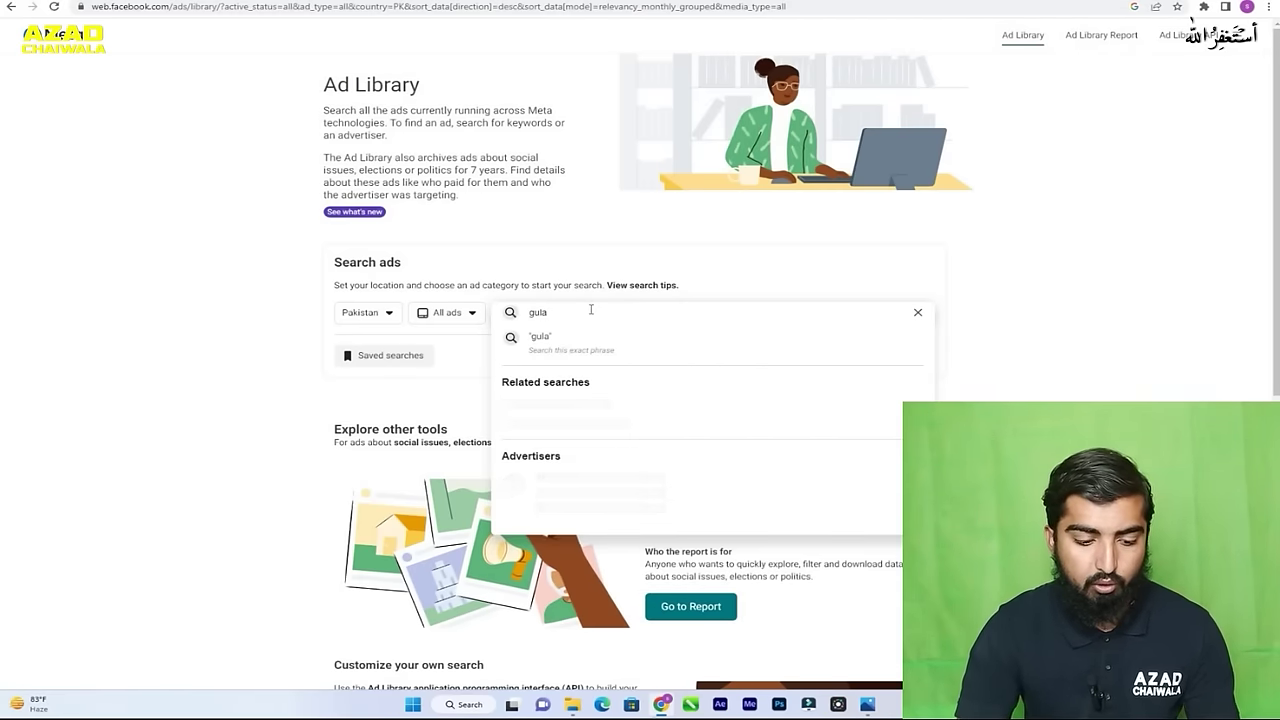
pyautogui.write('h')
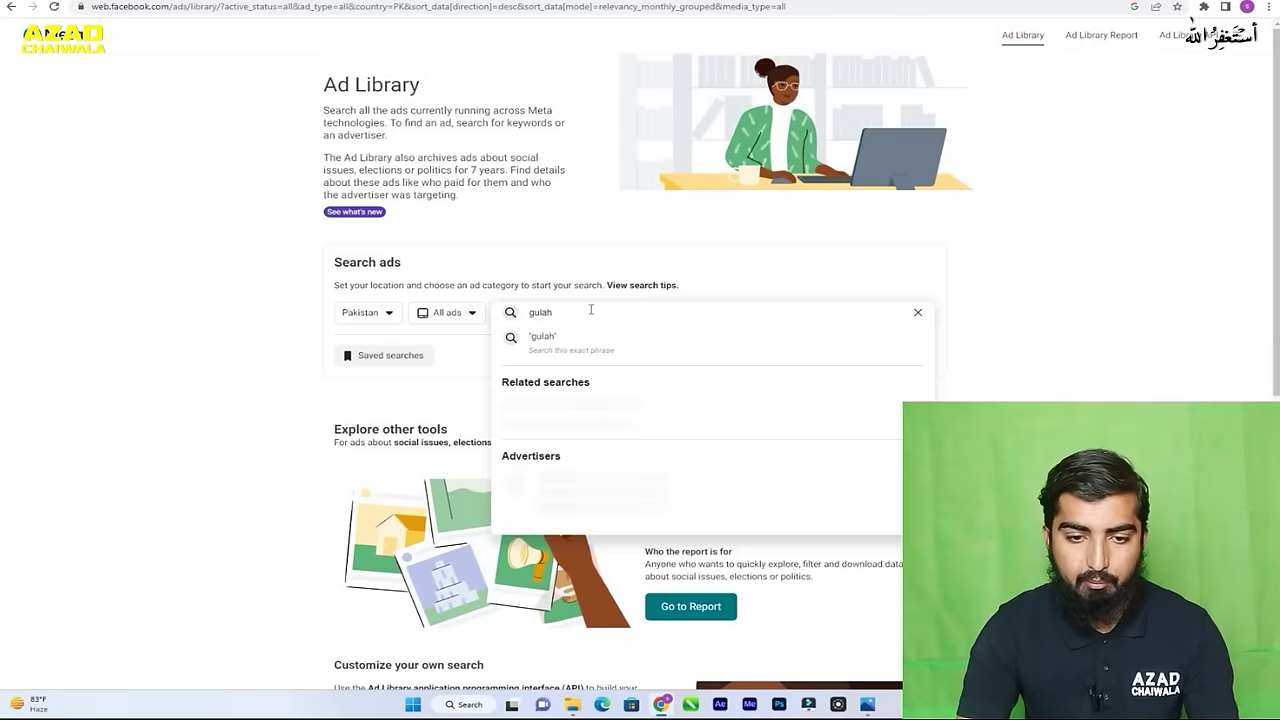
pyautogui.press('BackSpace')
pyautogui.press('BackSpace')
pyautogui.write('ah')
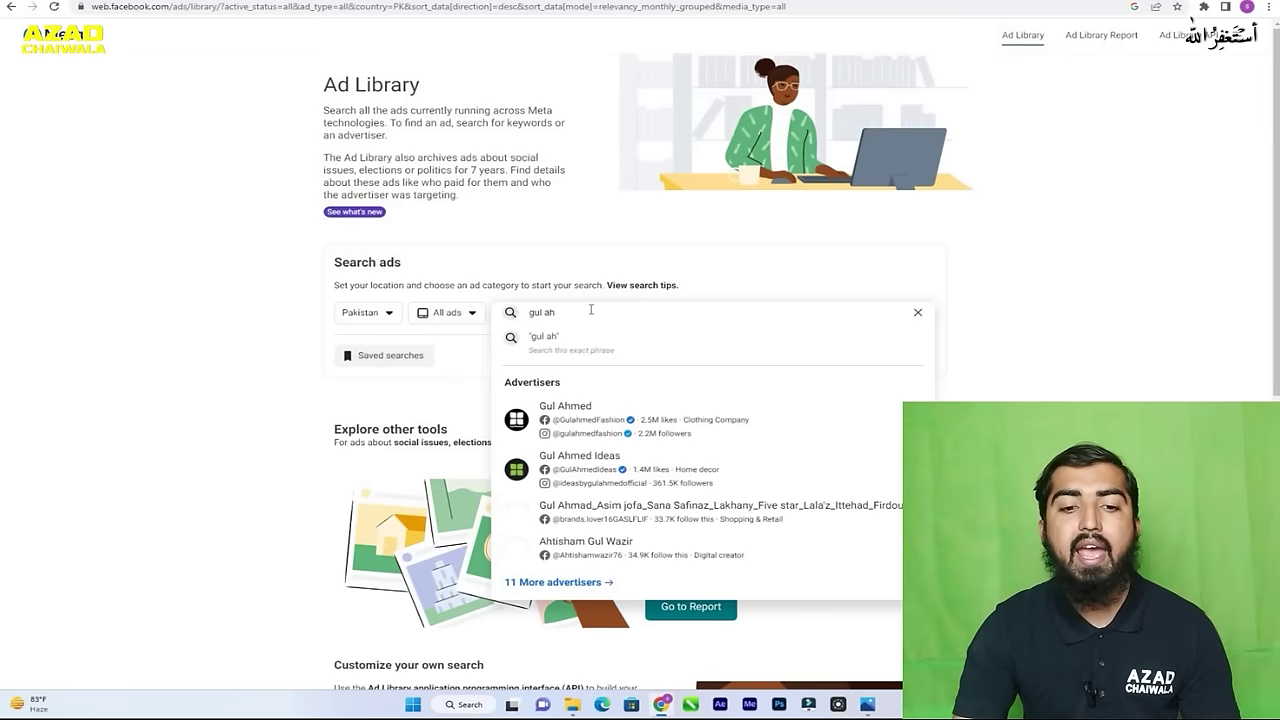
pyautogui.click(572, 425)
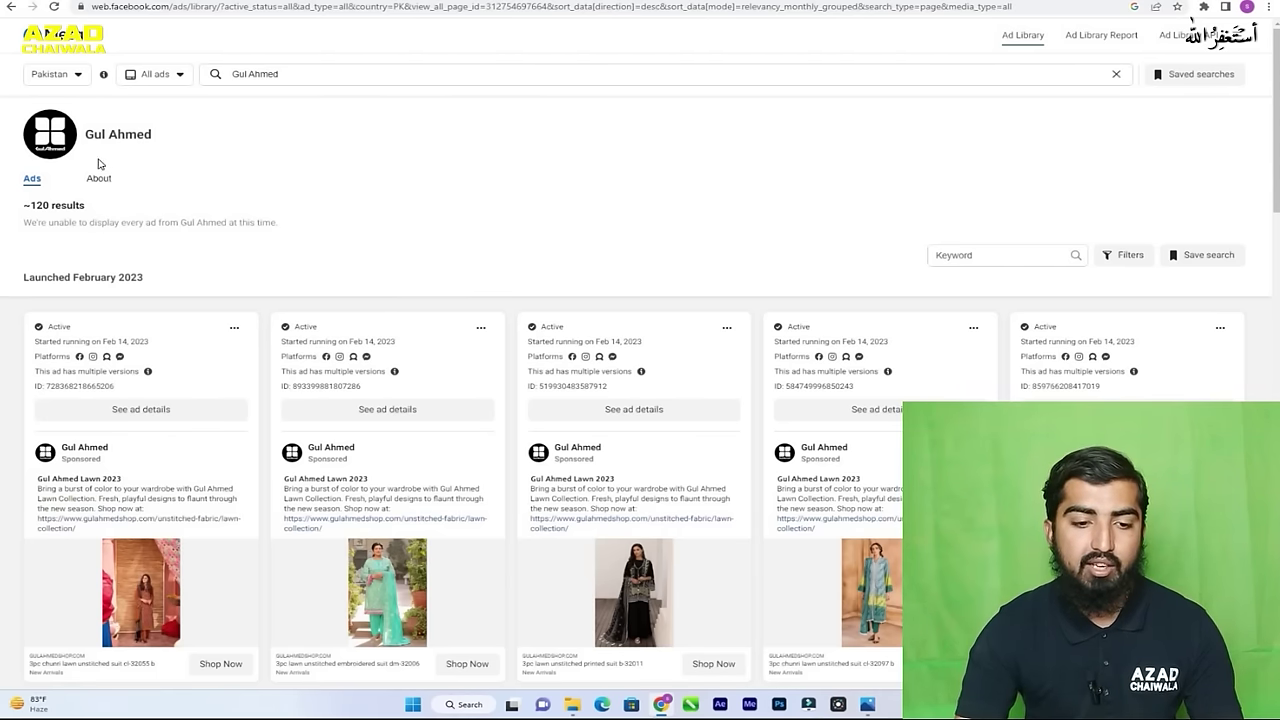
# - Browse Gul Ahmed's ad cards from February 2023 back to the December 18, 2022 launch
pyautogui.scroll(-1, 283, 238)
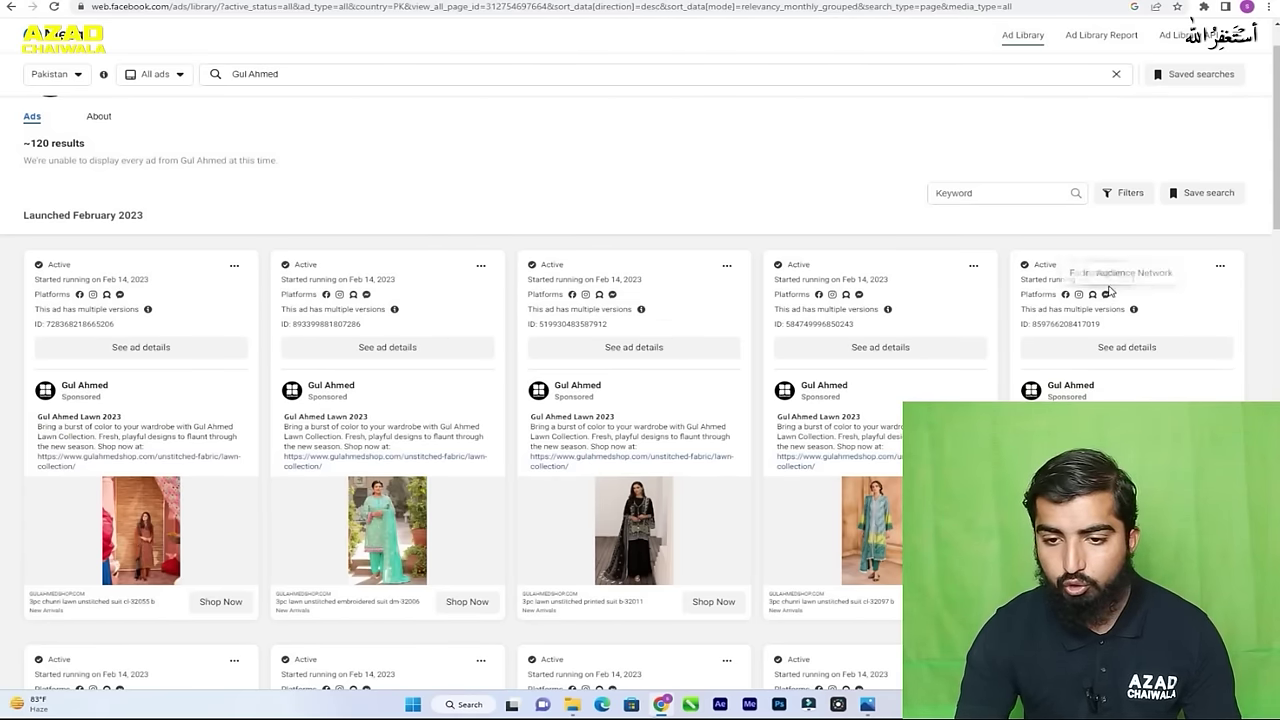
pyautogui.scroll(-15, 697, 331)
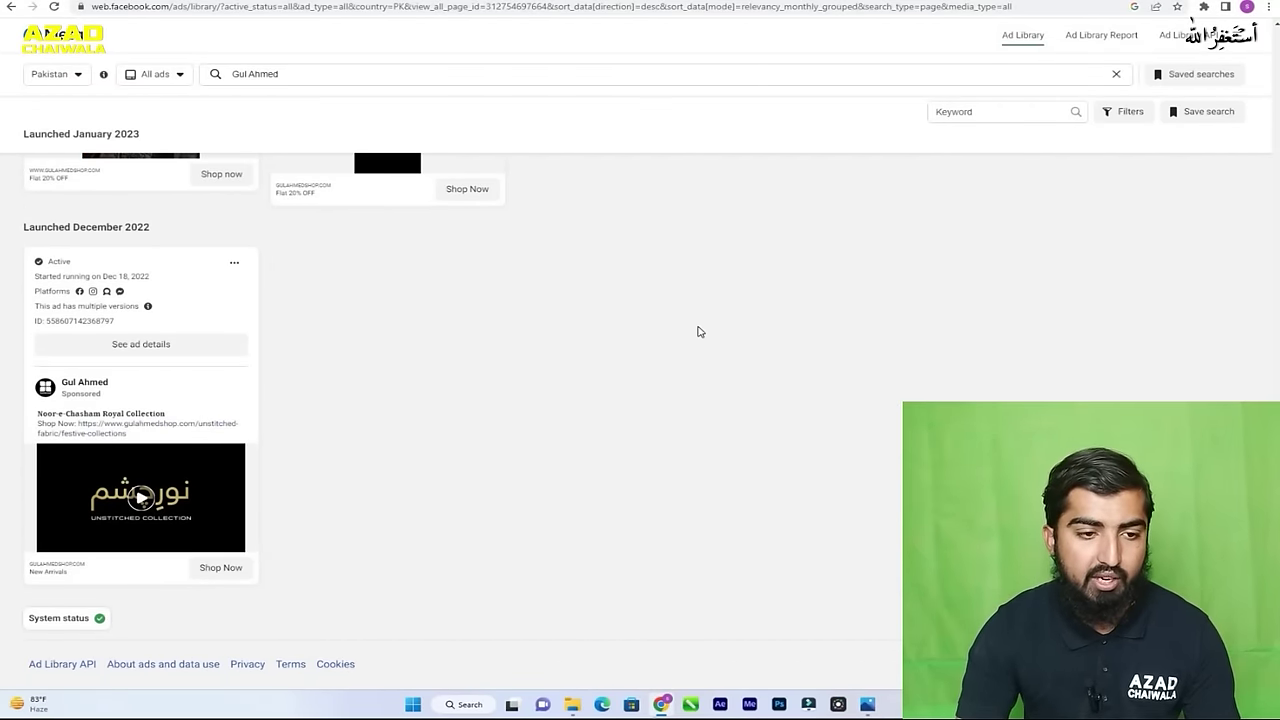
pyautogui.scroll(3, 699, 331)
pyautogui.scroll(5, 699, 331)
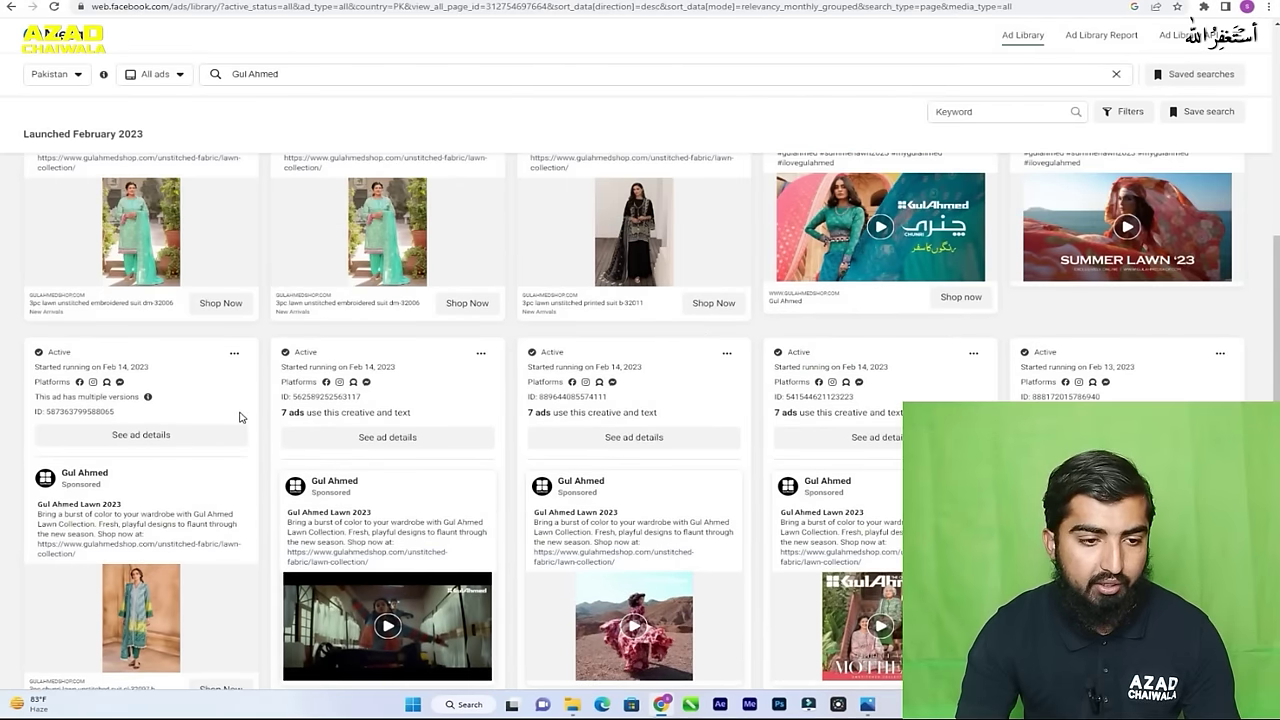
pyautogui.scroll(-4, 200, 383)
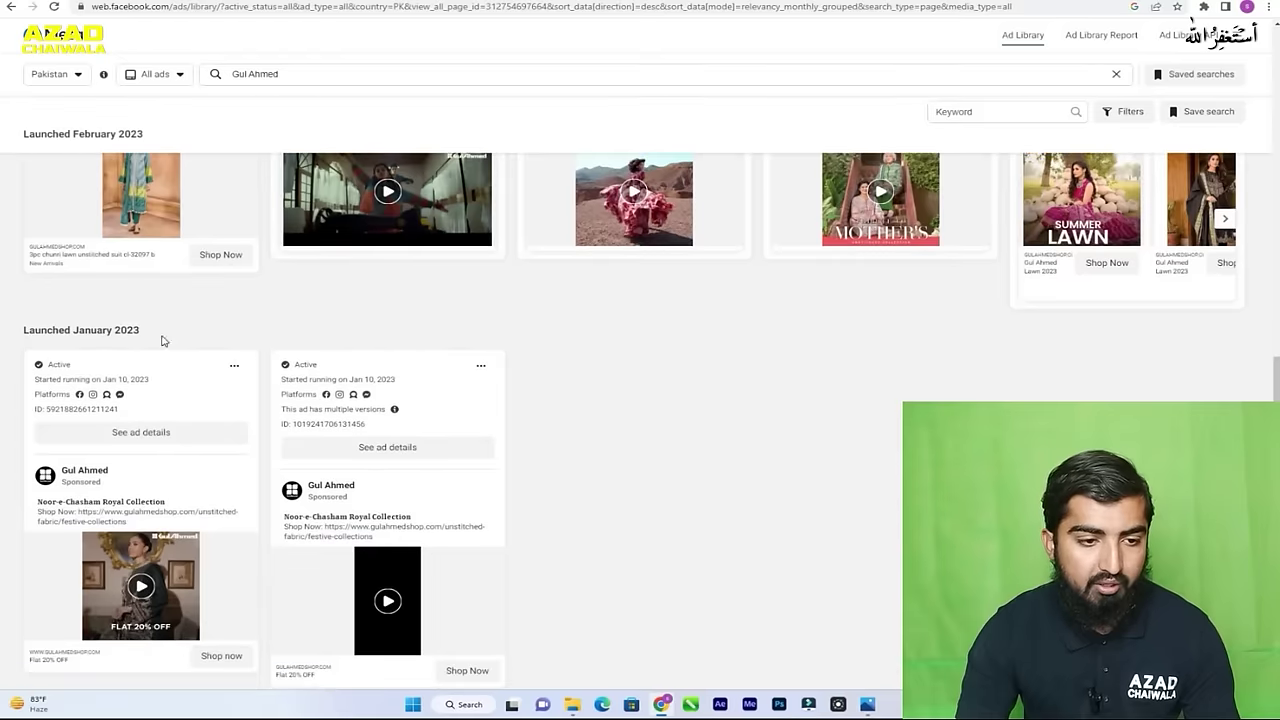
pyautogui.scroll(-2, 165, 338)
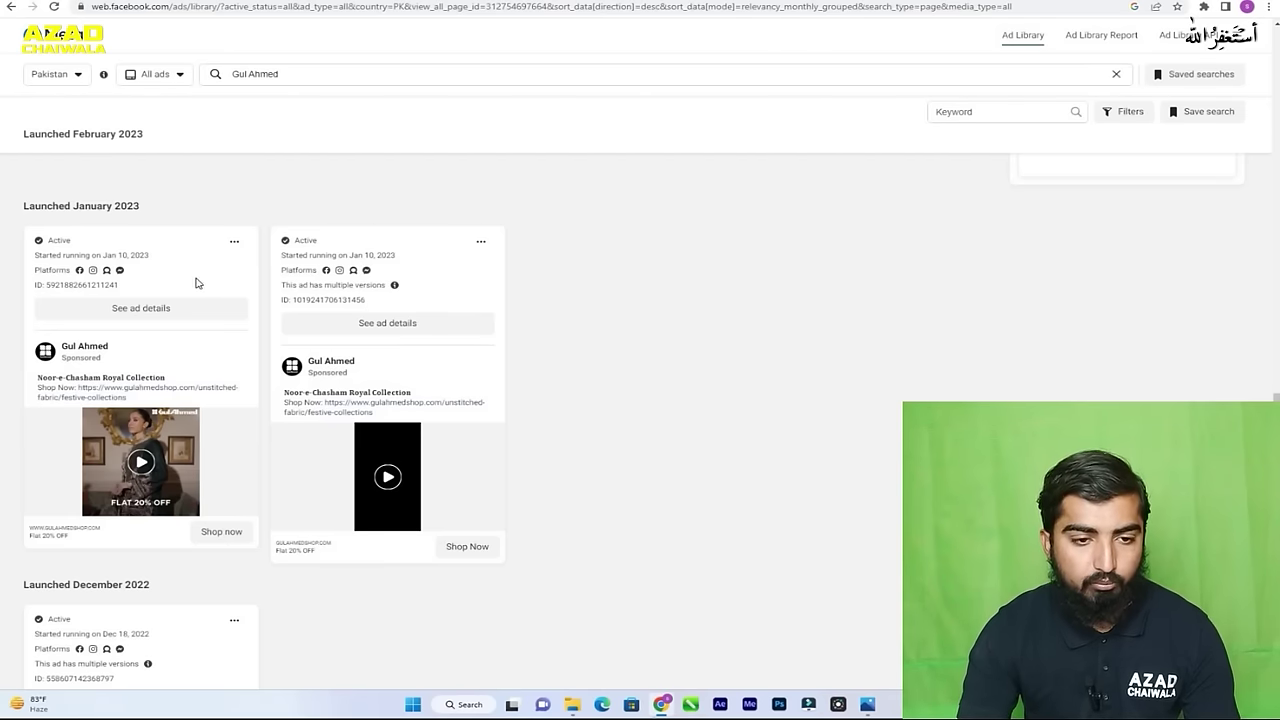
pyautogui.scroll(-4, 701, 259)
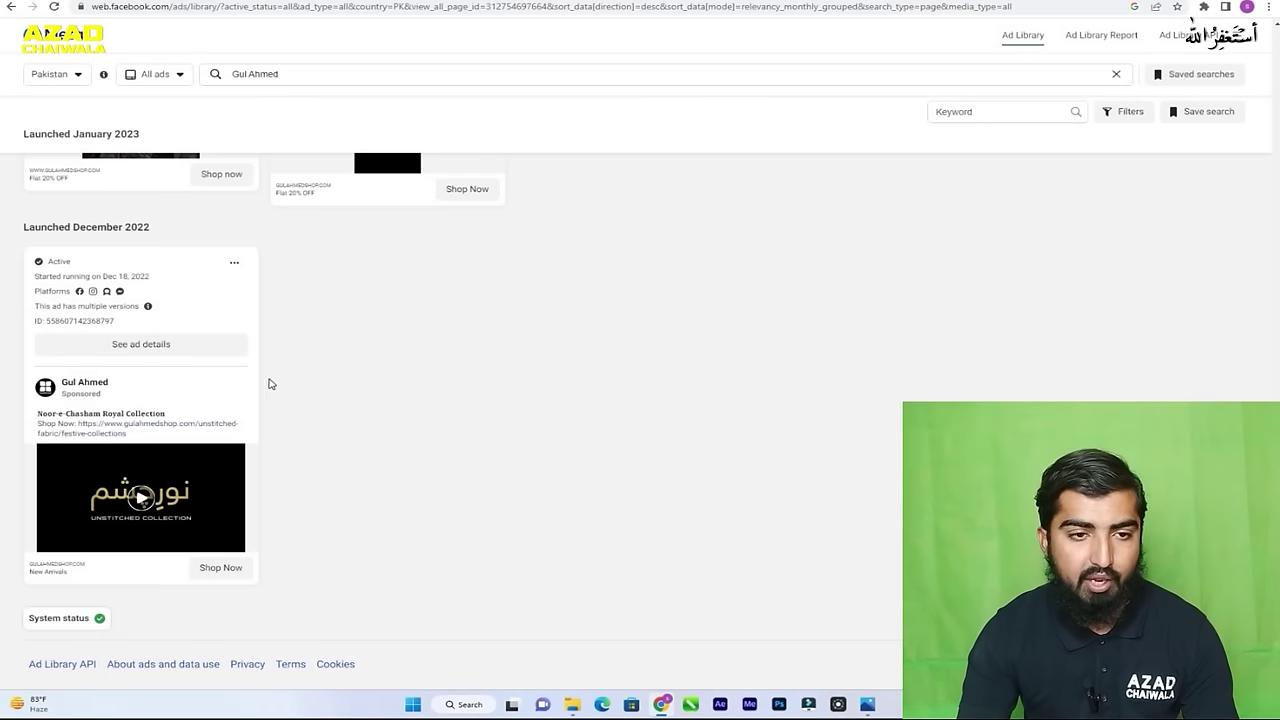
pyautogui.scroll(15, 256, 396)
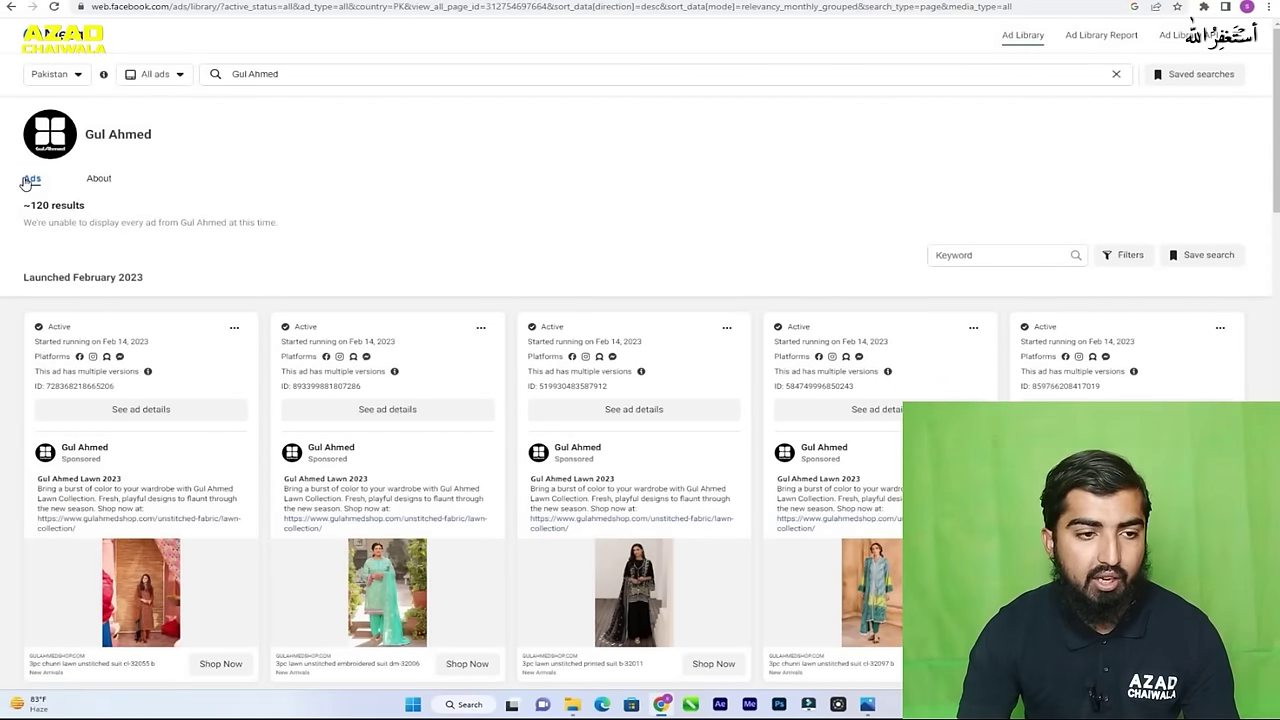
# - Show Gul Ahmed's About tab with its page transparency details
pyautogui.click(100, 180)
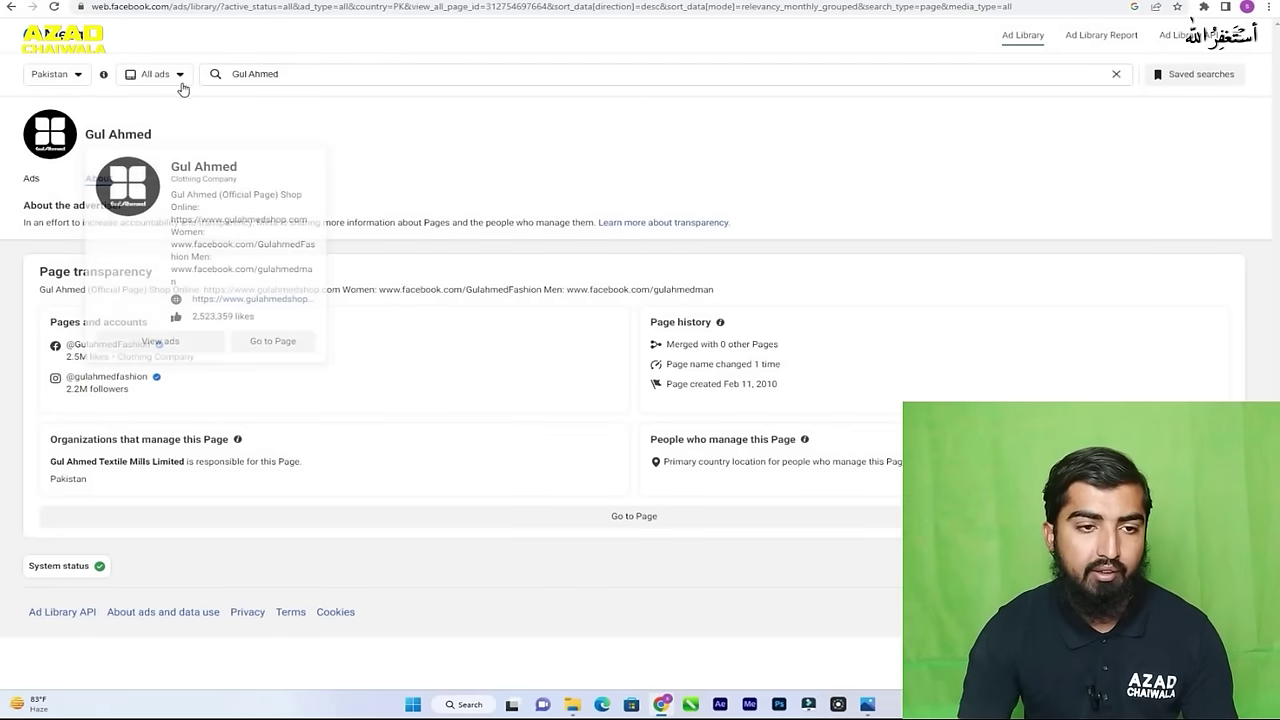
# - Search for 'daraz' and open the Daraz Online Shopping advertiser's ads
pyautogui.click(270, 78)
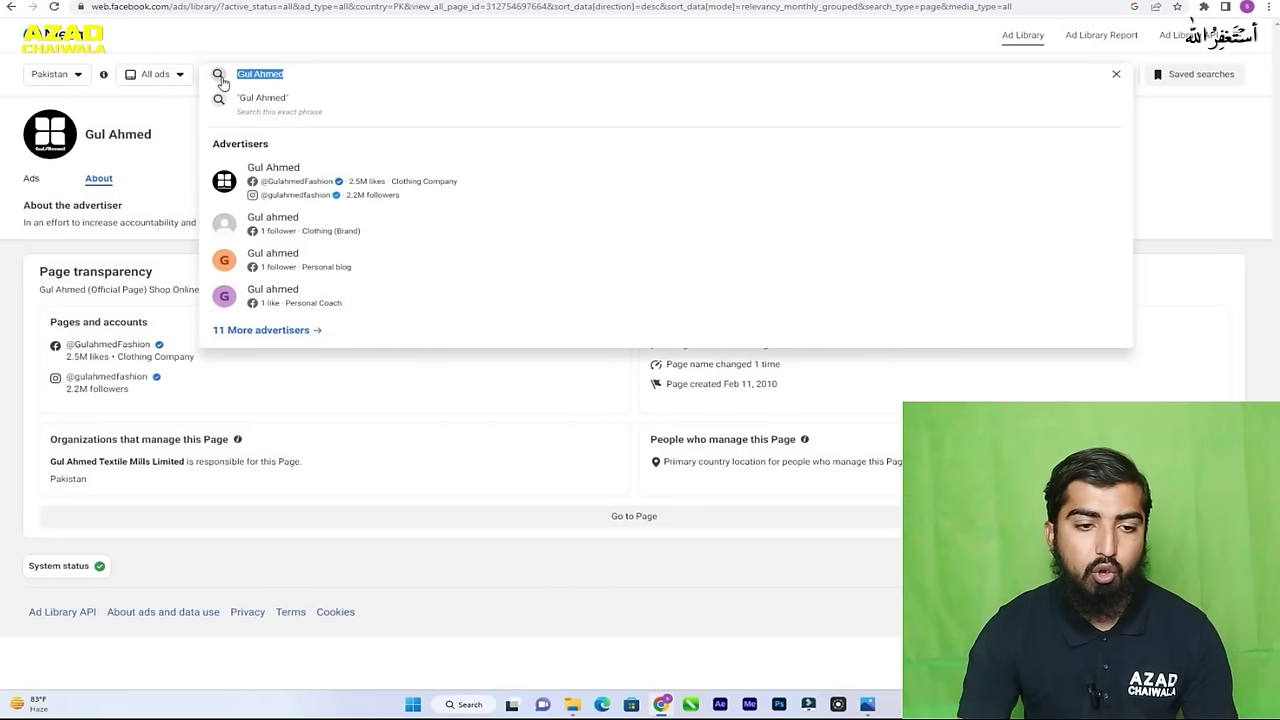
pyautogui.write('da')
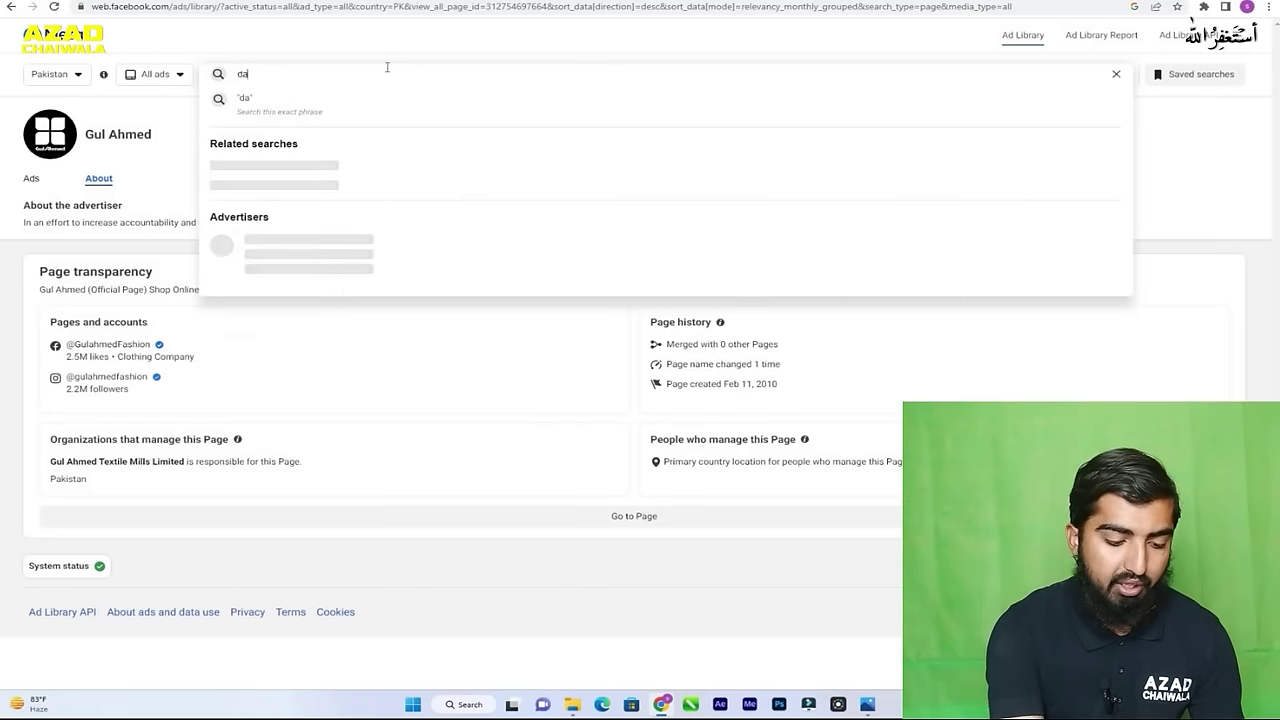
pyautogui.write('raz')
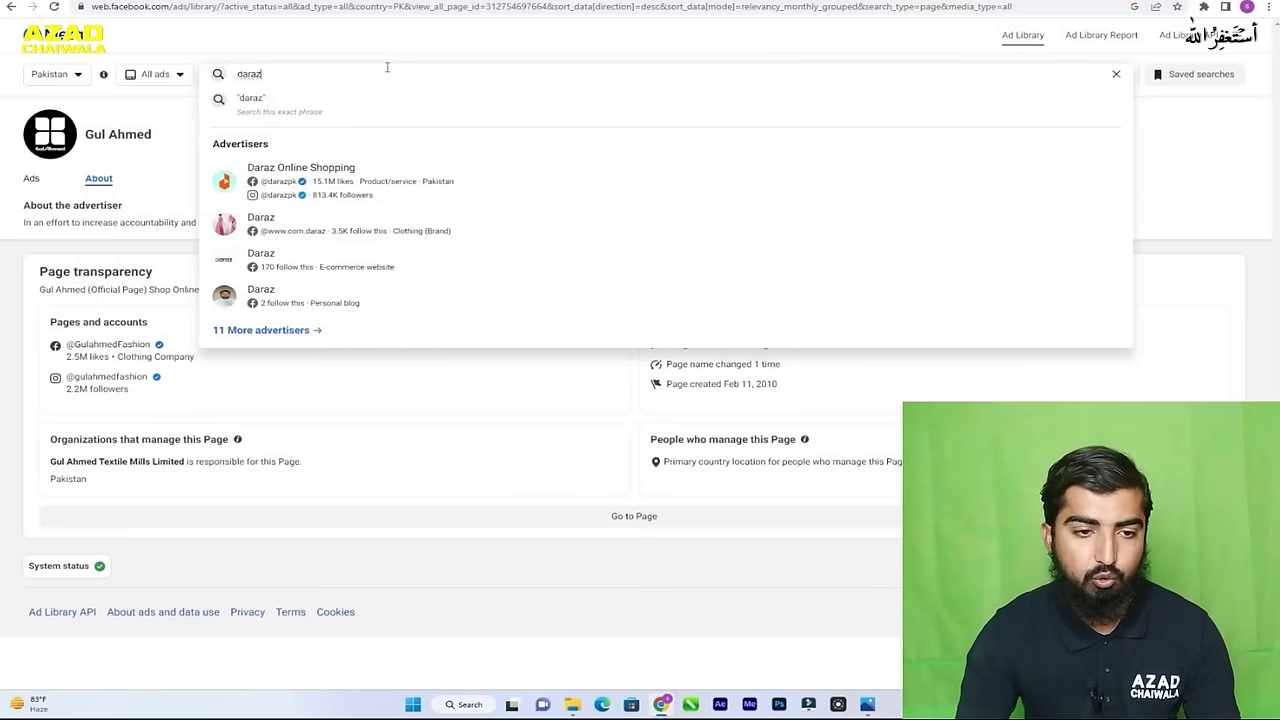
pyautogui.click(335, 180)
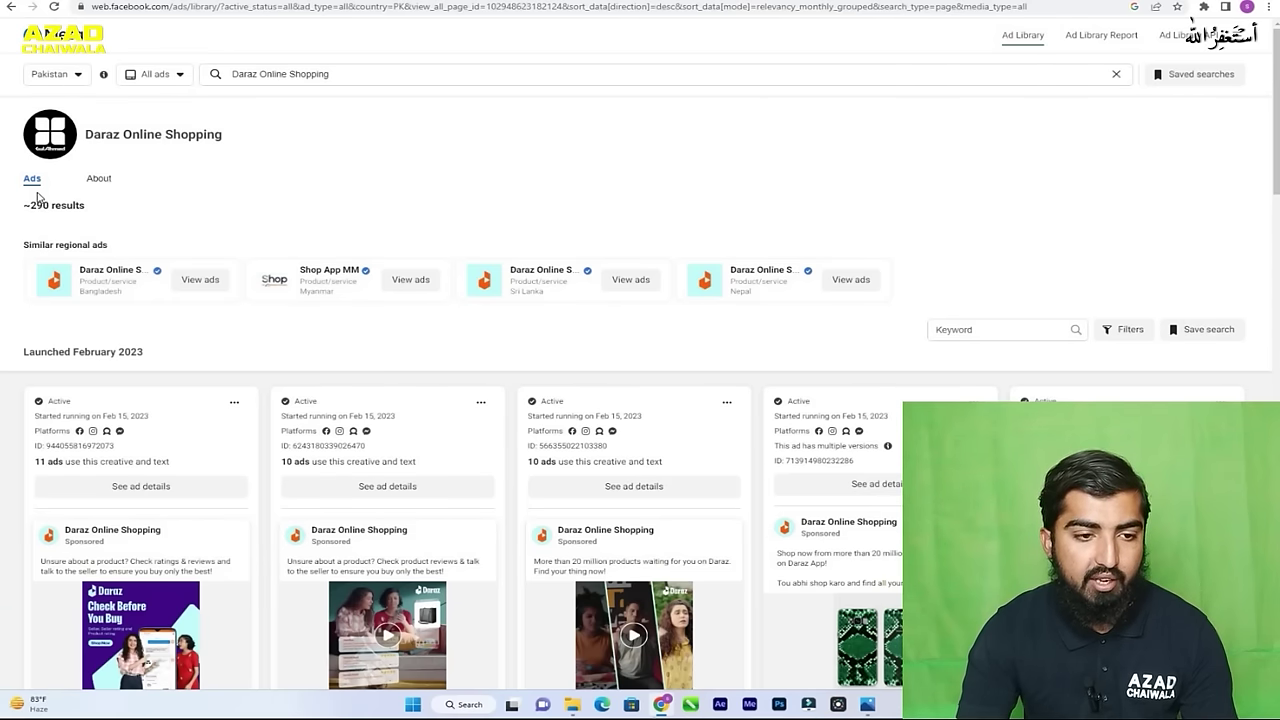
pyautogui.scroll(-2, 345, 205)
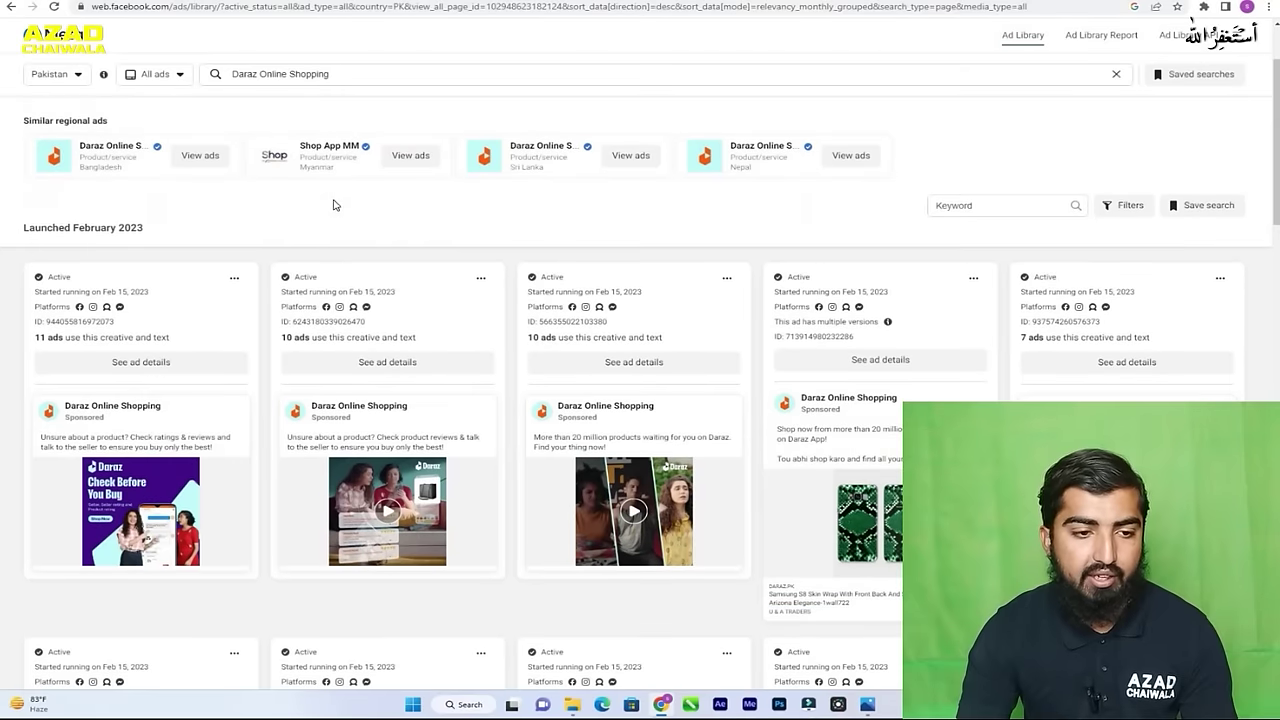
pyautogui.scroll(-1, 240, 218)
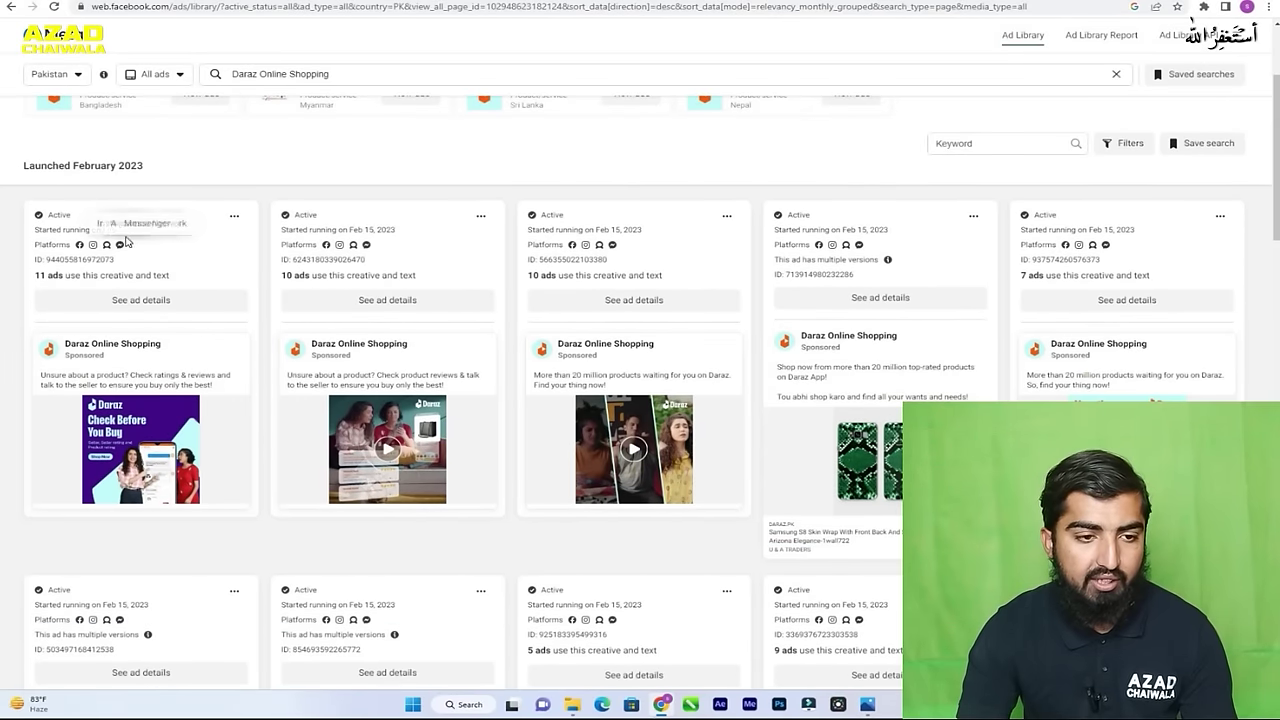
pyautogui.scroll(-5, 603, 250)
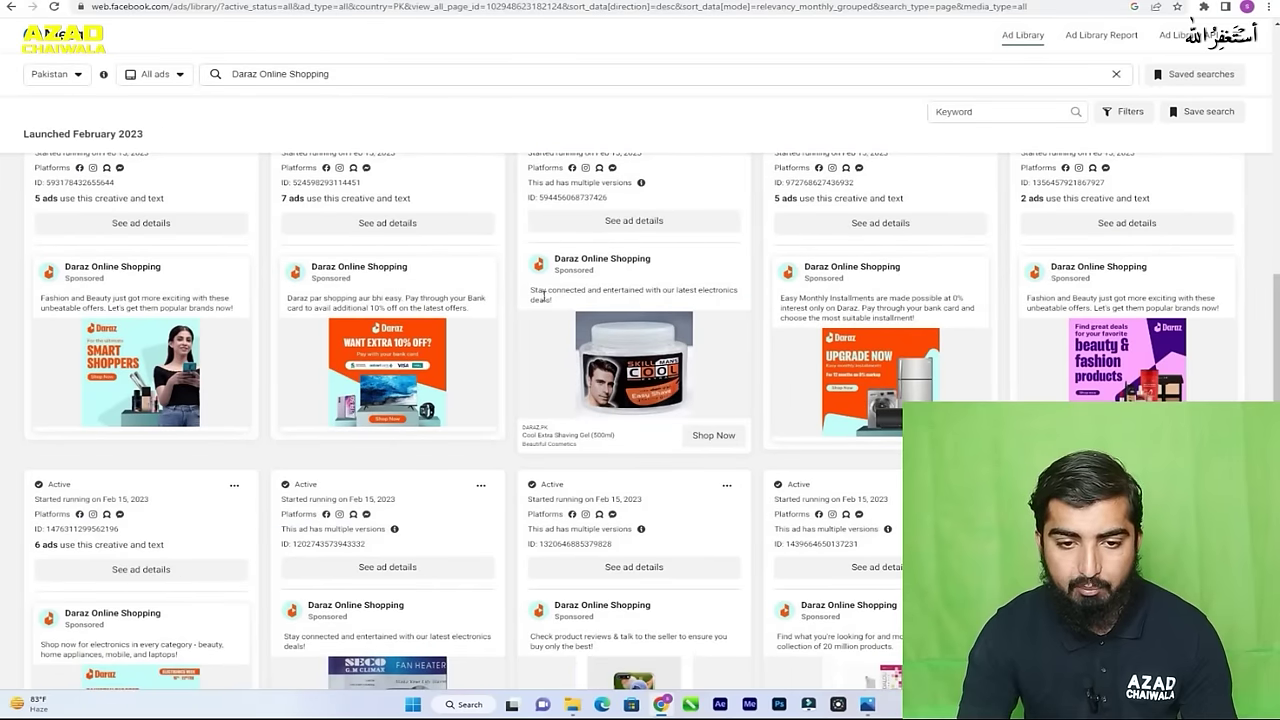
pyautogui.scroll(-3, 510, 380)
pyautogui.scroll(-3, 500, 388)
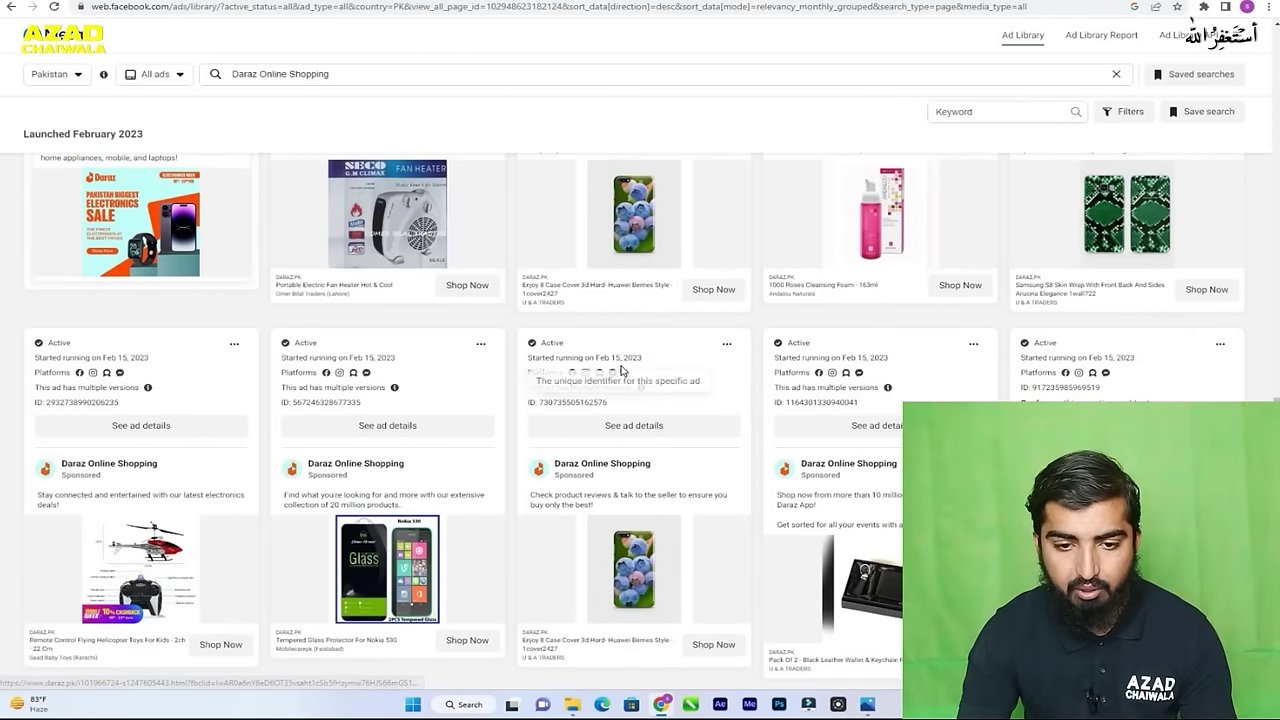
pyautogui.scroll(-3, 536, 376)
pyautogui.scroll(-1, 536, 376)
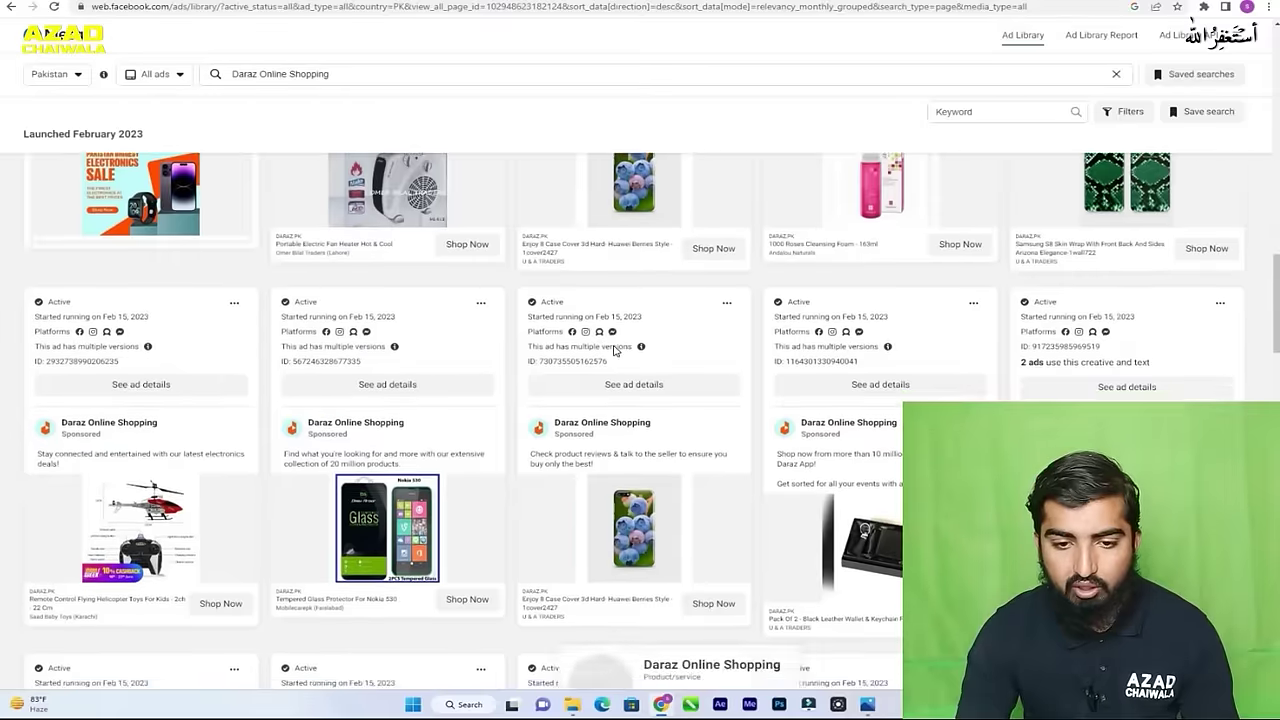
pyautogui.scroll(-5, 620, 346)
pyautogui.scroll(-3, 620, 346)
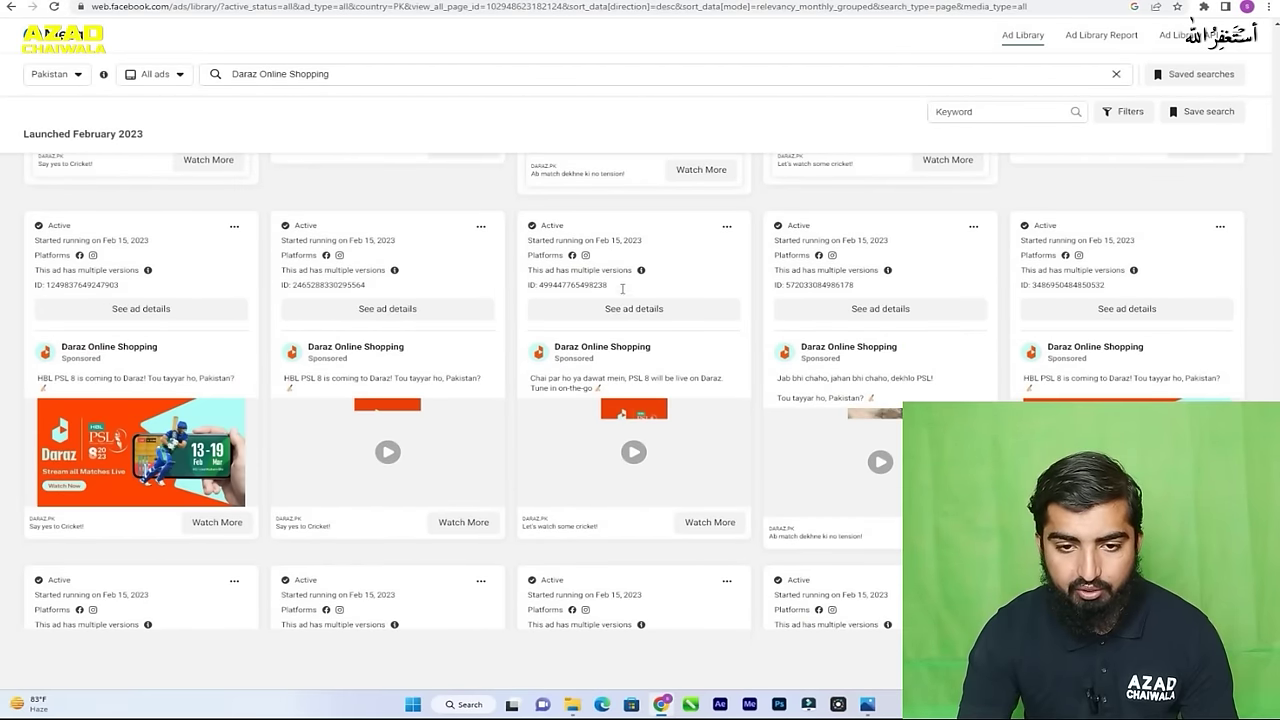
pyautogui.scroll(-5, 620, 286)
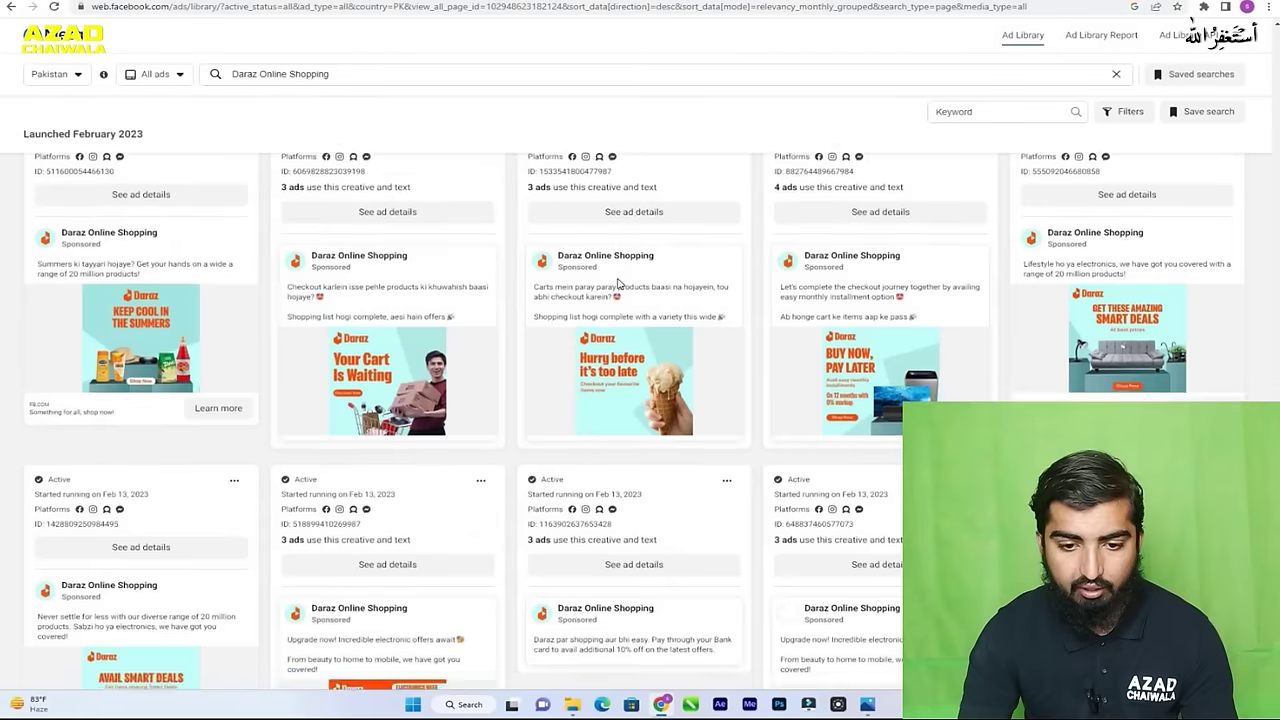
pyautogui.scroll(-3, 618, 284)
pyautogui.scroll(2, 590, 275)
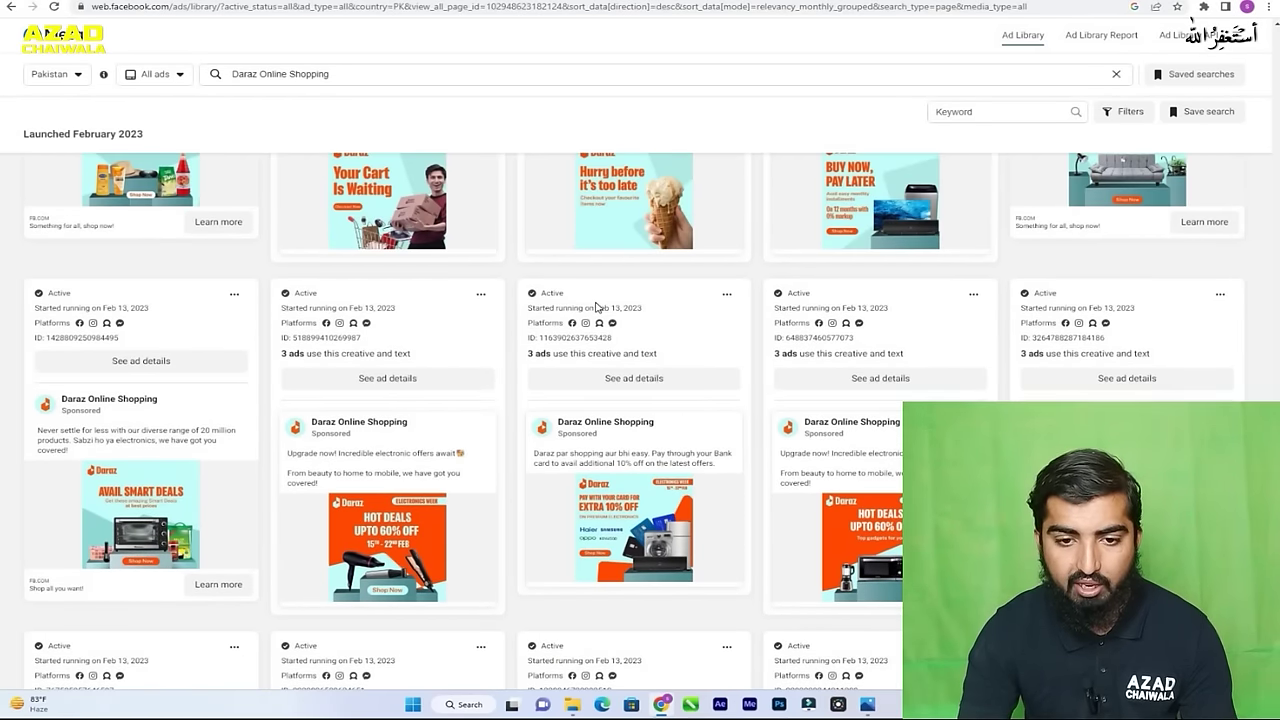
pyautogui.scroll(-8, 585, 295)
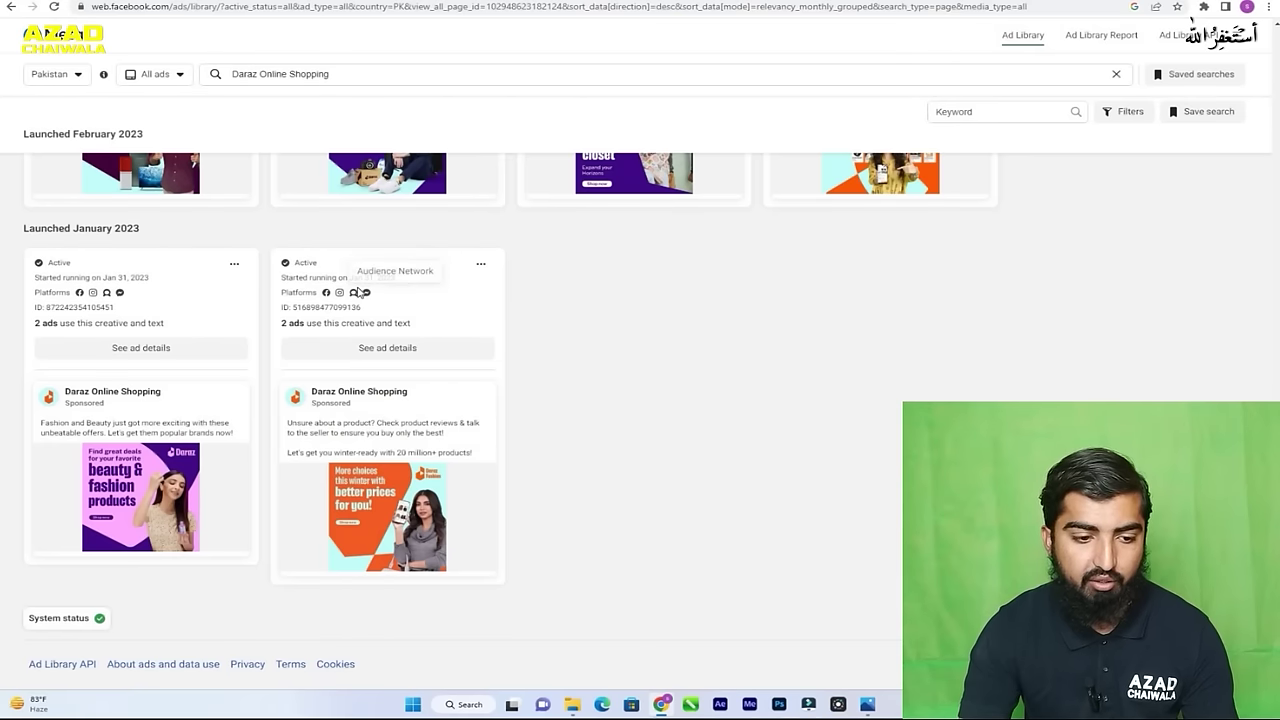
pyautogui.scroll(10, 557, 329)
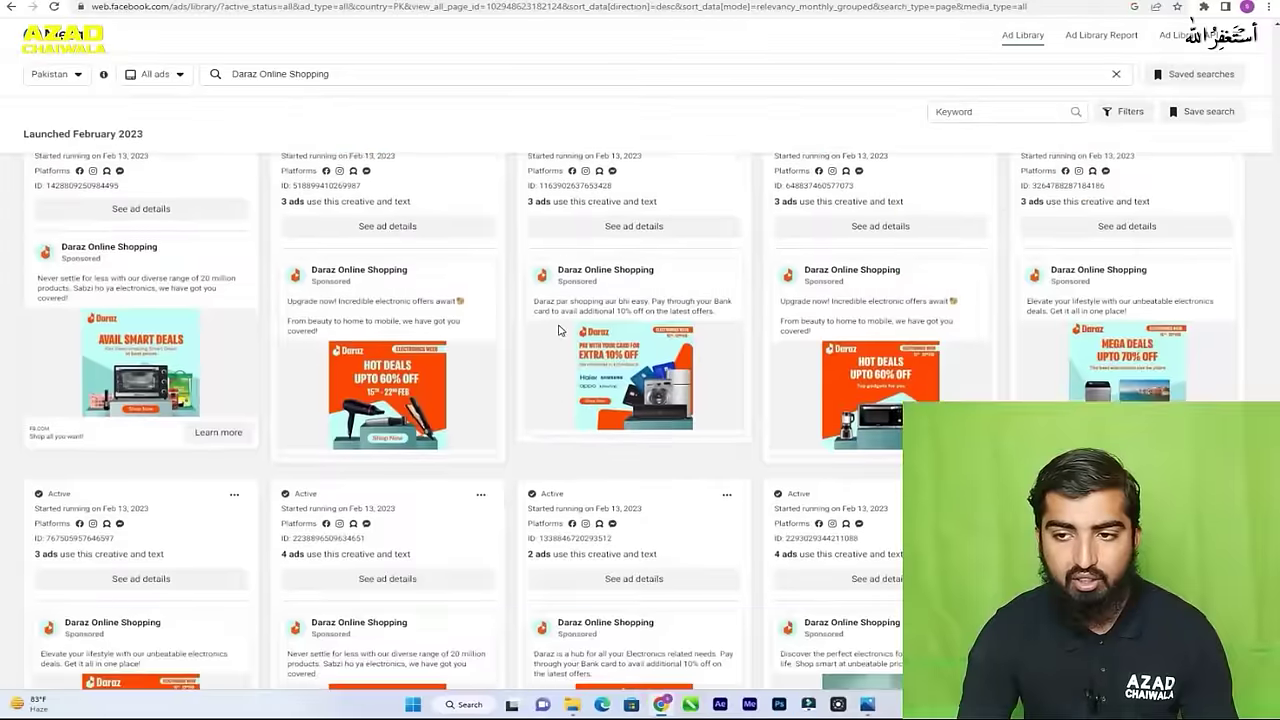
pyautogui.scroll(5, 558, 330)
pyautogui.scroll(10, 558, 330)
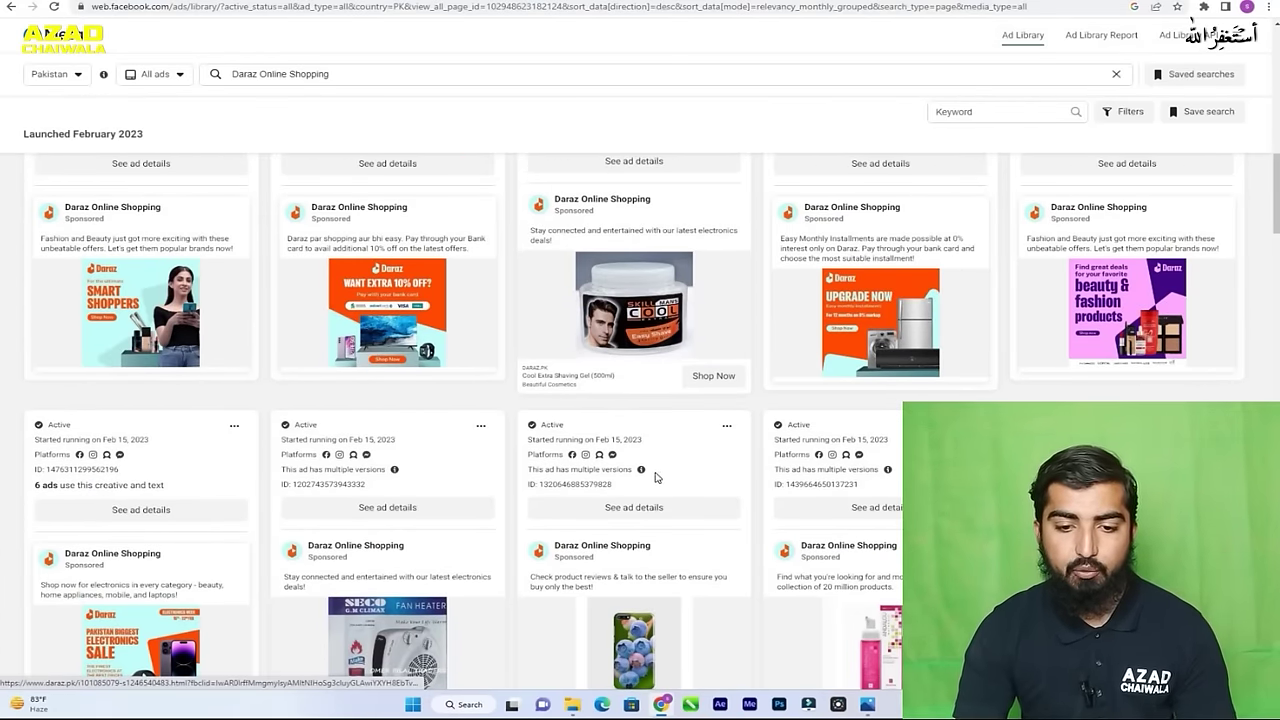
# - Open the full details of the Daraz phone-cover ad
pyautogui.click(617, 511)
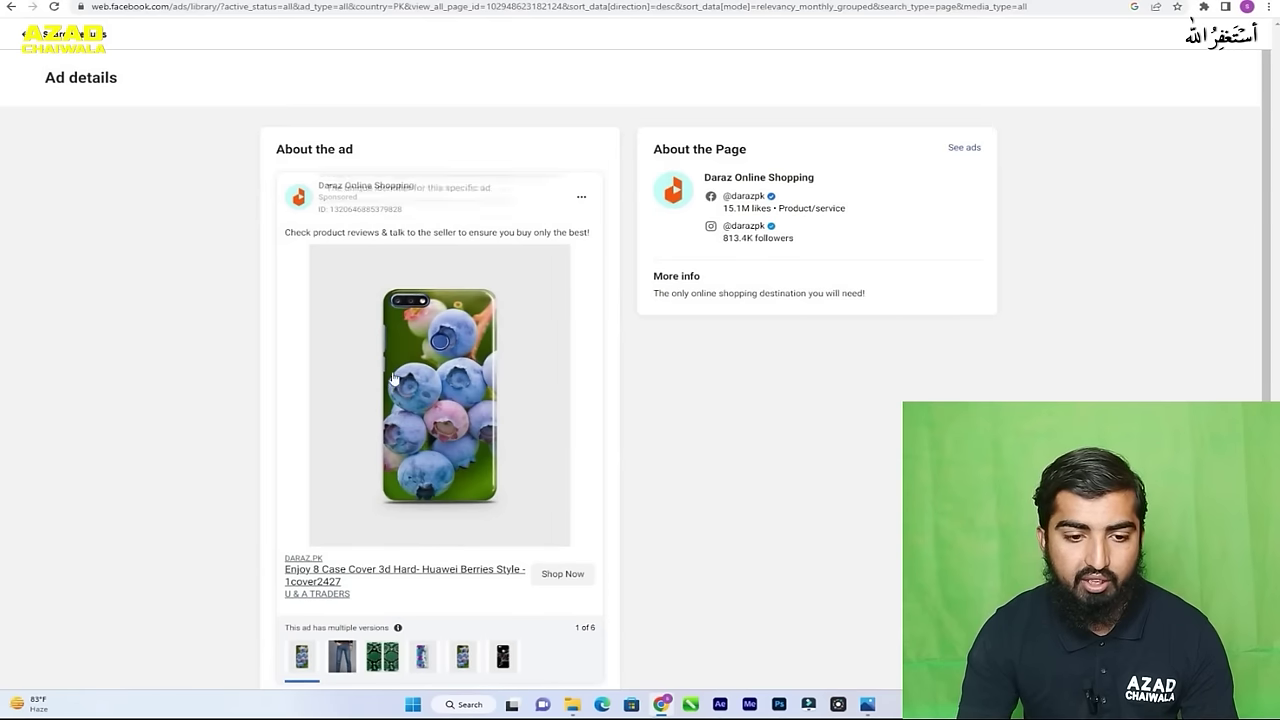
pyautogui.scroll(-1, 450, 340)
pyautogui.scroll(1, 445, 342)
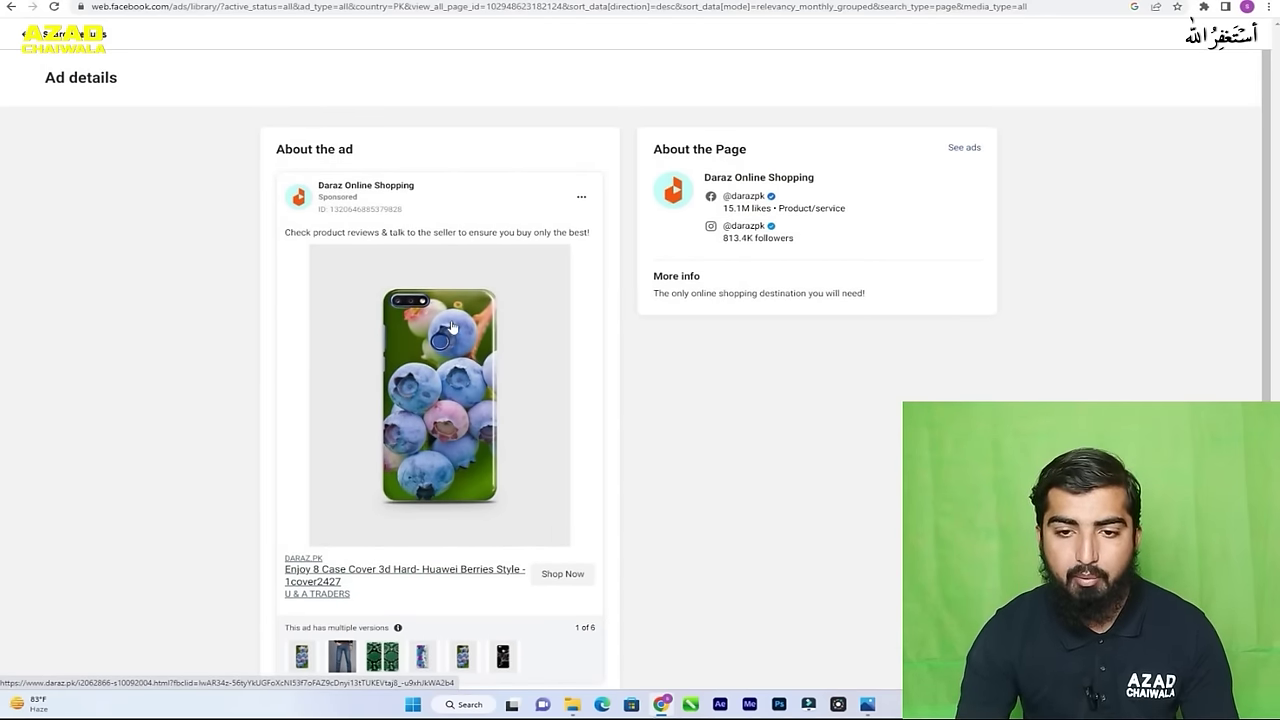
pyautogui.scroll(-1, 469, 287)
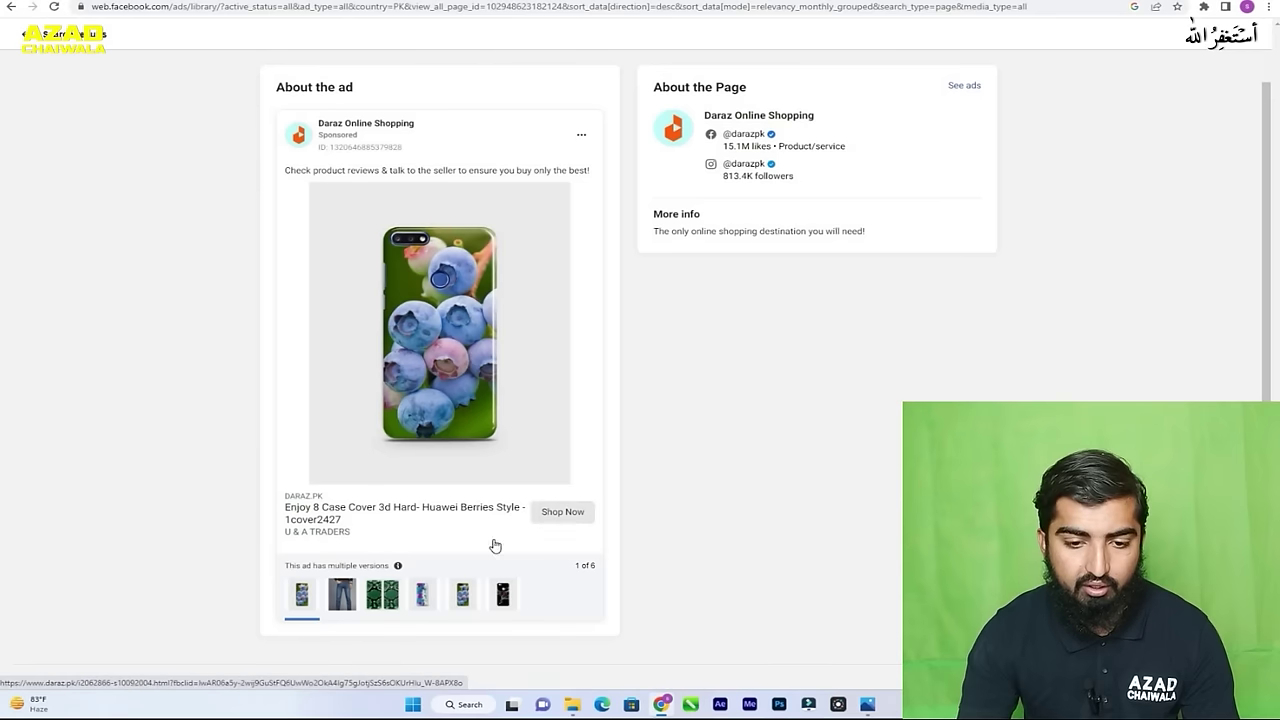
# - Cycle through all six ad versions, ending back on the Samsung S8 wrap
pyautogui.click(345, 600)
pyautogui.click(374, 598)
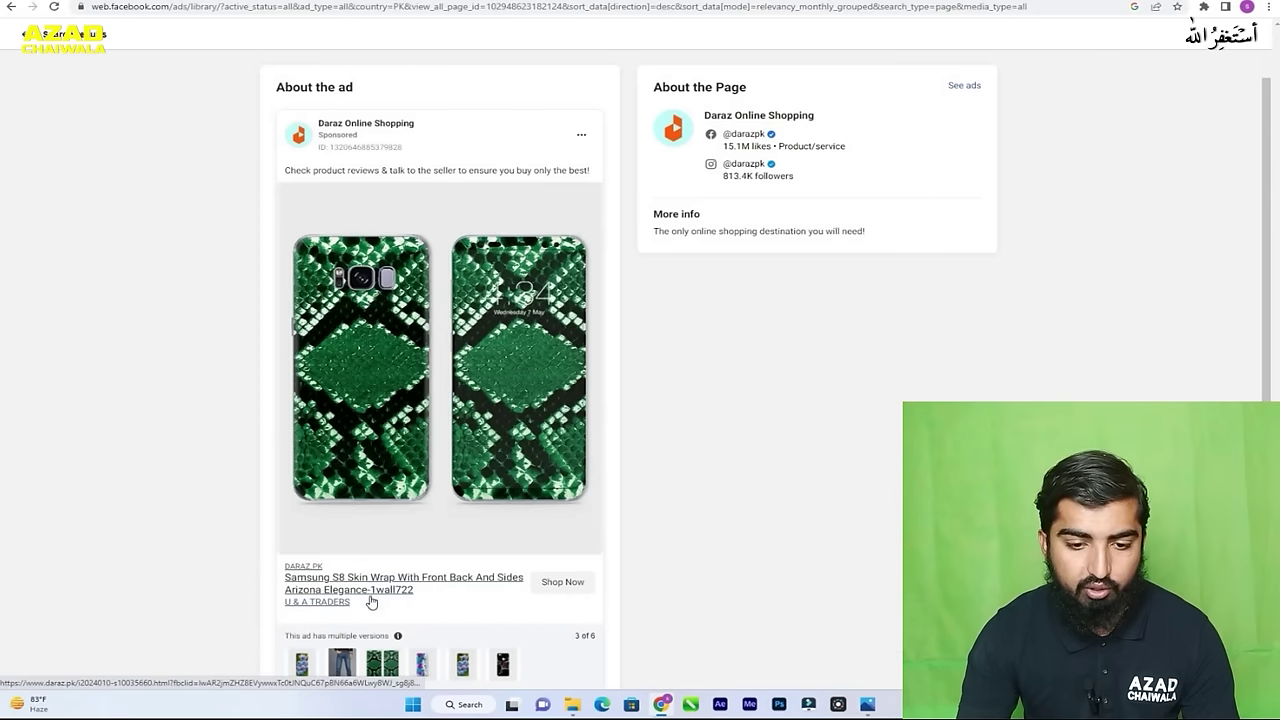
pyautogui.scroll(-1, 436, 540)
pyautogui.click(425, 583)
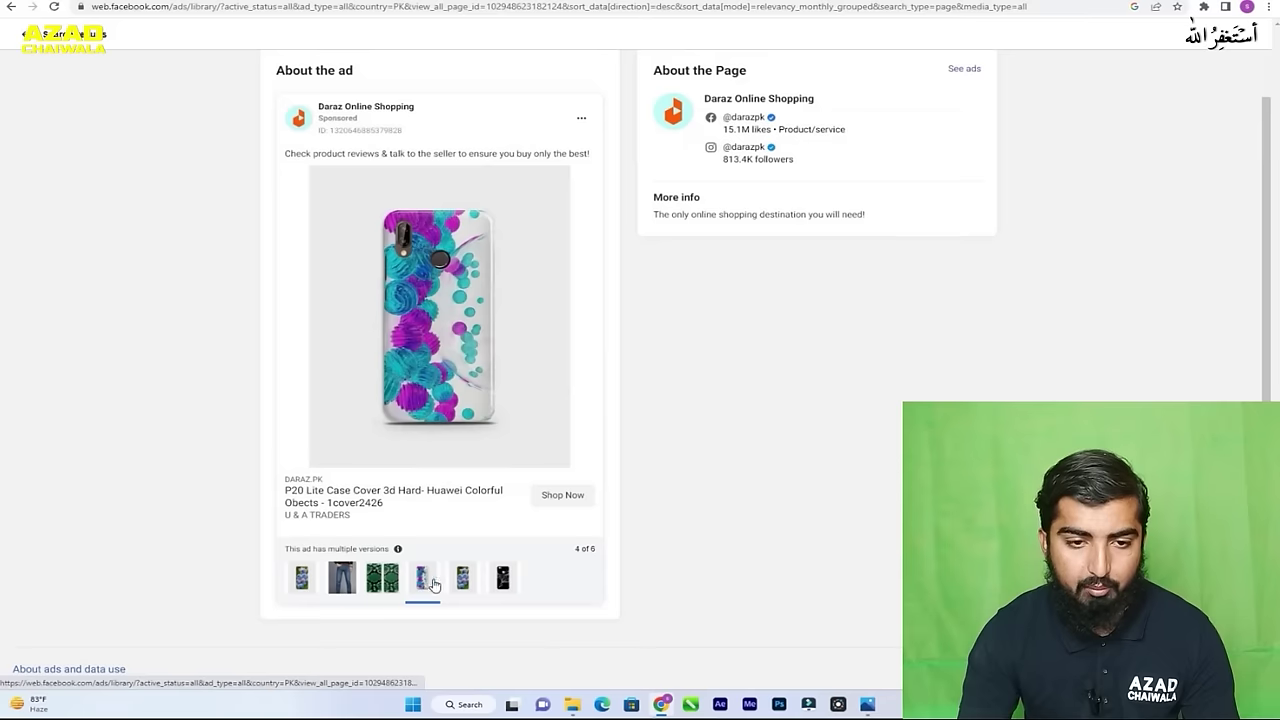
pyautogui.click(459, 585)
pyautogui.click(504, 583)
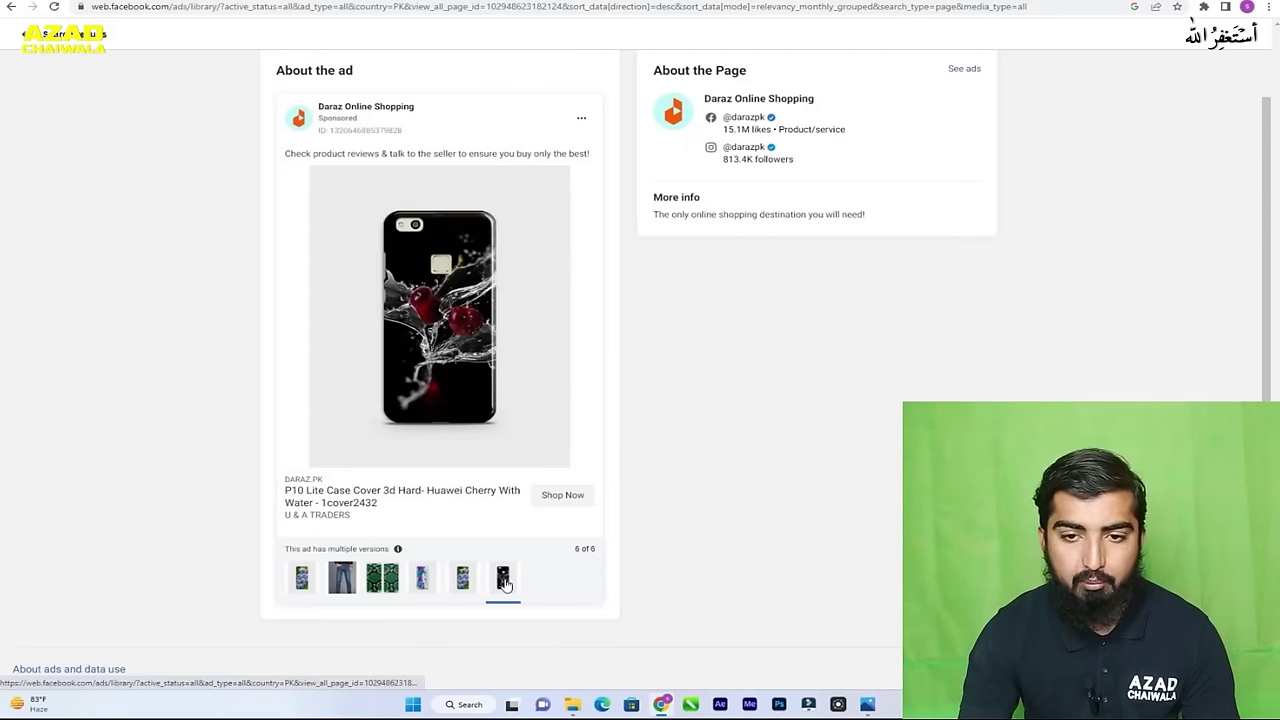
pyautogui.click(474, 586)
pyautogui.click(416, 586)
pyautogui.click(381, 579)
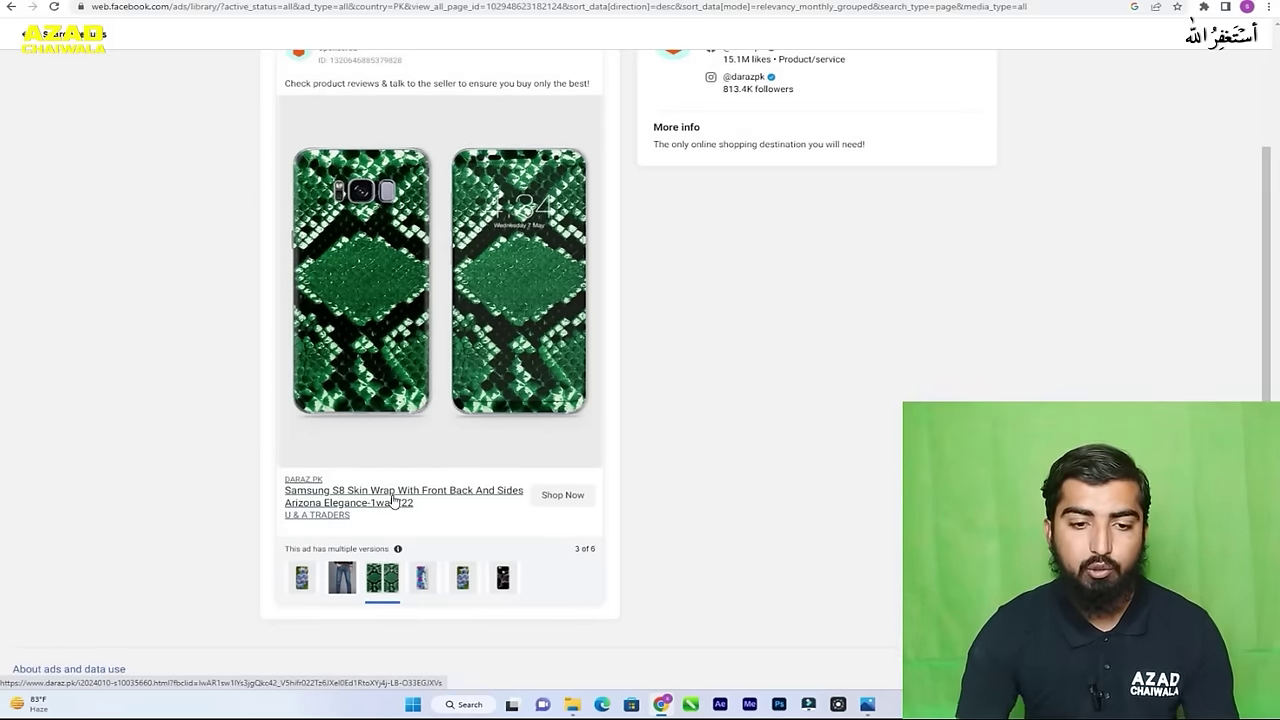
pyautogui.scroll(2, 398, 500)
pyautogui.scroll(-2, 415, 455)
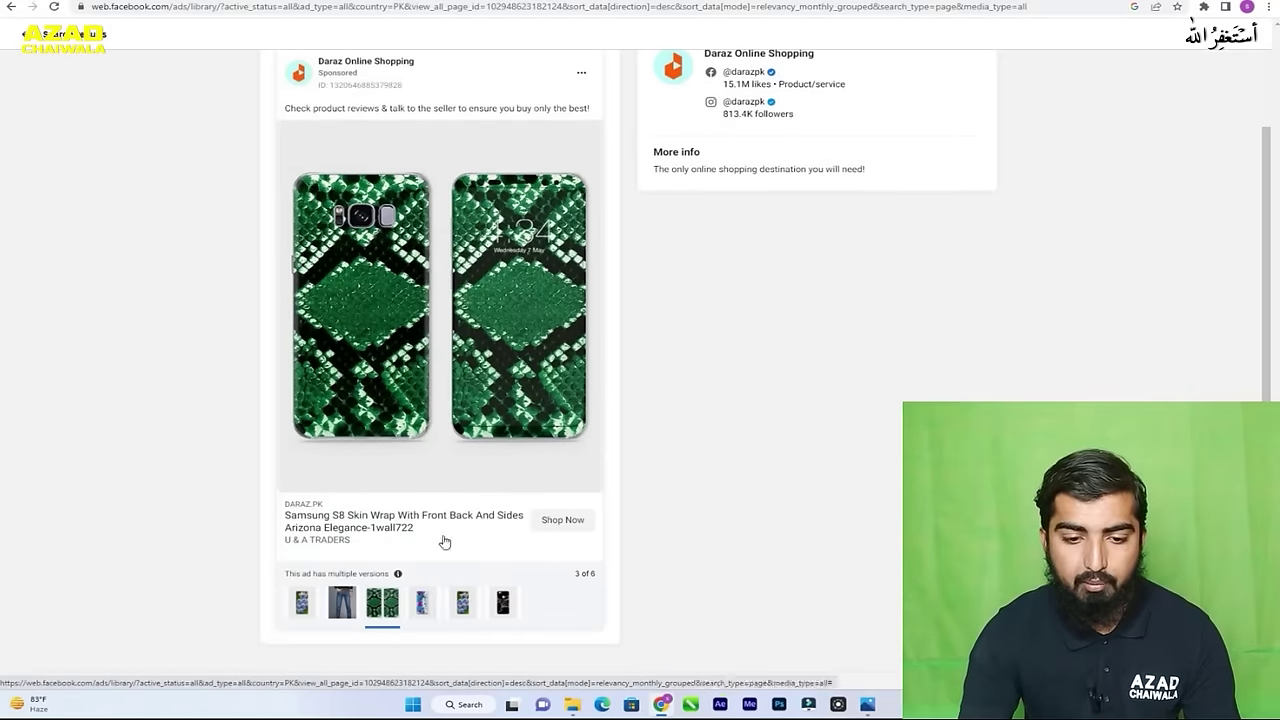
# - Open the advertised product on daraz.pk, then view all Daraz Online Shopping ads
pyautogui.click(585, 522)
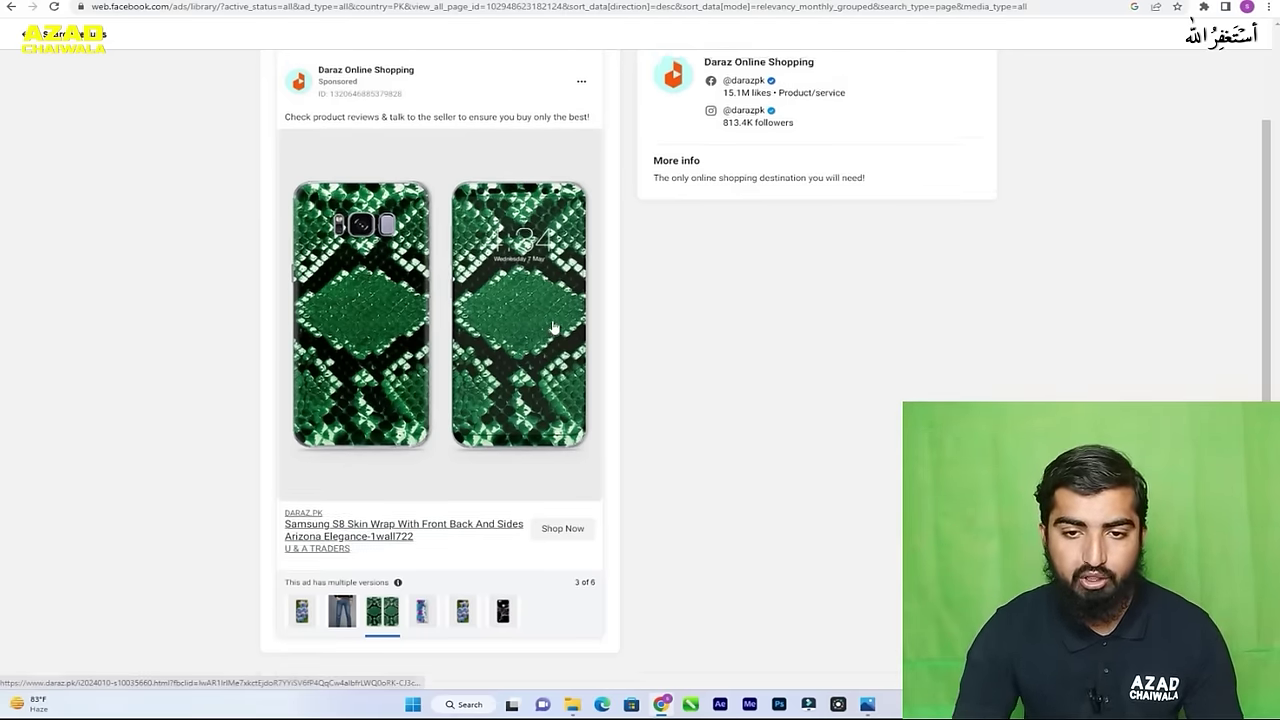
pyautogui.scroll(2, 740, 215)
pyautogui.moveTo(765, 230); pyautogui.dragTo(735, 197)
pyautogui.click(963, 150)
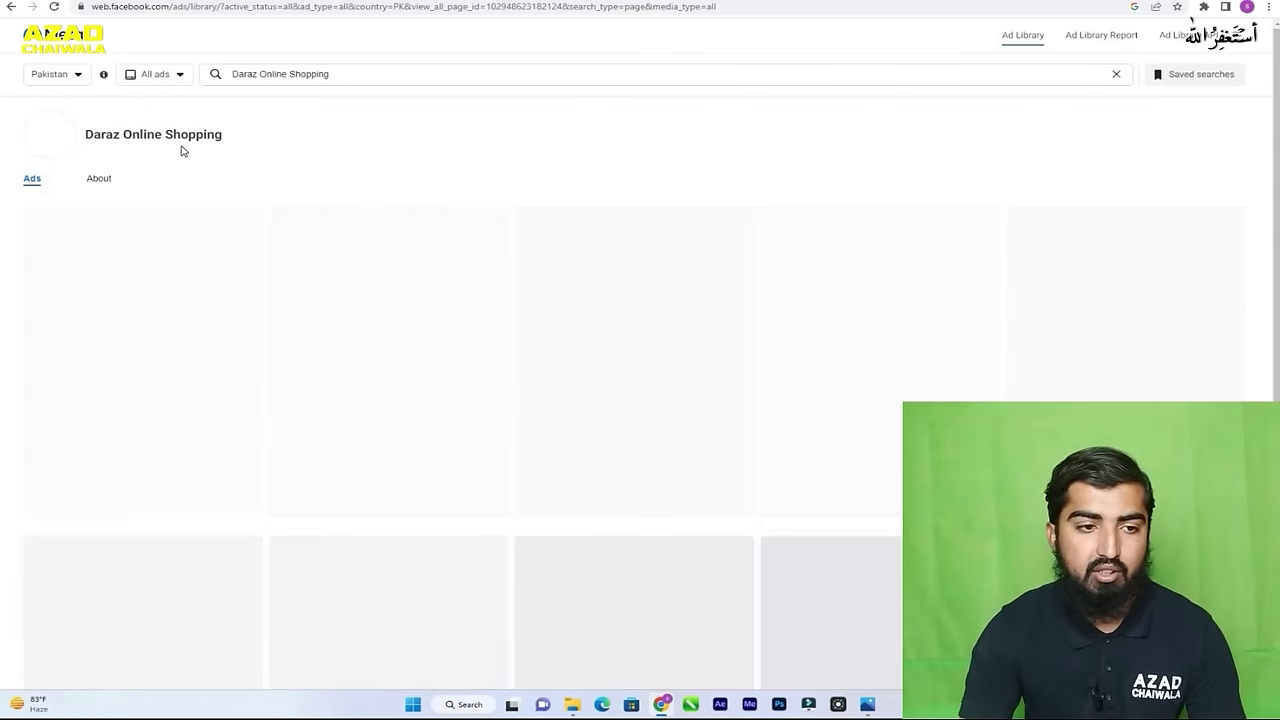
# - Scroll through the Daraz Online Shopping ads launched February 2023
pyautogui.scroll(-2, 666, 389)
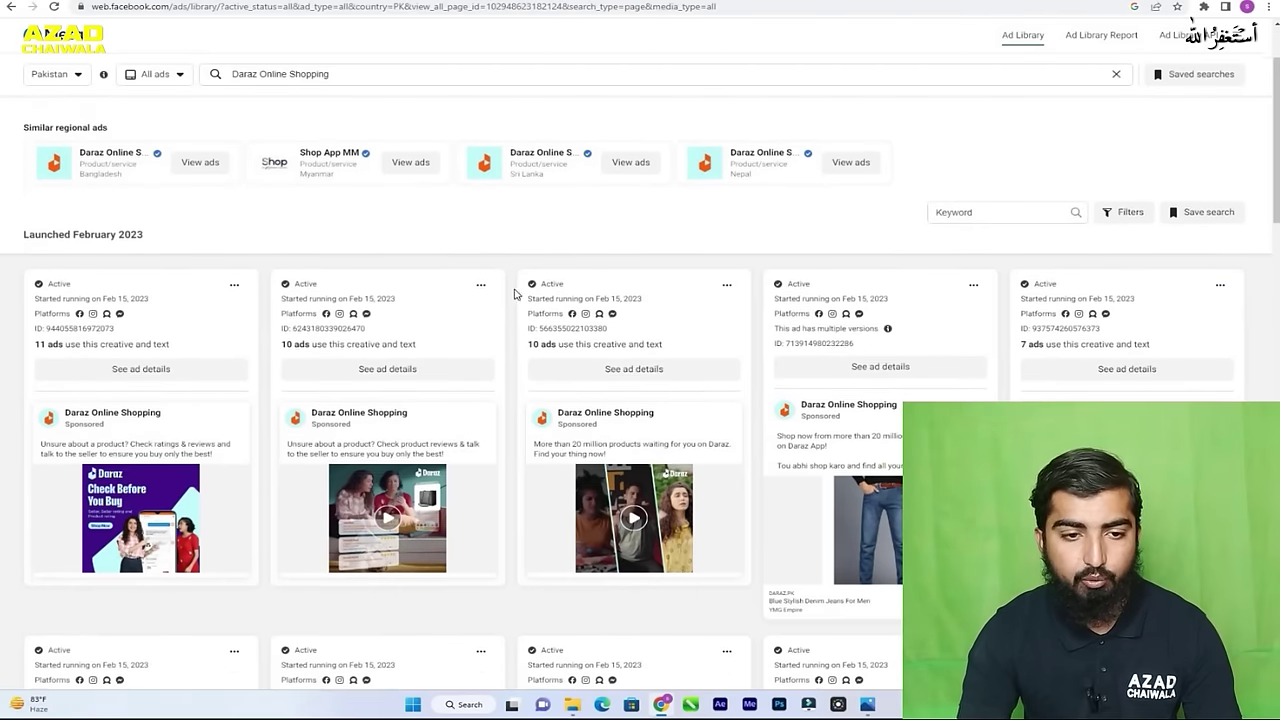
pyautogui.scroll(-3, 666, 277)
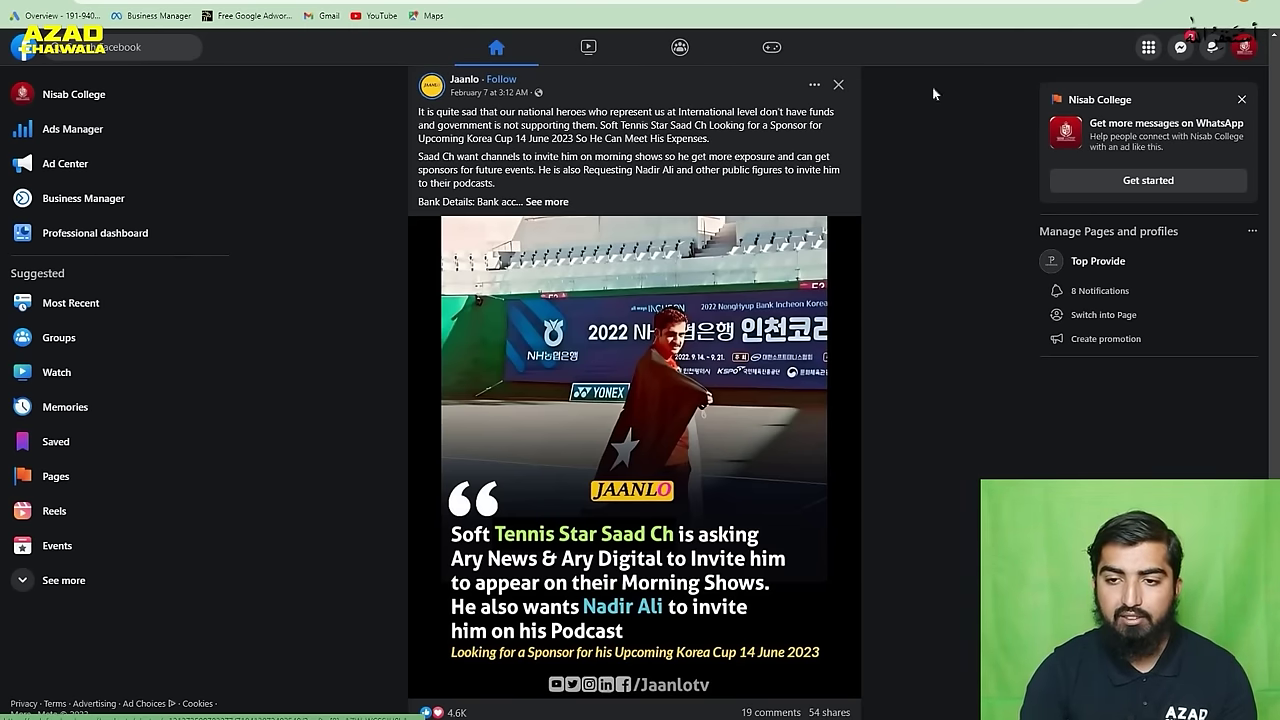
# - Go to Ads Manager from the Professional section of Facebook's Menu
pyautogui.click(1148, 50)
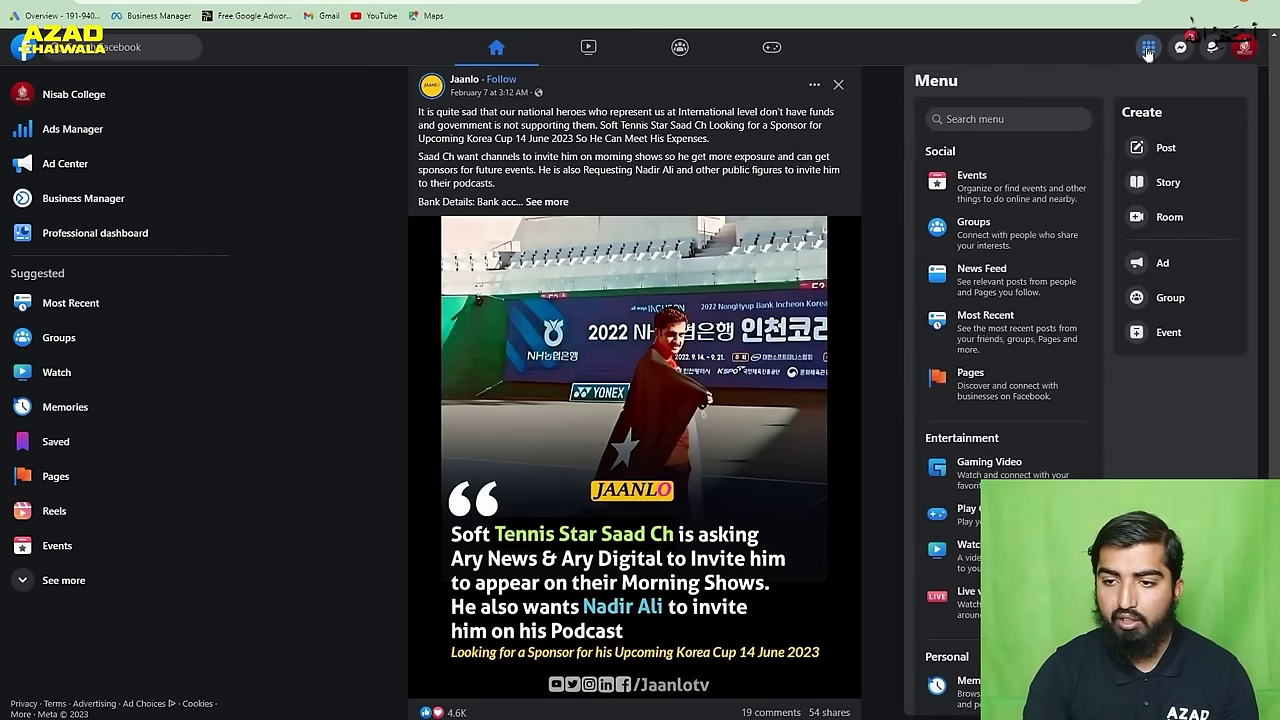
pyautogui.scroll(-4, 995, 366)
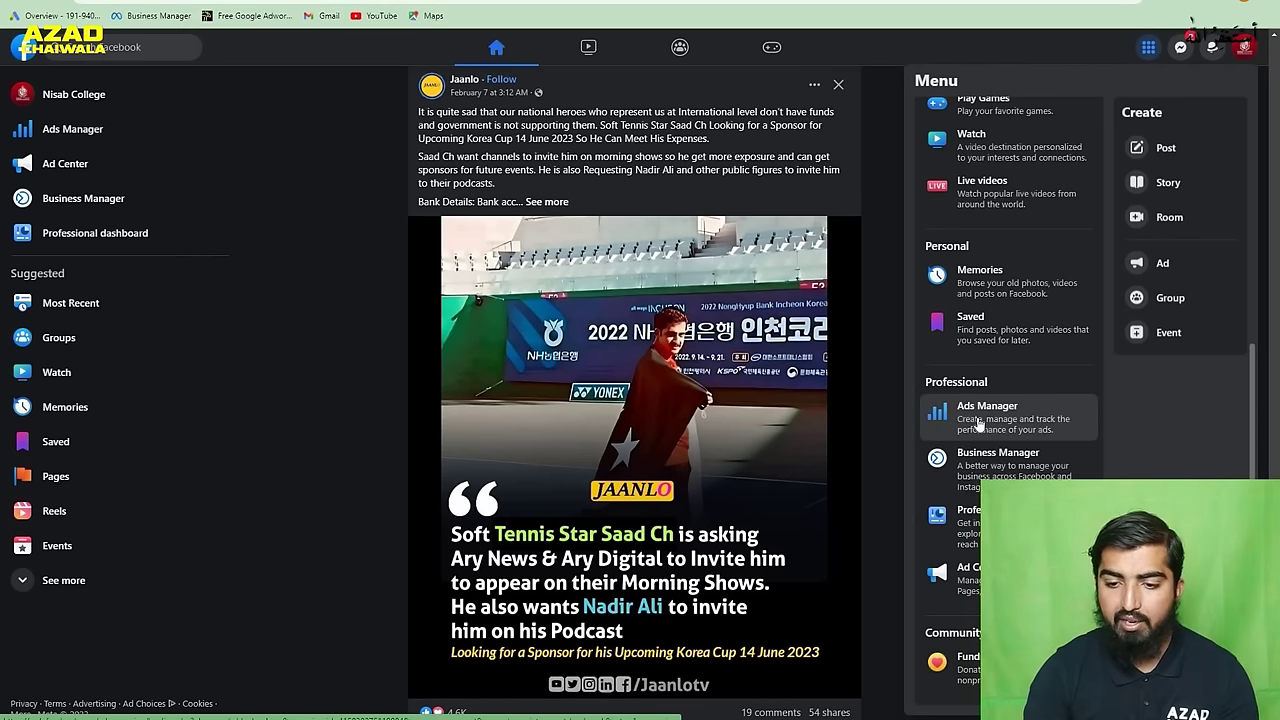
pyautogui.click(978, 424)
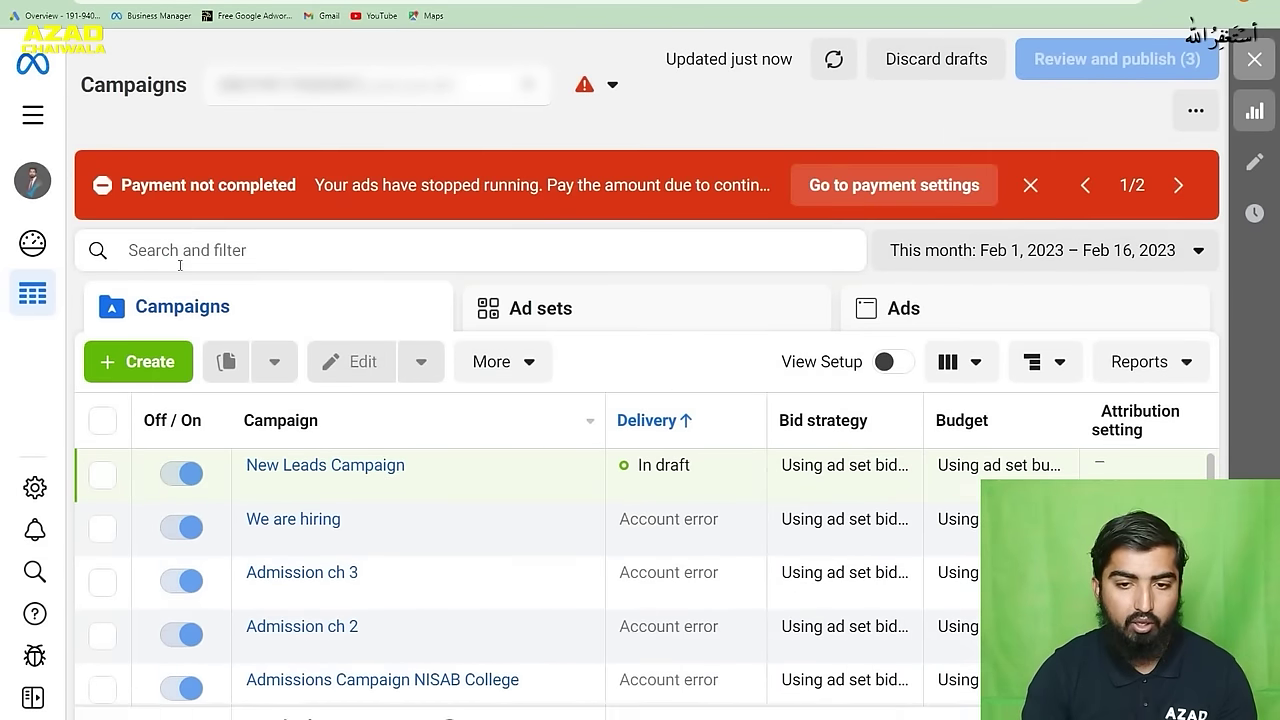
# - Start a new campaign with Ads Manager's Create button
pyautogui.click(125, 365)
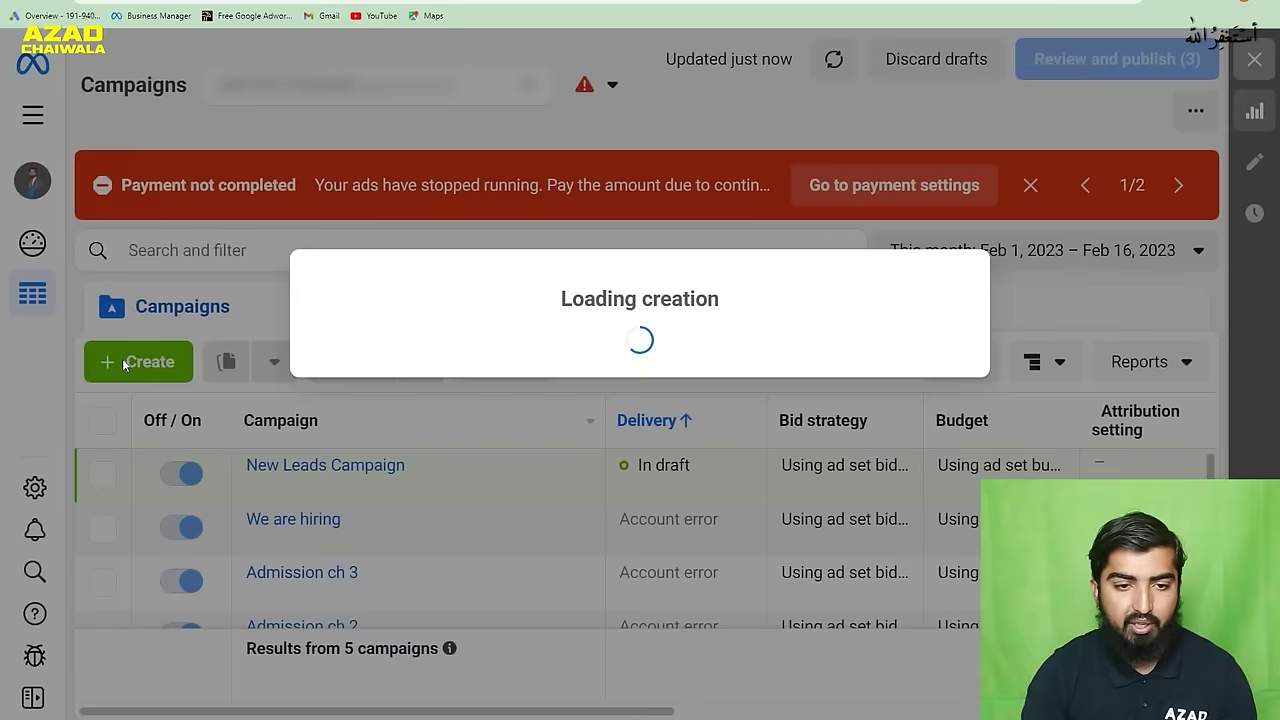
pyautogui.scroll(-2, 500, 467)
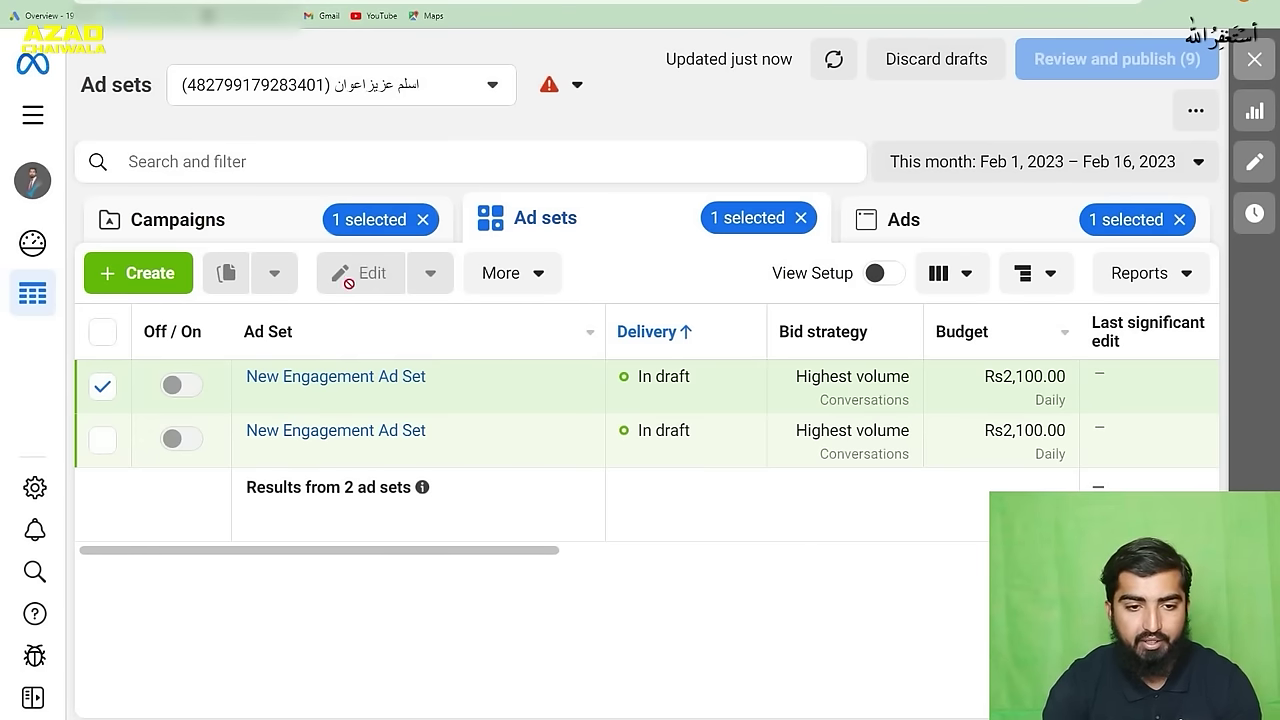
# - Move between the campaigns, ad sets and ads lists to view the chosen ad set's ads
pyautogui.click(221, 219)
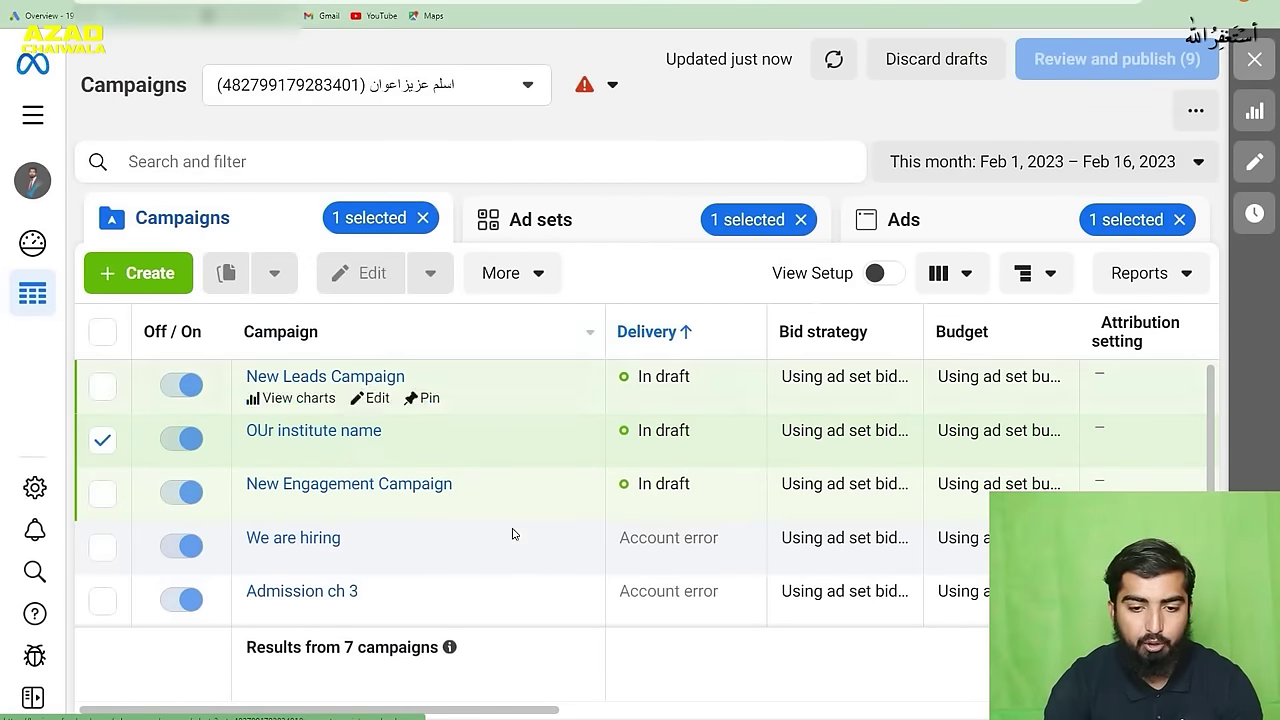
pyautogui.scroll(-2, 505, 510)
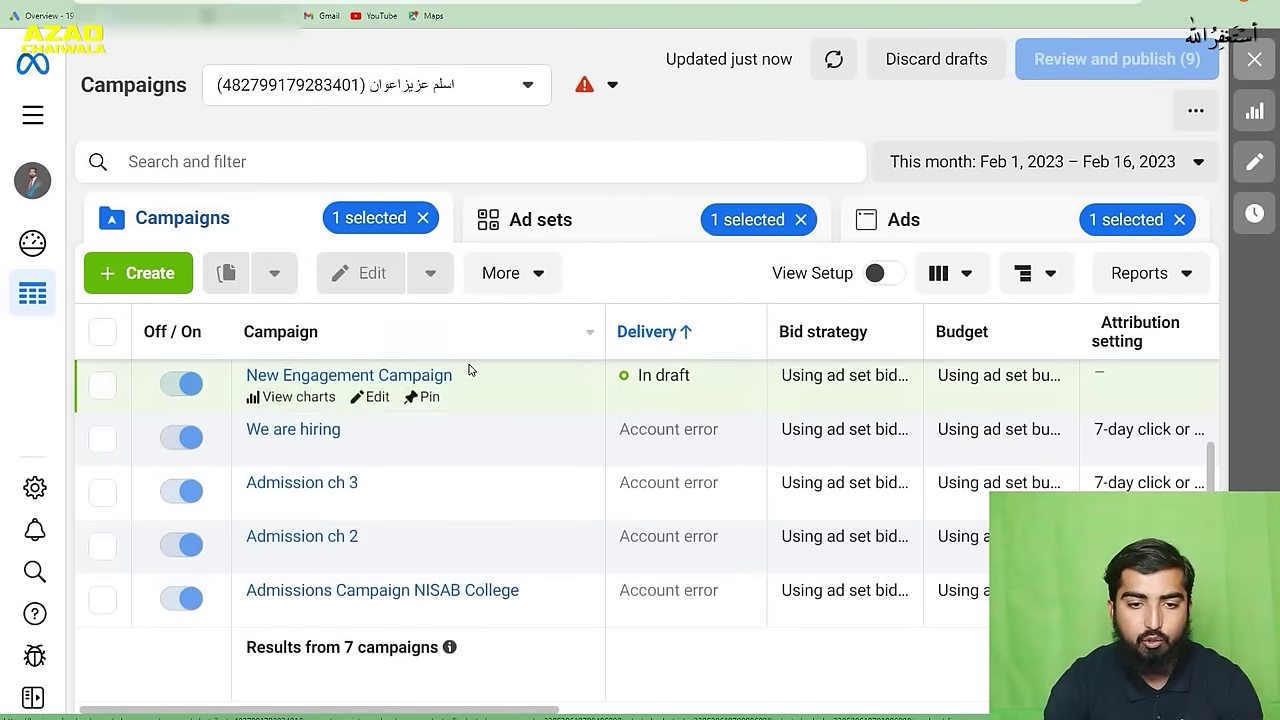
pyautogui.click(597, 240)
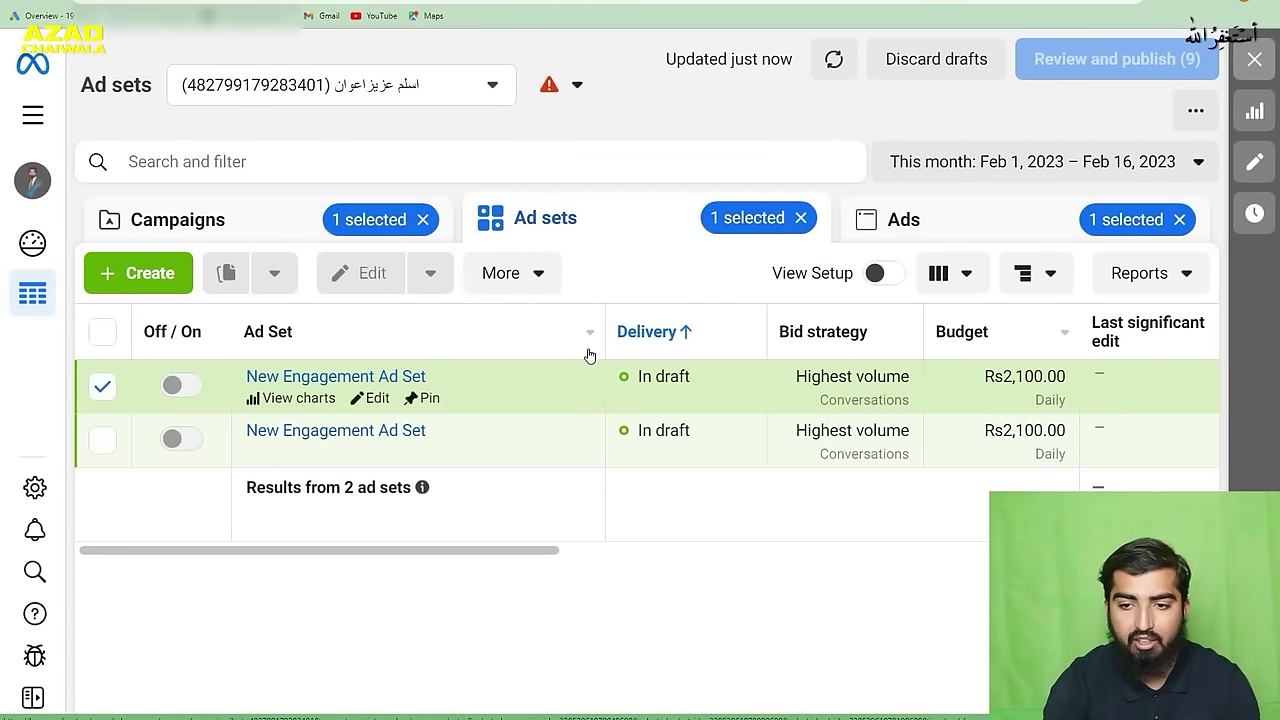
pyautogui.click(1009, 229)
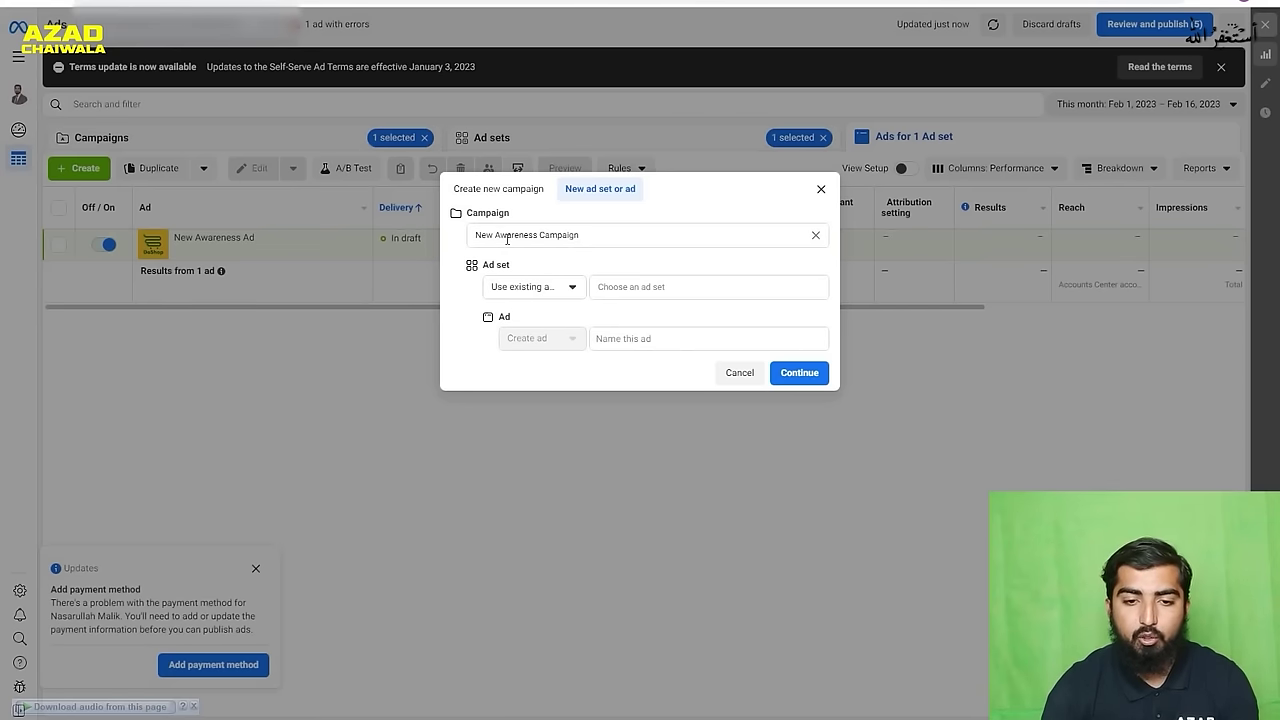
# - Replace the campaign name with 'INSTite', then choose to create a new campaign instead
pyautogui.moveTo(590, 235); pyautogui.dragTo(444, 245)
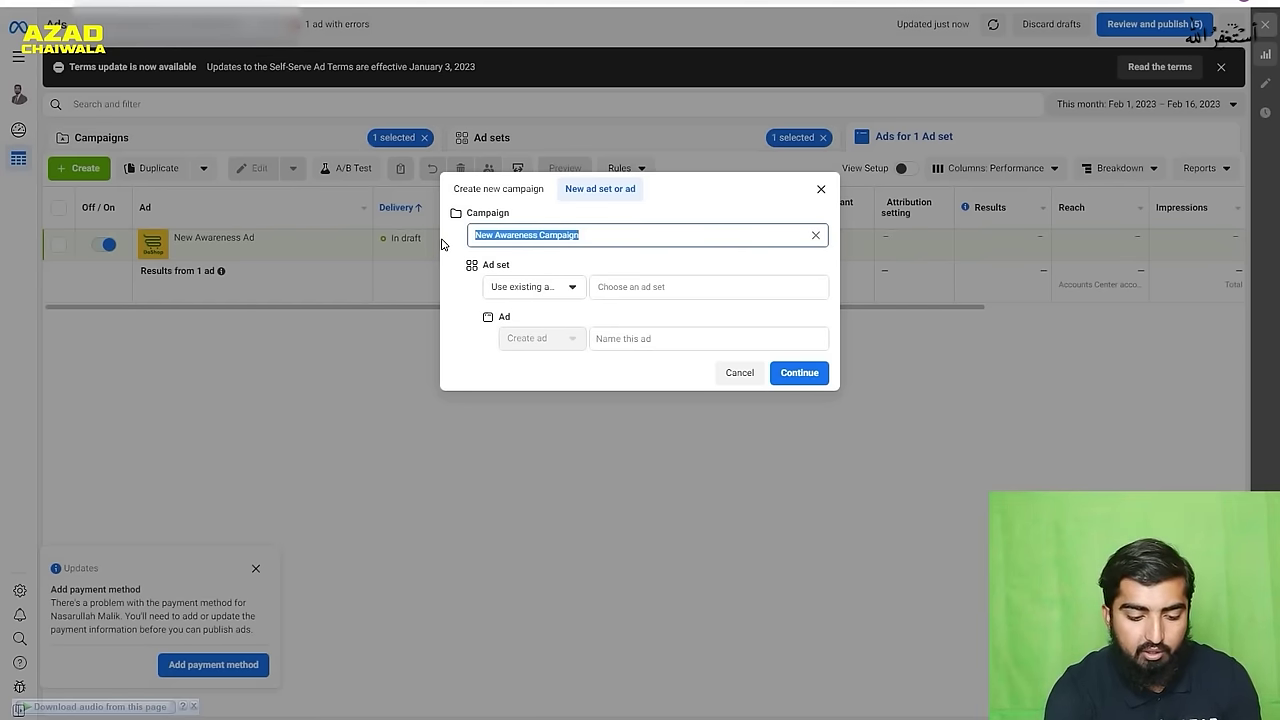
pyautogui.write('INSTite')
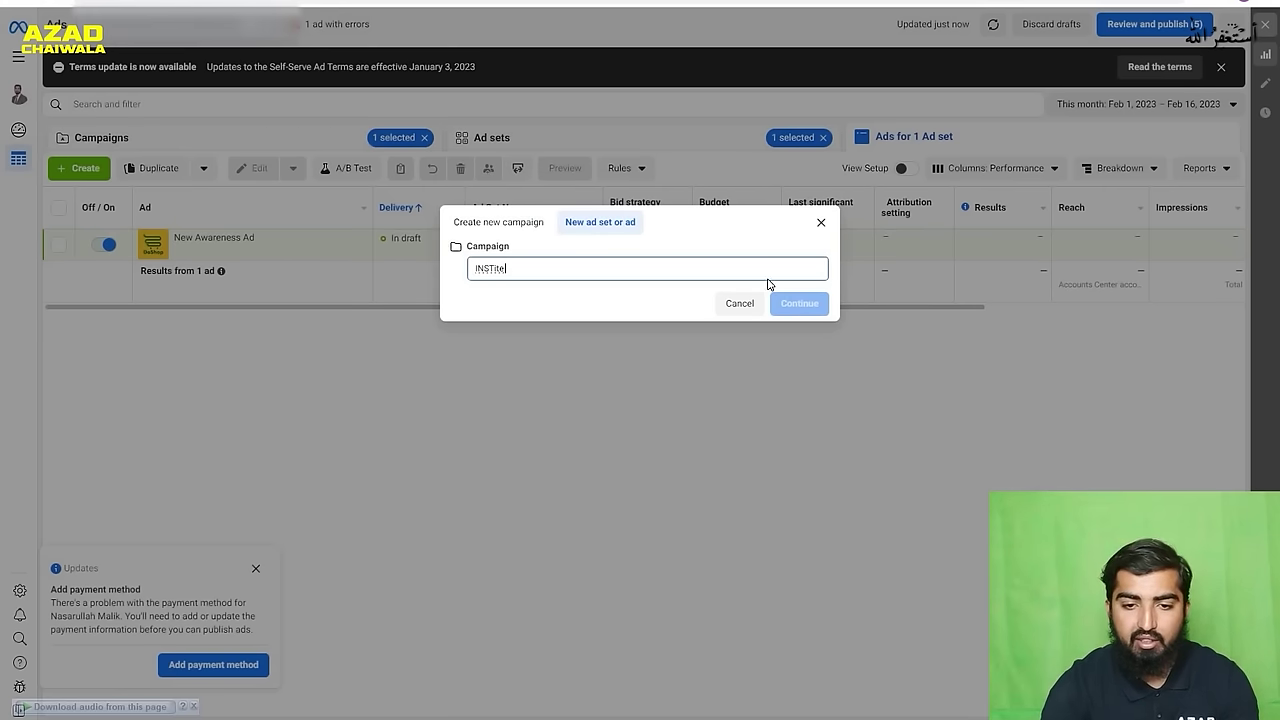
pyautogui.click(573, 266)
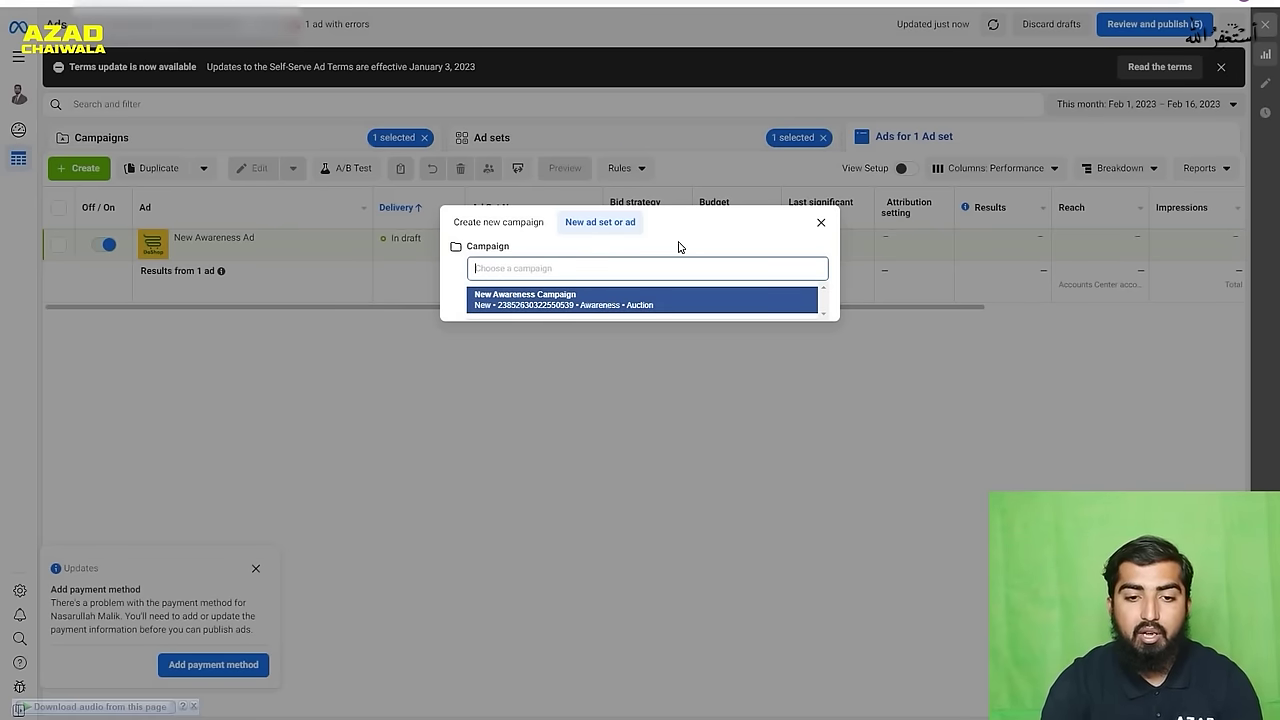
pyautogui.click(658, 262)
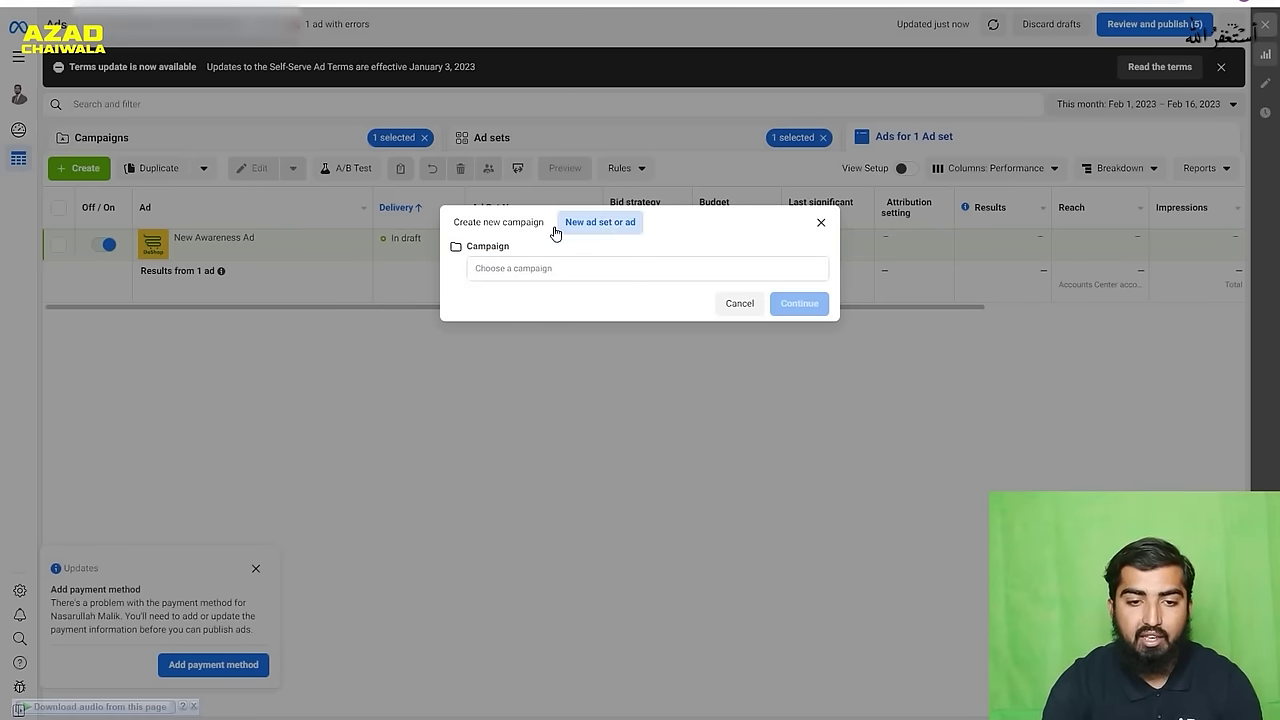
pyautogui.click(506, 226)
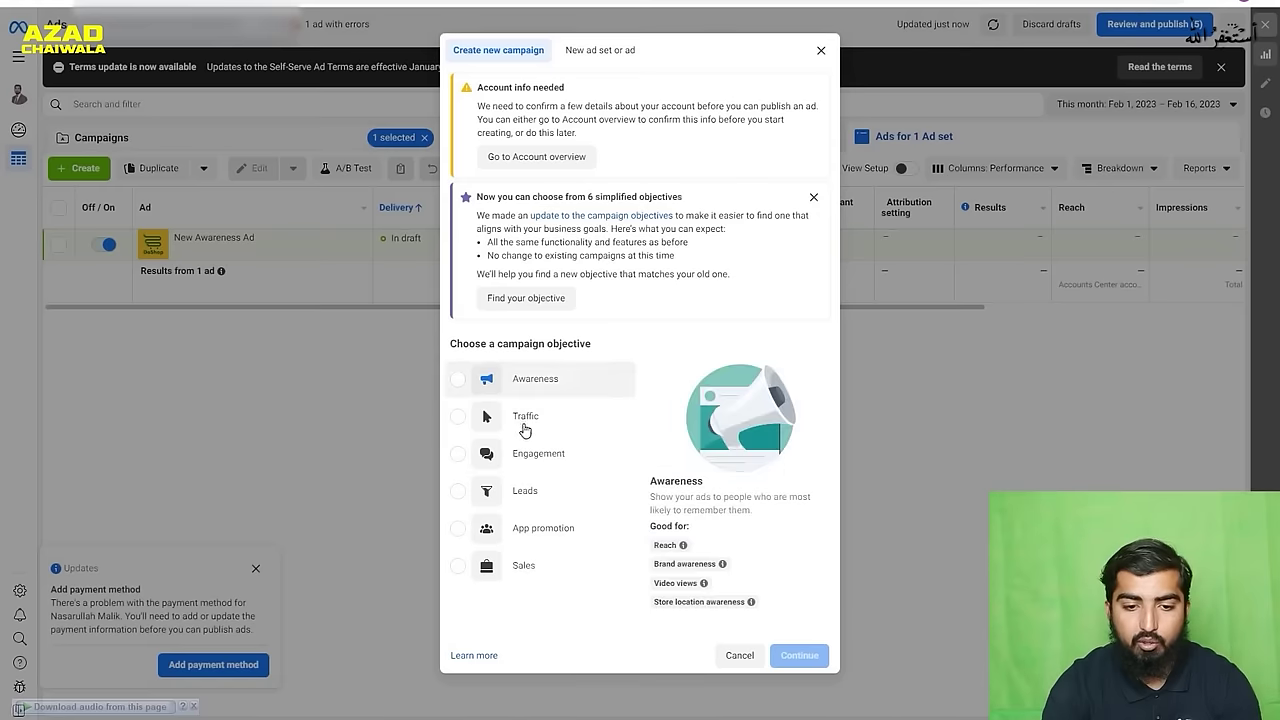
# - Pick the Engagement objective and continue to create the draft campaign
pyautogui.click(542, 454)
pyautogui.click(805, 663)
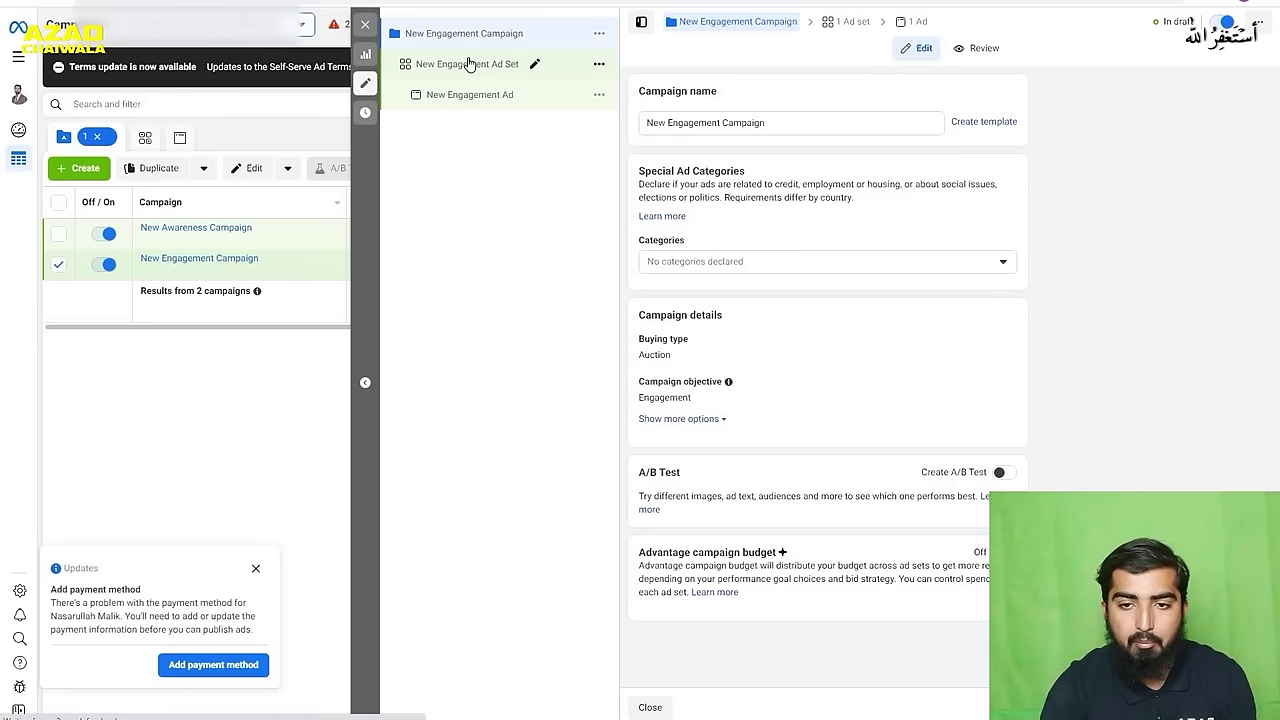
# - Open New Engagement Ad Set and review its Messenger conversations and Pakistan 18–65+ audience
pyautogui.click(470, 64)
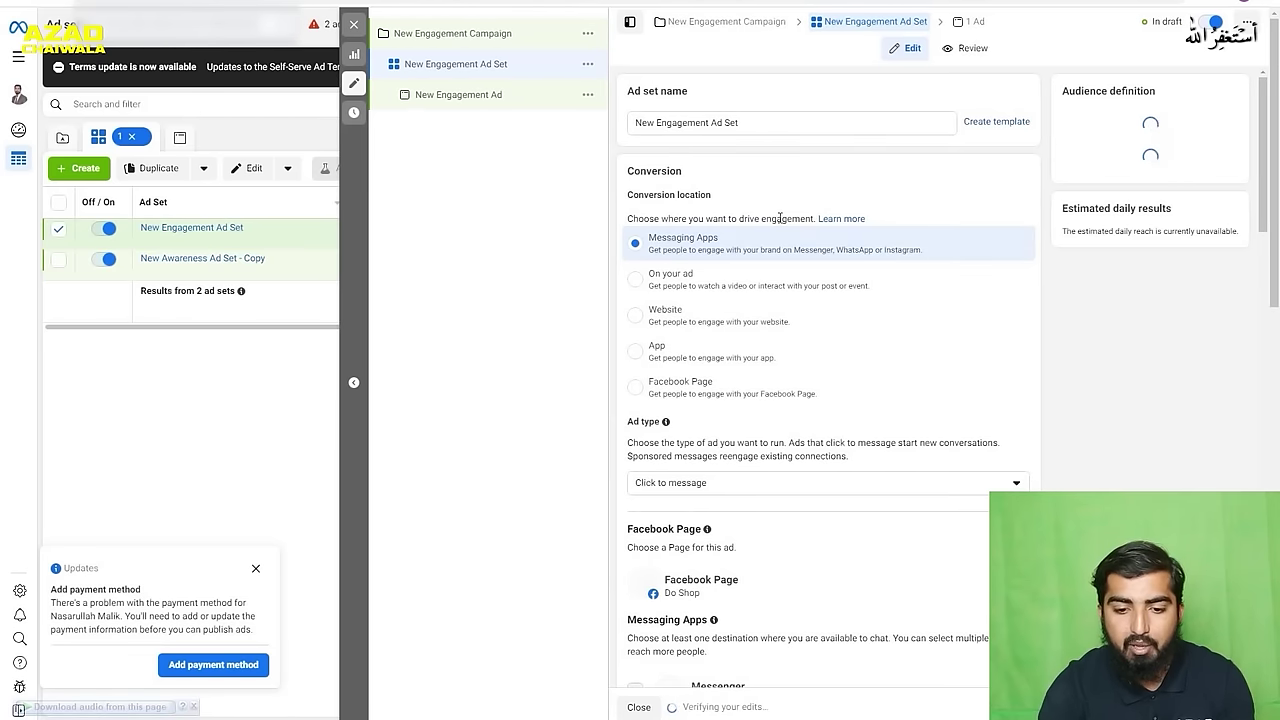
pyautogui.scroll(-1, 781, 222)
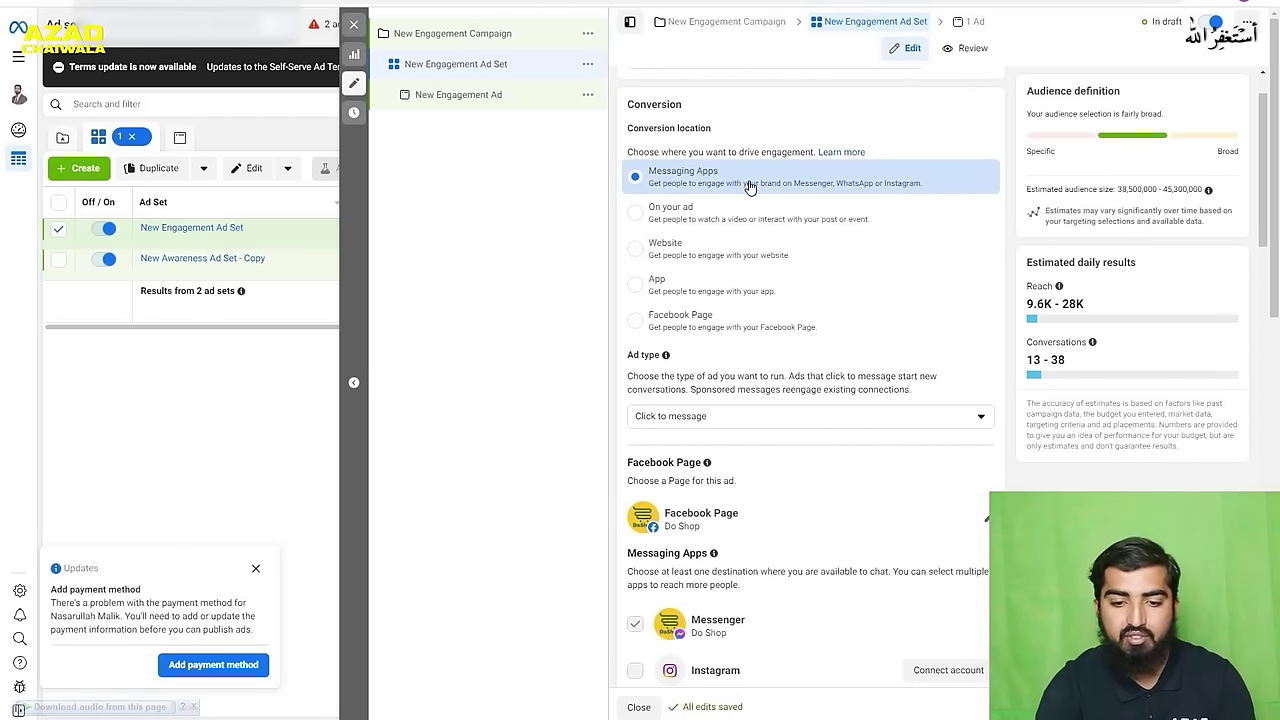
pyautogui.scroll(-4, 750, 186)
pyautogui.scroll(-8, 793, 316)
pyautogui.scroll(-3, 793, 311)
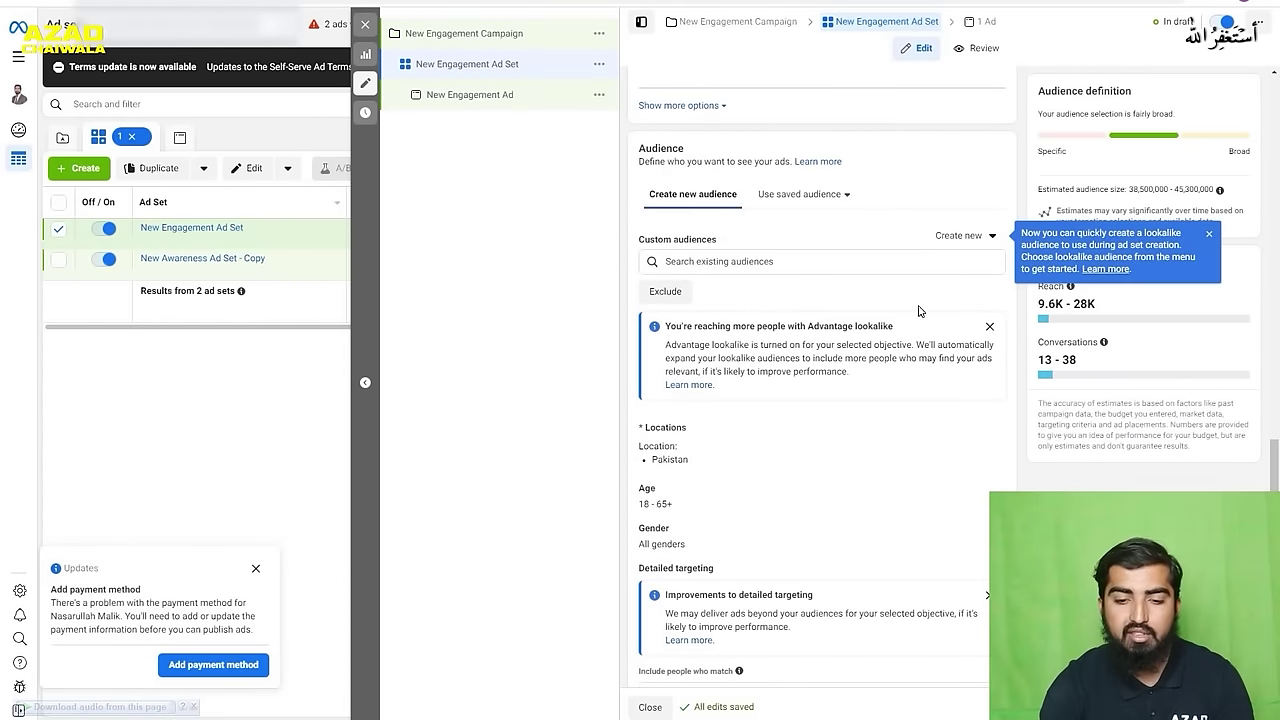
pyautogui.scroll(-1, 720, 260)
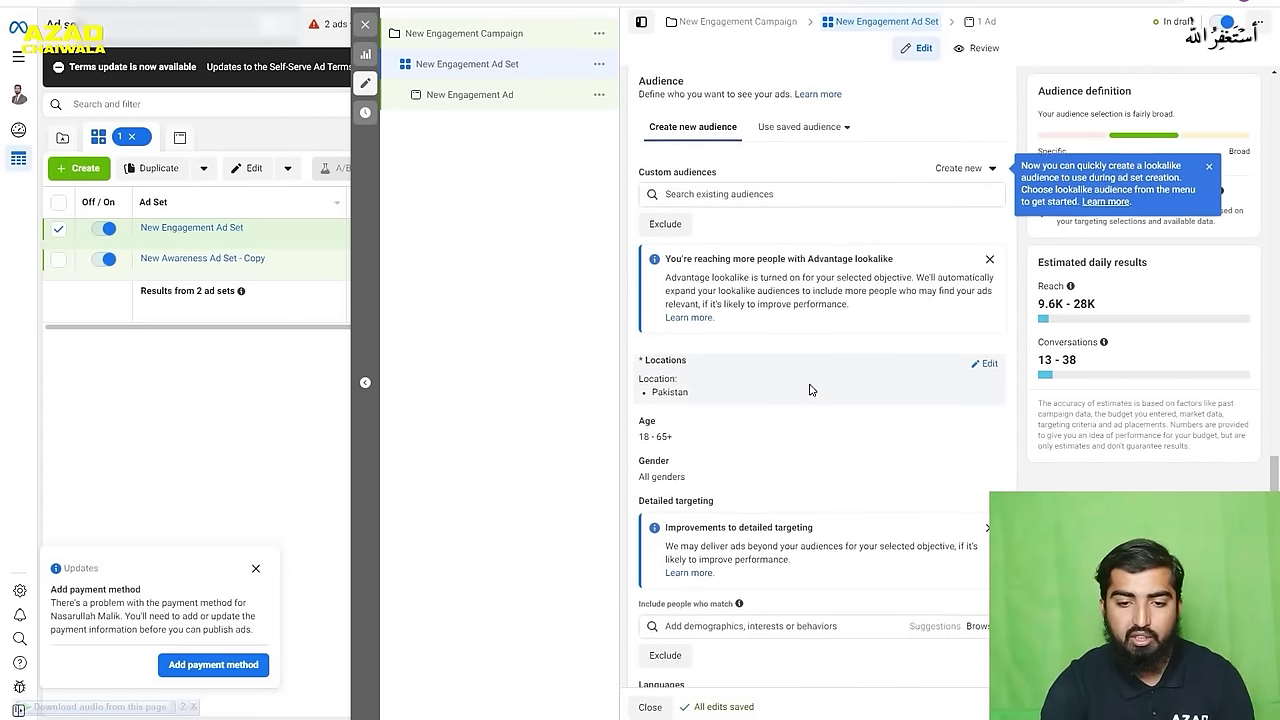
pyautogui.scroll(-1, 810, 390)
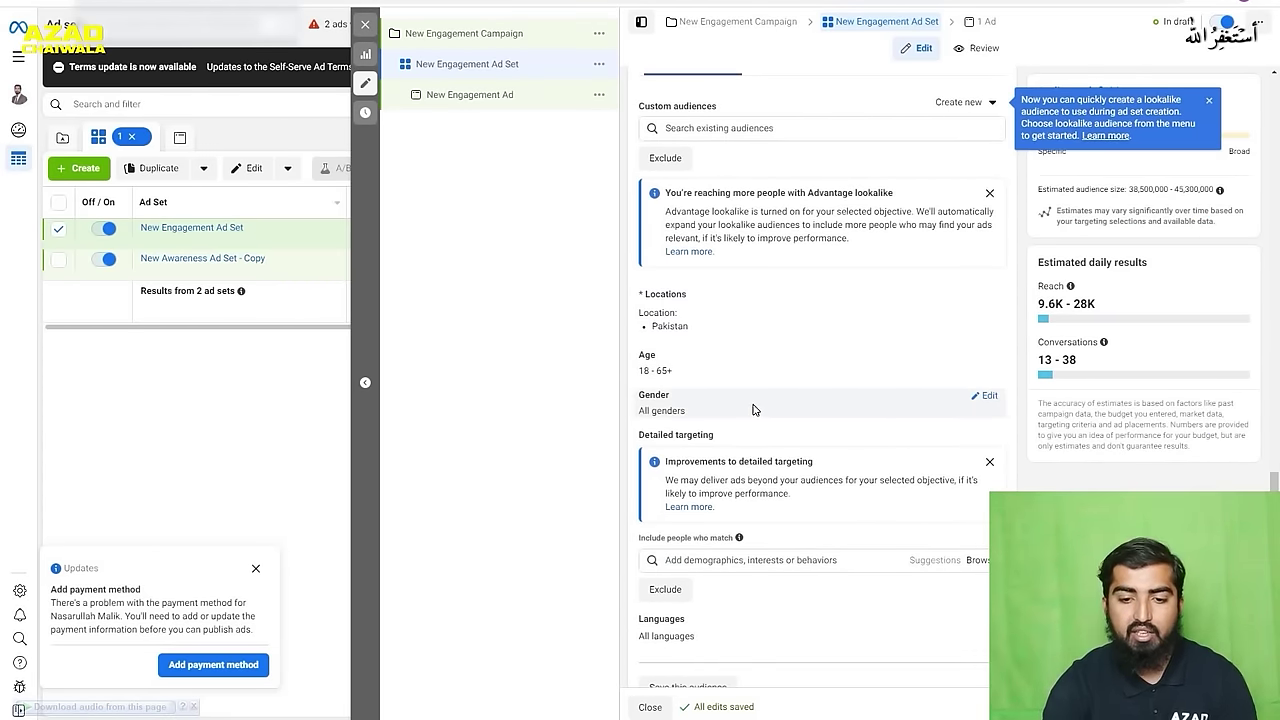
pyautogui.scroll(-1, 753, 410)
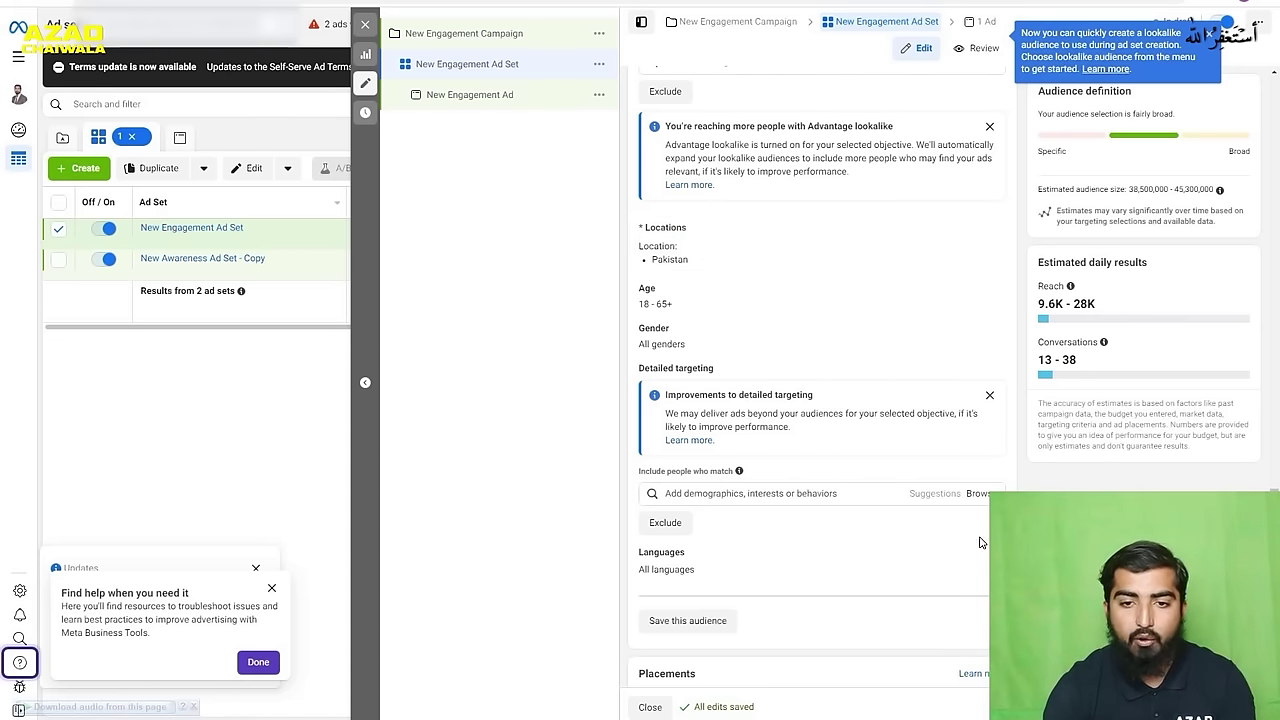
pyautogui.scroll(3, 787, 393)
pyautogui.scroll(1, 787, 393)
pyautogui.scroll(2, 817, 340)
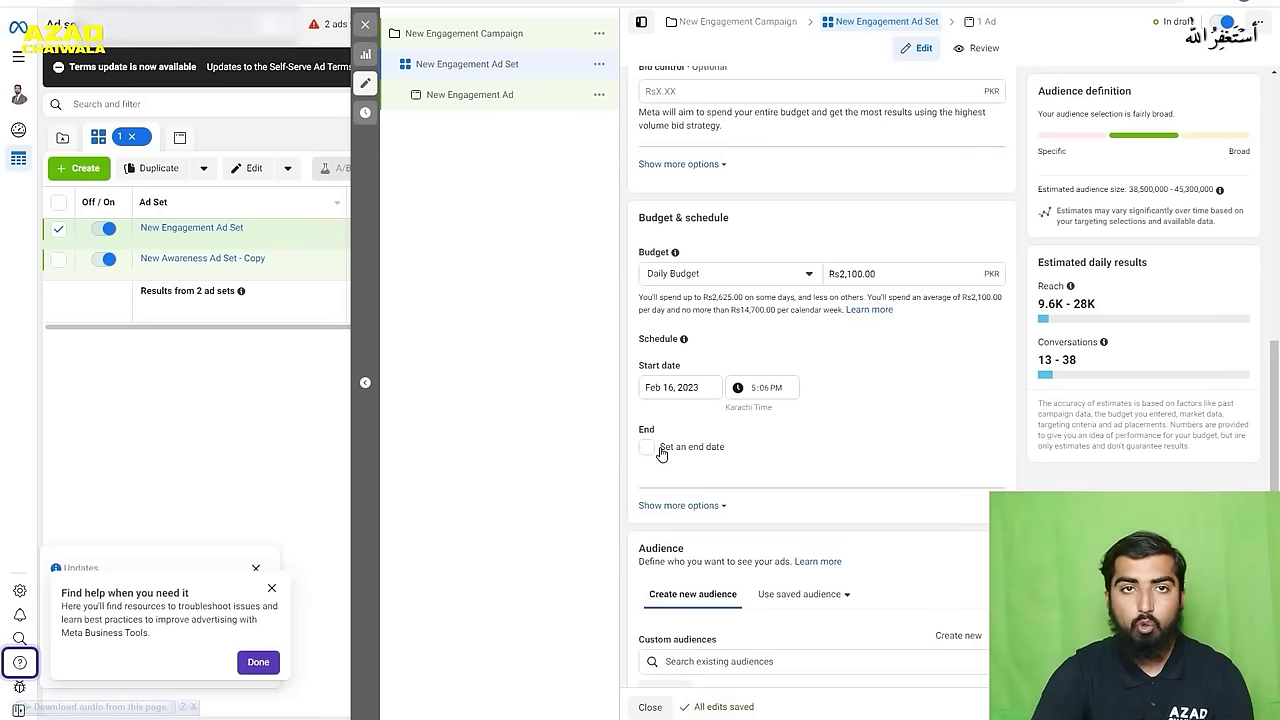
# - Open the New Engagement Ad from the '1 Ad' breadcrumb
pyautogui.click(982, 30)
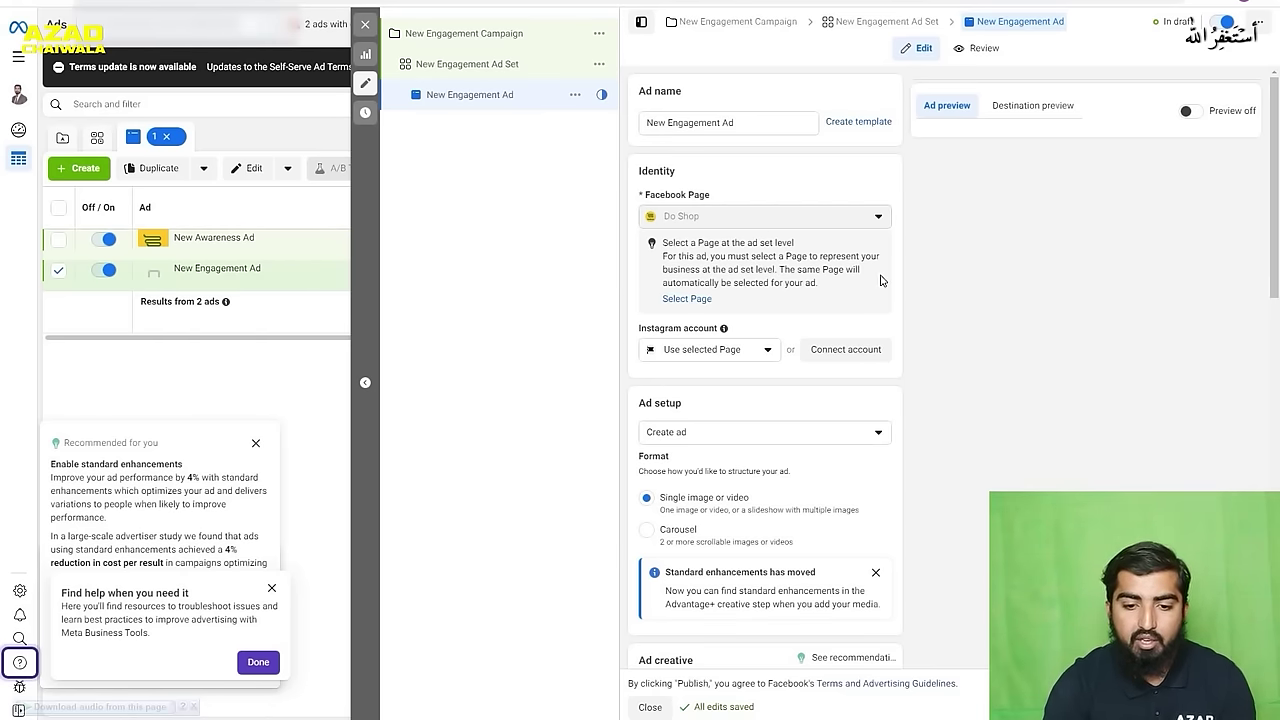
# - Scroll the New Engagement Ad Set settings to its Messaging Apps conversion location
pyautogui.scroll(-2, 732, 240)
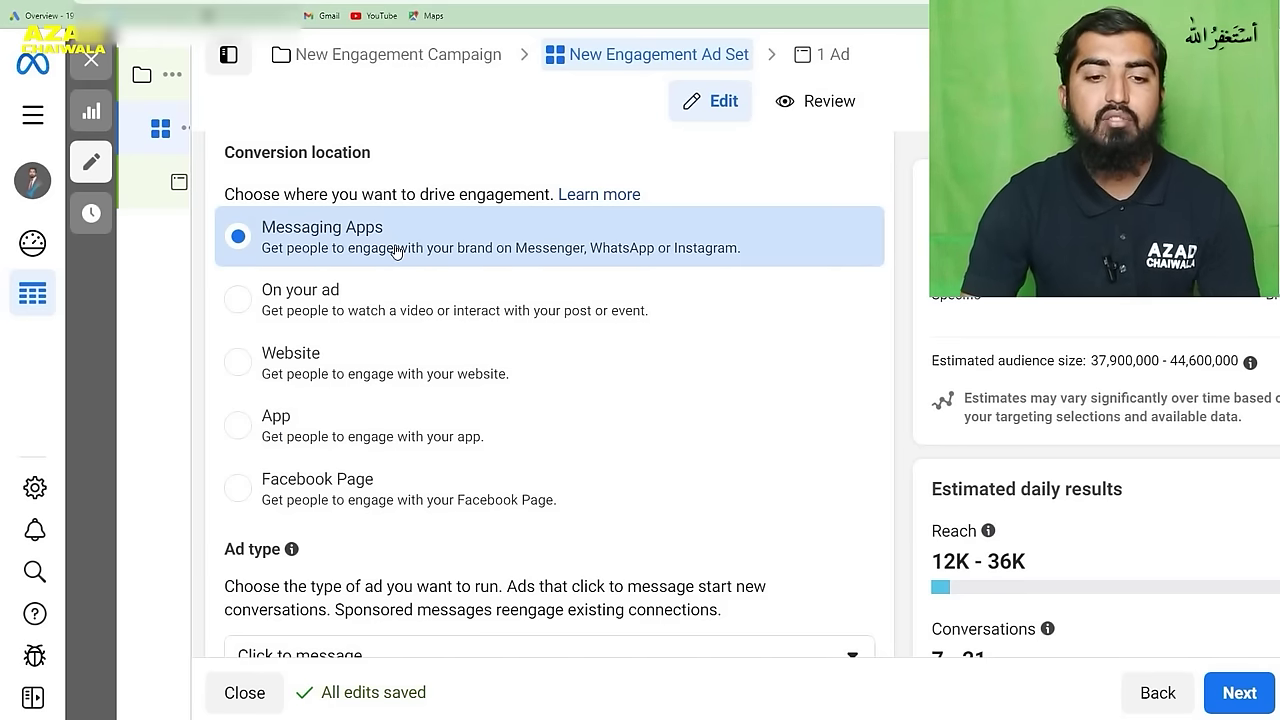
pyautogui.scroll(-9, 395, 250)
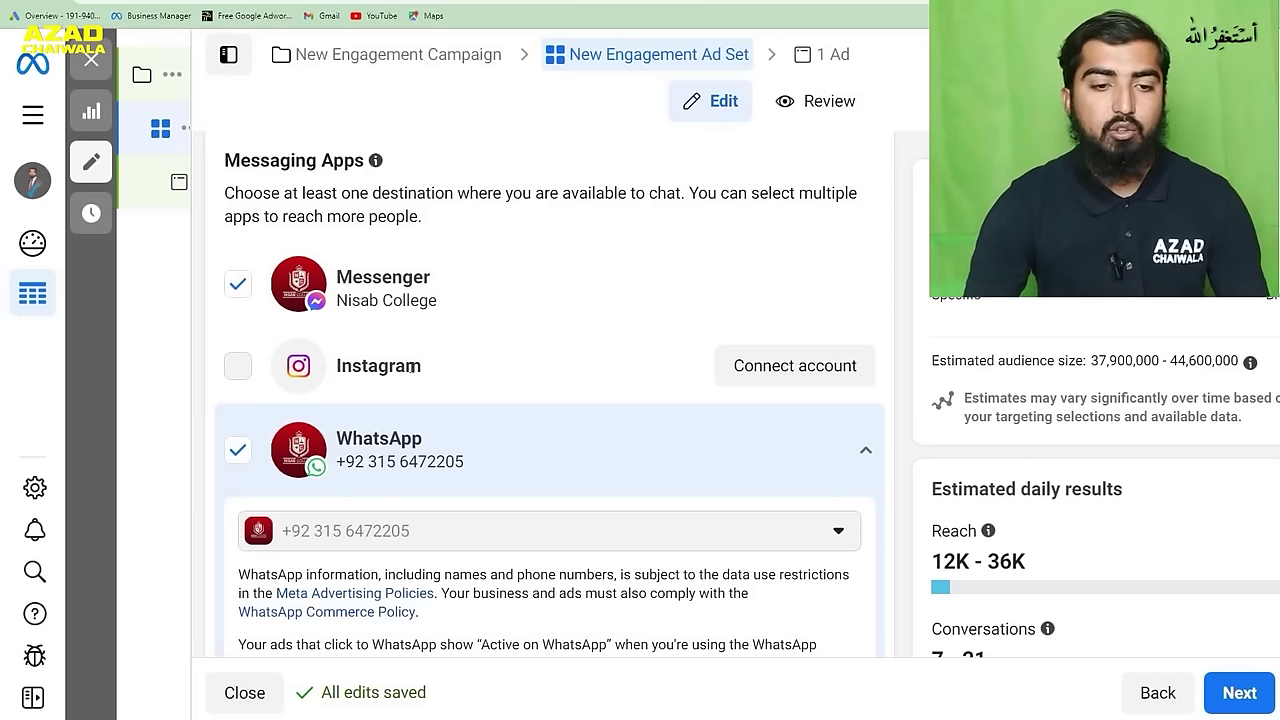
pyautogui.moveTo(196, 310)
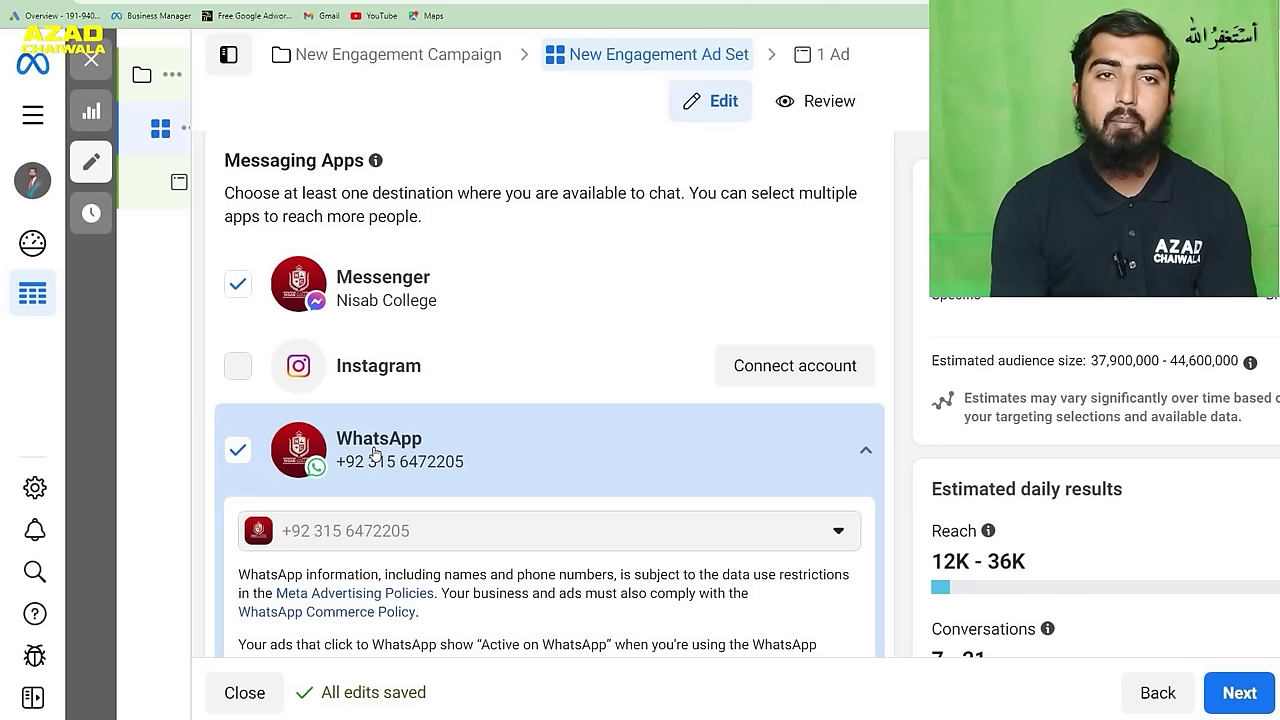
pyautogui.scroll(6, 410, 340)
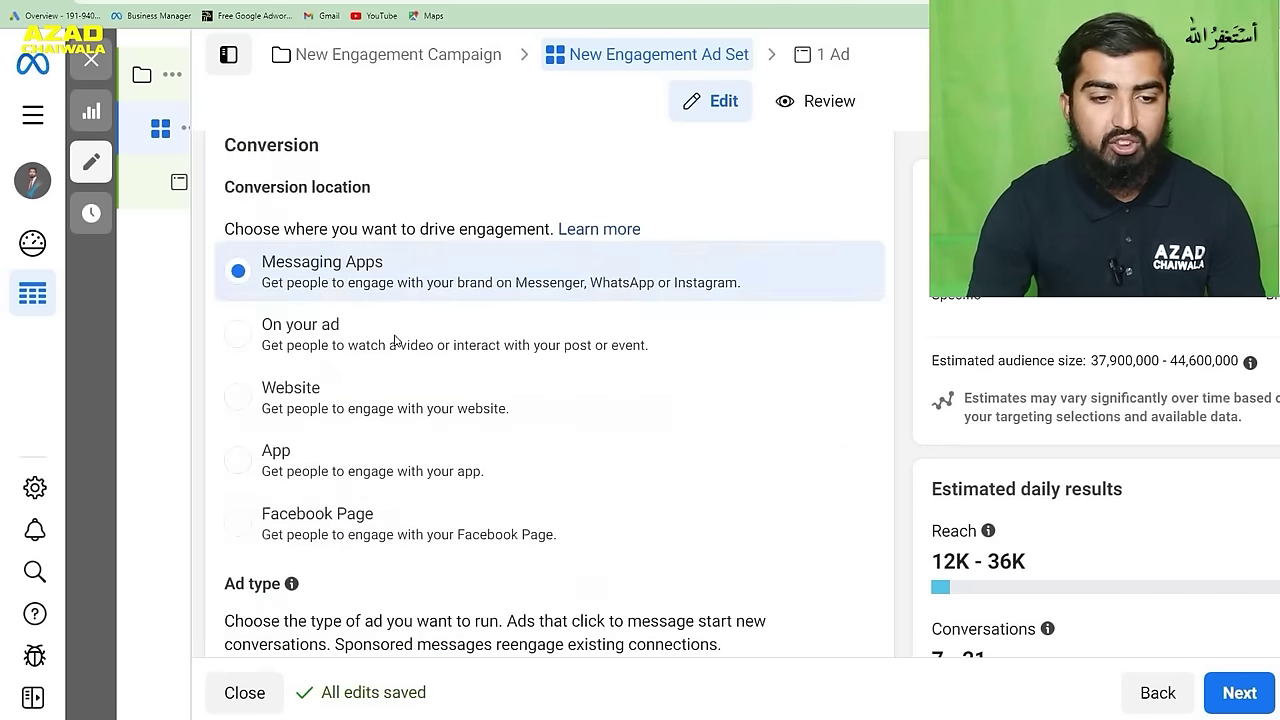
pyautogui.scroll(-1, 422, 306)
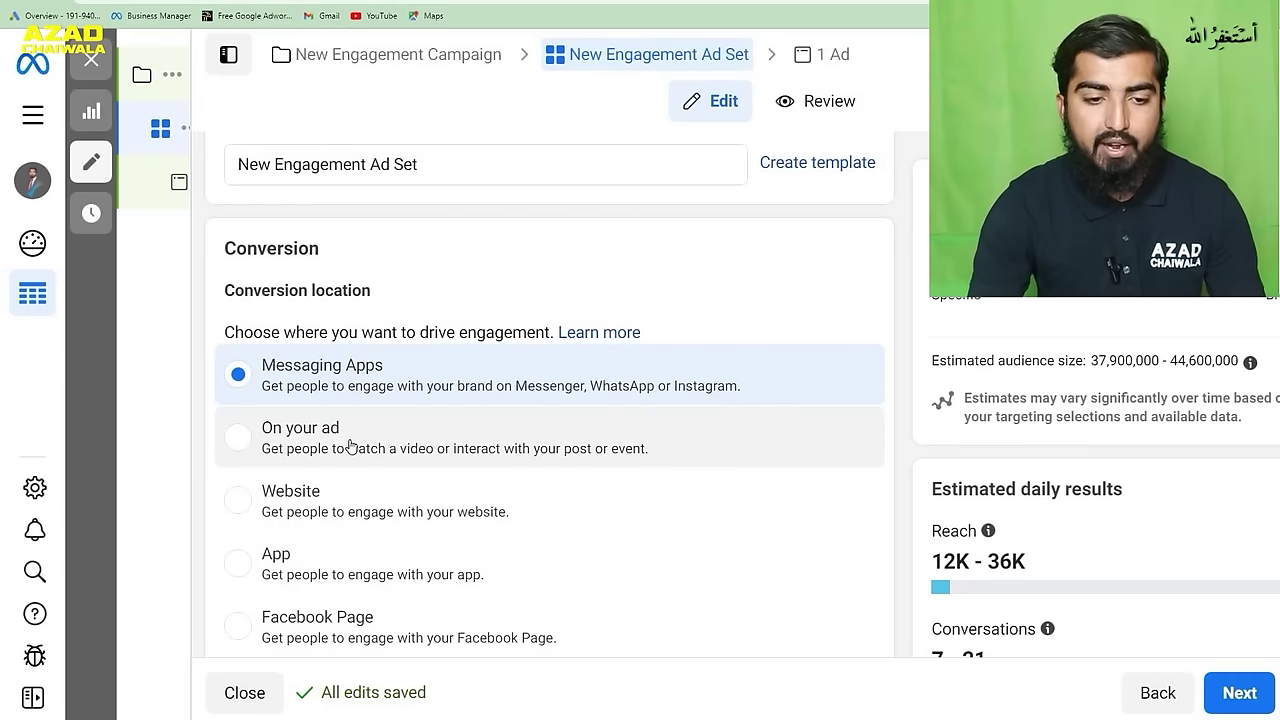
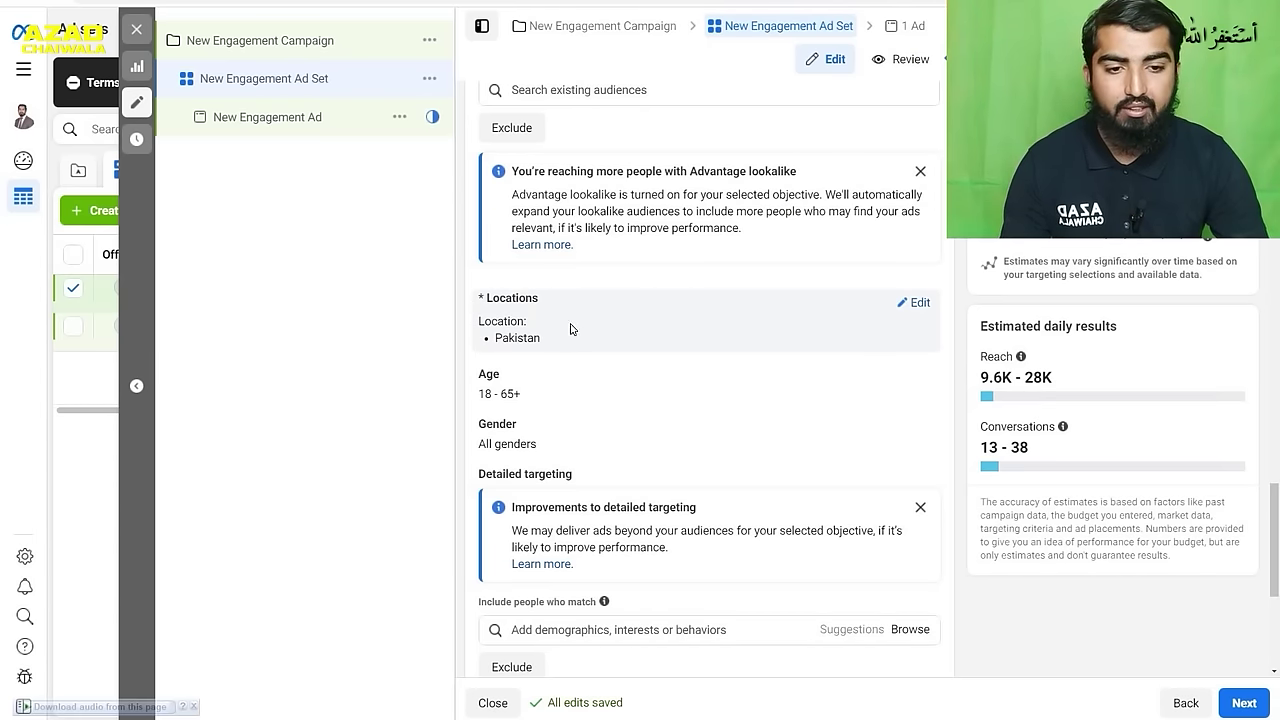
# - Replace Pakistan with Islamabad, Islamabad Capital Territory at the default 25-mile radius
pyautogui.click(903, 304)
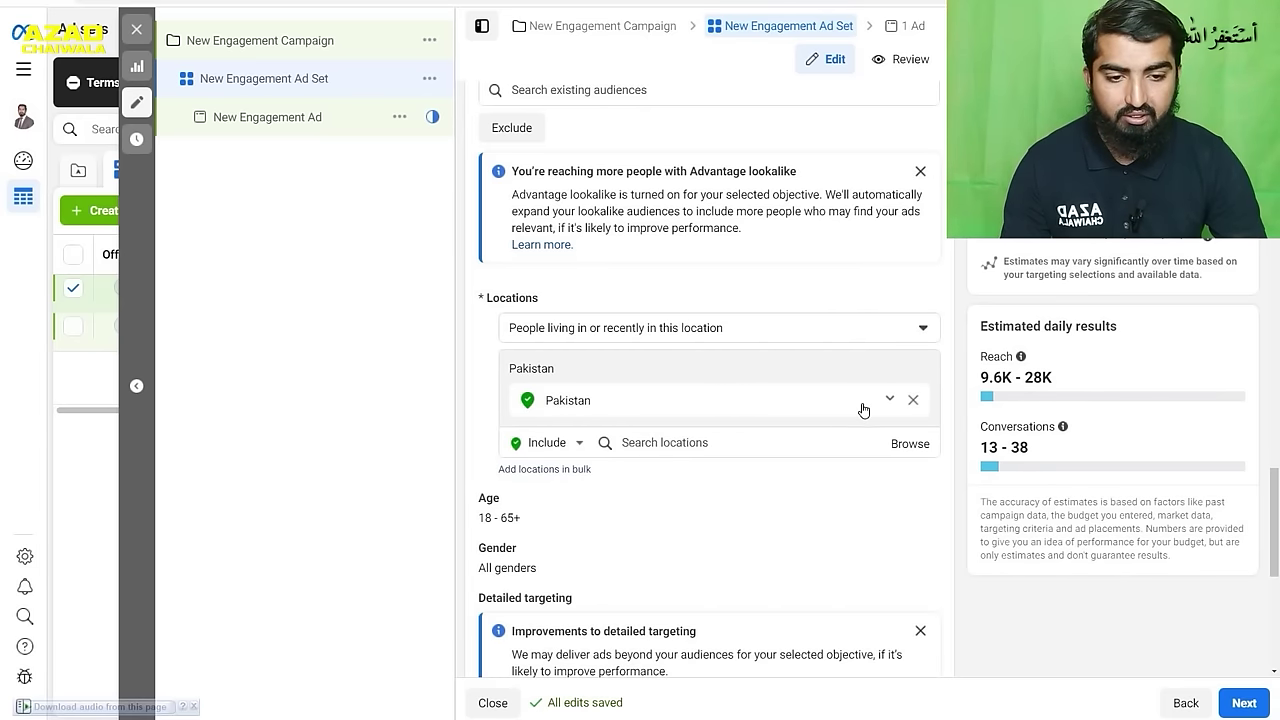
pyautogui.click(913, 400)
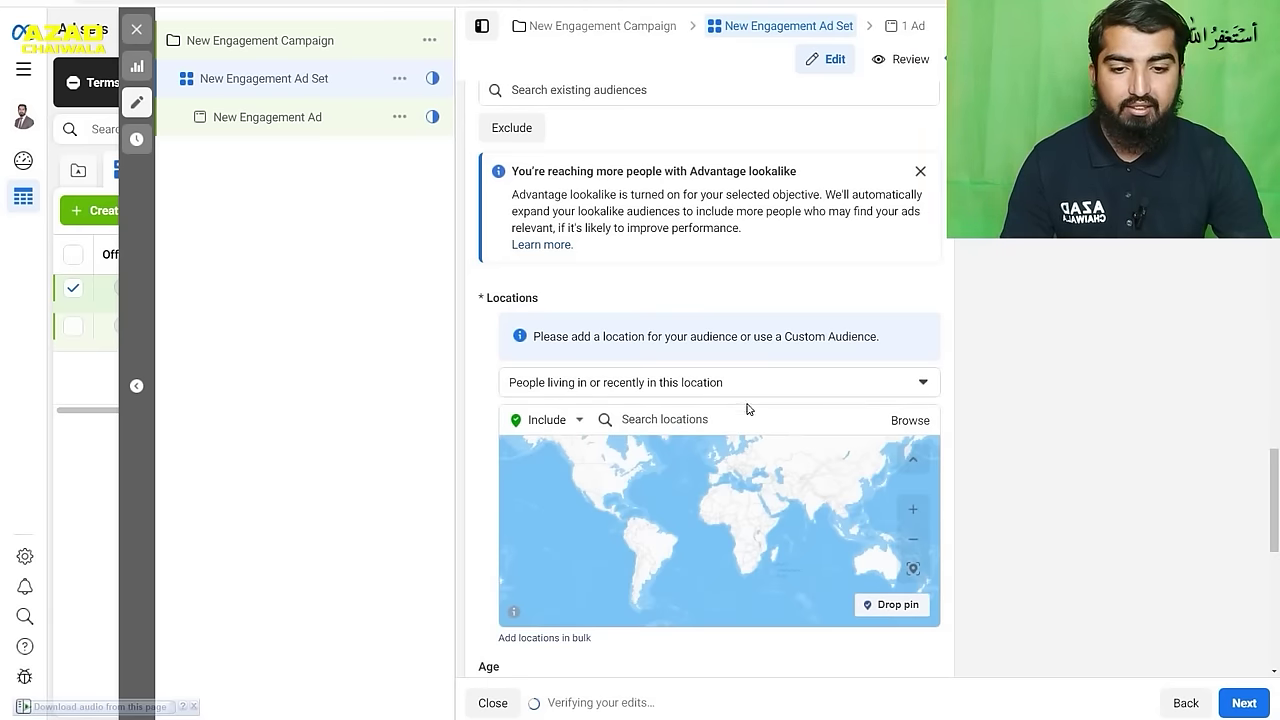
pyautogui.click(728, 418)
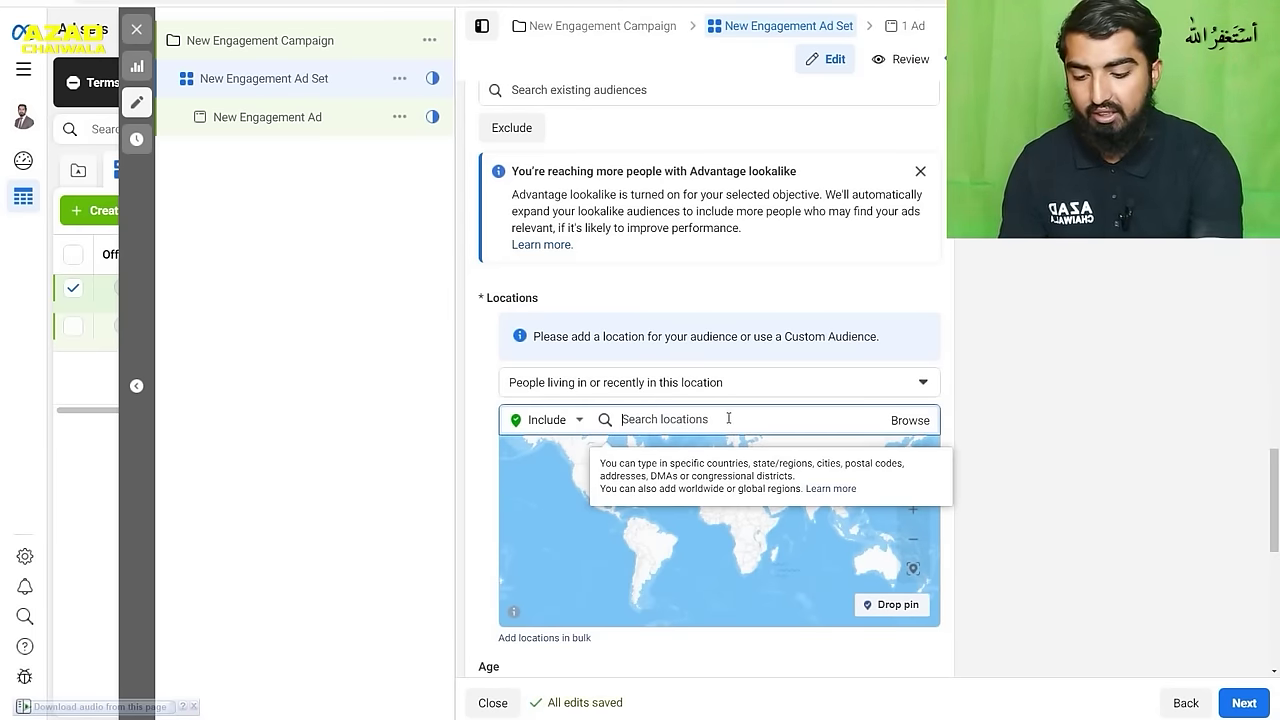
pyautogui.write('I')
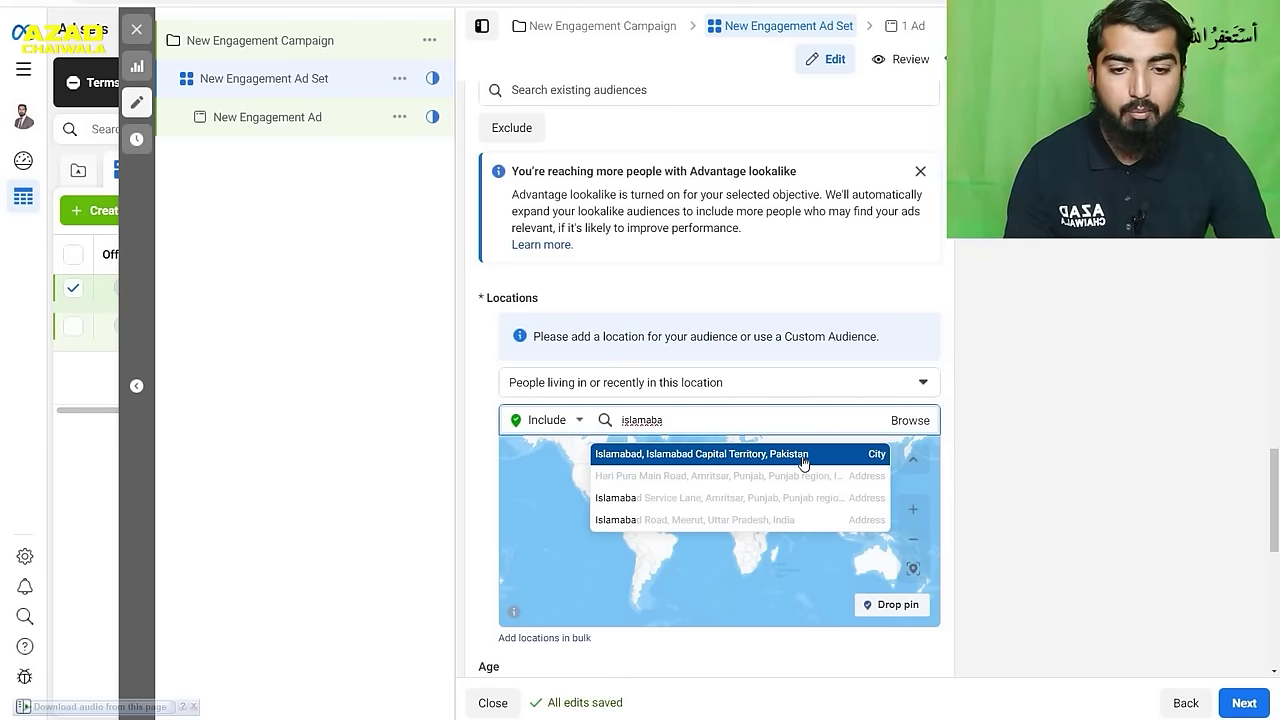
pyautogui.click(803, 457)
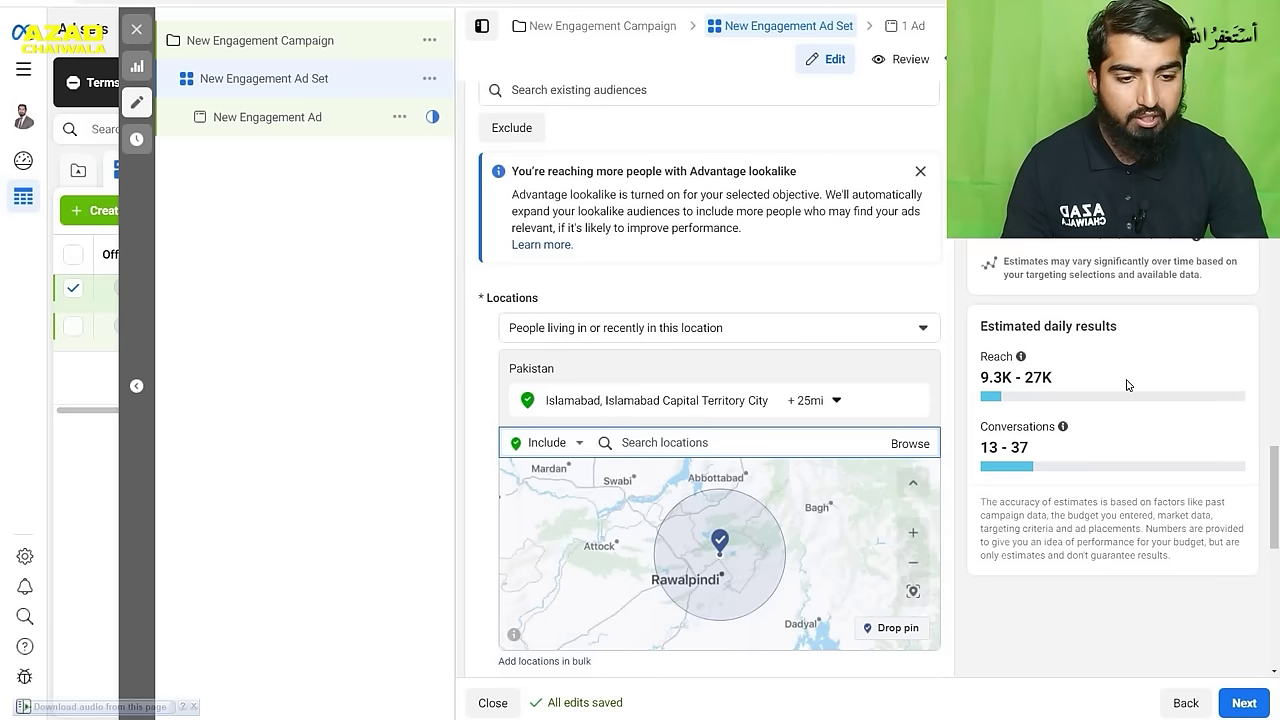
pyautogui.moveTo(1062, 426)
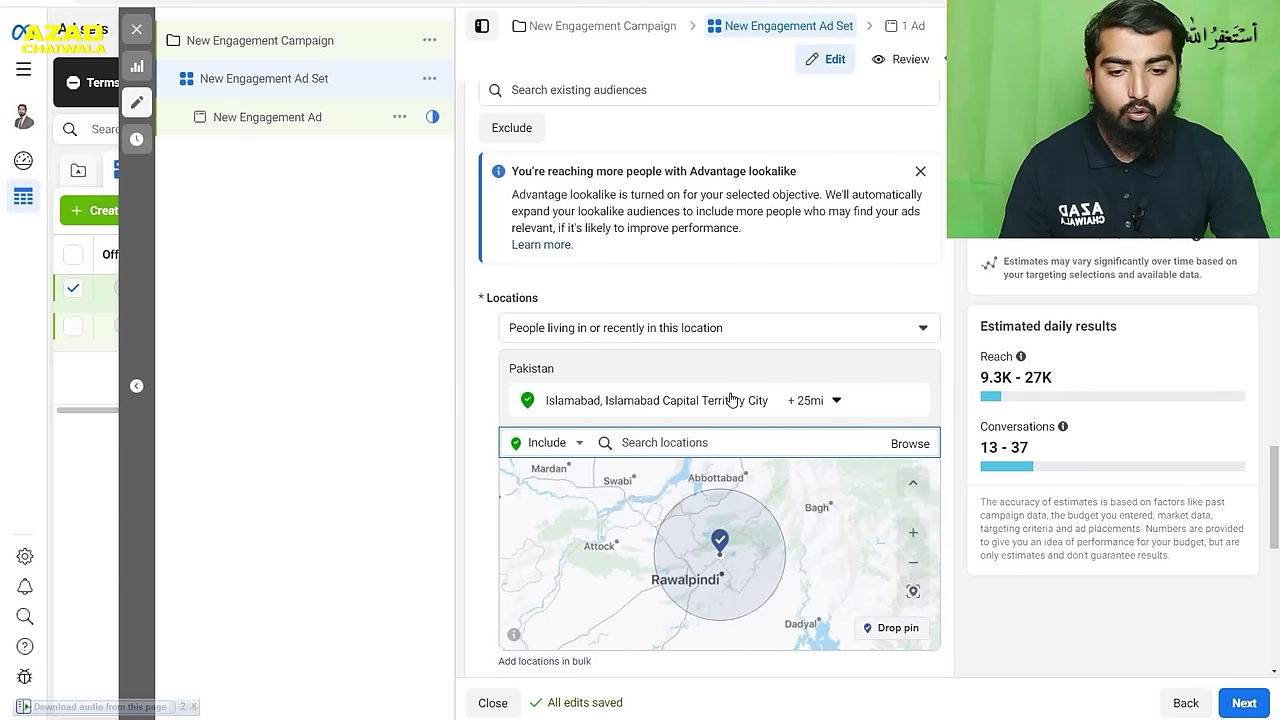
# - Widen Islamabad's targeting radius to 50 miles
pyautogui.click(831, 413)
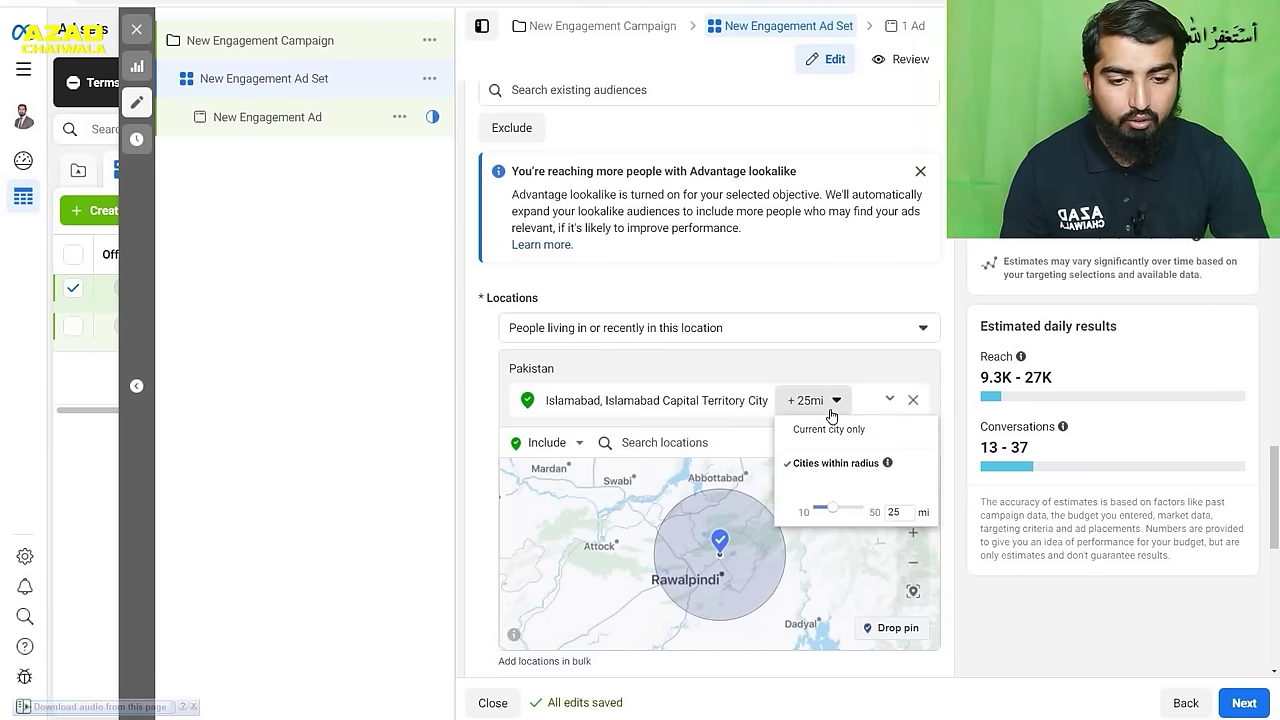
pyautogui.moveTo(831, 508); pyautogui.dragTo(866, 508)
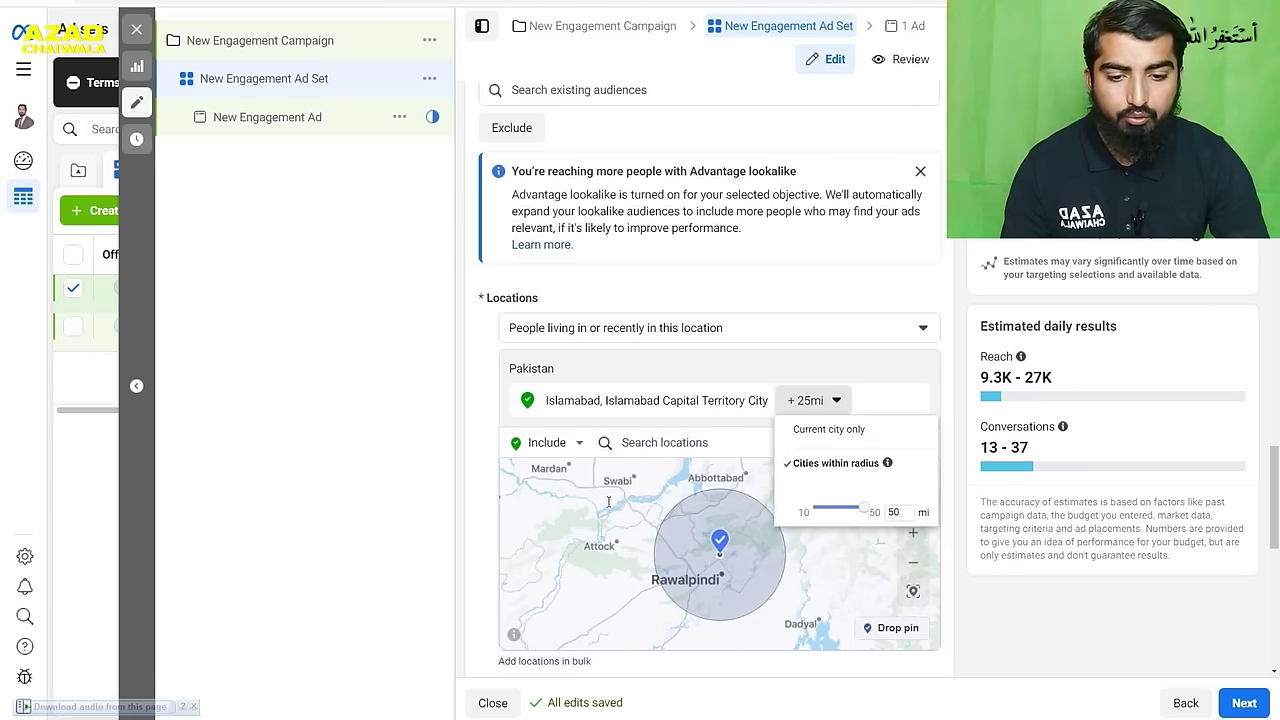
pyautogui.click(880, 403)
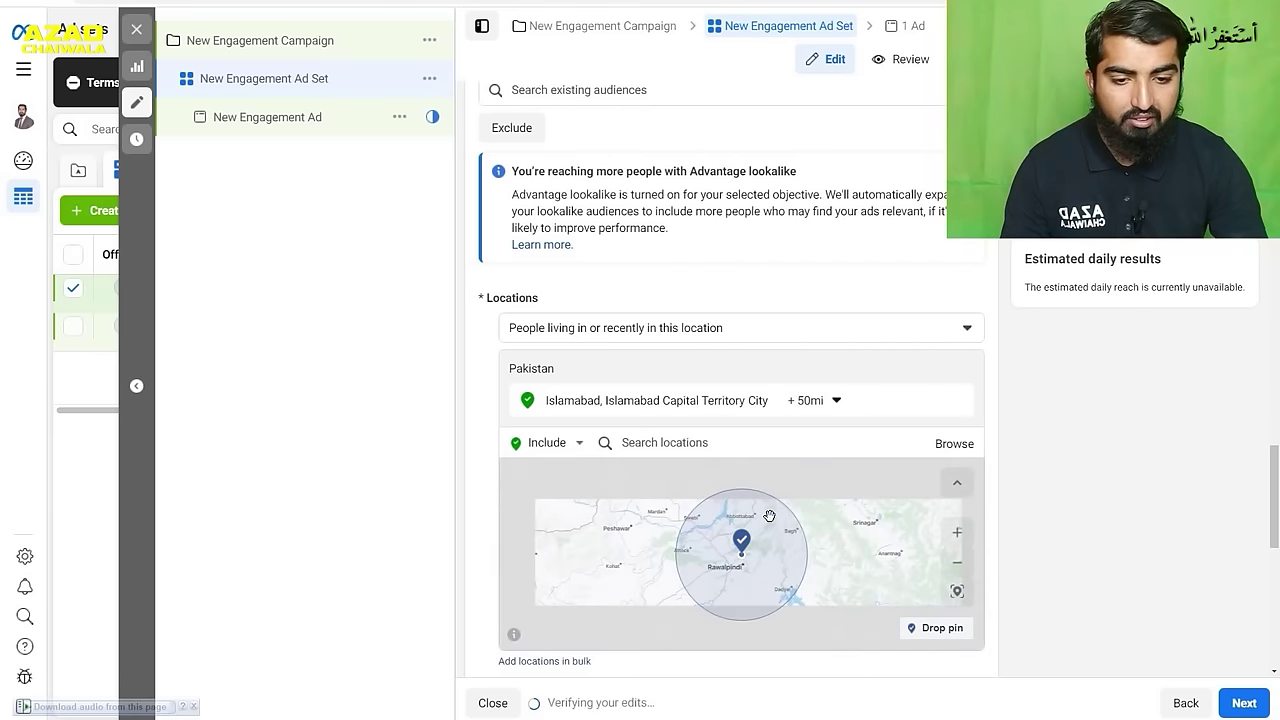
# - Add Lahore, Punjab as a target city with a 43-mile radius
pyautogui.click(692, 443)
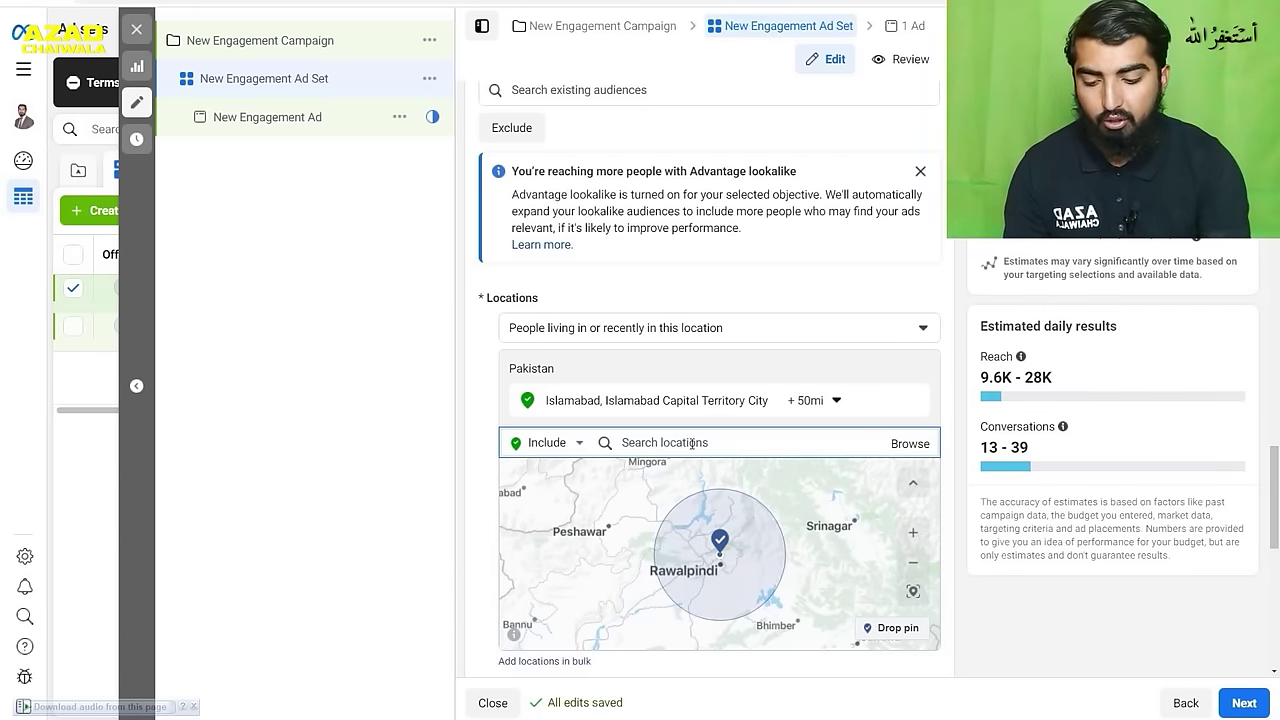
pyautogui.write('laho')
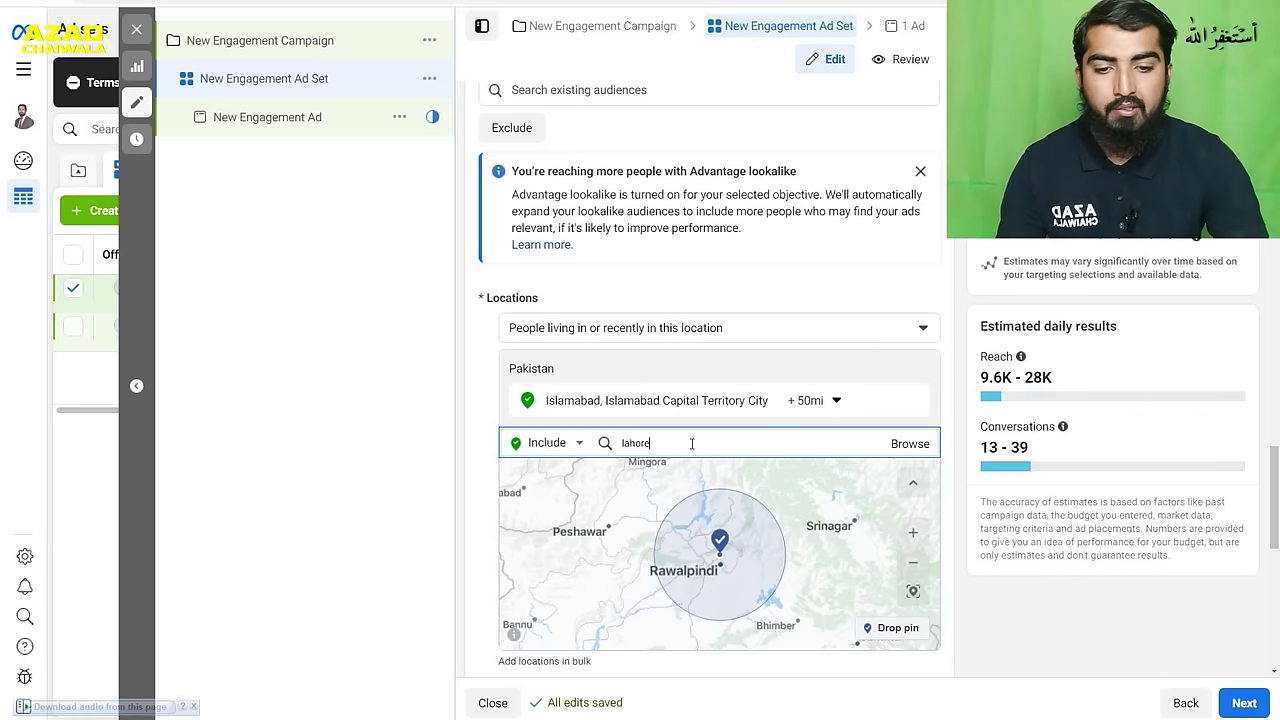
pyautogui.write('re')
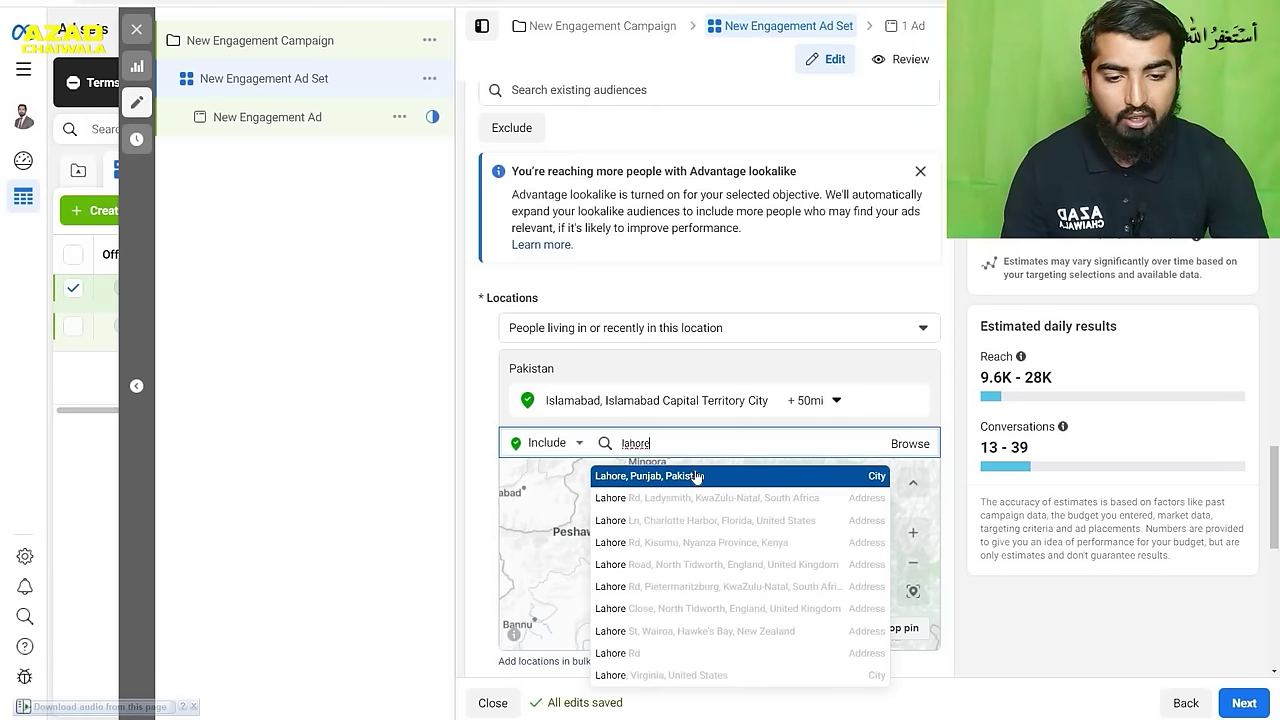
pyautogui.click(697, 477)
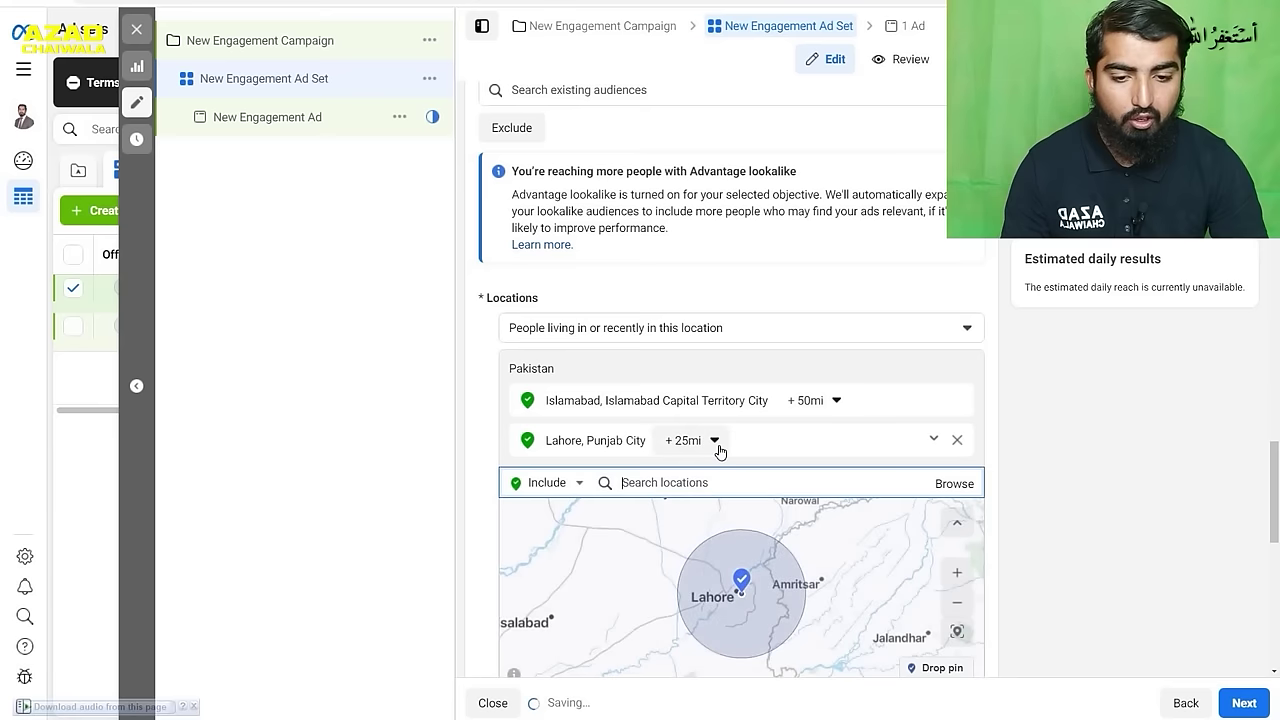
pyautogui.click(719, 449)
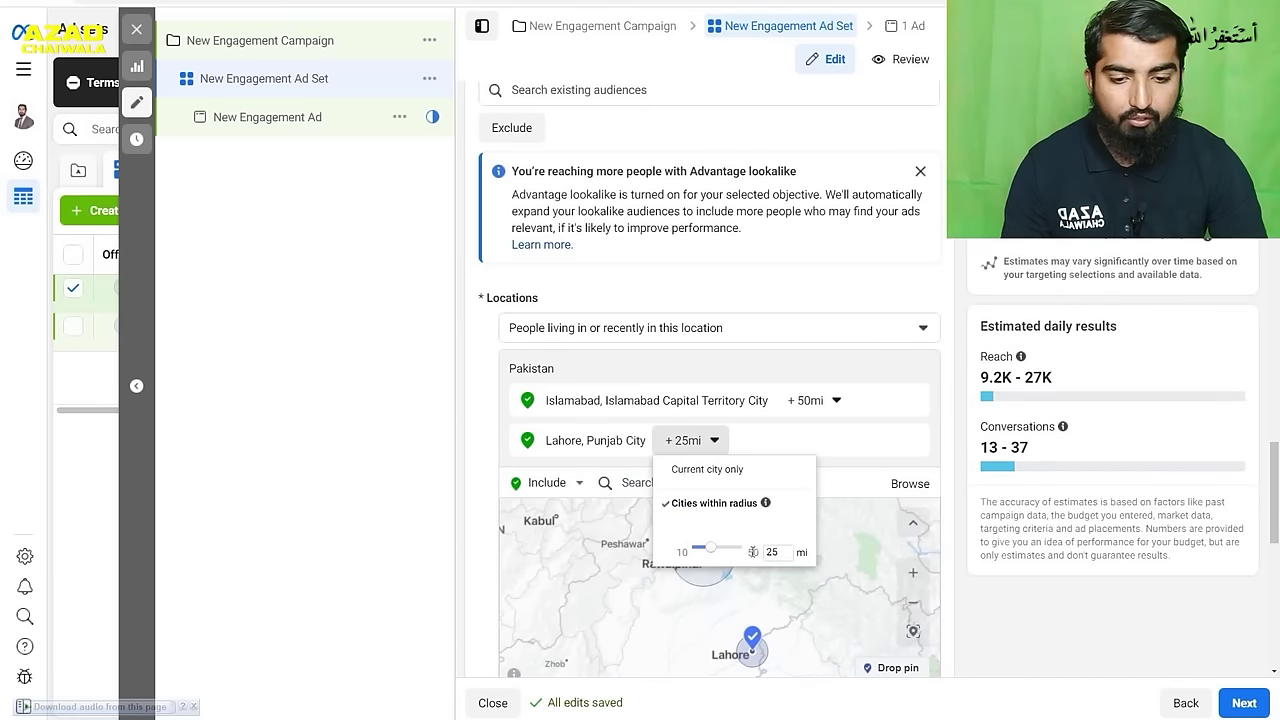
pyautogui.moveTo(713, 556); pyautogui.dragTo(740, 552)
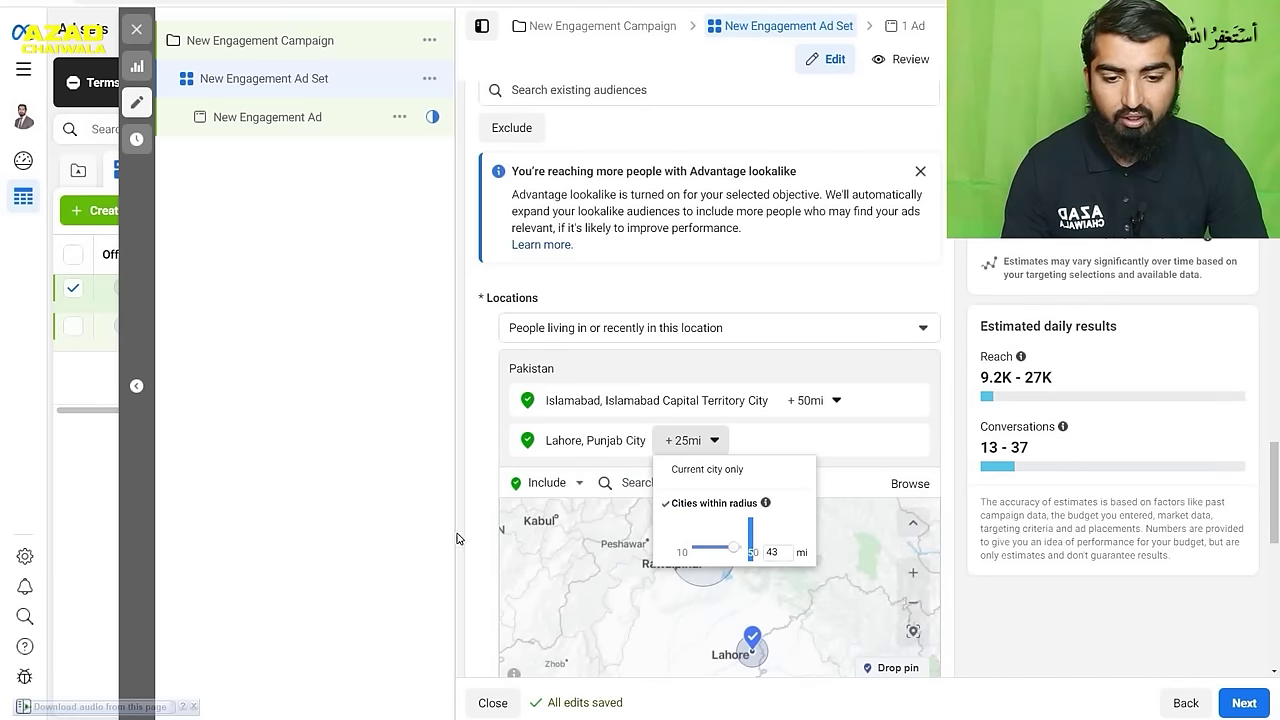
pyautogui.click(396, 535)
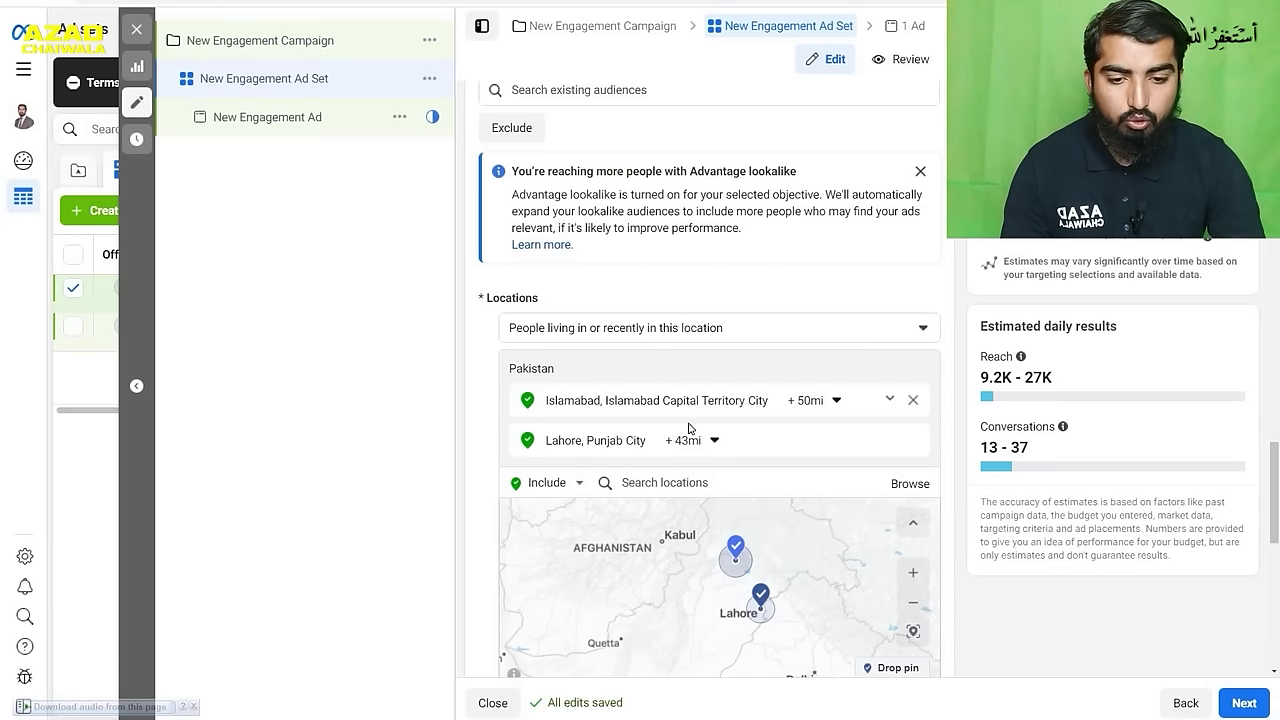
pyautogui.scroll(-1, 734, 588)
pyautogui.moveTo(734, 588); pyautogui.dragTo(773, 593)
pyautogui.scroll(2, 737, 545)
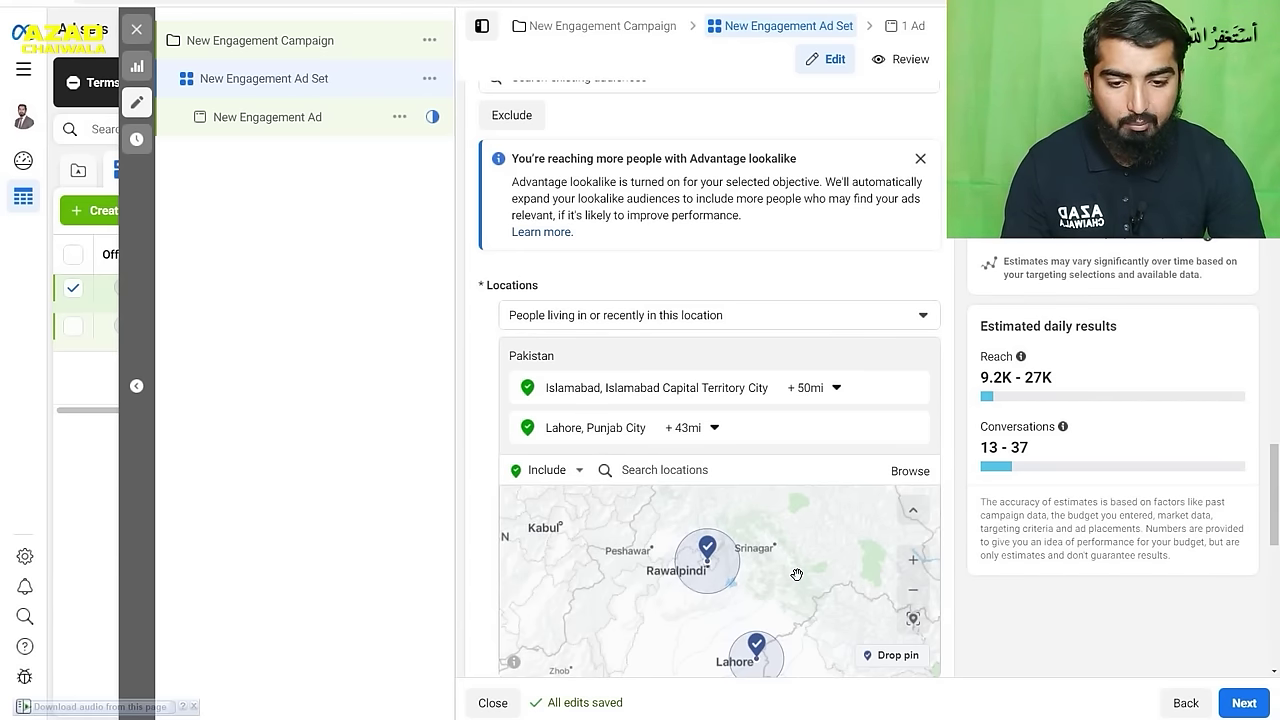
pyautogui.moveTo(780, 577); pyautogui.dragTo(818, 497)
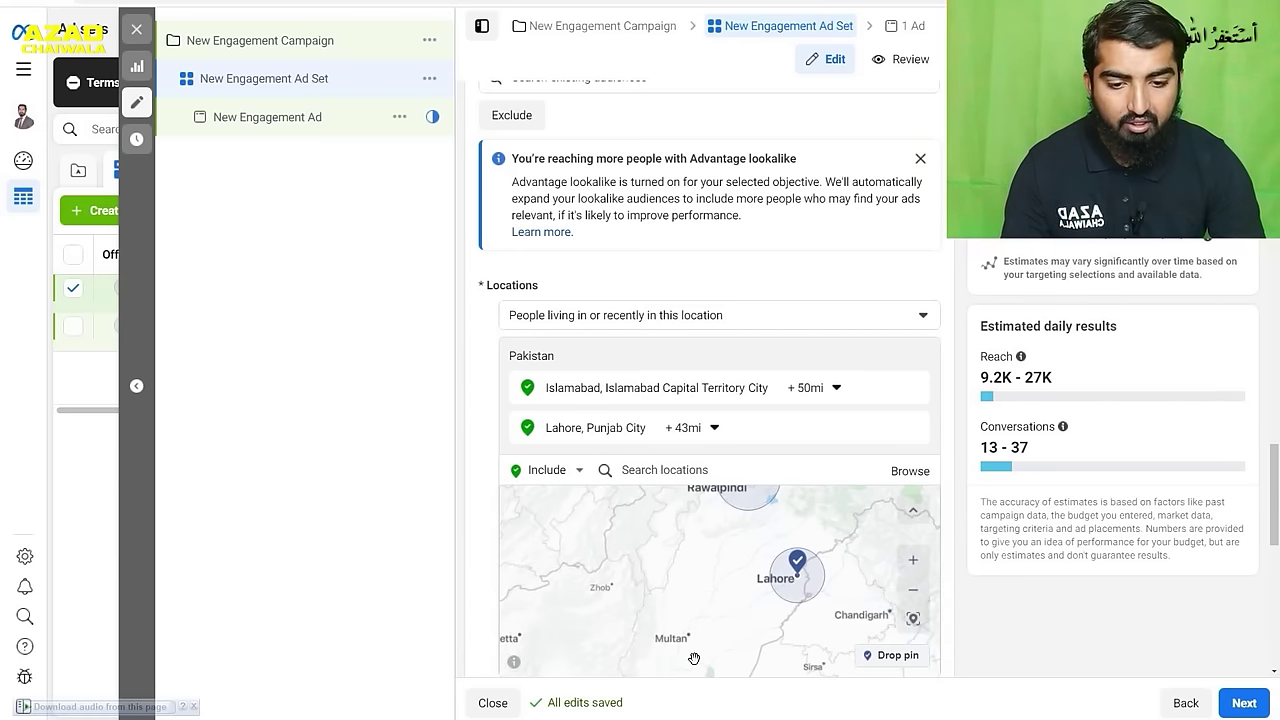
pyautogui.scroll(2, 693, 655)
pyautogui.scroll(-2, 693, 655)
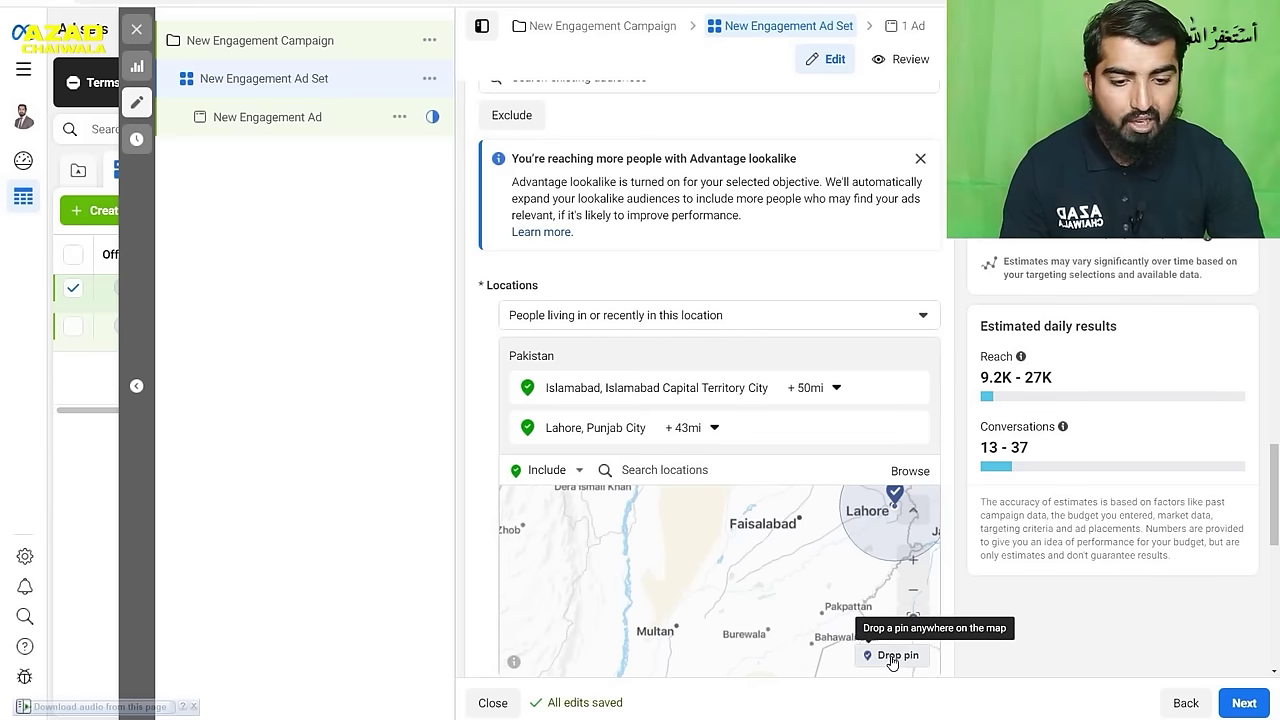
# - Drop a pin near Faisalabad and give it a 50-mile radius
pyautogui.click(893, 657)
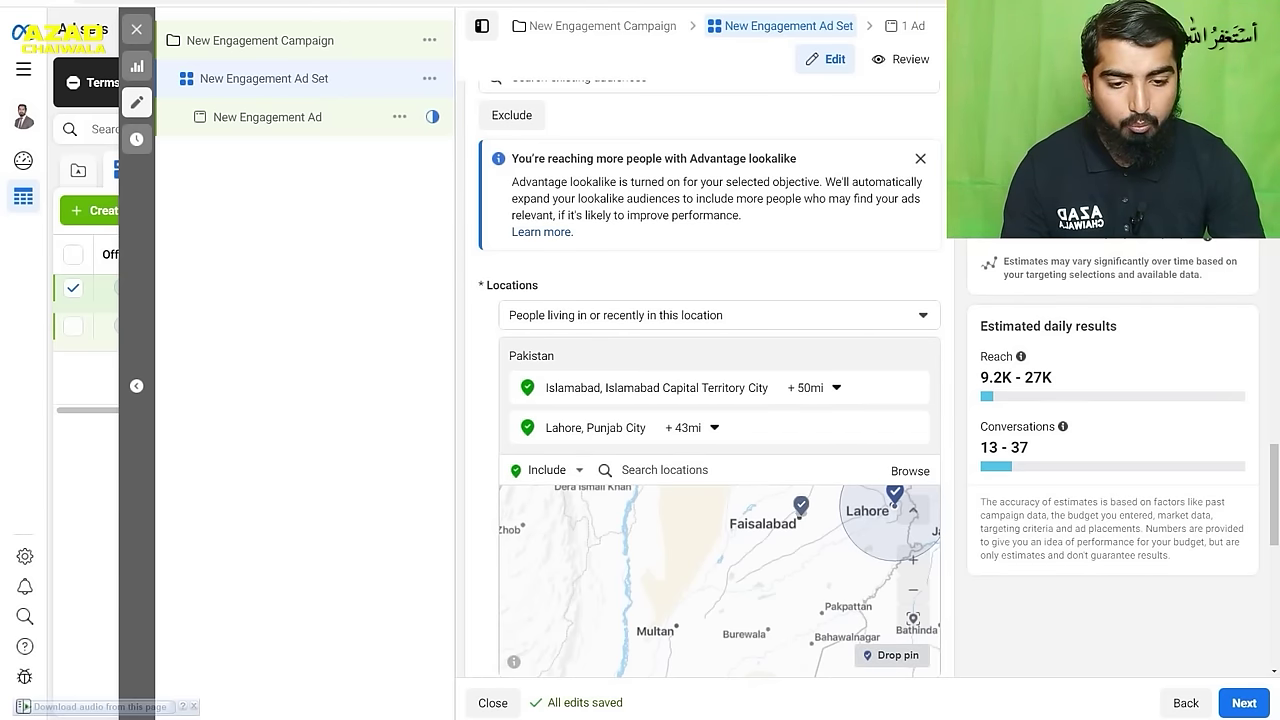
pyautogui.click(801, 514)
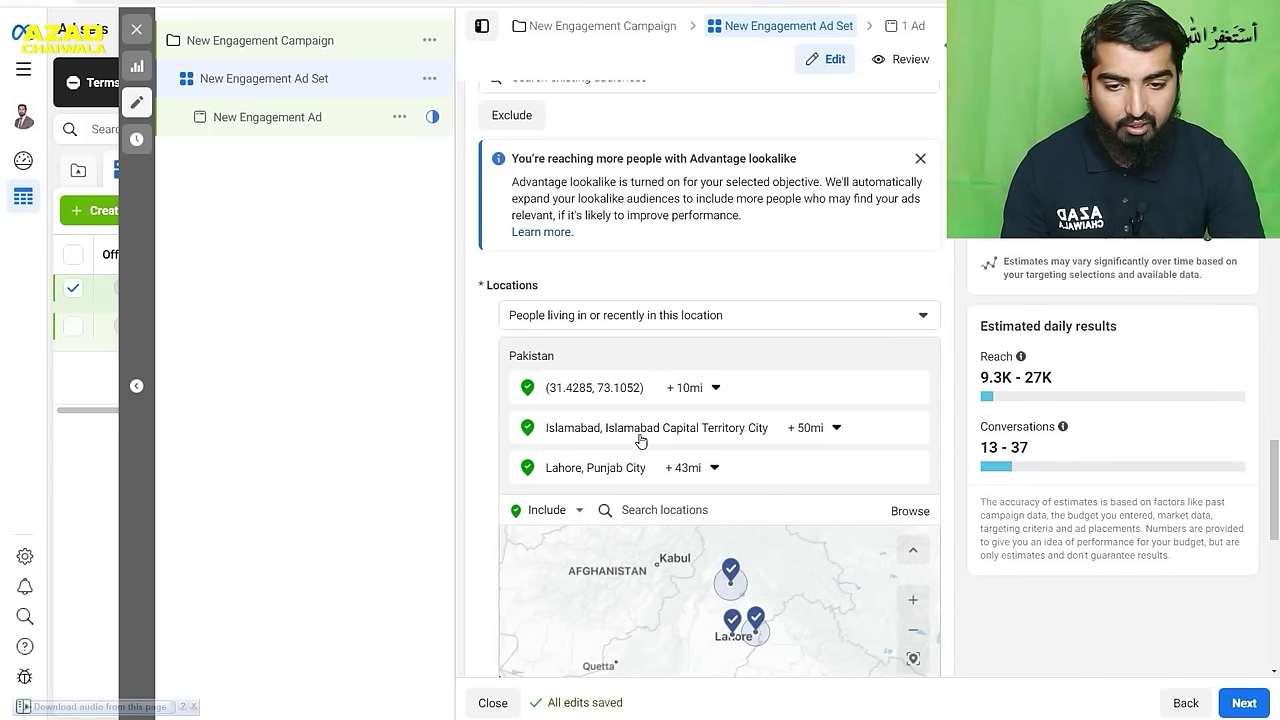
pyautogui.click(700, 390)
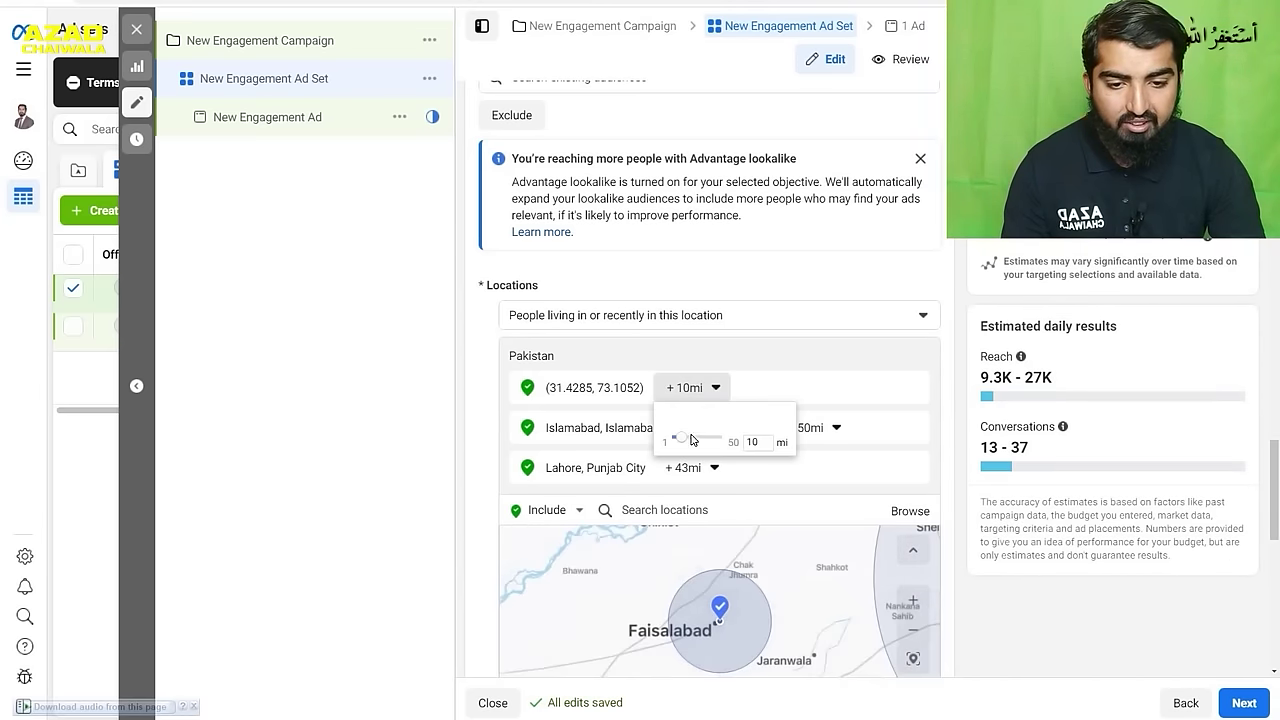
pyautogui.moveTo(665, 442); pyautogui.dragTo(734, 442)
pyautogui.click(771, 561)
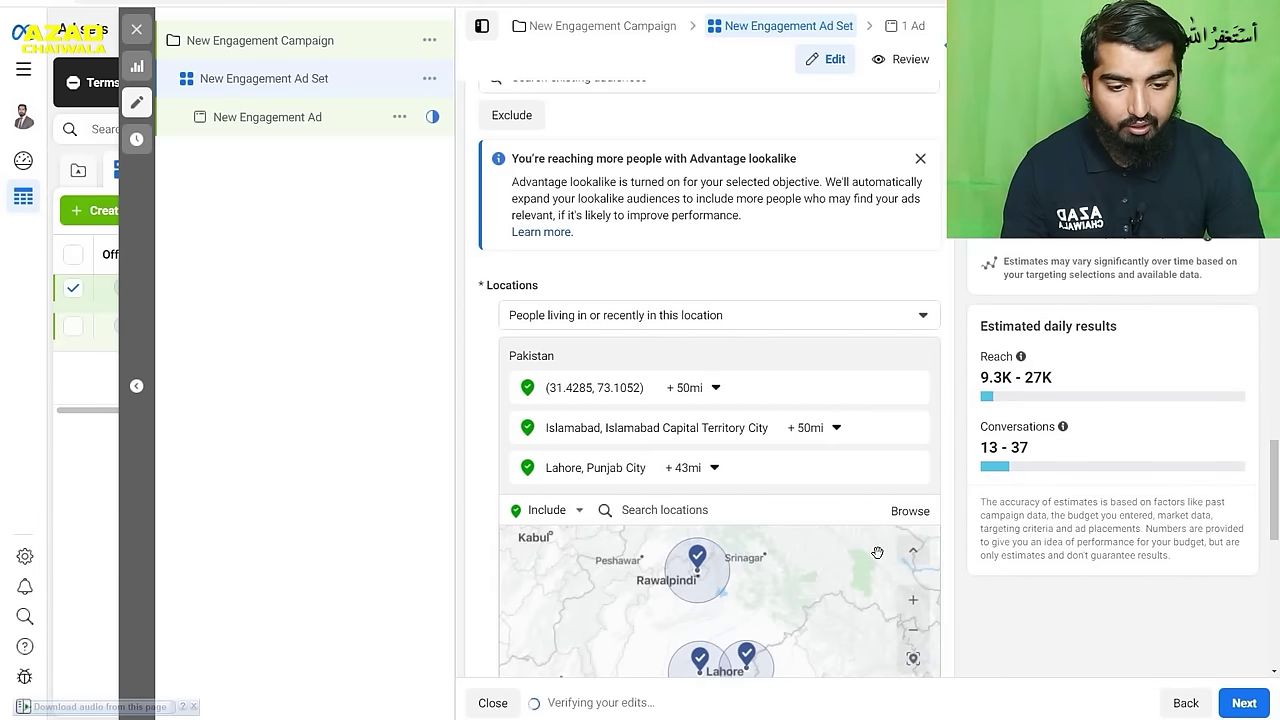
# - Drop a second pin near Multan with a 49-mile radius
pyautogui.scroll(-1, 768, 586)
pyautogui.moveTo(834, 521); pyautogui.dragTo(866, 434)
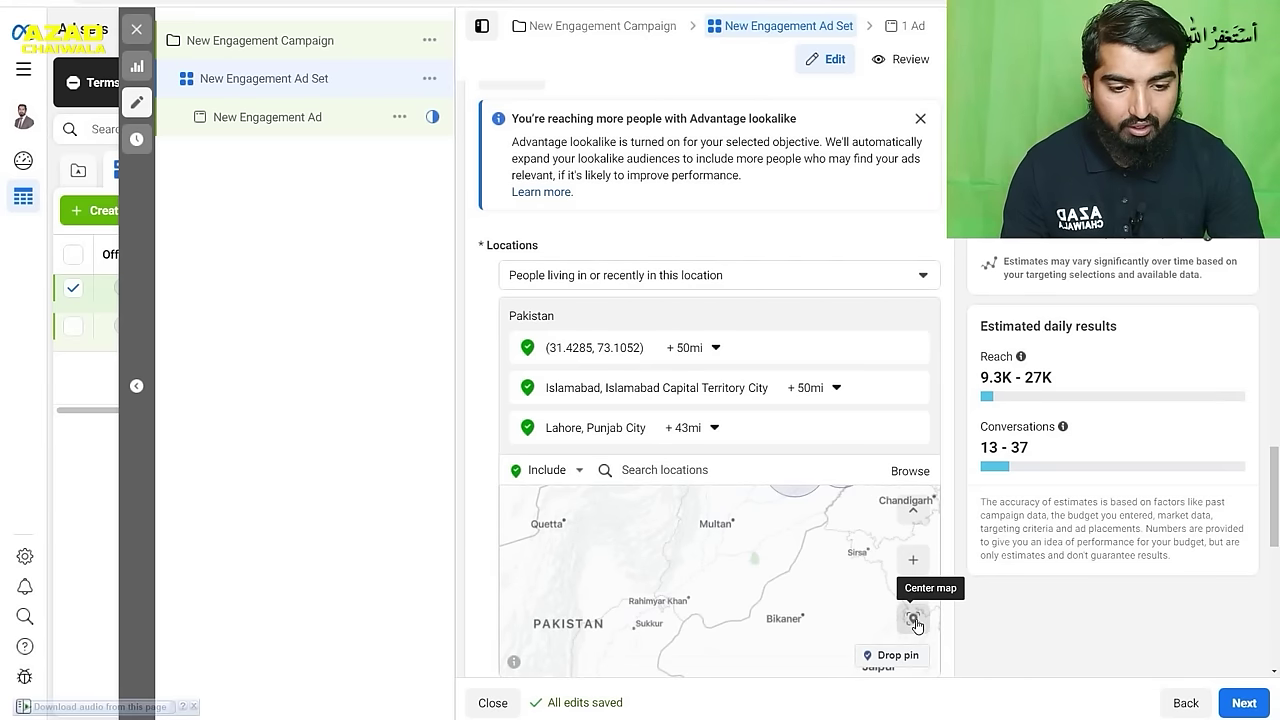
pyautogui.moveTo(886, 655); pyautogui.dragTo(734, 518)
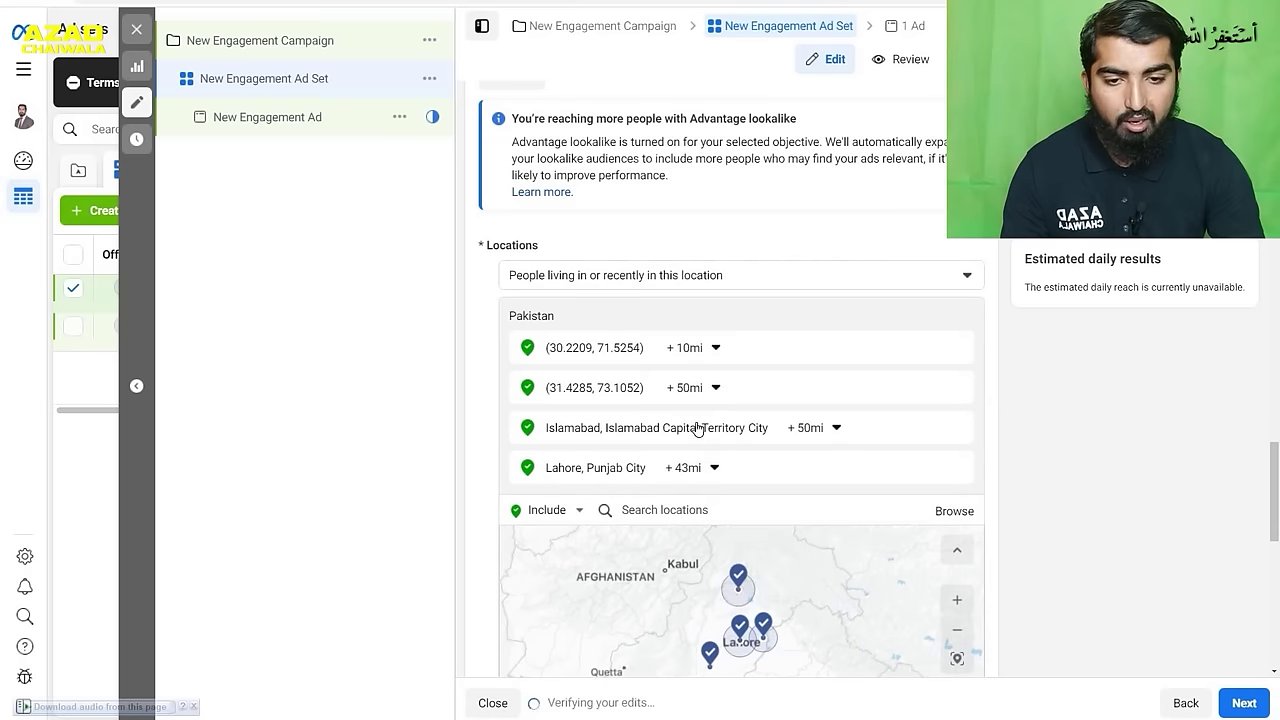
pyautogui.click(712, 348)
pyautogui.moveTo(678, 398); pyautogui.dragTo(740, 493)
pyautogui.click(764, 552)
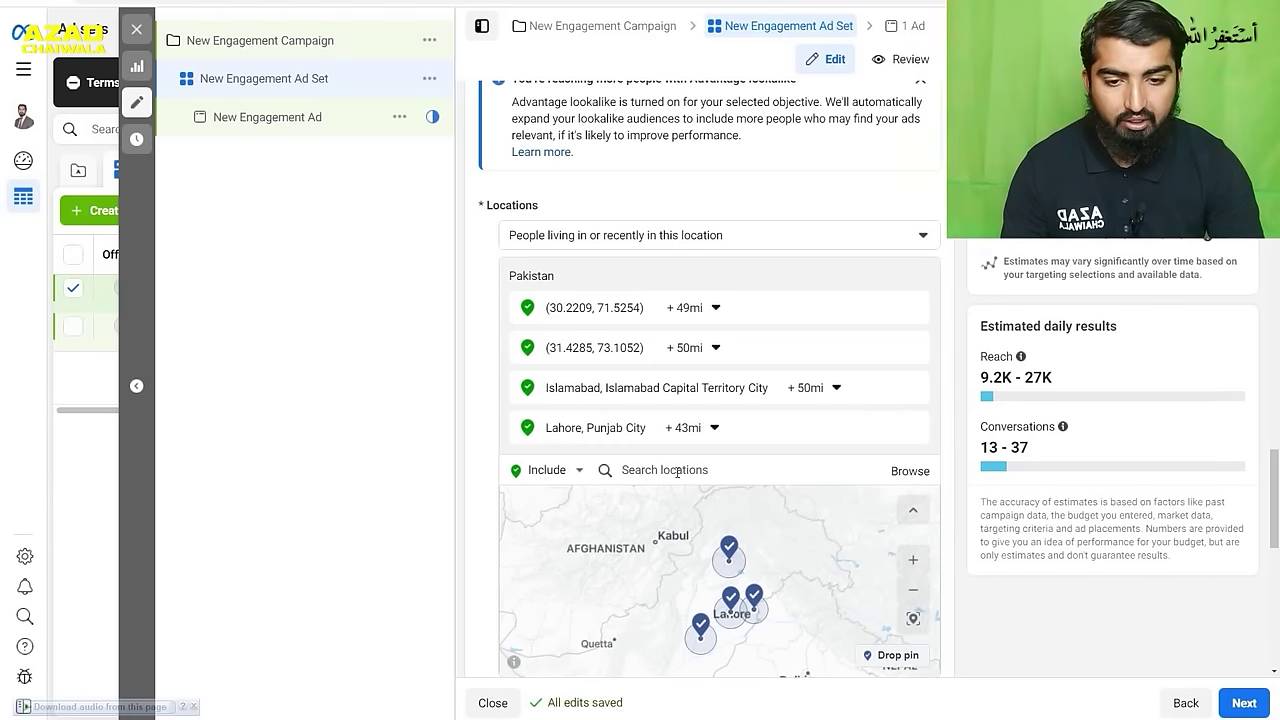
# - Remove Lahore, Islamabad, the Multan pin and the old Pakistan location
pyautogui.moveTo(900, 430)
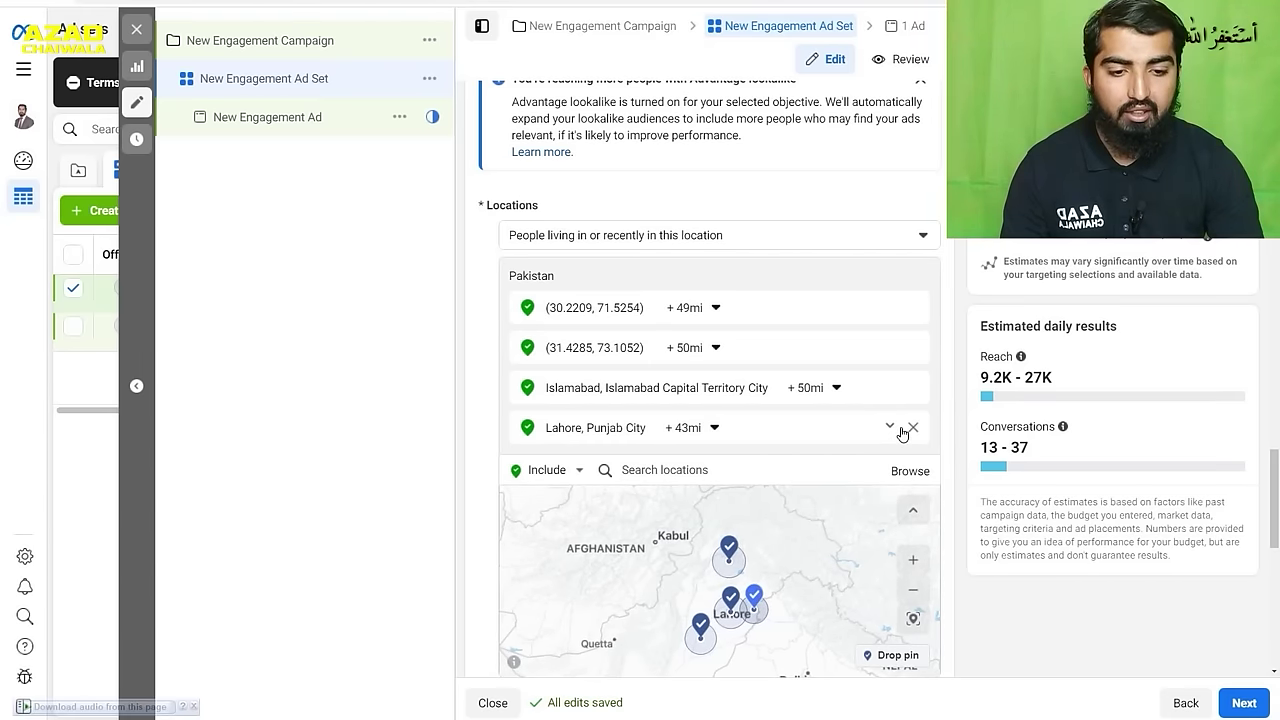
pyautogui.click(912, 427)
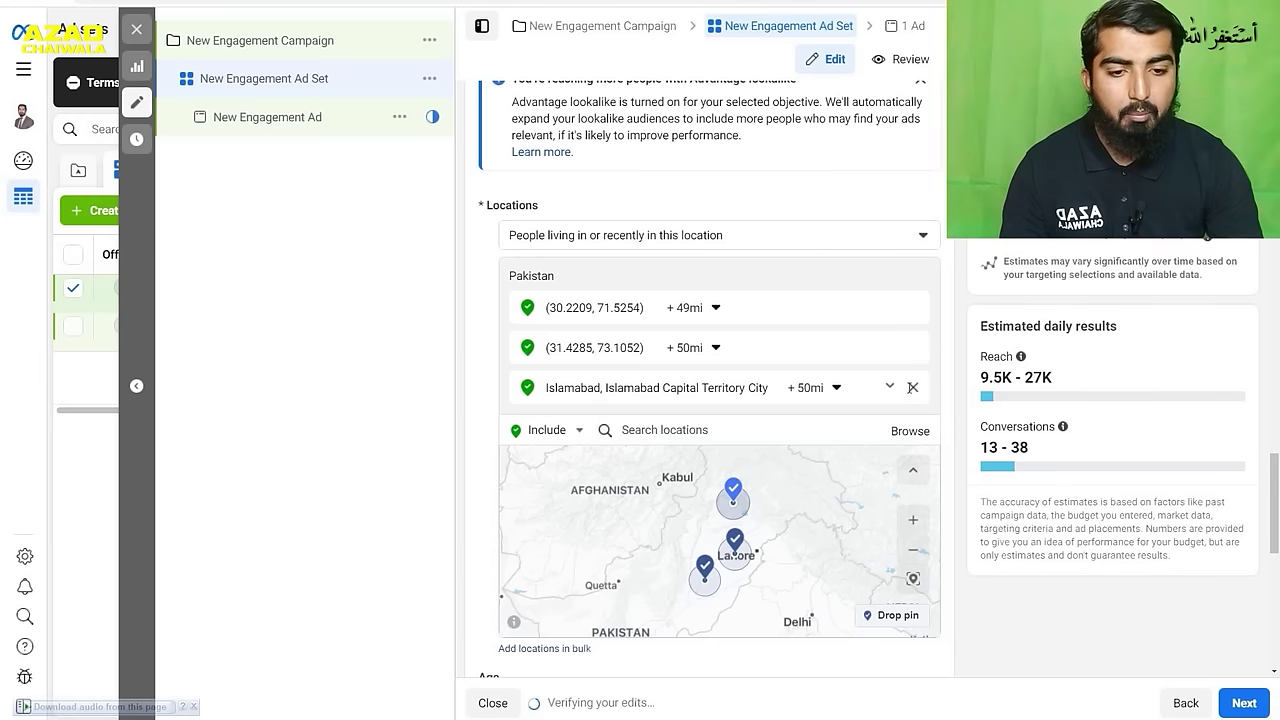
pyautogui.click(912, 387)
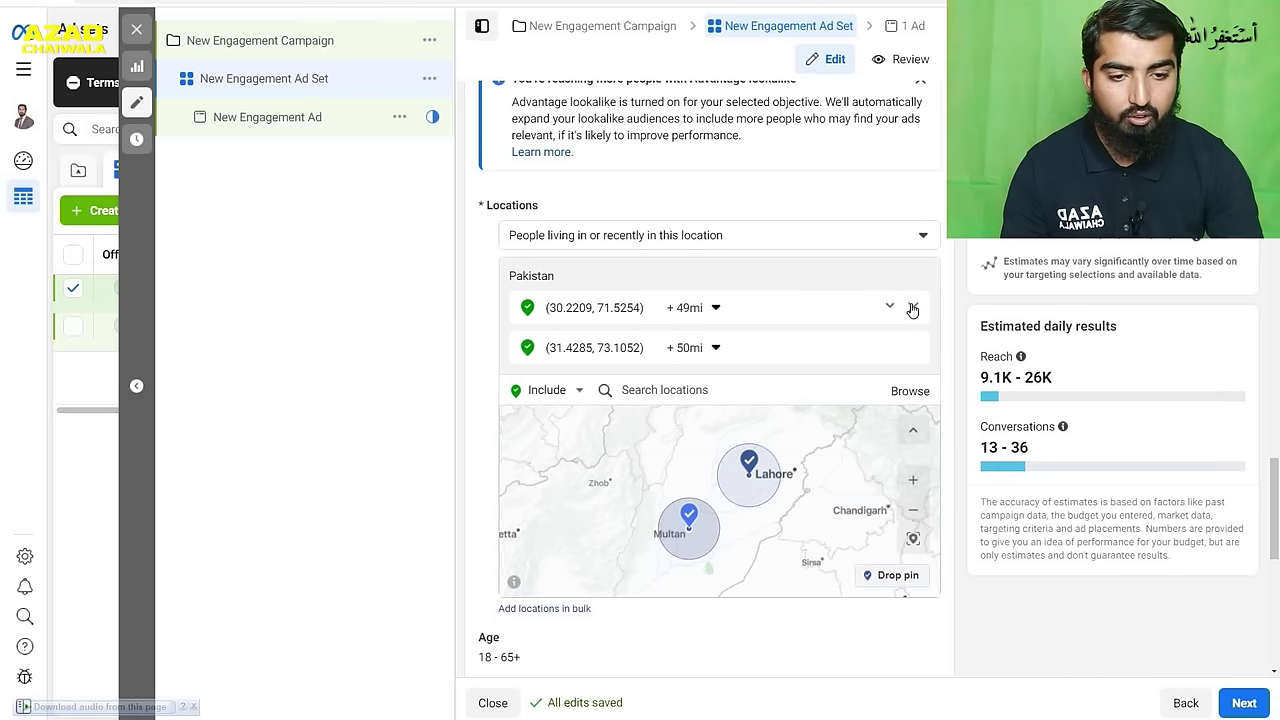
pyautogui.click(913, 308)
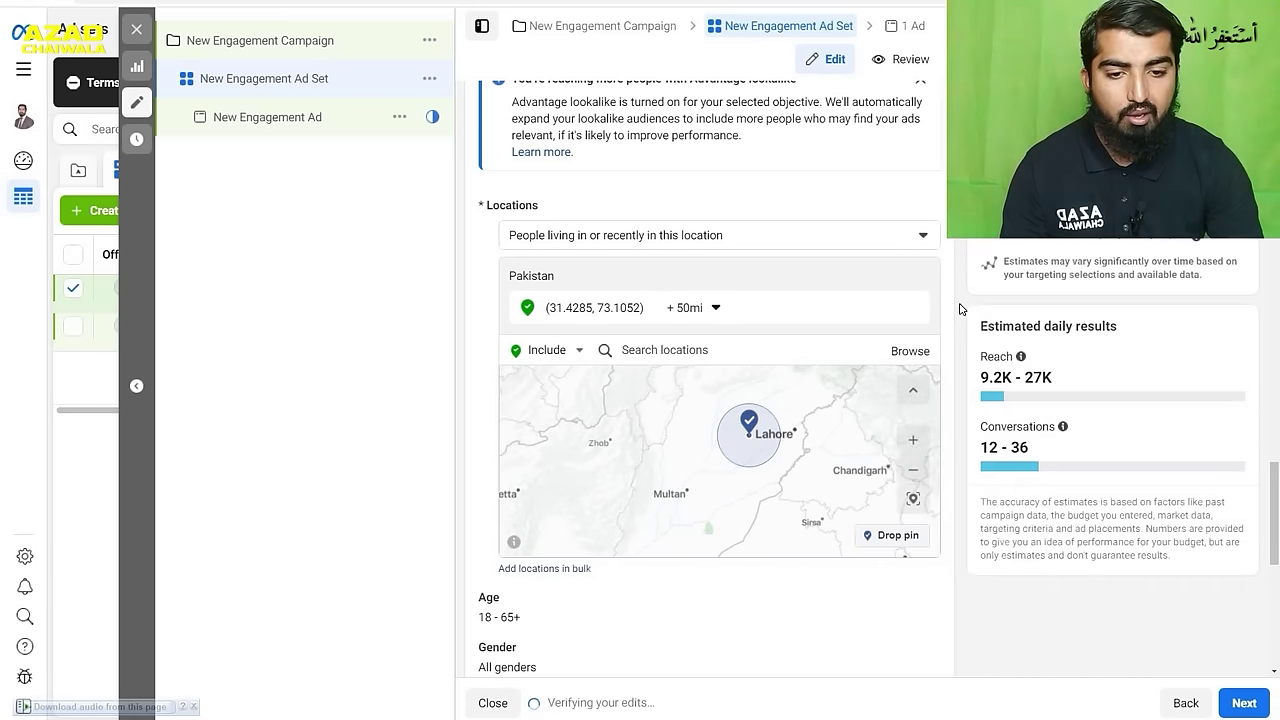
pyautogui.click(914, 309)
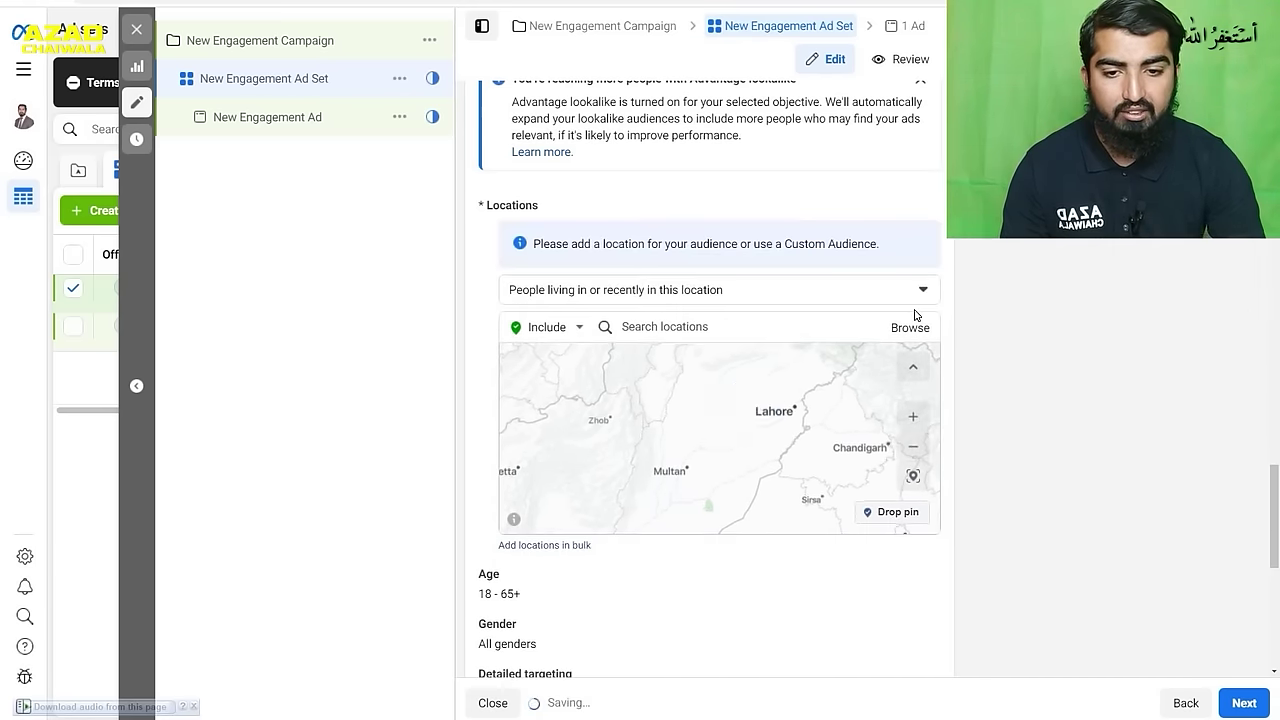
# - Search 'pakistan' and add Pakistan (Country/Region) as the included location
pyautogui.click(773, 327)
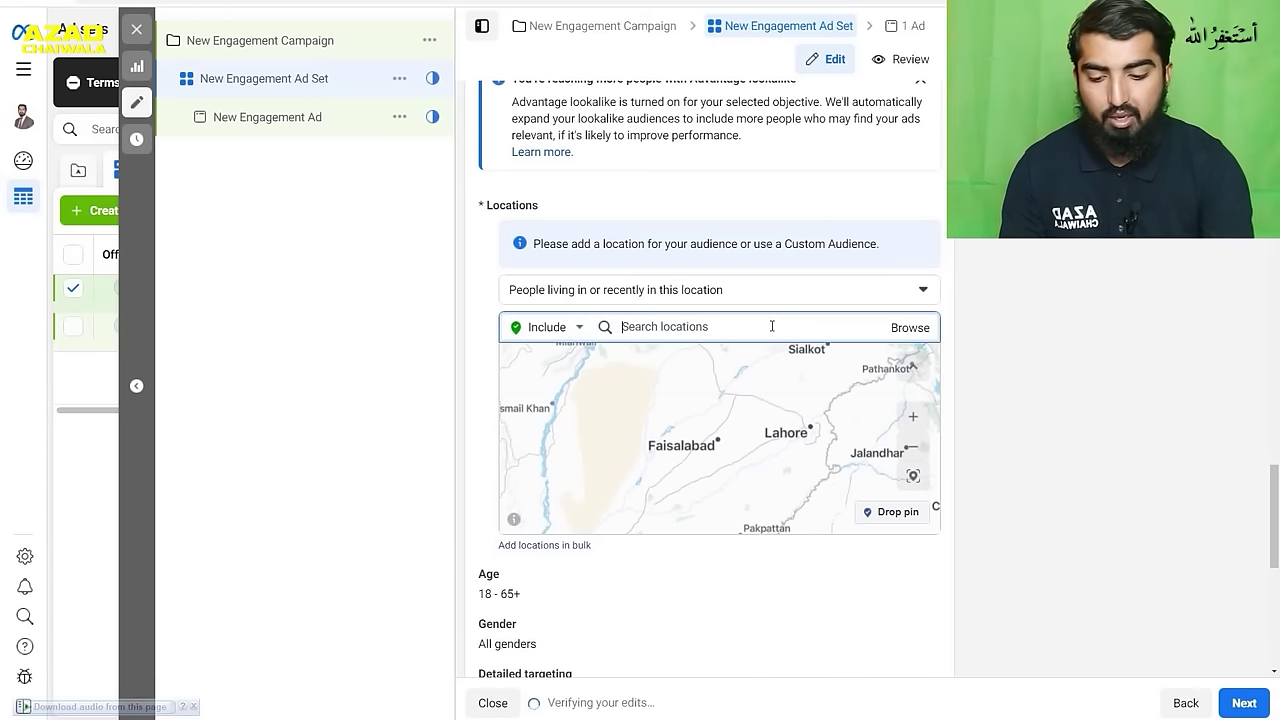
pyautogui.write('pakis')
pyautogui.press('BackSpace')
pyautogui.write('ista')
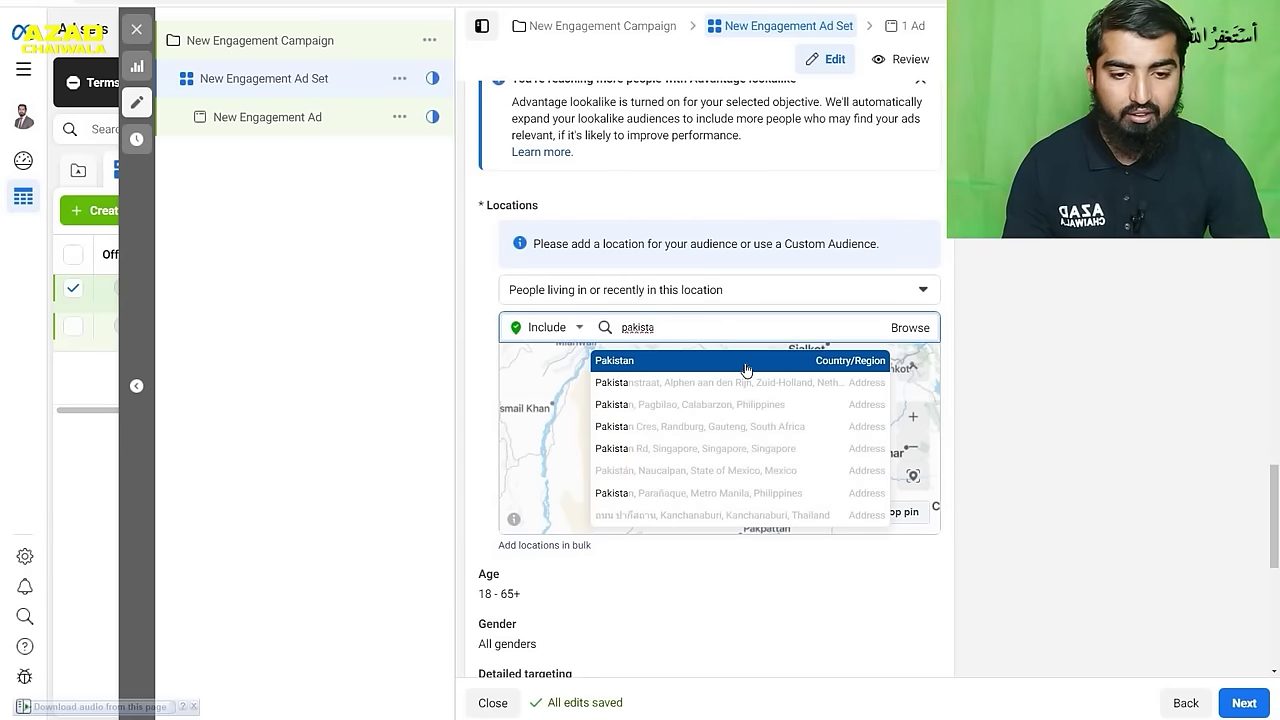
pyautogui.click(746, 361)
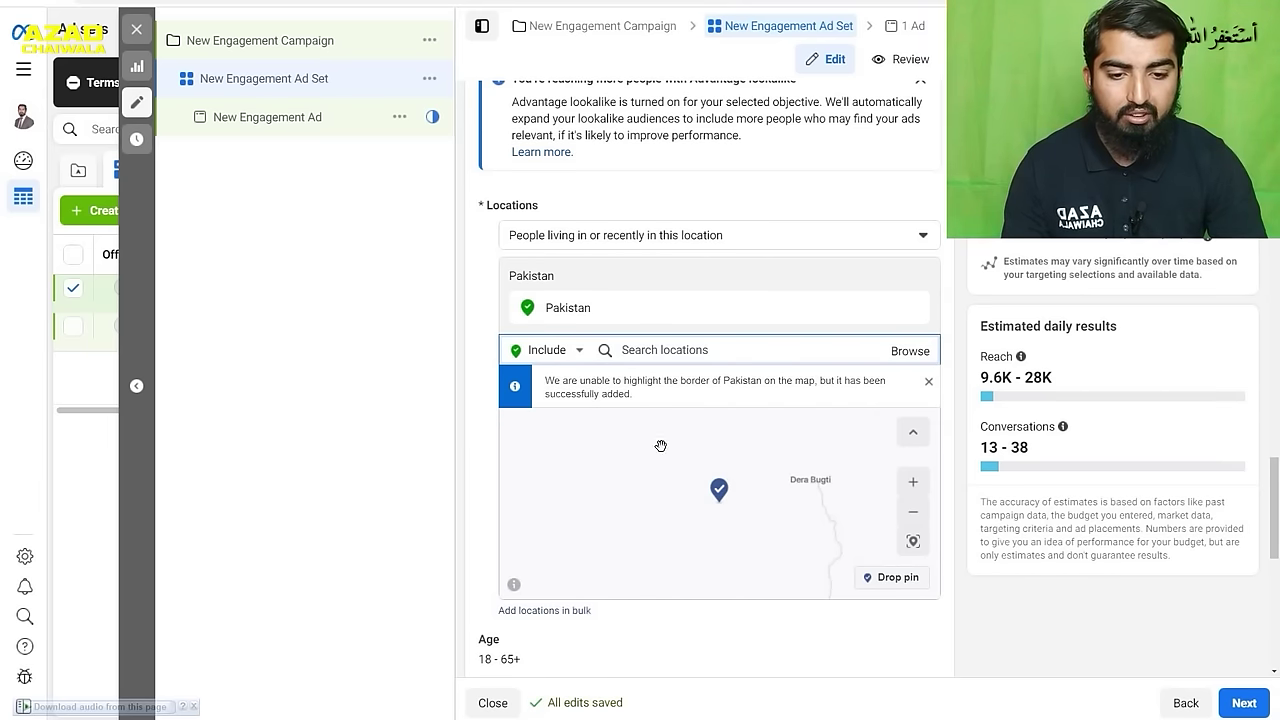
pyautogui.scroll(-3, 768, 473)
pyautogui.scroll(-1, 768, 473)
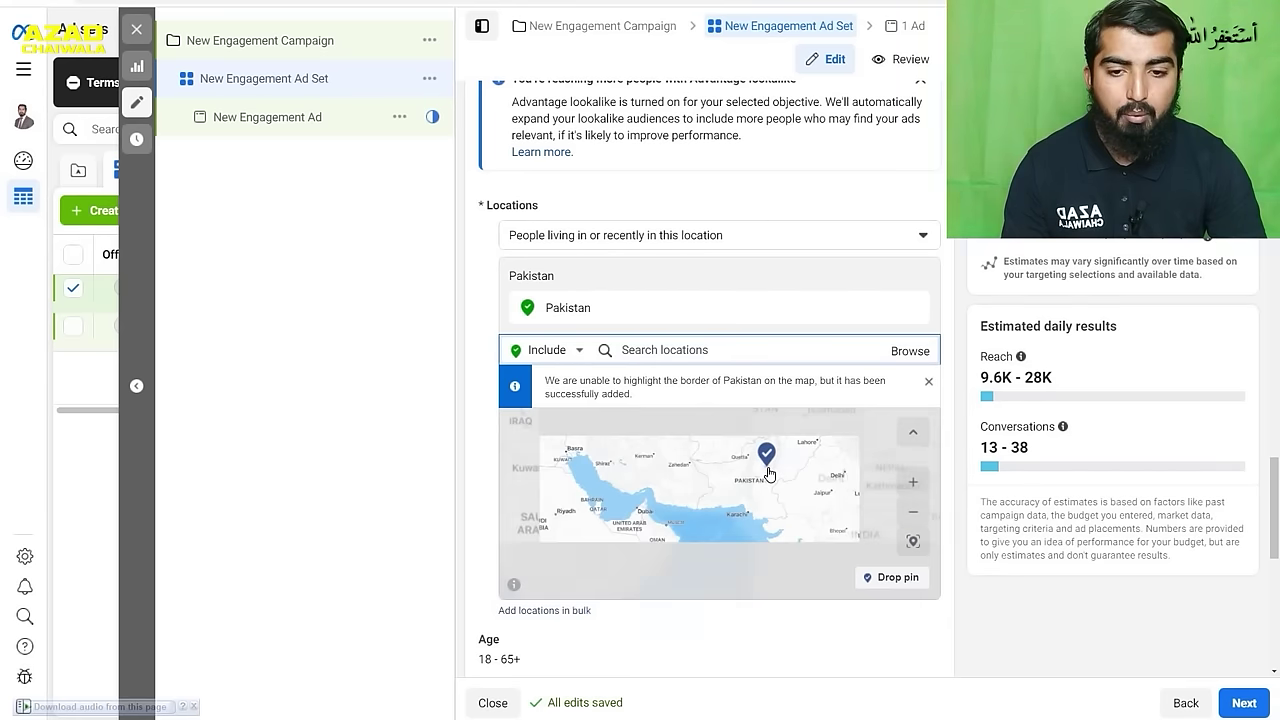
pyautogui.moveTo(768, 473); pyautogui.dragTo(770, 518)
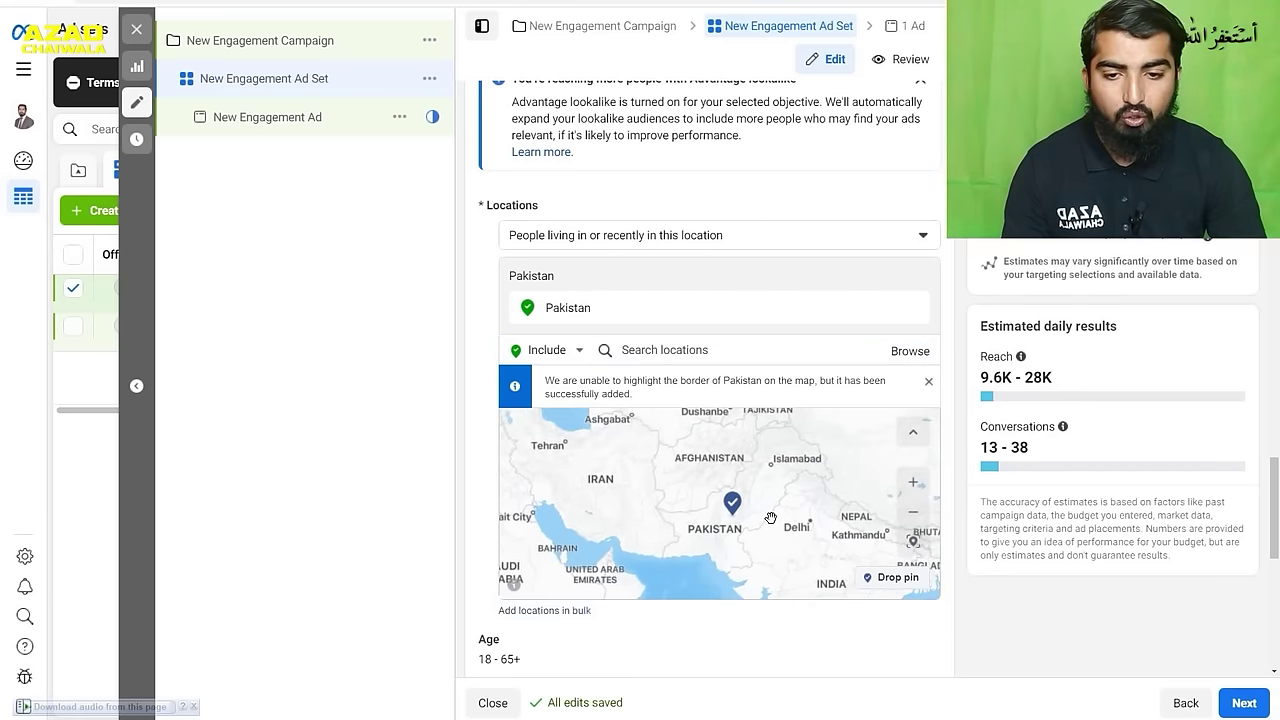
# - Switch locations to Exclude and drop a 50-mile excluded pin near Rawalpindi
pyautogui.click(668, 346)
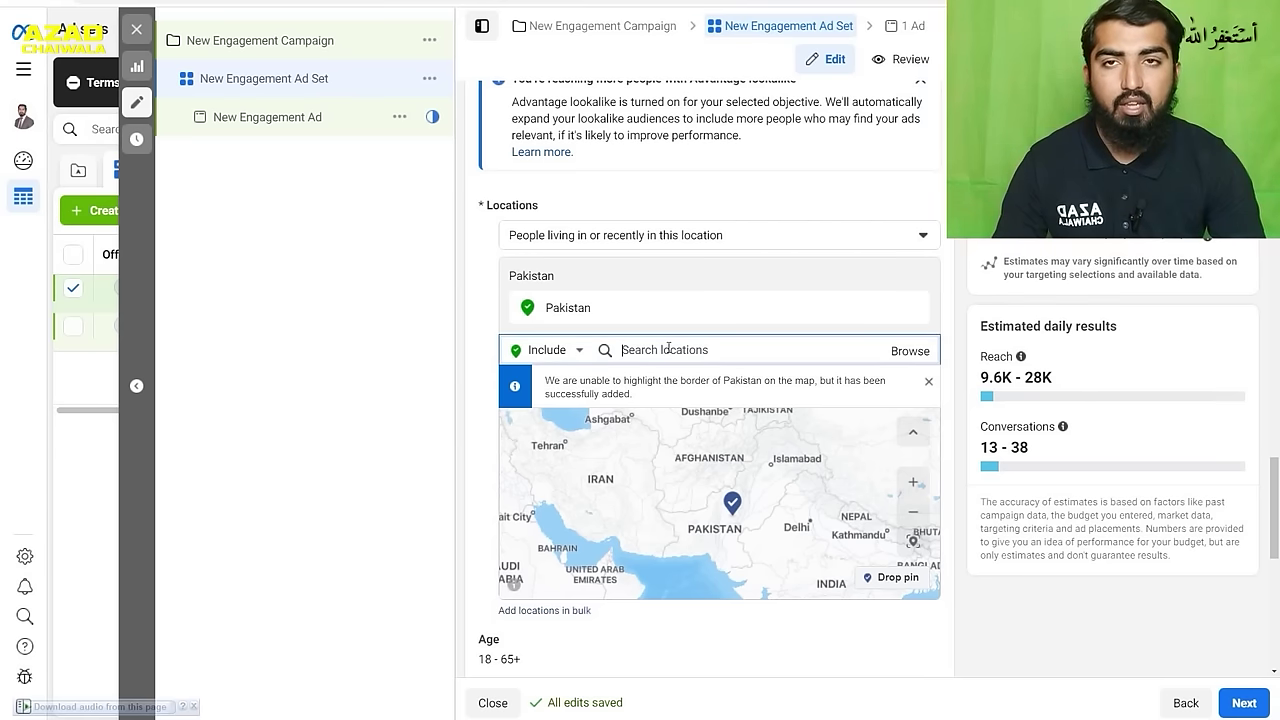
pyautogui.click(576, 352)
pyautogui.click(535, 398)
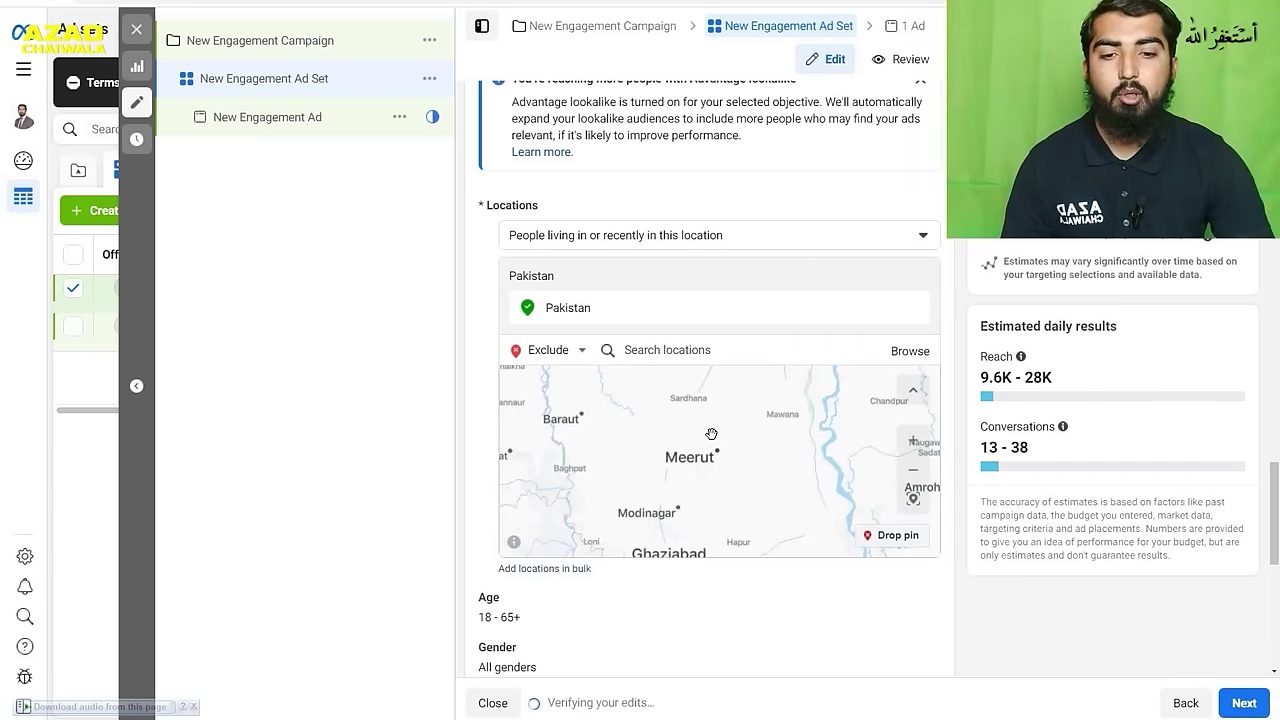
pyautogui.scroll(-1, 711, 444)
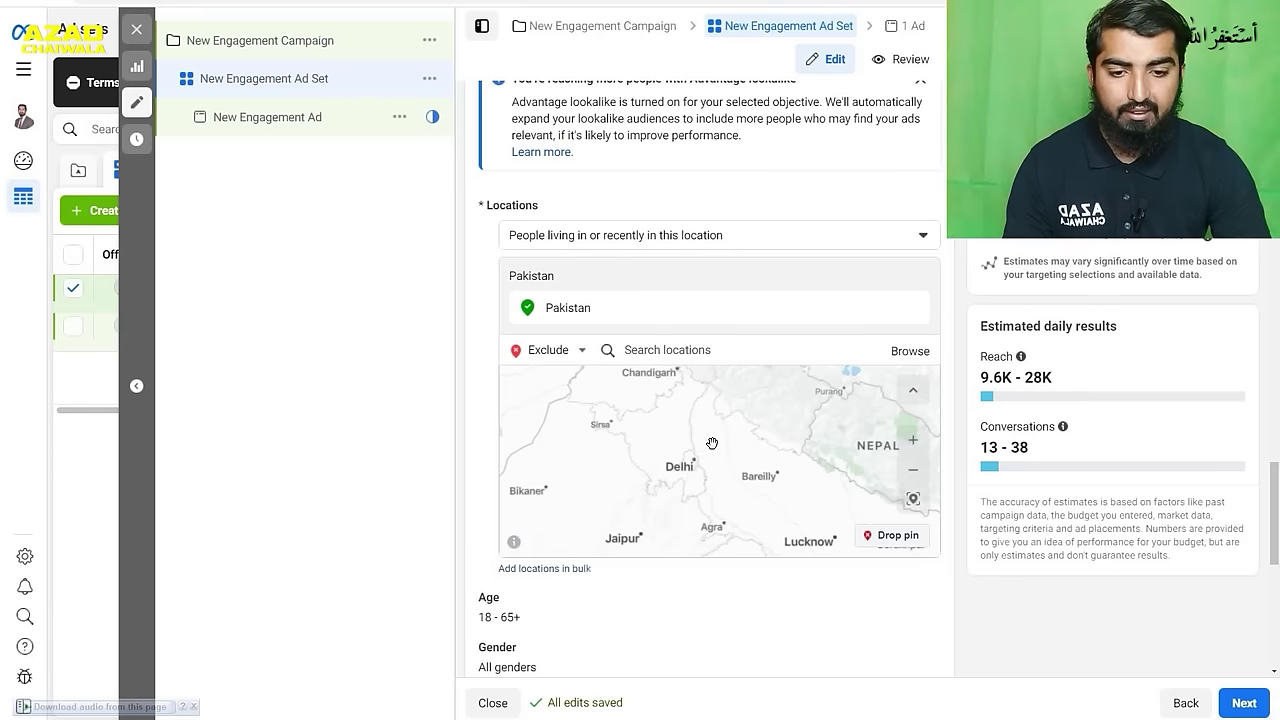
pyautogui.scroll(-2, 731, 455)
pyautogui.scroll(-2, 731, 455)
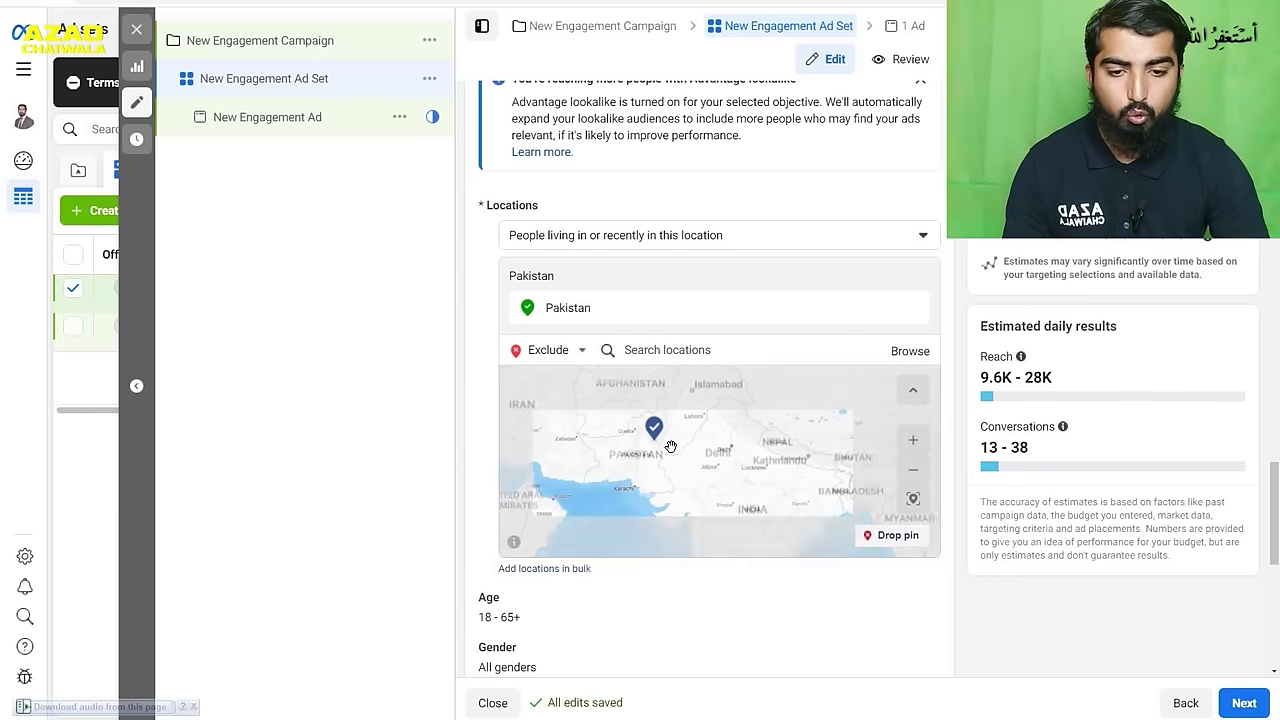
pyautogui.scroll(4, 699, 433)
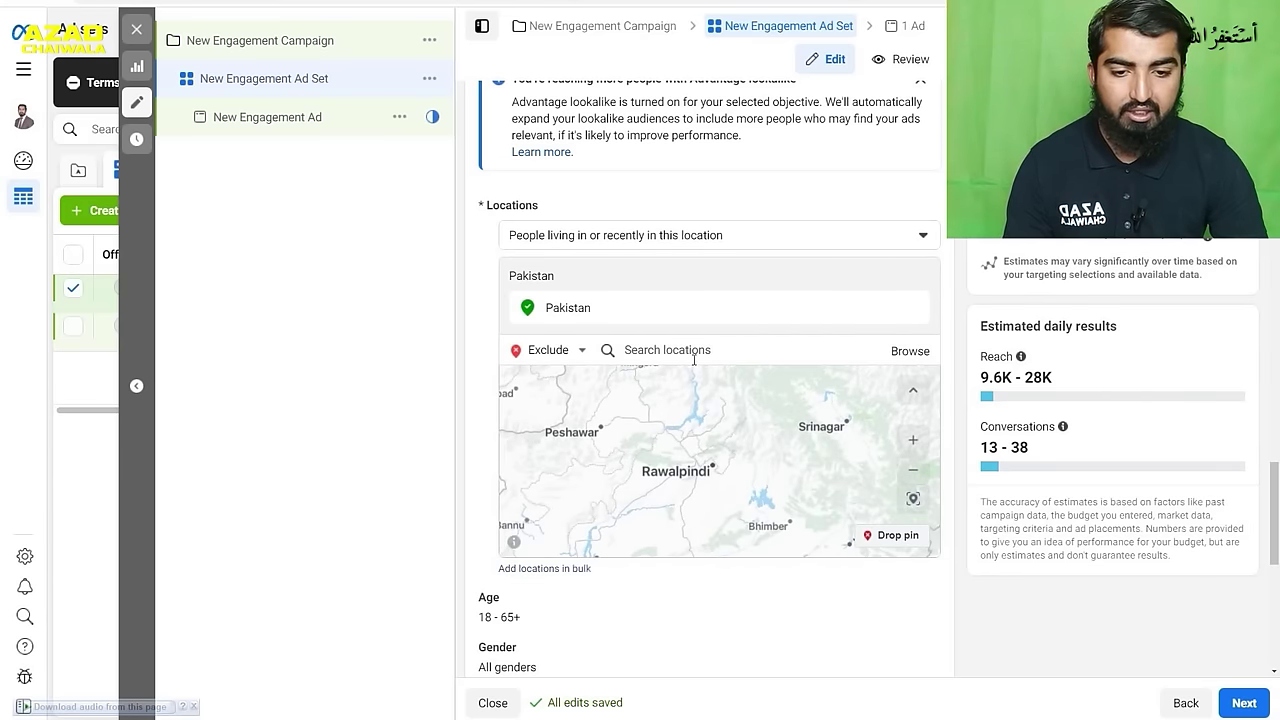
pyautogui.click(888, 539)
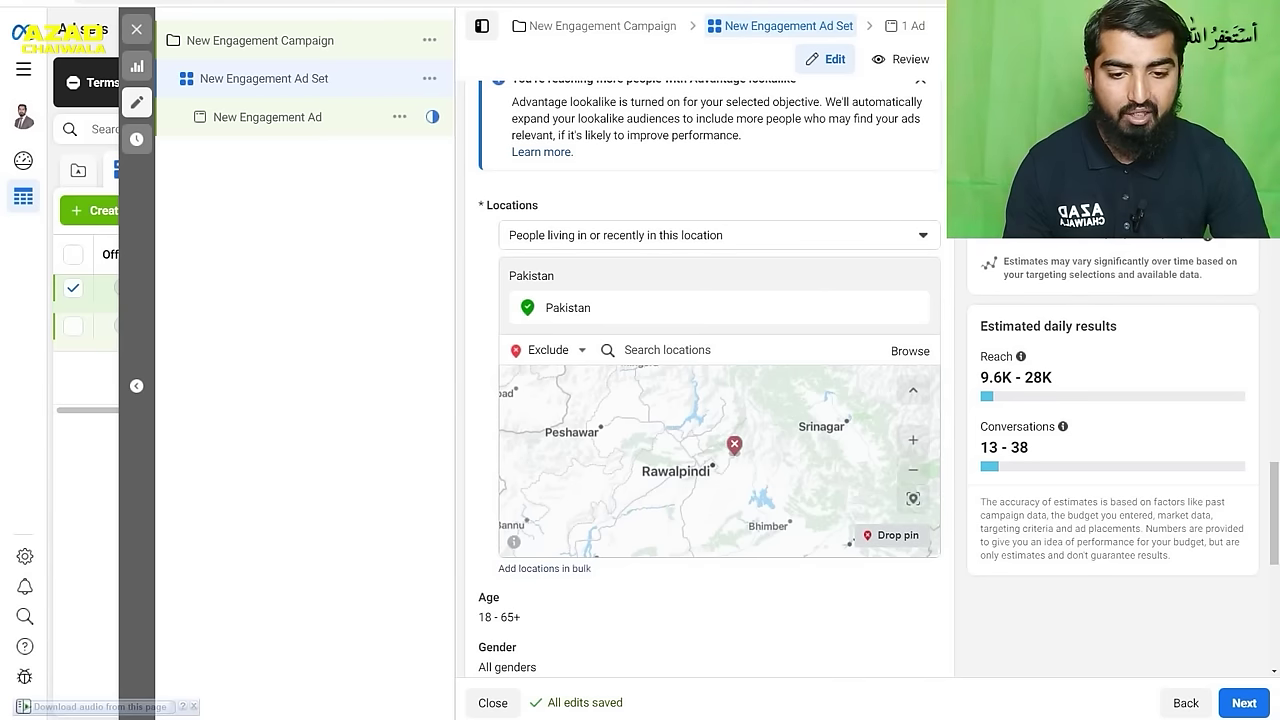
pyautogui.click(712, 462)
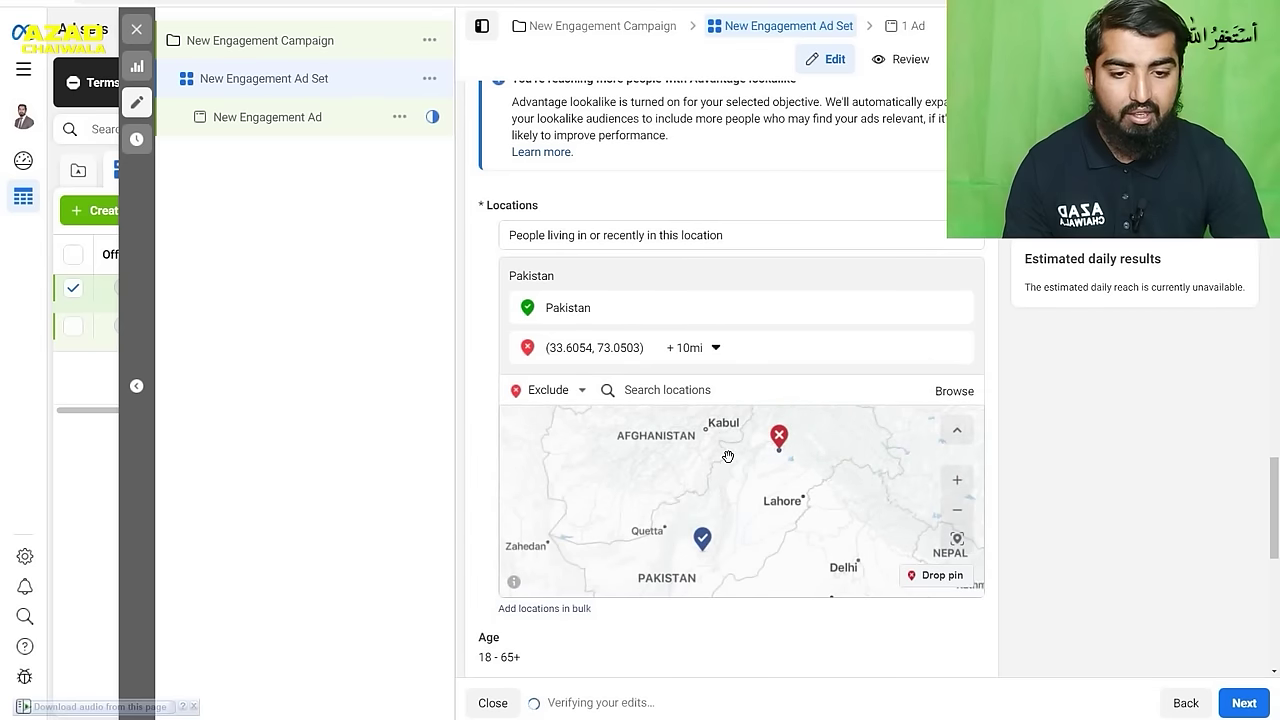
pyautogui.click(700, 348)
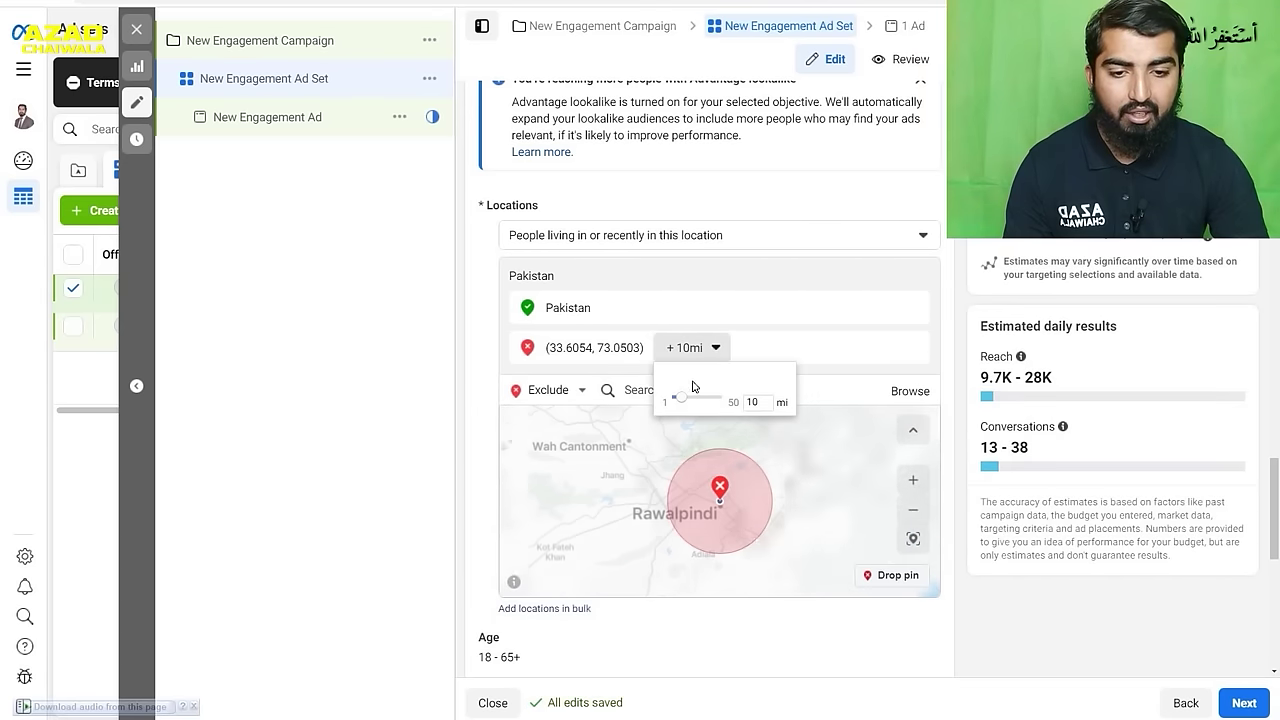
pyautogui.moveTo(684, 401); pyautogui.dragTo(720, 363)
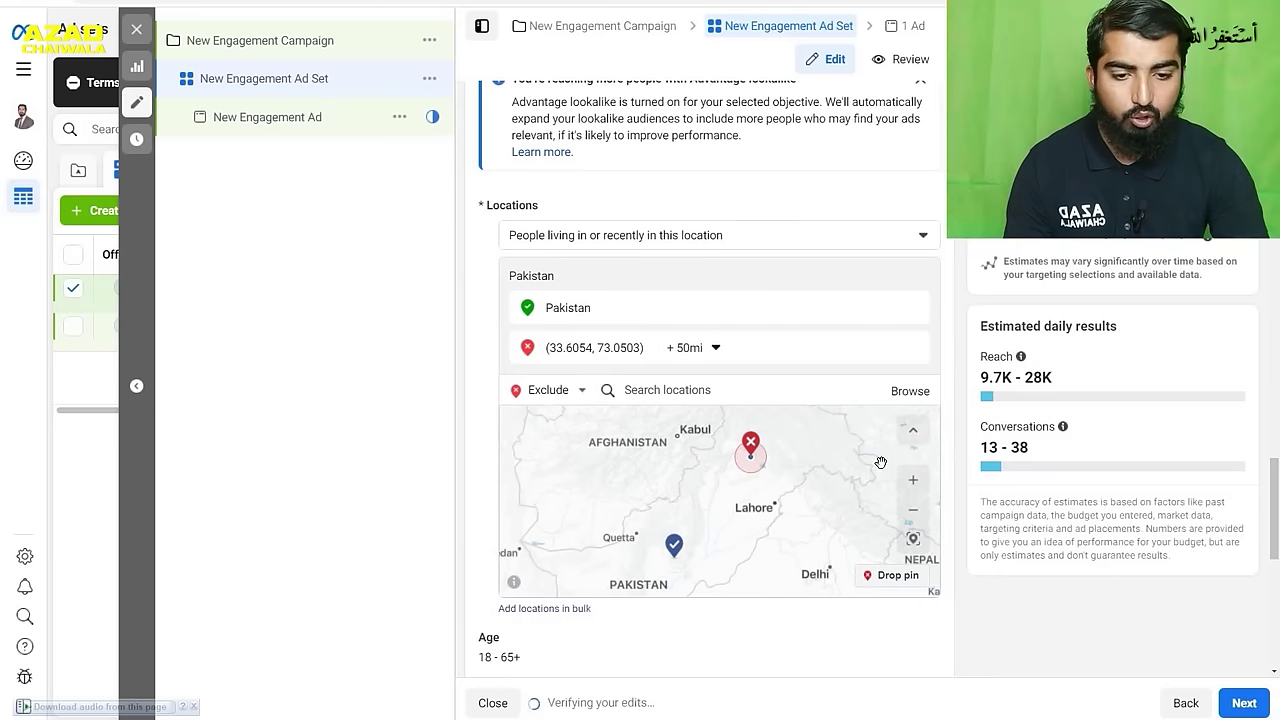
# - Exclude a second 50-mile pinned area near Lahore
pyautogui.click(897, 577)
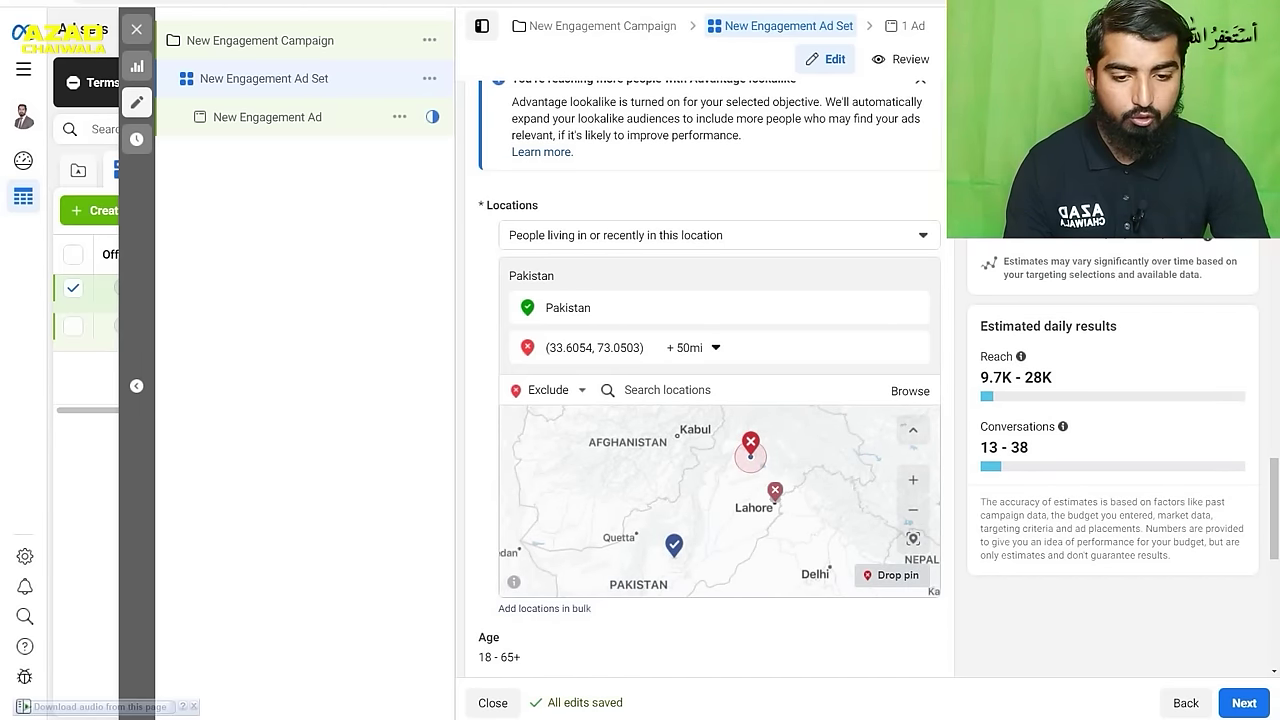
pyautogui.click(765, 503)
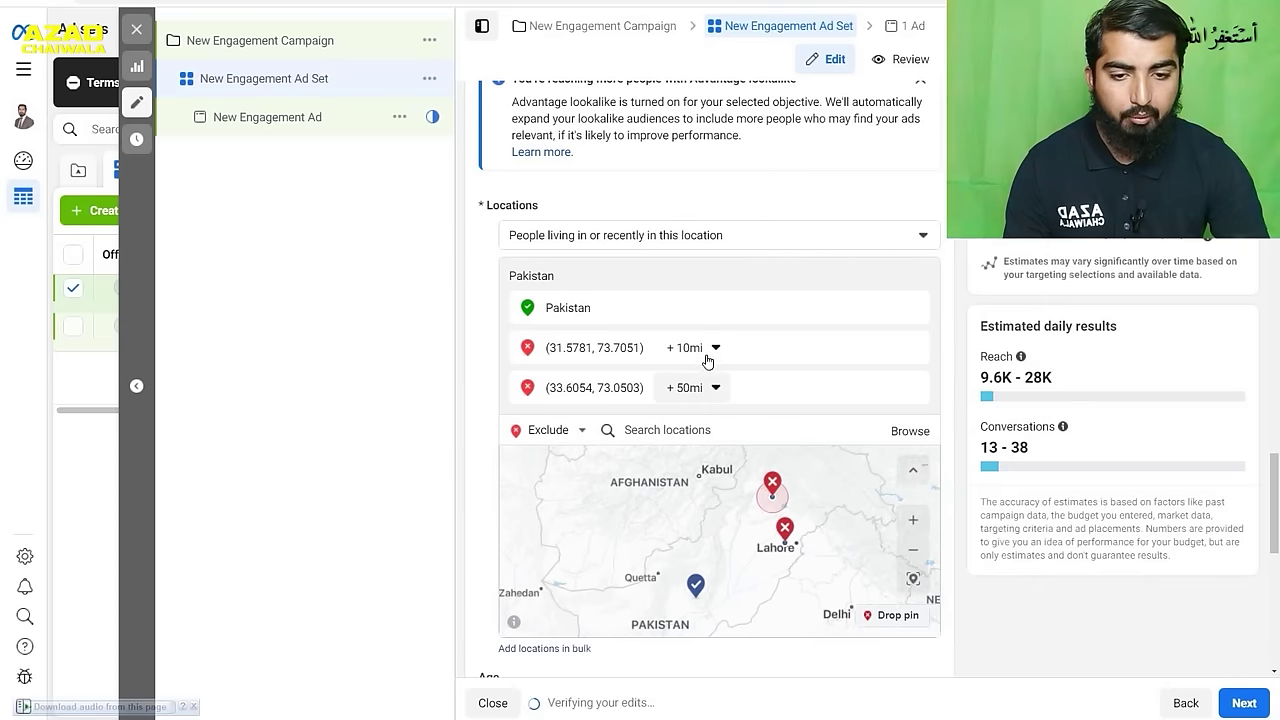
pyautogui.click(706, 352)
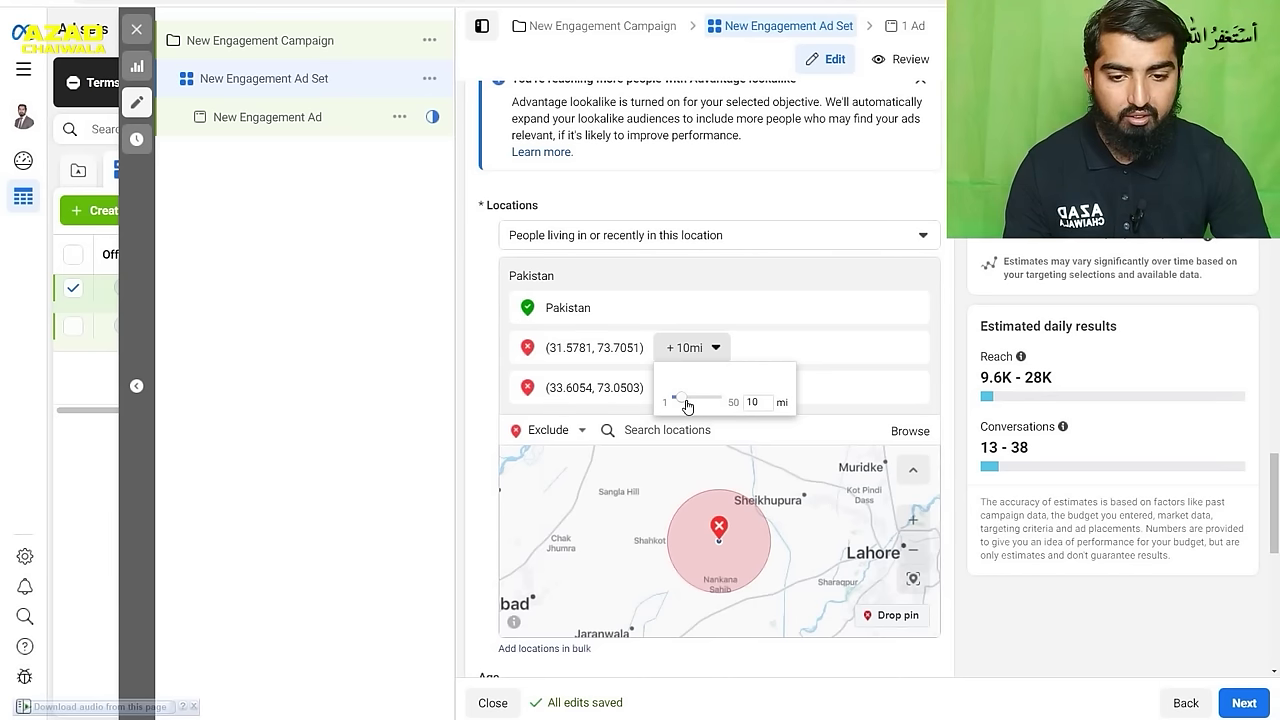
pyautogui.moveTo(686, 401); pyautogui.dragTo(739, 400)
pyautogui.click(786, 392)
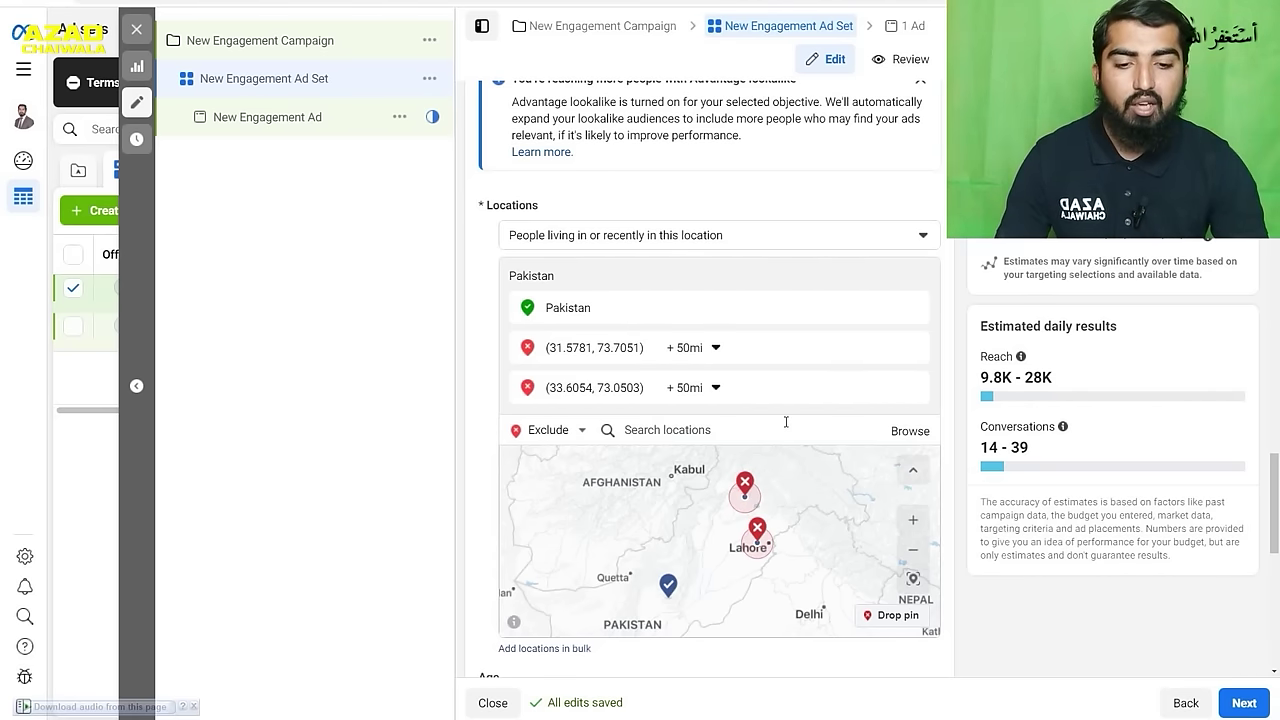
# - Delete the Rawalpindi excluded pin
pyautogui.click(747, 492)
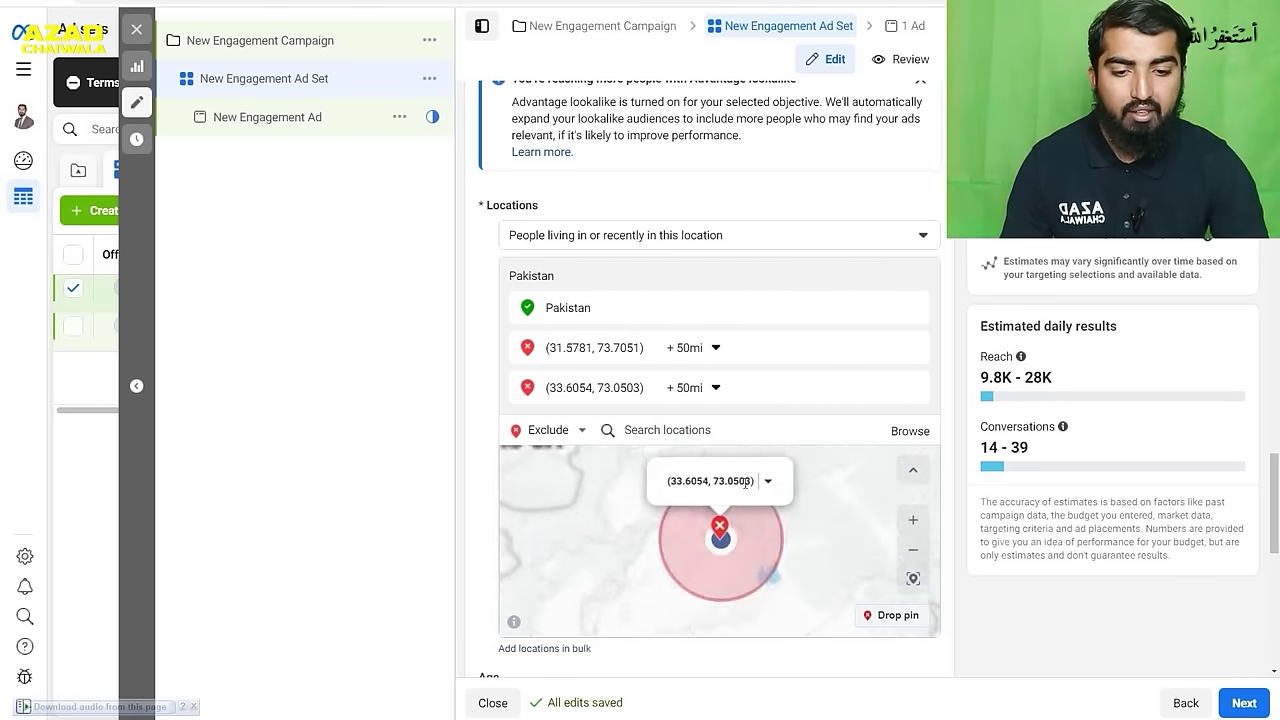
pyautogui.click(767, 483)
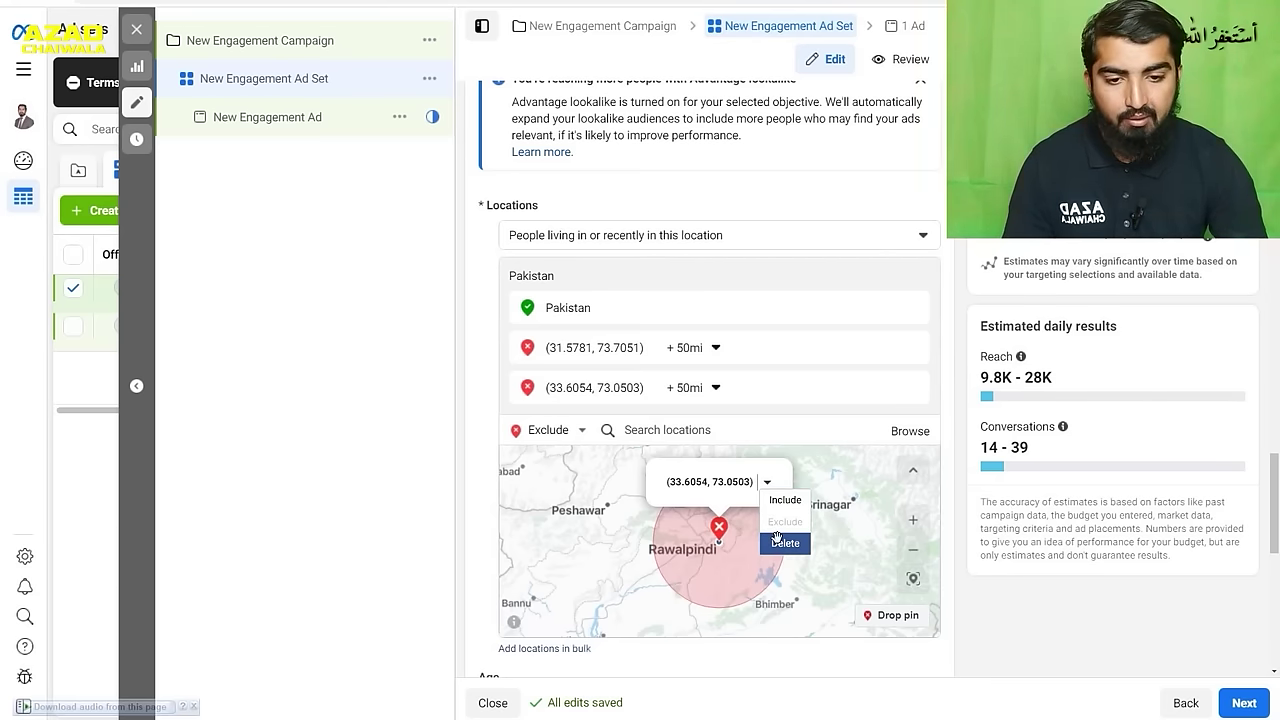
pyautogui.click(779, 545)
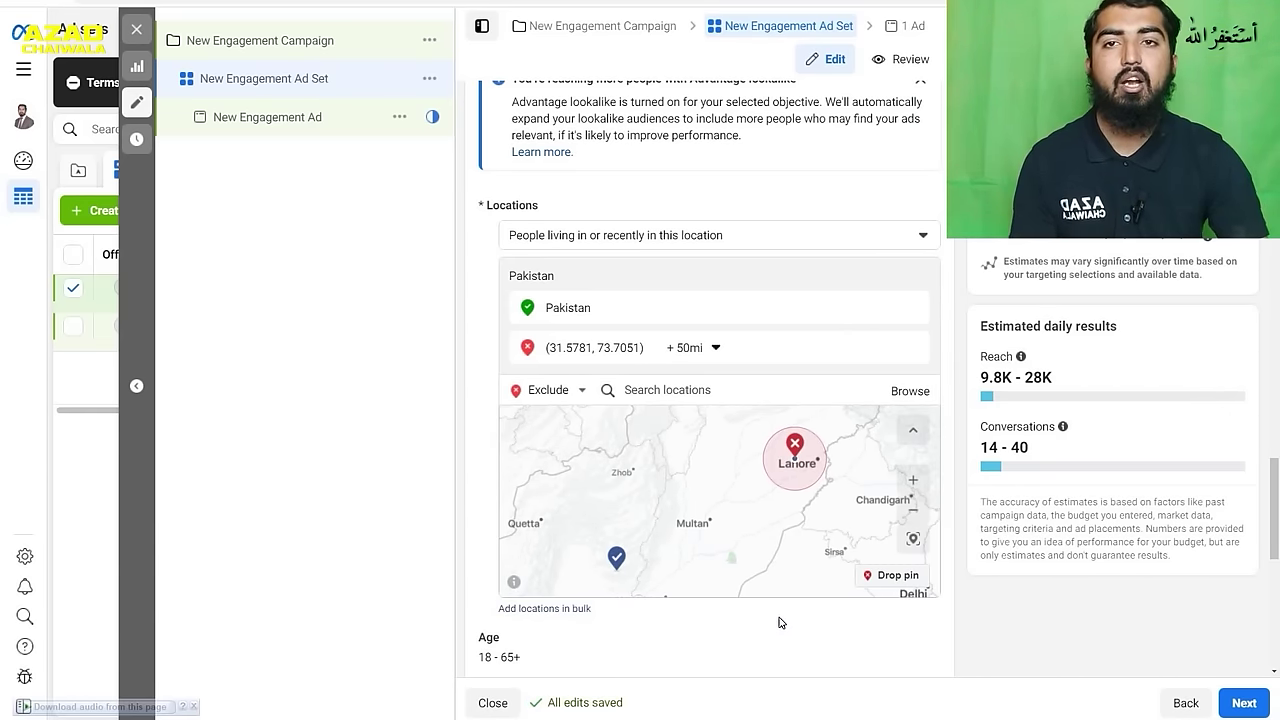
# - Keep the minimum age at 18 and set the maximum age to 30
pyautogui.scroll(-2, 779, 618)
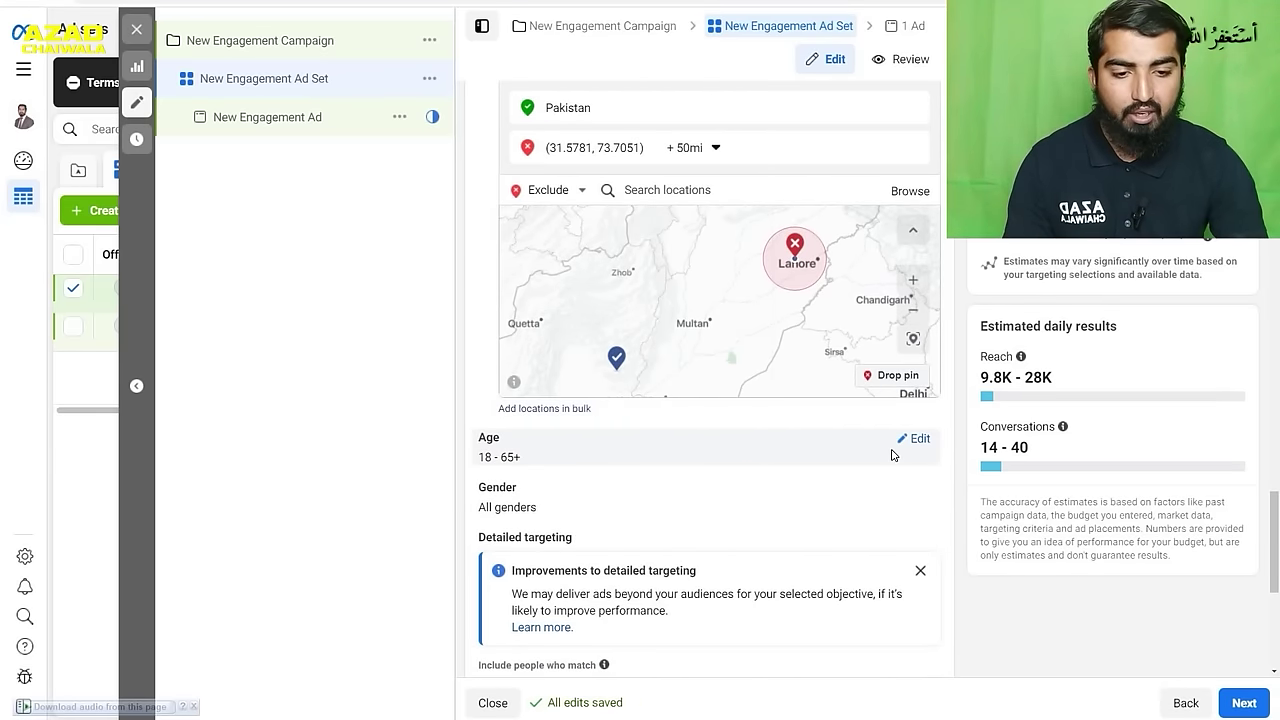
pyautogui.click(915, 439)
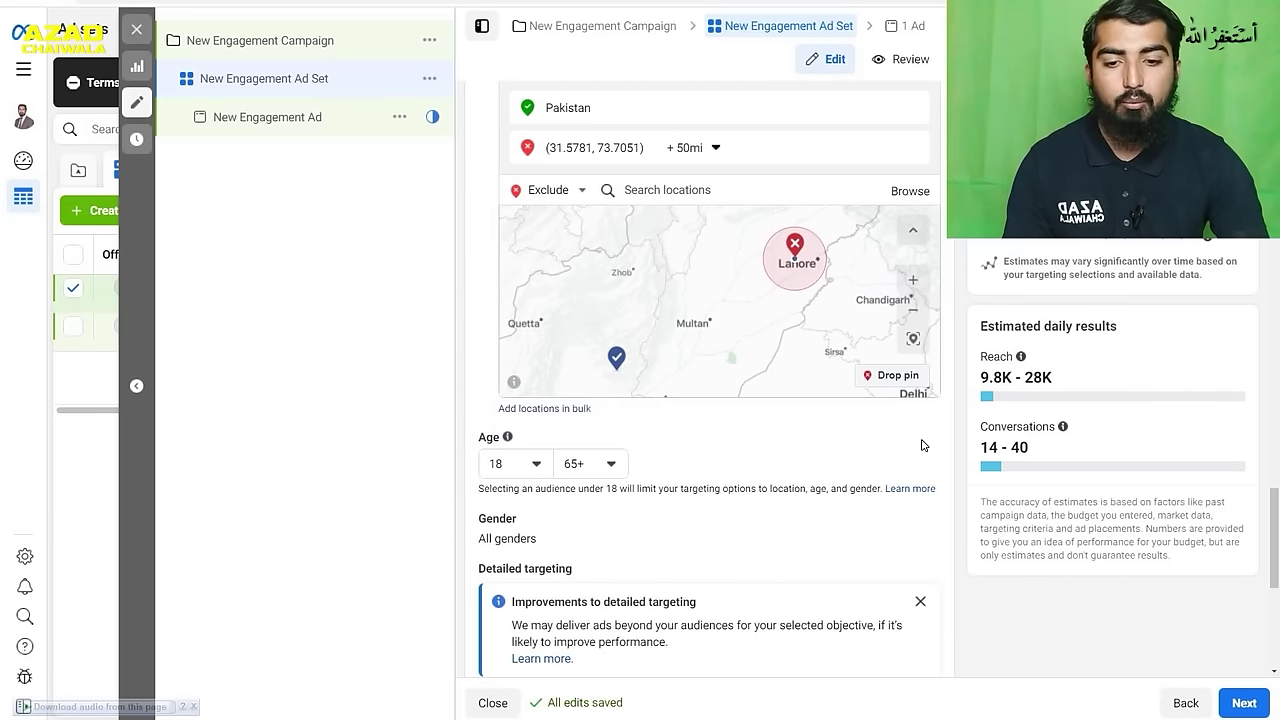
pyautogui.click(526, 474)
pyautogui.scroll(-3, 583, 591)
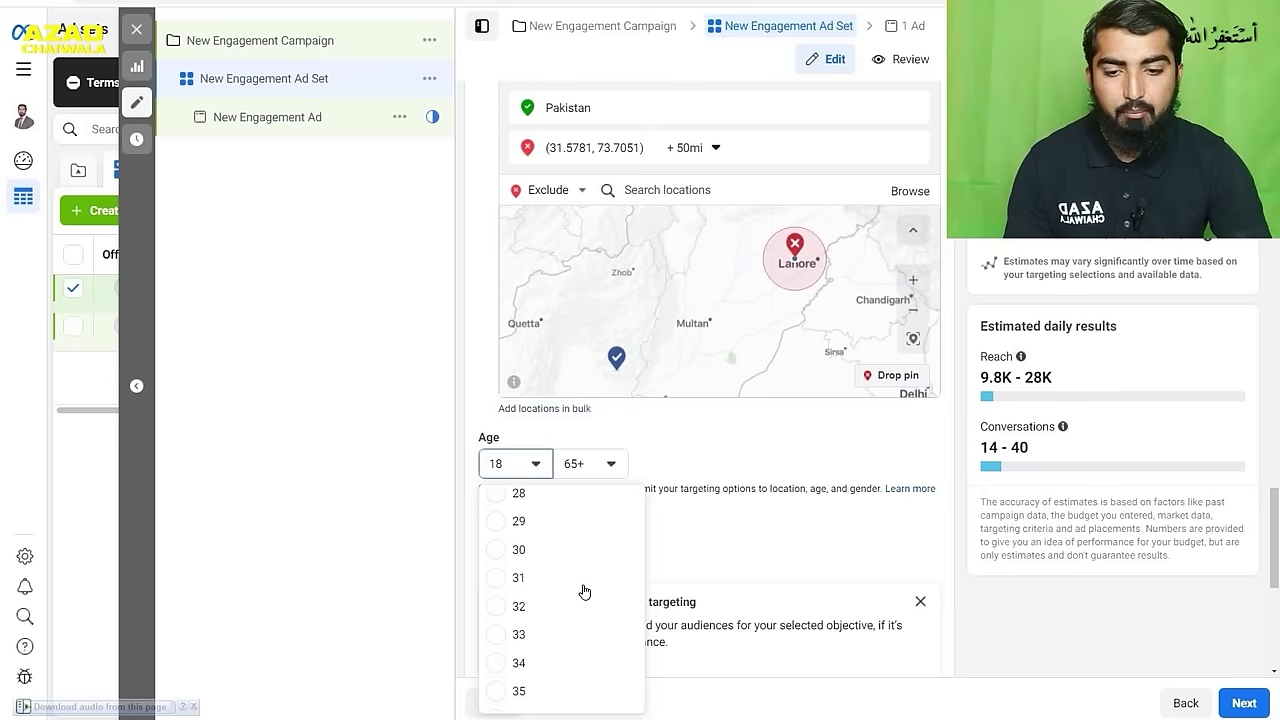
pyautogui.scroll(3, 578, 570)
pyautogui.click(606, 464)
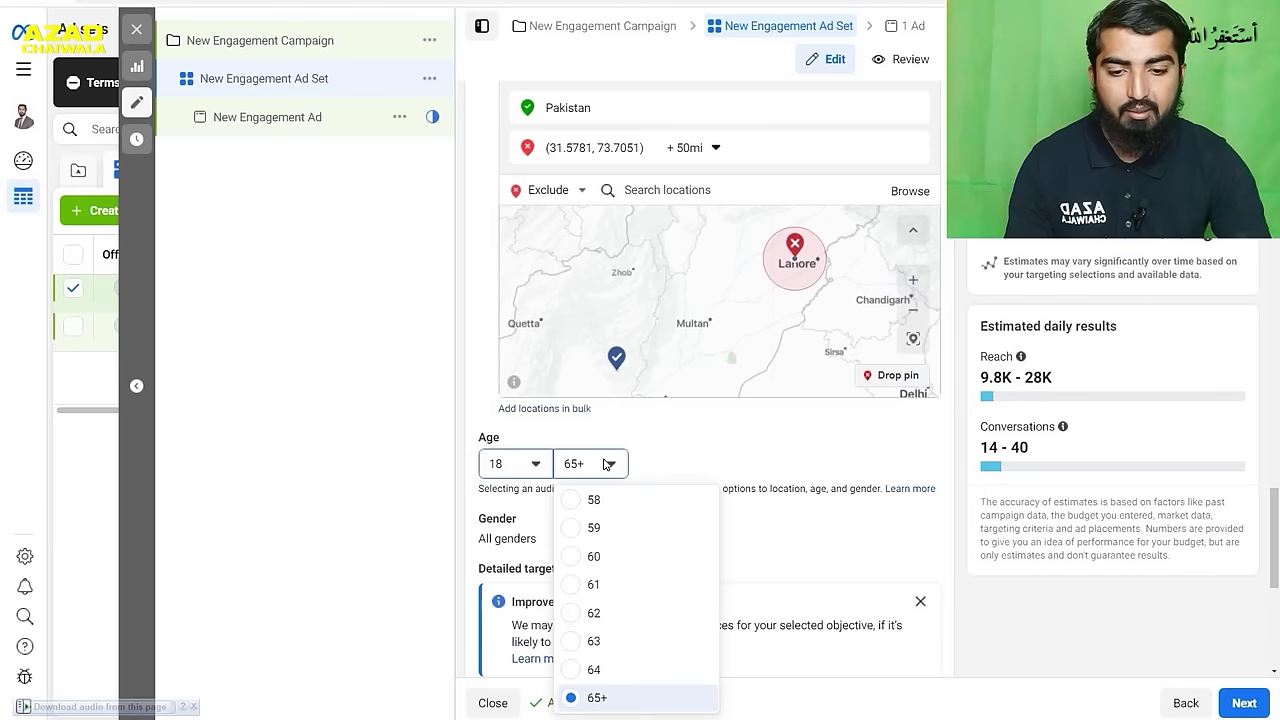
pyautogui.scroll(6, 660, 660)
pyautogui.scroll(6, 645, 640)
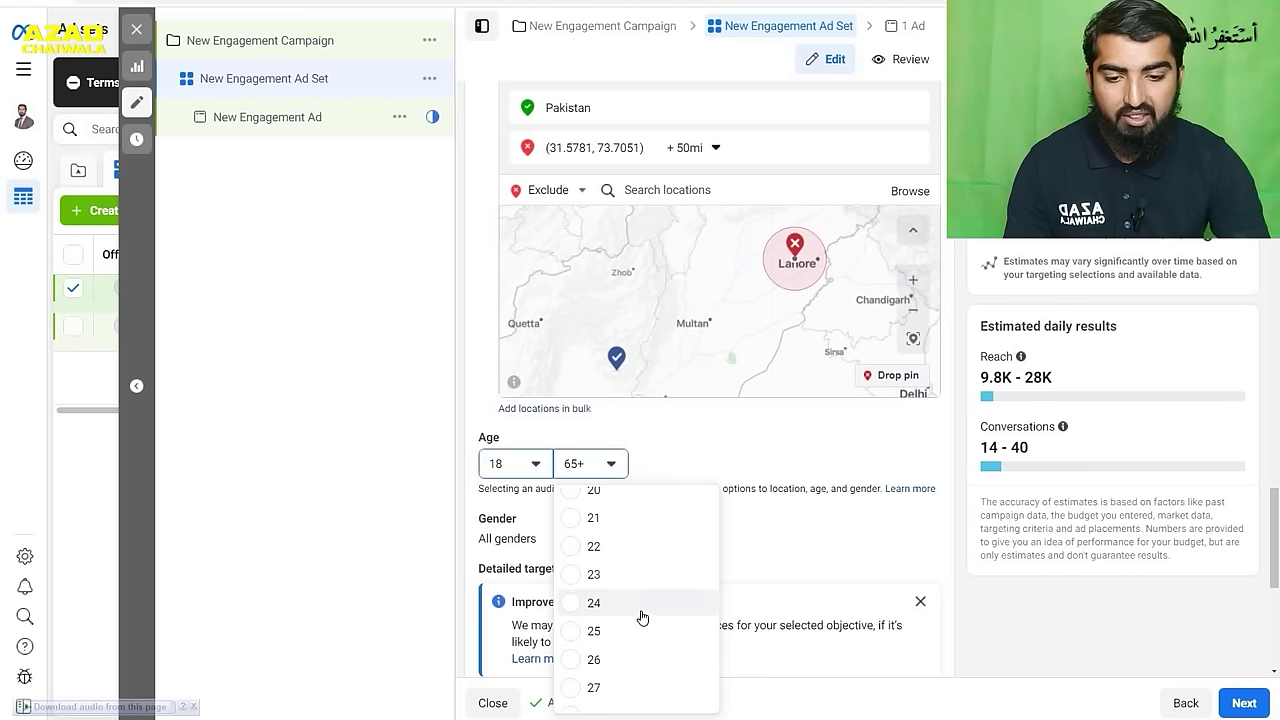
pyautogui.scroll(-2, 643, 598)
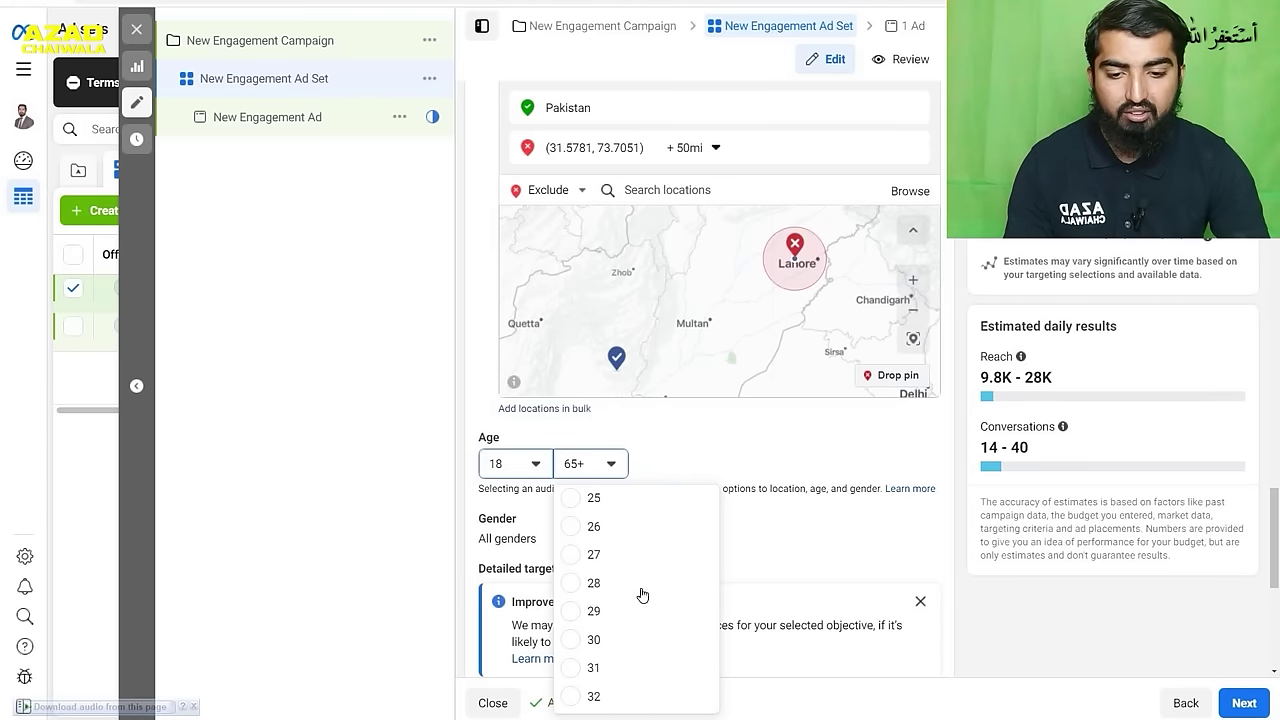
pyautogui.click(629, 645)
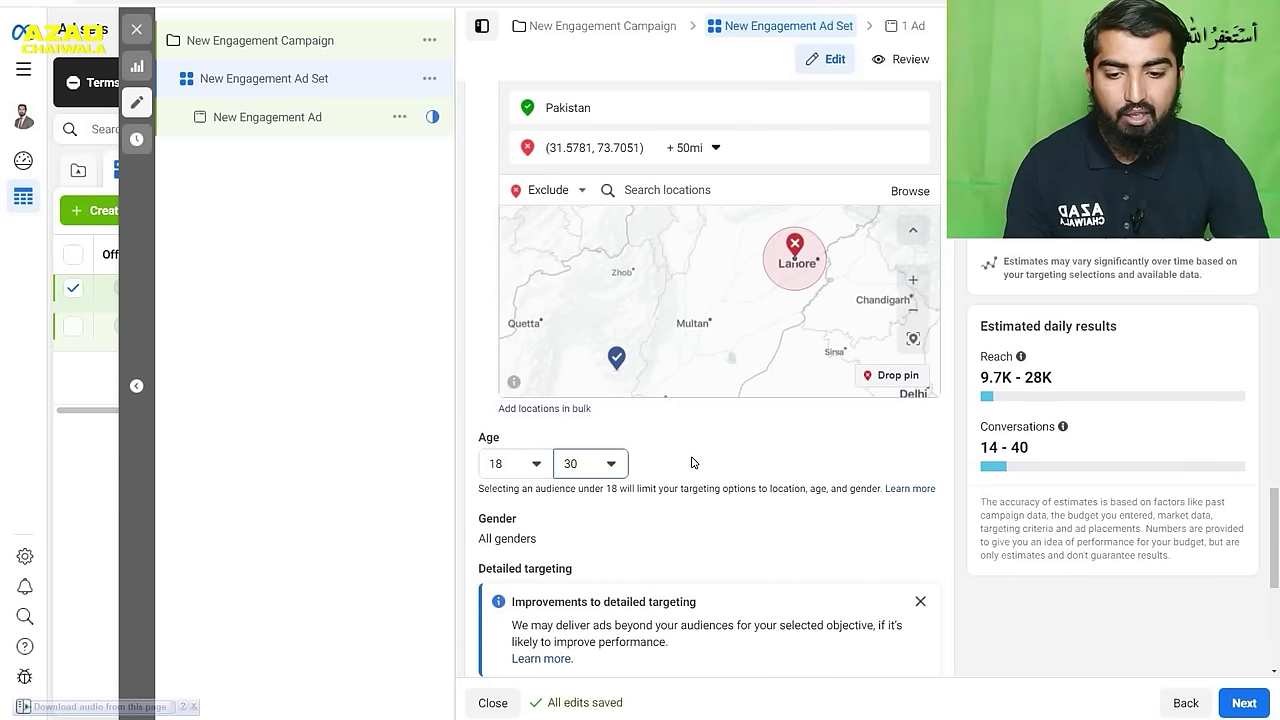
pyautogui.scroll(-2, 692, 458)
pyautogui.moveTo(686, 405)
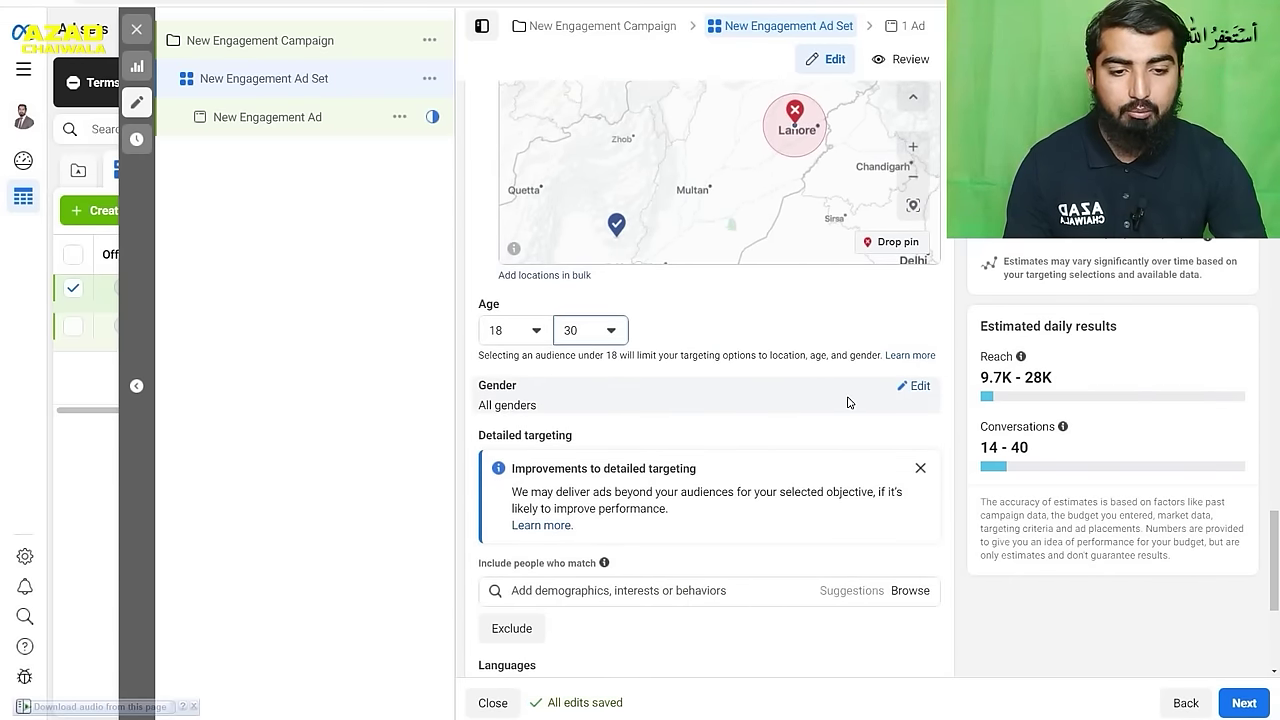
# - Switch gender targeting from Men to All, then scroll toward Detailed targeting
pyautogui.click(906, 391)
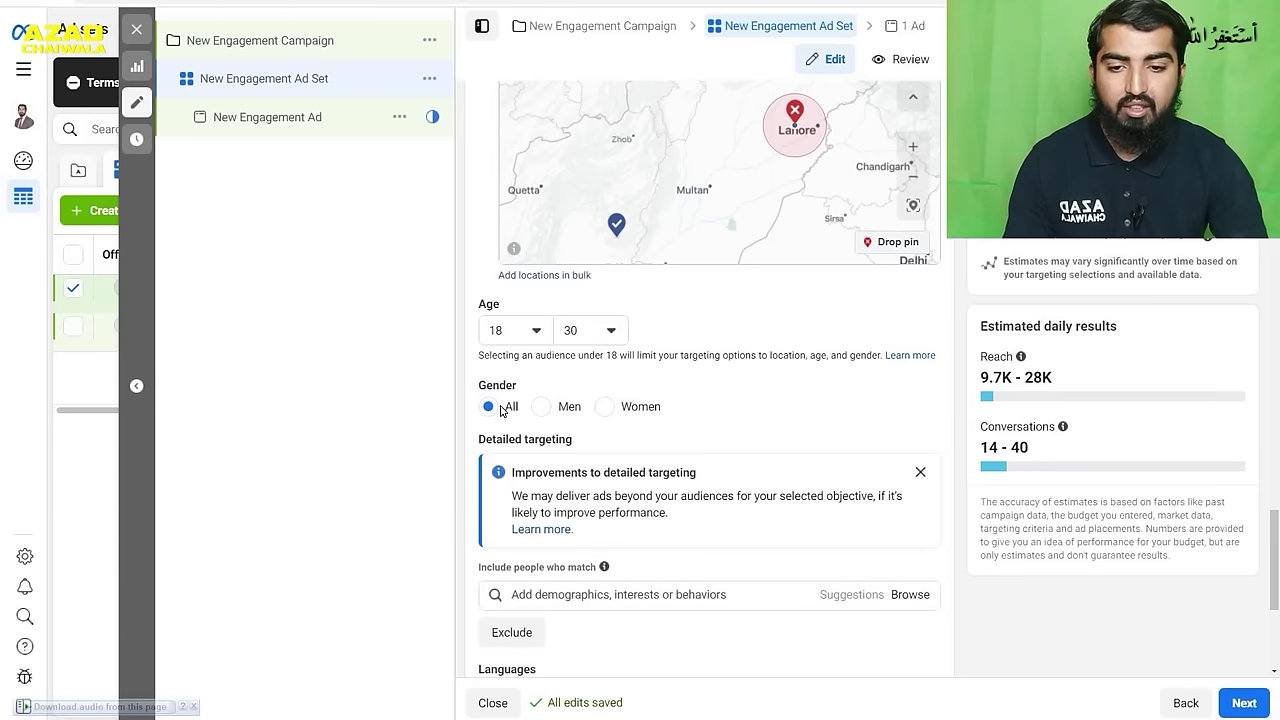
pyautogui.click(545, 408)
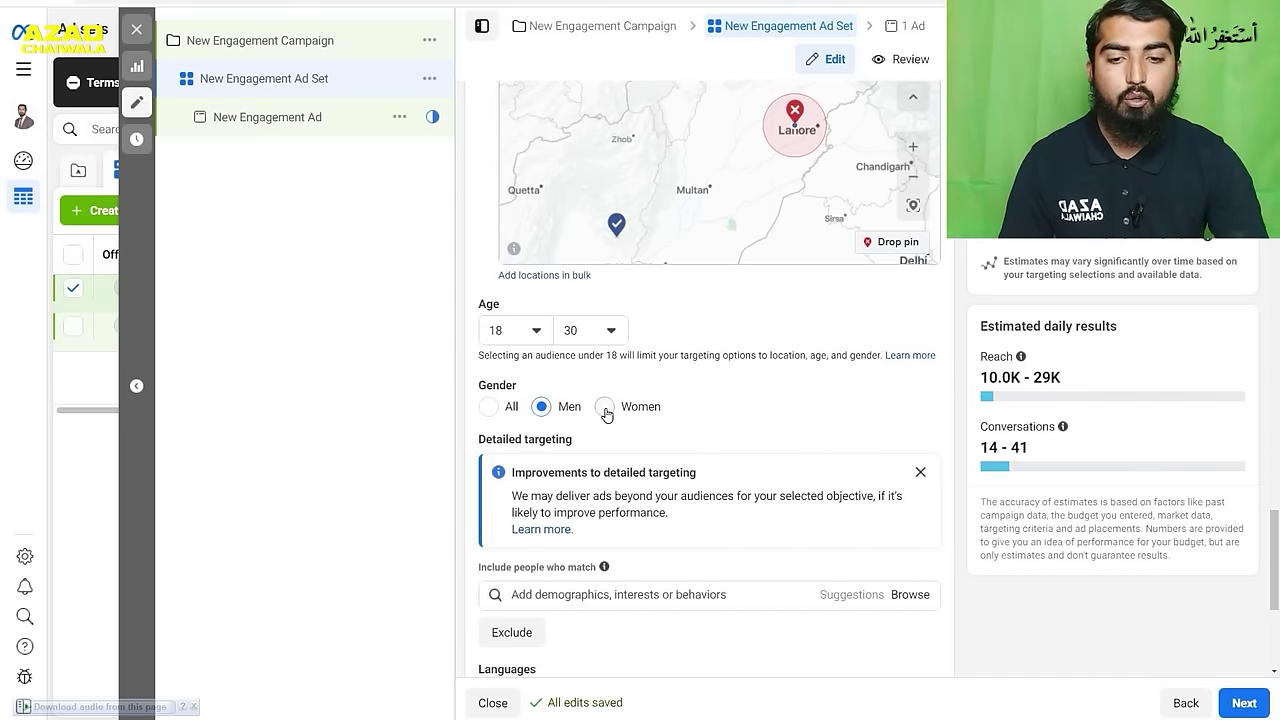
pyautogui.click(605, 408)
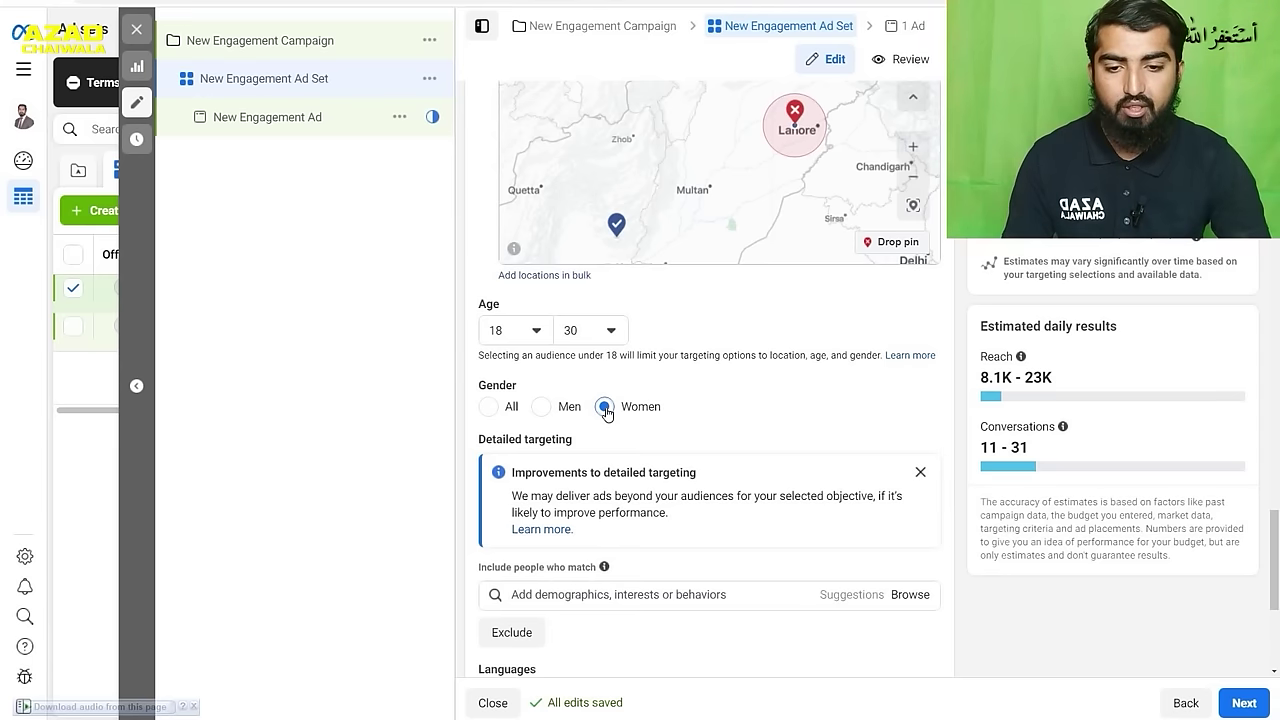
pyautogui.click(560, 411)
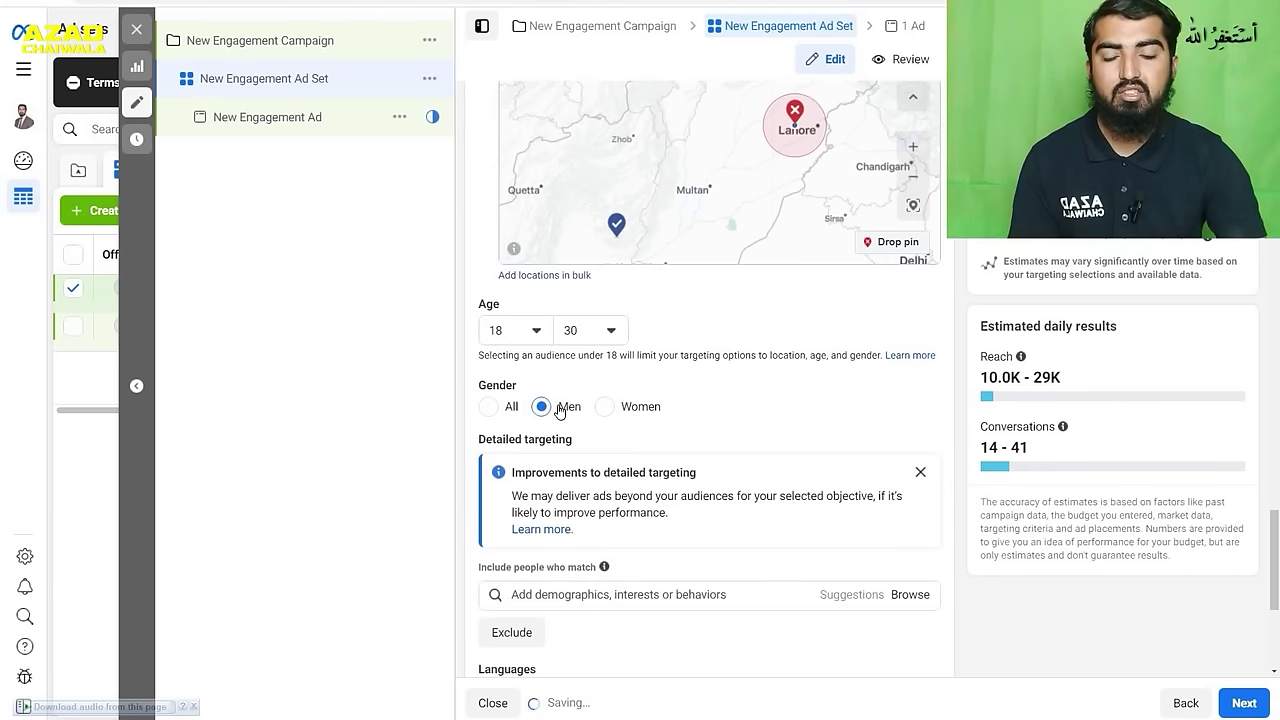
pyautogui.click(491, 410)
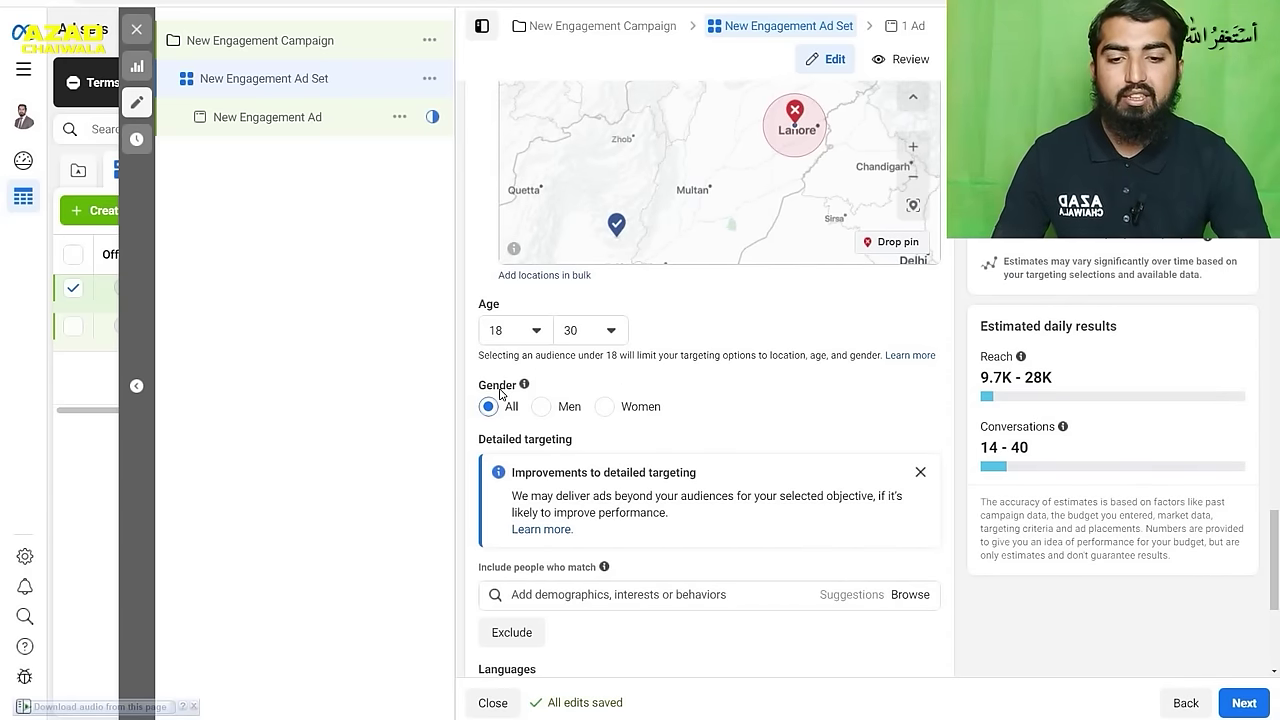
pyautogui.moveTo(580, 439)
pyautogui.scroll(-2, 753, 412)
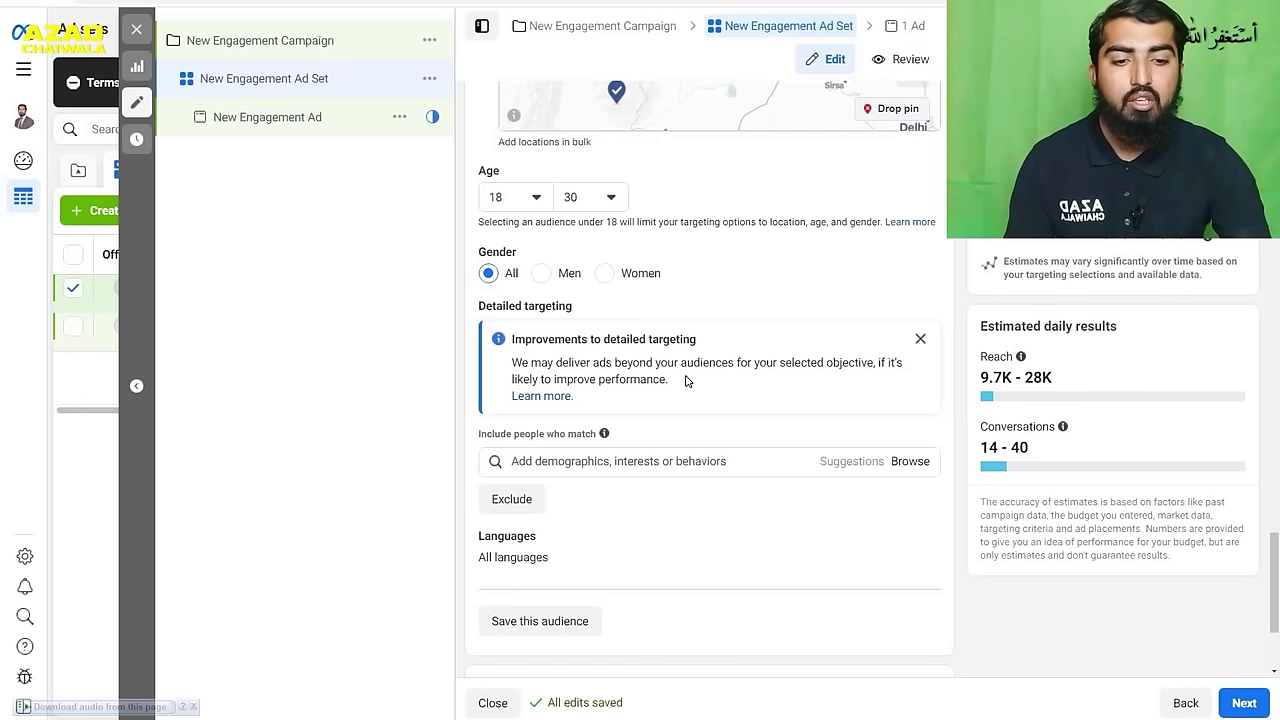
pyautogui.scroll(-1, 686, 381)
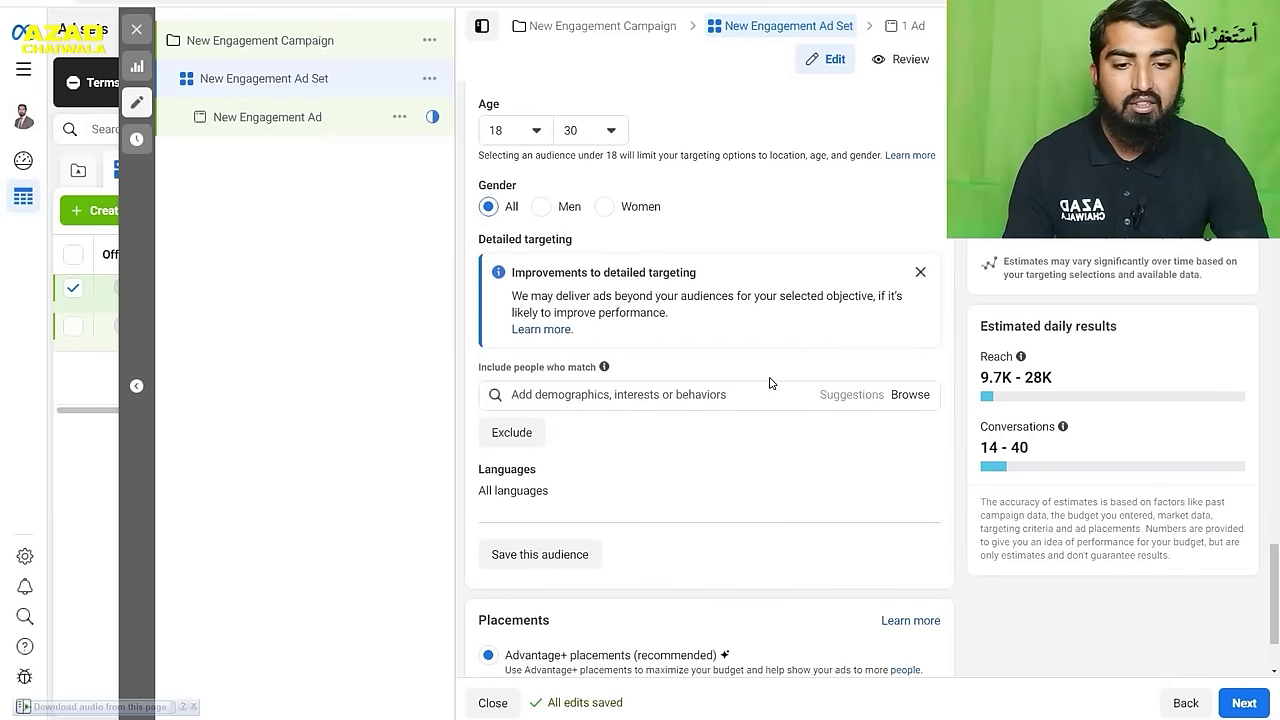
# - Search 'freelancing' in detailed targeting, fix the spelling, and add Freelancer (careers)
pyautogui.click(690, 396)
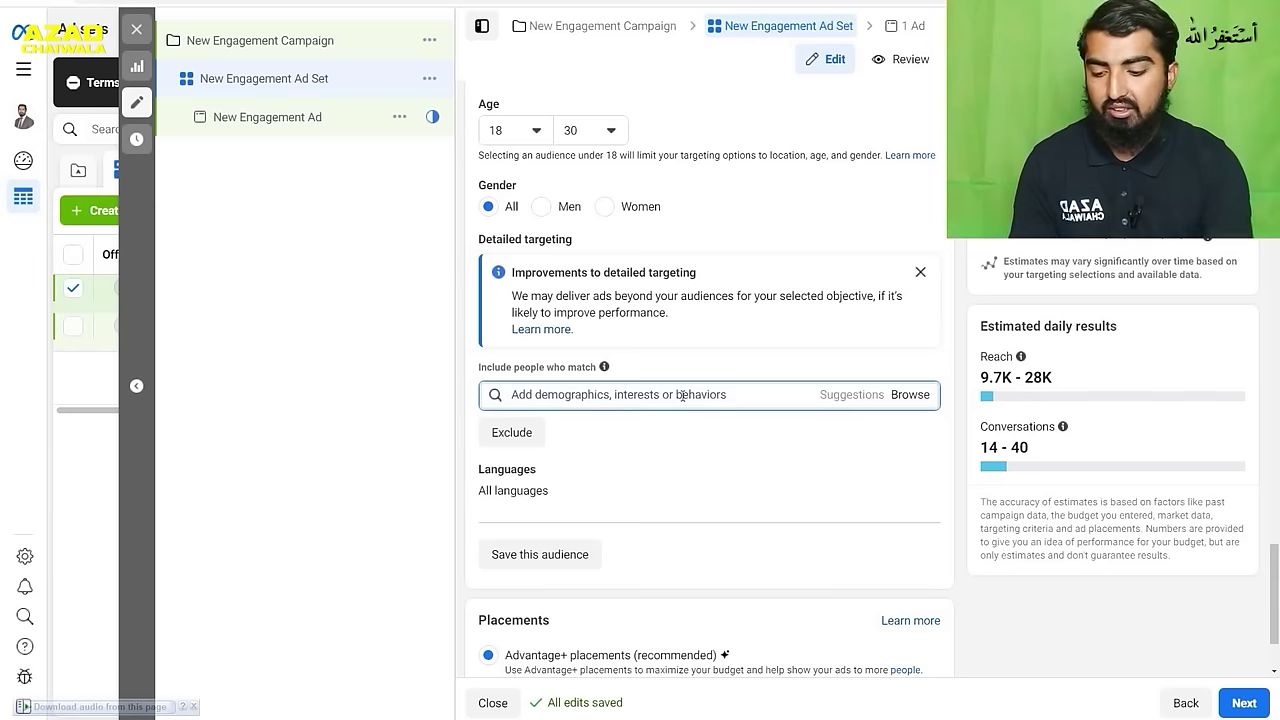
pyautogui.write('frellancing')
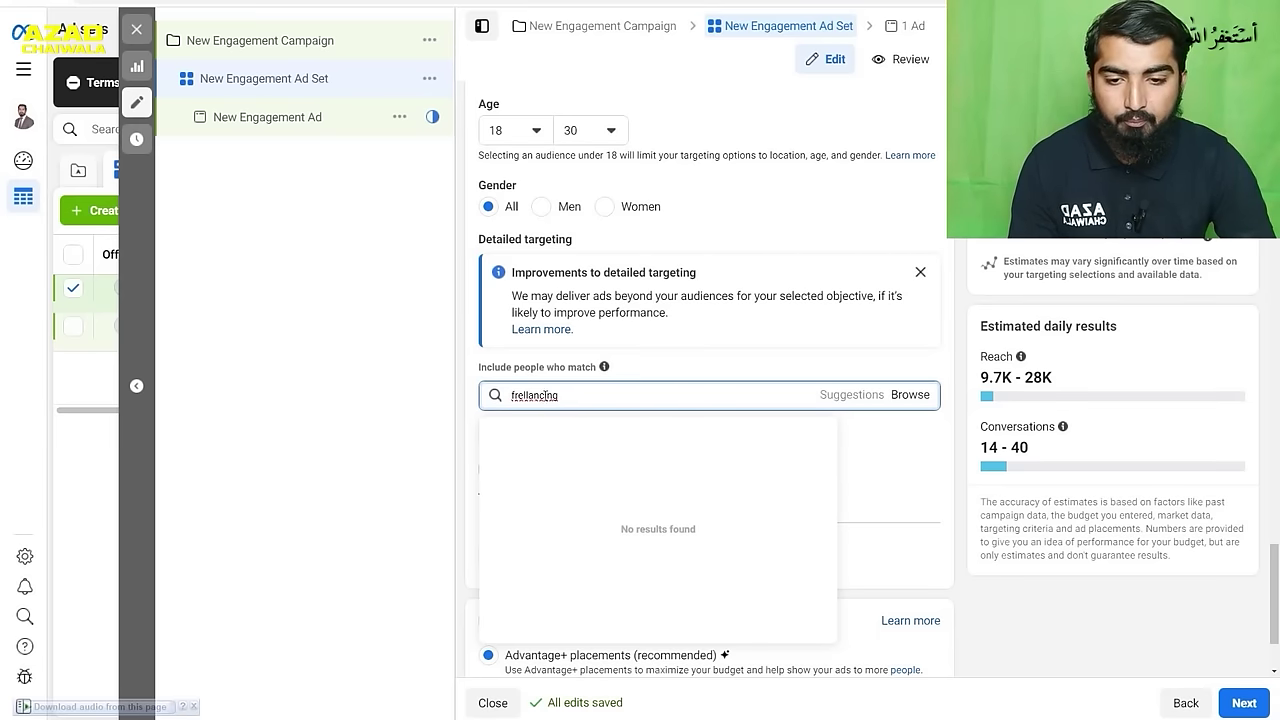
pyautogui.doubleClick(525, 398)
pyautogui.click(533, 398)
pyautogui.doubleClick(525, 397)
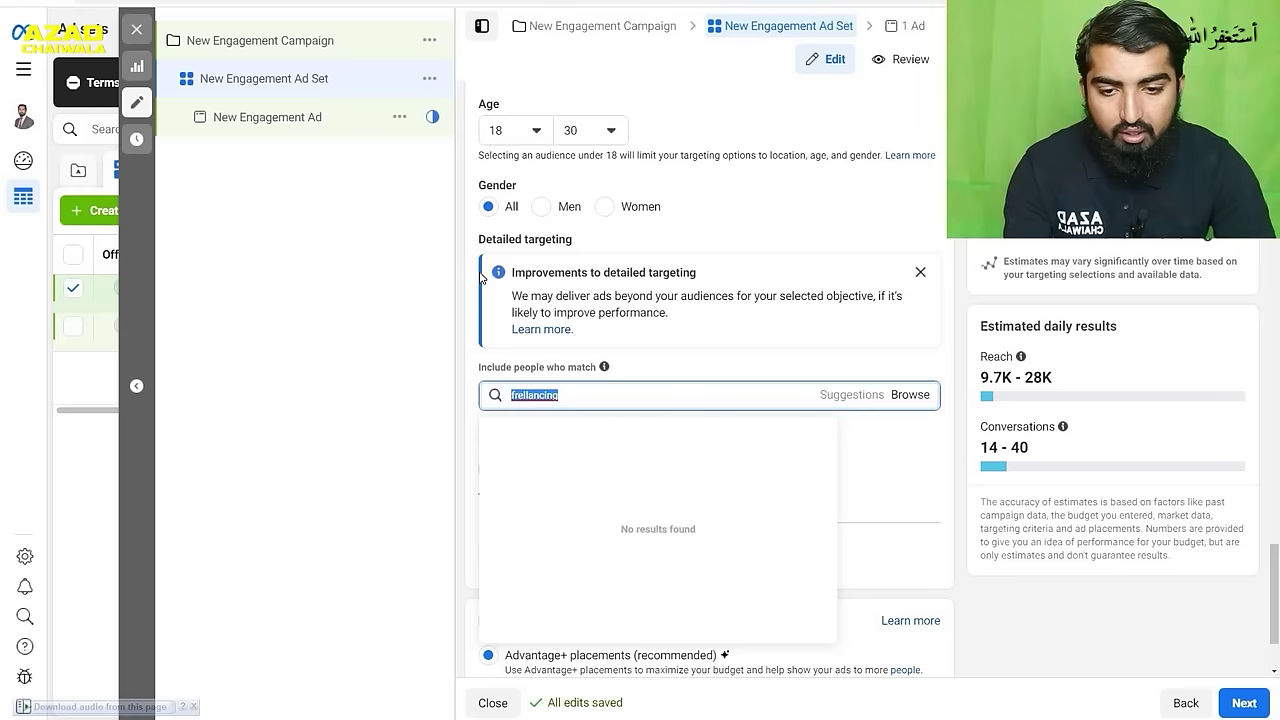
pyautogui.click(649, 396)
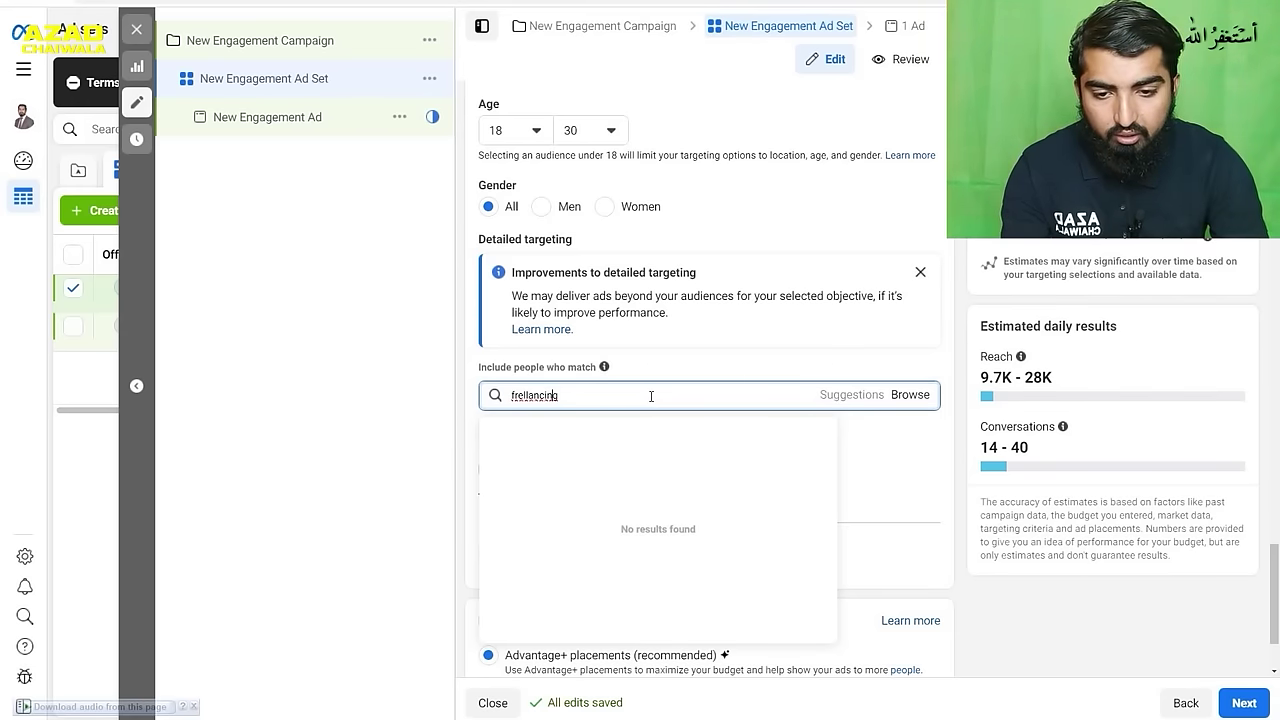
pyautogui.press('BackSpace')
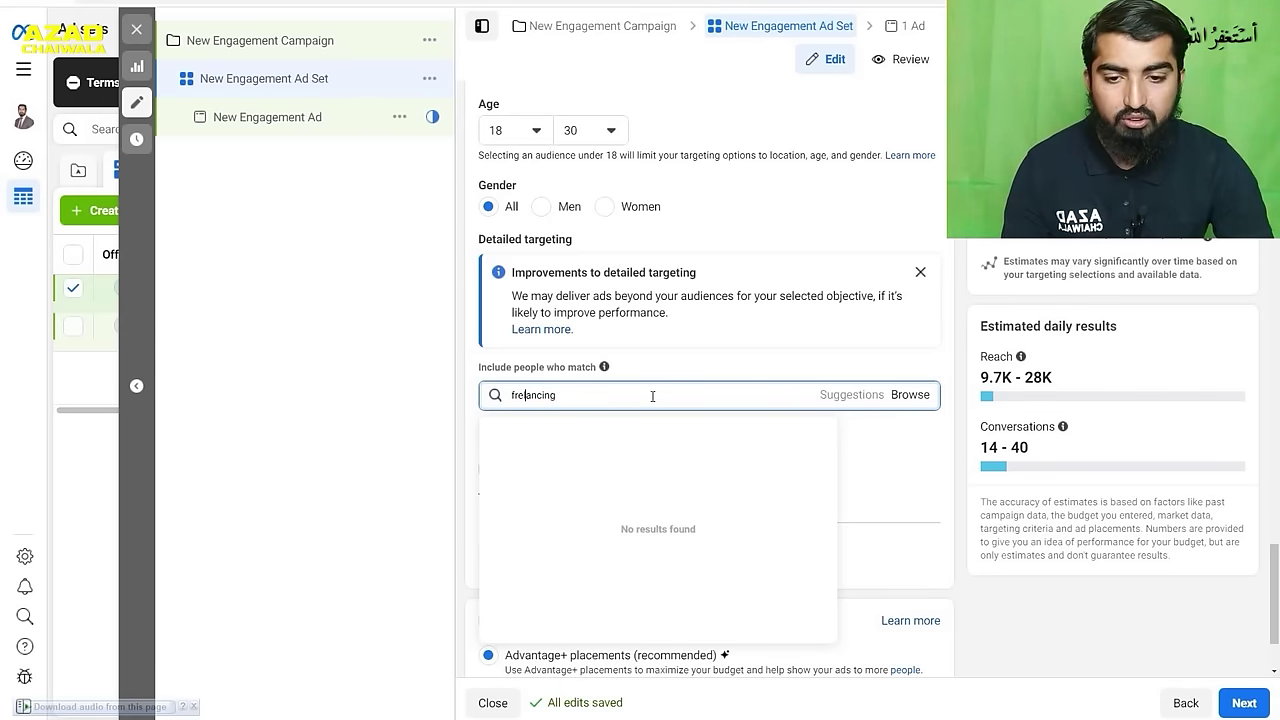
pyautogui.doubleClick(652, 396)
pyautogui.click(652, 396)
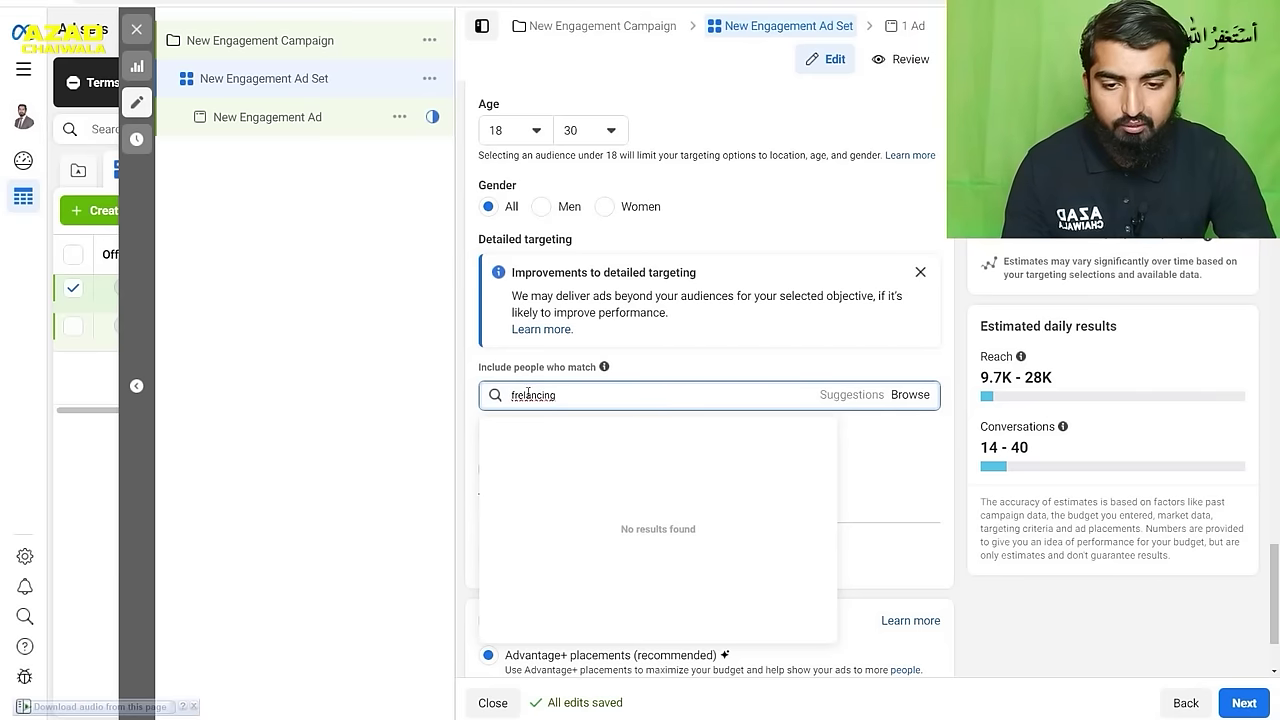
pyautogui.doubleClick(527, 396)
pyautogui.click(521, 396)
pyautogui.write('e')
pyautogui.doubleClick(611, 397)
pyautogui.click(611, 396)
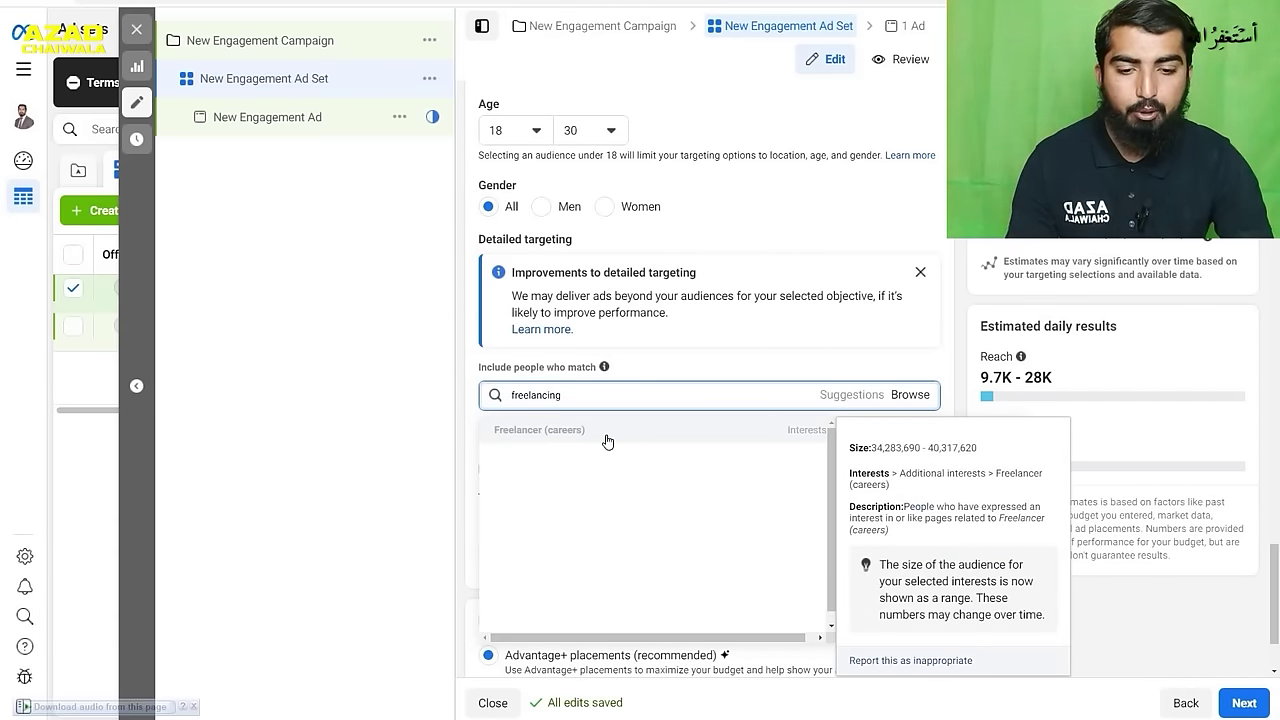
pyautogui.click(803, 434)
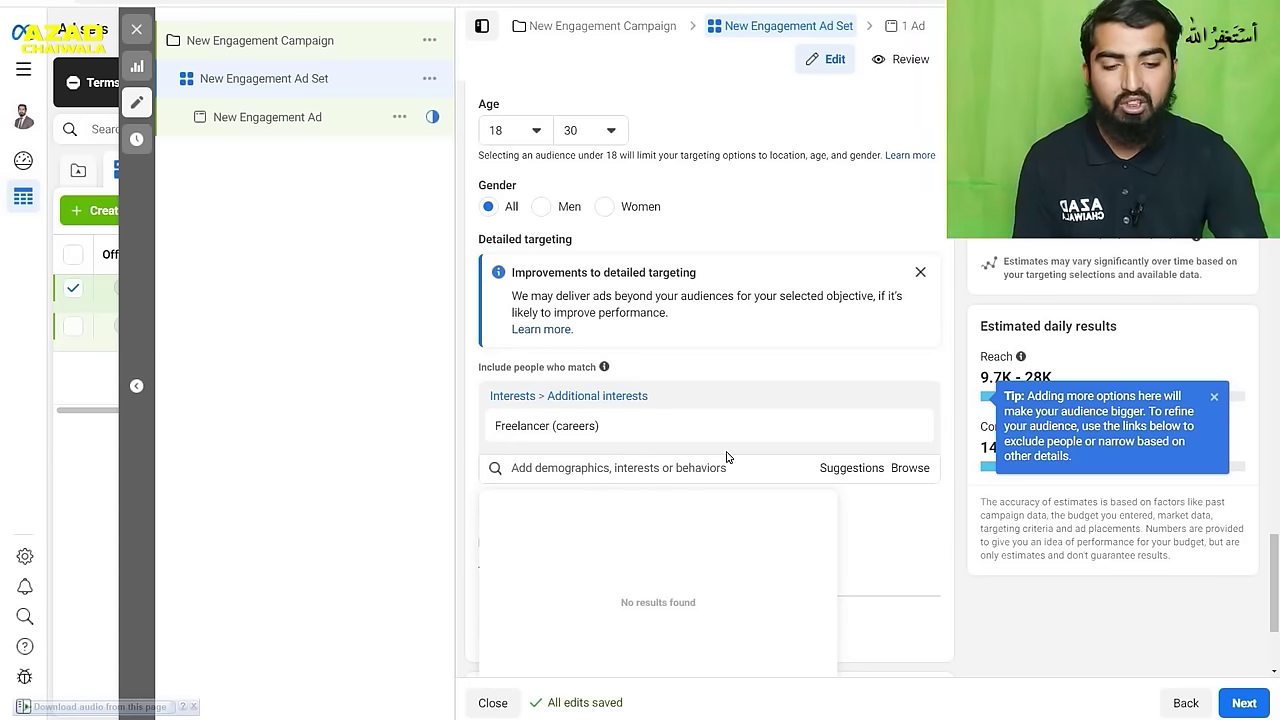
pyautogui.scroll(-1, 720, 450)
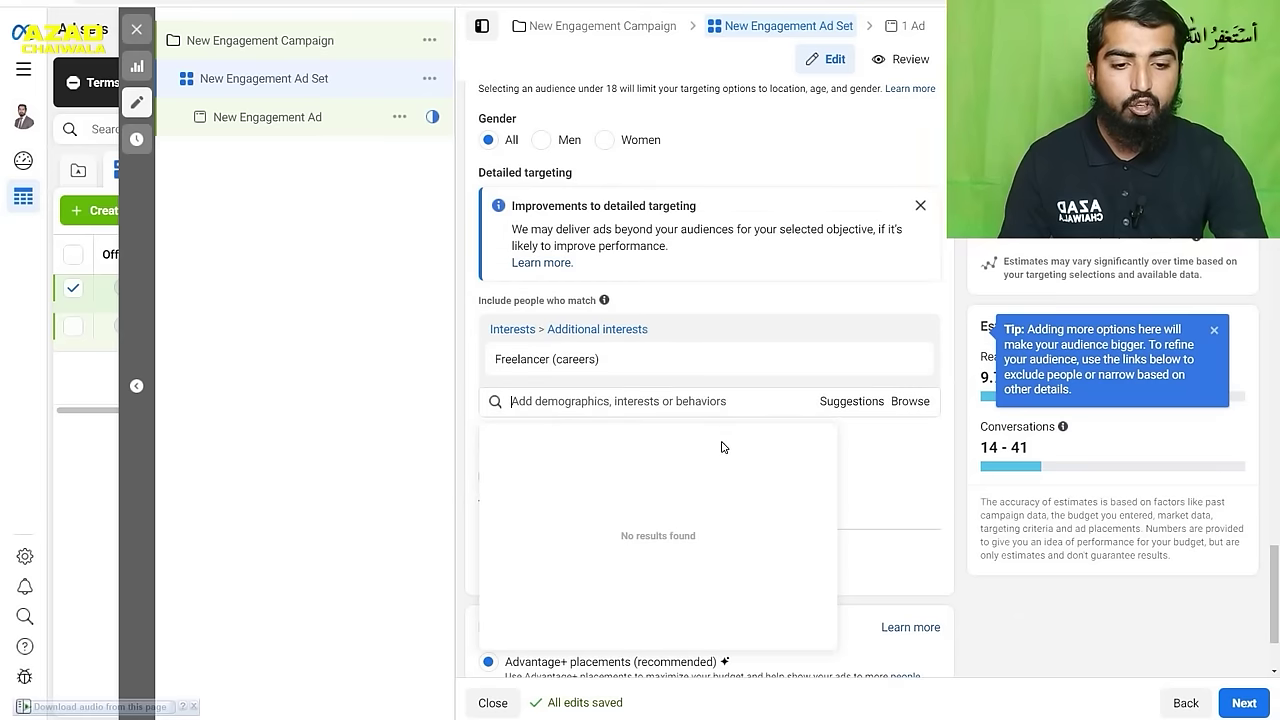
# - Browse Demographics, check Education > Schools, then expand Financial > Income brackets
pyautogui.click(908, 401)
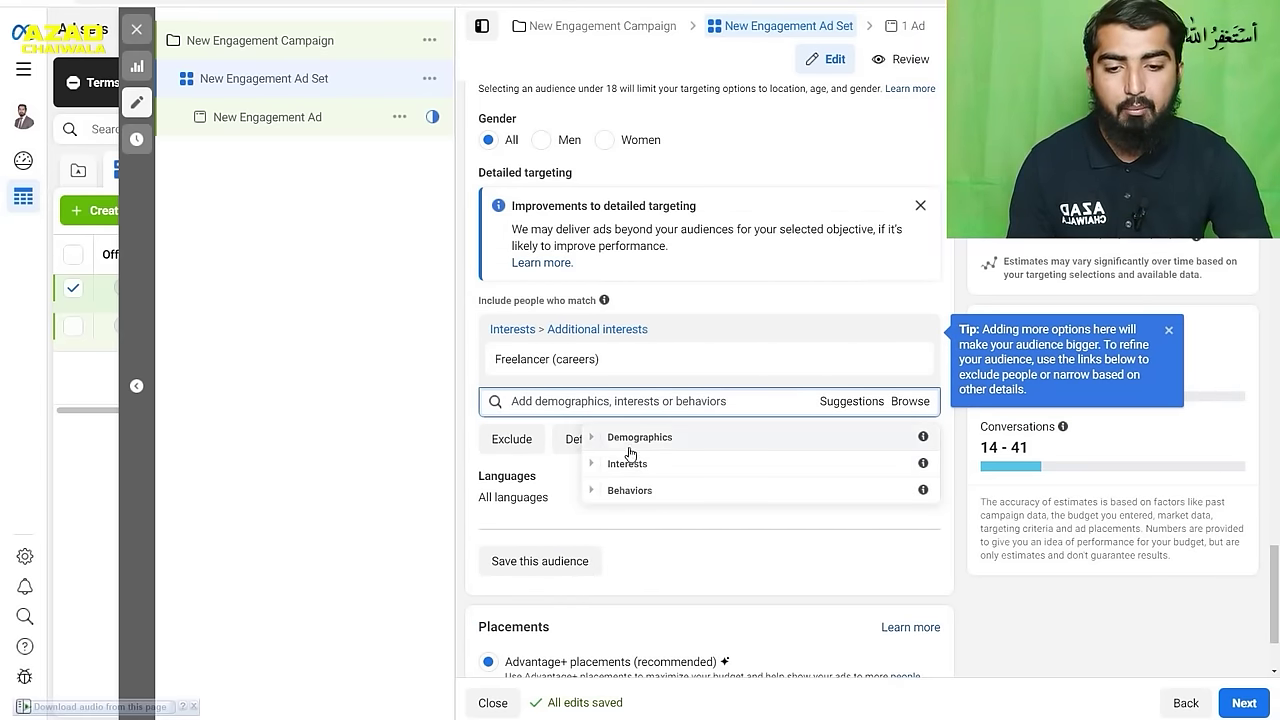
pyautogui.click(591, 438)
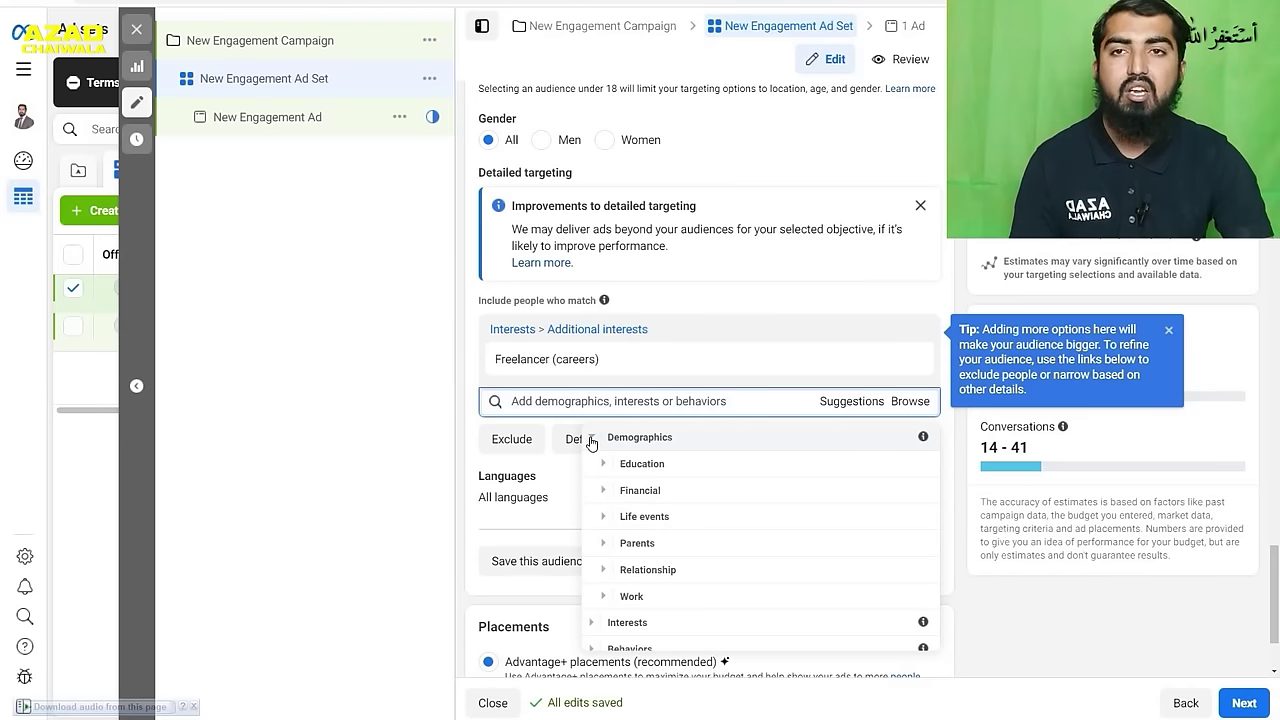
pyautogui.scroll(-1, 735, 420)
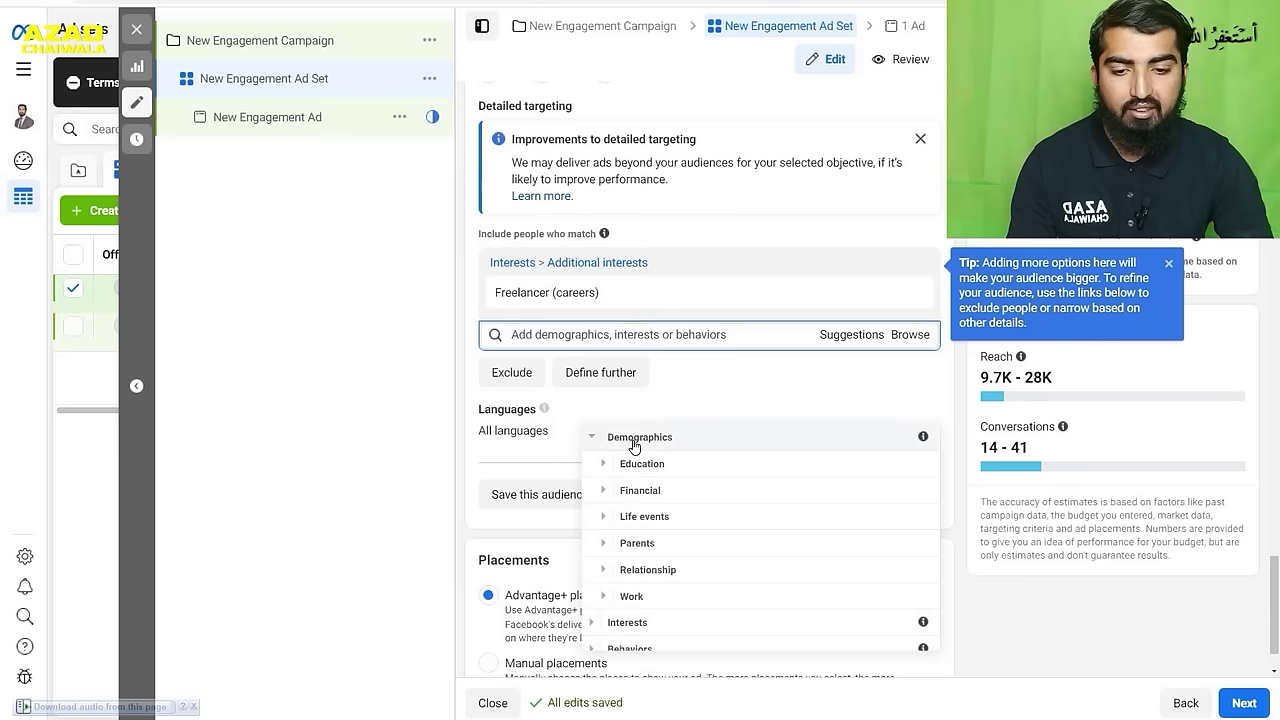
pyautogui.click(605, 467)
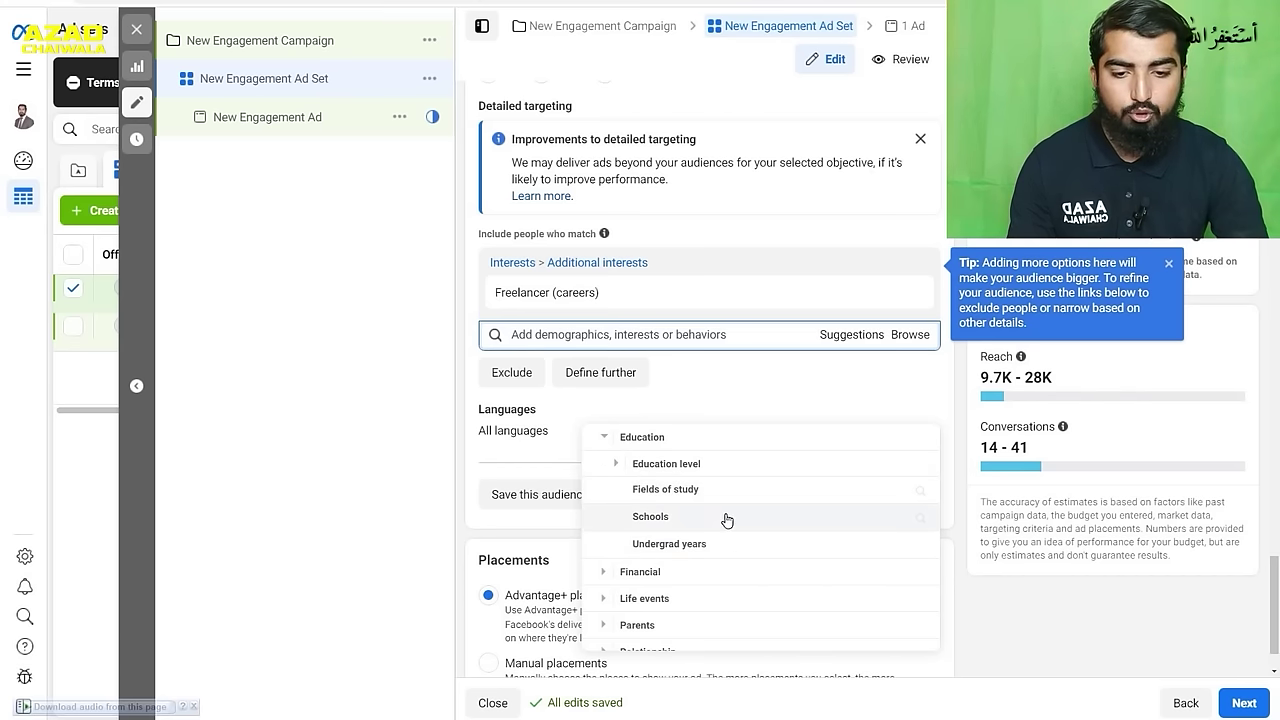
pyautogui.click(726, 516)
pyautogui.click(720, 444)
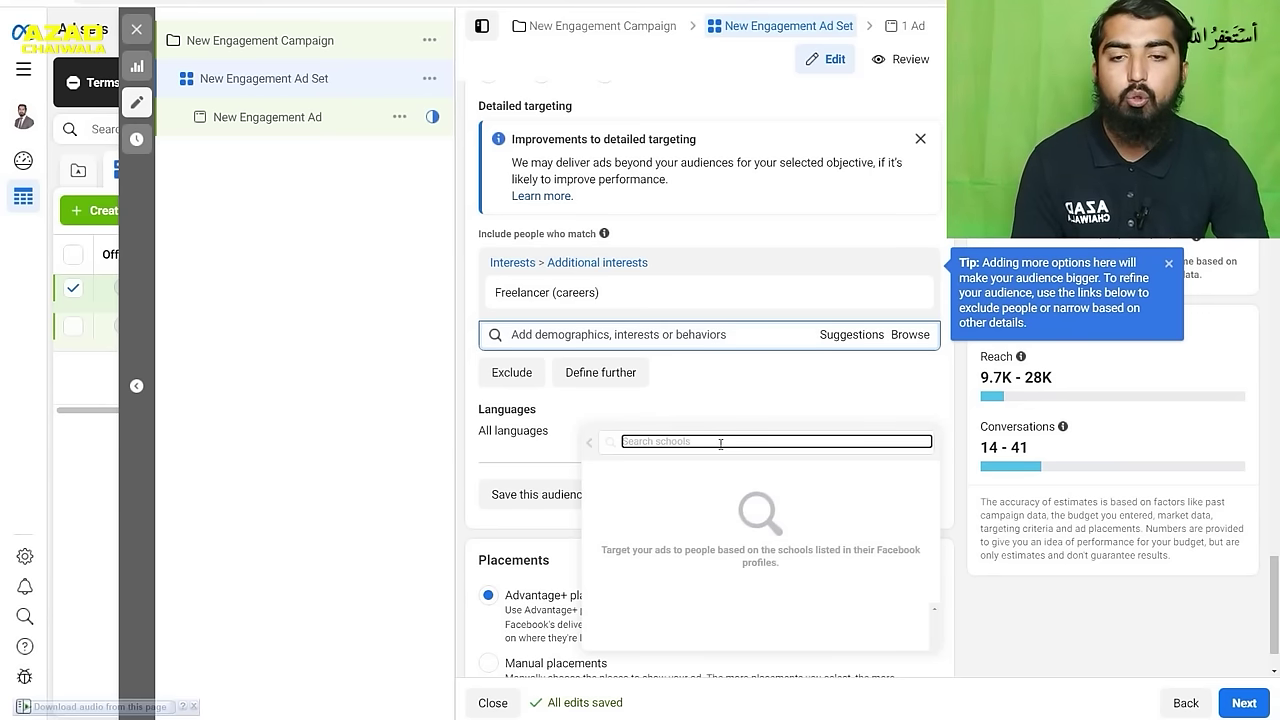
pyautogui.click(588, 446)
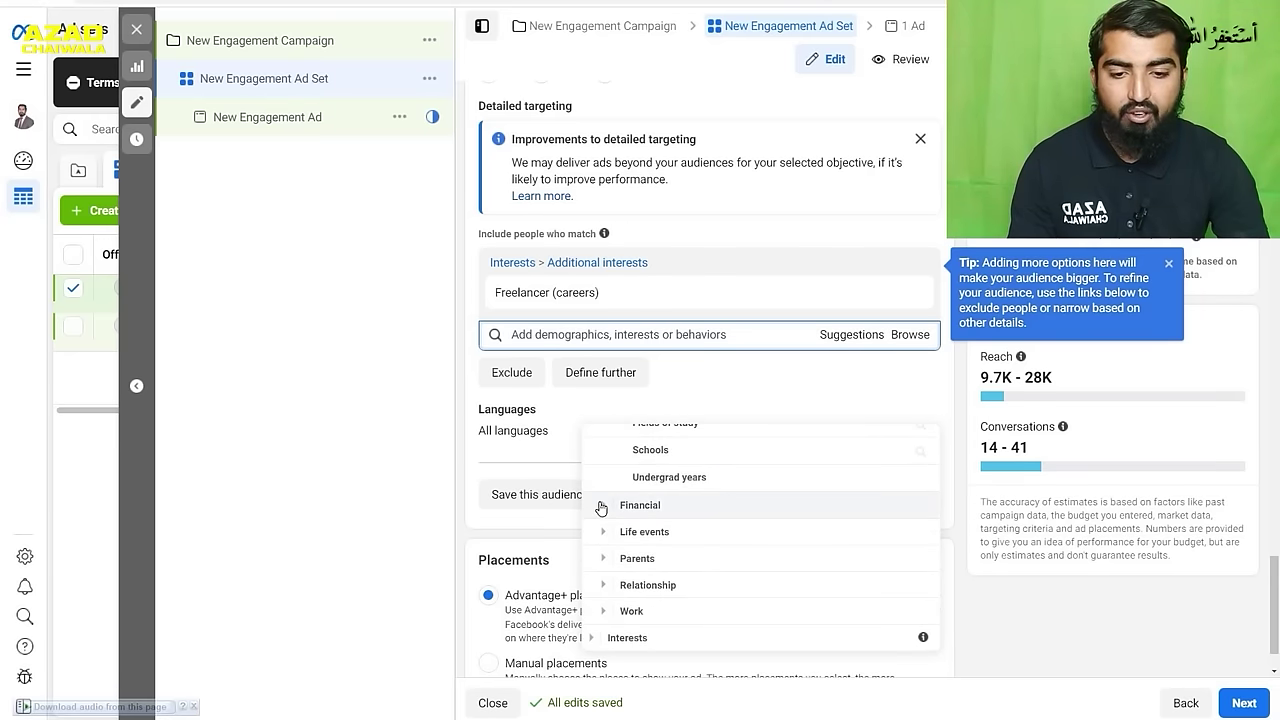
pyautogui.click(619, 500)
pyautogui.click(619, 484)
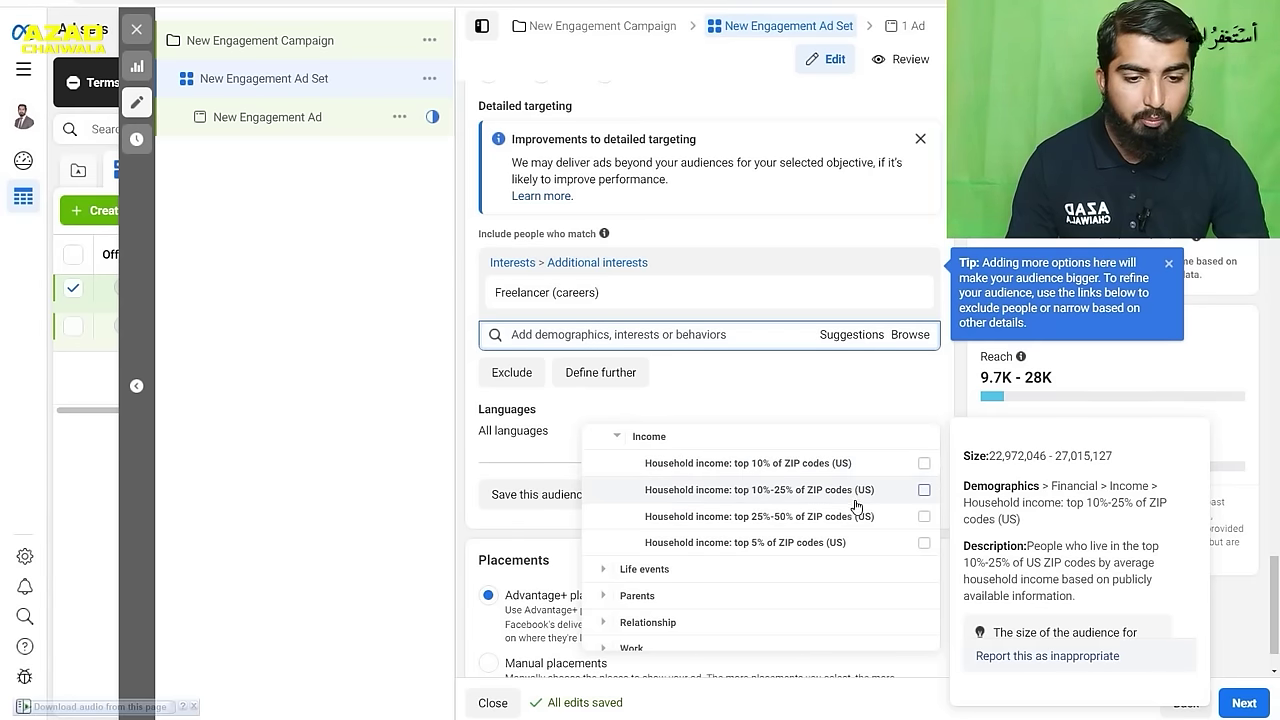
pyautogui.click(608, 569)
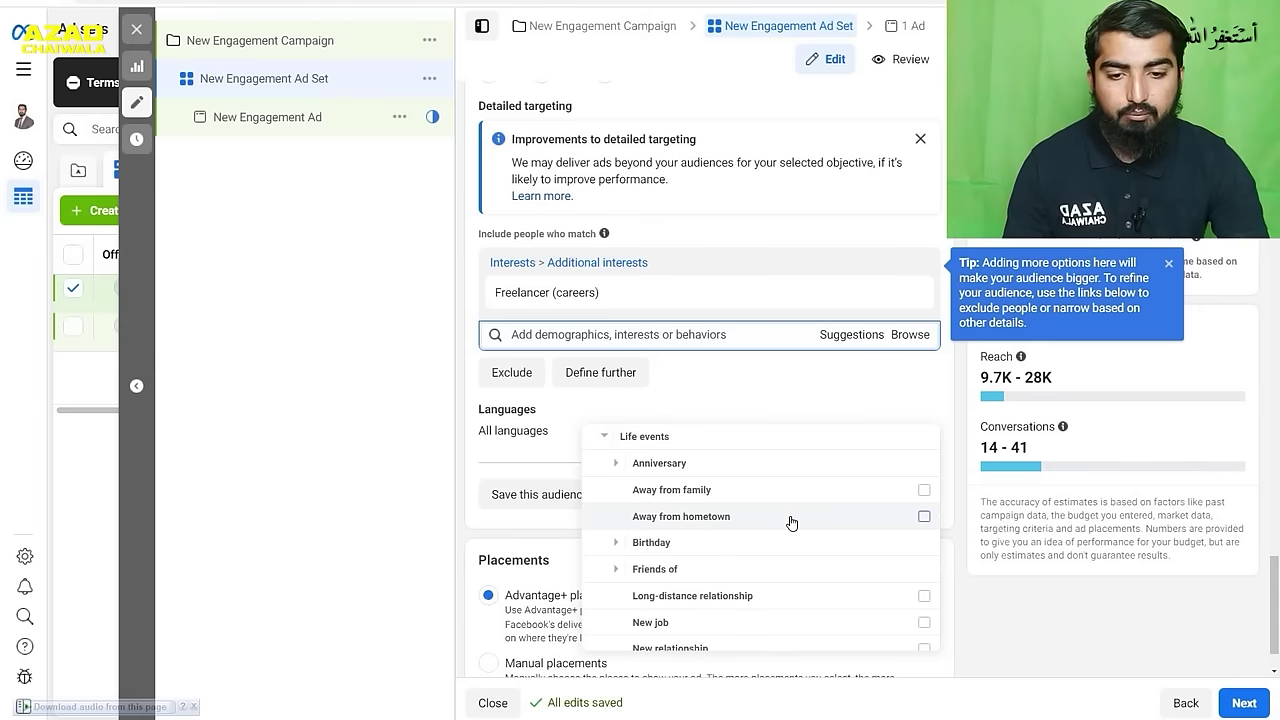
pyautogui.scroll(1, 705, 485)
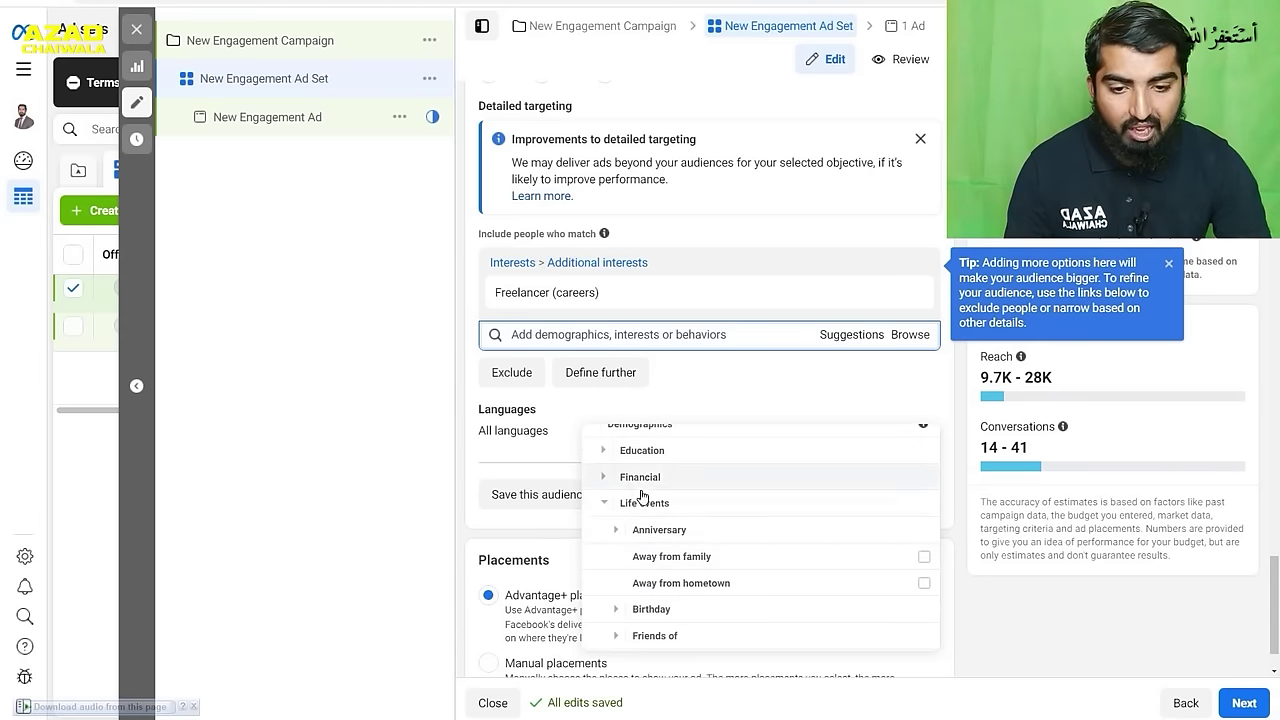
pyautogui.scroll(-1, 747, 493)
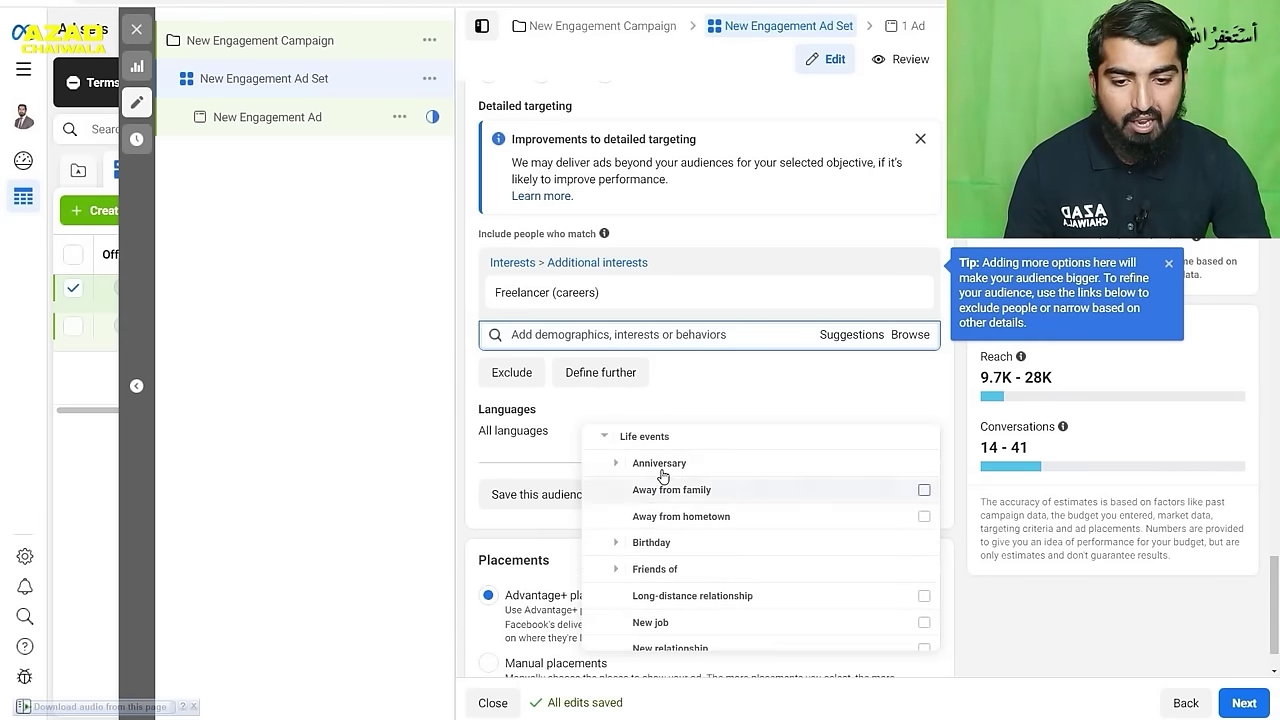
pyautogui.click(615, 463)
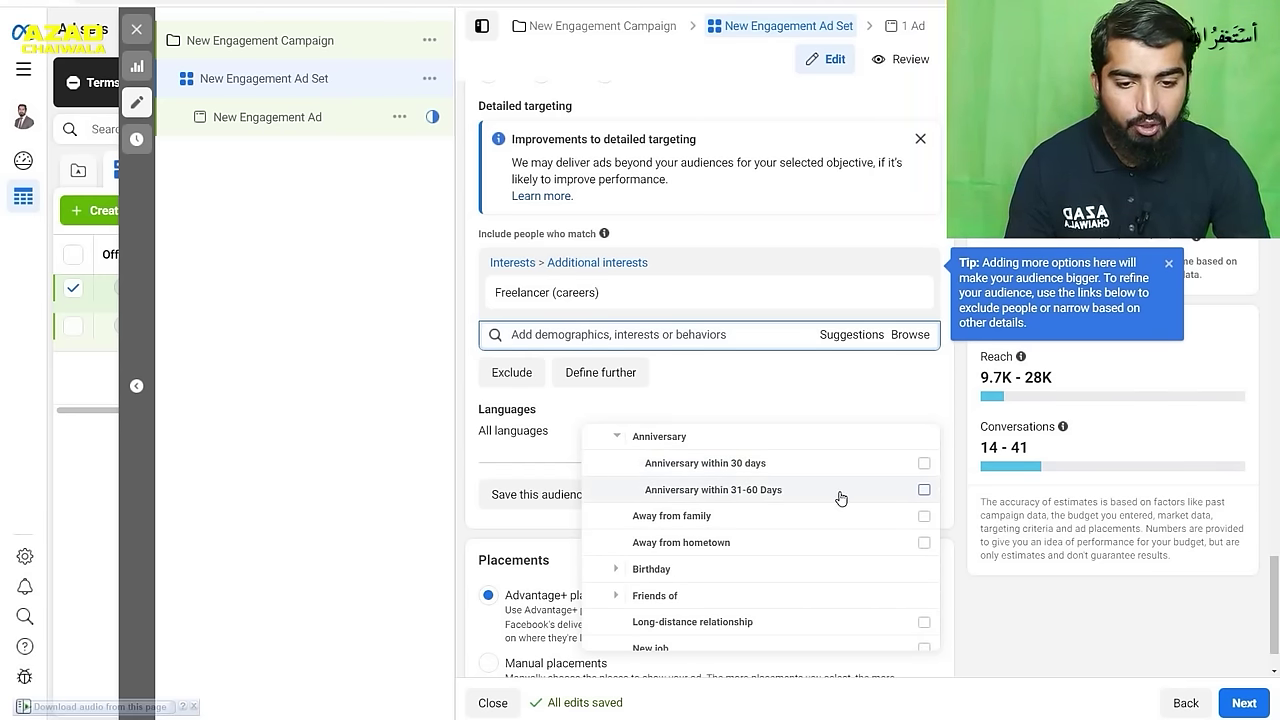
pyautogui.moveTo(841, 498)
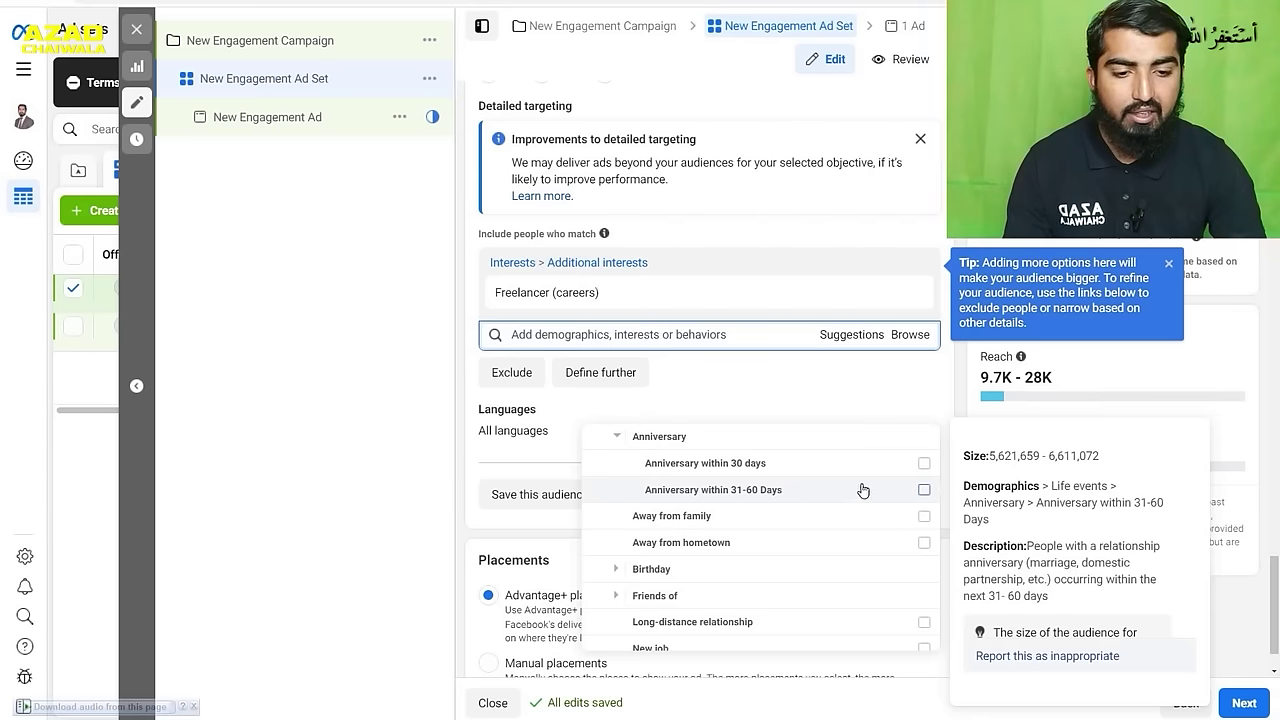
pyautogui.moveTo(923, 468)
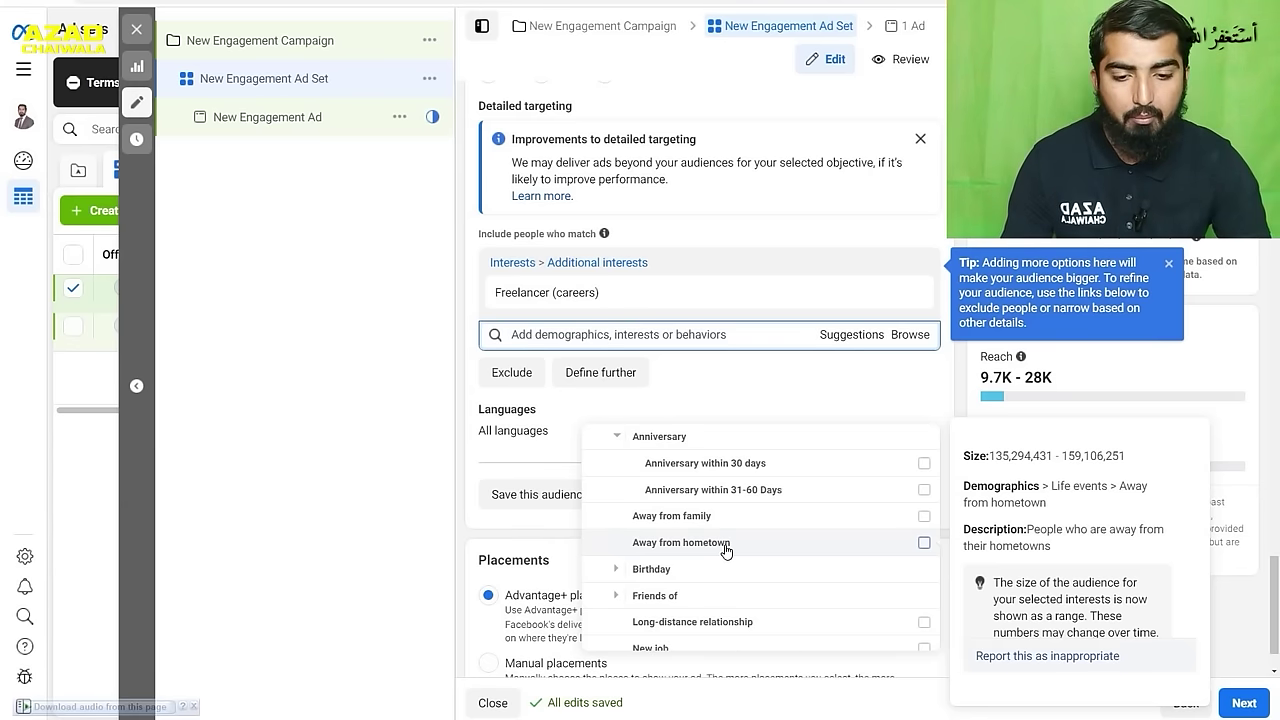
pyautogui.scroll(-1, 813, 512)
pyautogui.scroll(-1, 813, 512)
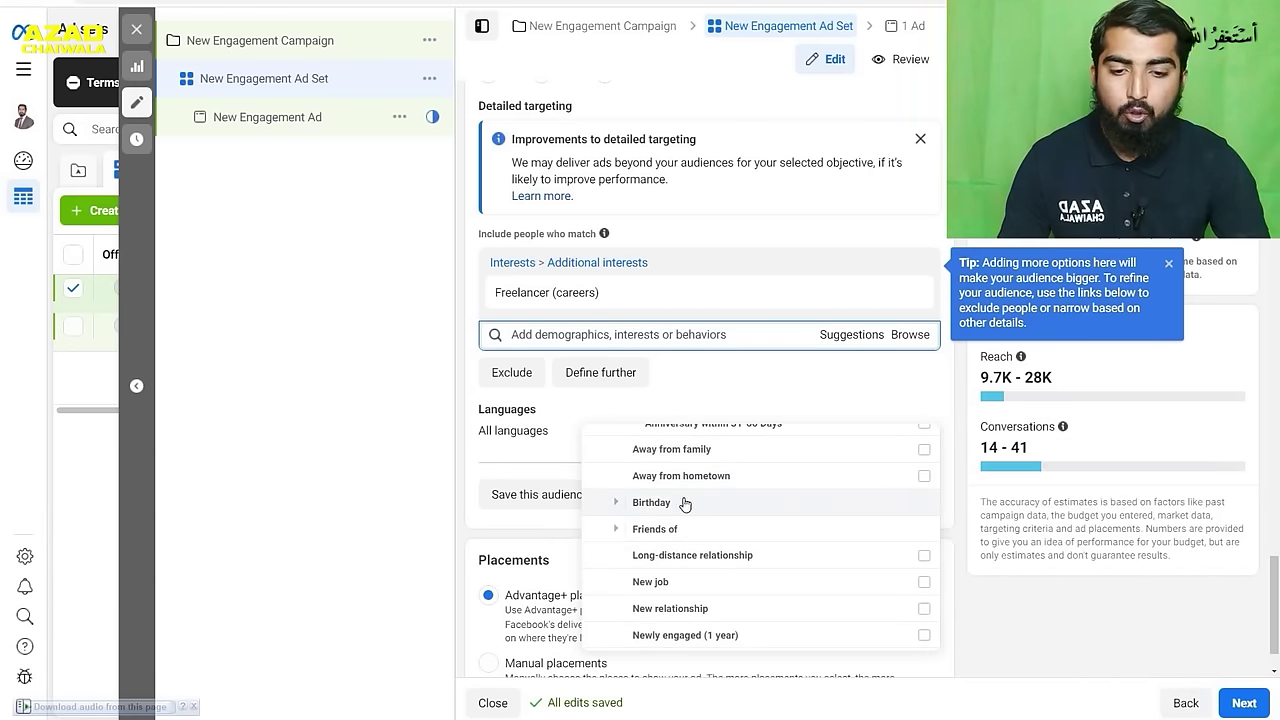
pyautogui.click(617, 499)
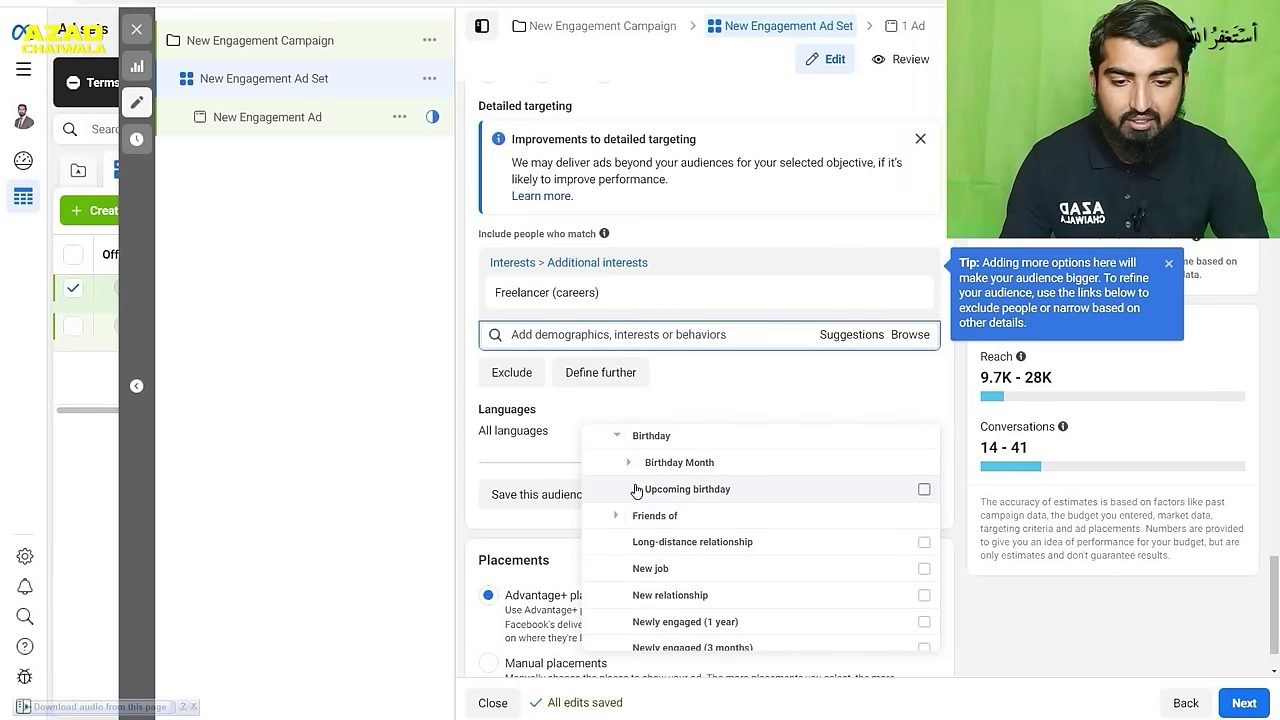
pyautogui.moveTo(801, 502)
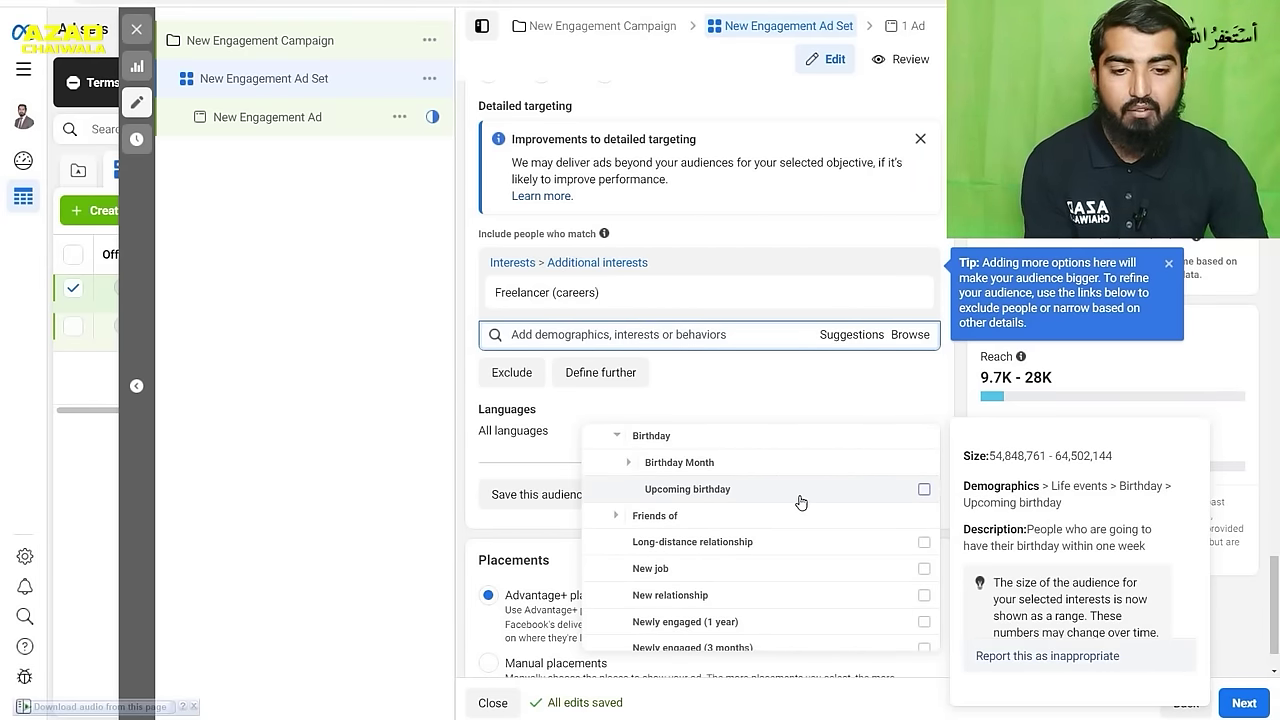
pyautogui.click(615, 516)
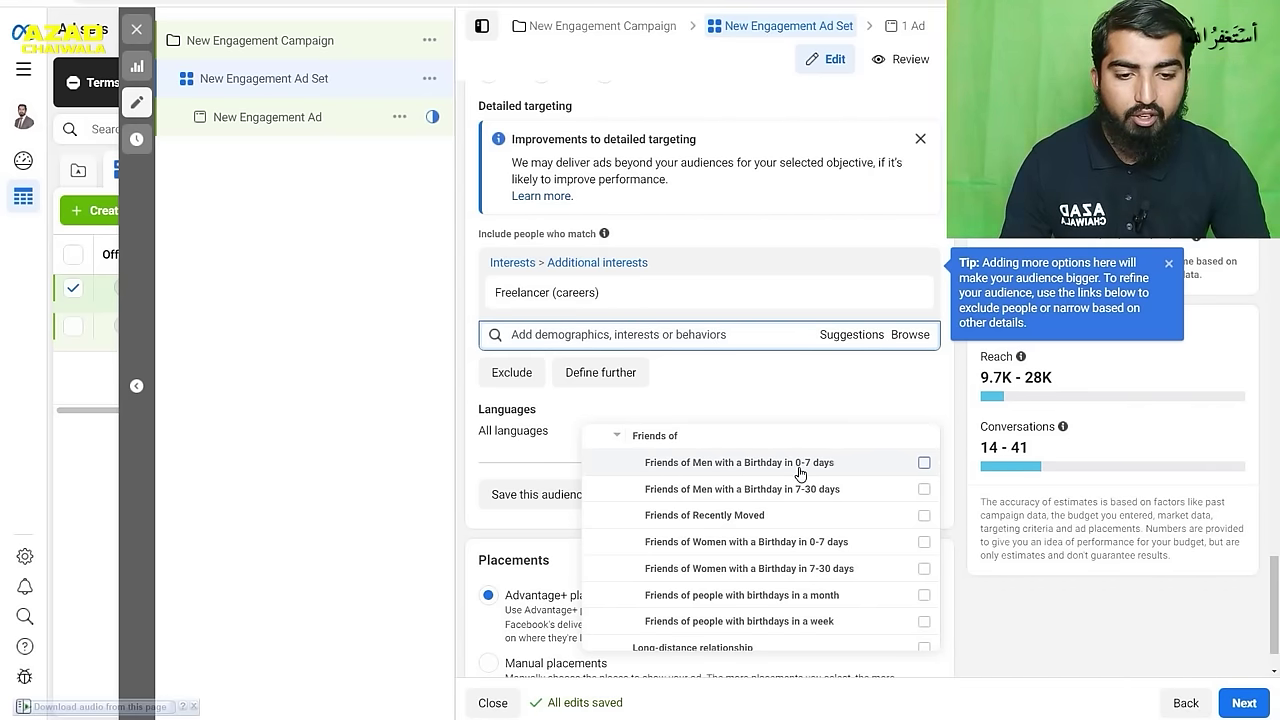
pyautogui.moveTo(818, 470)
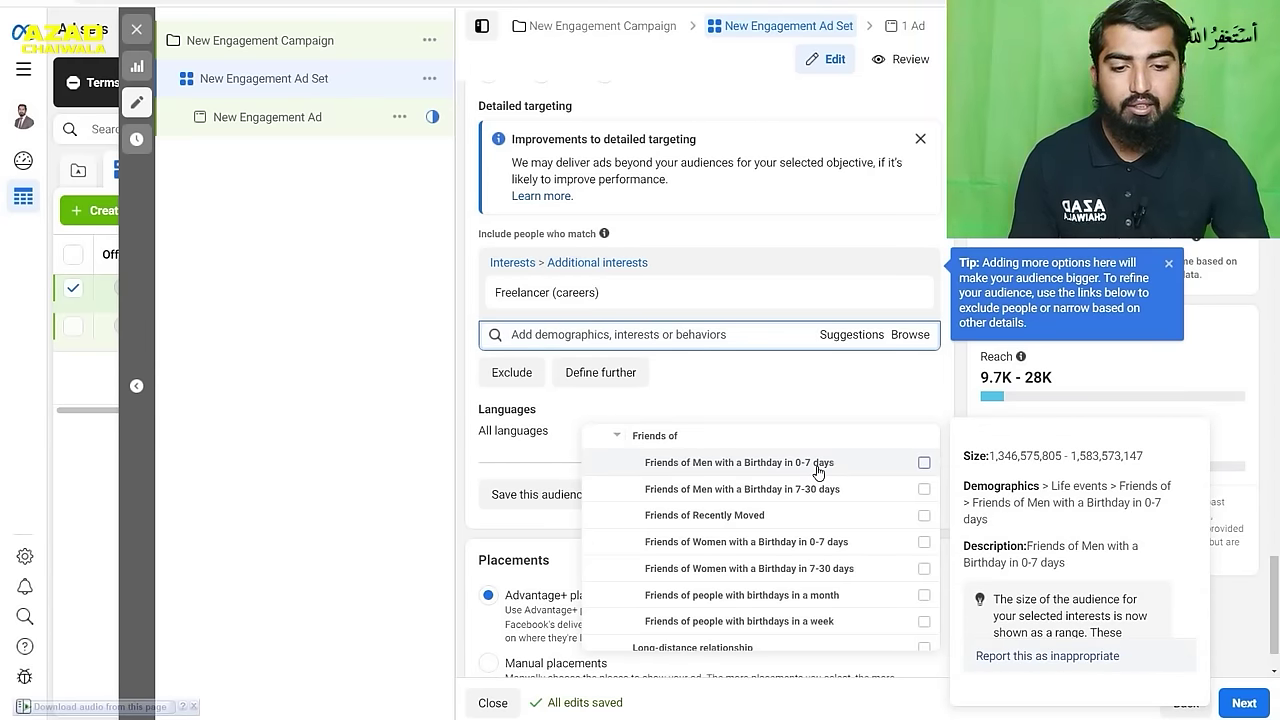
pyautogui.scroll(-3, 820, 480)
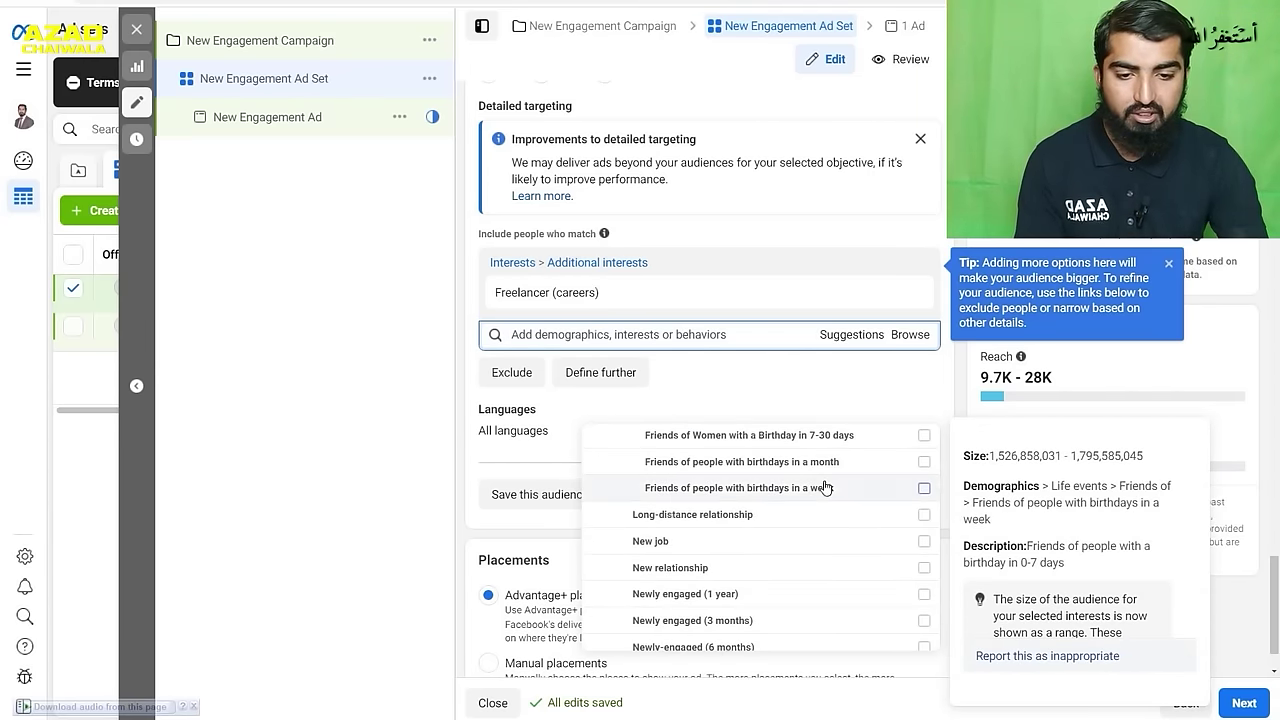
pyautogui.scroll(2, 825, 487)
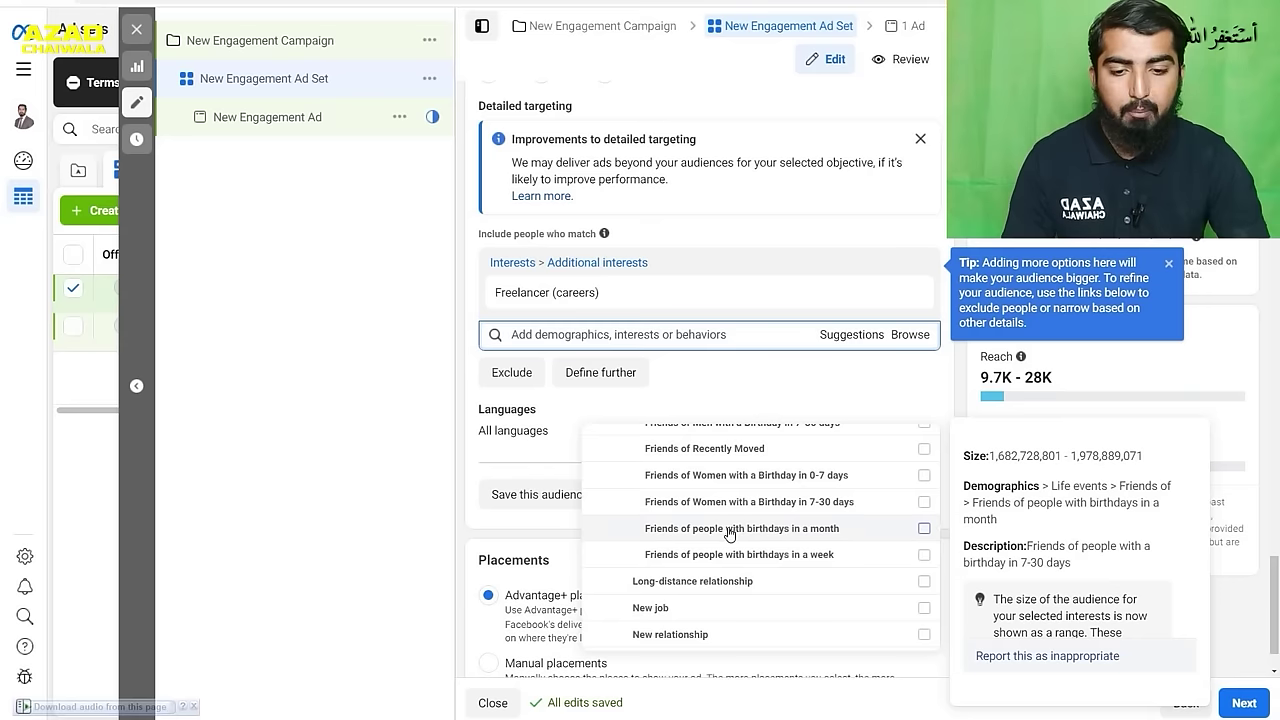
pyautogui.scroll(-1, 777, 538)
pyautogui.scroll(-1, 777, 538)
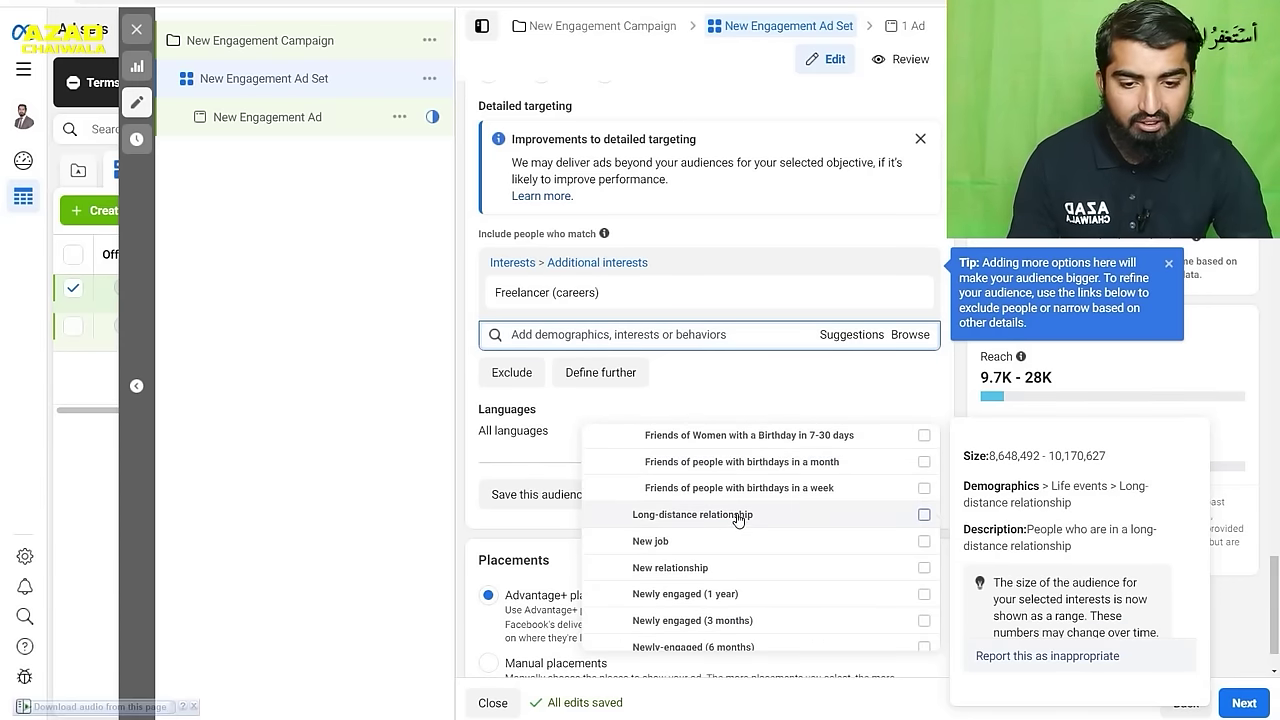
pyautogui.scroll(-3, 740, 517)
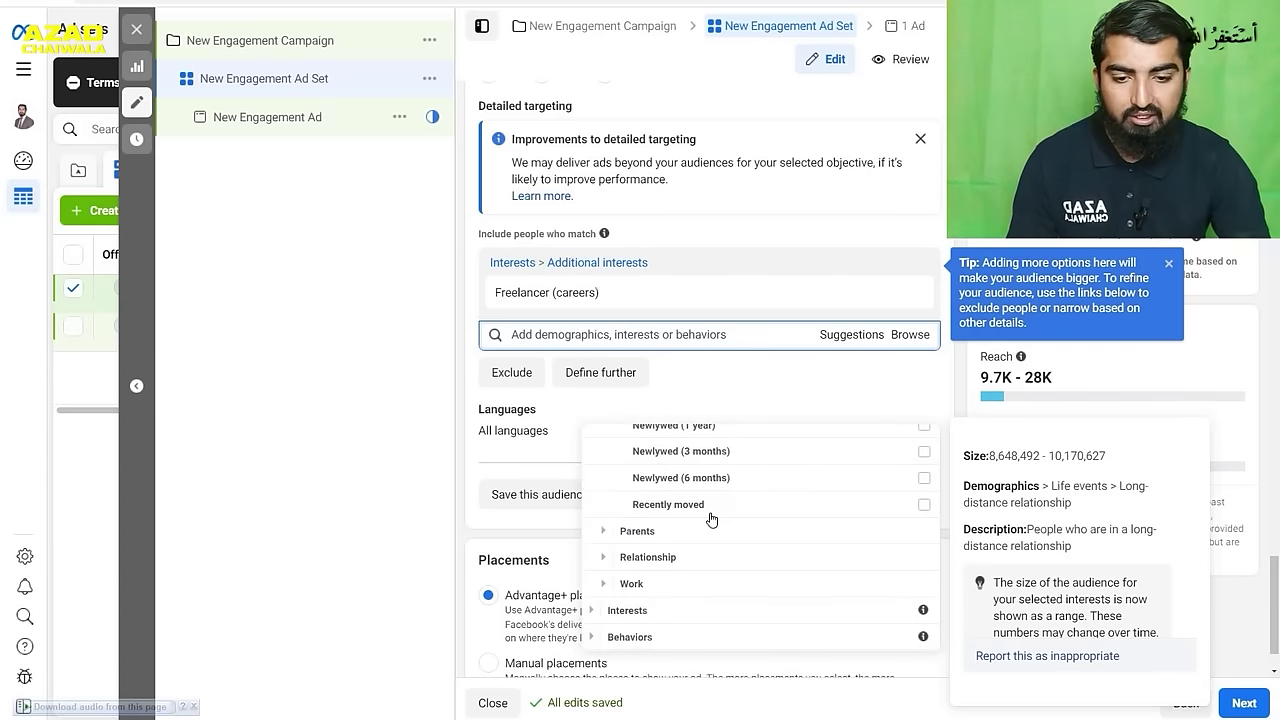
# - Expand Parents > All parents, then tick and untick Parents with preteens (09-12 years)
pyautogui.click(604, 537)
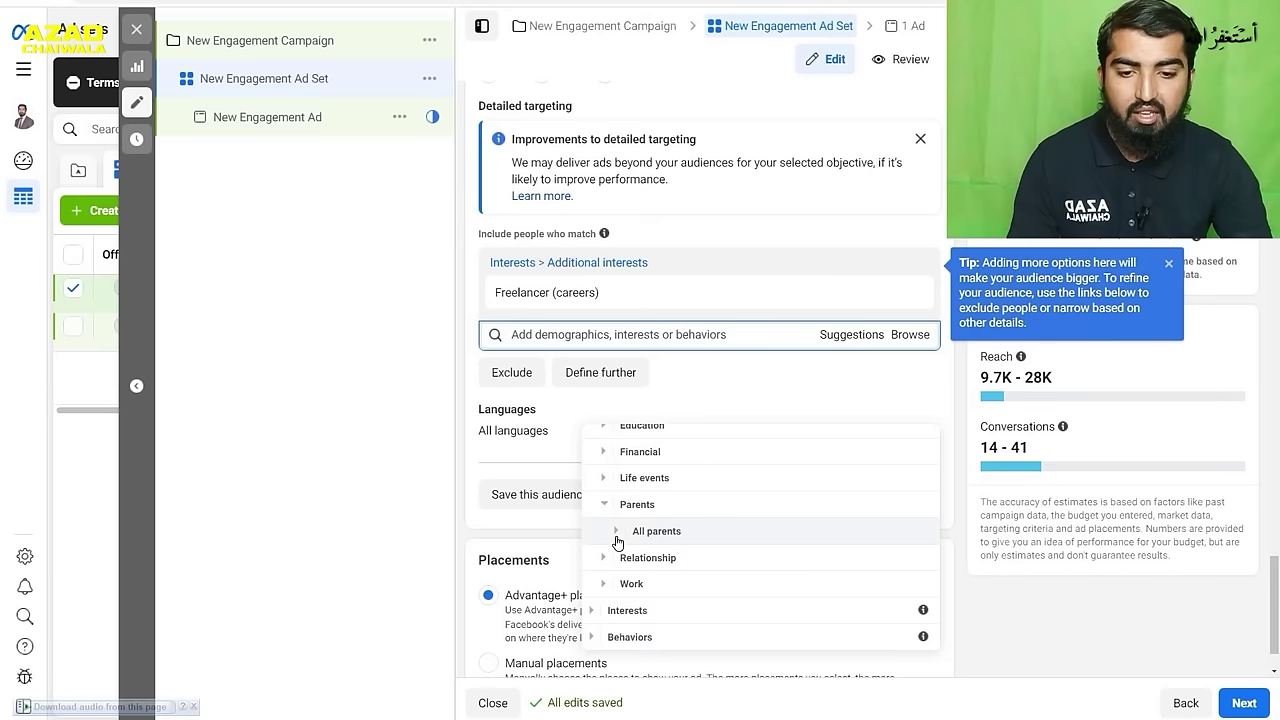
pyautogui.click(617, 540)
pyautogui.moveTo(701, 472)
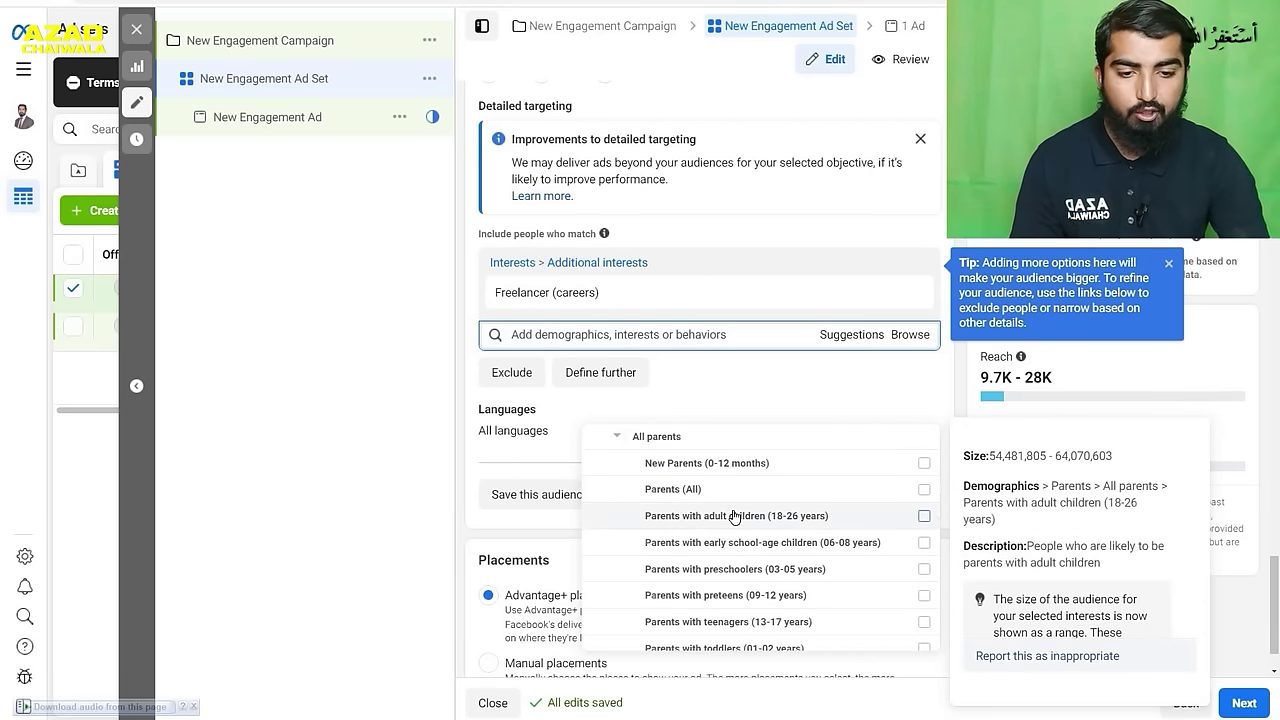
pyautogui.scroll(-1, 757, 570)
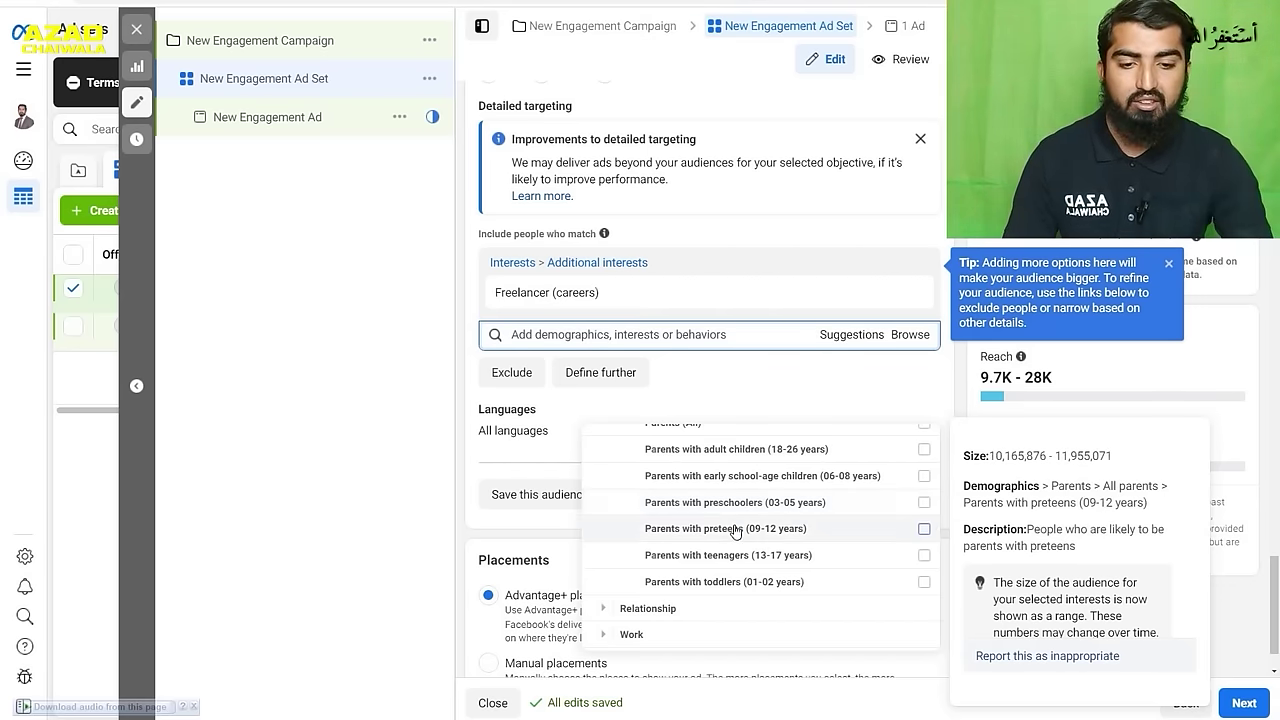
pyautogui.click(924, 533)
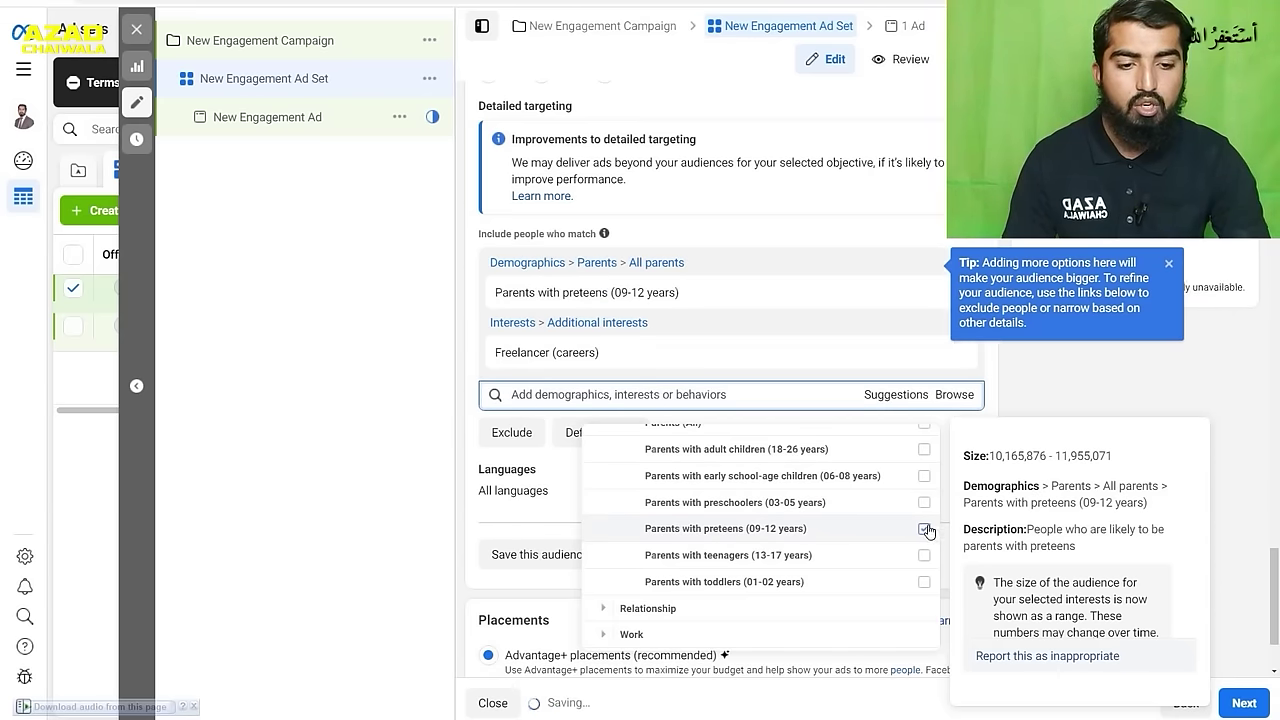
pyautogui.click(924, 531)
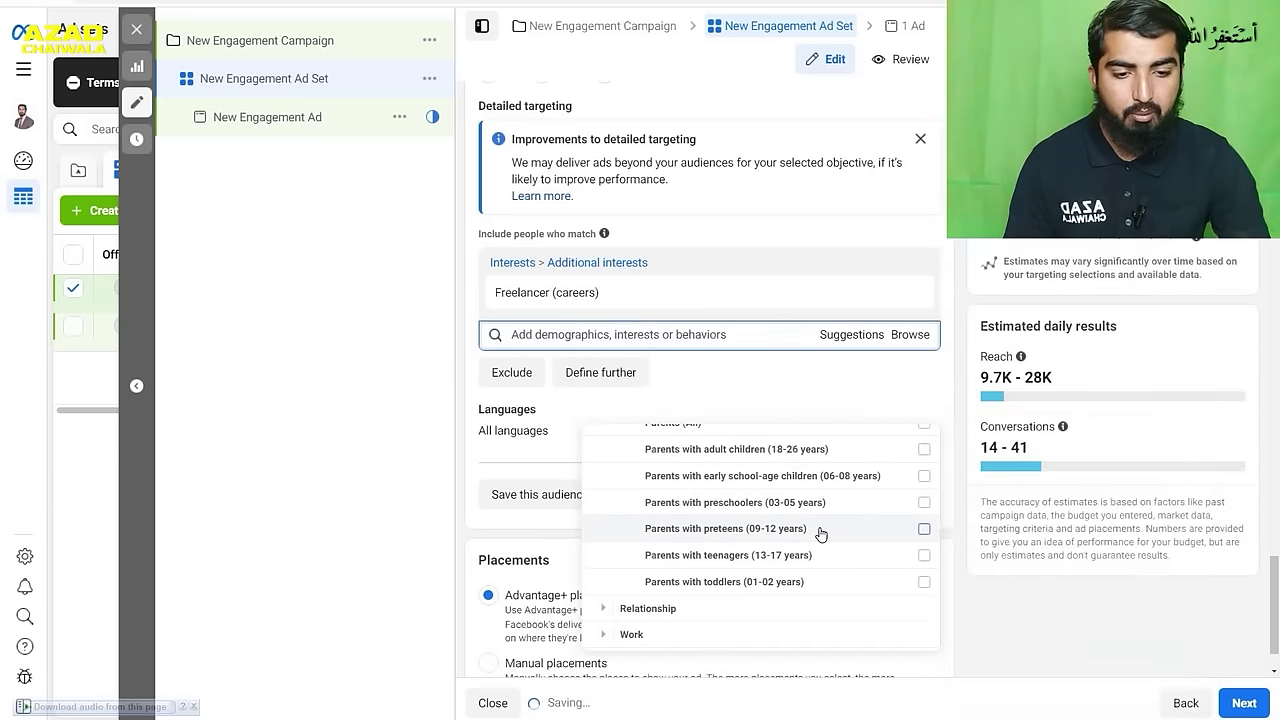
pyautogui.scroll(-1, 660, 530)
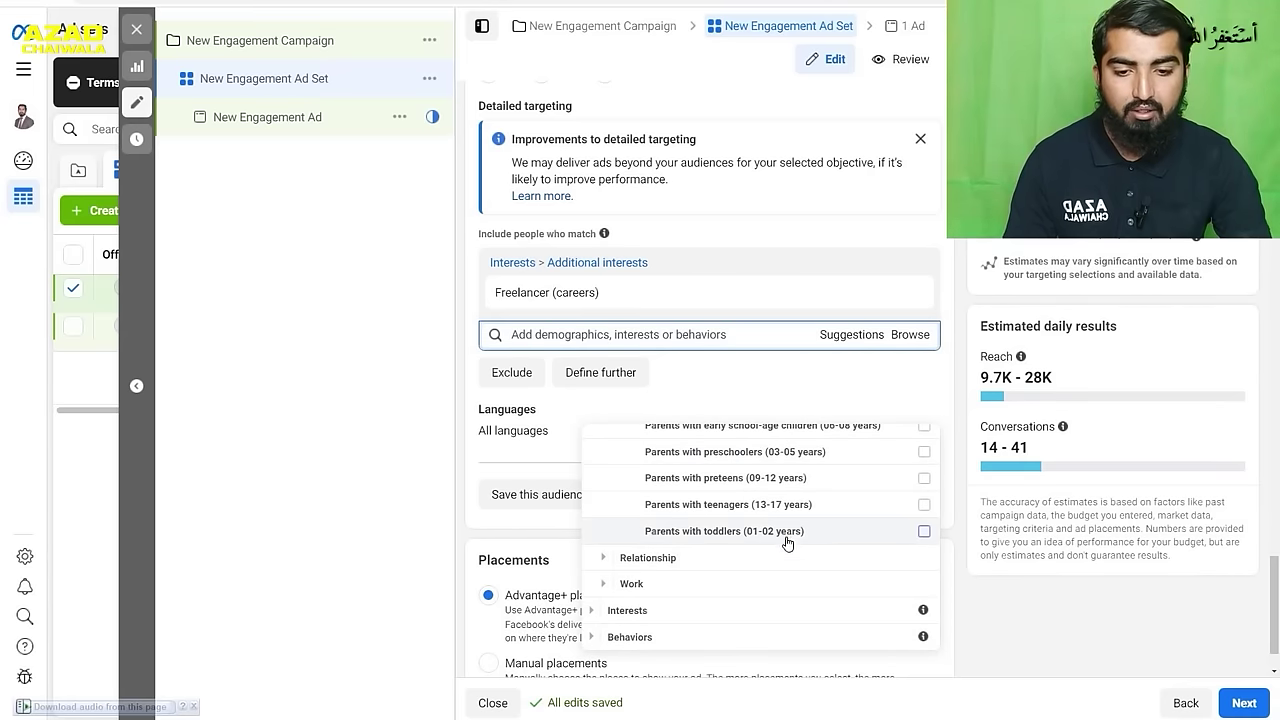
# - Browse the Work > Industries targeting options, then expand the Interests category
pyautogui.click(603, 587)
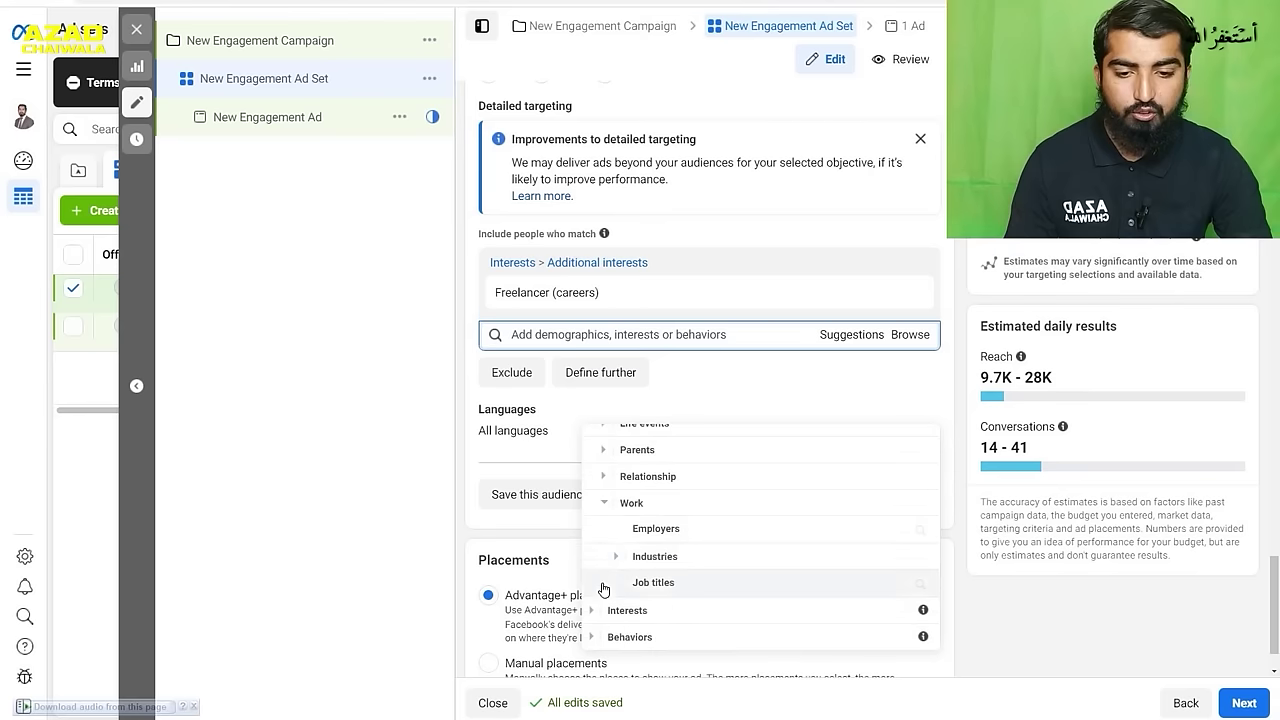
pyautogui.click(700, 564)
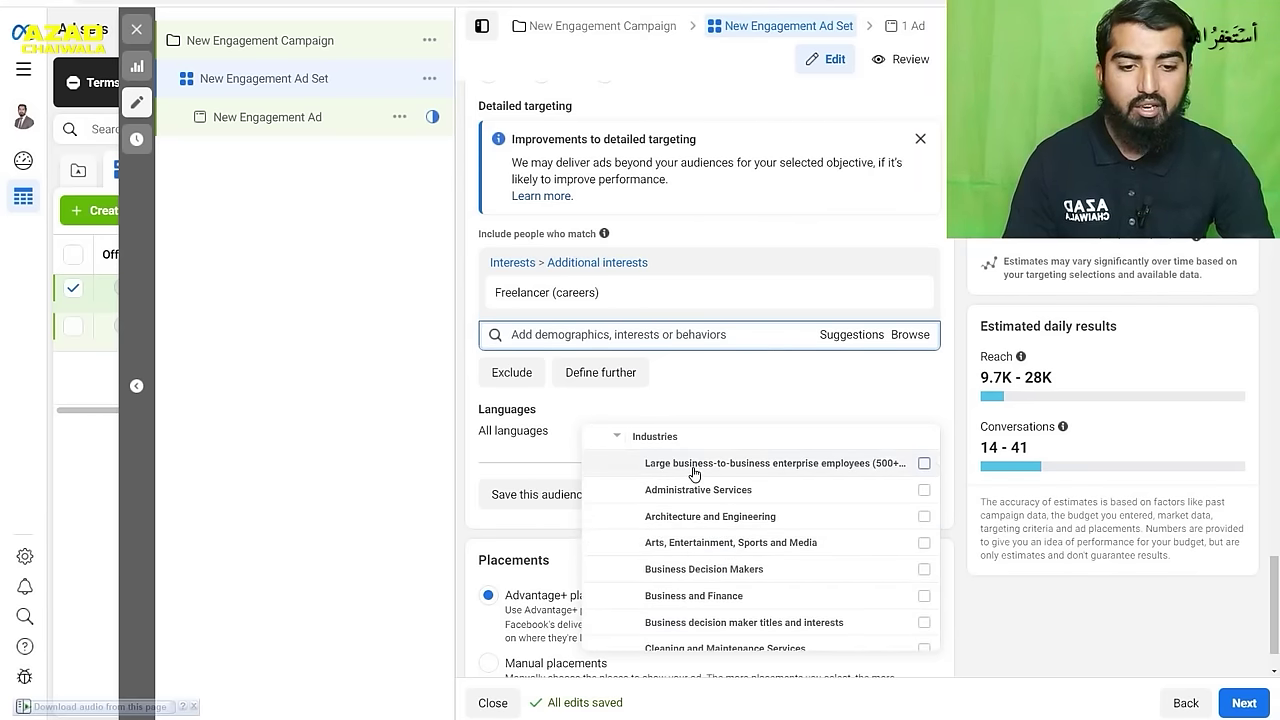
pyautogui.moveTo(737, 491)
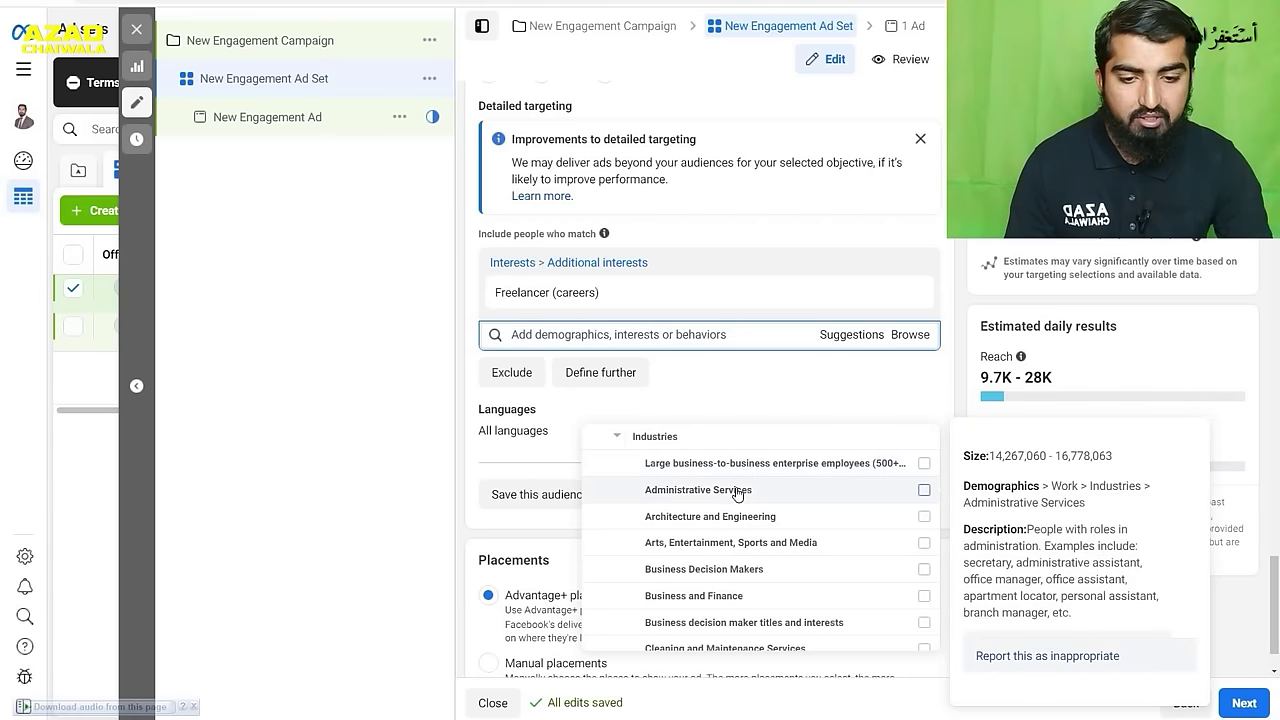
pyautogui.scroll(-2, 729, 518)
pyautogui.scroll(-5, 722, 480)
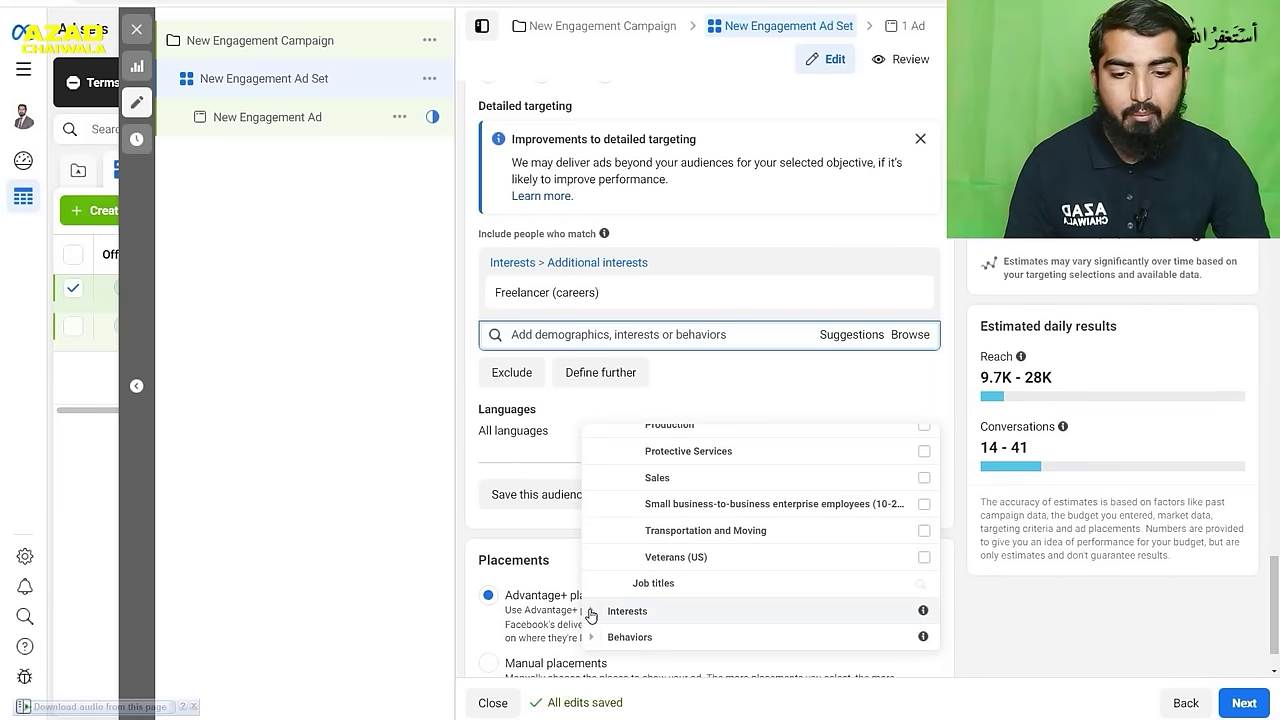
pyautogui.moveTo(726, 546)
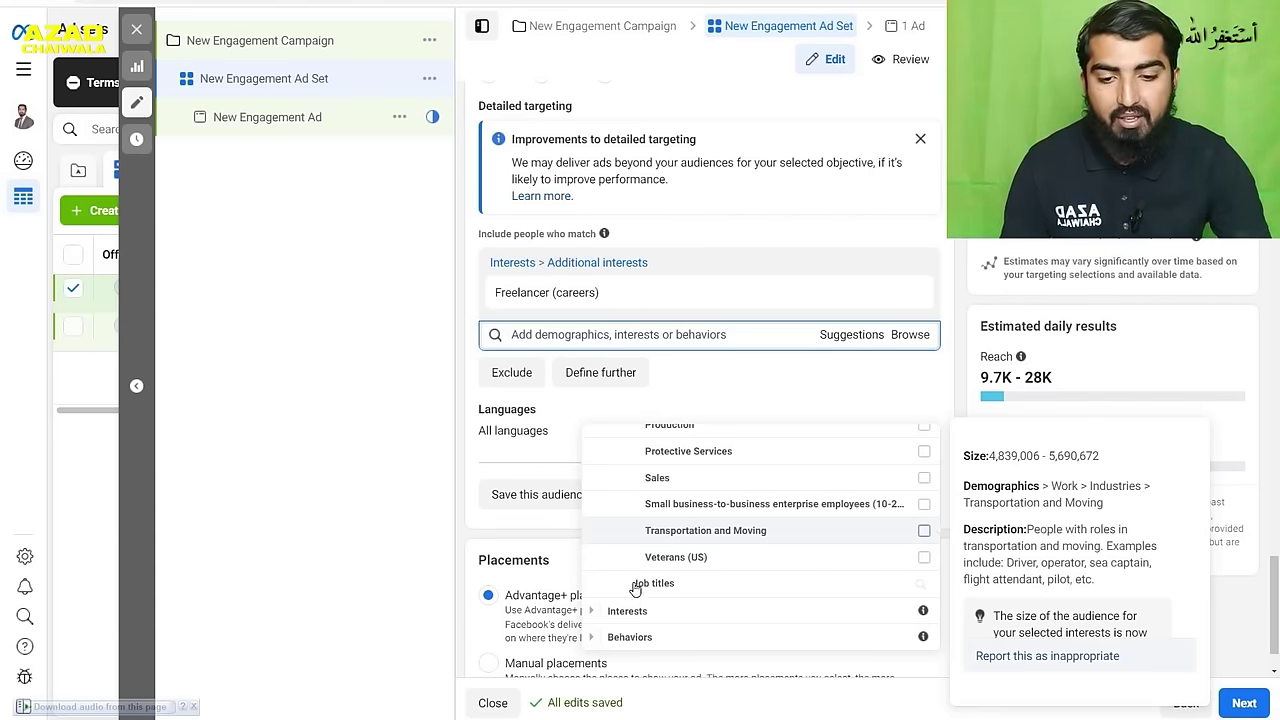
pyautogui.click(591, 611)
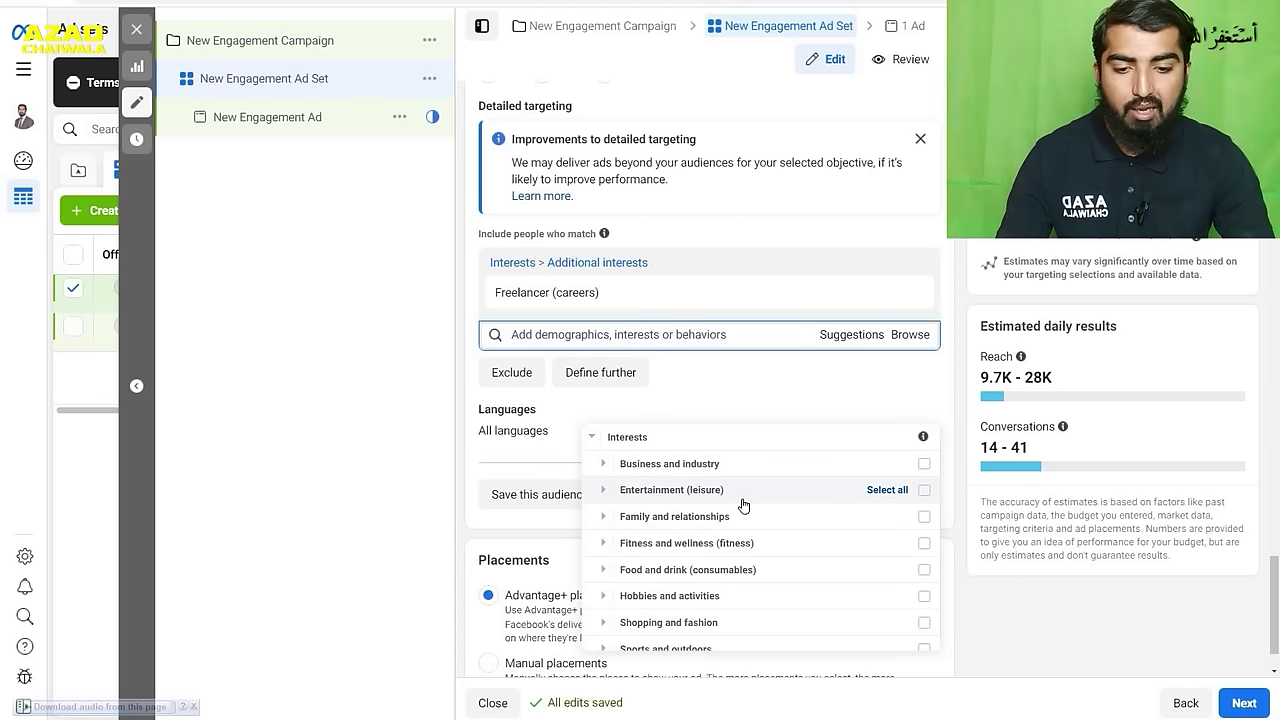
# - Expand Interests > Technology > Computers and select all Computers interests for the ad set
pyautogui.scroll(-1, 743, 505)
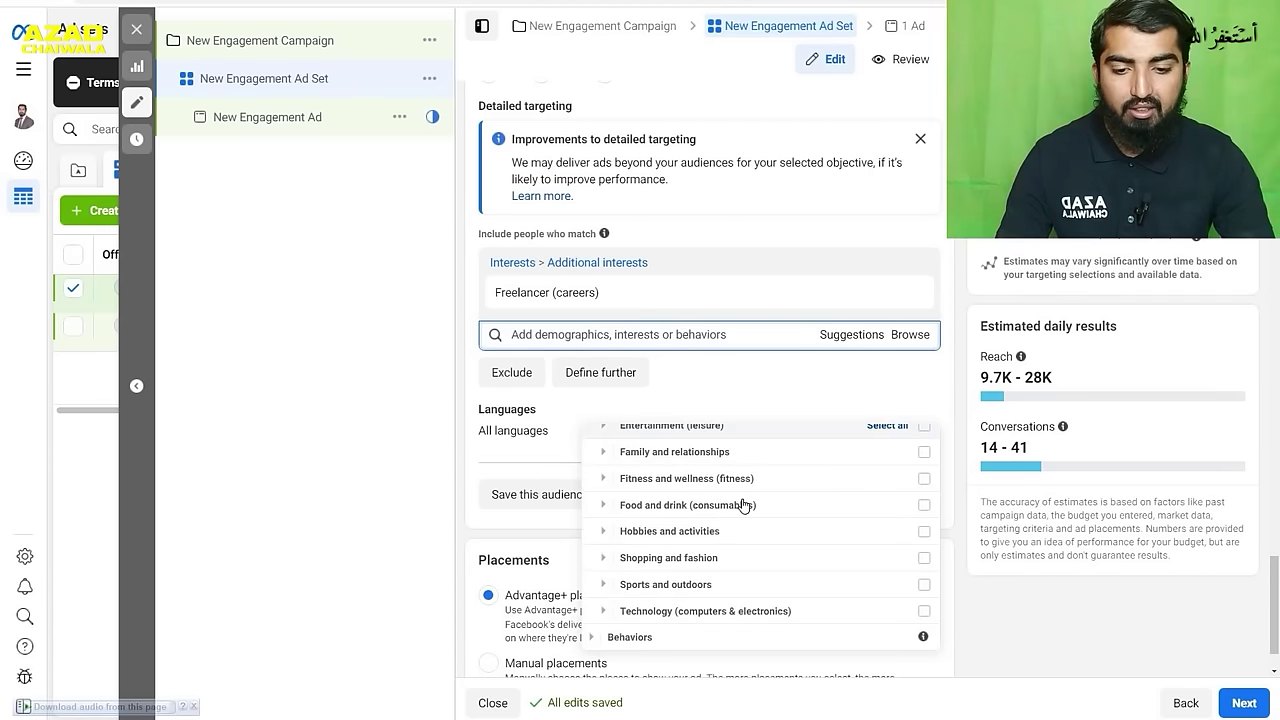
pyautogui.click(604, 620)
pyautogui.scroll(-2, 612, 600)
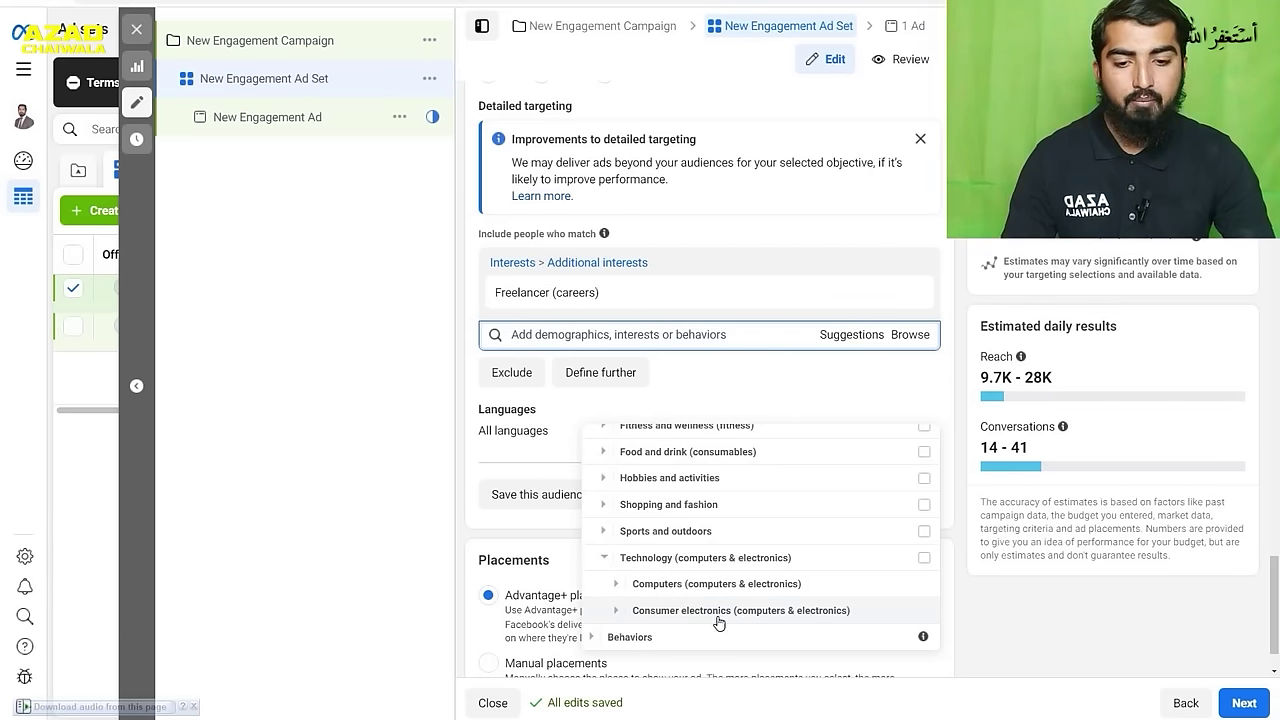
pyautogui.click(616, 586)
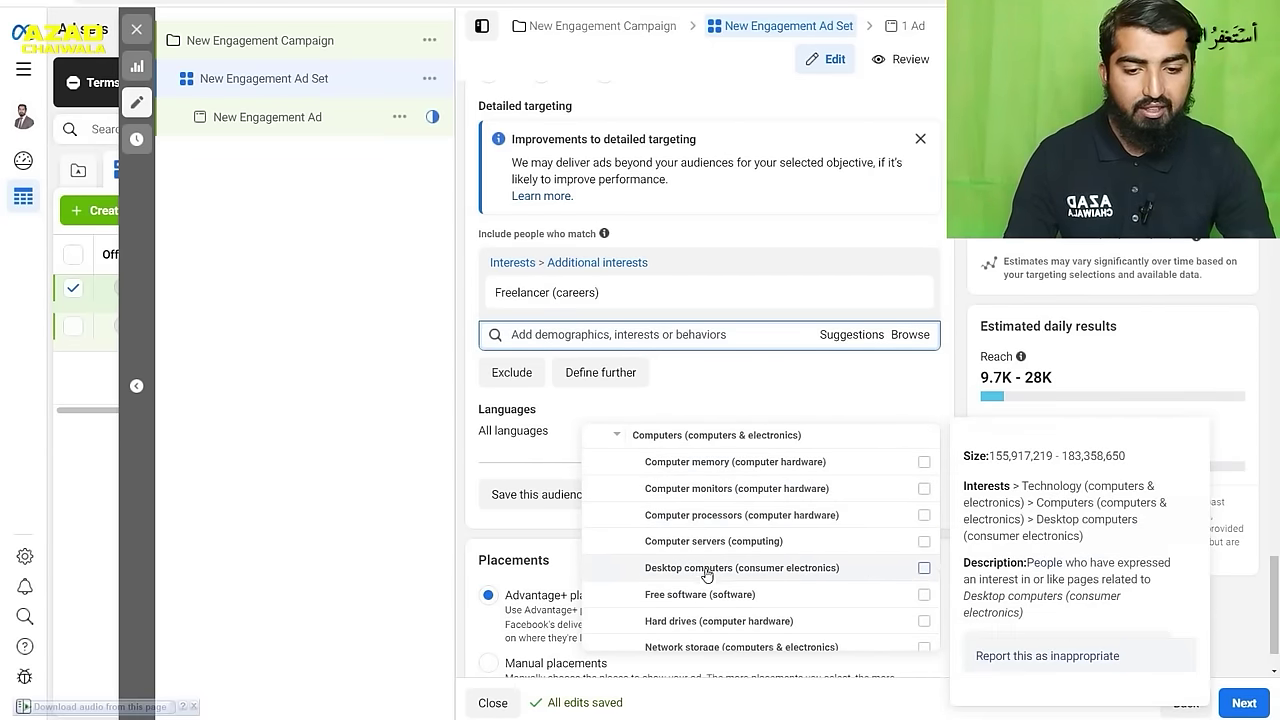
pyautogui.scroll(3, 700, 605)
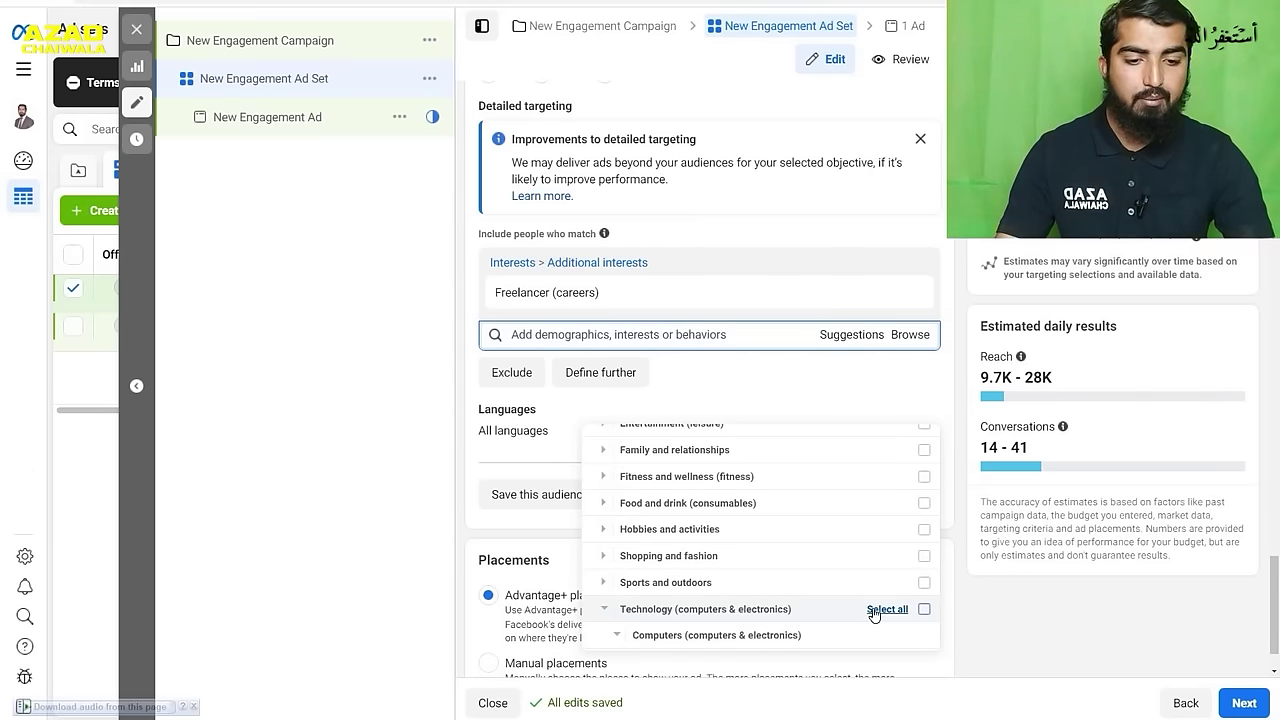
pyautogui.click(874, 612)
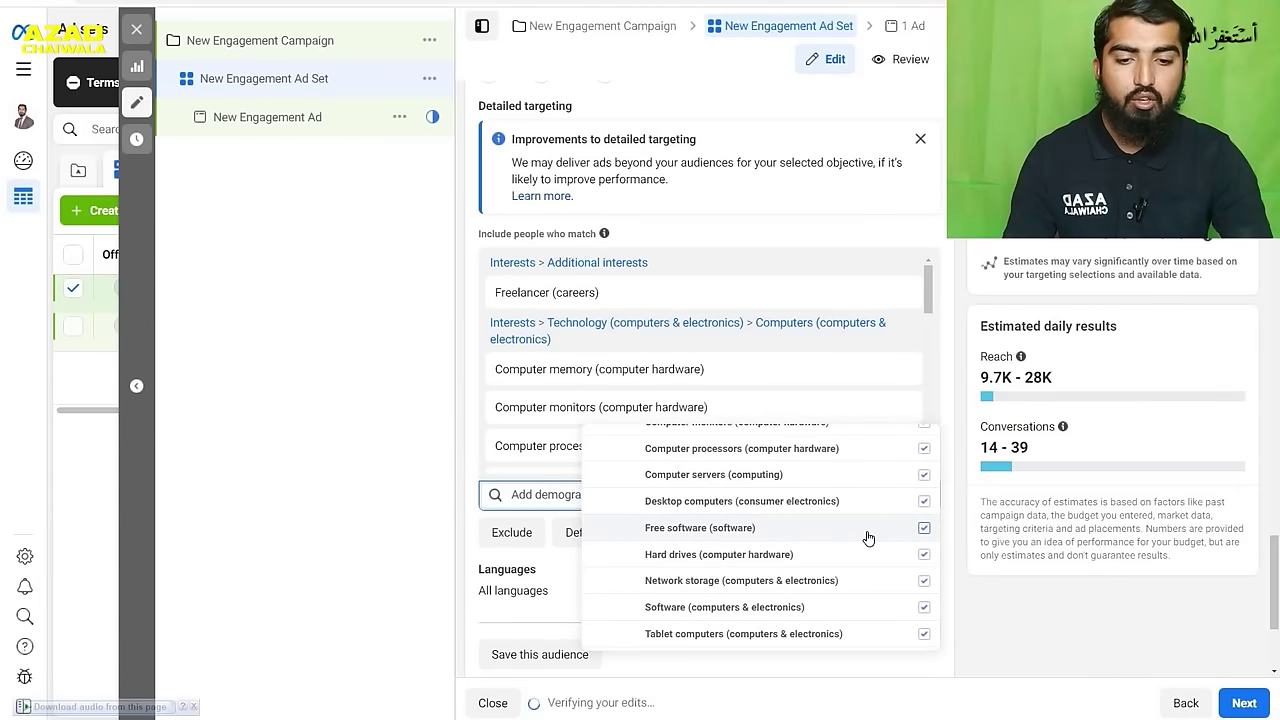
pyautogui.scroll(3, 868, 534)
pyautogui.scroll(2, 757, 597)
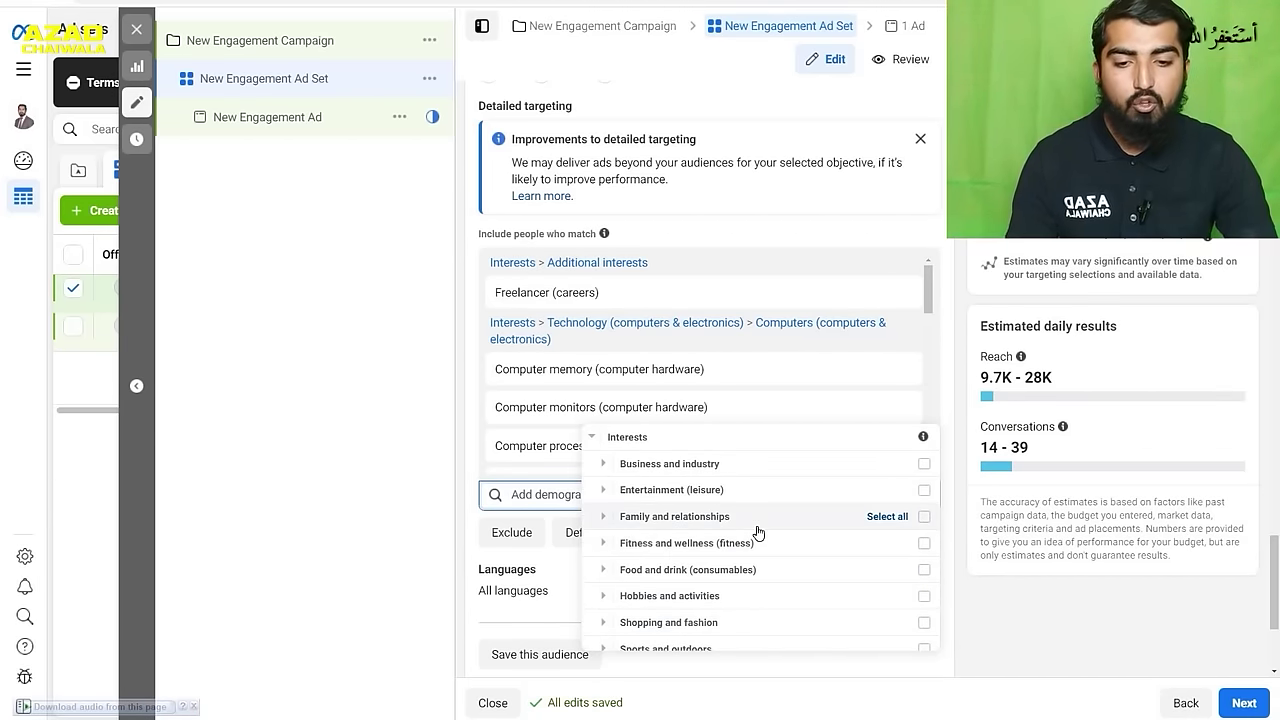
pyautogui.scroll(1, 758, 533)
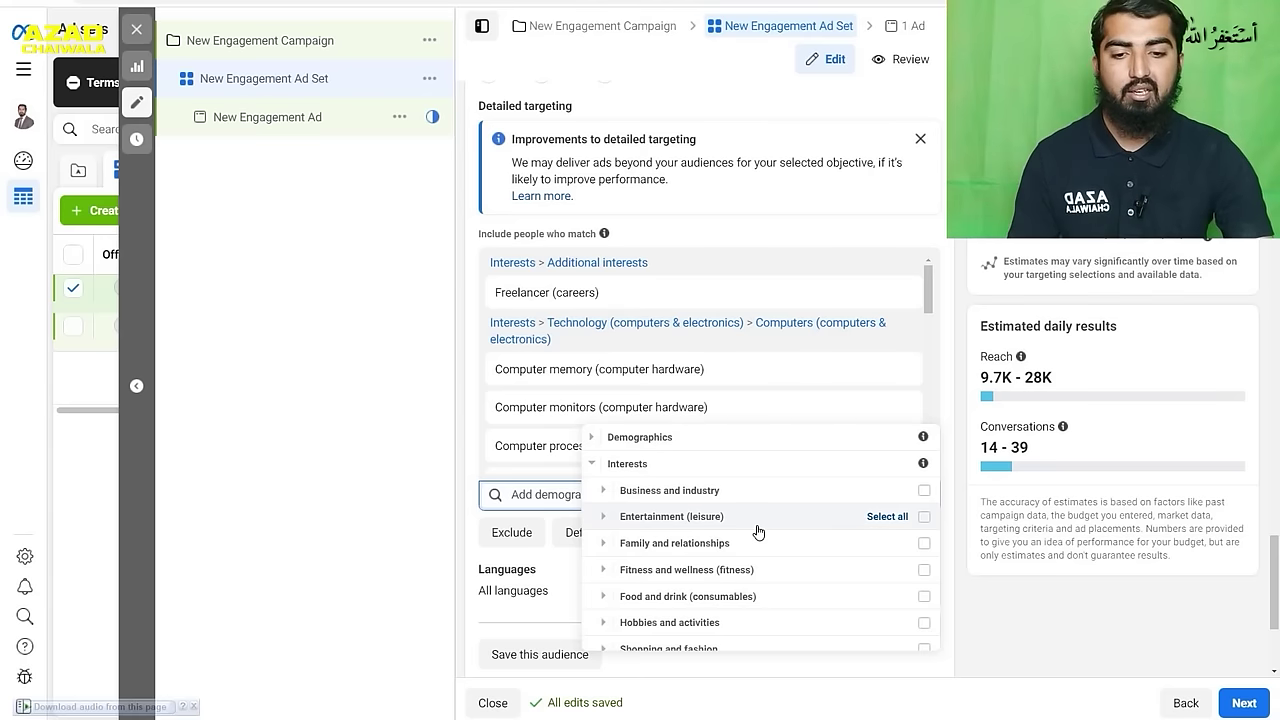
# - Expand the behaviour targeting categories and look through the Anniversary options
pyautogui.scroll(-3, 758, 533)
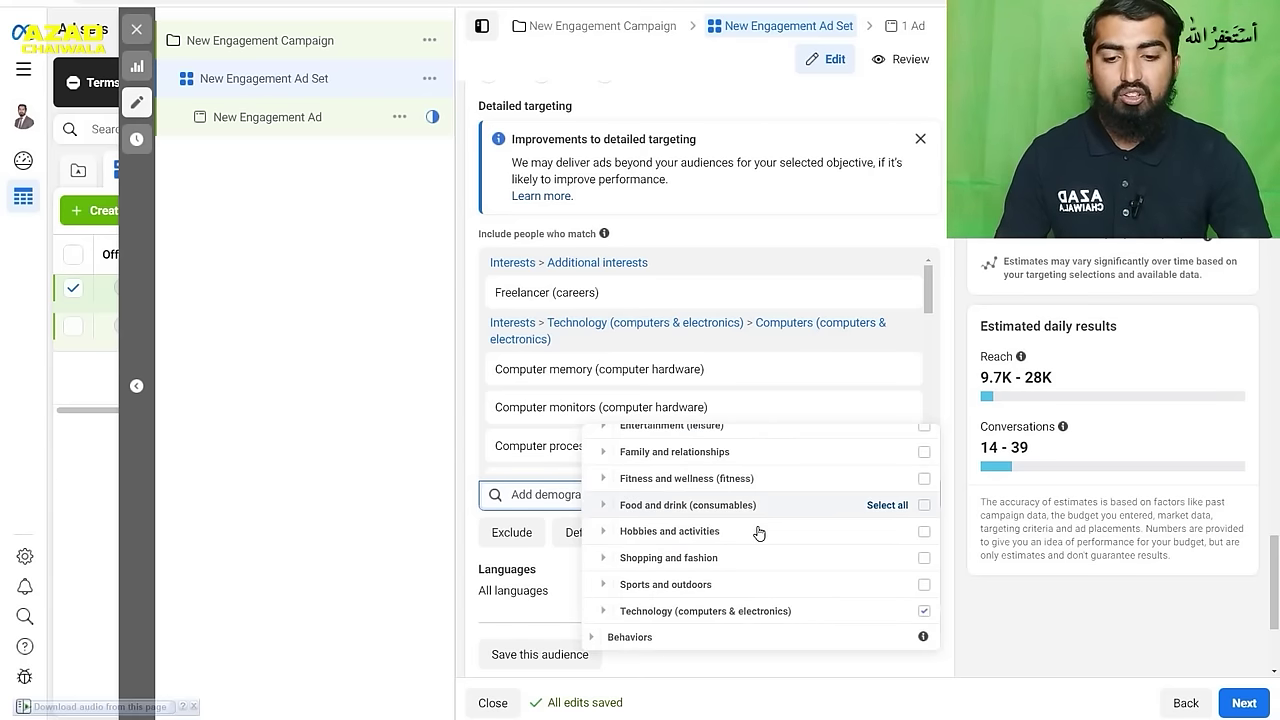
pyautogui.click(592, 638)
pyautogui.scroll(-3, 718, 530)
pyautogui.scroll(3, 718, 530)
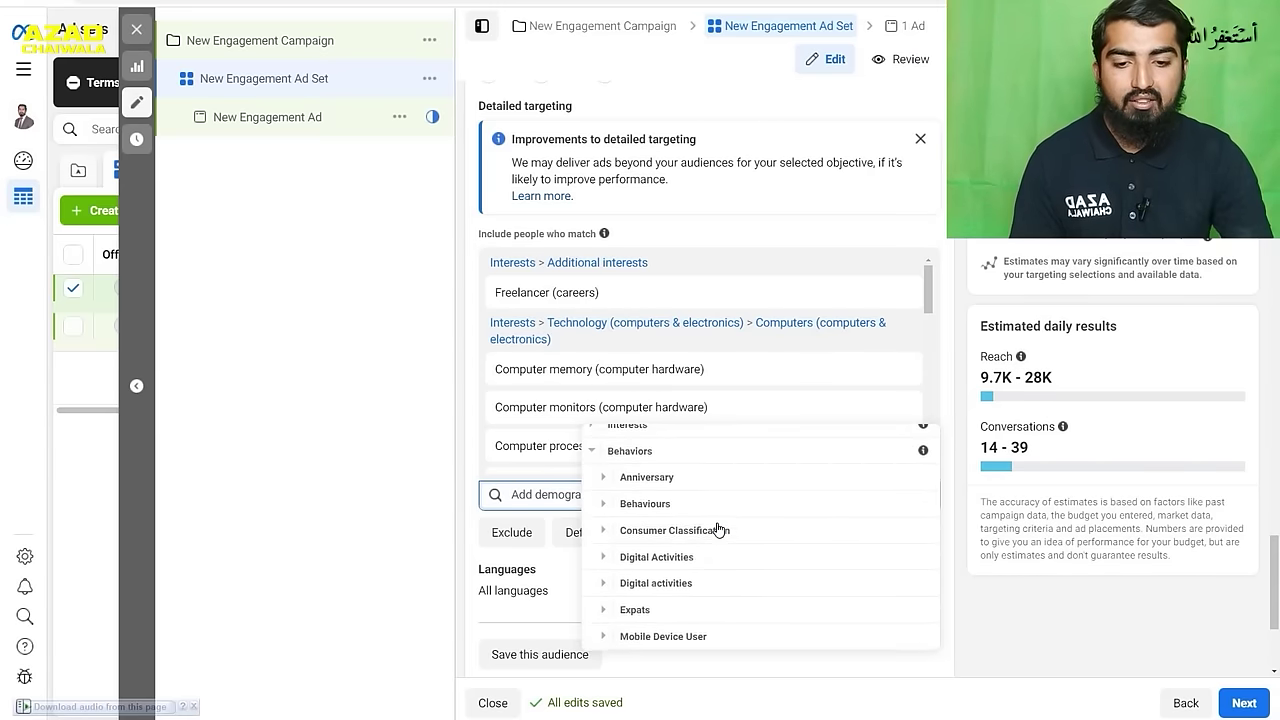
pyautogui.click(621, 484)
pyautogui.scroll(-1, 622, 484)
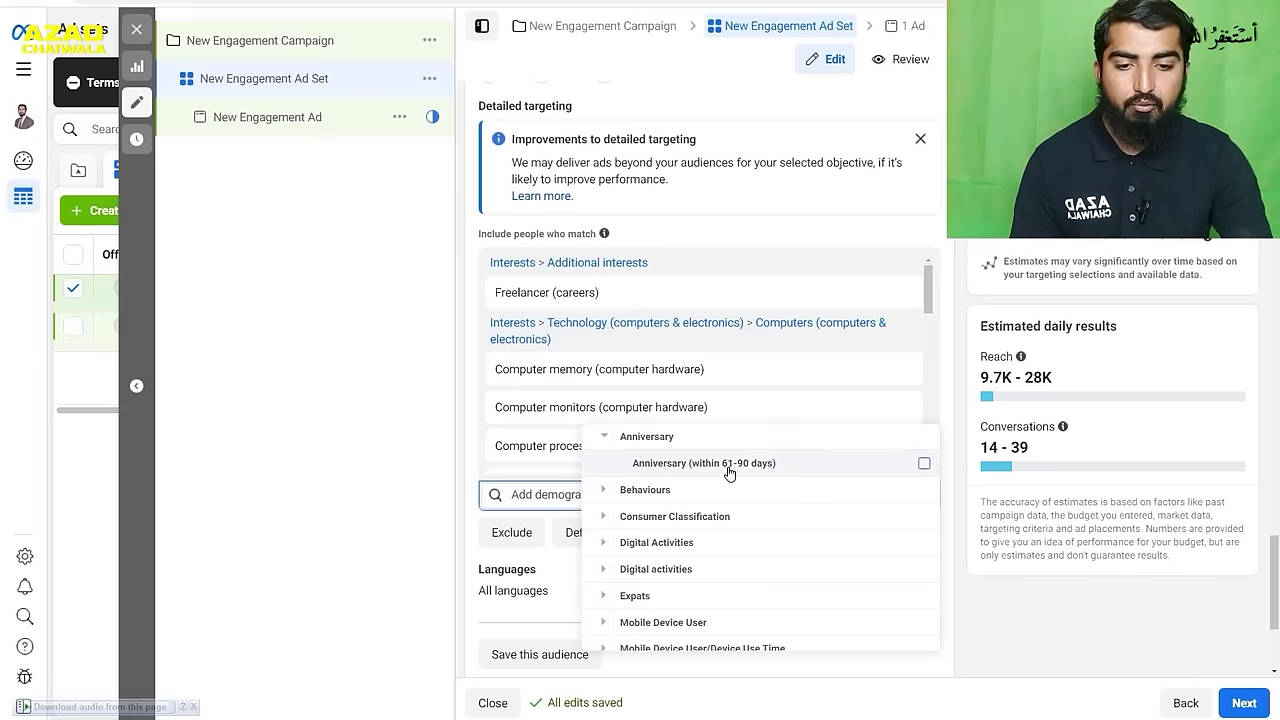
pyautogui.moveTo(736, 469)
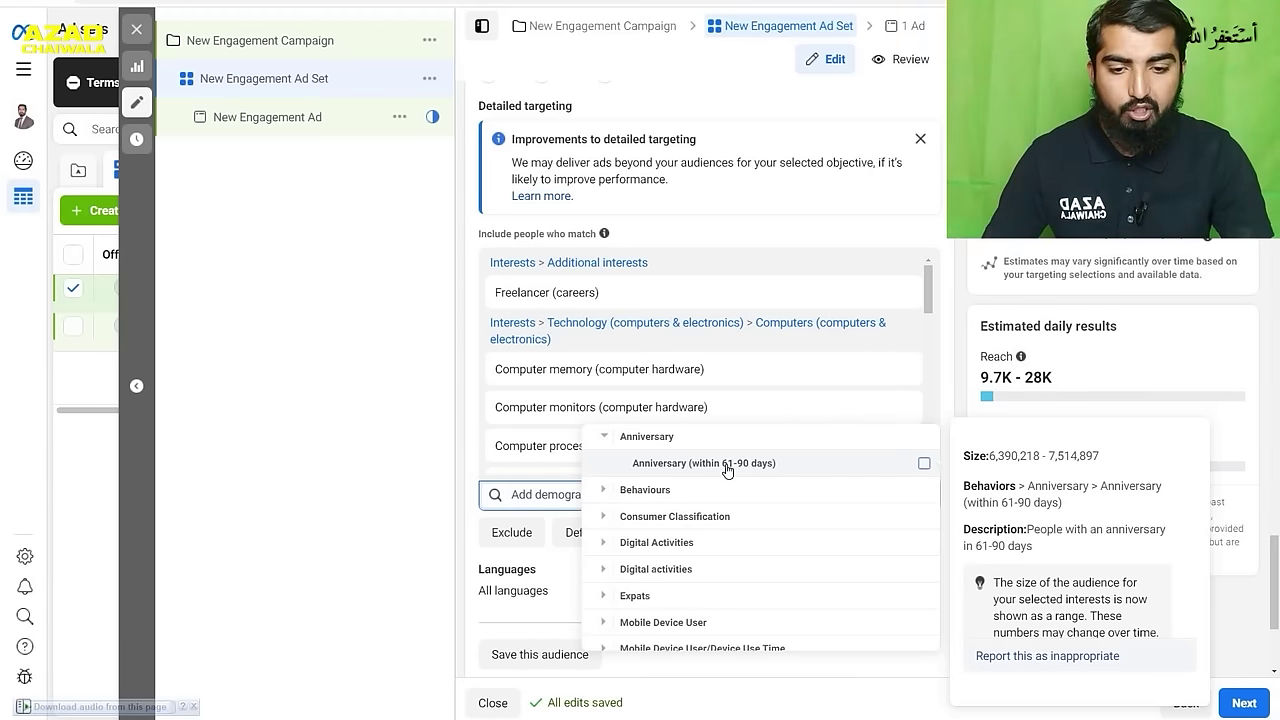
# - Expand Behaviours > Purchase behaviours > Purchase with offer and read its info card
pyautogui.click(605, 492)
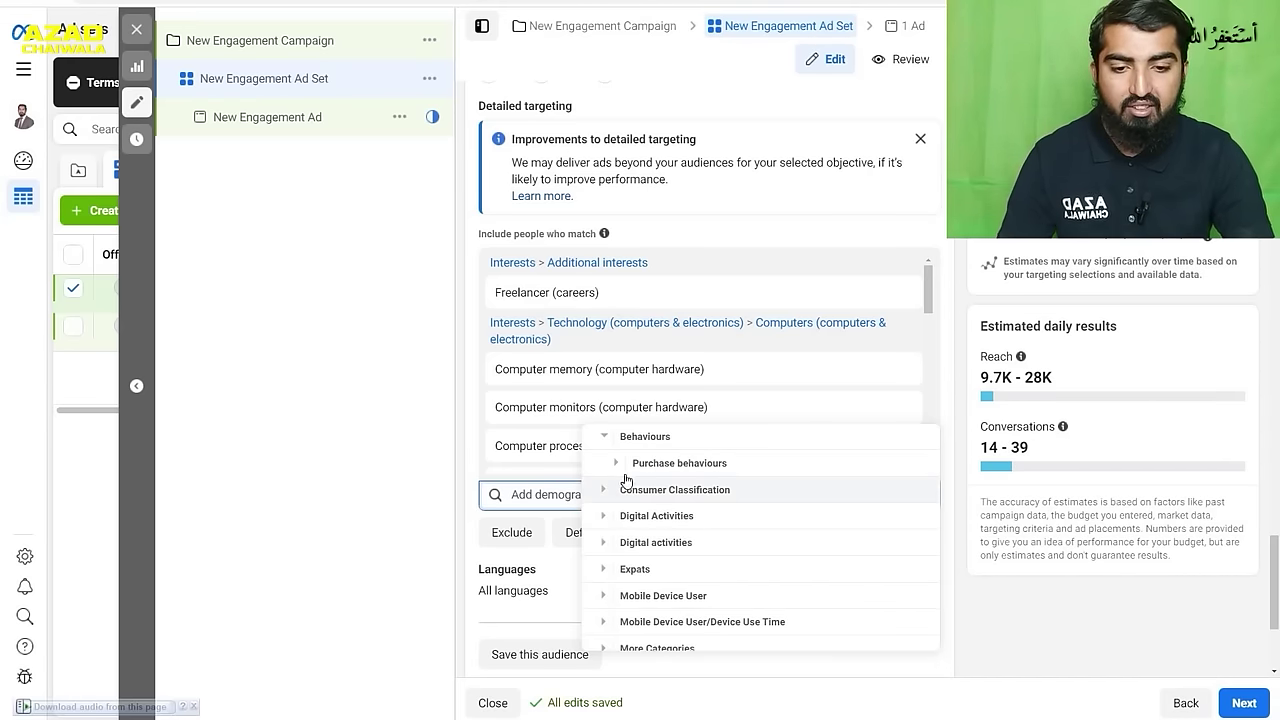
pyautogui.click(618, 464)
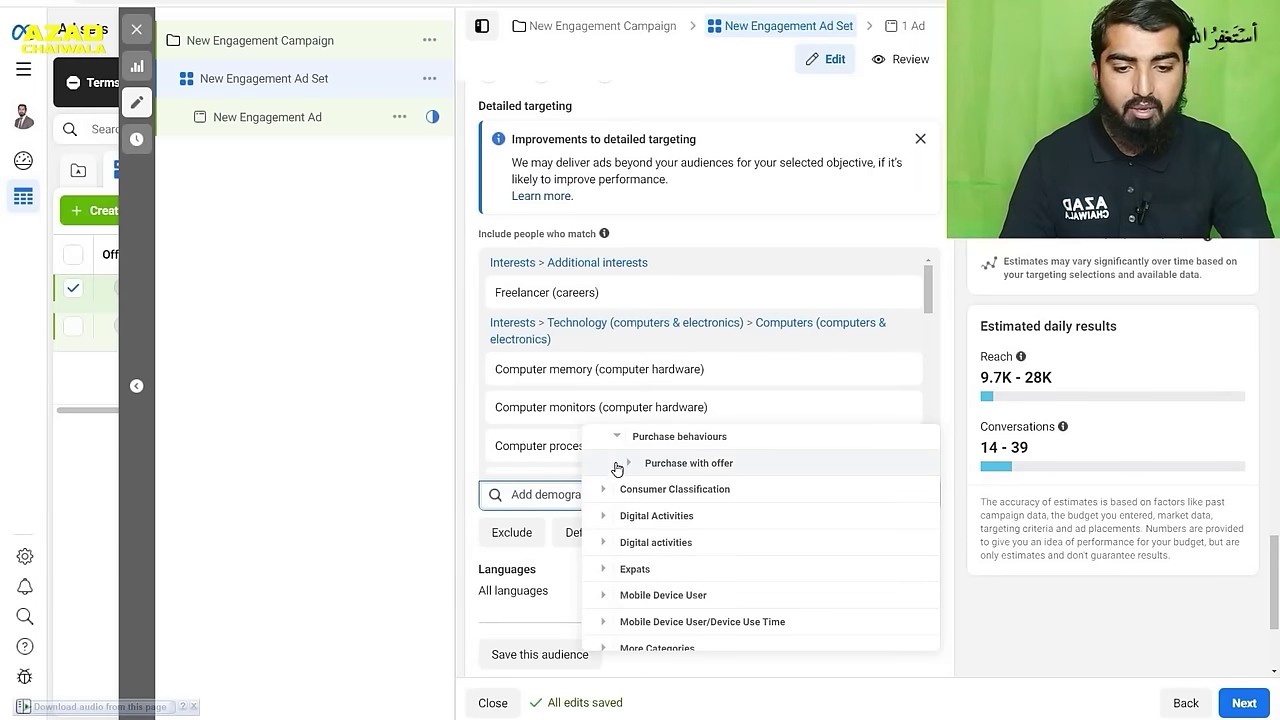
pyautogui.click(629, 466)
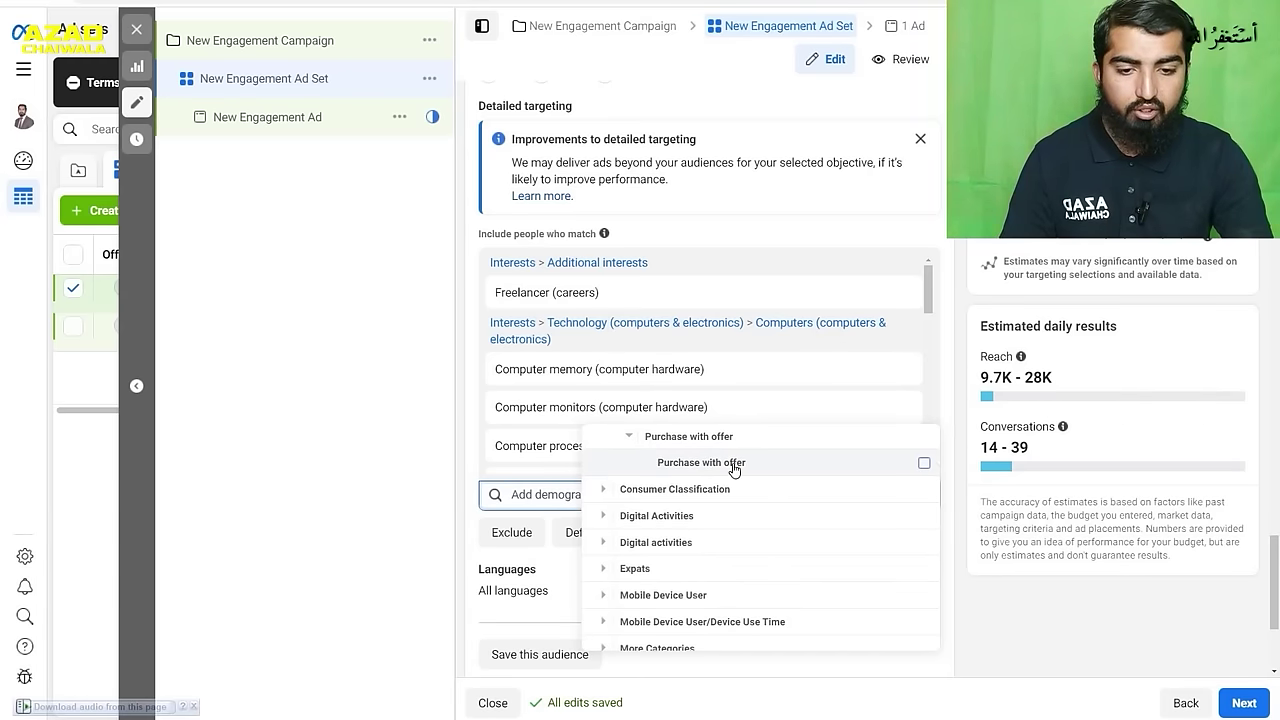
pyautogui.moveTo(858, 467)
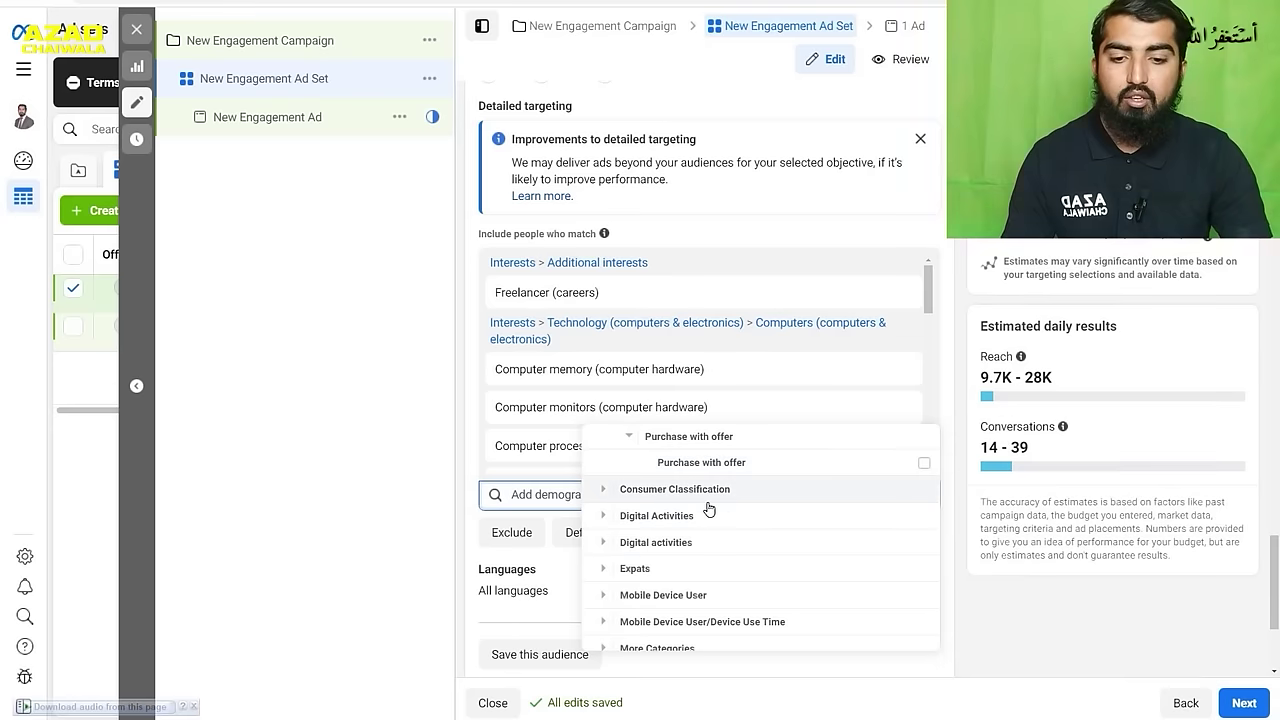
# - Expand the Digital Activities behaviour category and read its options' audience sizes
pyautogui.click(609, 517)
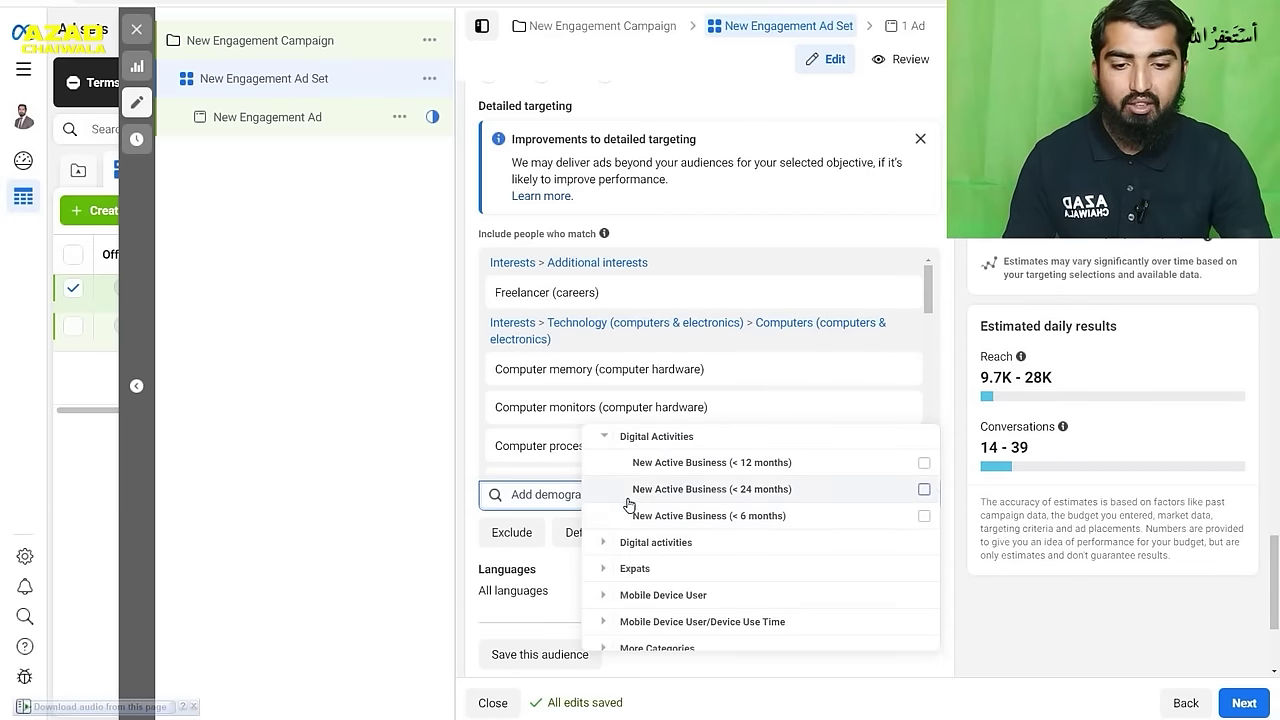
pyautogui.moveTo(646, 475)
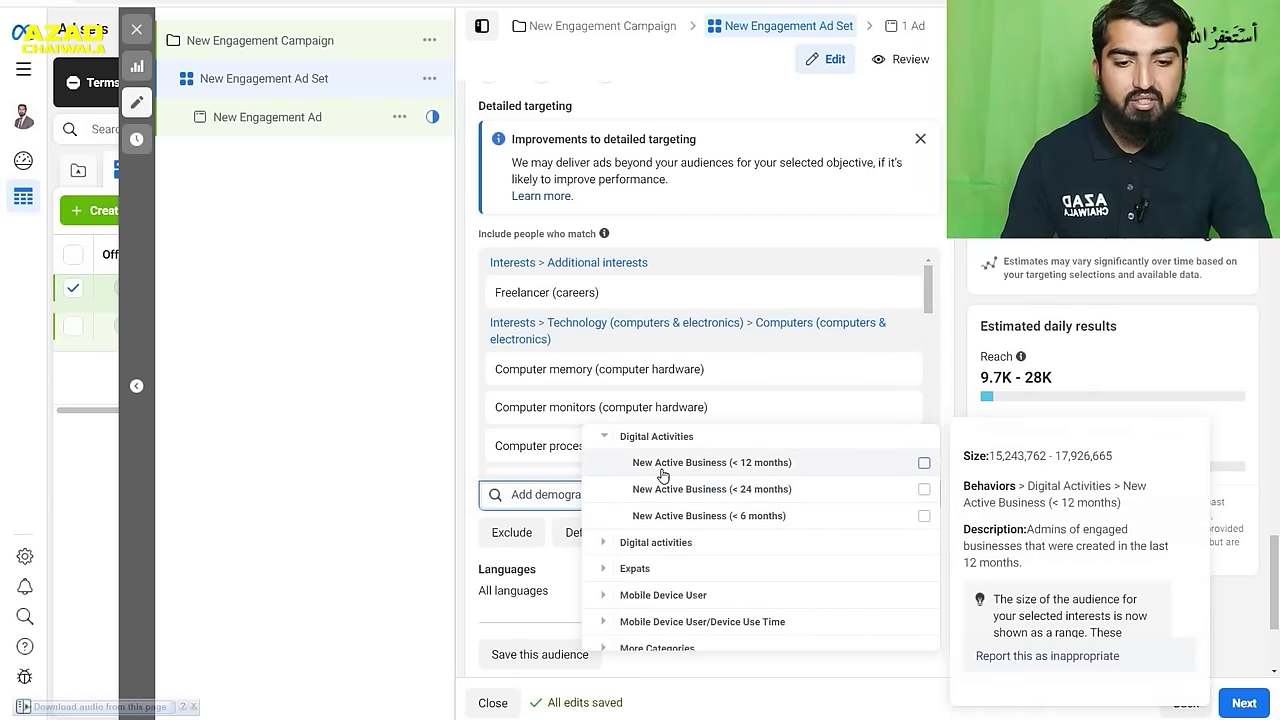
pyautogui.moveTo(709, 489)
pyautogui.moveTo(689, 515)
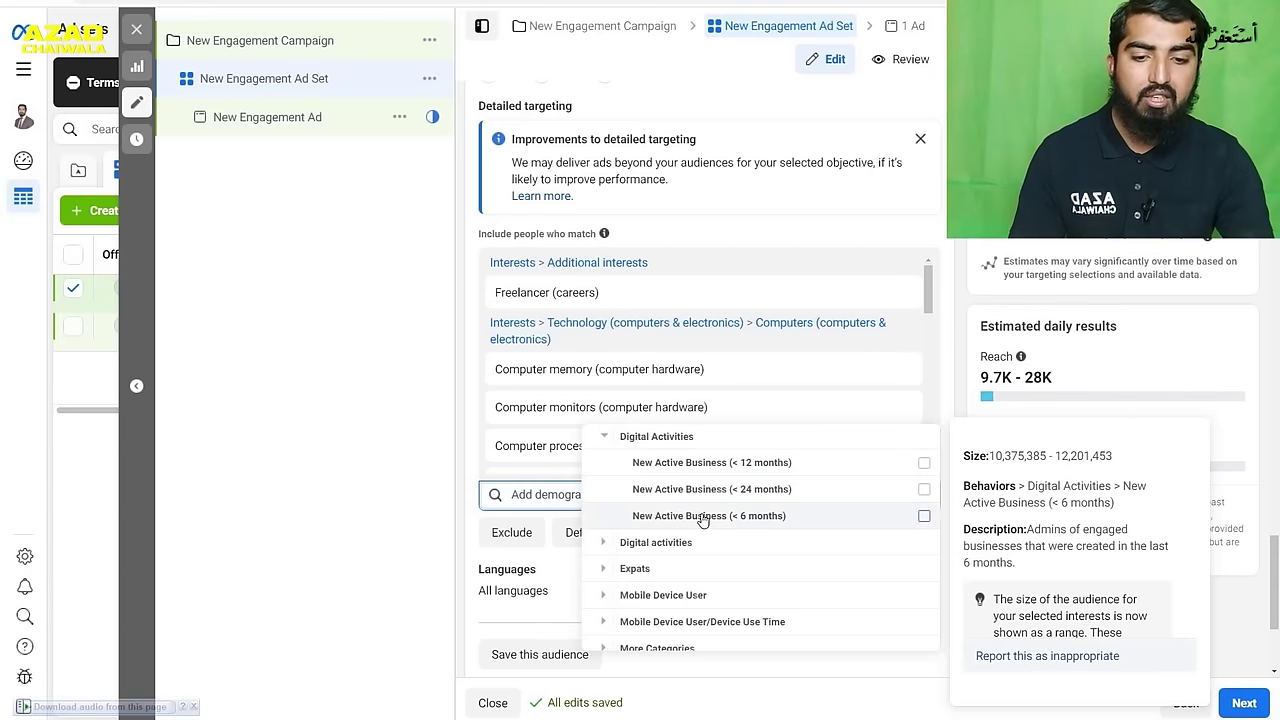
pyautogui.moveTo(803, 502)
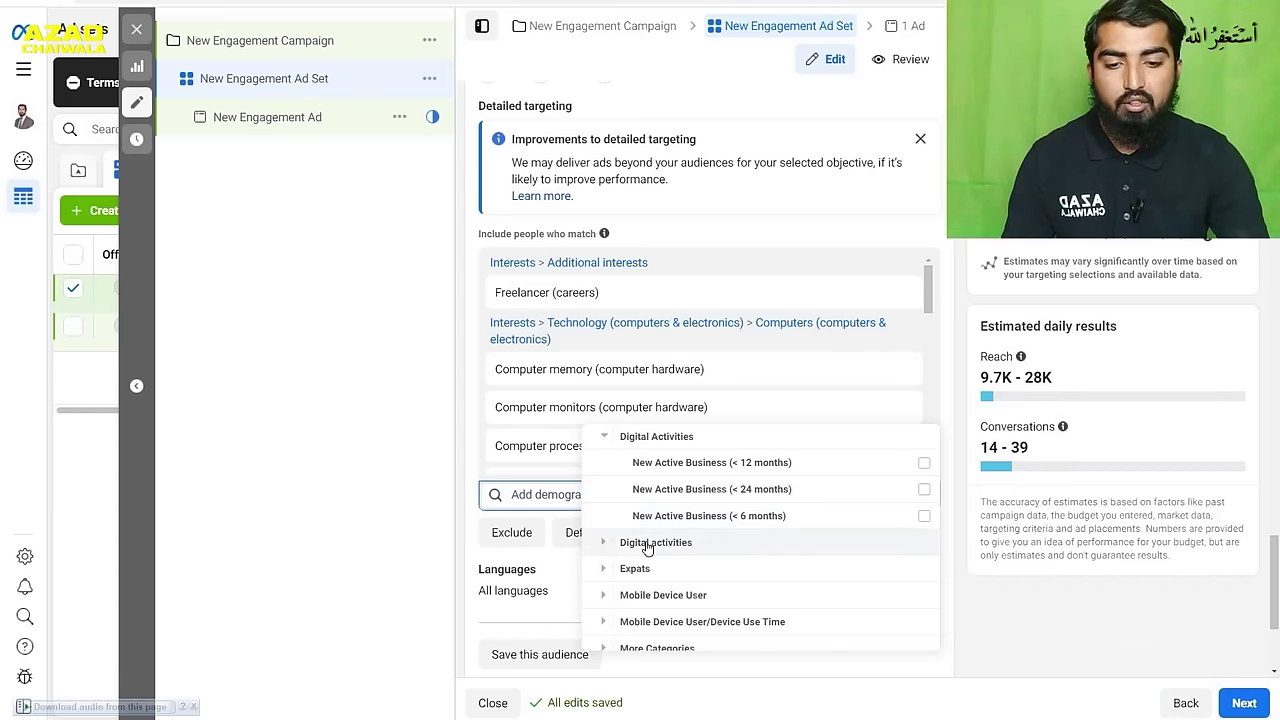
# - Expand Behaviours > Digital activities and scroll through options like Technology early adopters
pyautogui.click(608, 542)
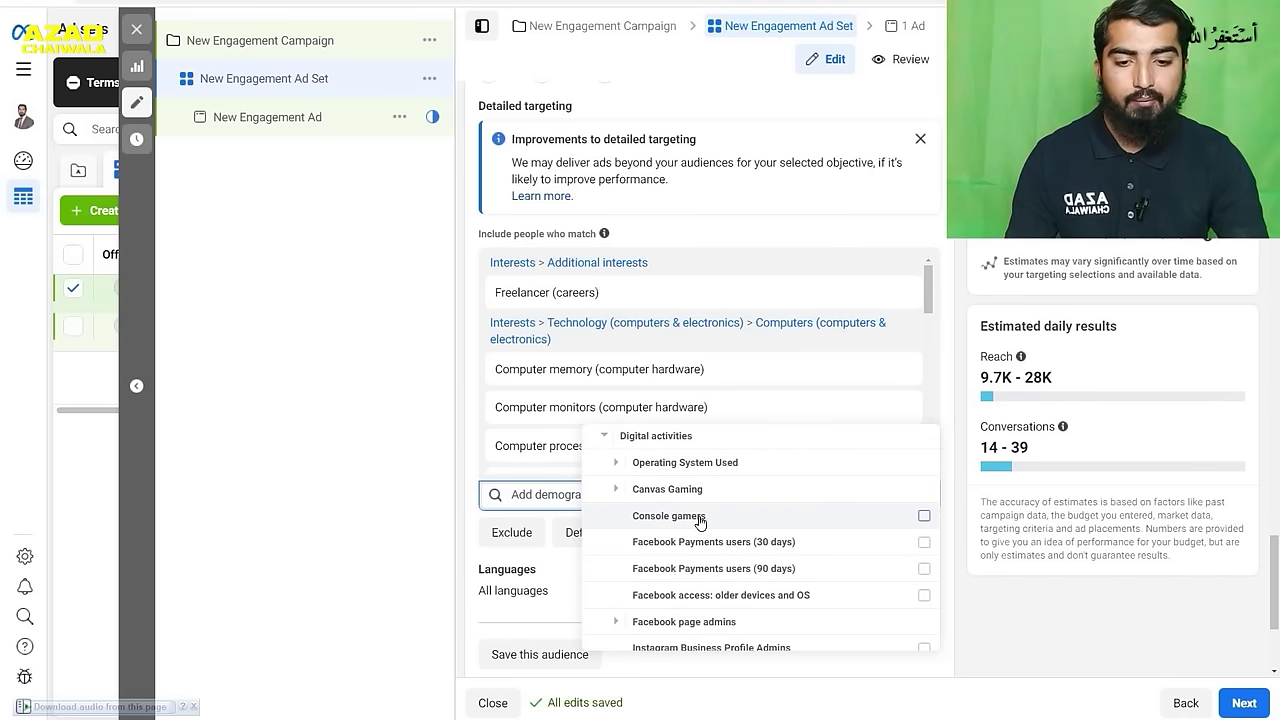
pyautogui.moveTo(669, 549)
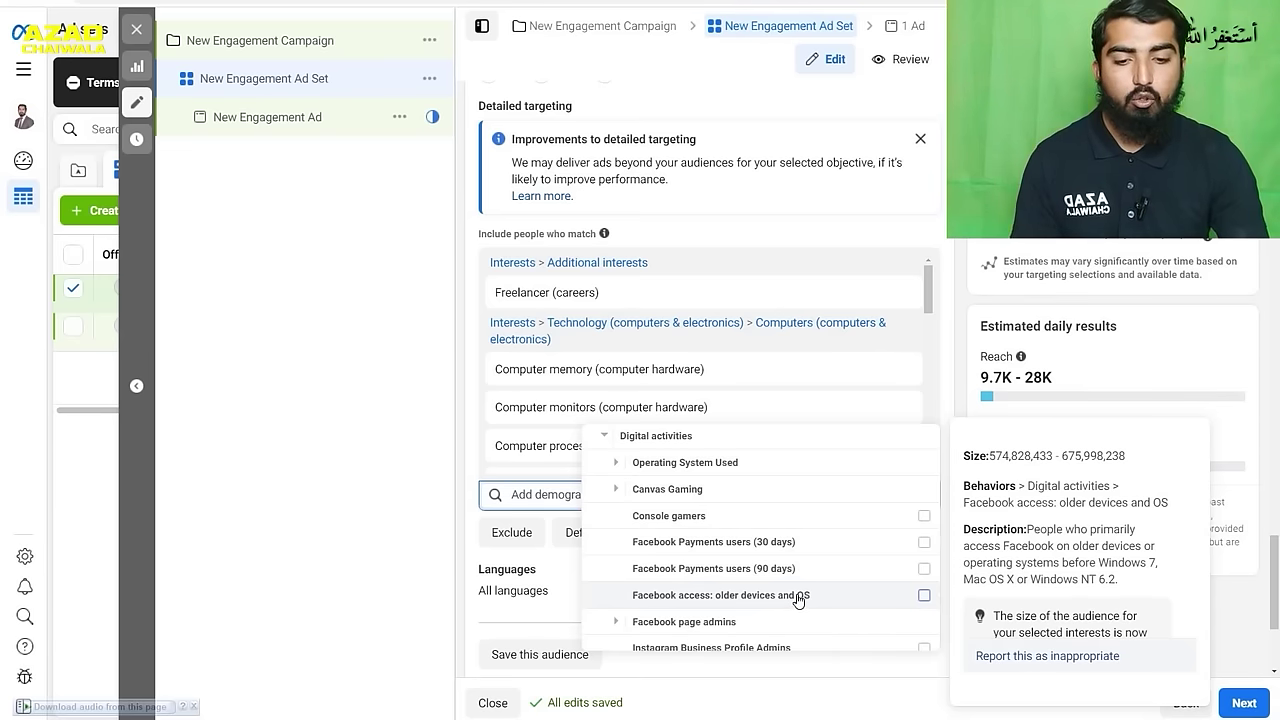
pyautogui.scroll(-1, 780, 590)
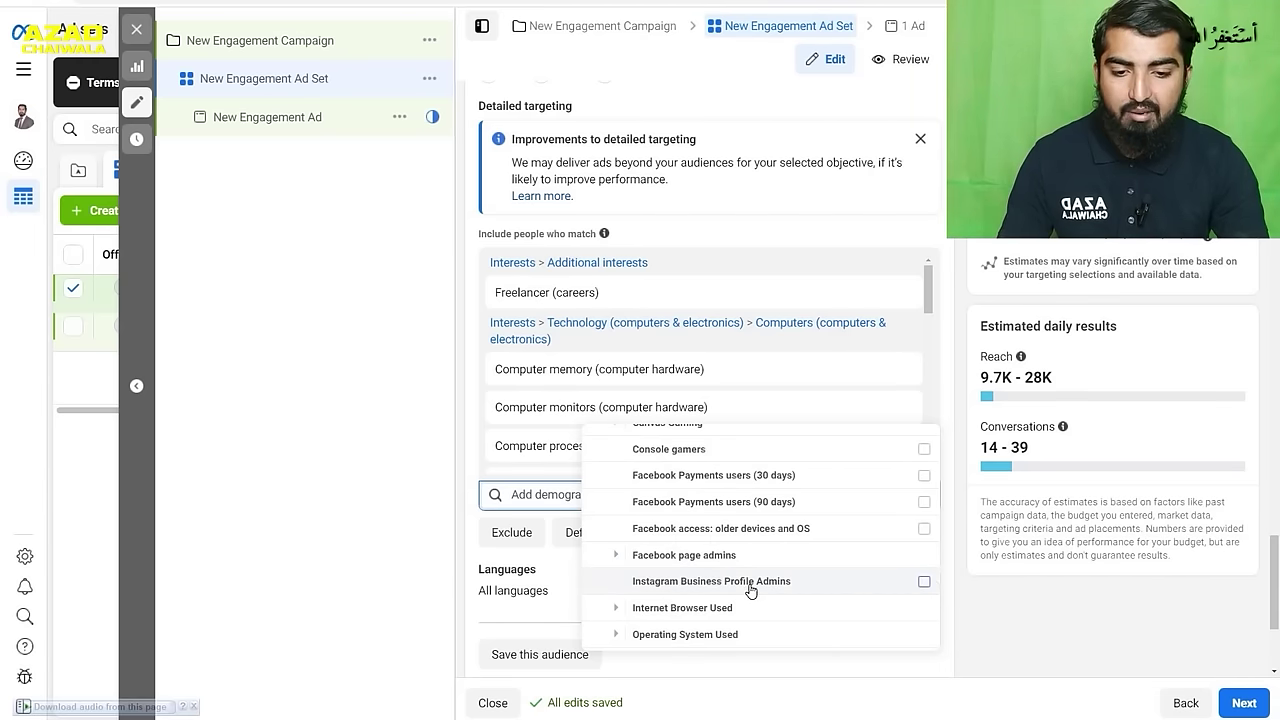
pyautogui.scroll(-1, 757, 589)
pyautogui.scroll(-3, 749, 531)
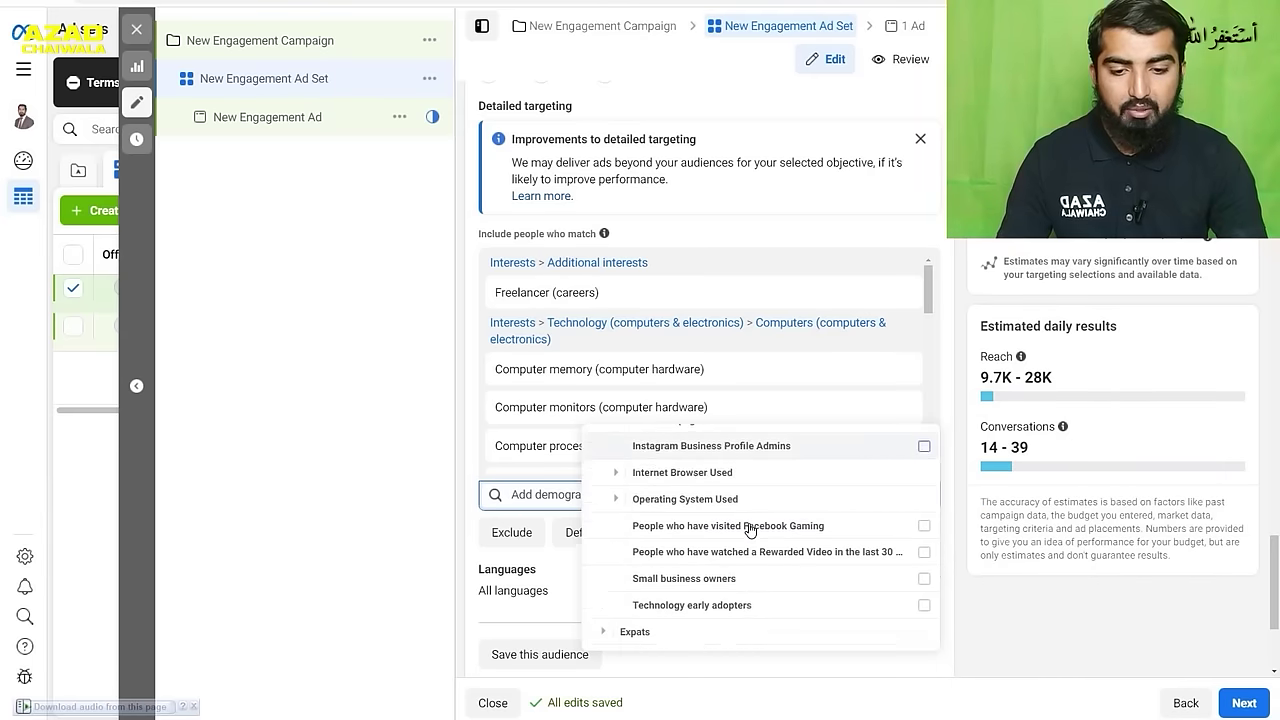
pyautogui.scroll(-1, 759, 520)
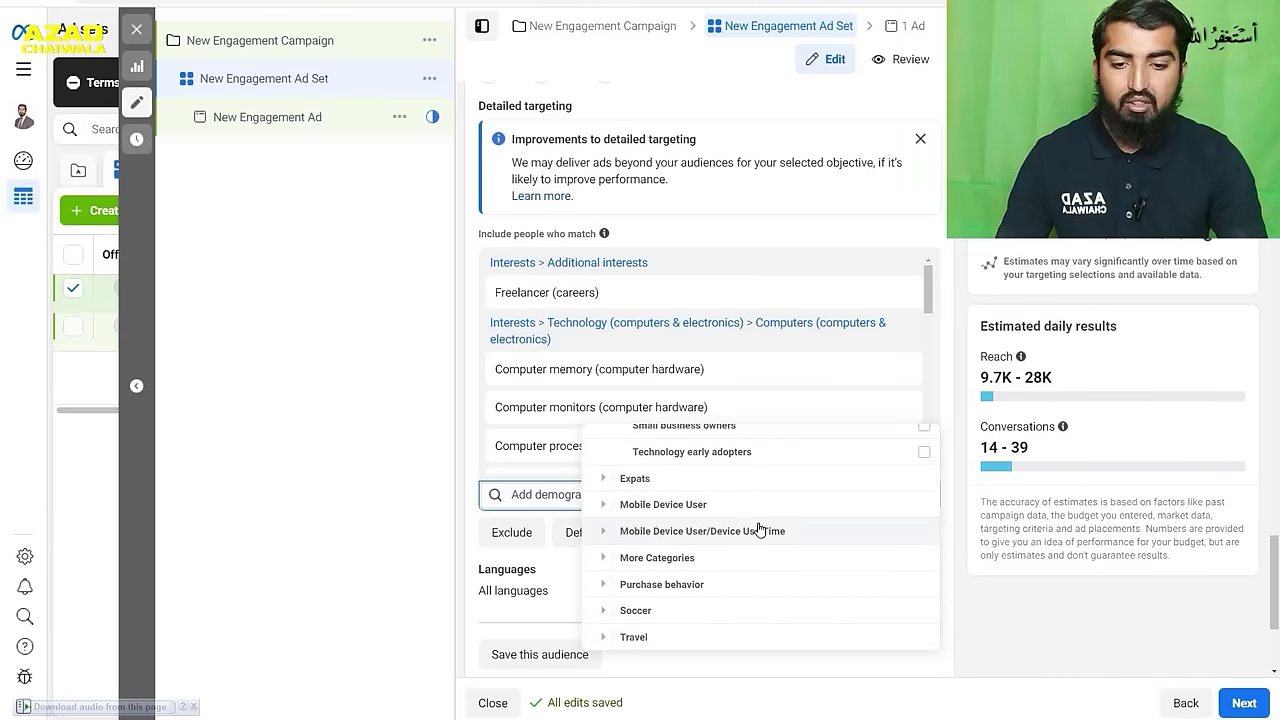
# - Expand Mobile Device User and review options like Android: 360 degree media supported
pyautogui.click(606, 513)
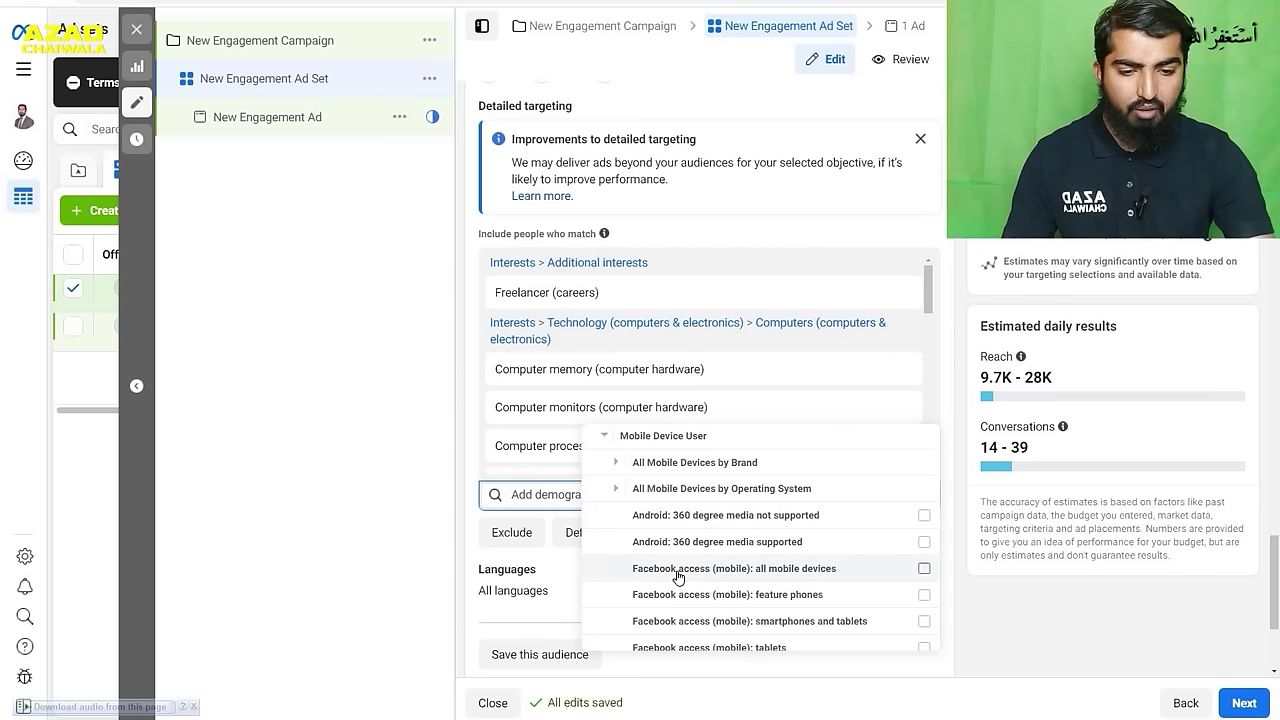
pyautogui.moveTo(678, 576)
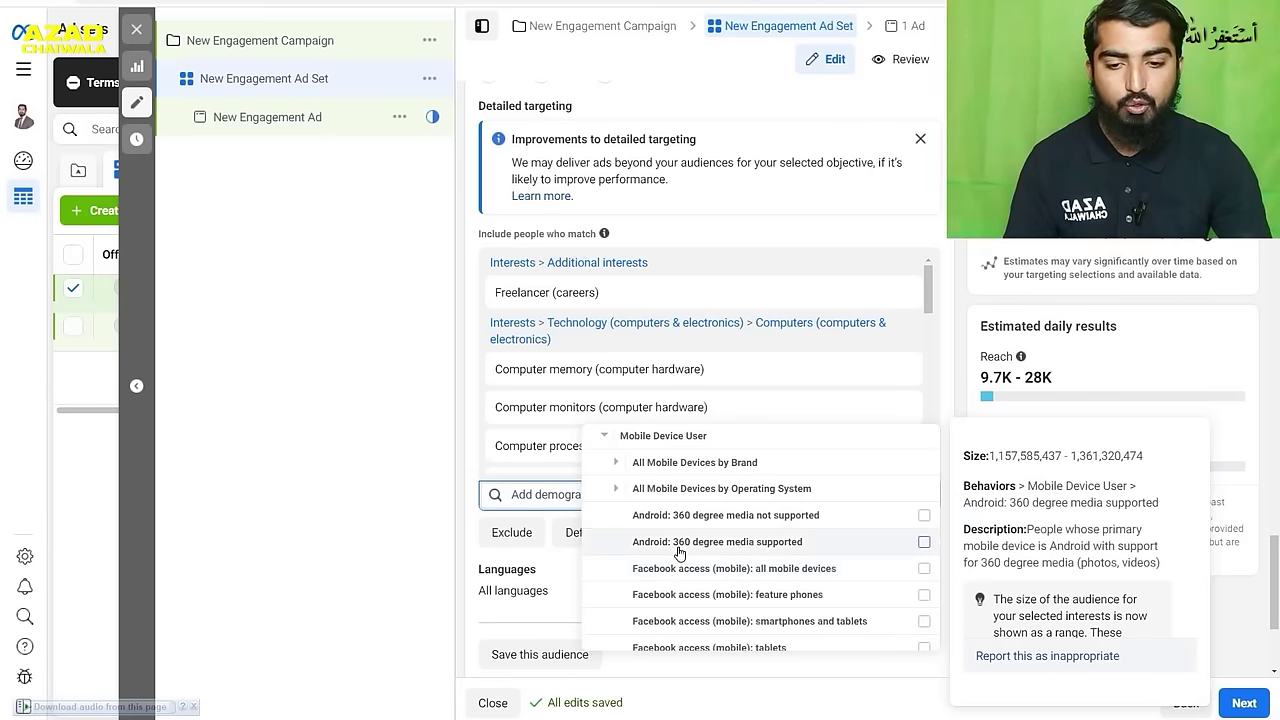
pyautogui.scroll(-2, 540, 490)
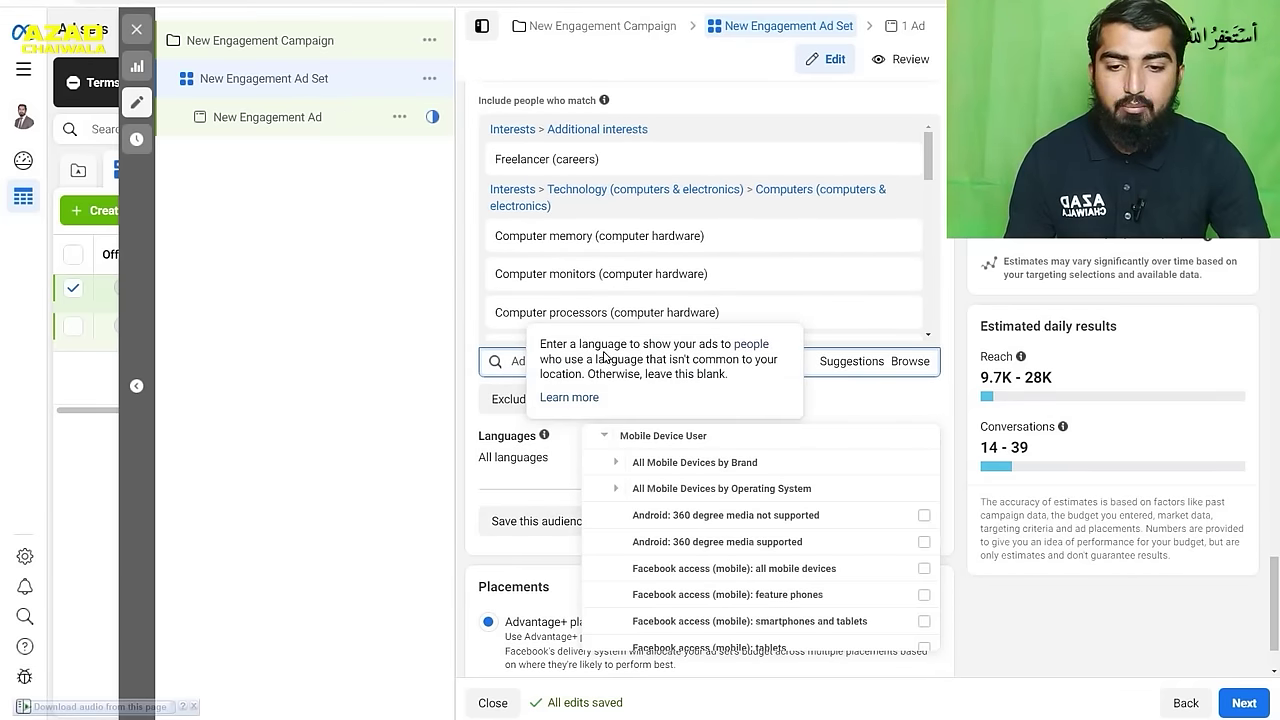
# - Close the targeting browser and start editing the ad set's Languages
pyautogui.click(550, 361)
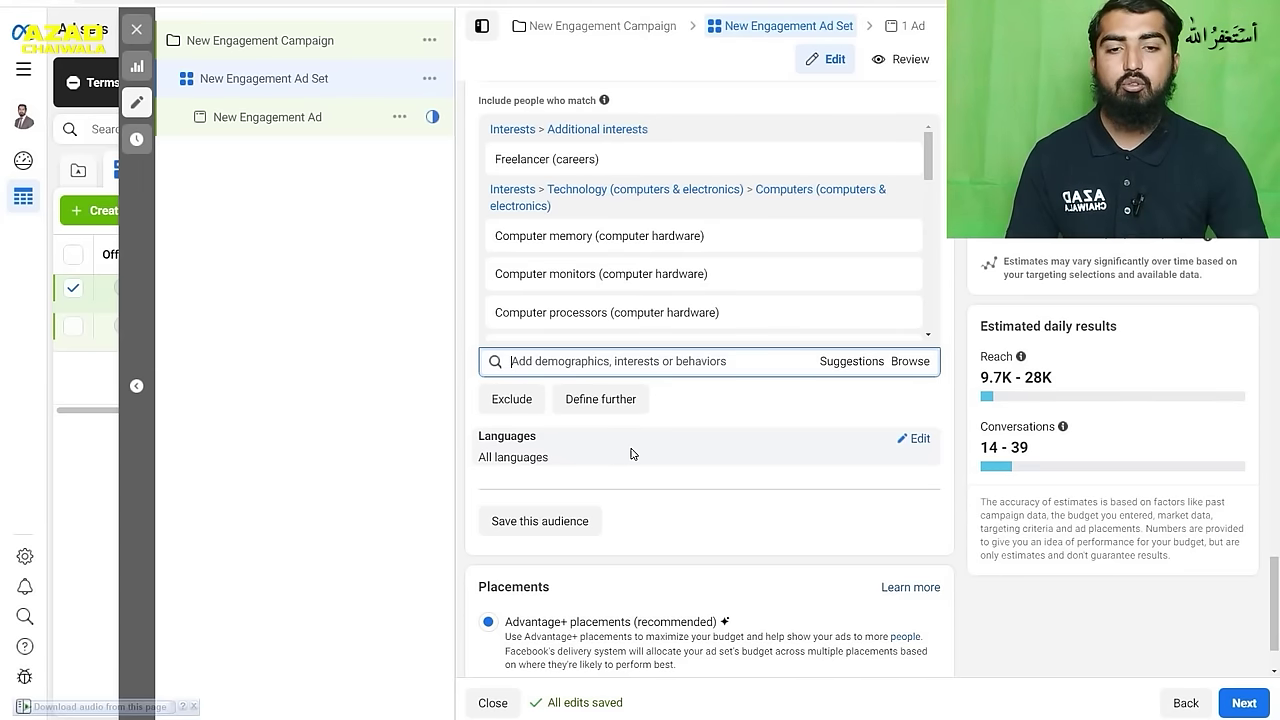
pyautogui.click(917, 440)
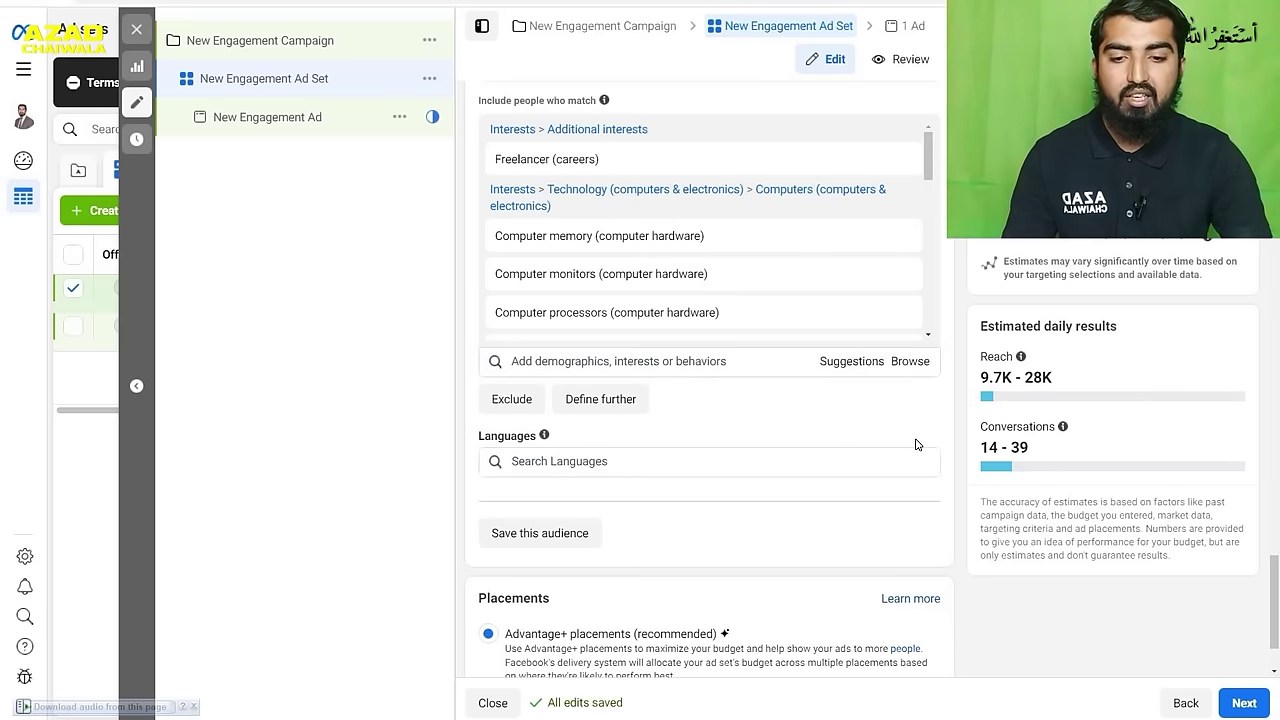
# - Search for and add Urdu and English as the ad set's target languages
pyautogui.click(673, 463)
pyautogui.write('urudu')
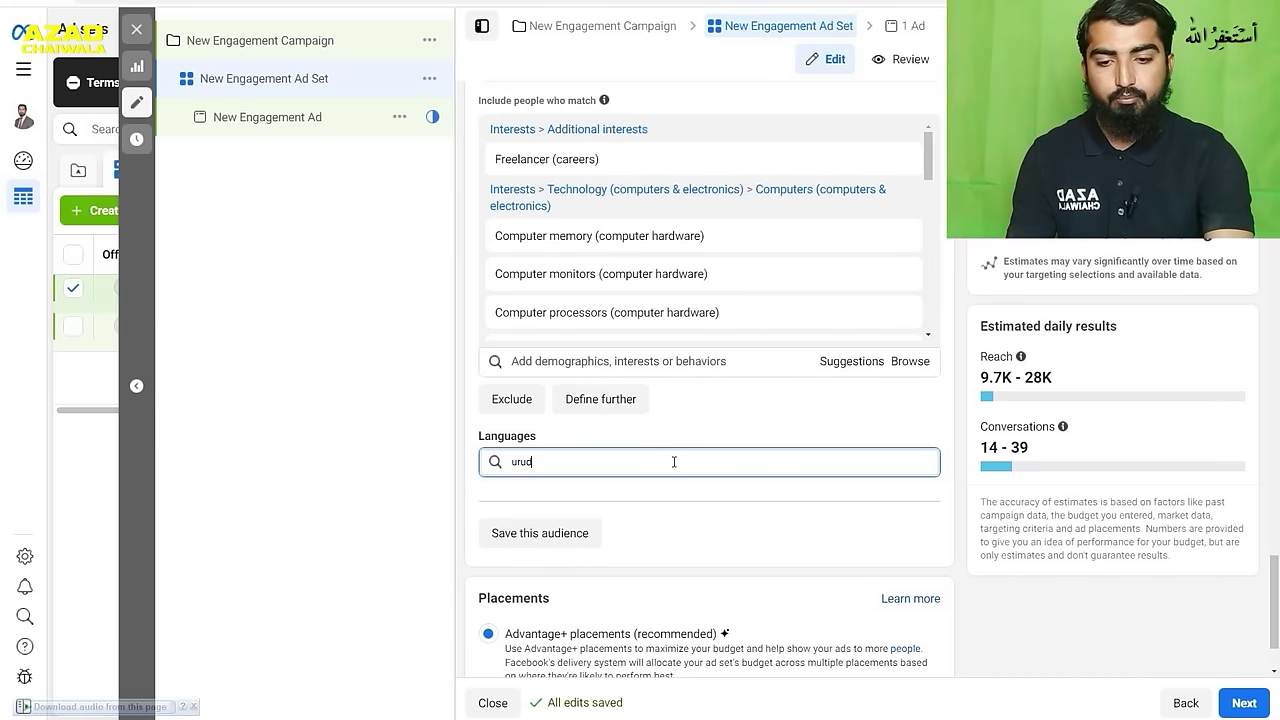
pyautogui.press('BackSpace')
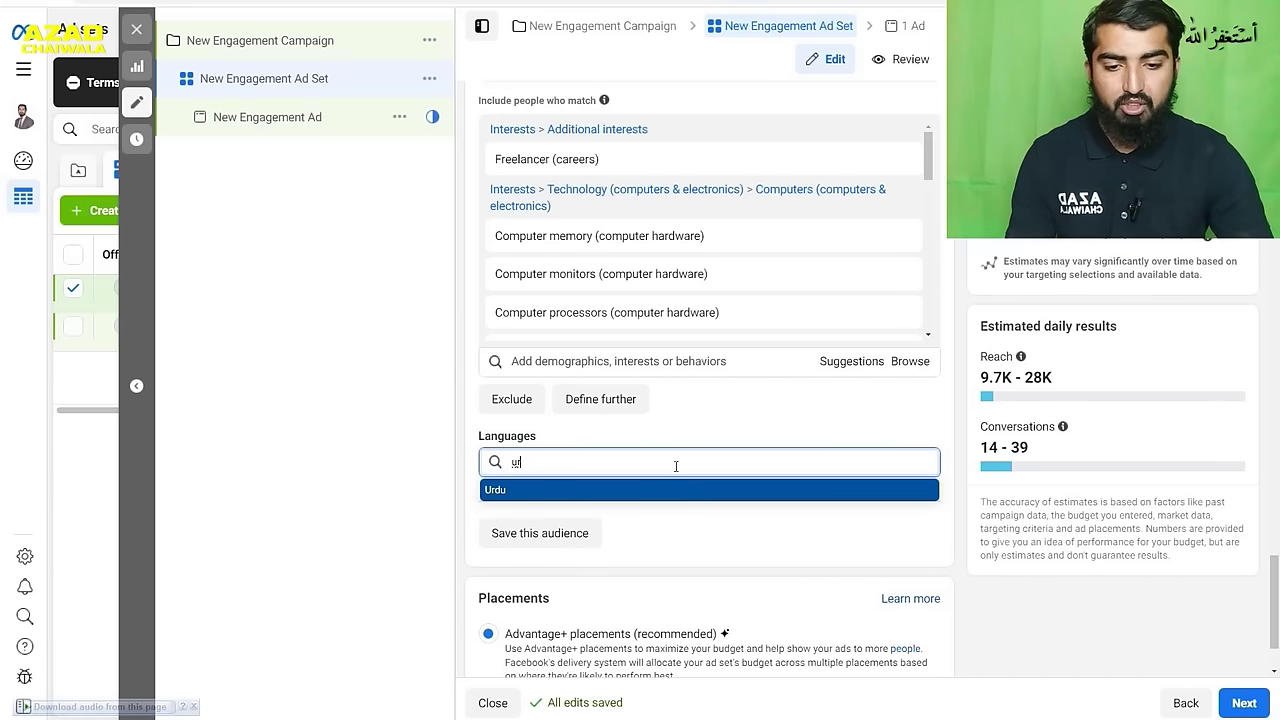
pyautogui.click(690, 490)
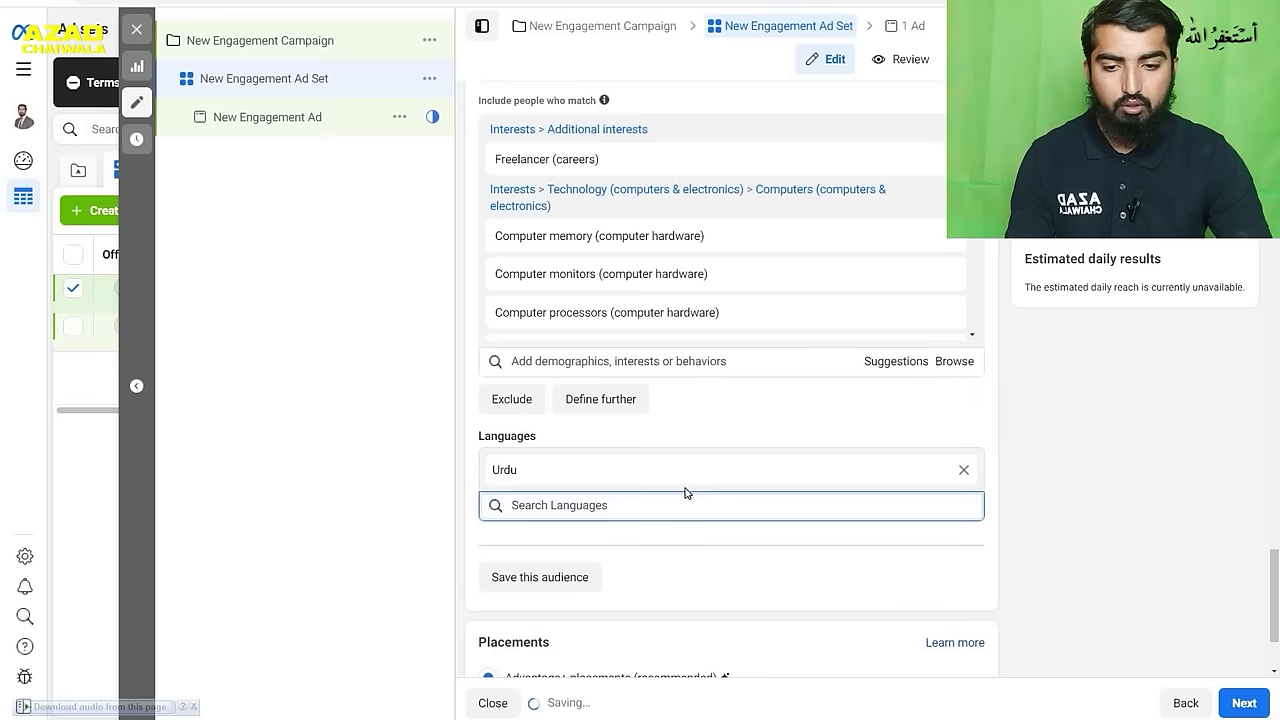
pyautogui.write('en')
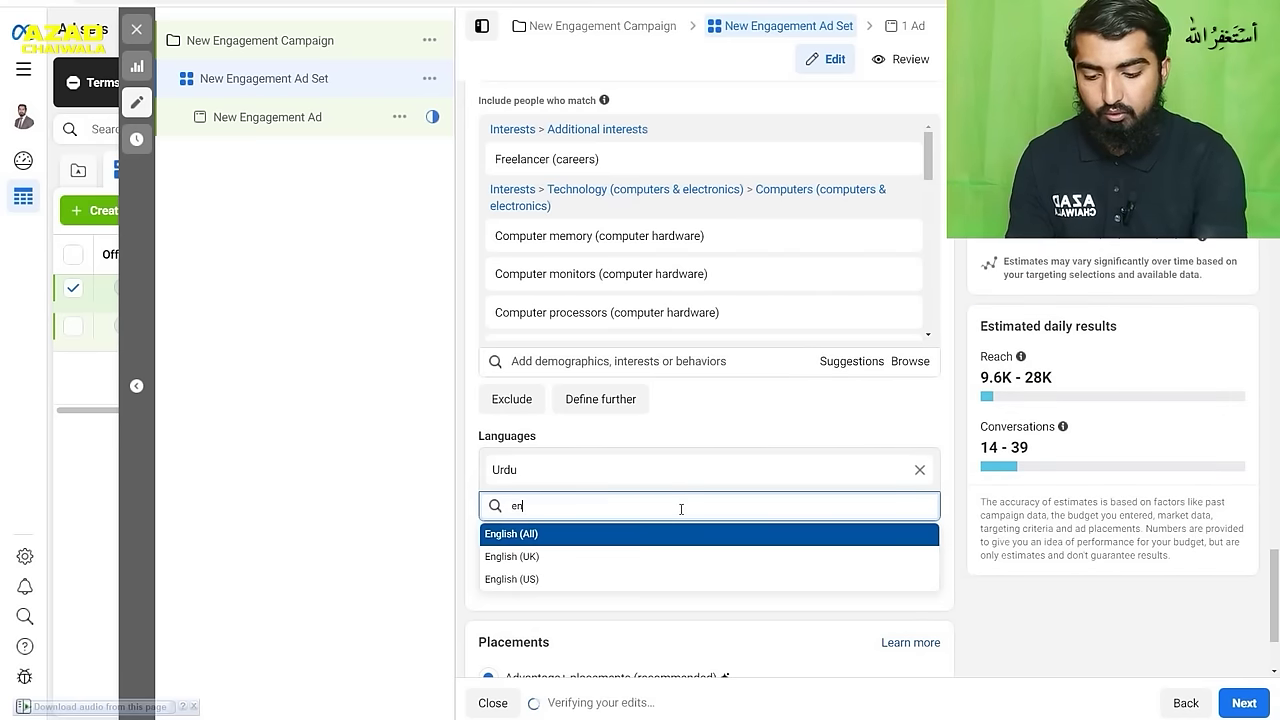
pyautogui.write('glish')
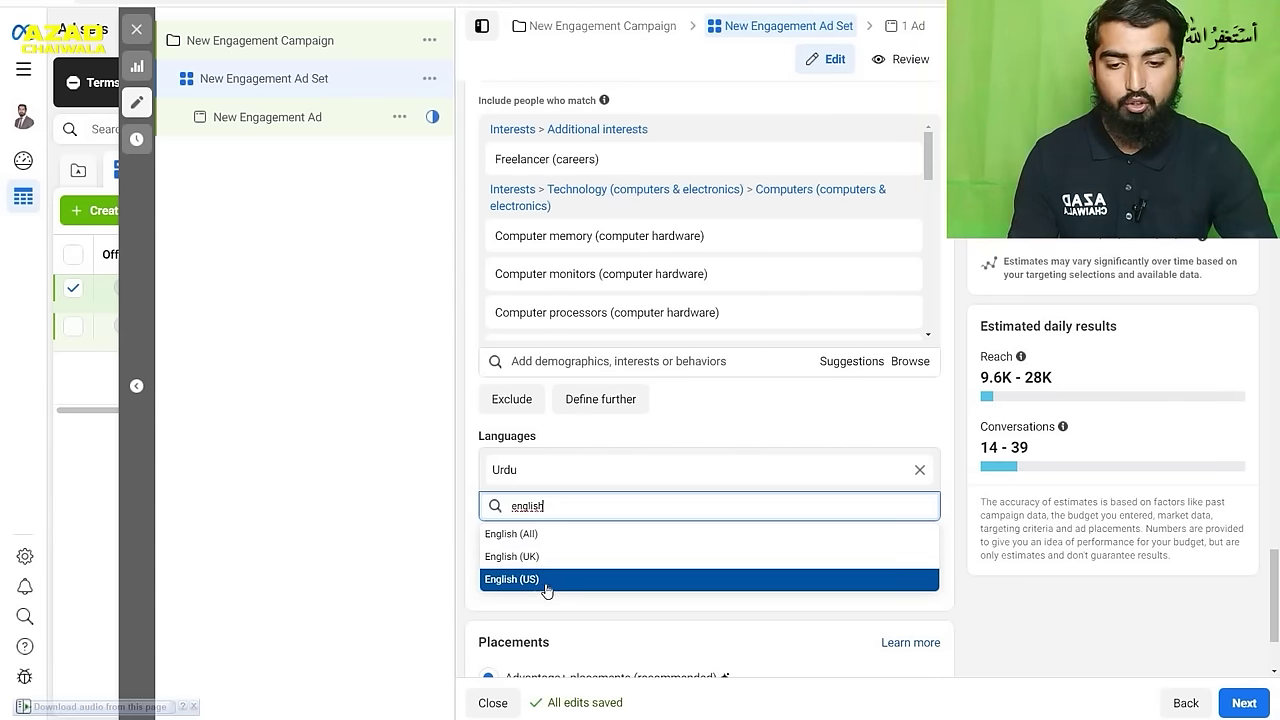
pyautogui.click(549, 534)
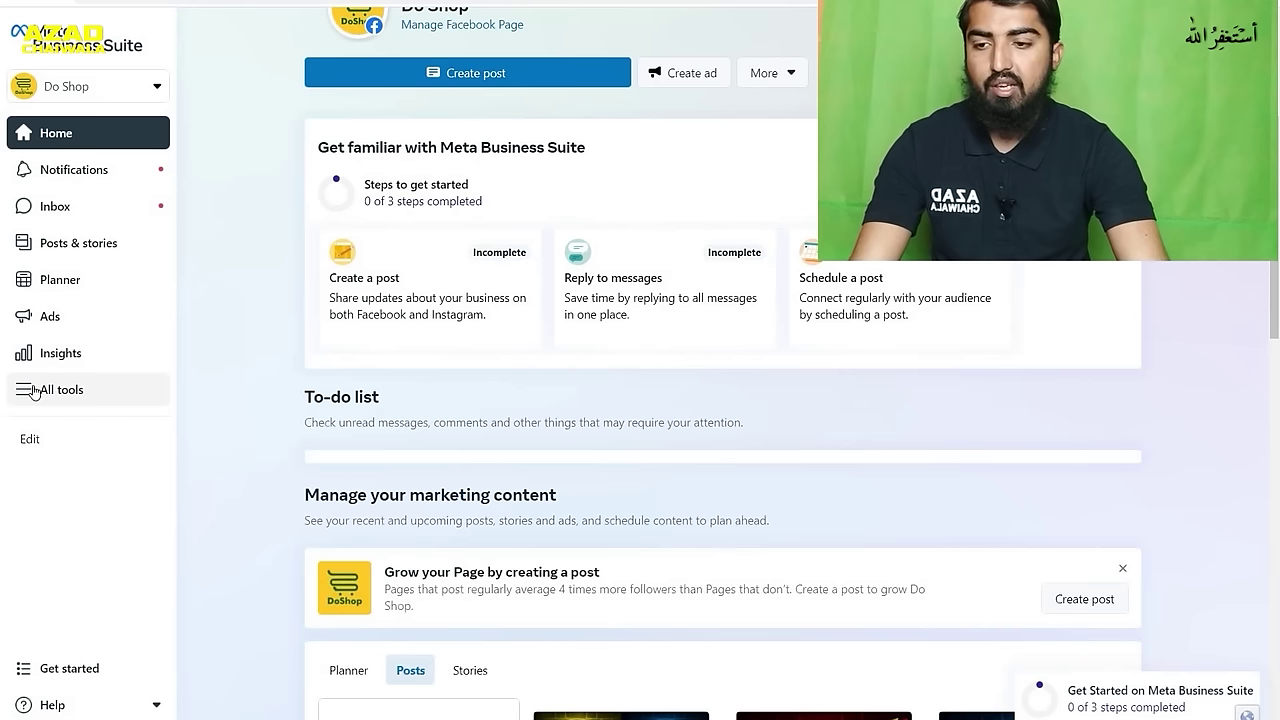
# - Open Ads Manager from the All tools list in Meta Business Suite
pyautogui.click(26, 393)
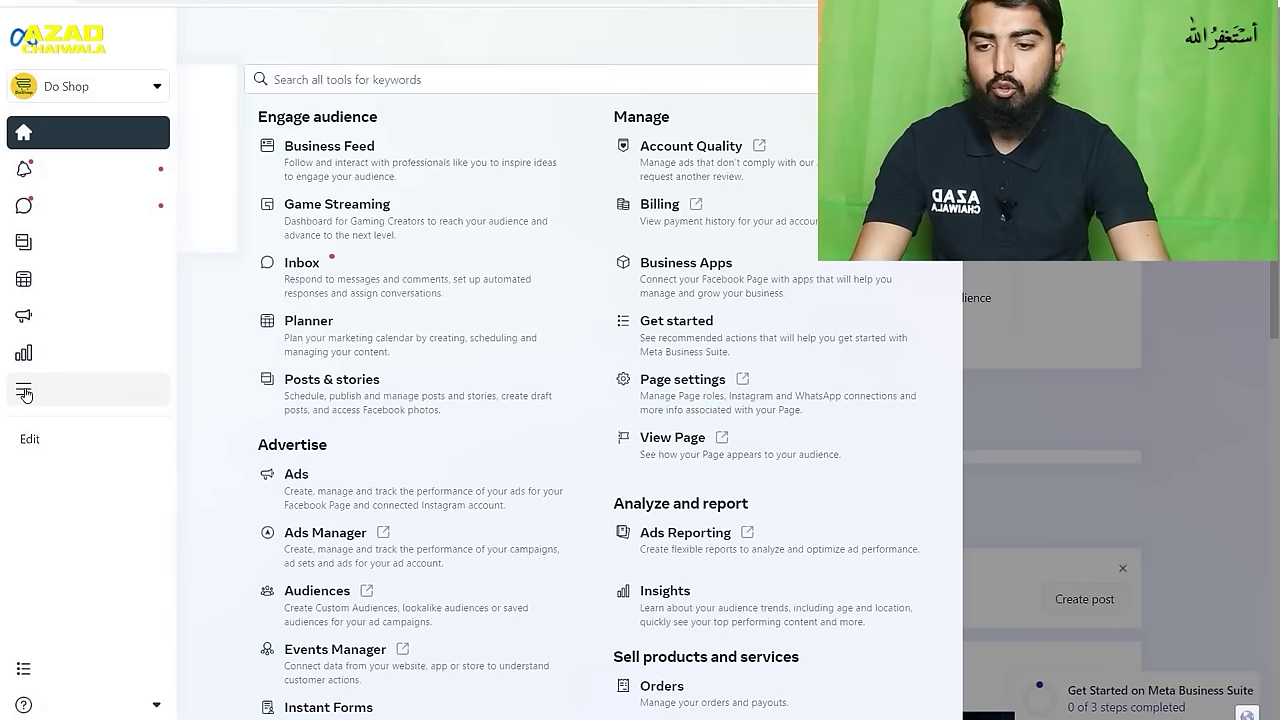
pyautogui.click(381, 556)
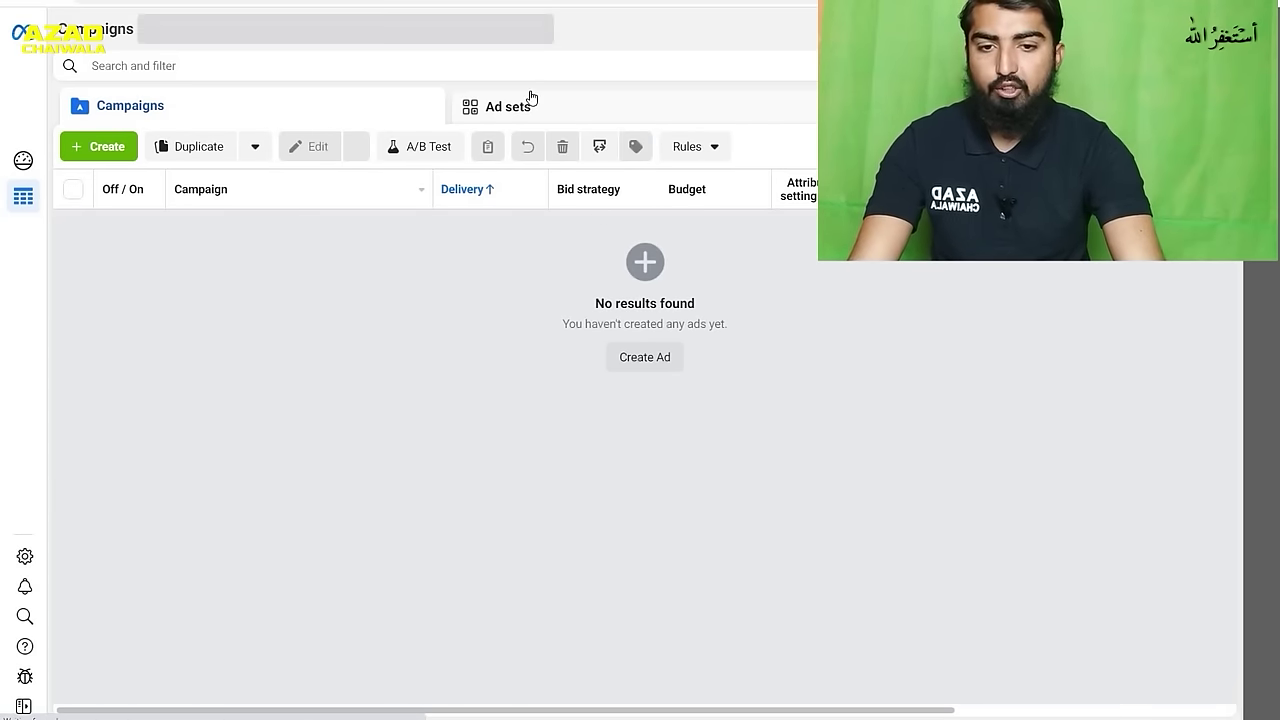
# - Create a new campaign with the Engagement objective
pyautogui.click(110, 152)
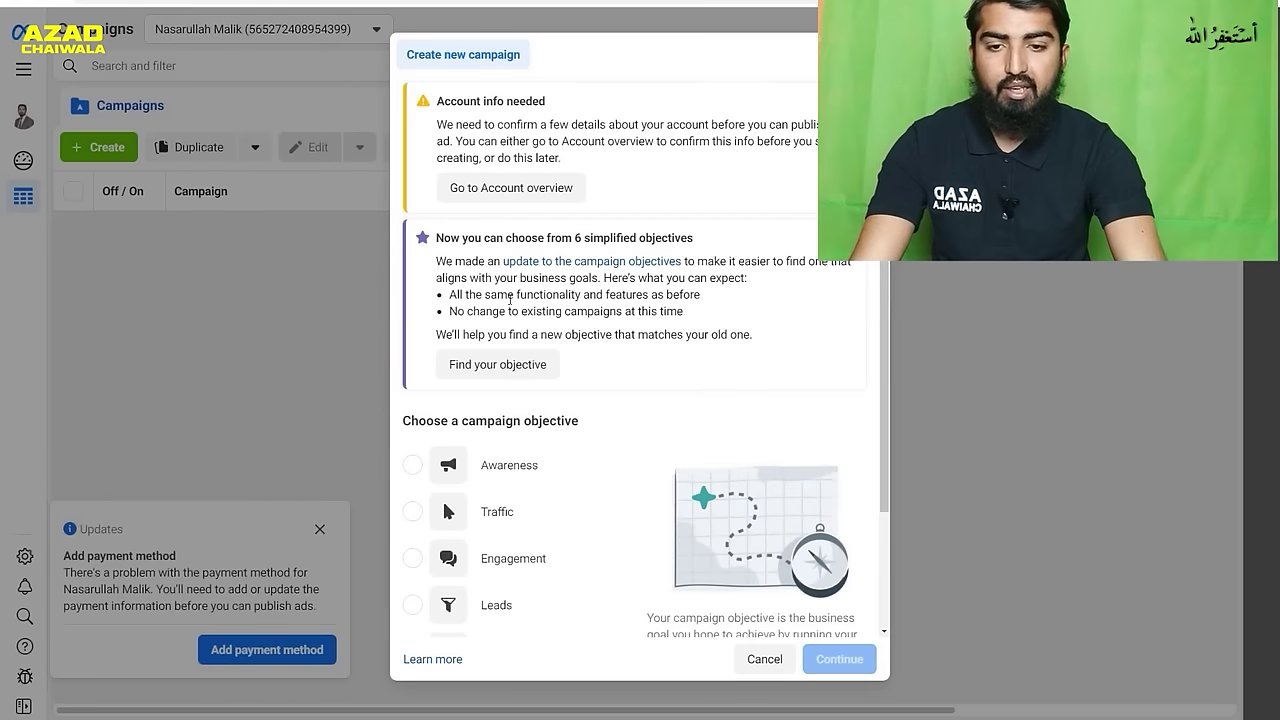
pyautogui.scroll(-2, 635, 335)
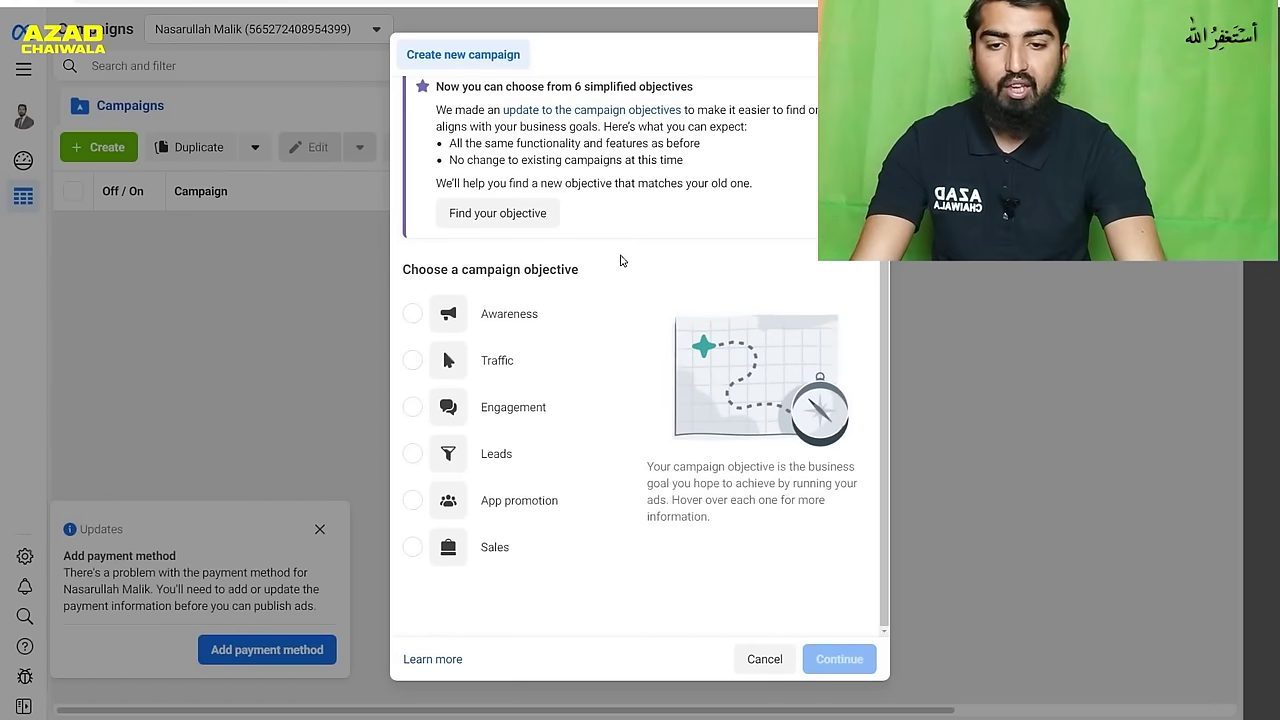
pyautogui.click(466, 416)
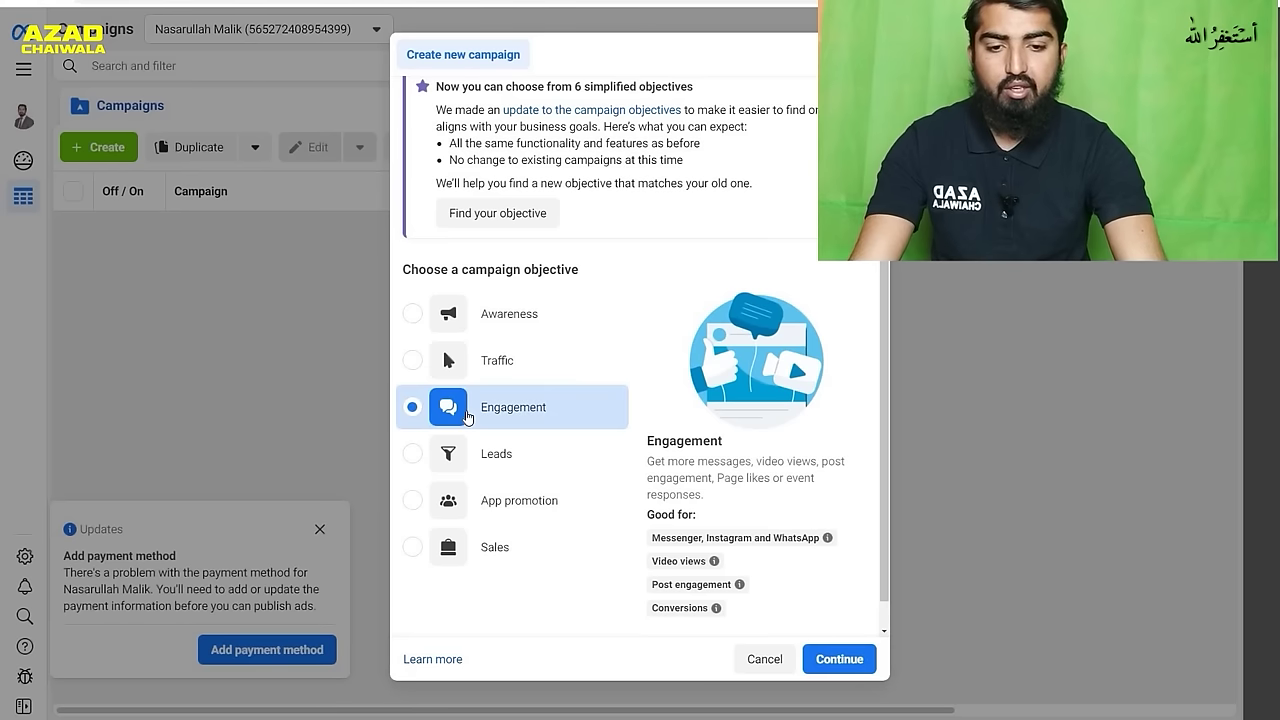
pyautogui.click(822, 650)
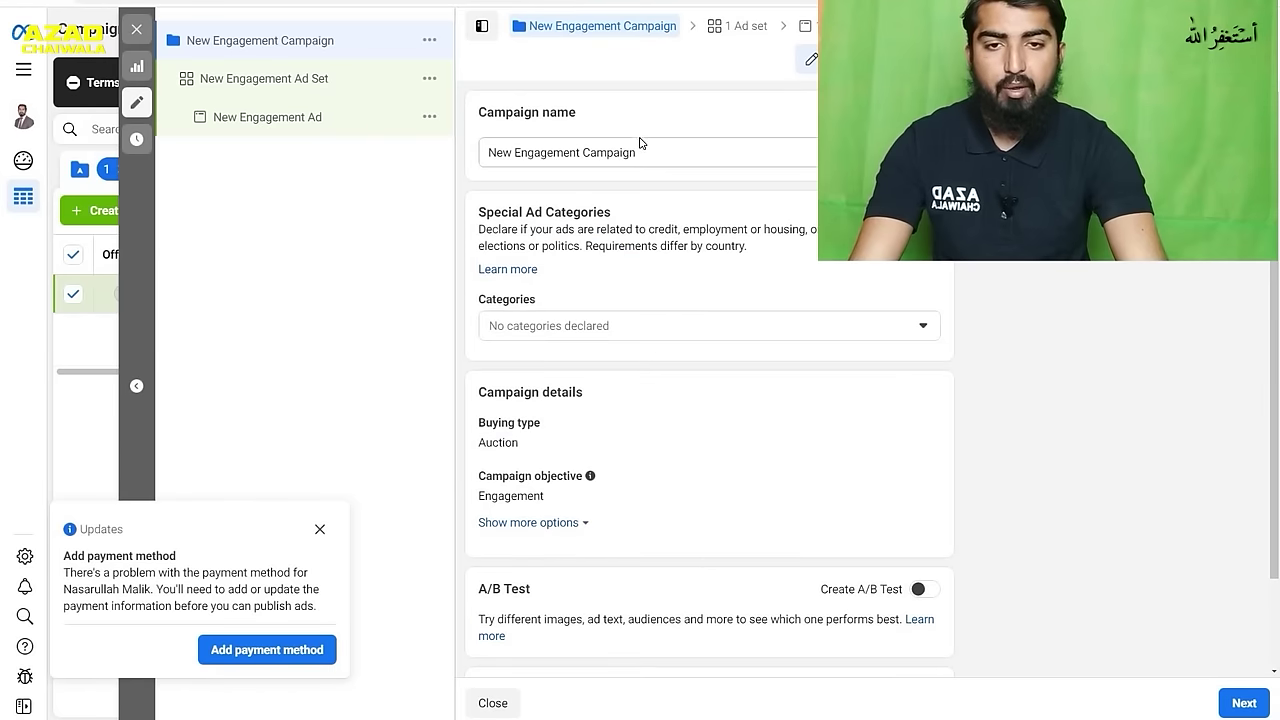
# - Rename the campaign to 'Engagement Campaign' and move to its ad set settings
pyautogui.moveTo(654, 157); pyautogui.dragTo(469, 165)
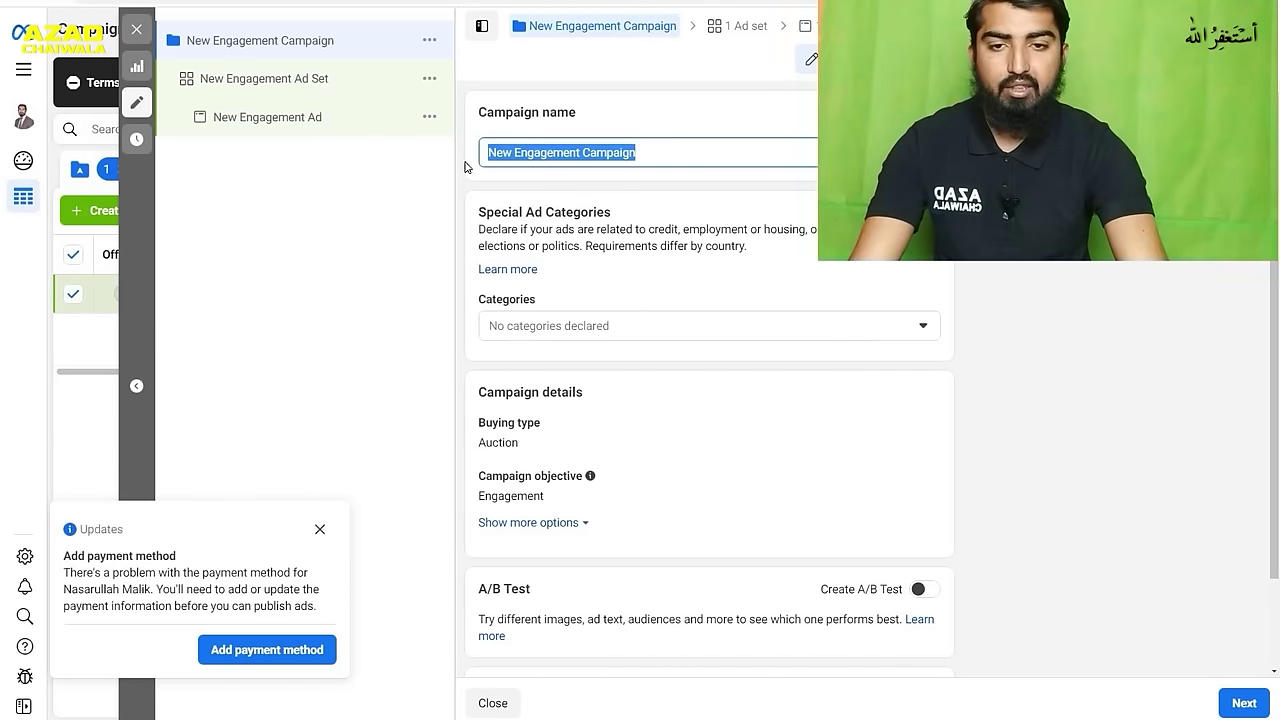
pyautogui.click(514, 152)
pyautogui.moveTo(578, 152); pyautogui.dragTo(486, 152)
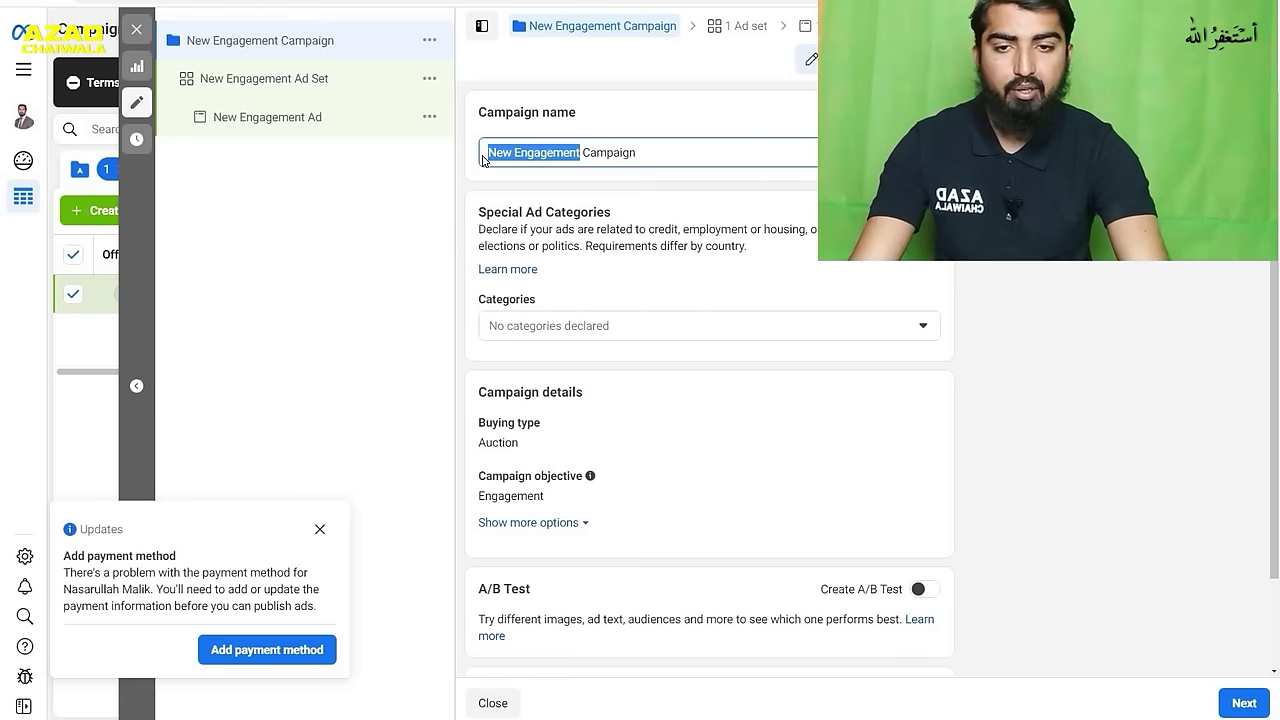
pyautogui.click(514, 152)
pyautogui.press('BackSpace')
pyautogui.press('BackSpace')
pyautogui.press('BackSpace')
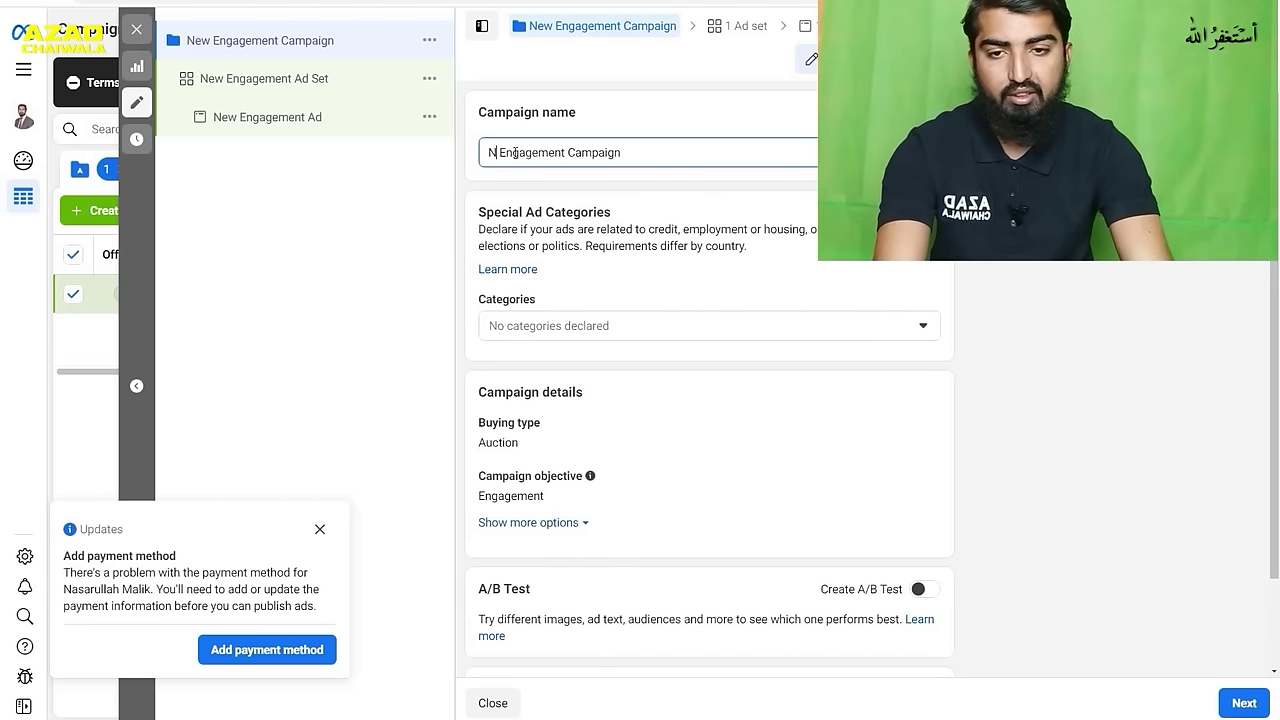
pyautogui.click(688, 129)
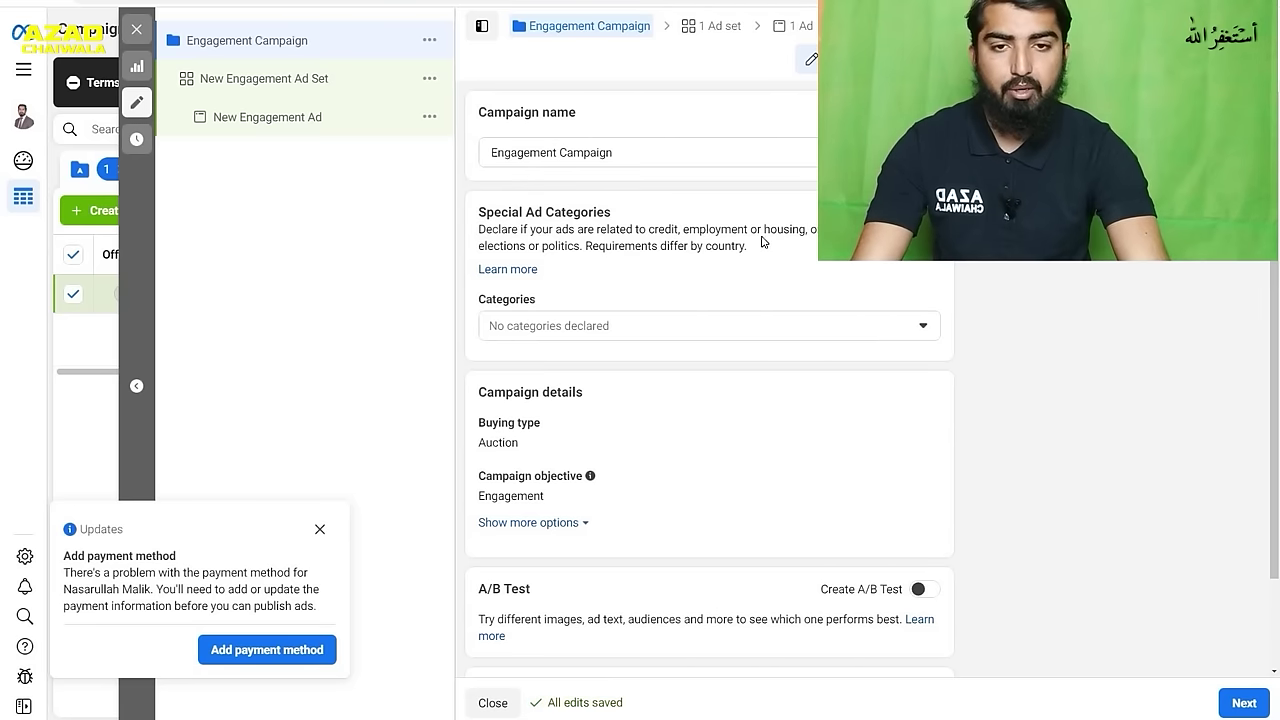
pyautogui.click(703, 30)
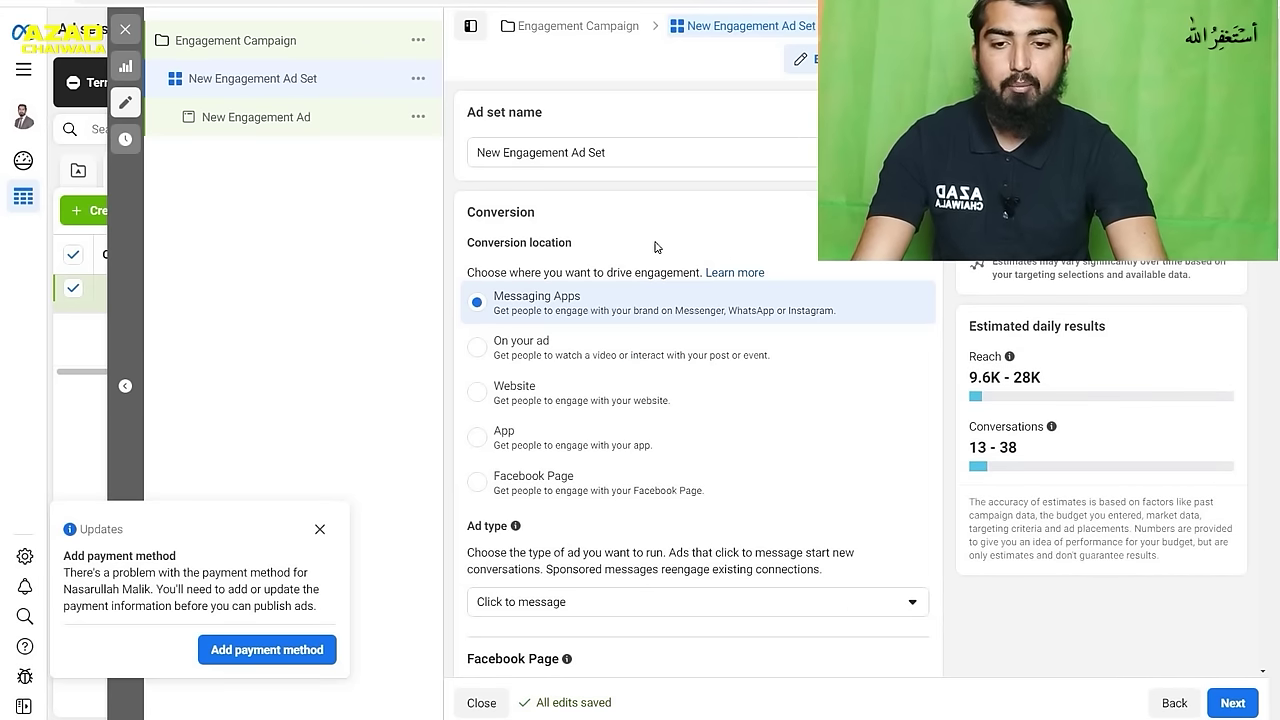
# - Keep Do Shop as the ad set's Facebook Page
pyautogui.scroll(-1, 742, 245)
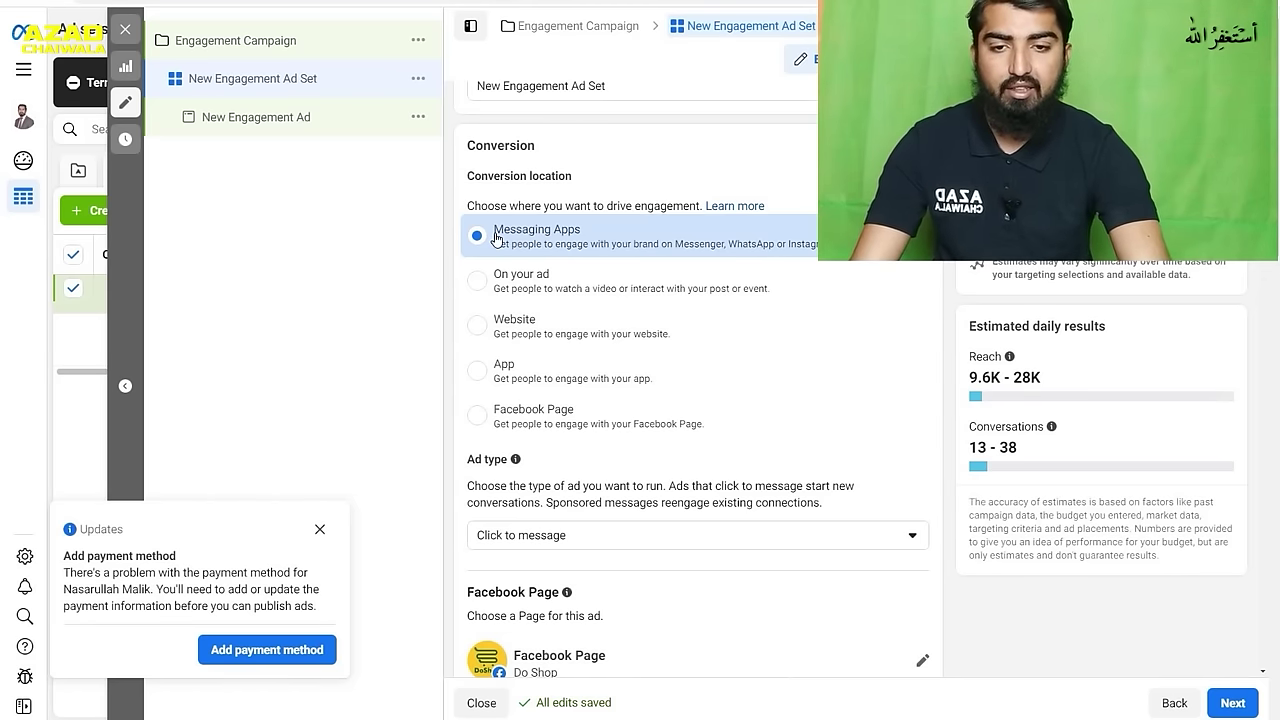
pyautogui.scroll(-1, 660, 249)
pyautogui.scroll(-4, 660, 249)
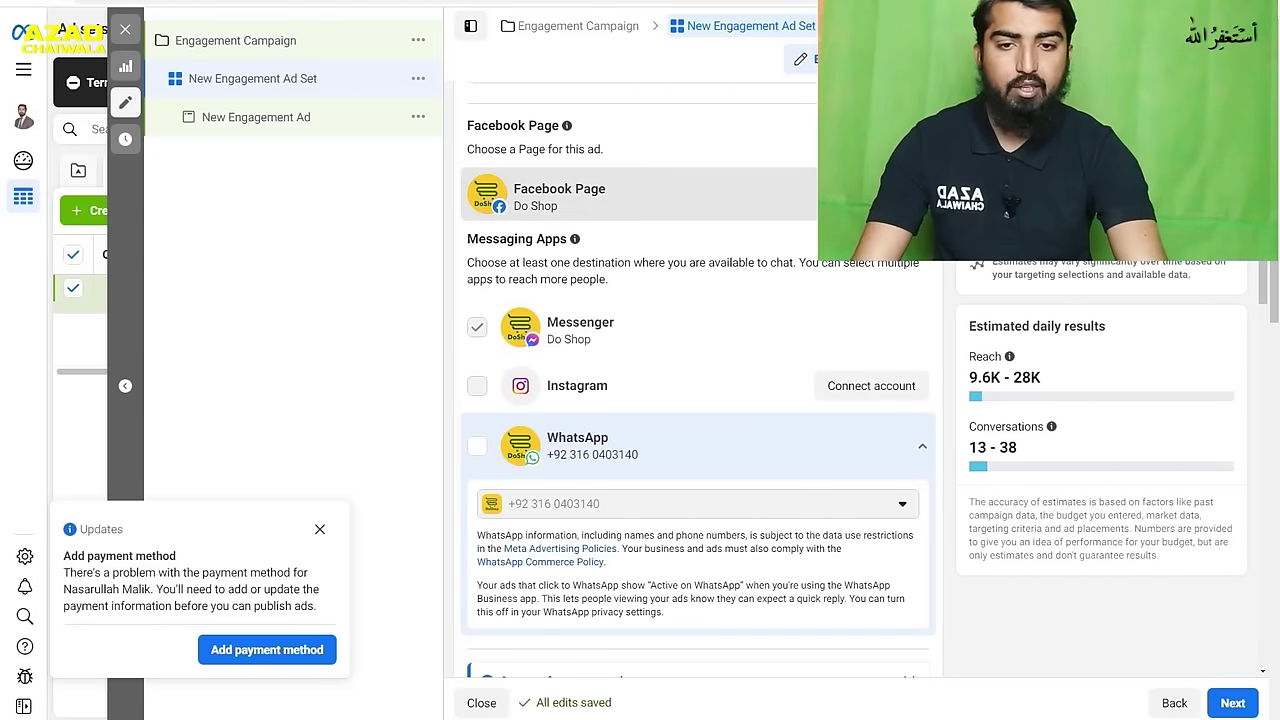
pyautogui.click(600, 195)
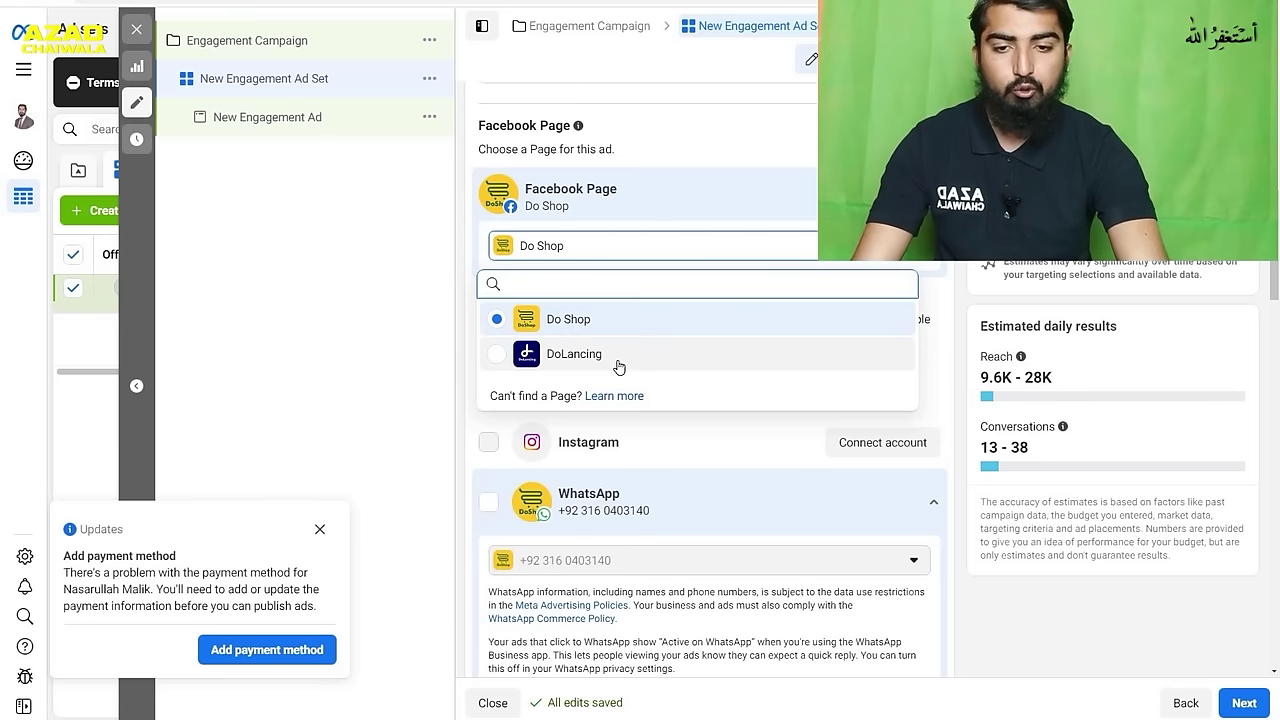
pyautogui.click(624, 321)
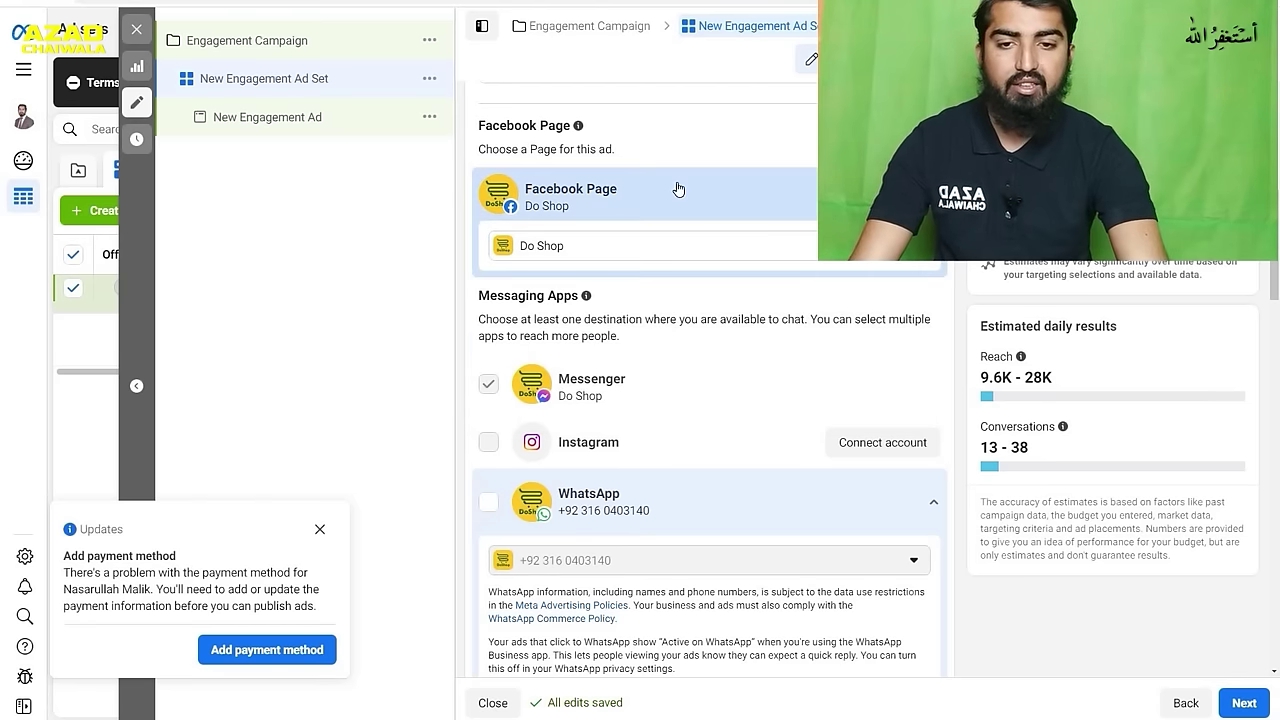
# - Tick WhatsApp and untick Messenger under Messaging Apps
pyautogui.scroll(-2, 712, 299)
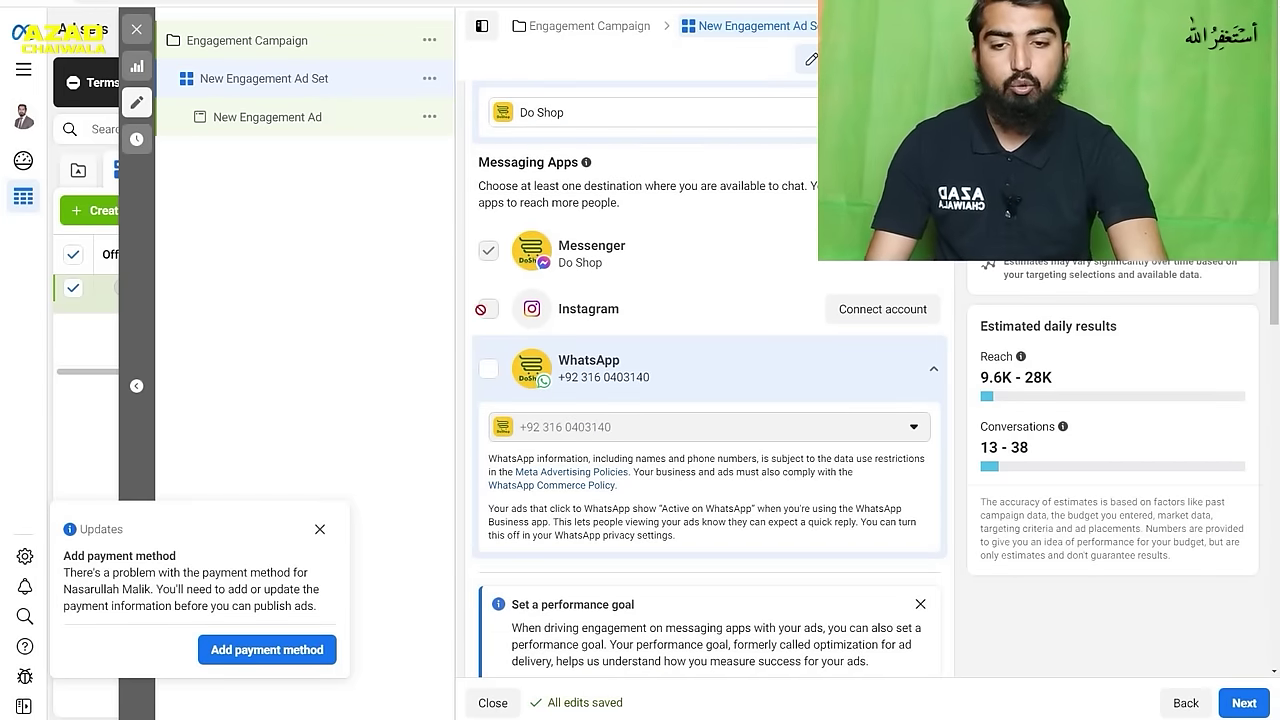
pyautogui.moveTo(487, 314)
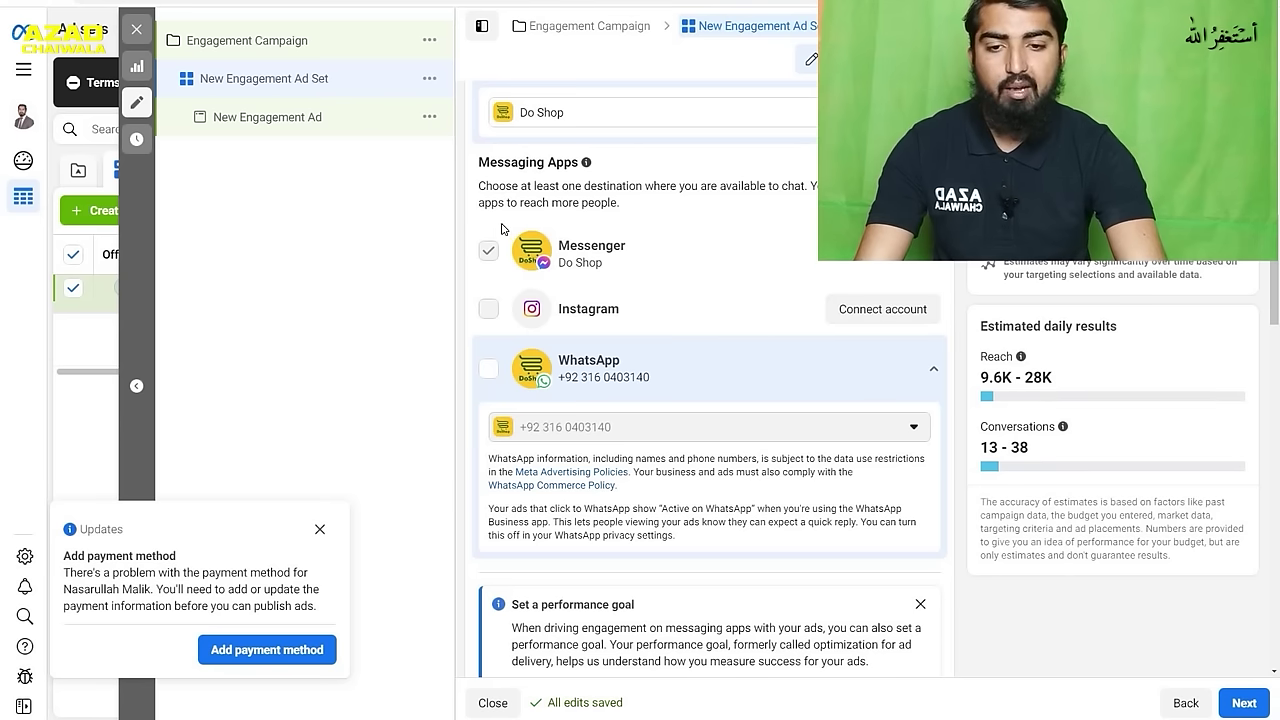
pyautogui.click(490, 375)
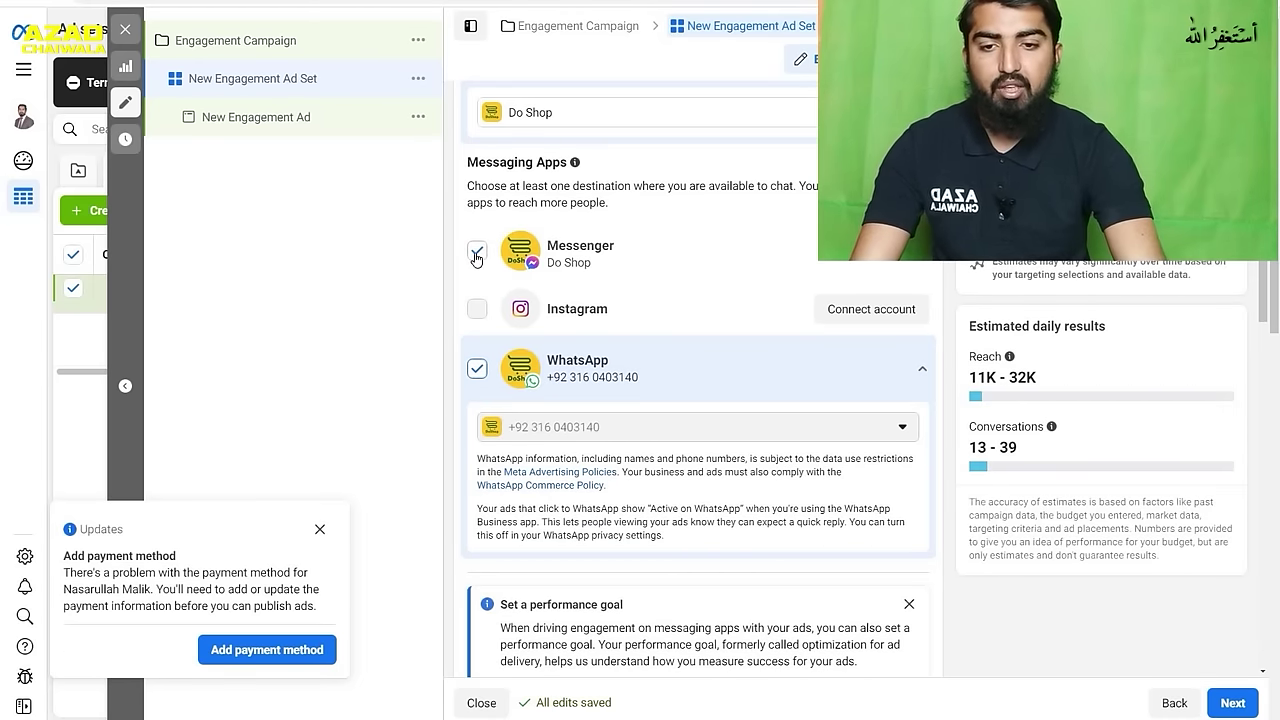
pyautogui.click(477, 253)
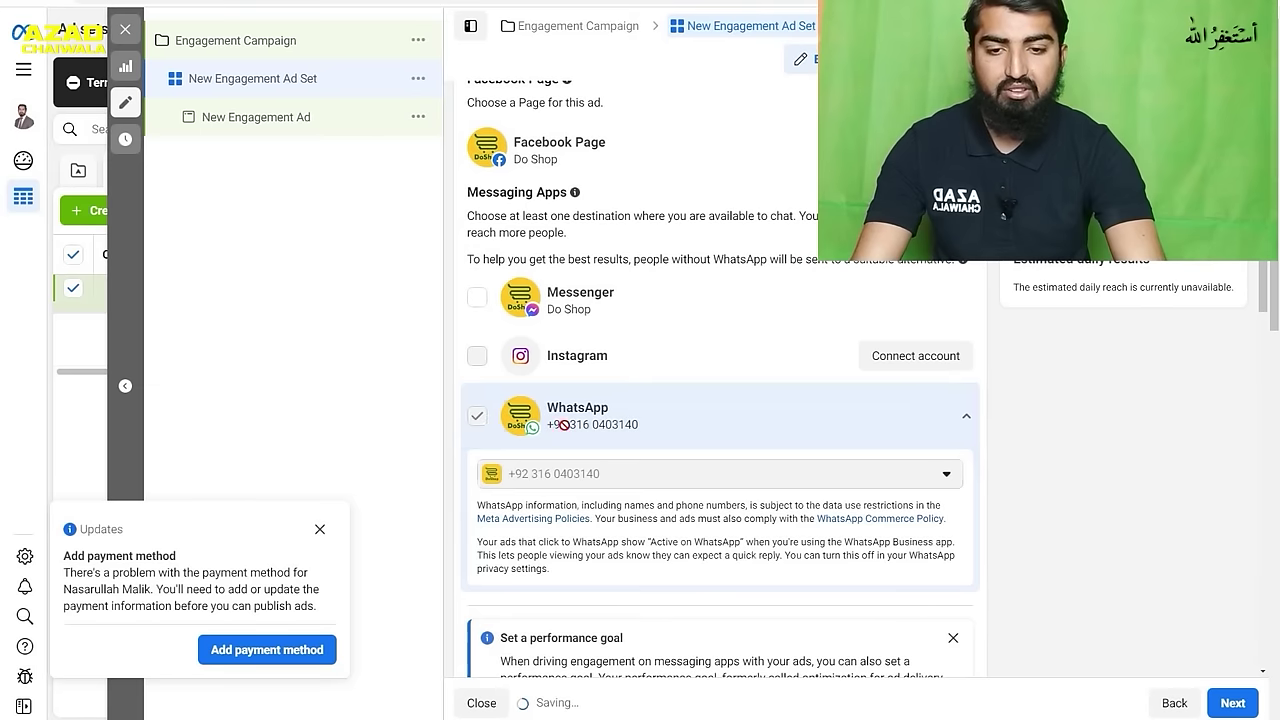
# - Replace the Rs525.00 daily budget with Rs1,000
pyautogui.scroll(-3, 741, 373)
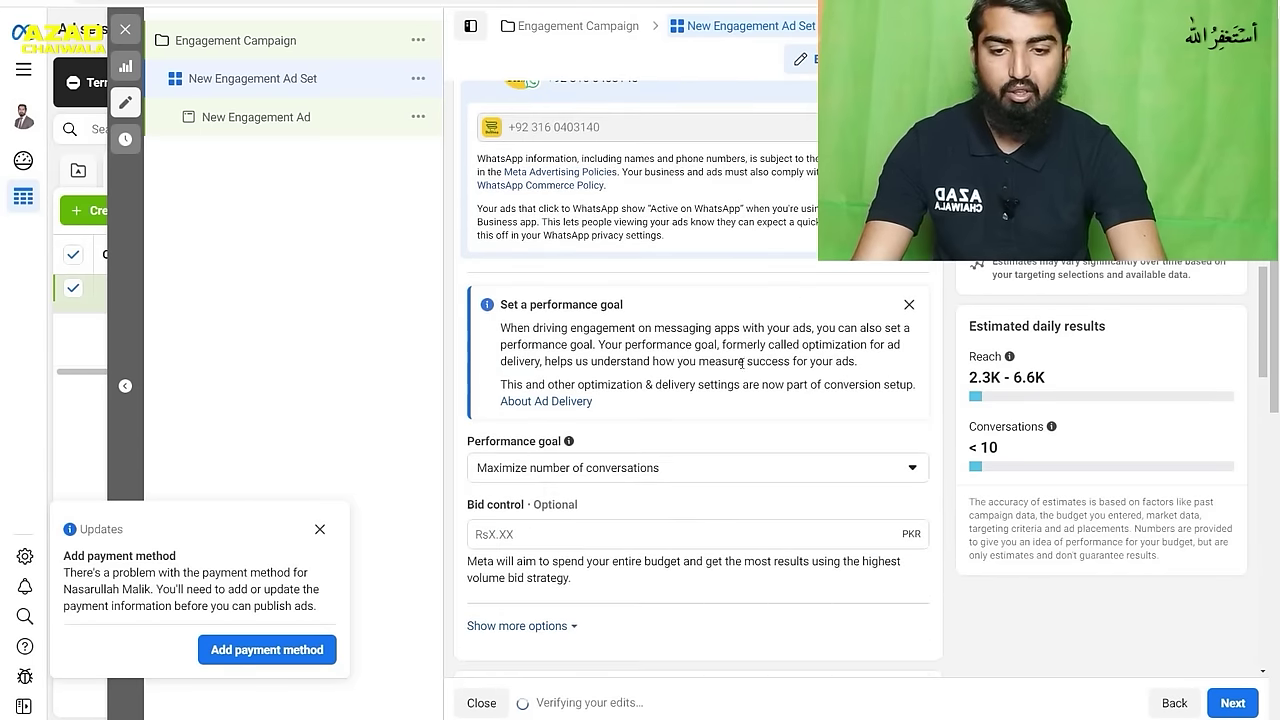
pyautogui.scroll(-3, 765, 321)
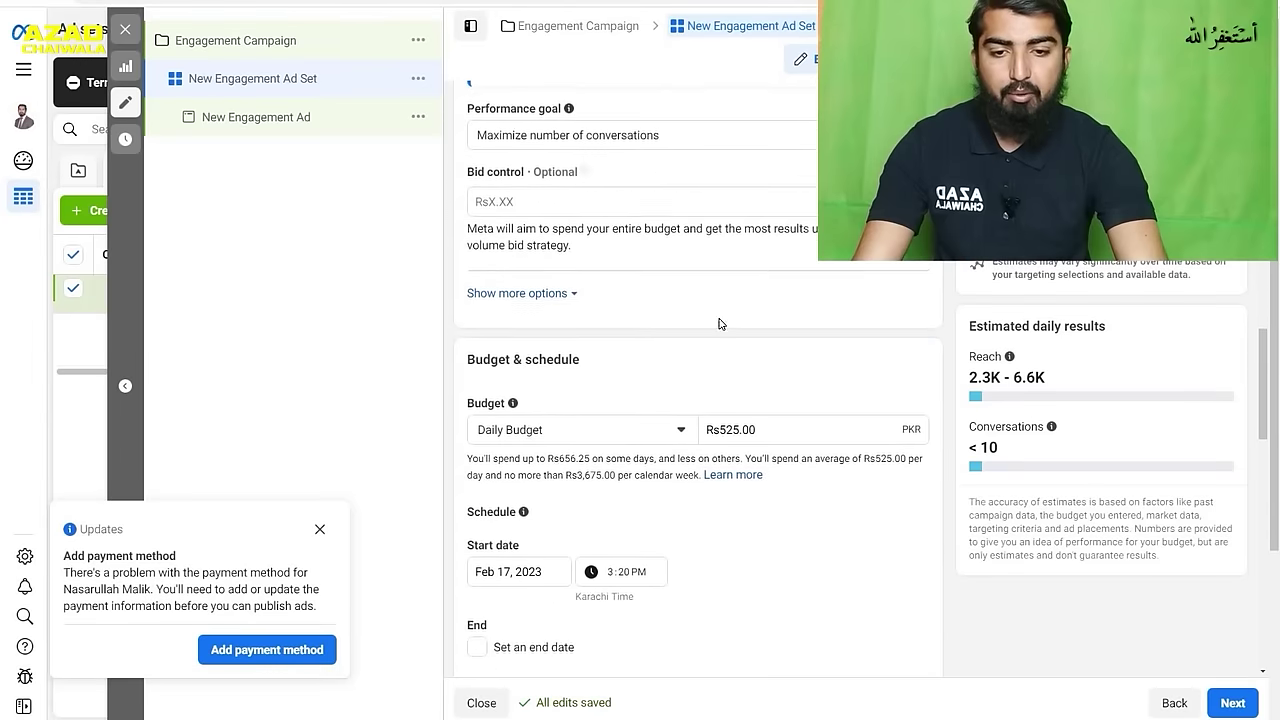
pyautogui.scroll(-2, 676, 326)
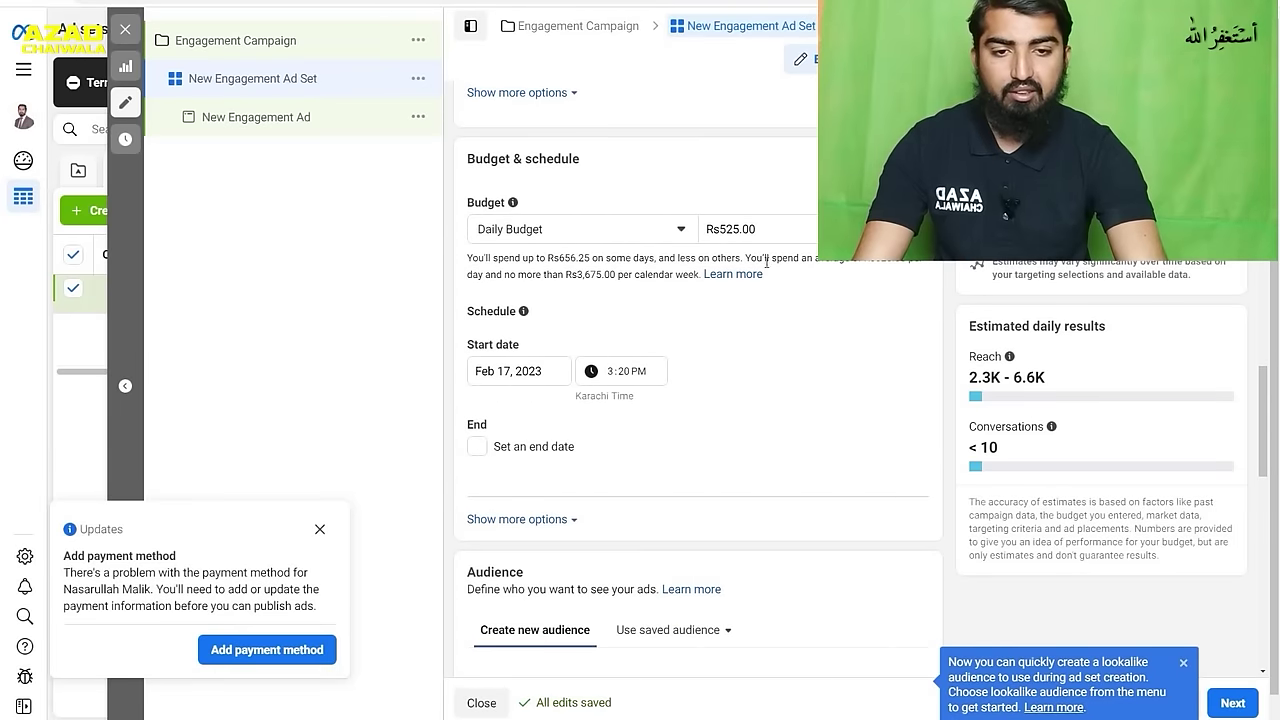
pyautogui.moveTo(770, 232); pyautogui.dragTo(692, 228)
pyautogui.write('1000')
pyautogui.click(828, 355)
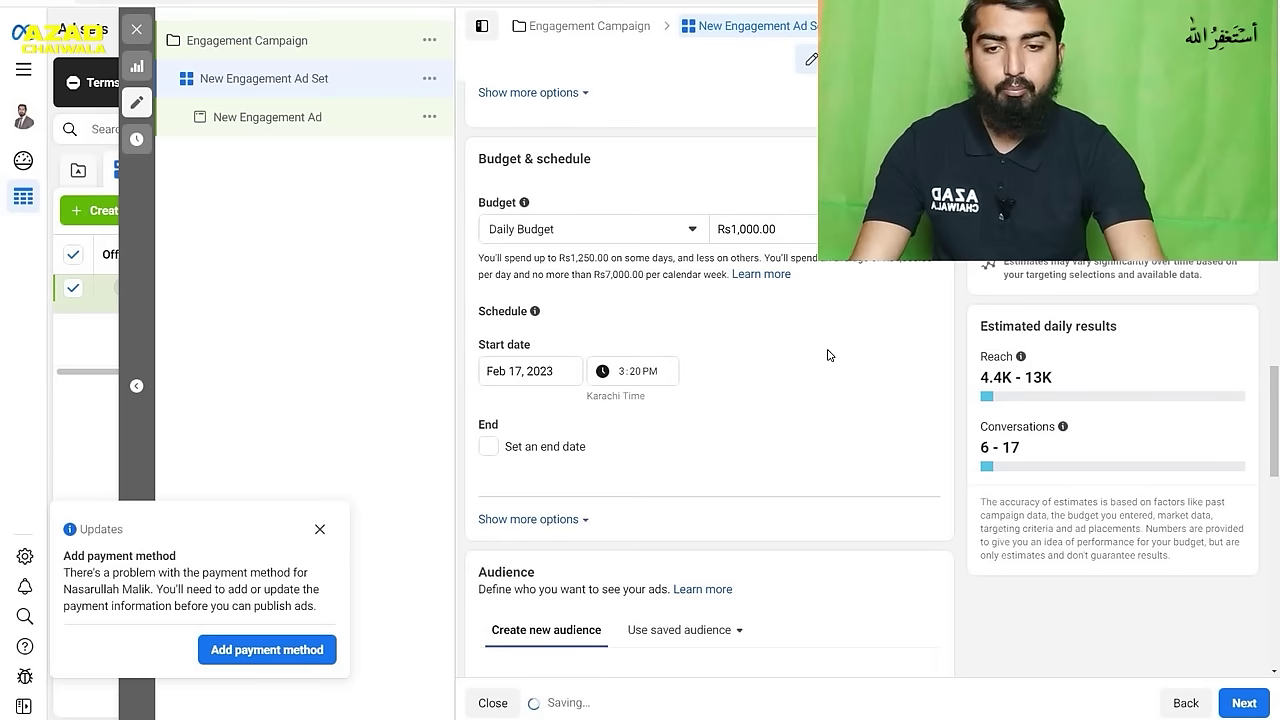
# - Turn on an end date and set it to Feb 25, 2023
pyautogui.click(487, 446)
pyautogui.click(548, 484)
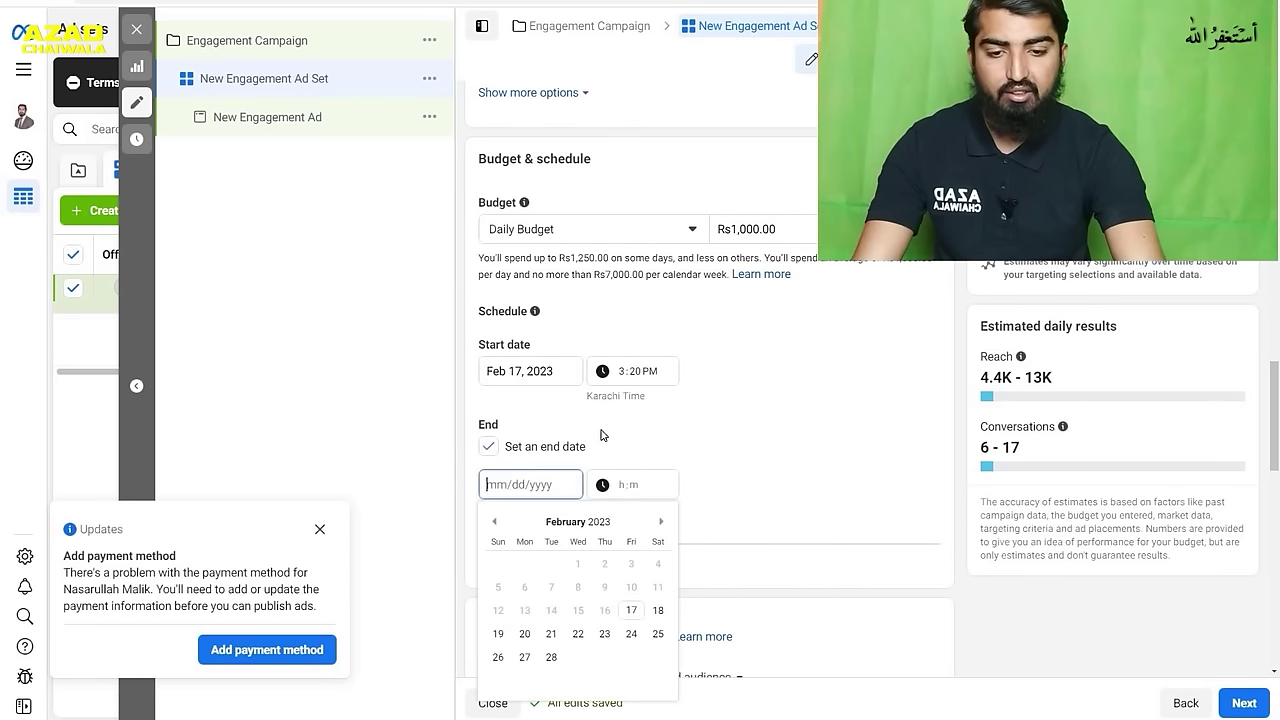
pyautogui.click(659, 636)
pyautogui.click(757, 406)
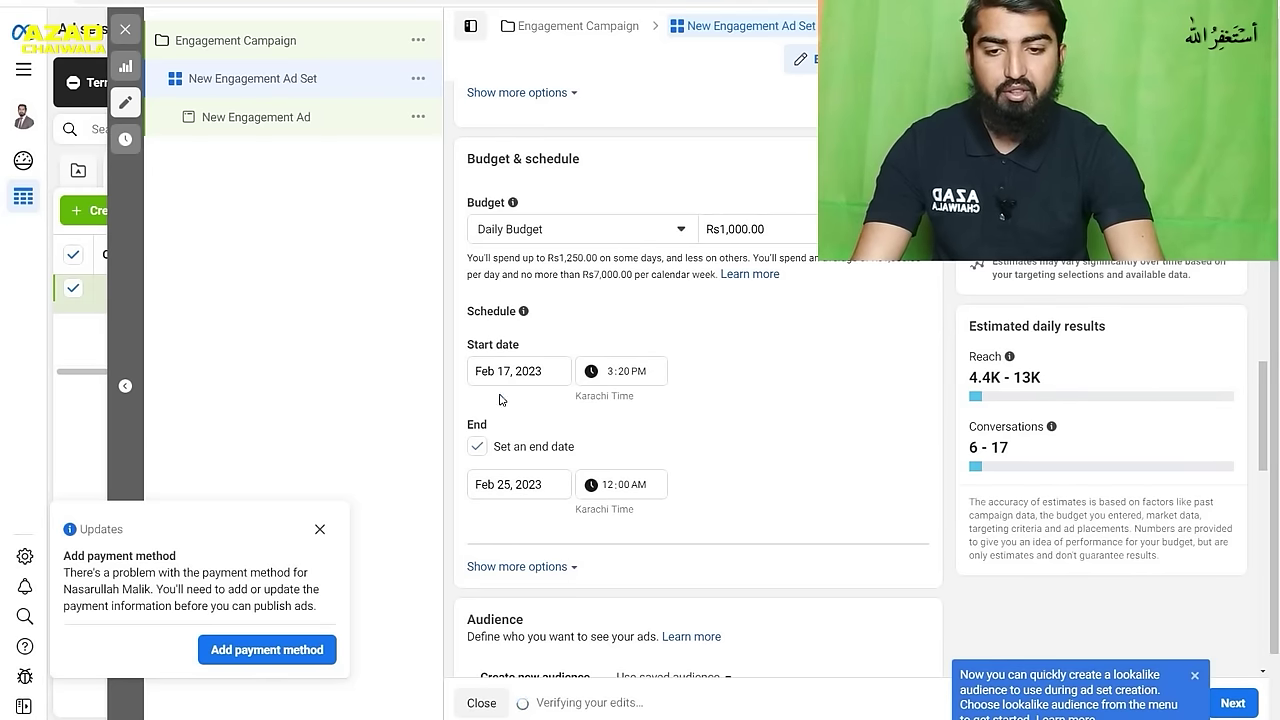
pyautogui.scroll(-3, 737, 452)
pyautogui.scroll(-5, 737, 452)
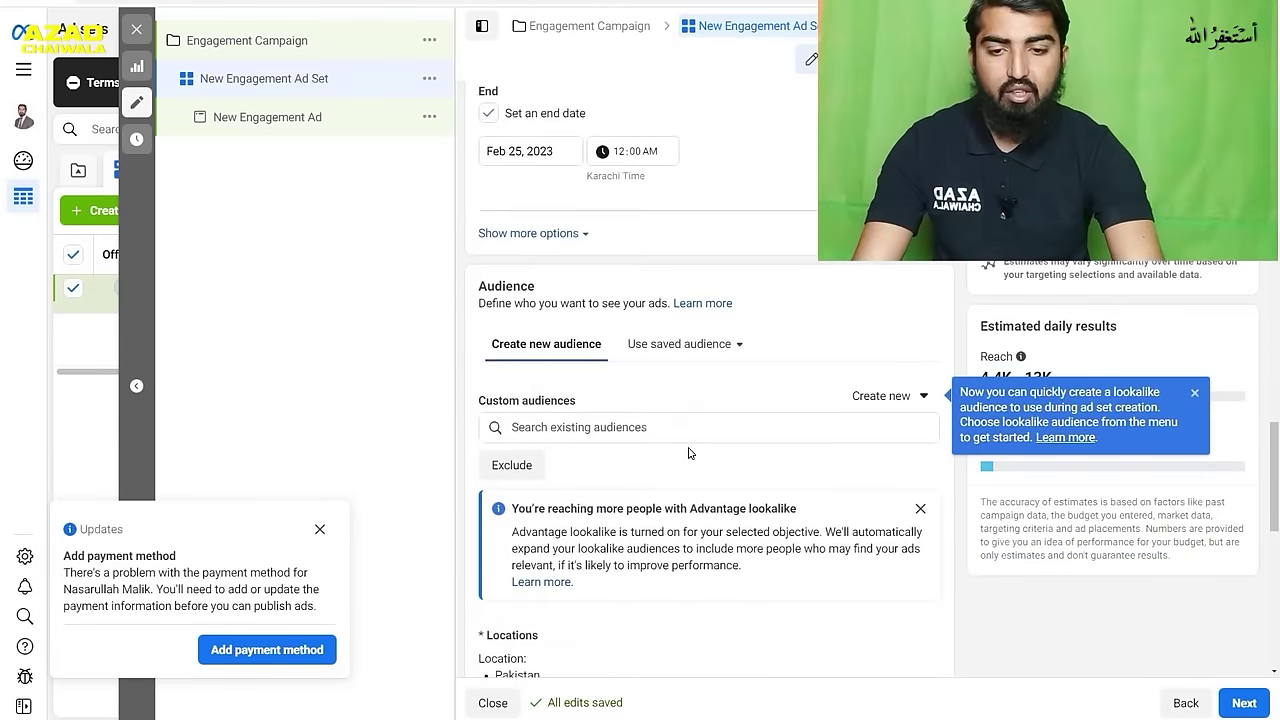
# - Scroll past Audience and Placements, then open the New Engagement Ad level
pyautogui.scroll(-5, 733, 448)
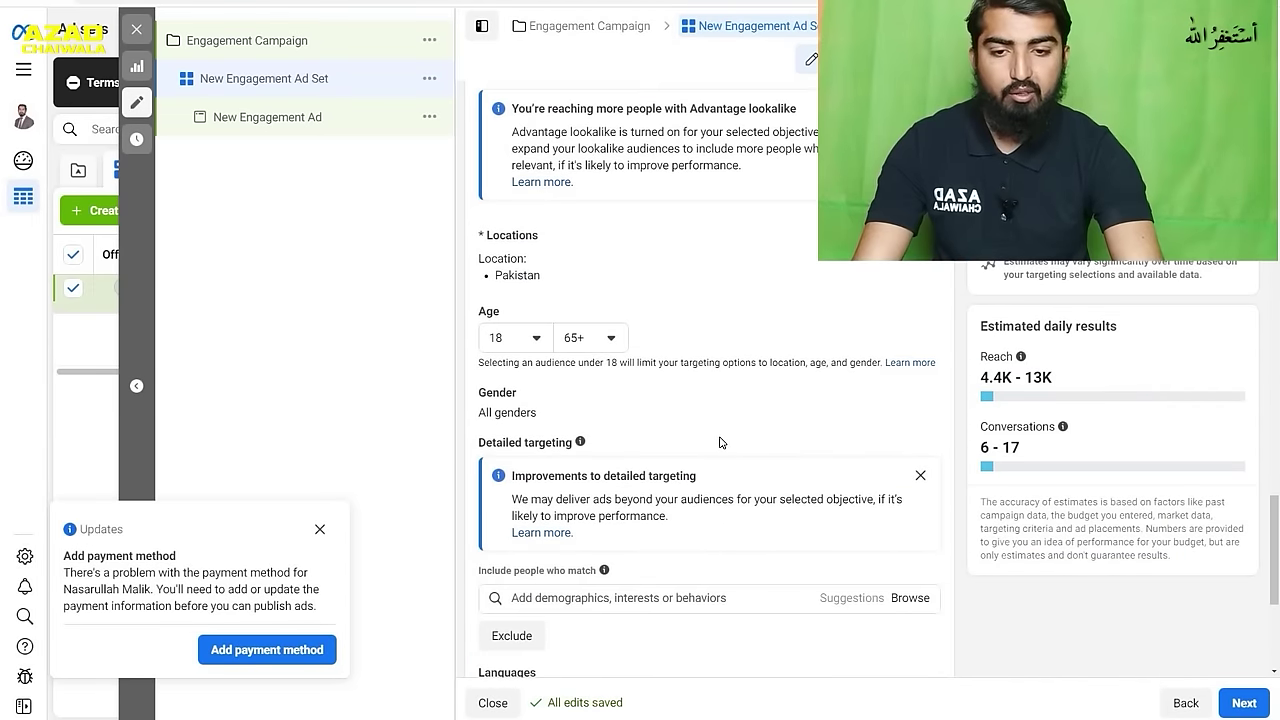
pyautogui.scroll(-1, 720, 442)
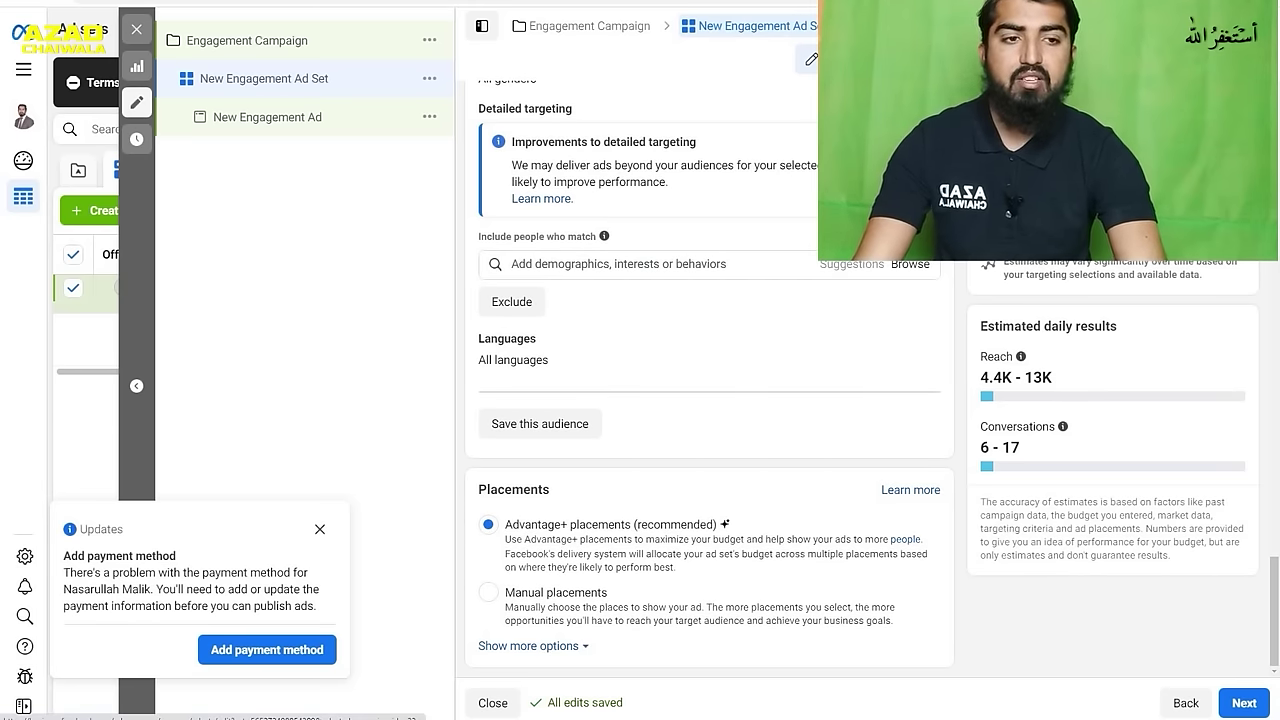
pyautogui.click(267, 117)
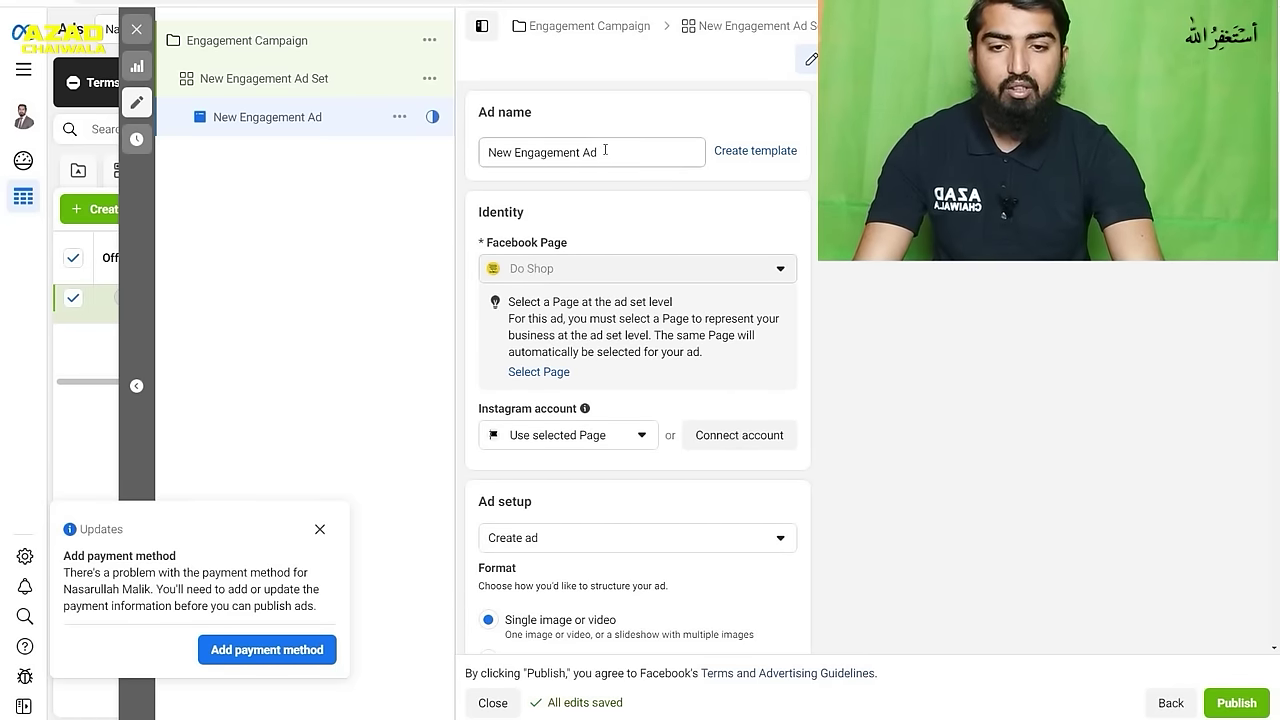
# - Scroll down to Ad creative and expand the Add media dropdown
pyautogui.scroll(-3, 669, 260)
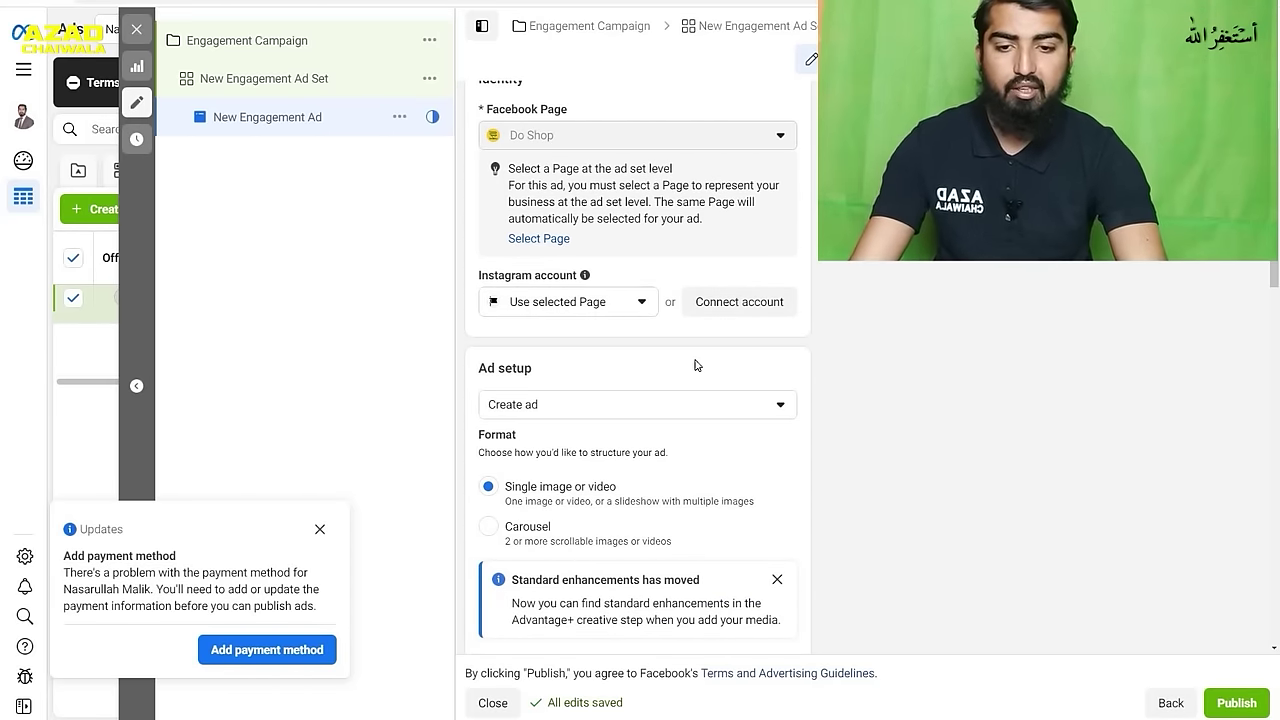
pyautogui.scroll(-3, 695, 364)
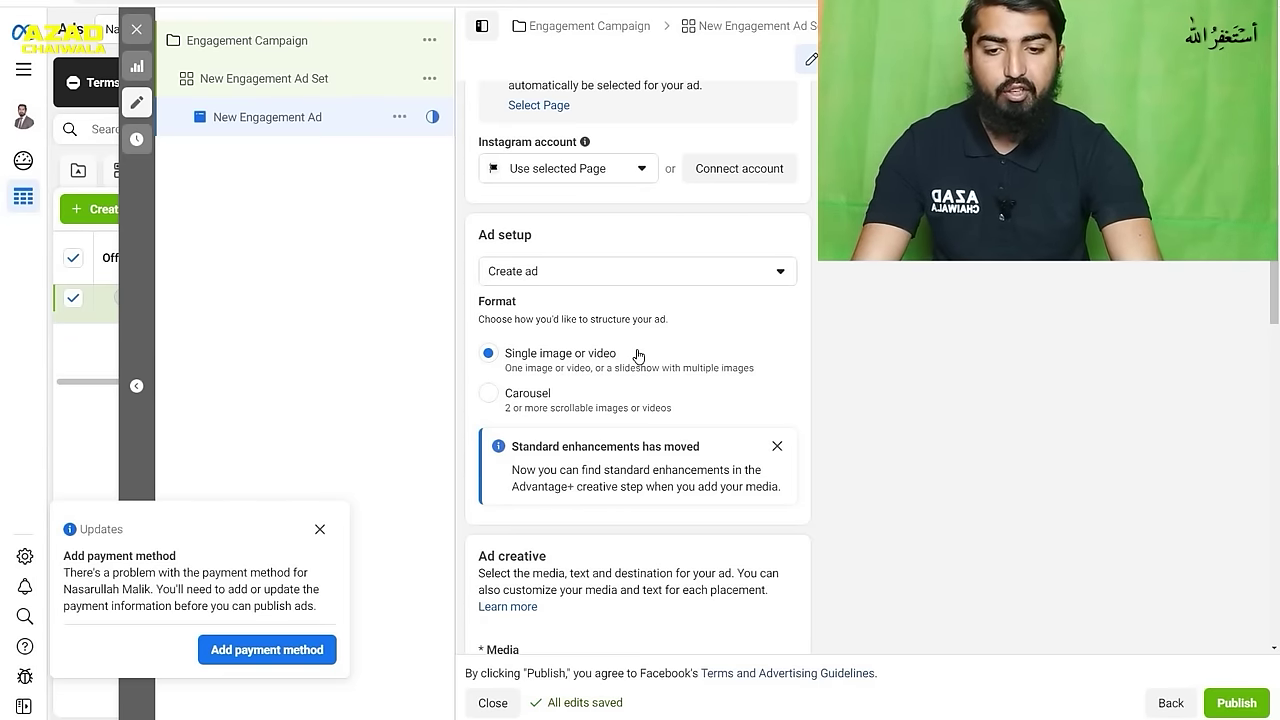
pyautogui.scroll(-1, 638, 356)
pyautogui.scroll(-3, 638, 356)
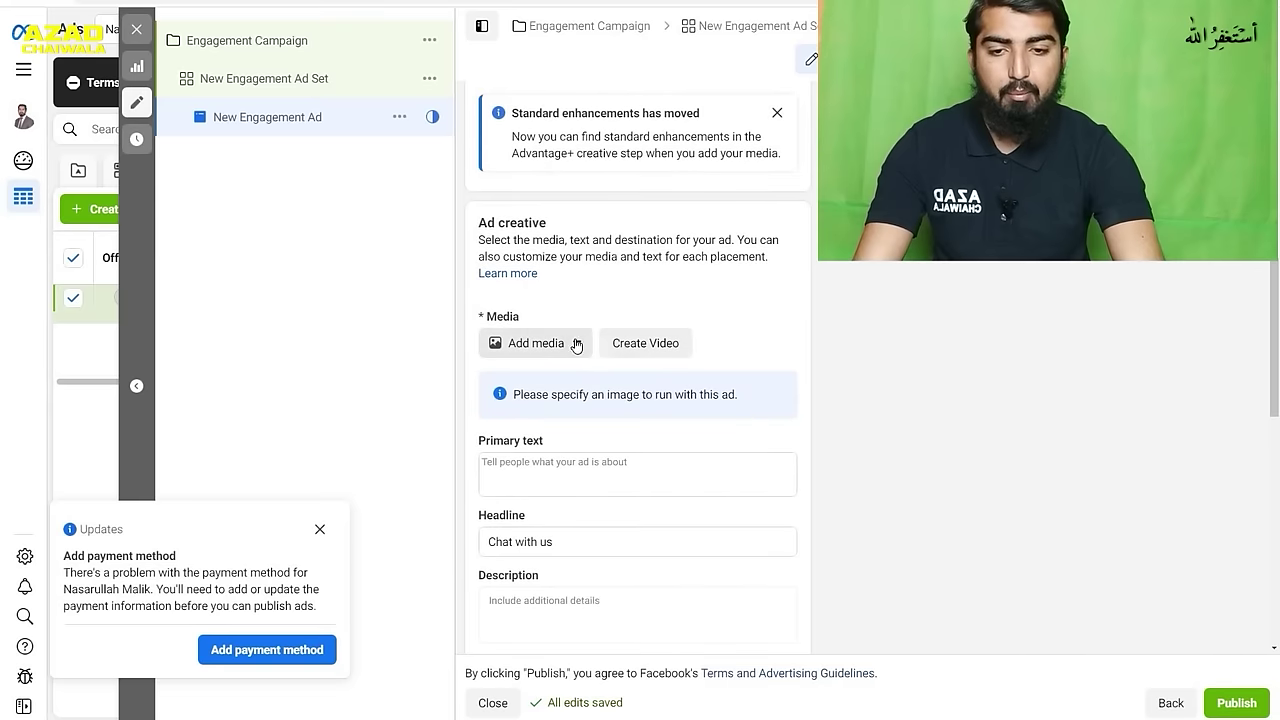
pyautogui.click(576, 346)
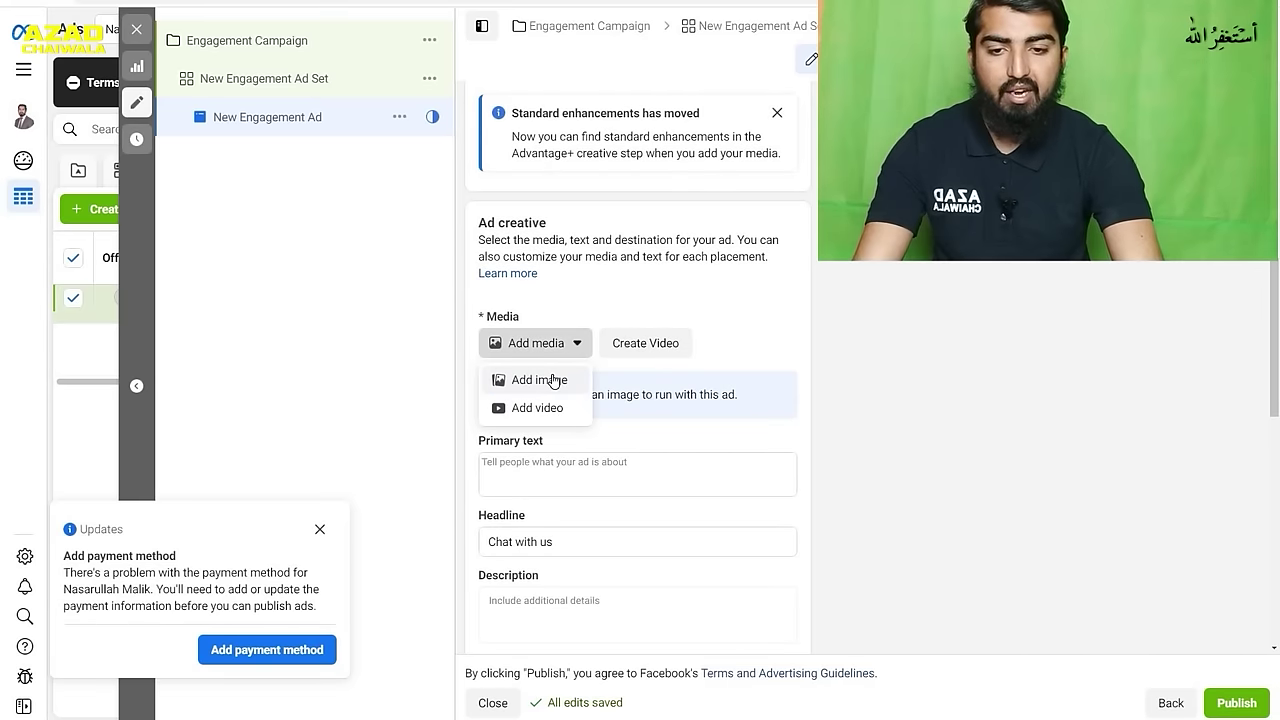
# - Add the 1224 × 1231 green clock image as the ad's media with its original crops
pyautogui.click(553, 381)
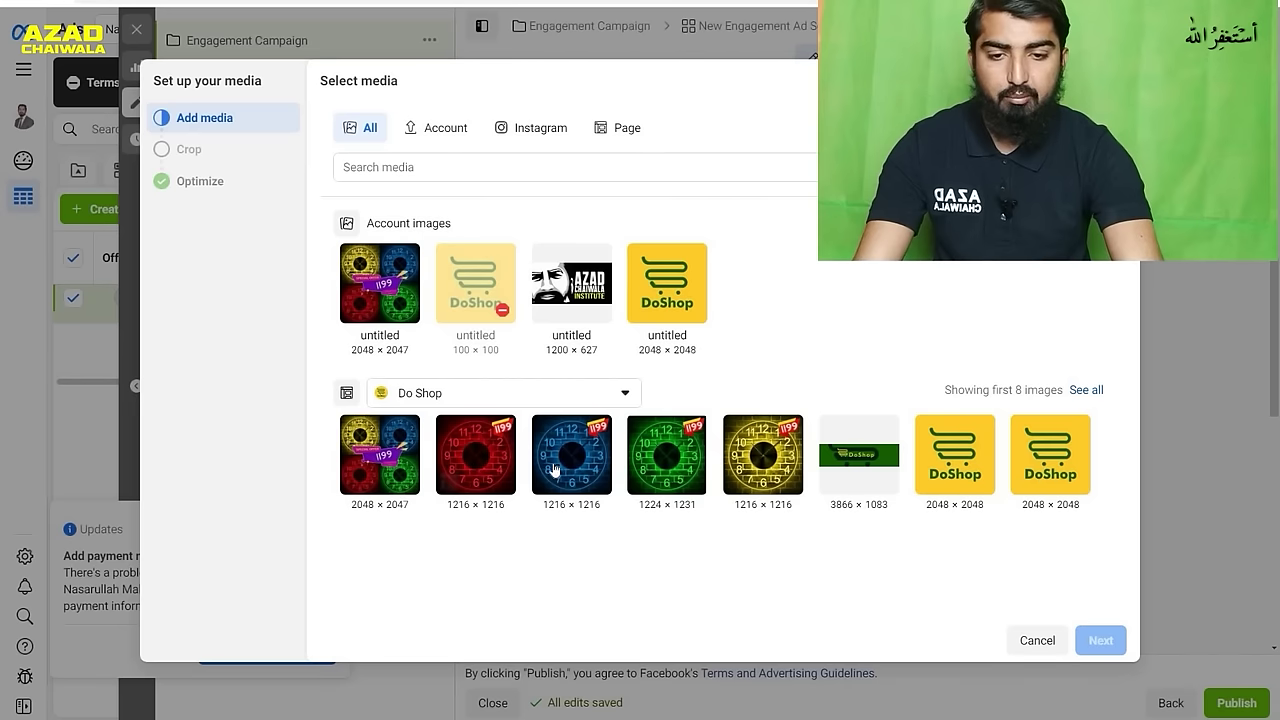
pyautogui.click(669, 459)
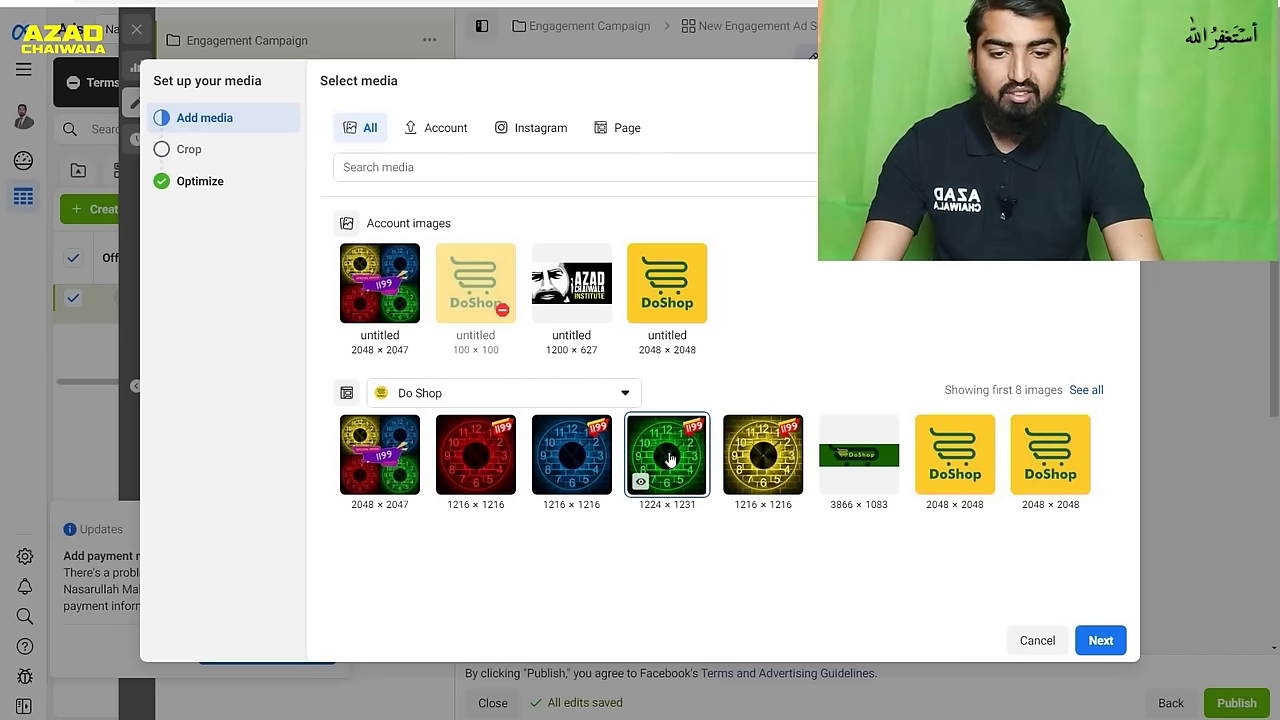
pyautogui.click(1101, 641)
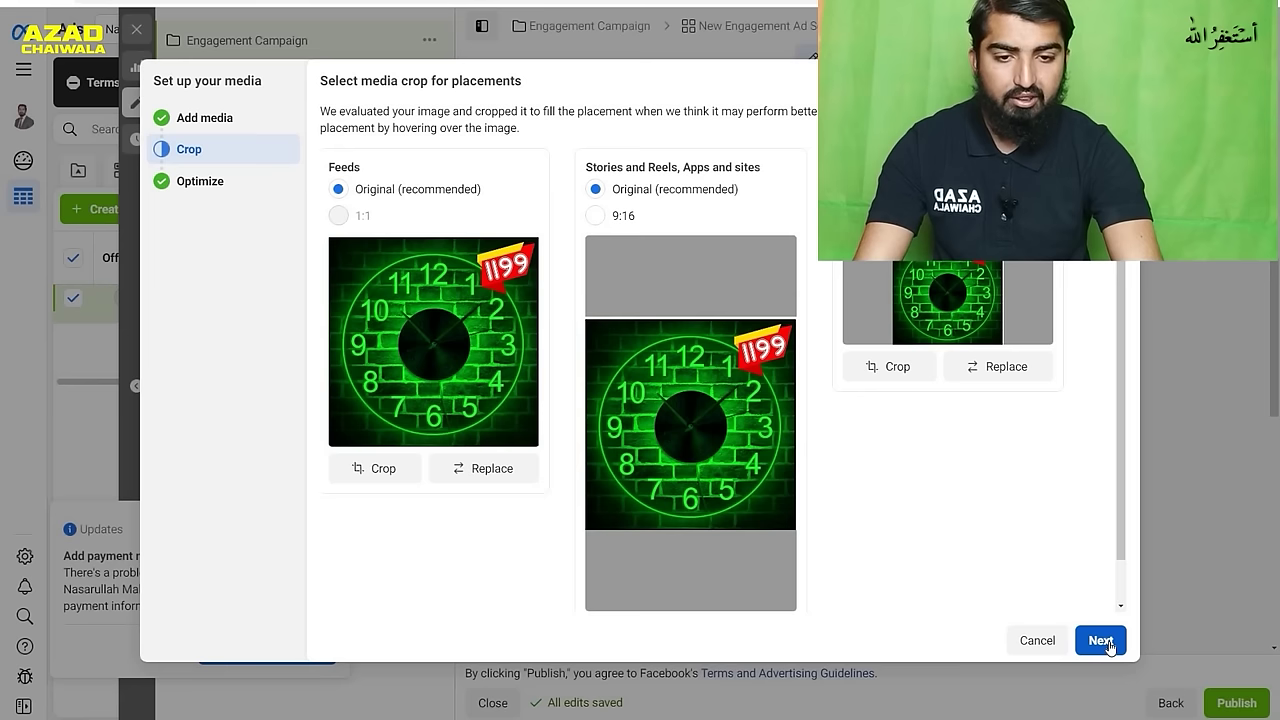
pyautogui.click(1100, 641)
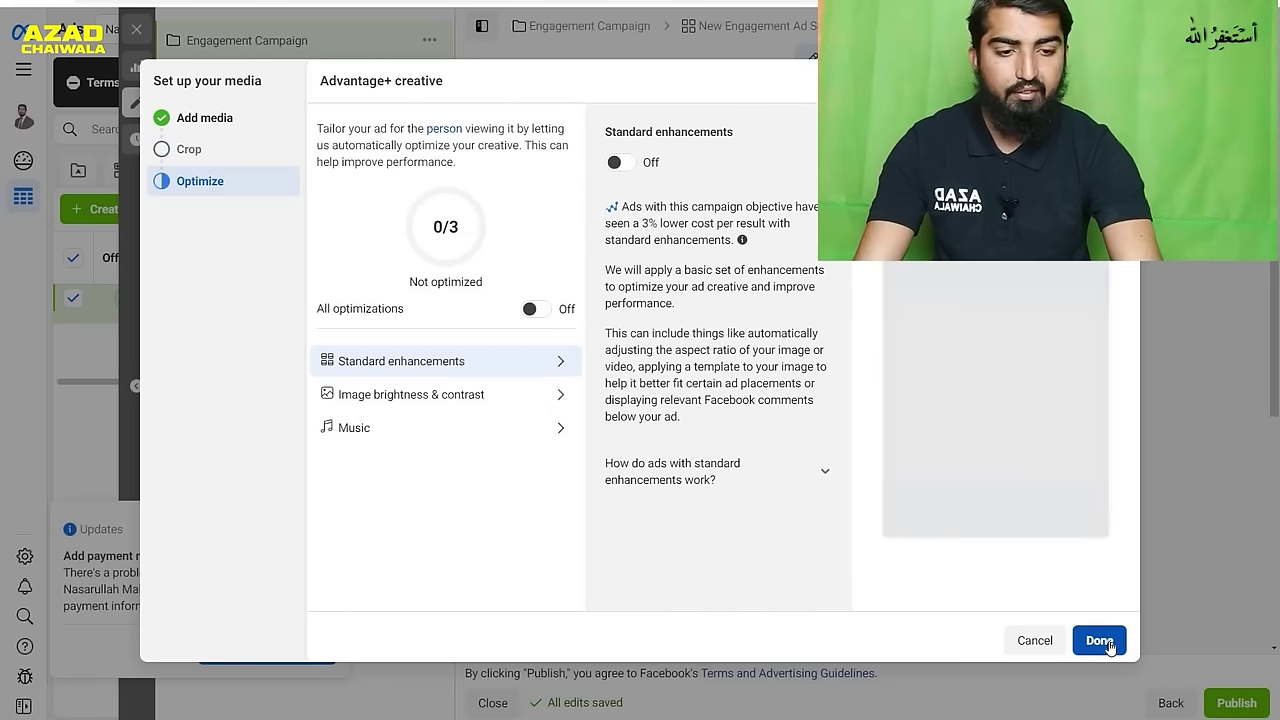
pyautogui.click(1108, 643)
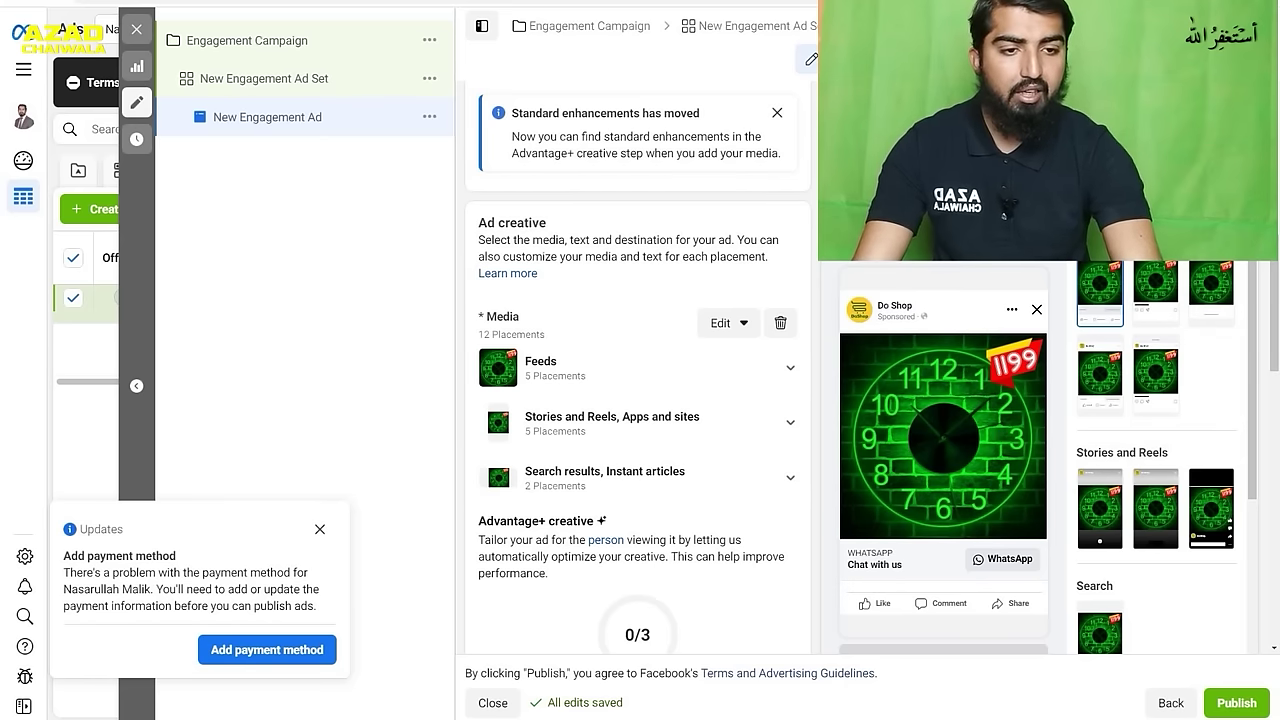
# - Open Advanced preview from the Feeds preview thumbnail
pyautogui.click(1100, 292)
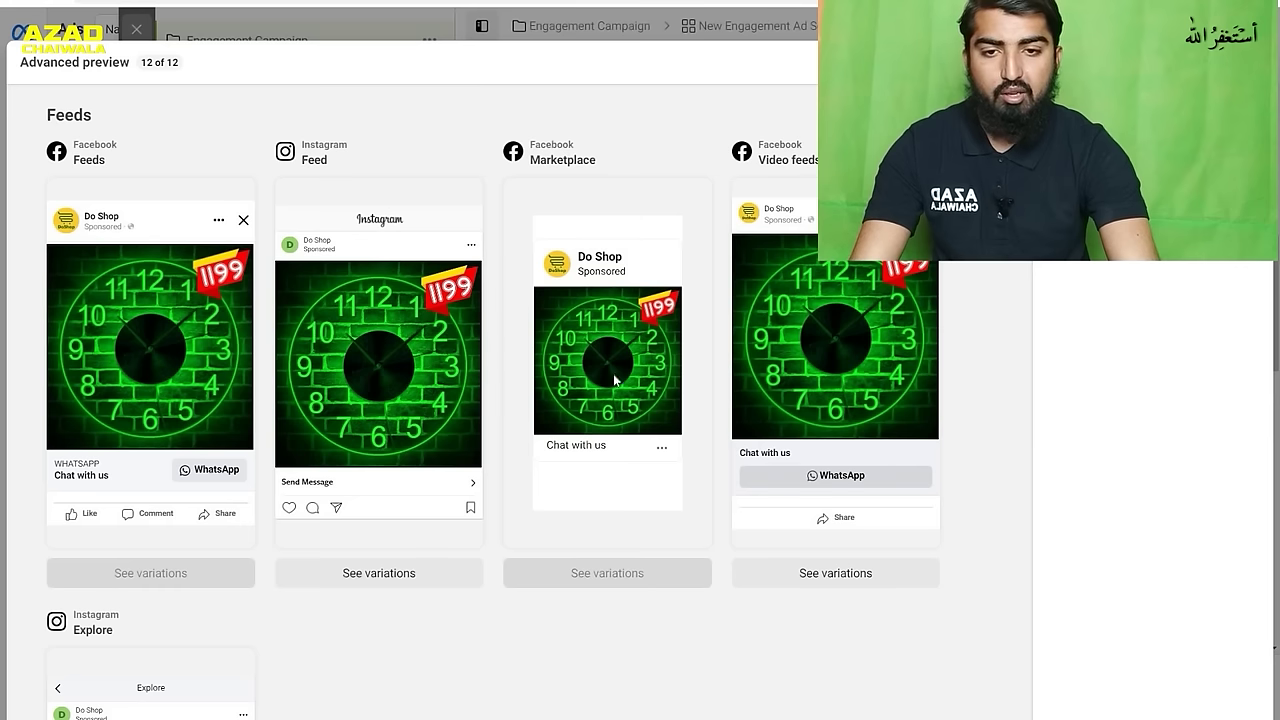
# - Review the ad across all placements, then close Advanced preview with Escape
pyautogui.scroll(-10, 340, 334)
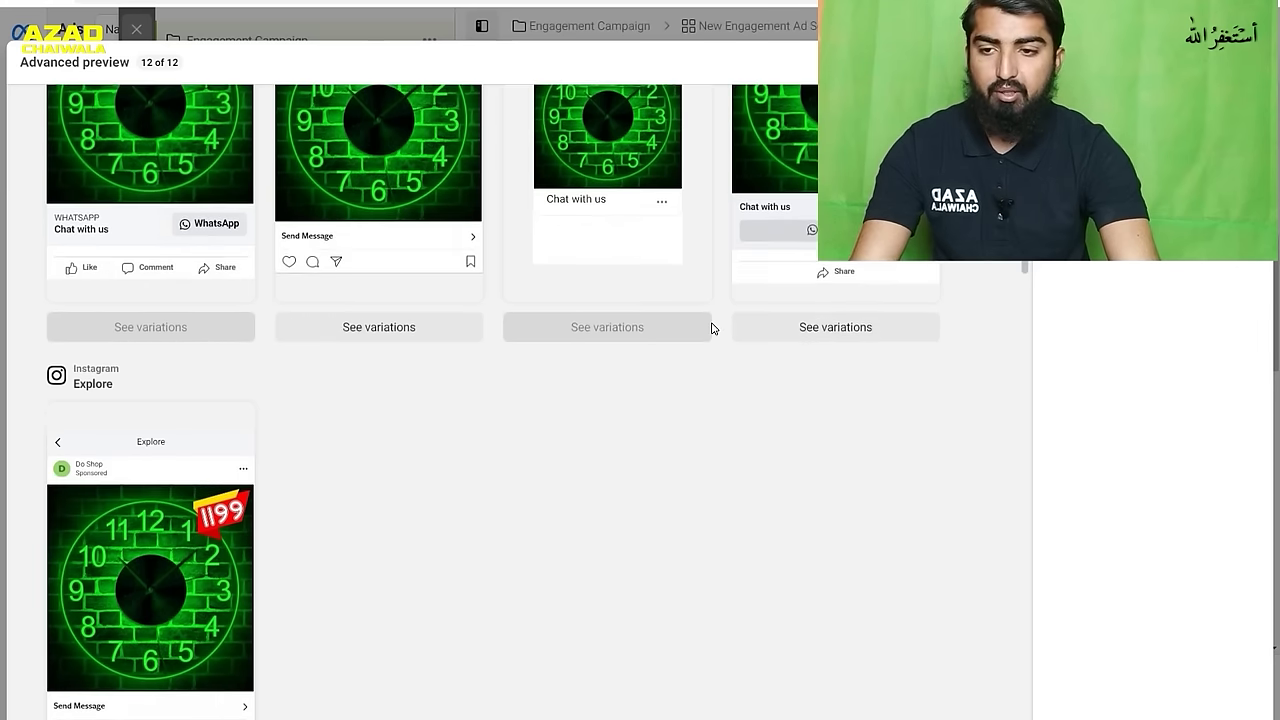
pyautogui.scroll(-10, 340, 334)
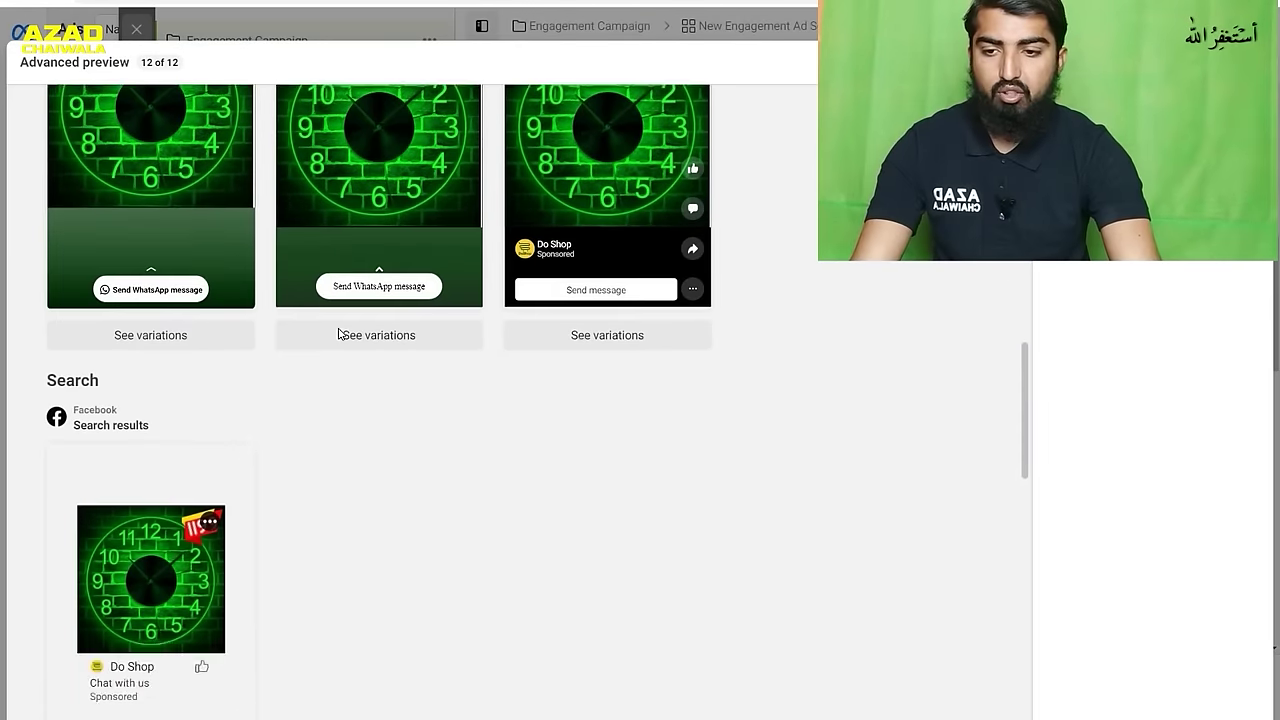
pyautogui.scroll(5, 338, 334)
pyautogui.scroll(10, 338, 330)
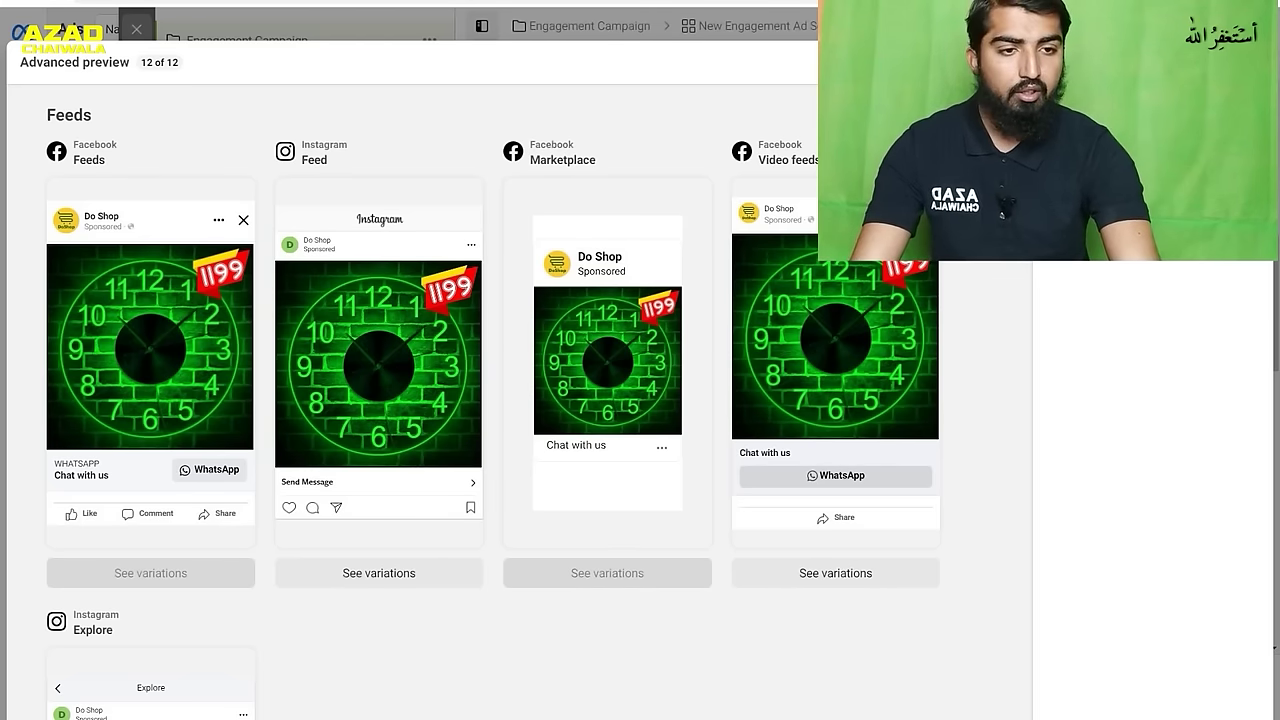
pyautogui.press('Escape')
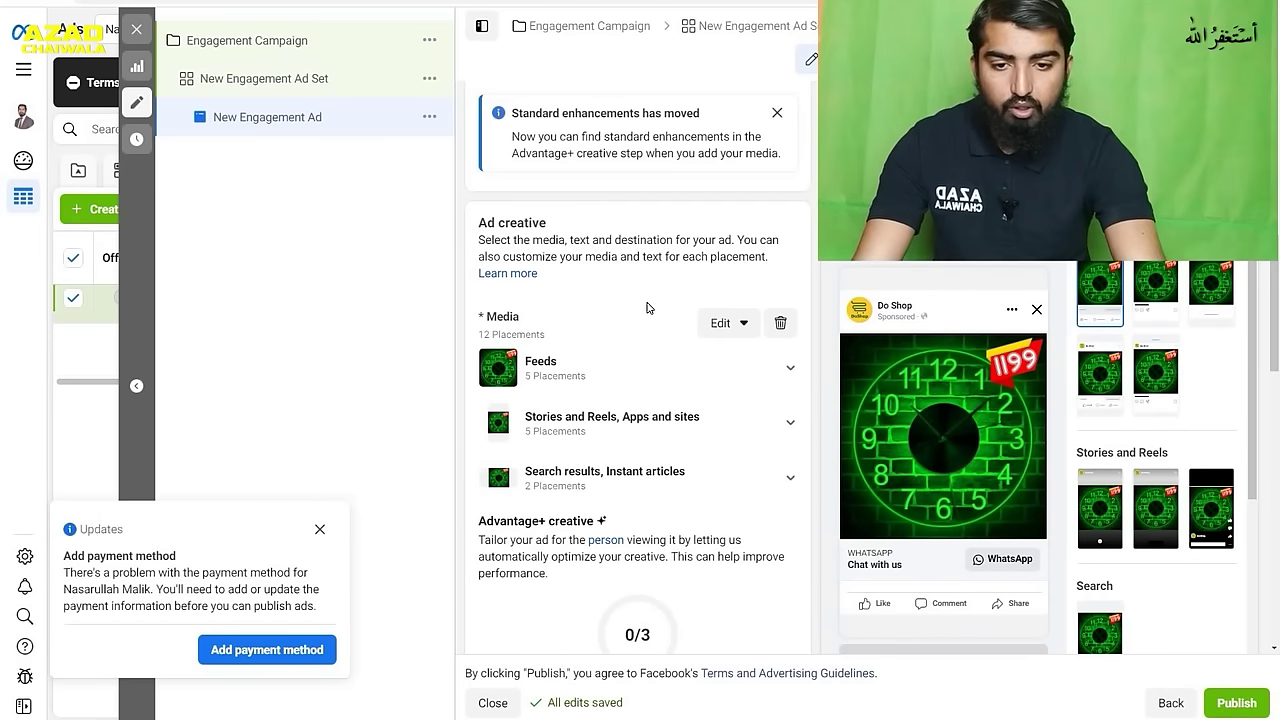
# - Enter 'Green Acrelic Watch' as the primary text and add a second text option
pyautogui.scroll(-5, 646, 308)
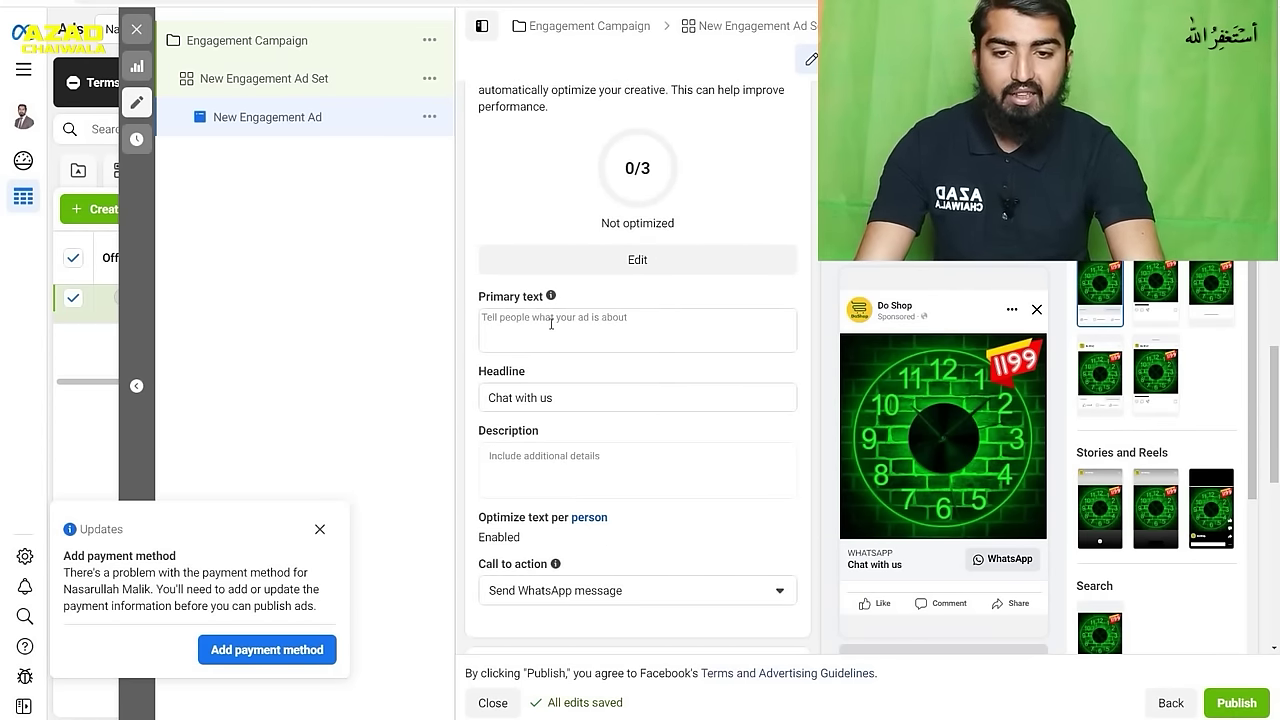
pyautogui.click(551, 323)
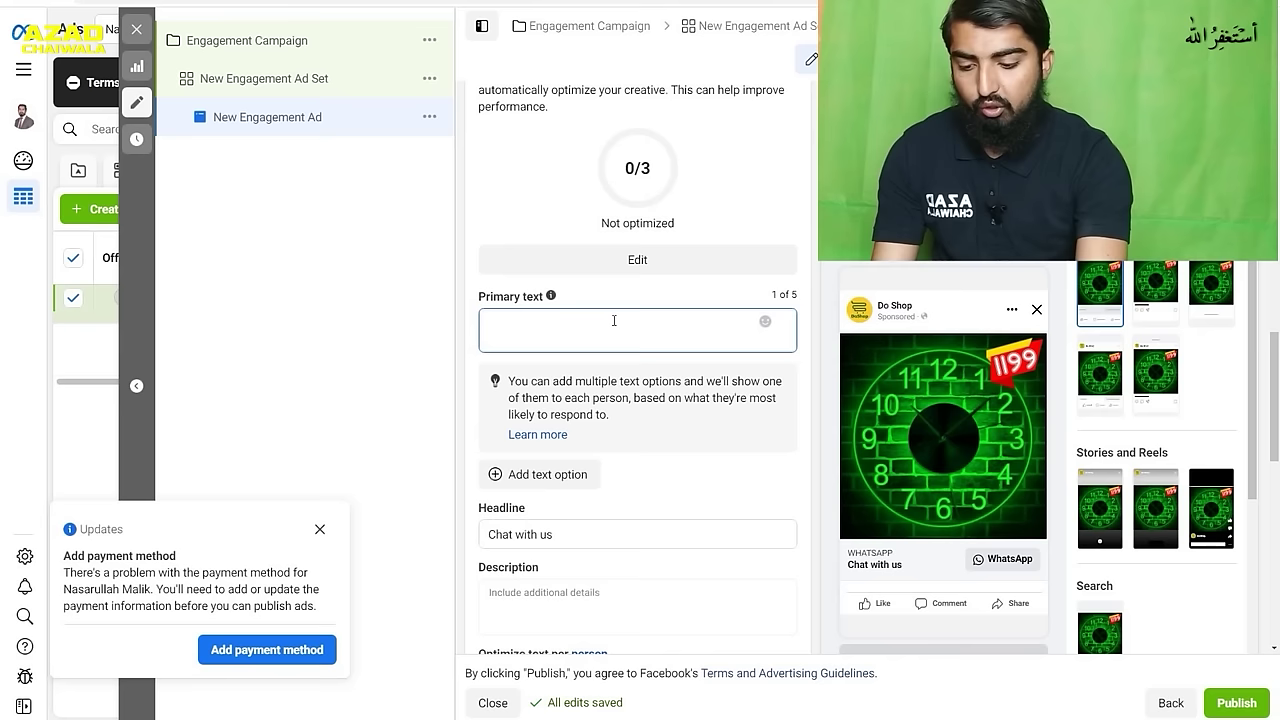
pyautogui.write('Green')
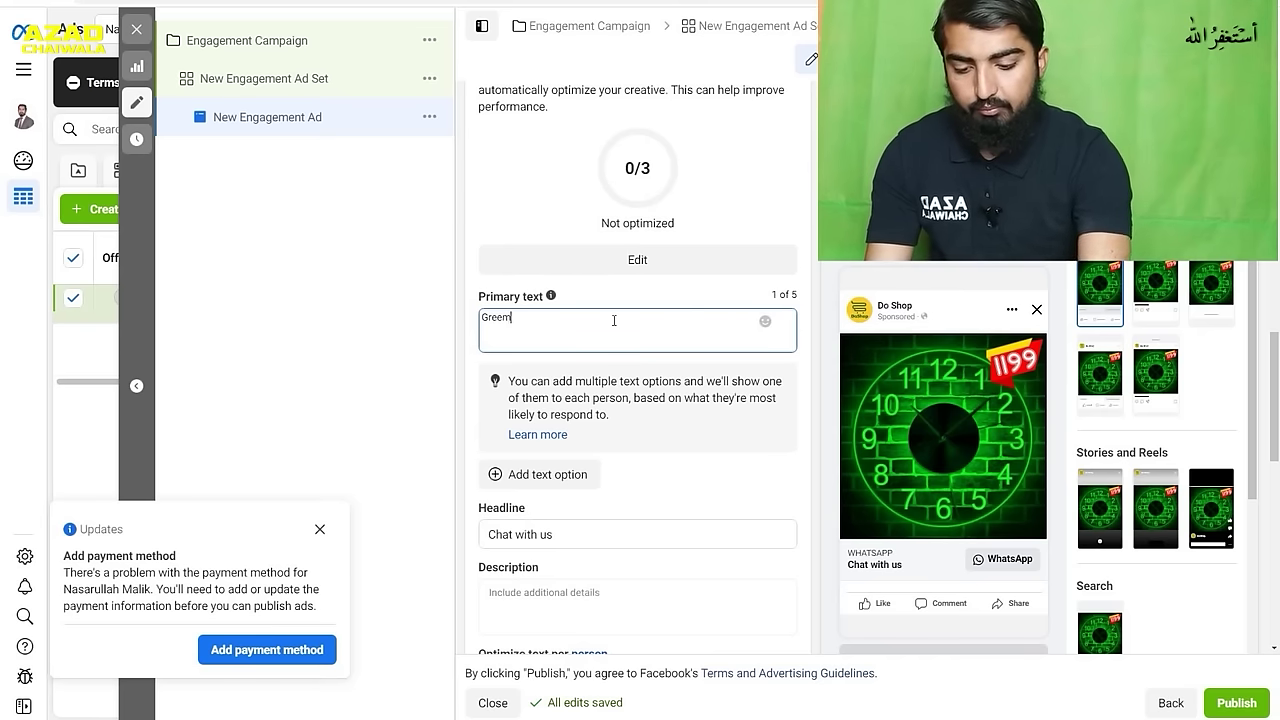
pyautogui.write(' Acrelic Watch')
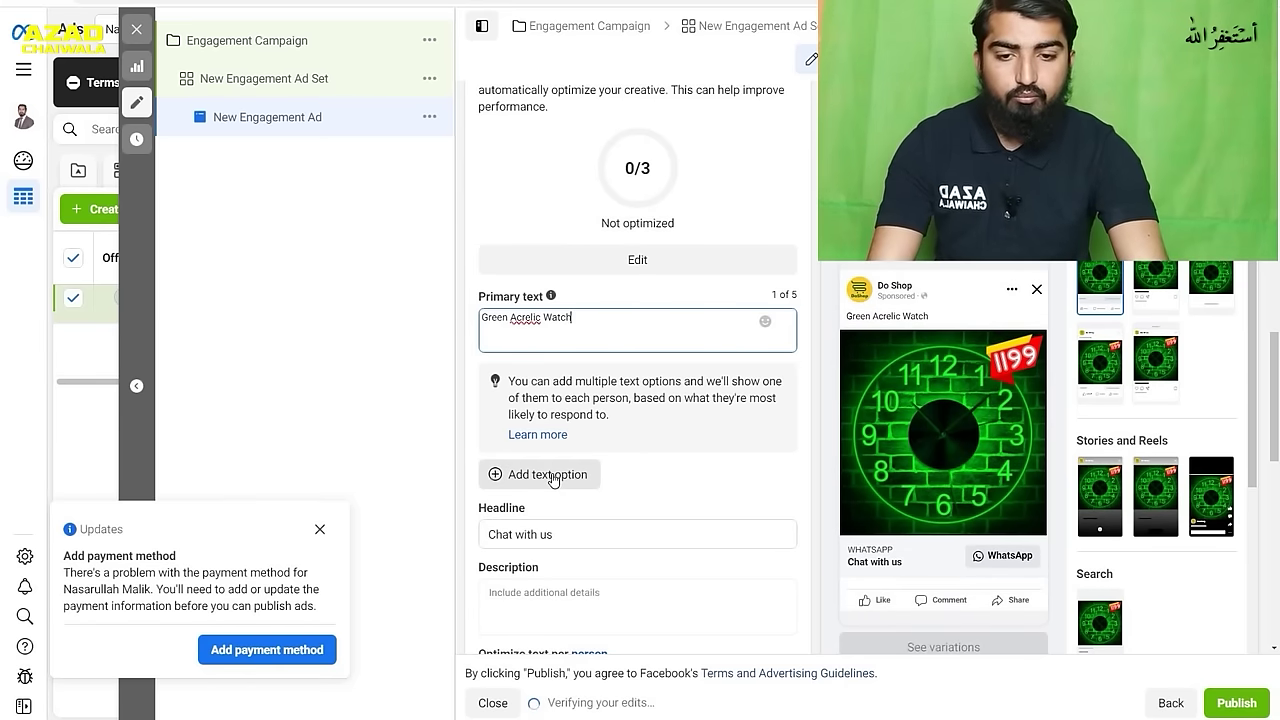
pyautogui.click(518, 483)
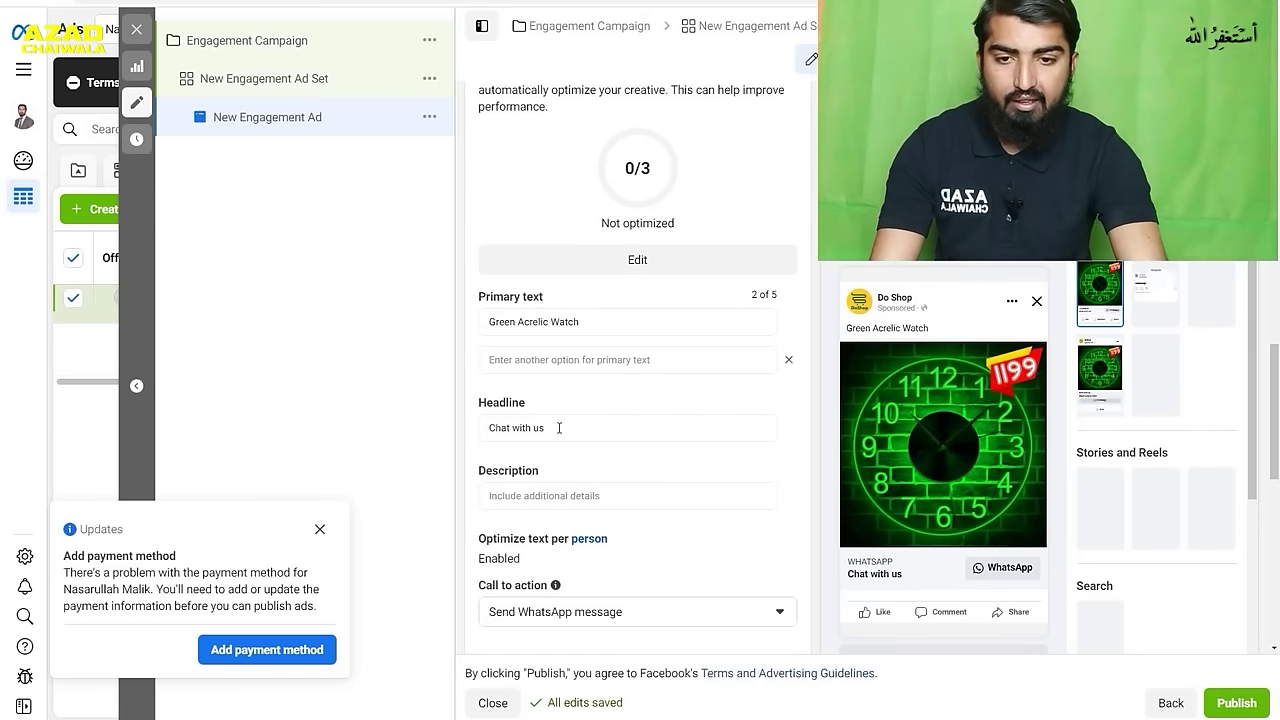
# - Copy the first primary text into the empty second text option
pyautogui.click(558, 362)
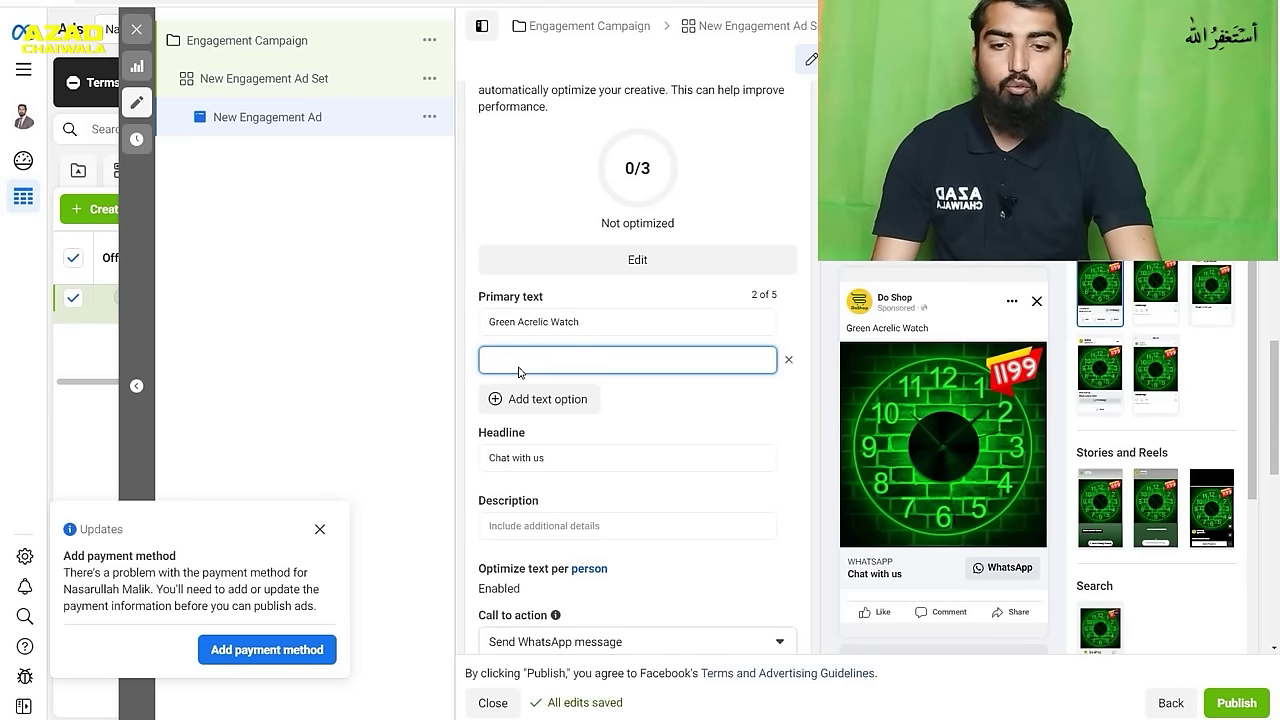
pyautogui.moveTo(587, 321); pyautogui.dragTo(476, 322)
pyautogui.hotkey('ctrl', 'c')
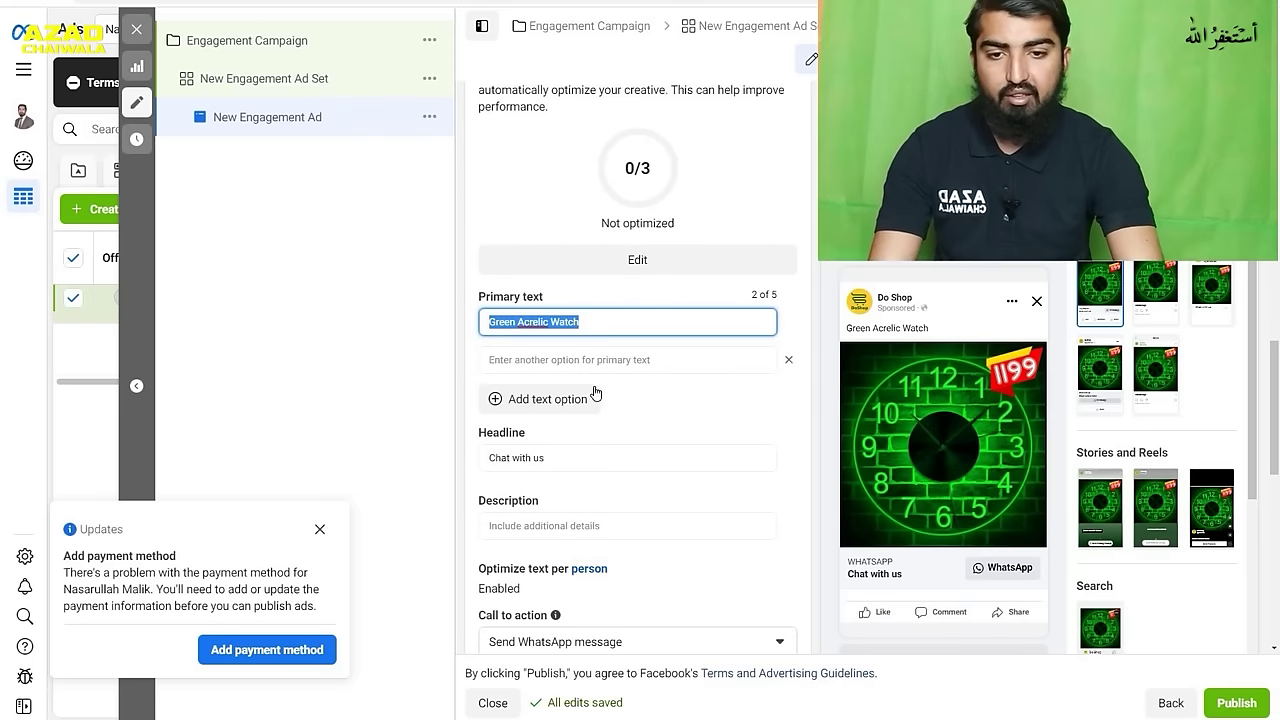
pyautogui.click(612, 362)
pyautogui.hotkey('ctrl', 'v')
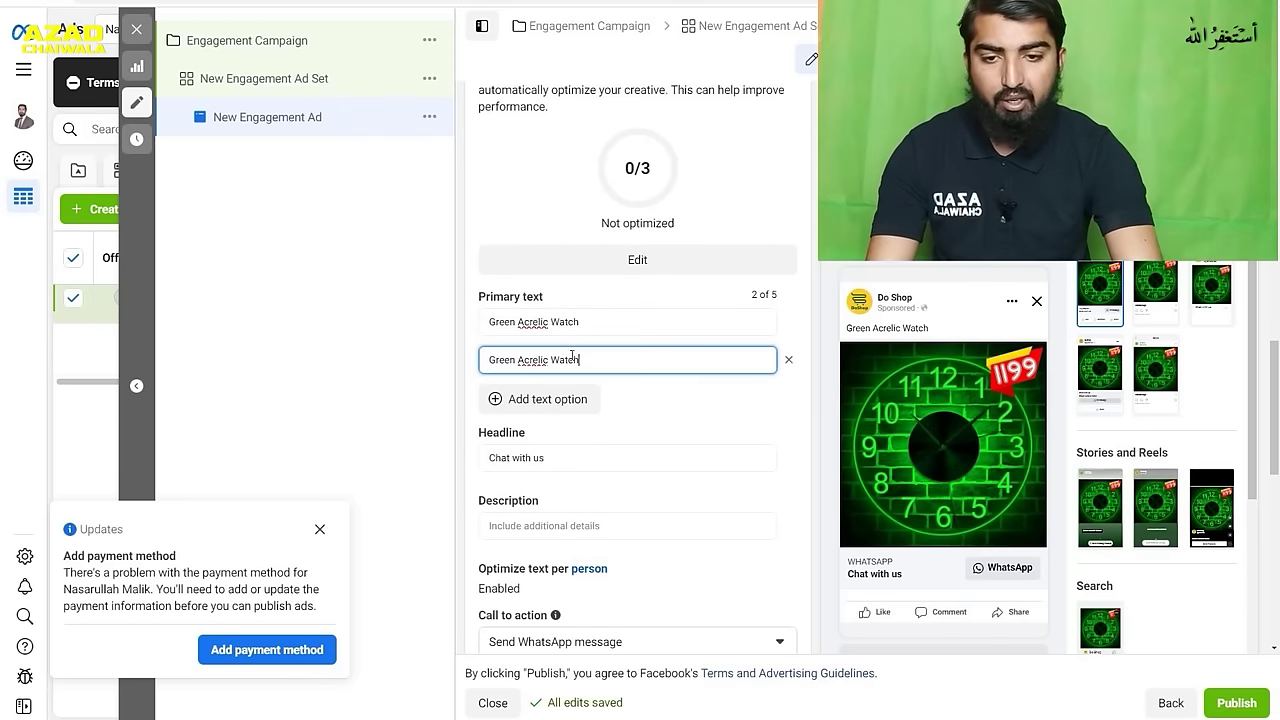
# - Replace 'Green' with 'neon' so the second option reads 'neon Acrelic Watch'
pyautogui.doubleClick(517, 360)
pyautogui.write('neon')
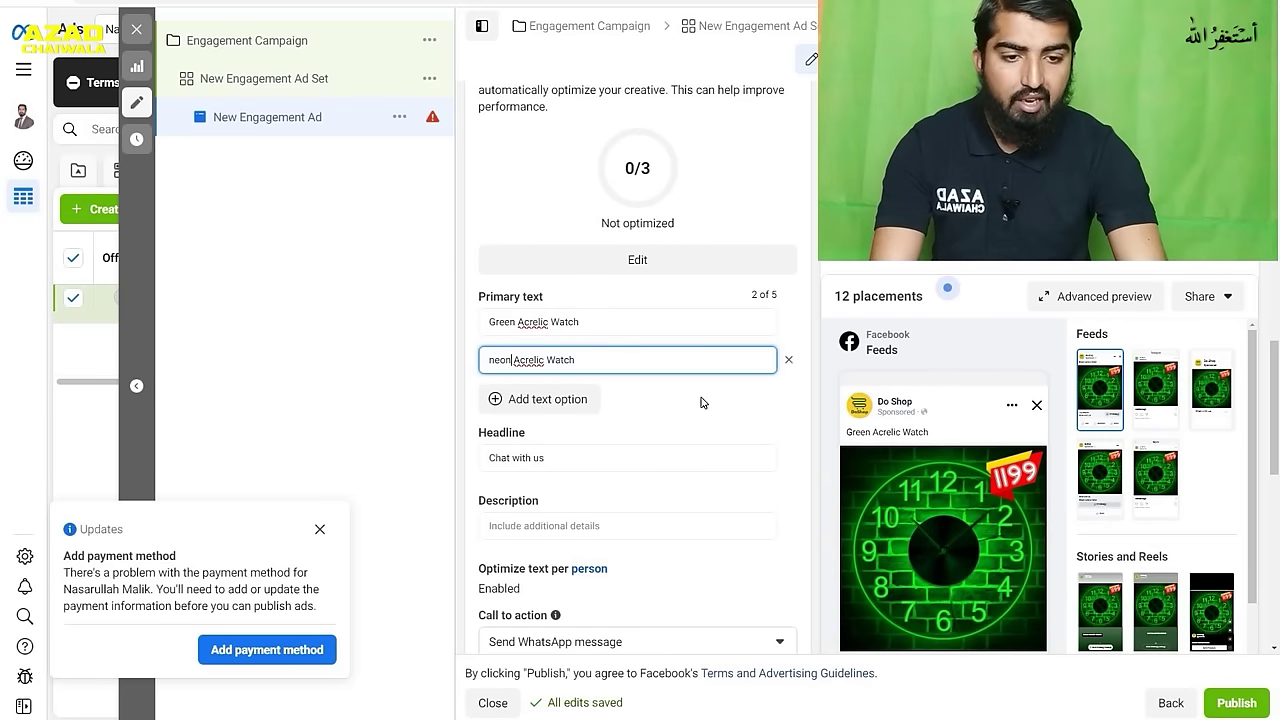
pyautogui.moveTo(887, 429)
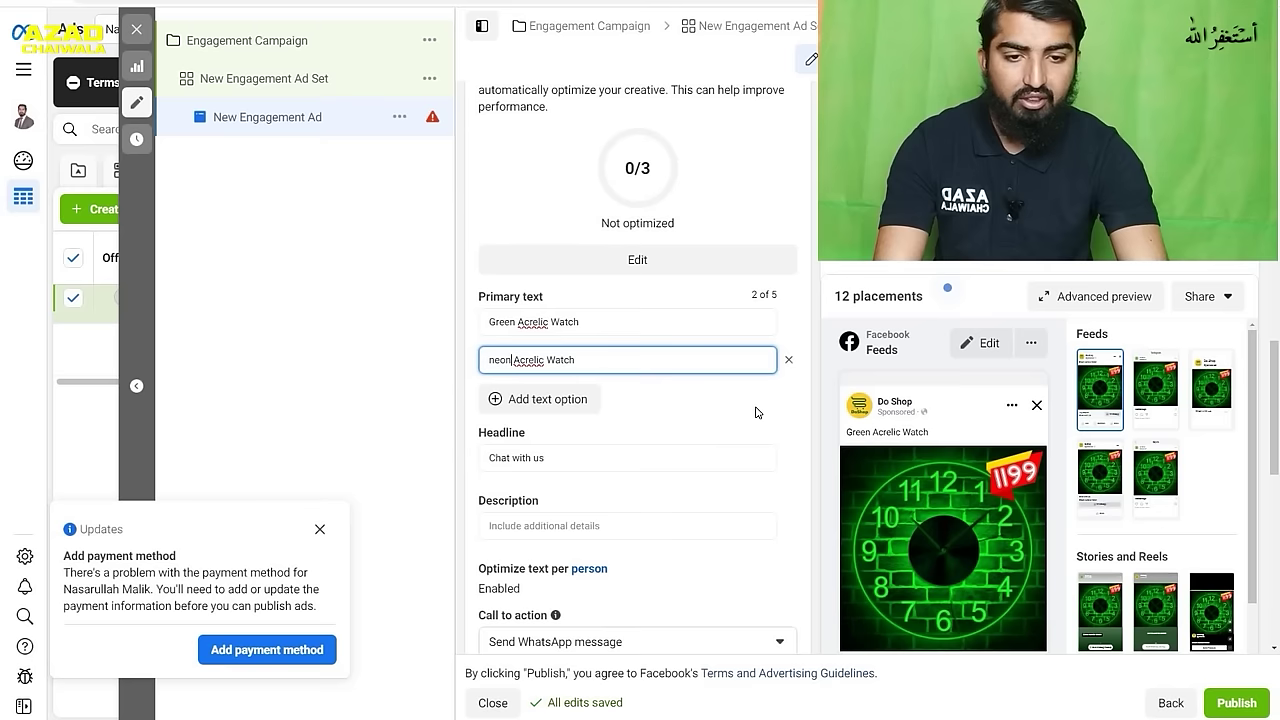
pyautogui.click(814, 393)
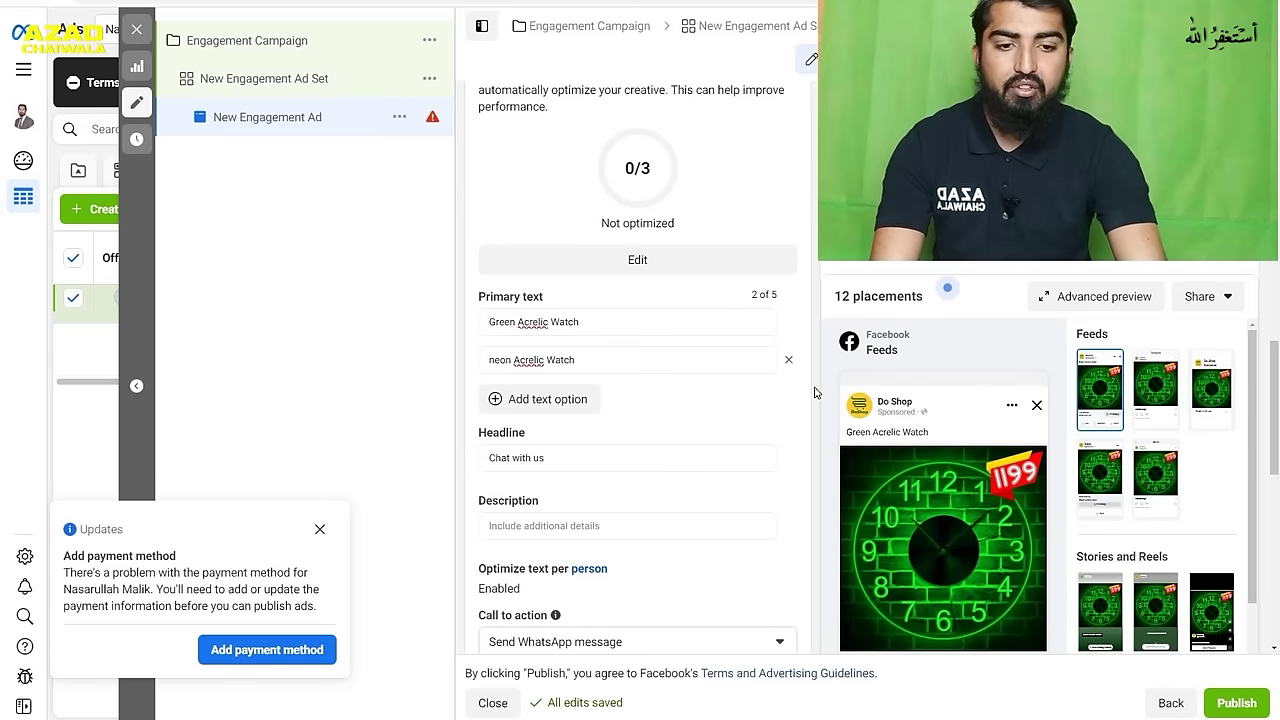
pyautogui.moveTo(907, 431)
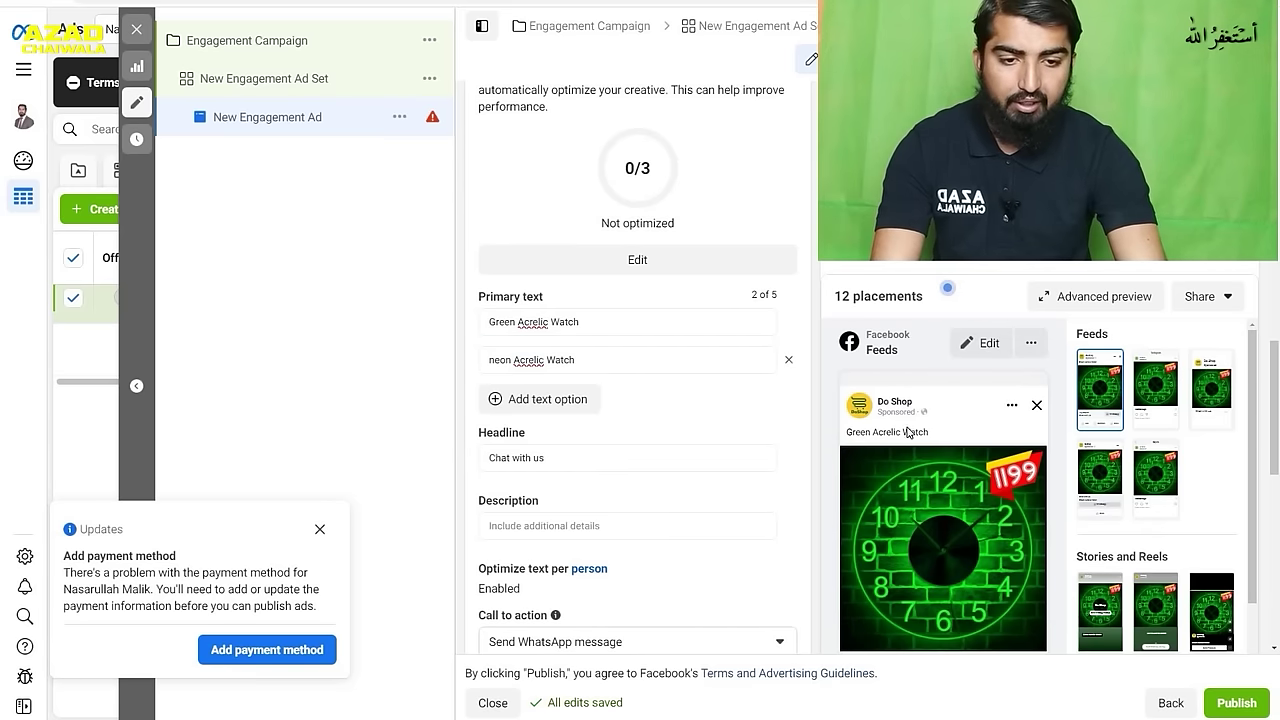
pyautogui.scroll(-2, 802, 413)
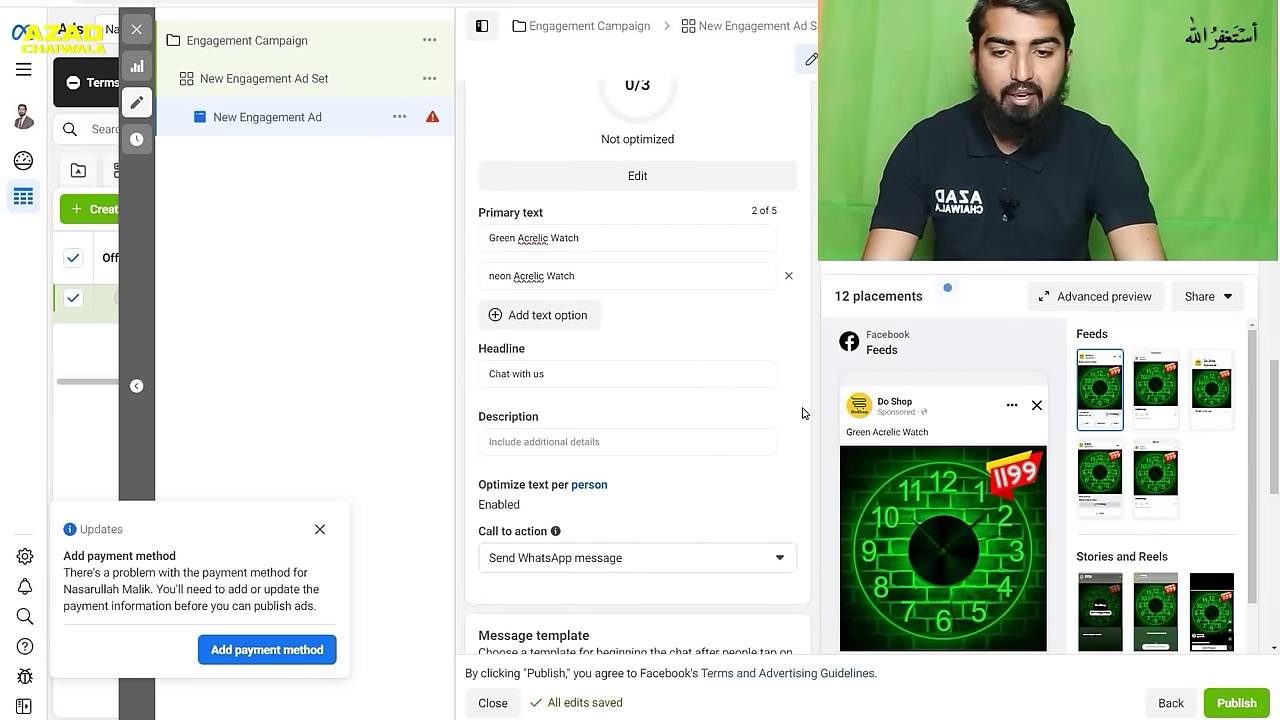
pyautogui.scroll(-1, 802, 413)
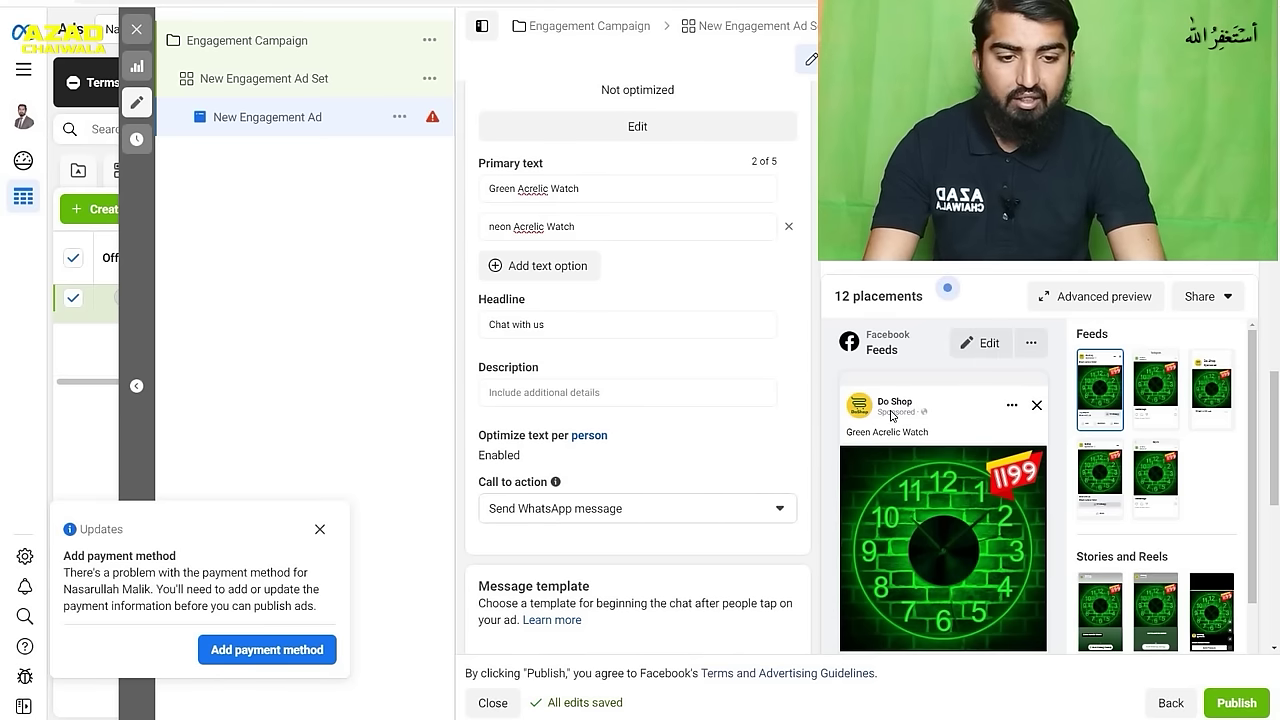
pyautogui.scroll(-7, 890, 415)
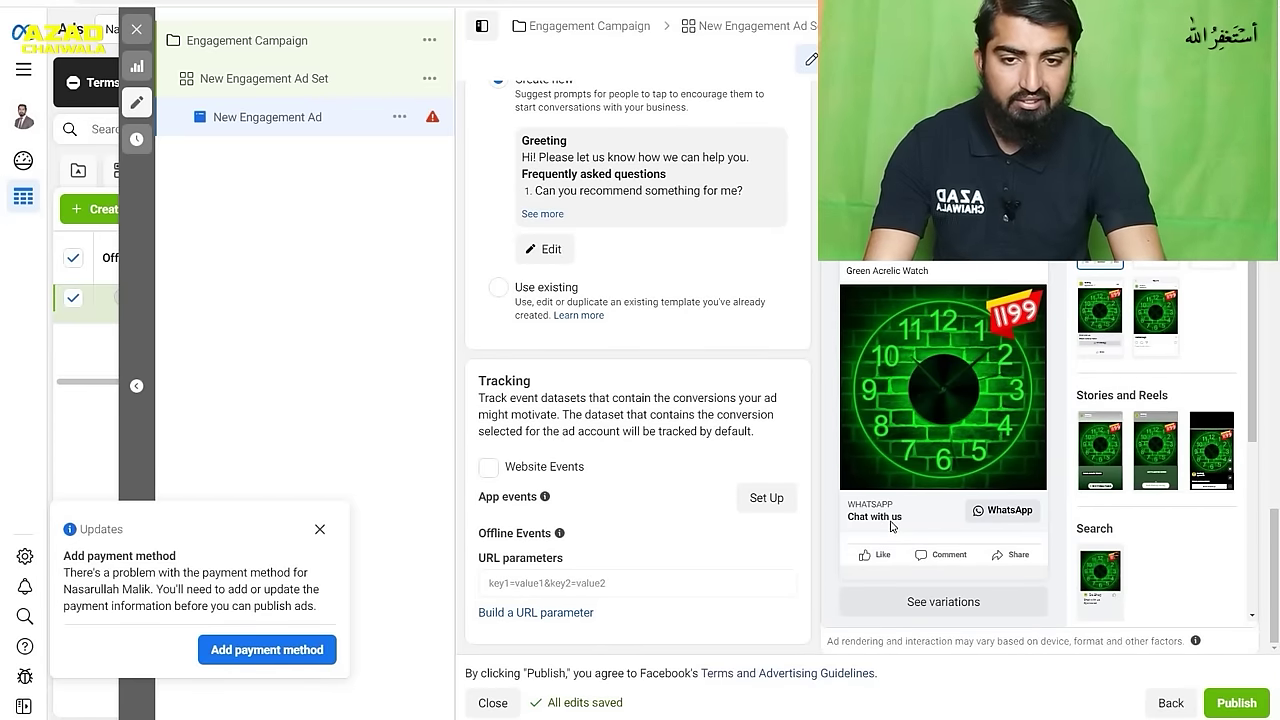
pyautogui.scroll(7, 884, 412)
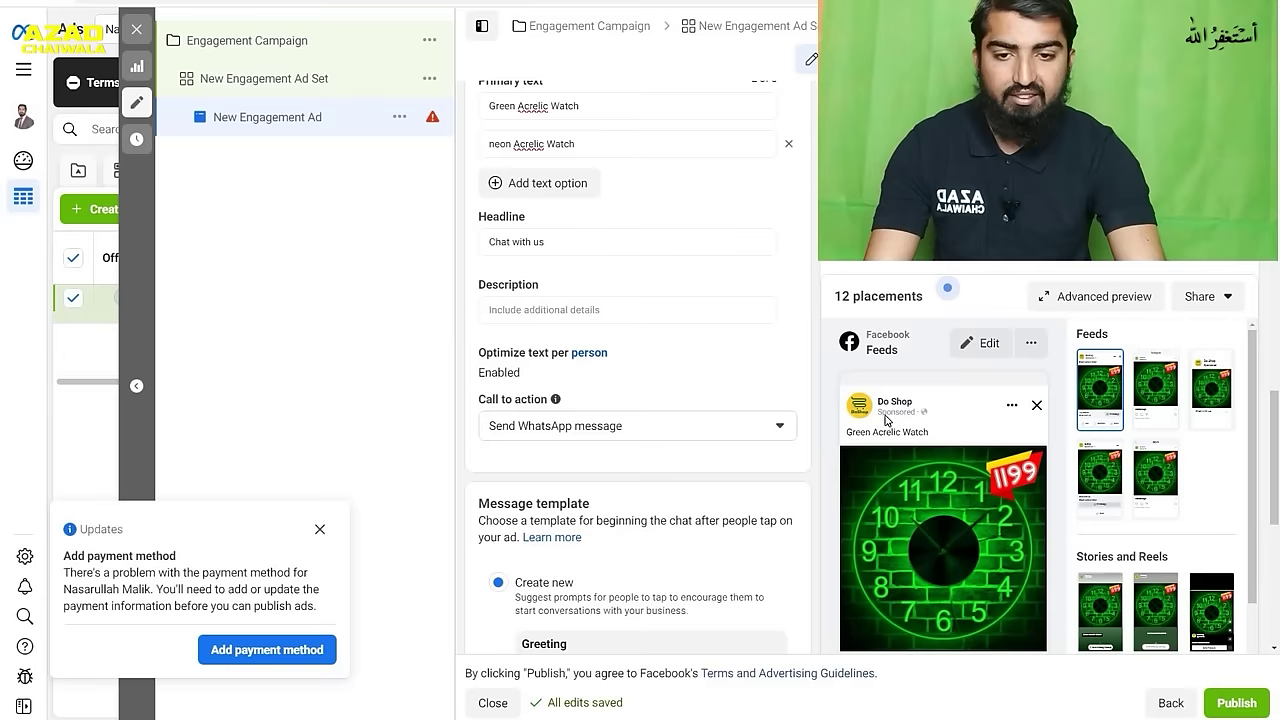
# - Replace the 'Chat with us' headline with 'Contact us For Dtails'
pyautogui.click(574, 338)
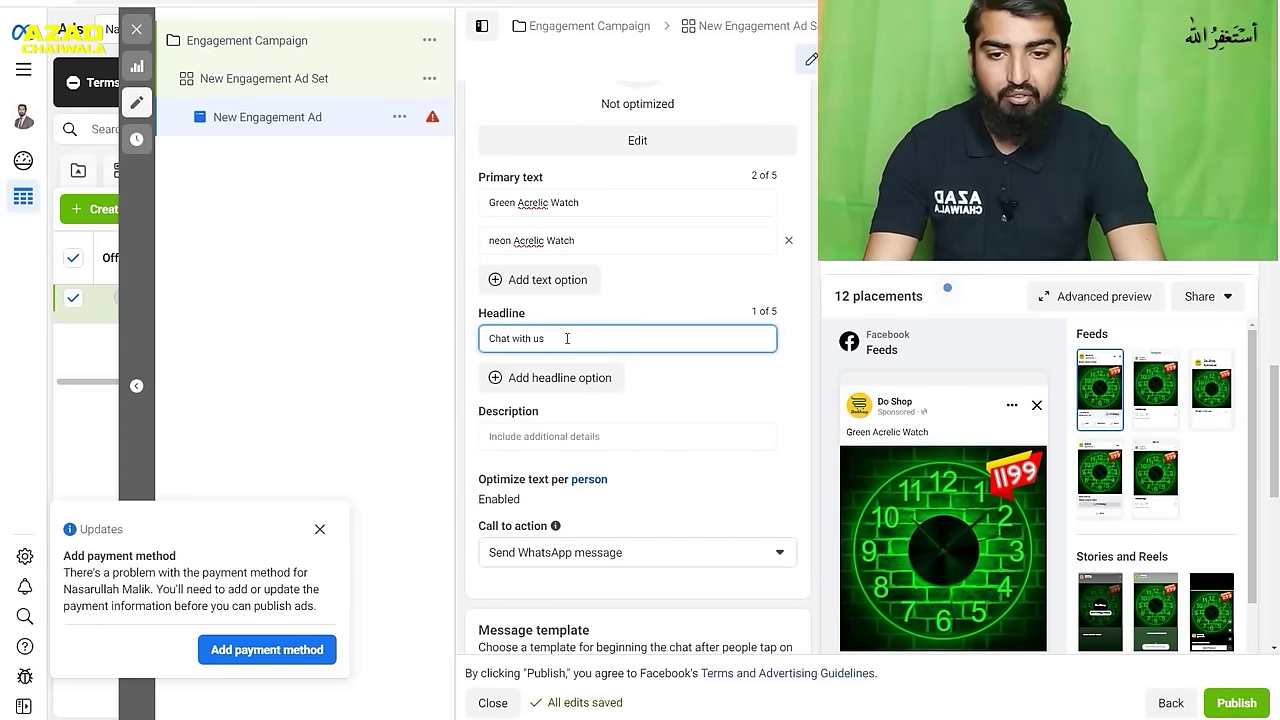
pyautogui.moveTo(545, 338); pyautogui.dragTo(466, 341)
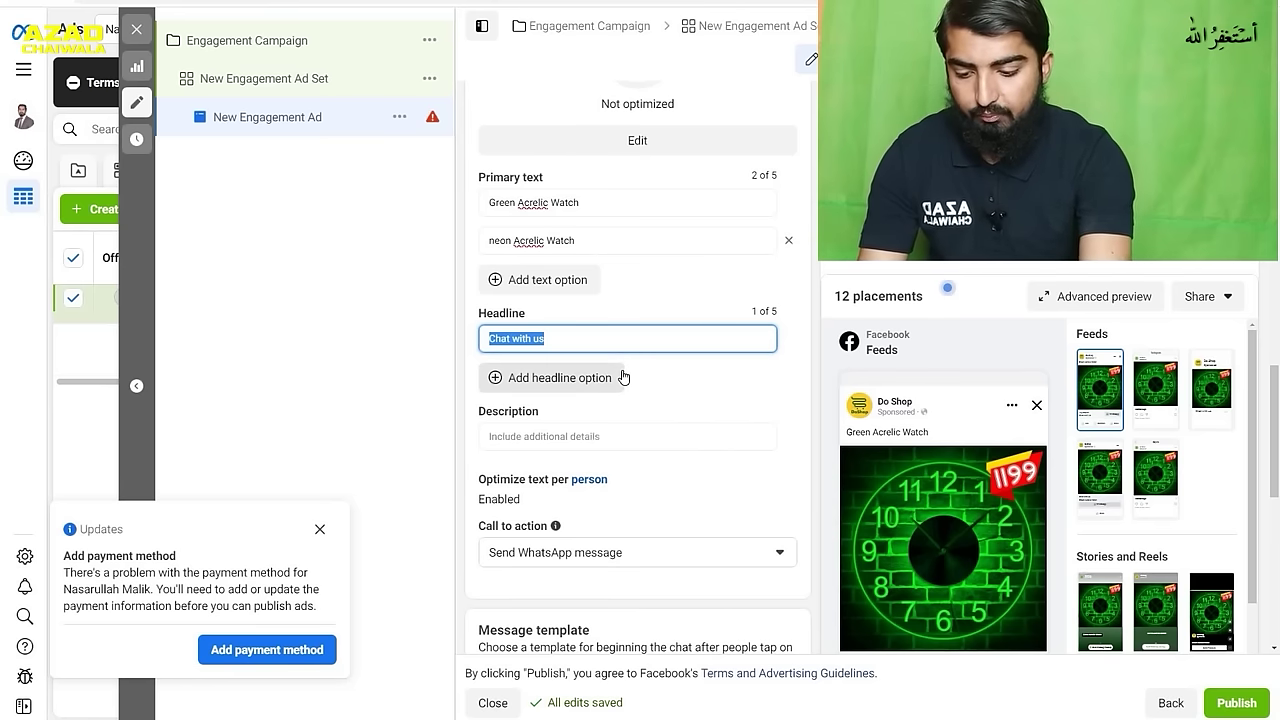
pyautogui.write('Contac')
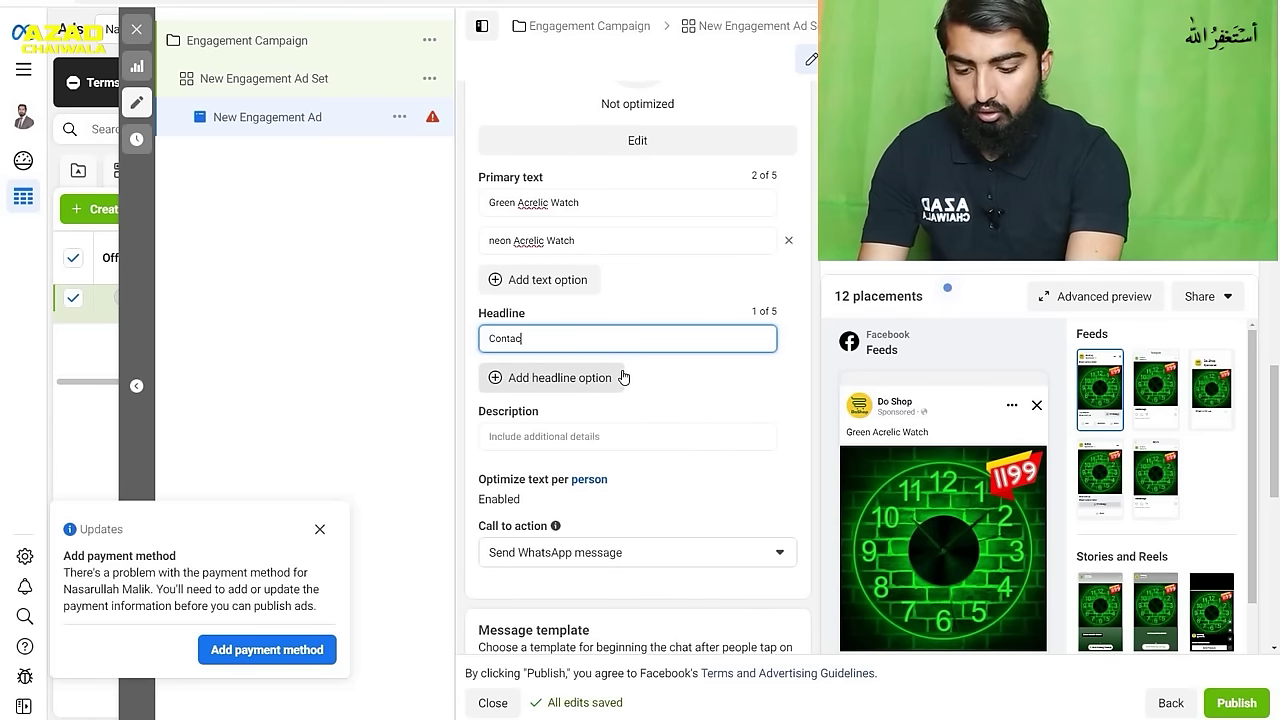
pyautogui.write('t Is For D')
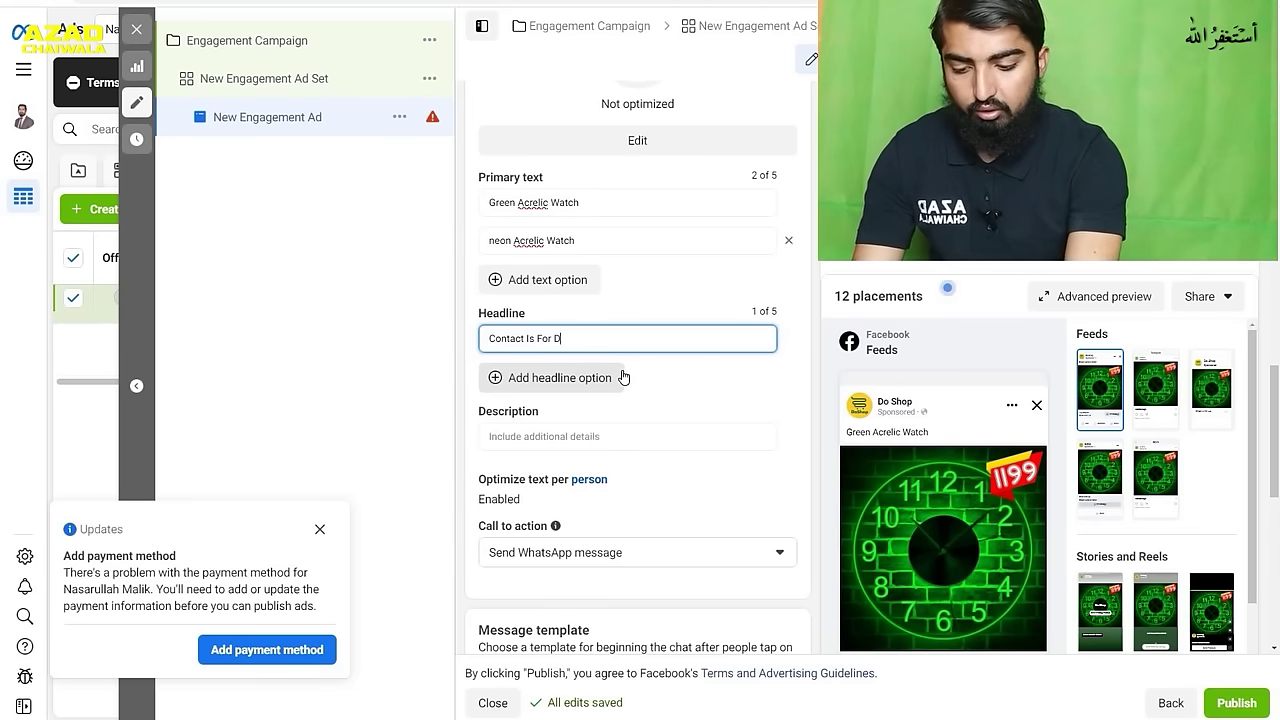
pyautogui.write('tails')
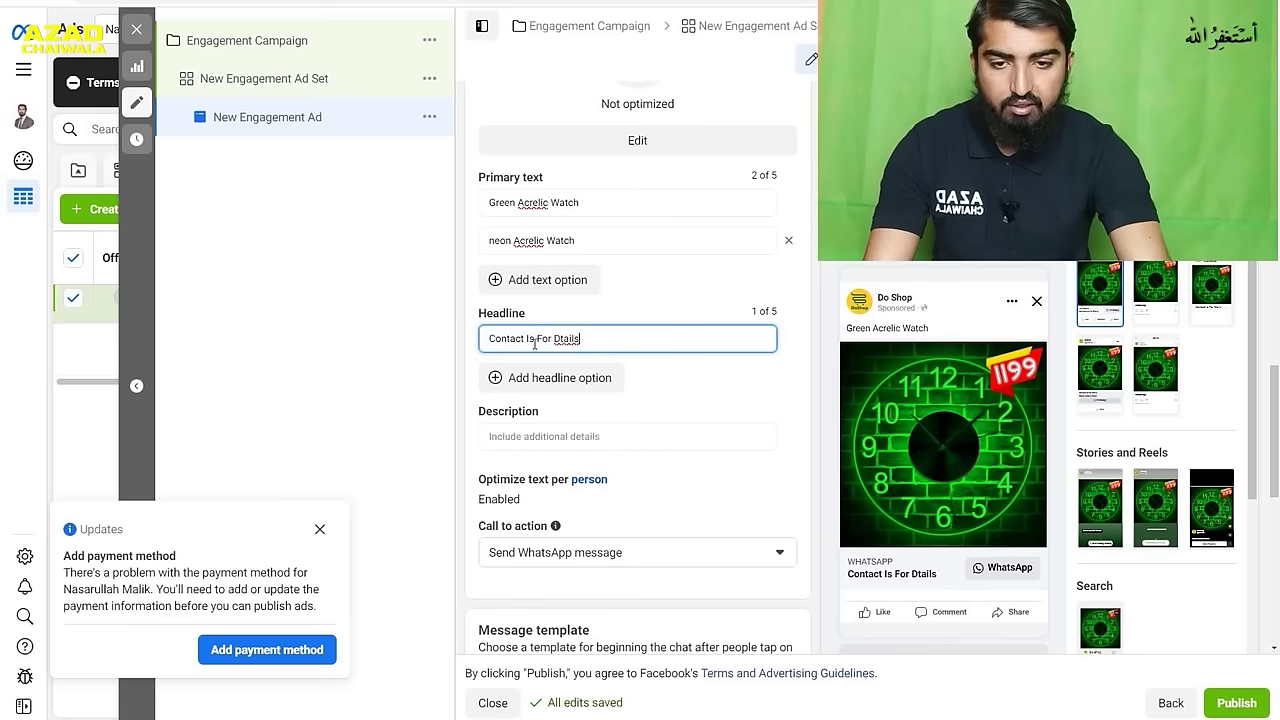
pyautogui.press('BackSpace')
pyautogui.write('u')
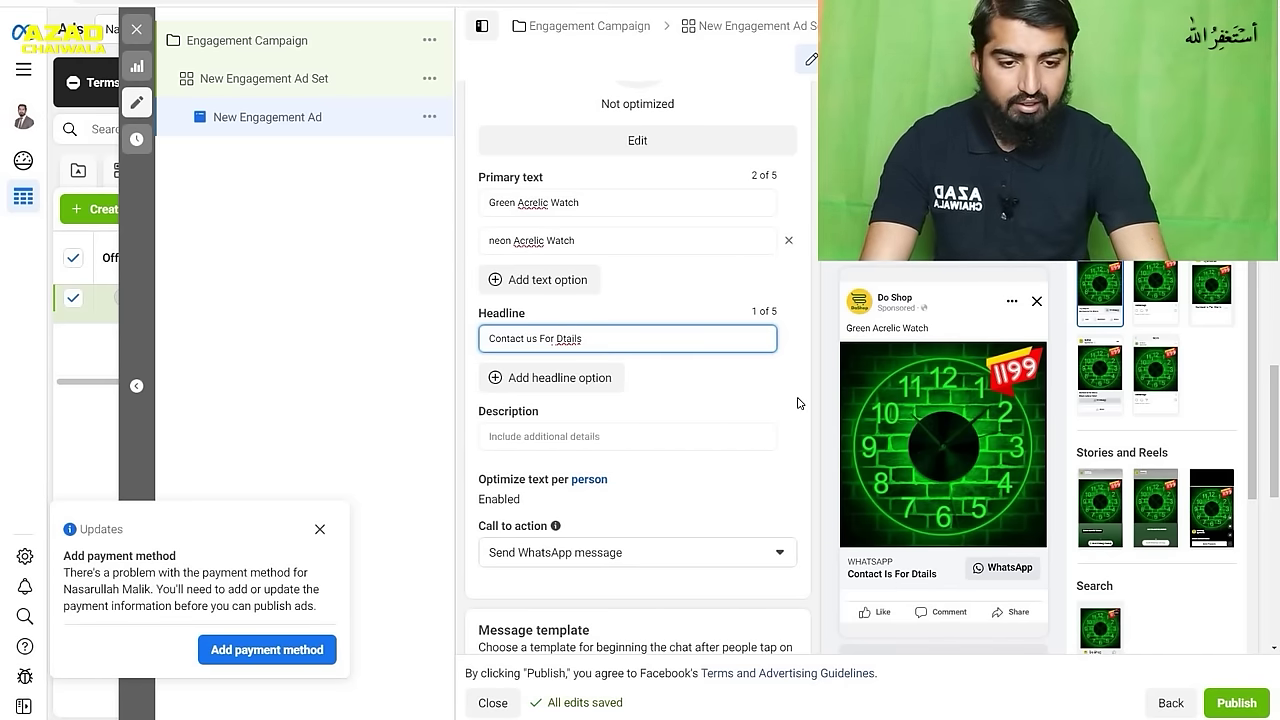
pyautogui.click(815, 401)
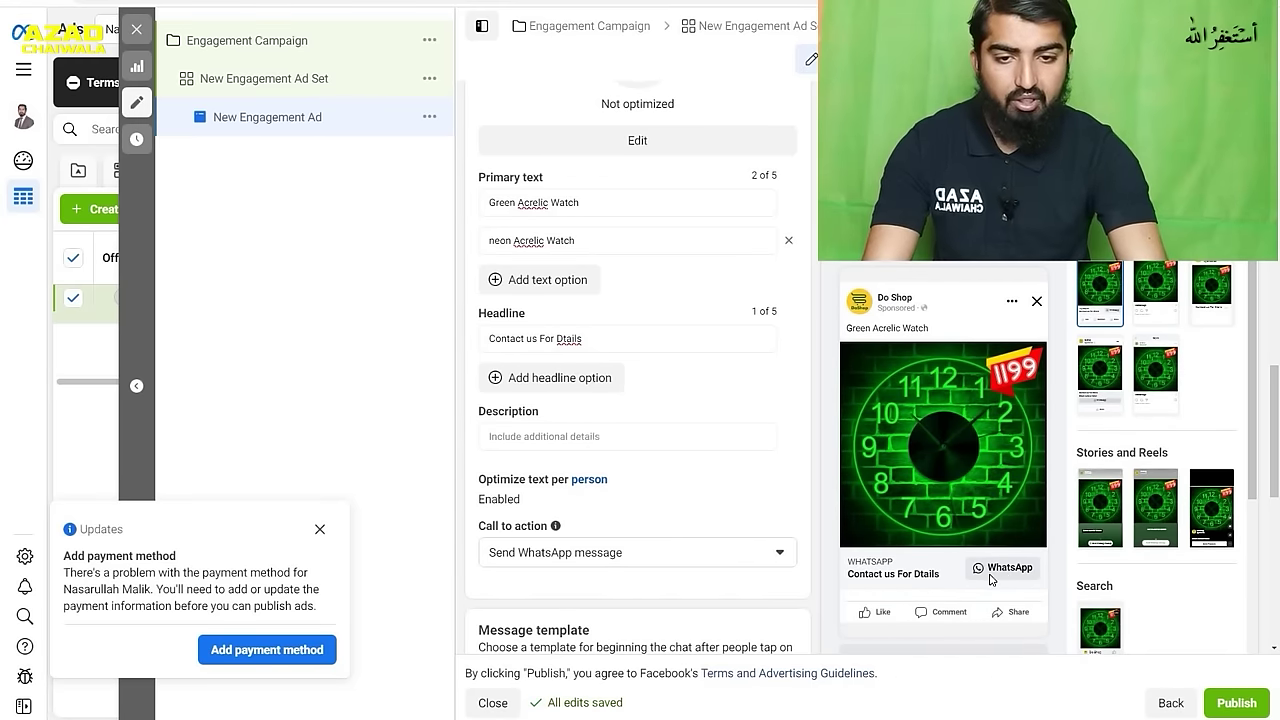
# - Enter '12 by 12 inches neon acrelic watch' as the ad description
pyautogui.click(655, 434)
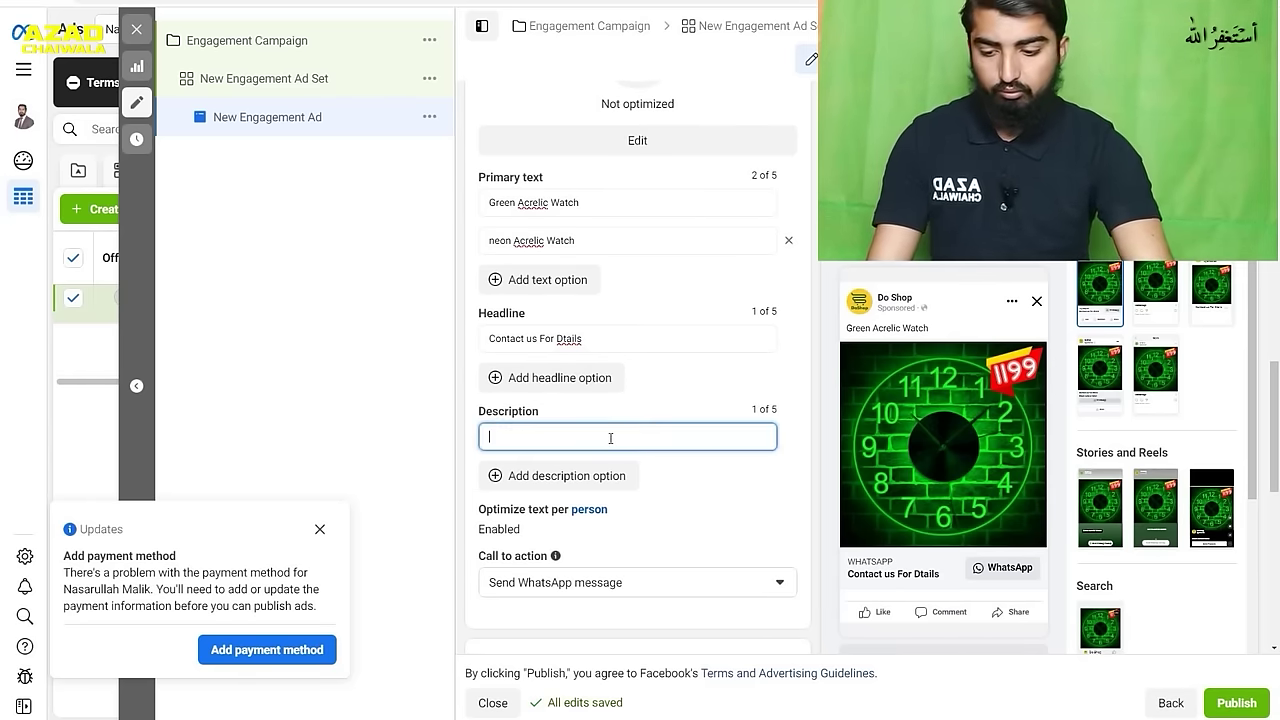
pyautogui.write('2')
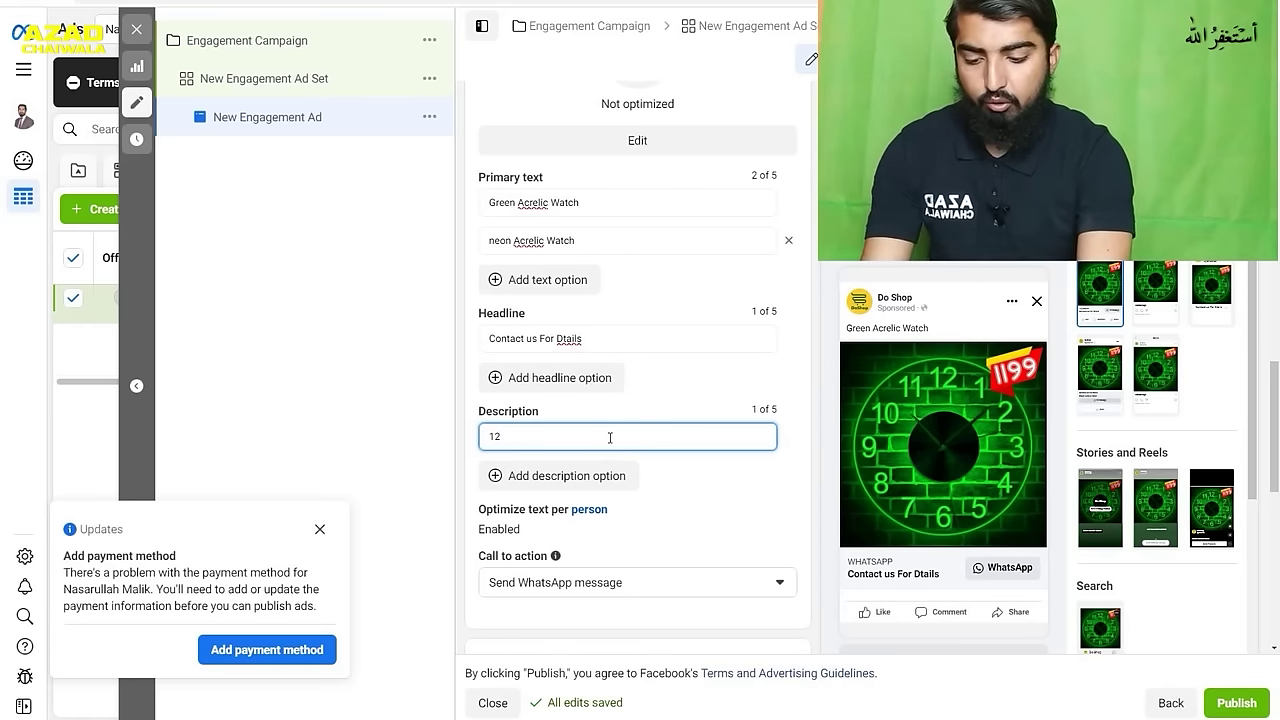
pyautogui.write(' by 12 inches ')
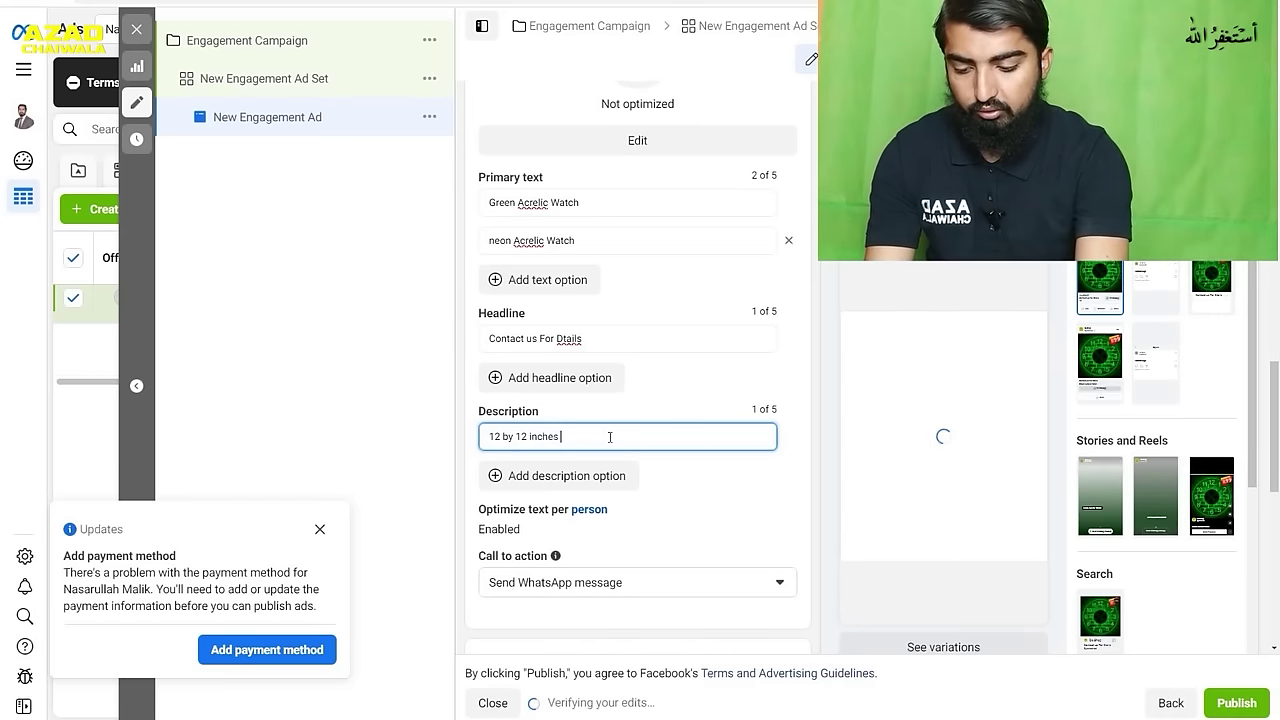
pyautogui.write('neon ')
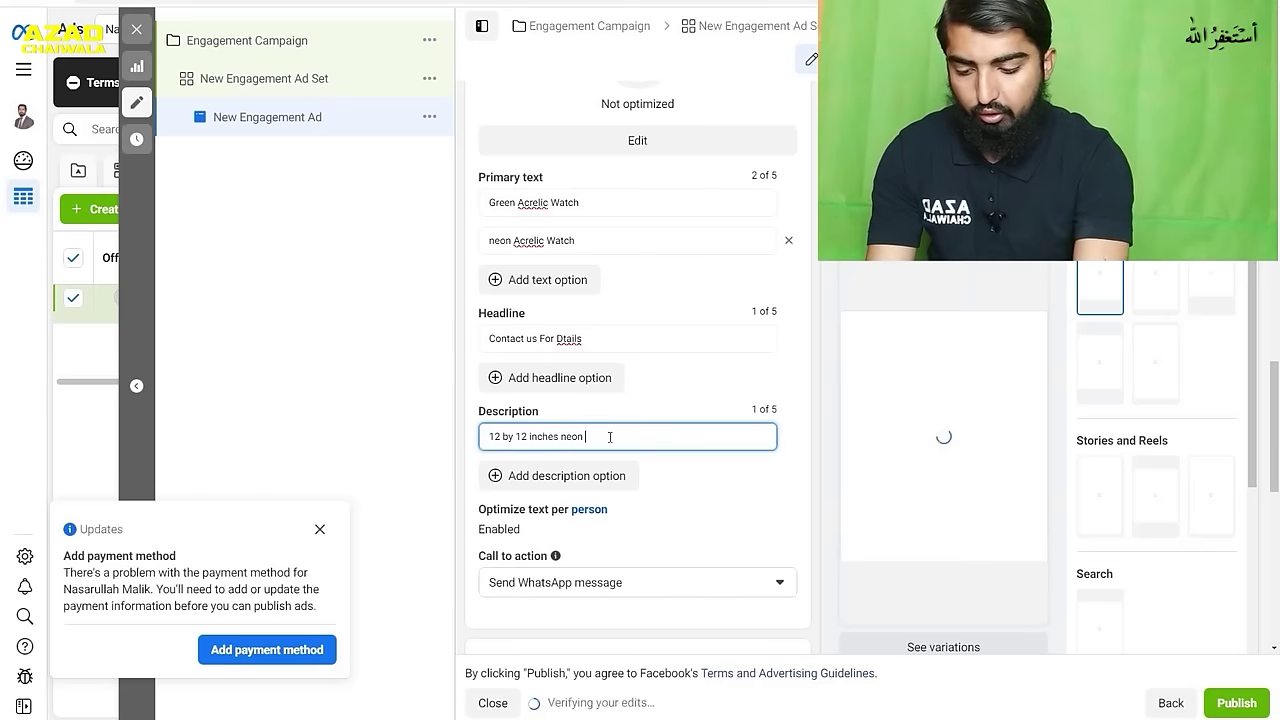
pyautogui.write('acrelic')
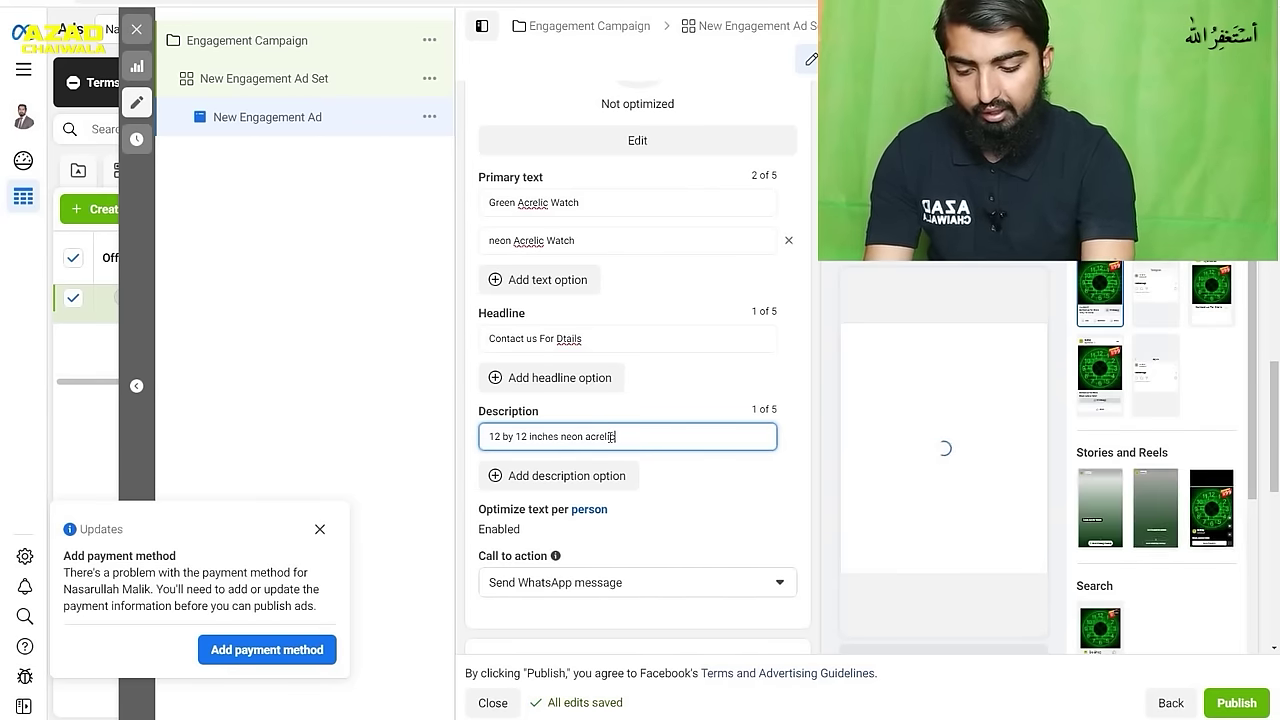
pyautogui.write(' watch')
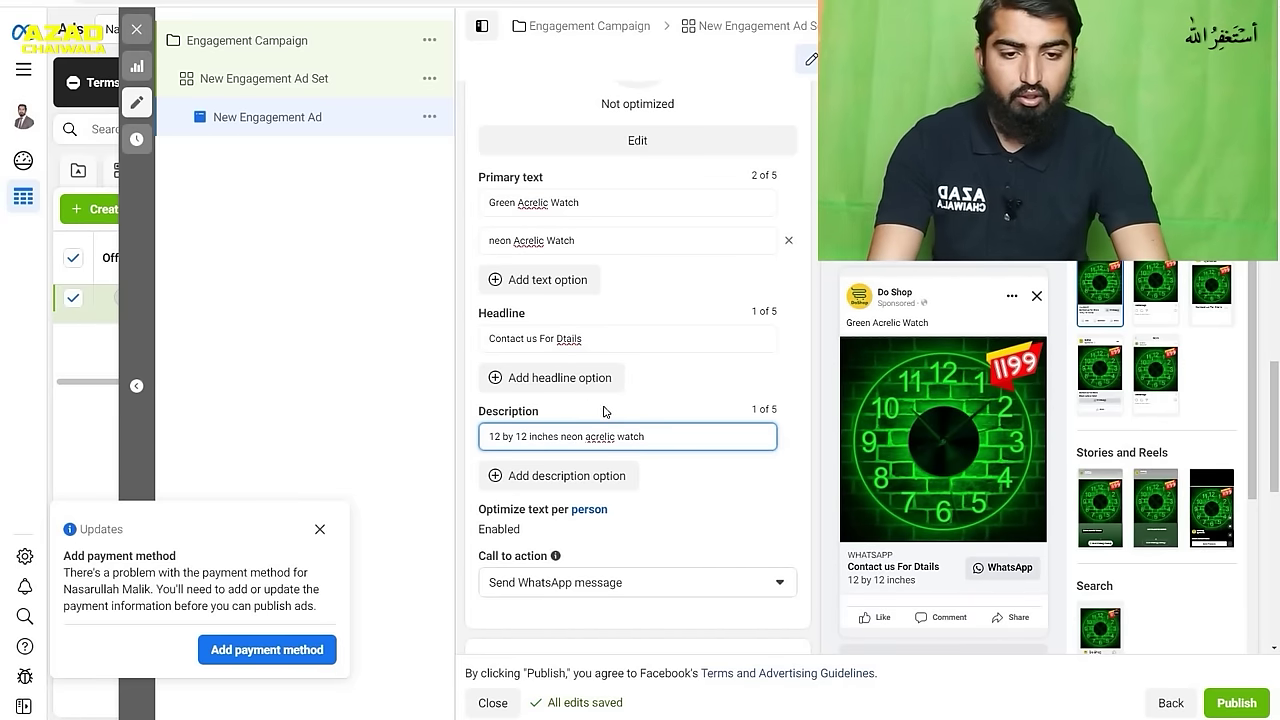
pyautogui.click(813, 467)
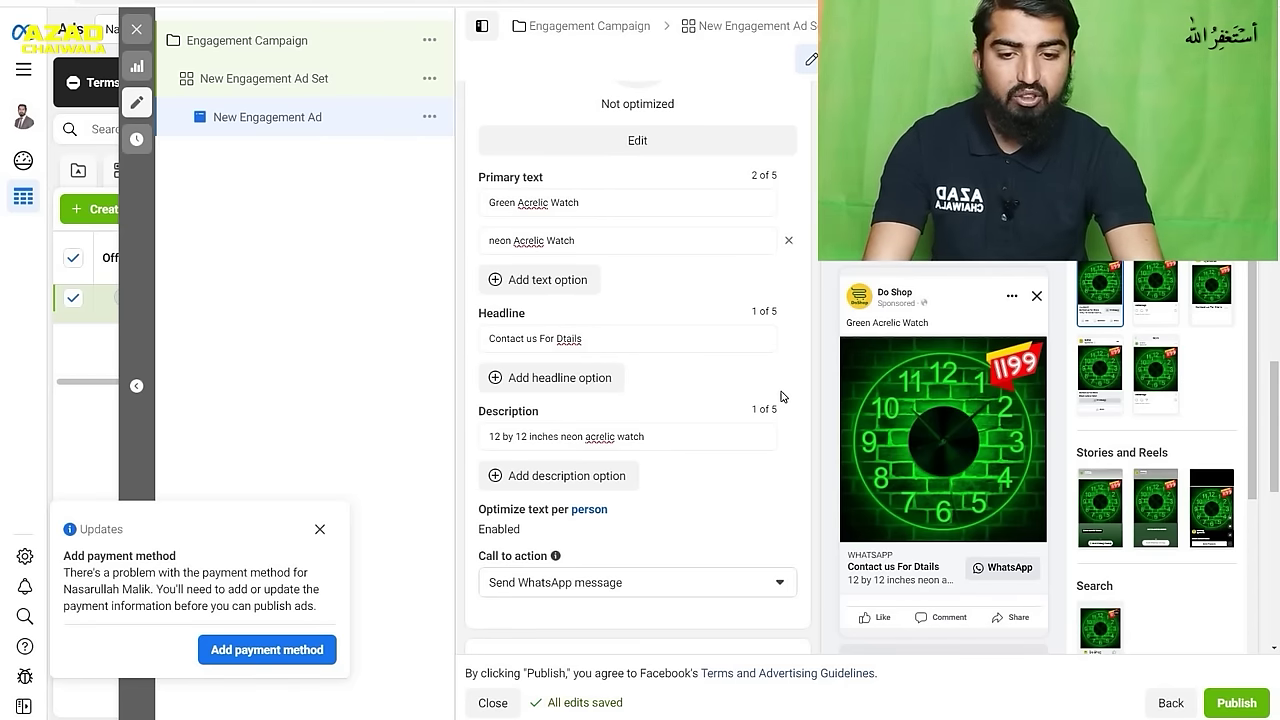
# - Set the ad's call to action to Shop now, after briefly picking Order now
pyautogui.click(697, 584)
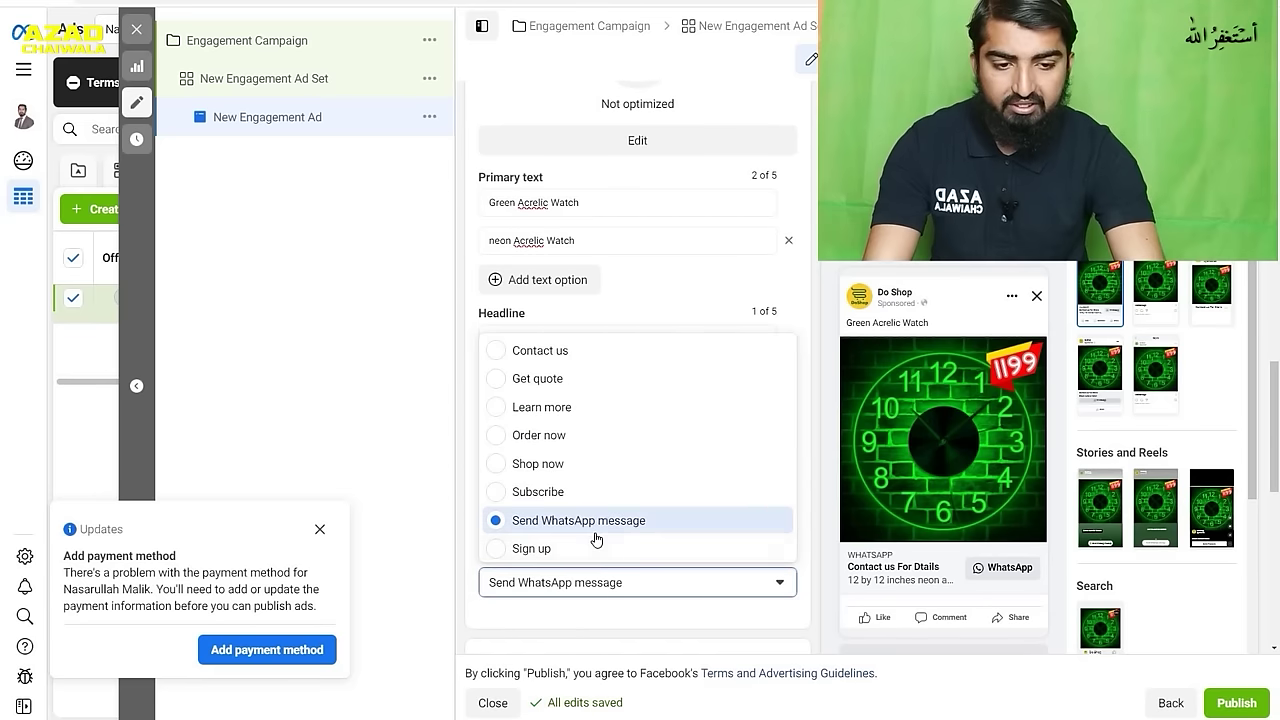
pyautogui.click(576, 436)
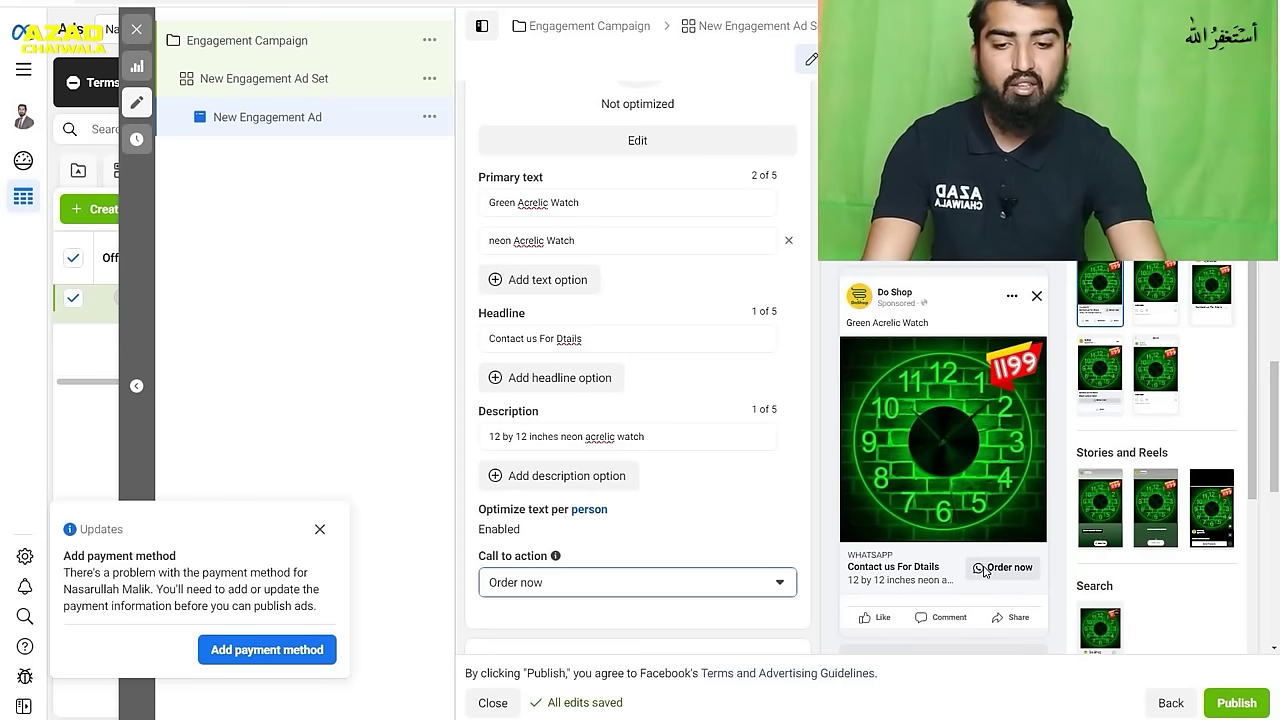
pyautogui.click(727, 596)
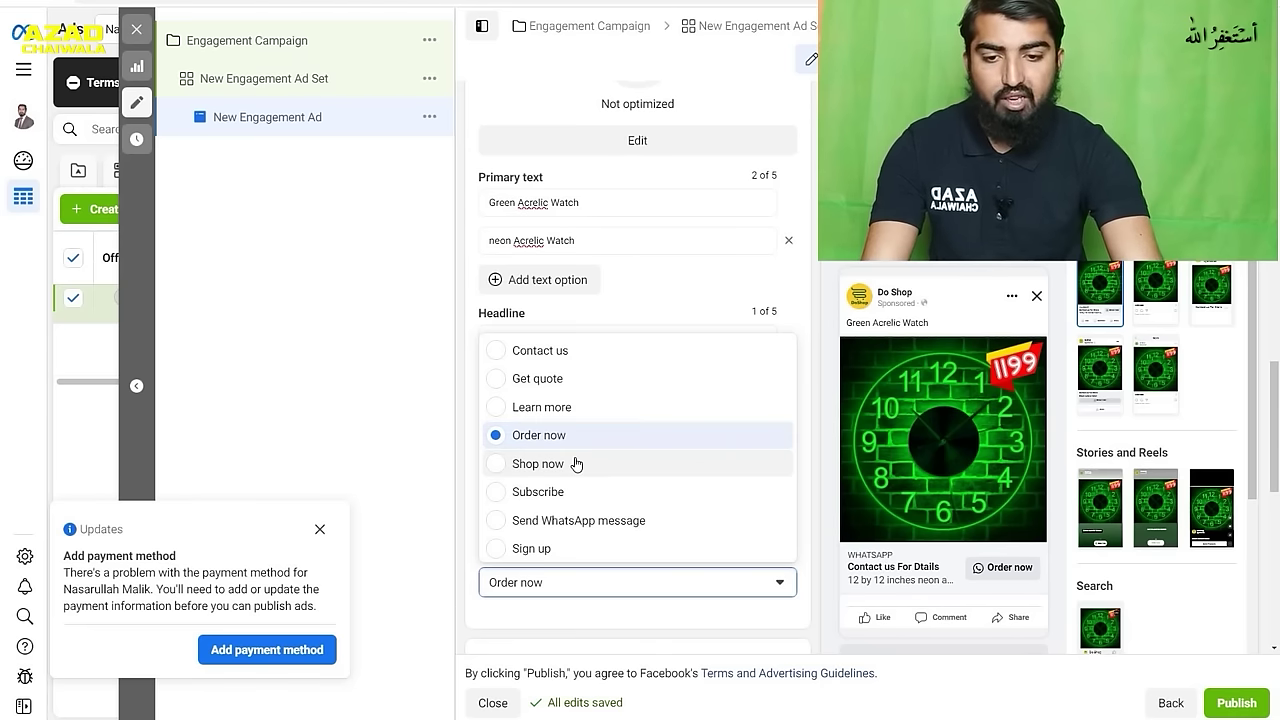
pyautogui.click(576, 463)
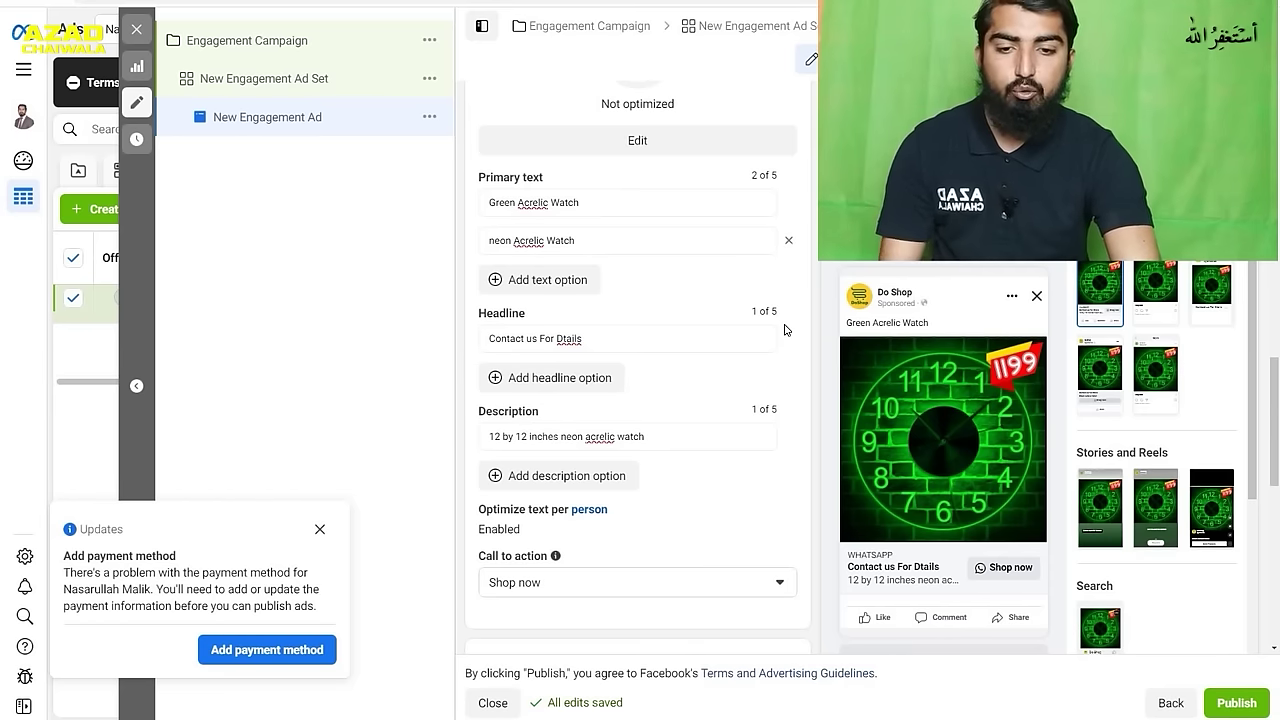
# - Choose Create new for the message template and open it for editing
pyautogui.scroll(-3, 785, 330)
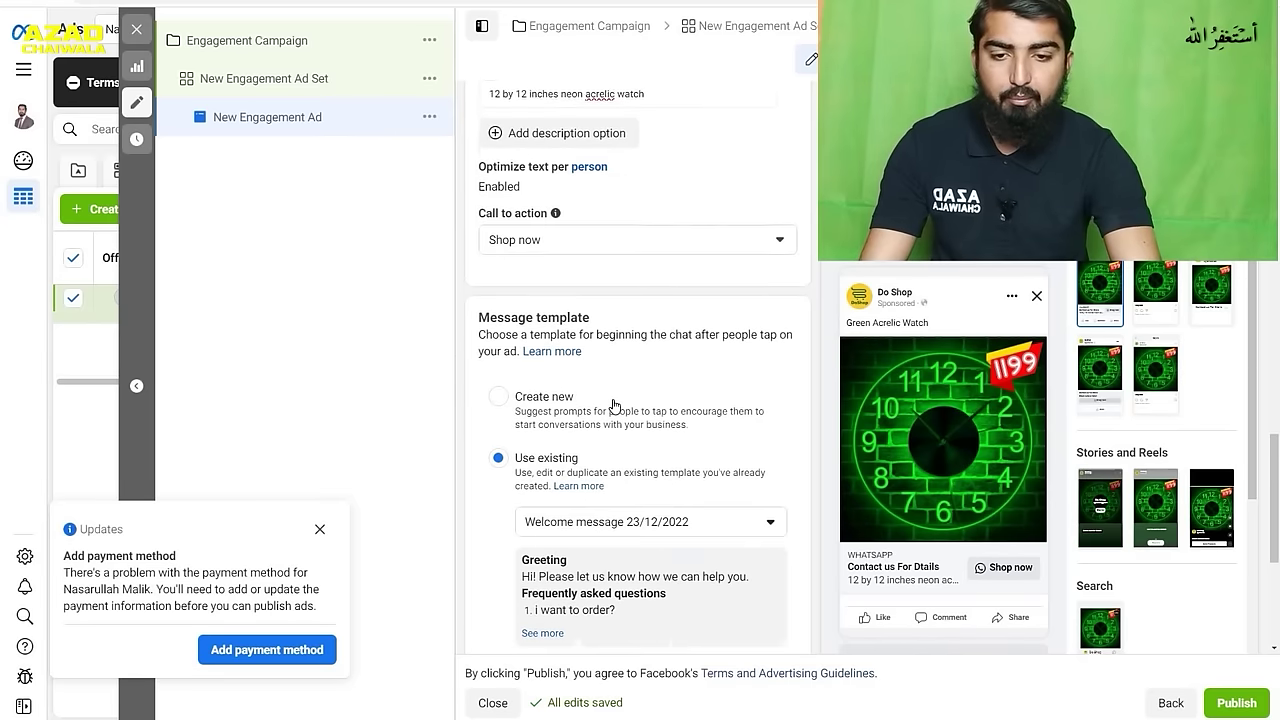
pyautogui.scroll(-1, 600, 390)
pyautogui.click(562, 355)
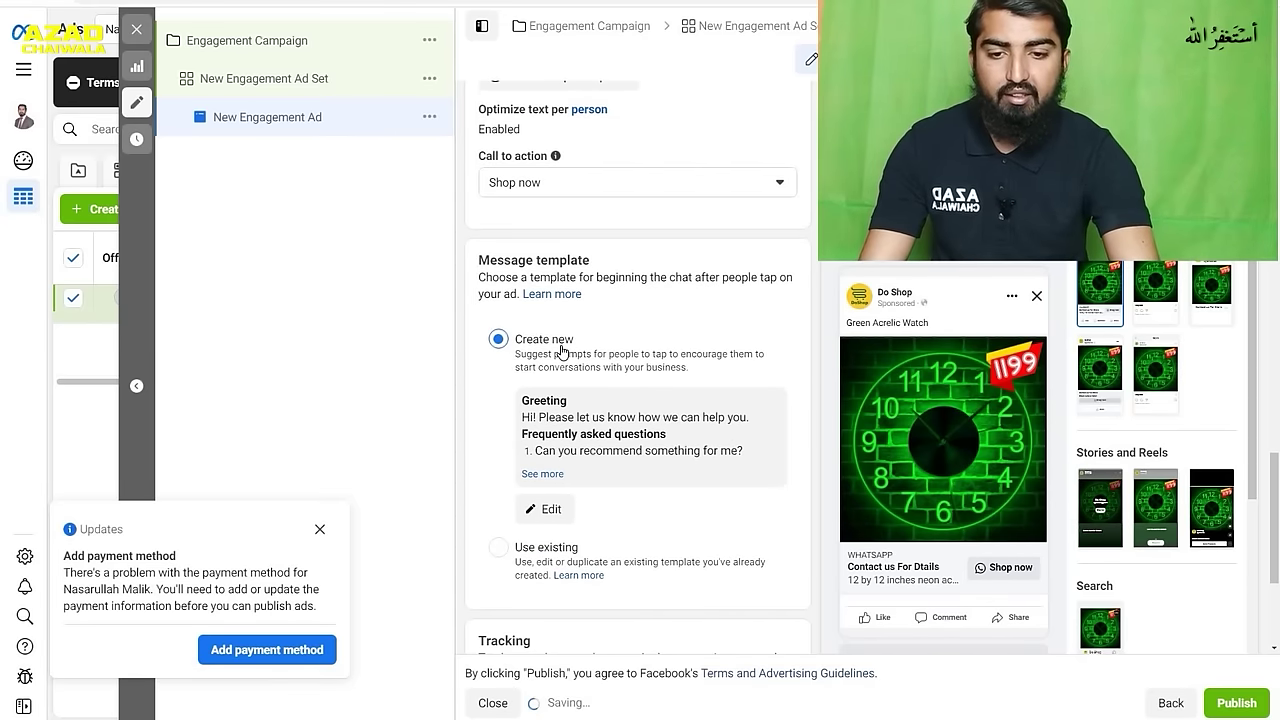
pyautogui.click(551, 521)
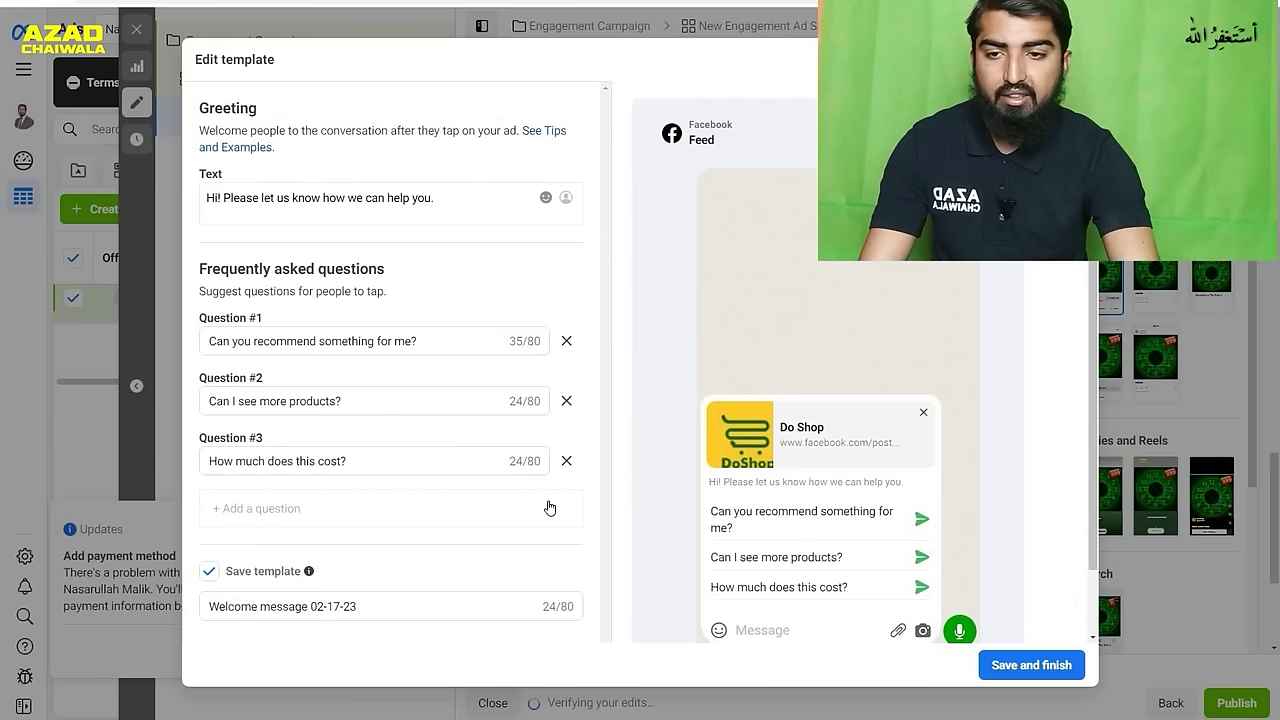
# - Replace suggested Question #1 with 'what are color options?' and save the template
pyautogui.scroll(-1, 452, 332)
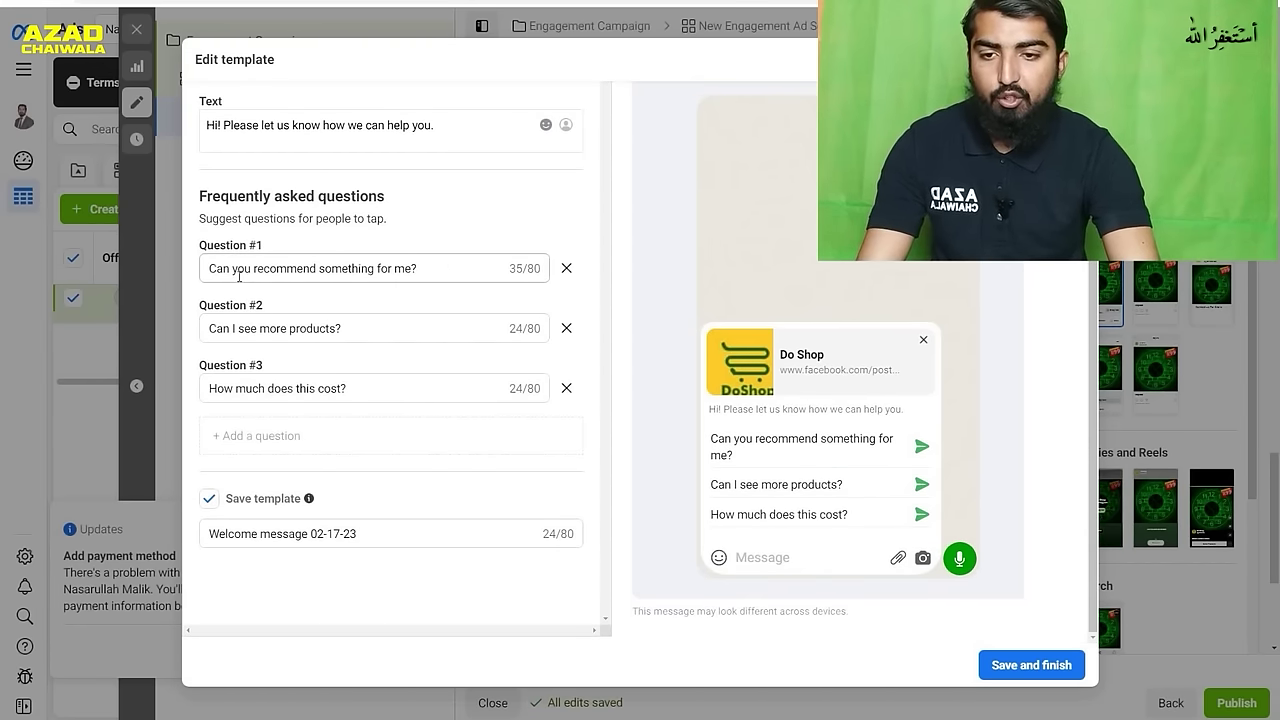
pyautogui.click(428, 272)
pyautogui.moveTo(403, 270); pyautogui.dragTo(200, 280)
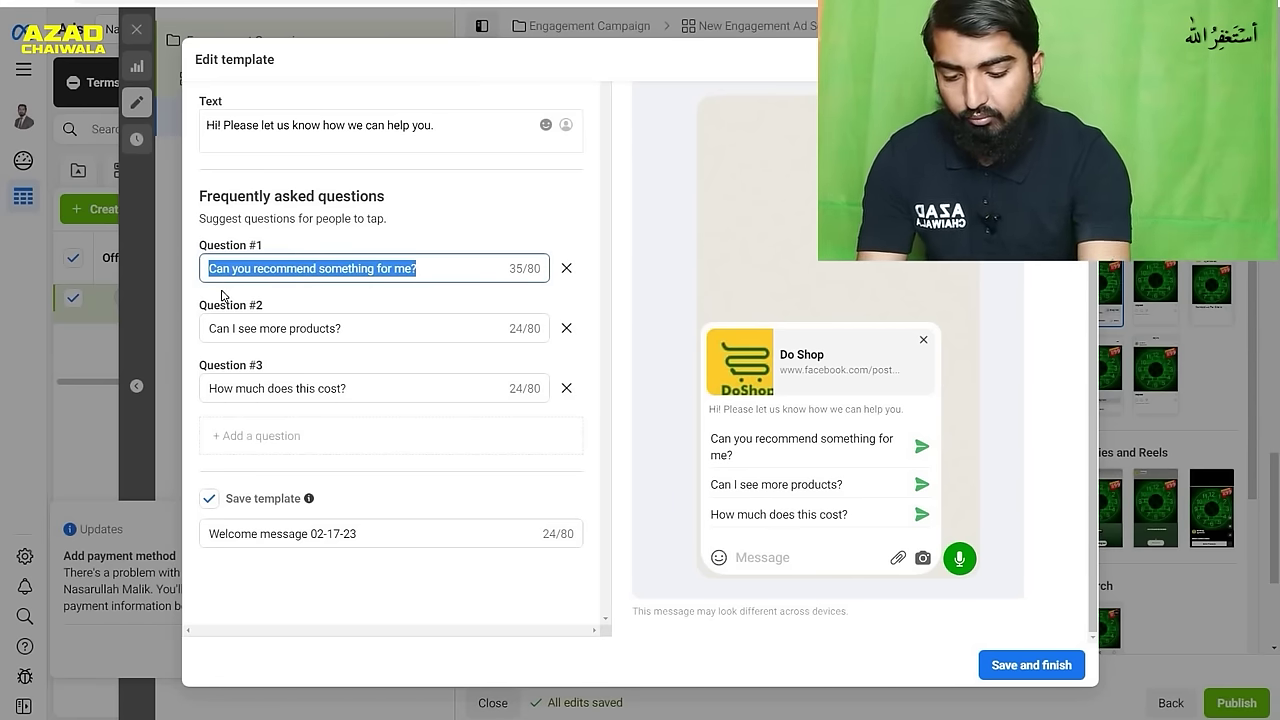
pyautogui.write('what are ')
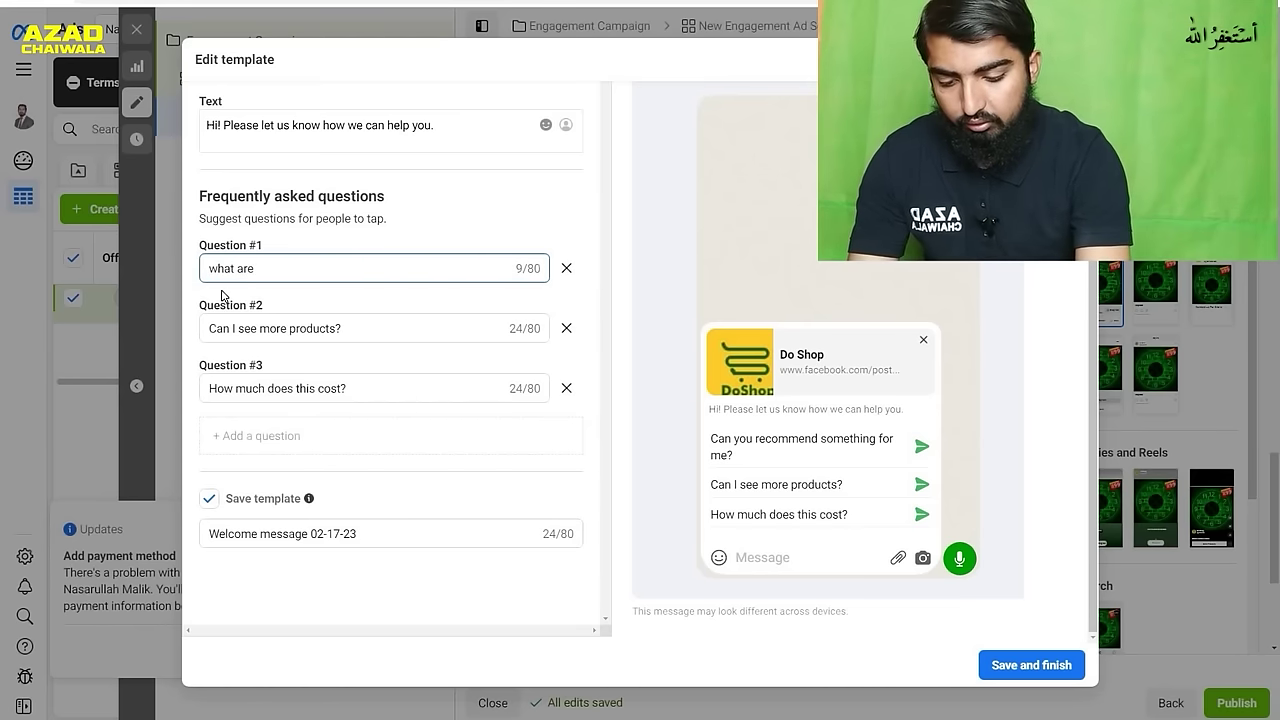
pyautogui.write('color options?')
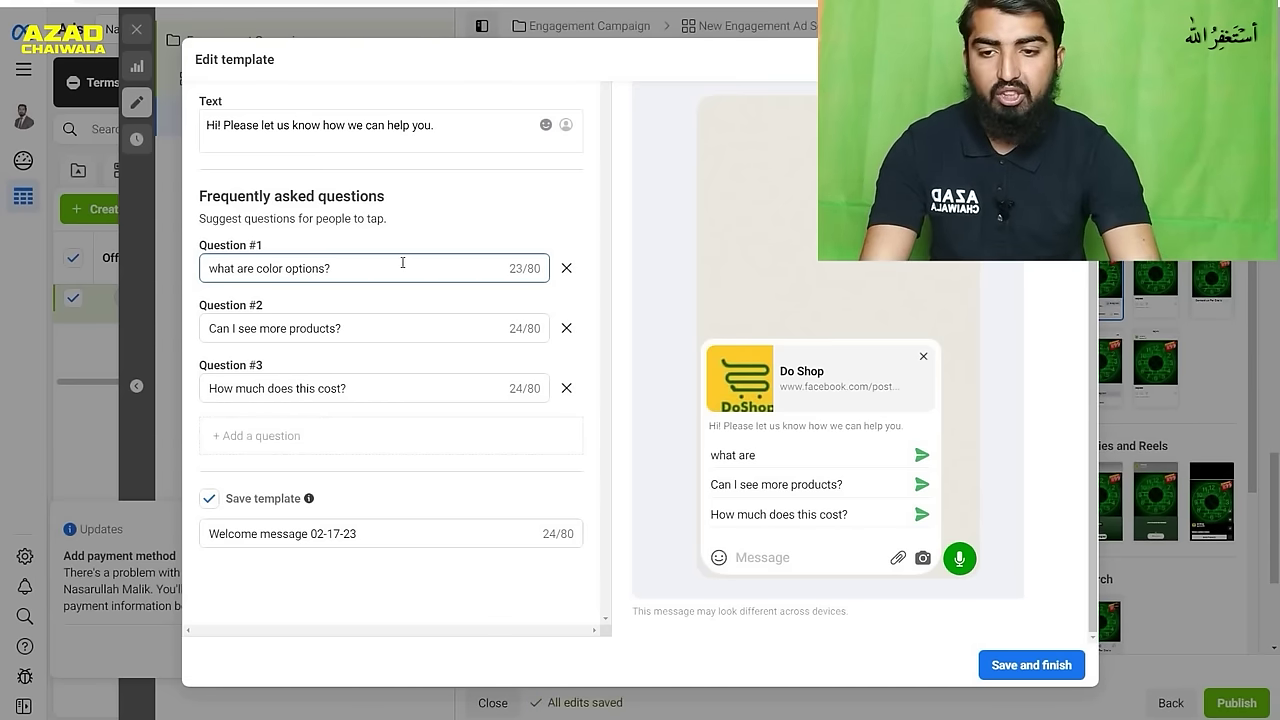
pyautogui.click(360, 328)
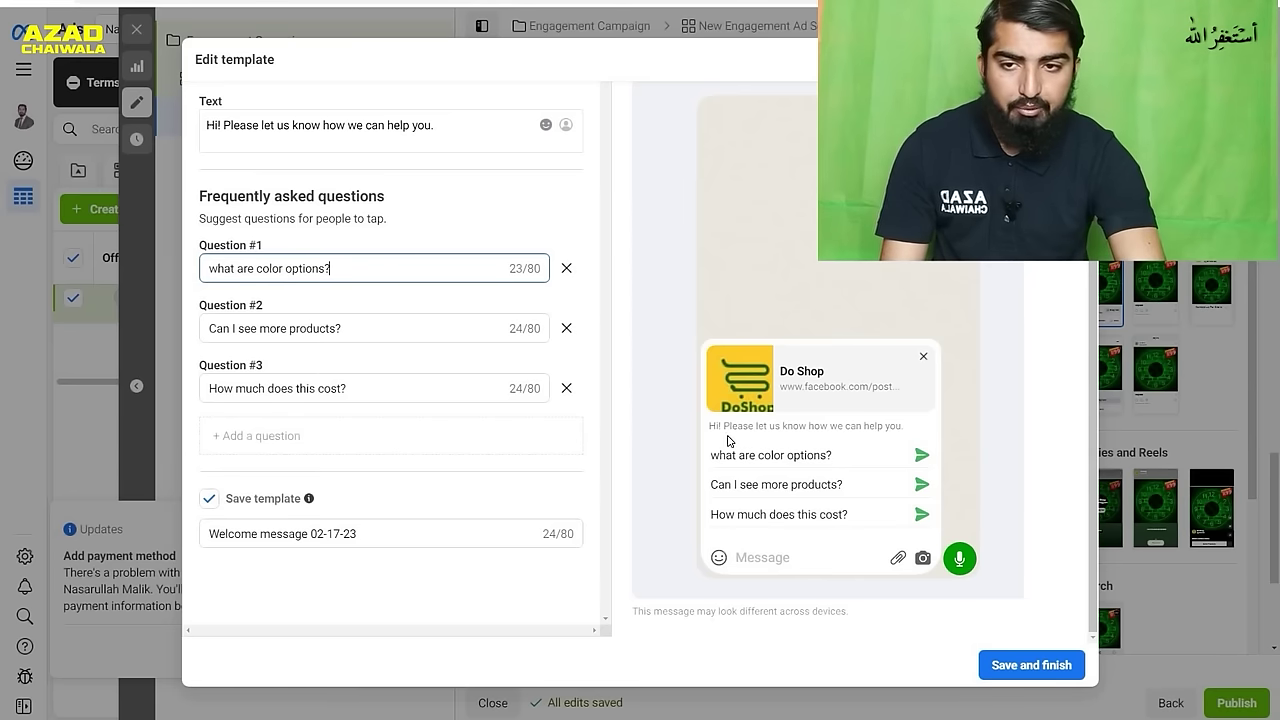
pyautogui.scroll(1, 414, 380)
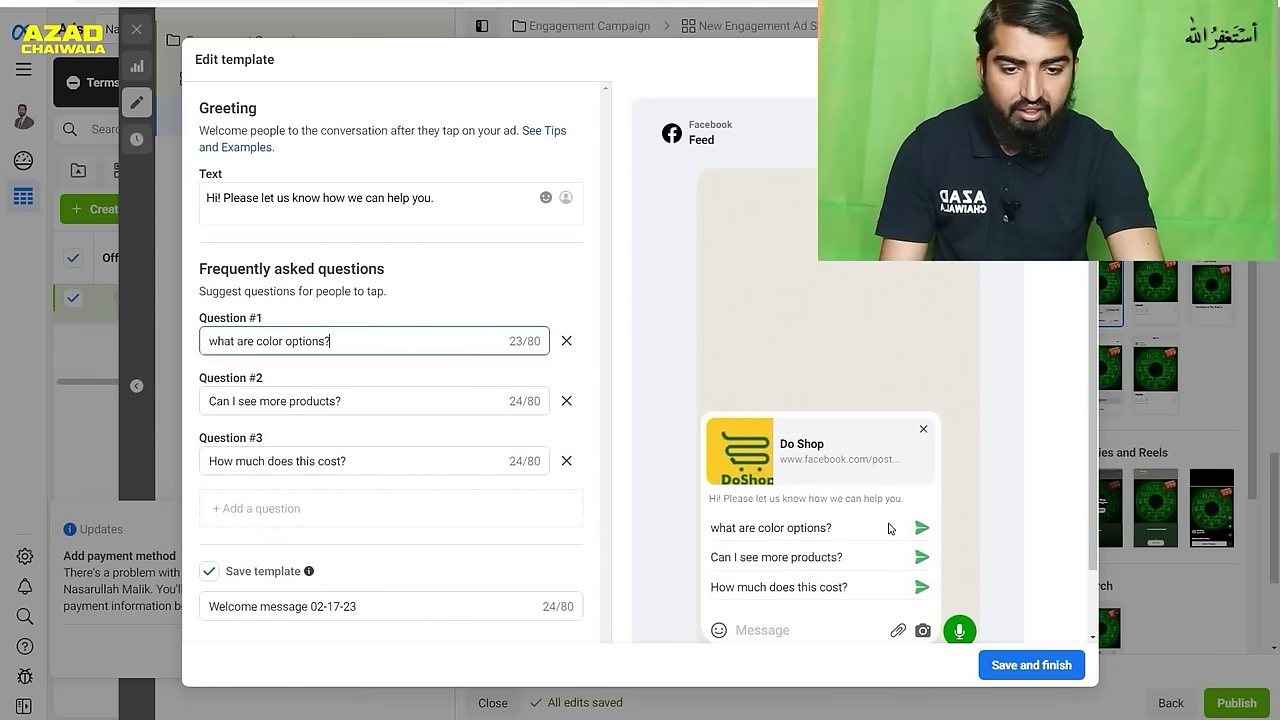
pyautogui.scroll(-1, 888, 528)
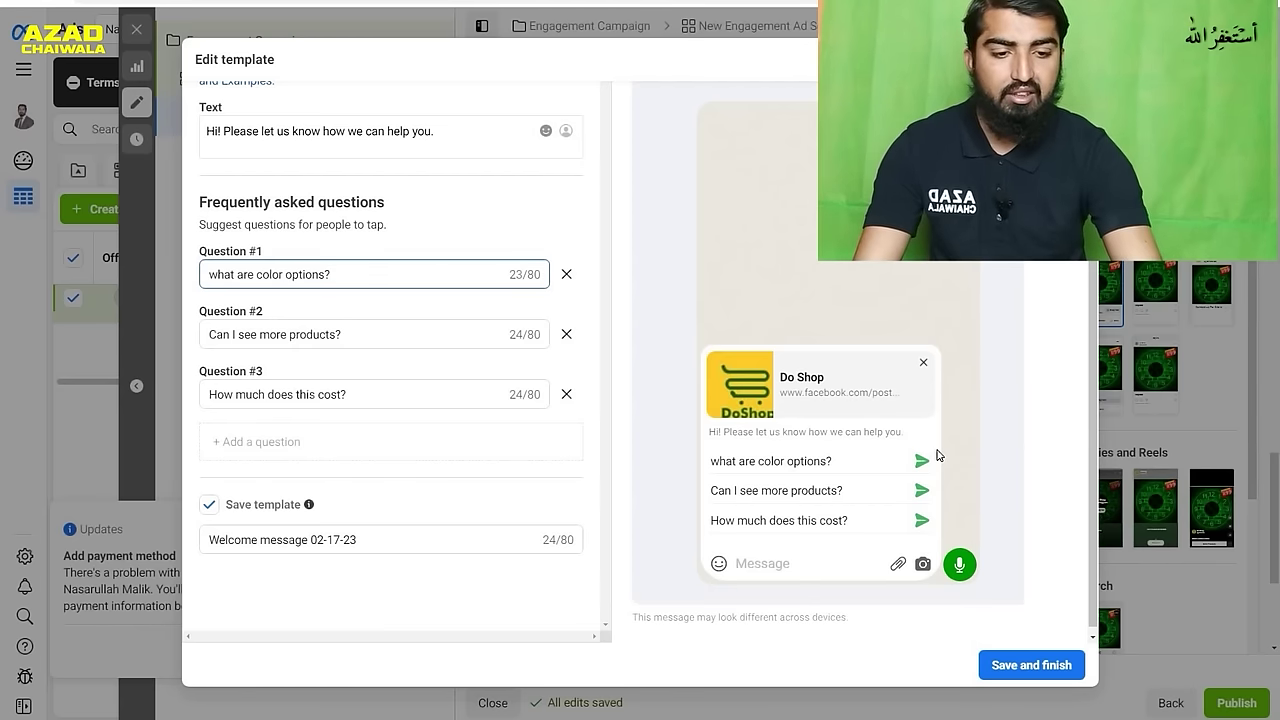
pyautogui.click(1025, 668)
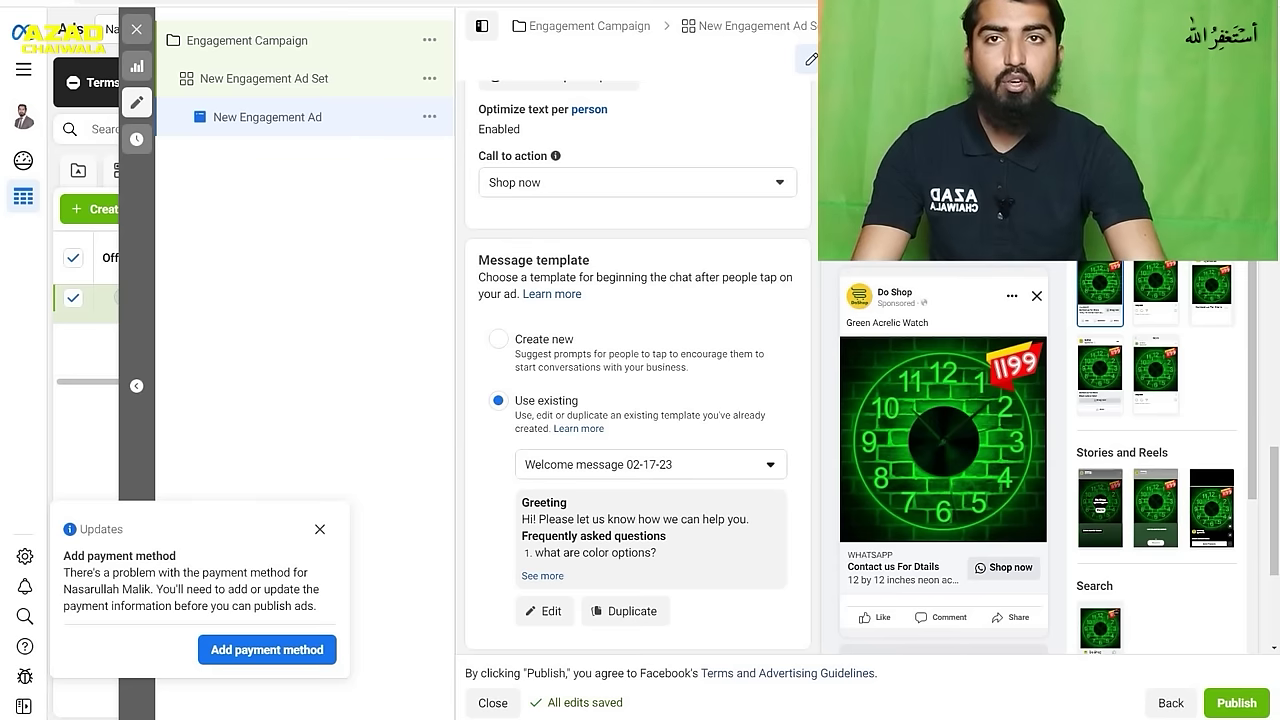
# - Scroll through the ad to review it with the saved welcome message template
pyautogui.scroll(-2, 937, 567)
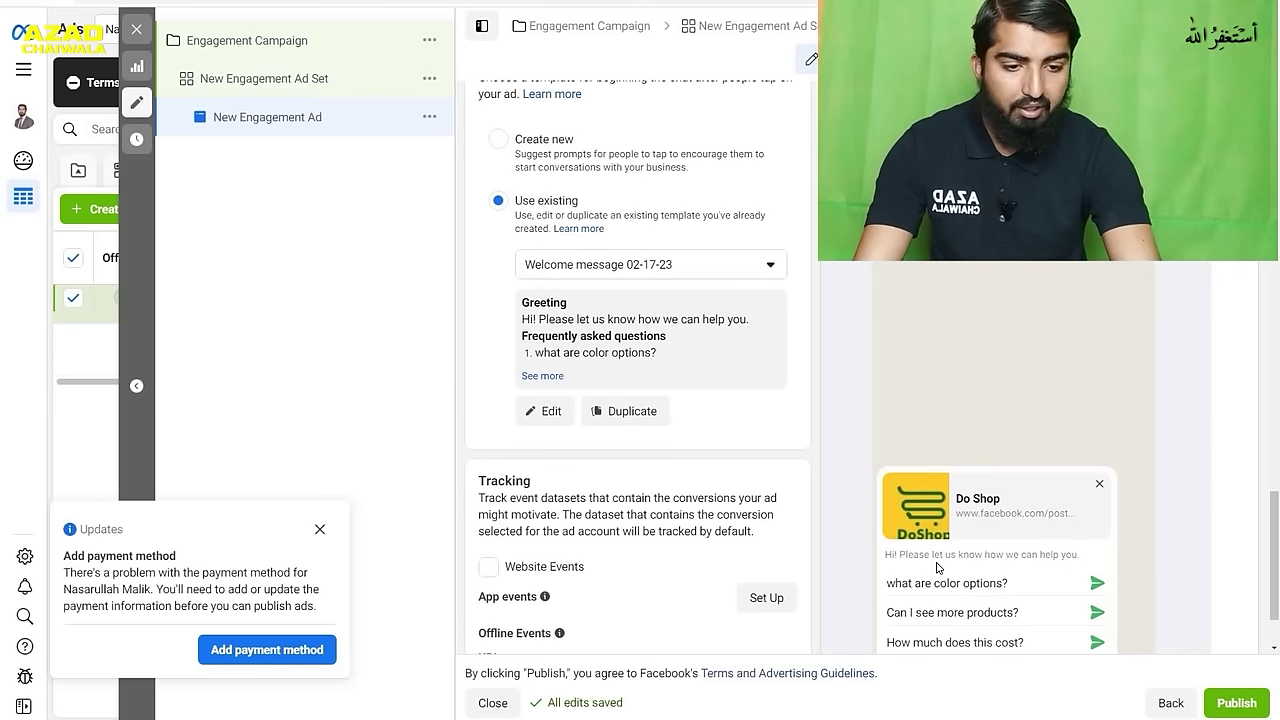
pyautogui.scroll(-1, 1022, 584)
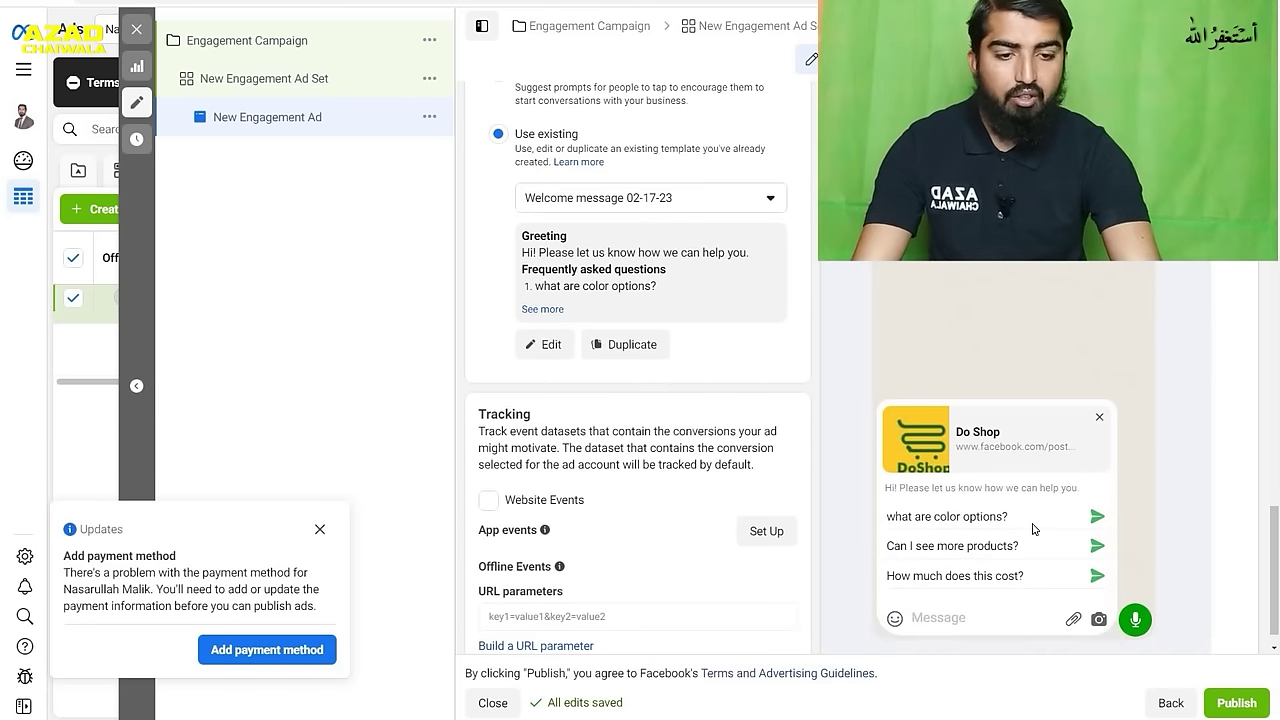
pyautogui.scroll(8, 980, 455)
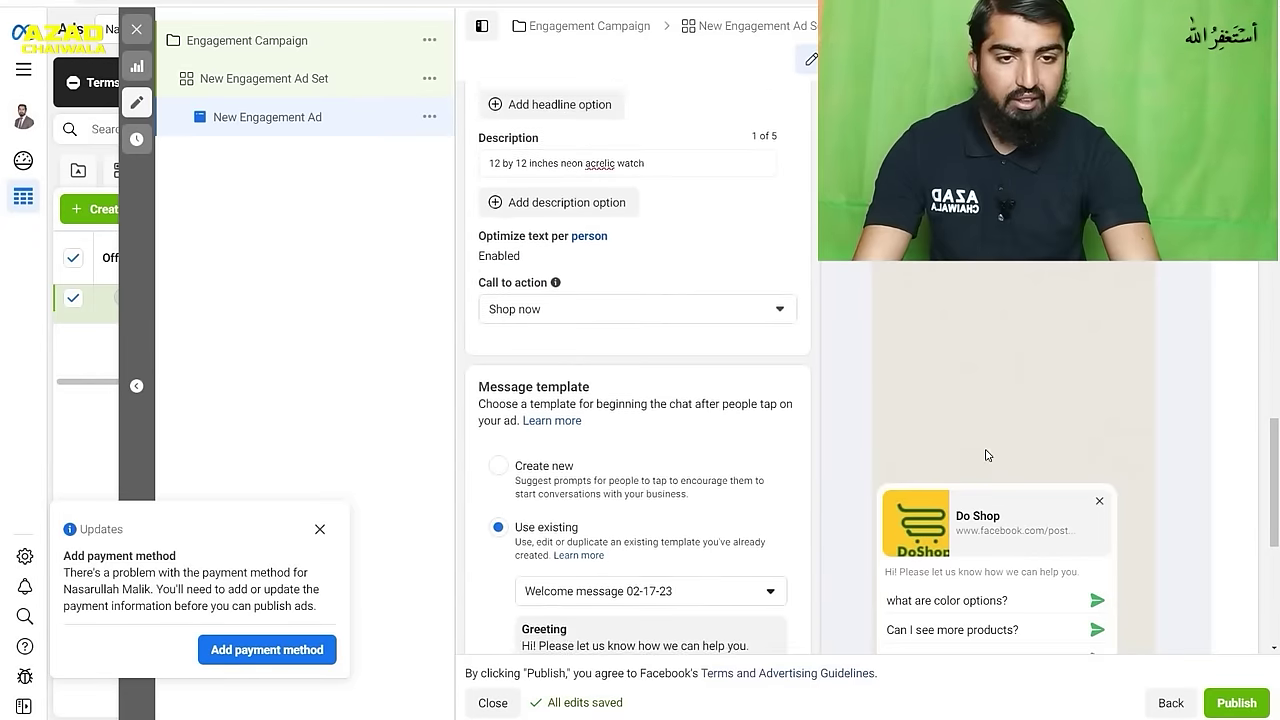
pyautogui.scroll(3, 908, 453)
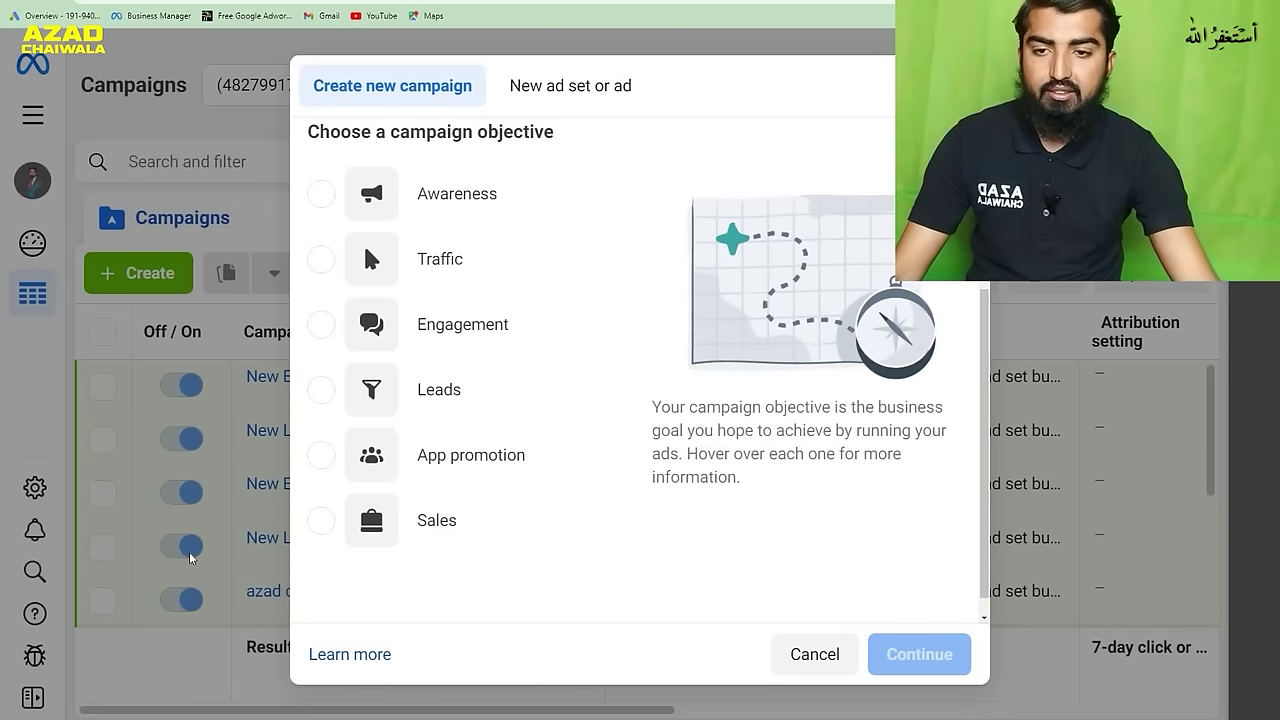
# - Start a new campaign with Leads as the objective
pyautogui.moveTo(443, 385)
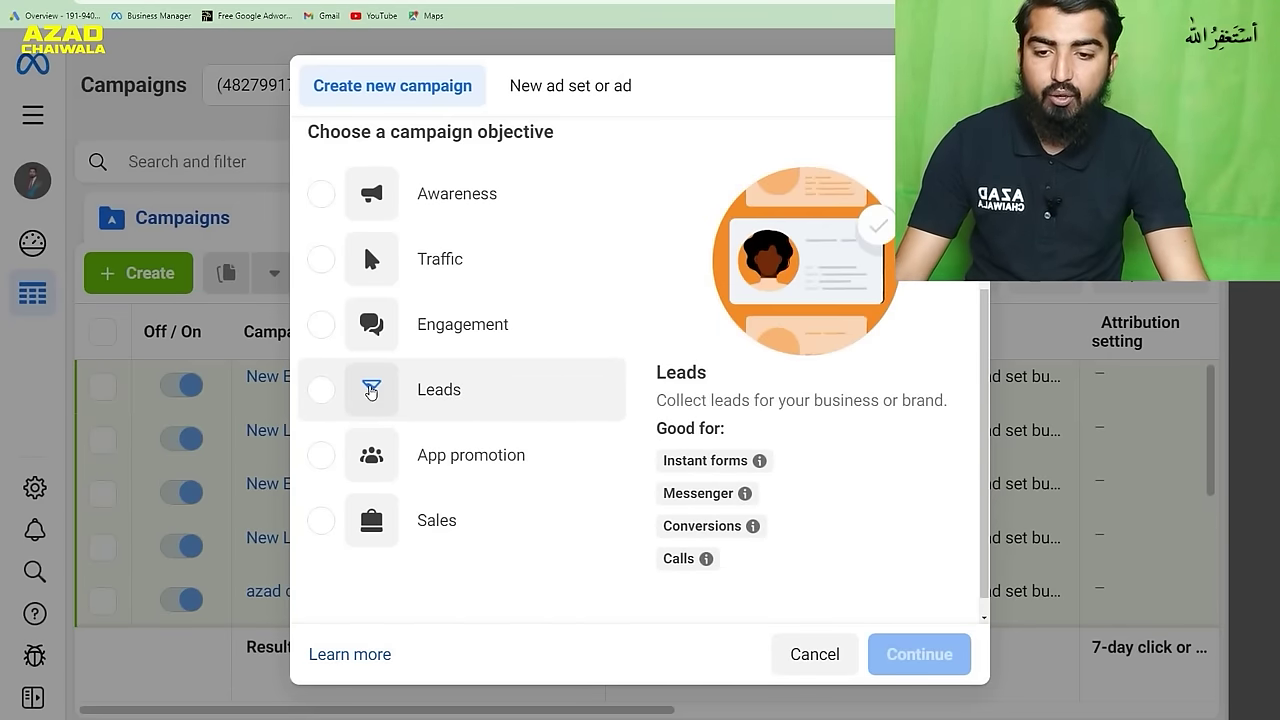
pyautogui.click(443, 386)
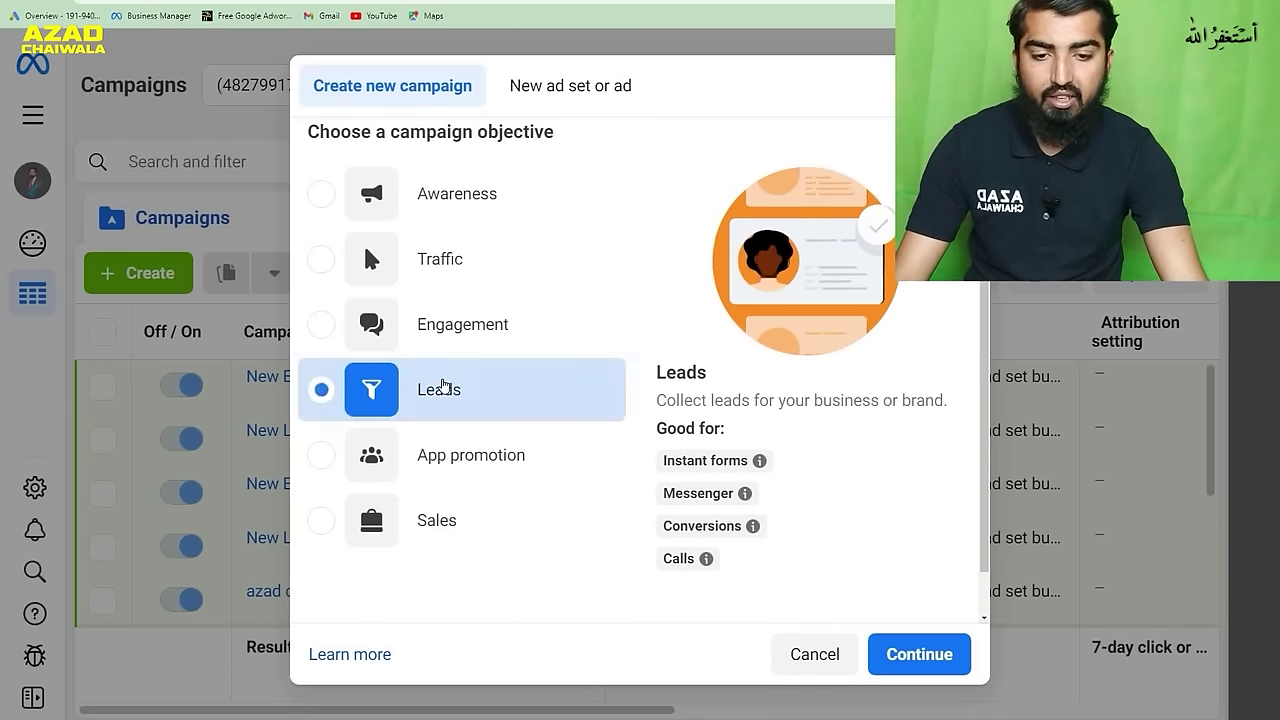
pyautogui.click(935, 656)
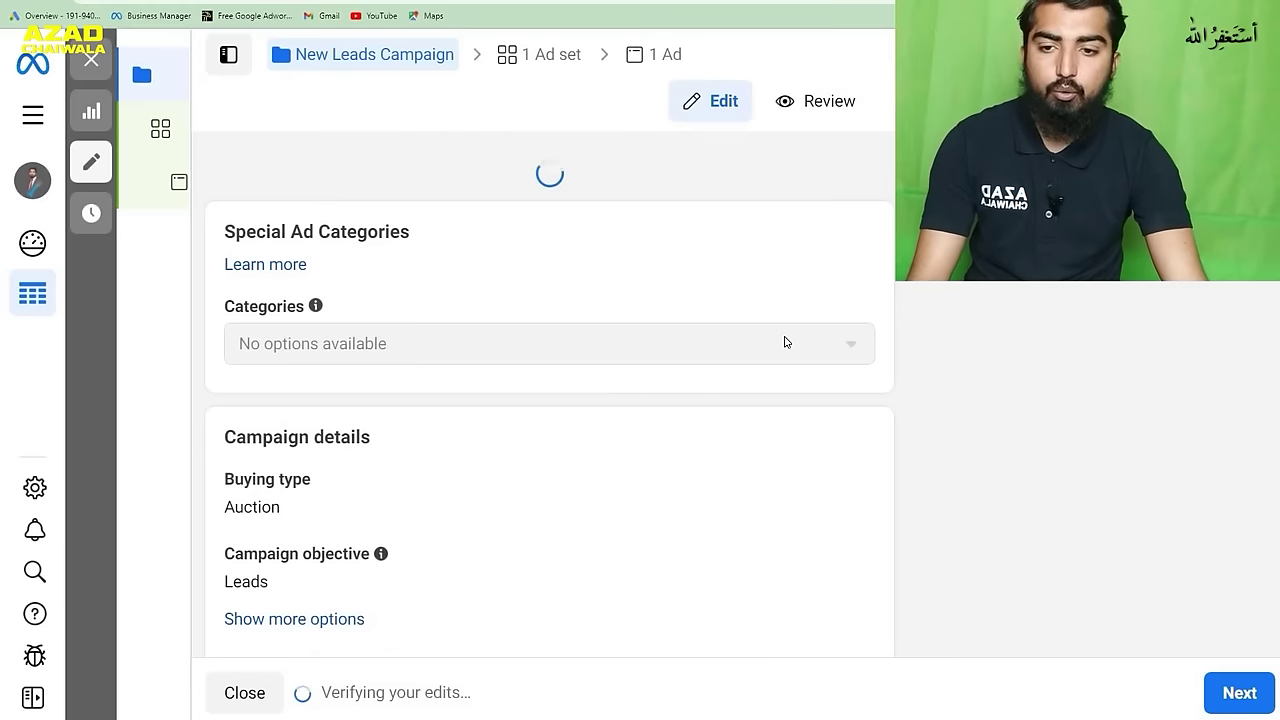
# - Rename the campaign to 'leads ch'
pyautogui.click(475, 226)
pyautogui.moveTo(472, 226); pyautogui.dragTo(205, 240)
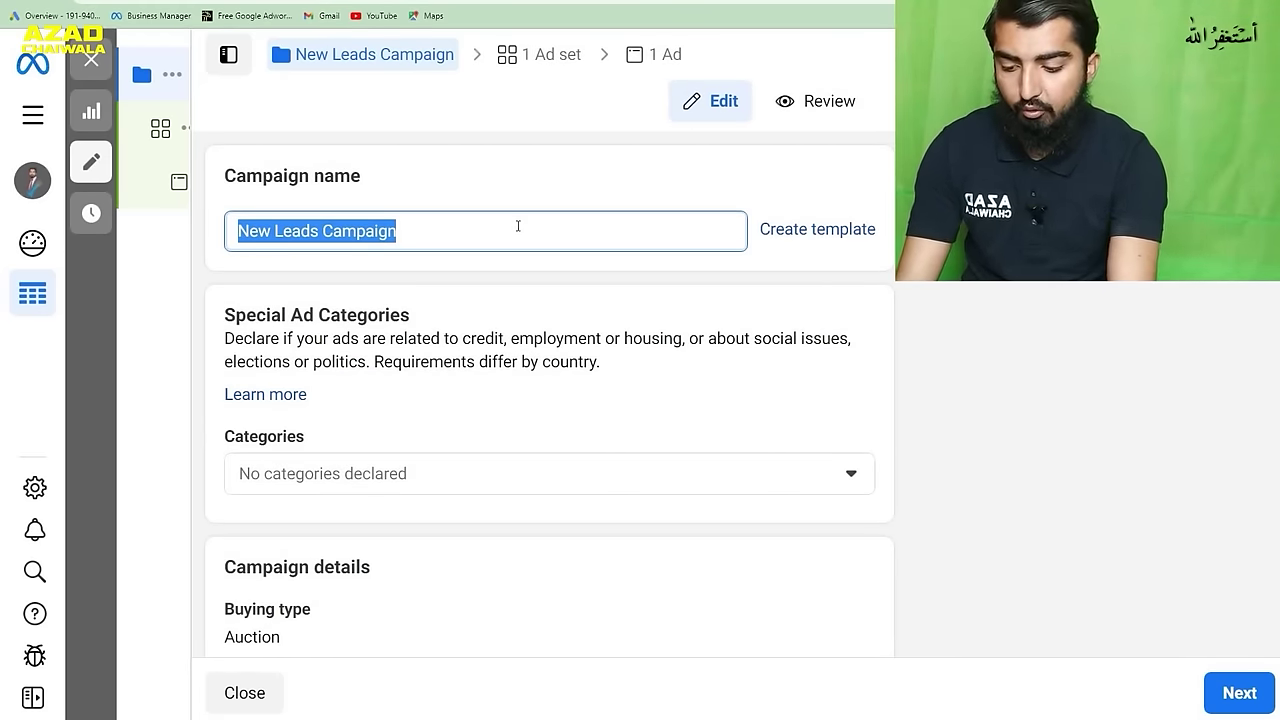
pyautogui.write('leads ')
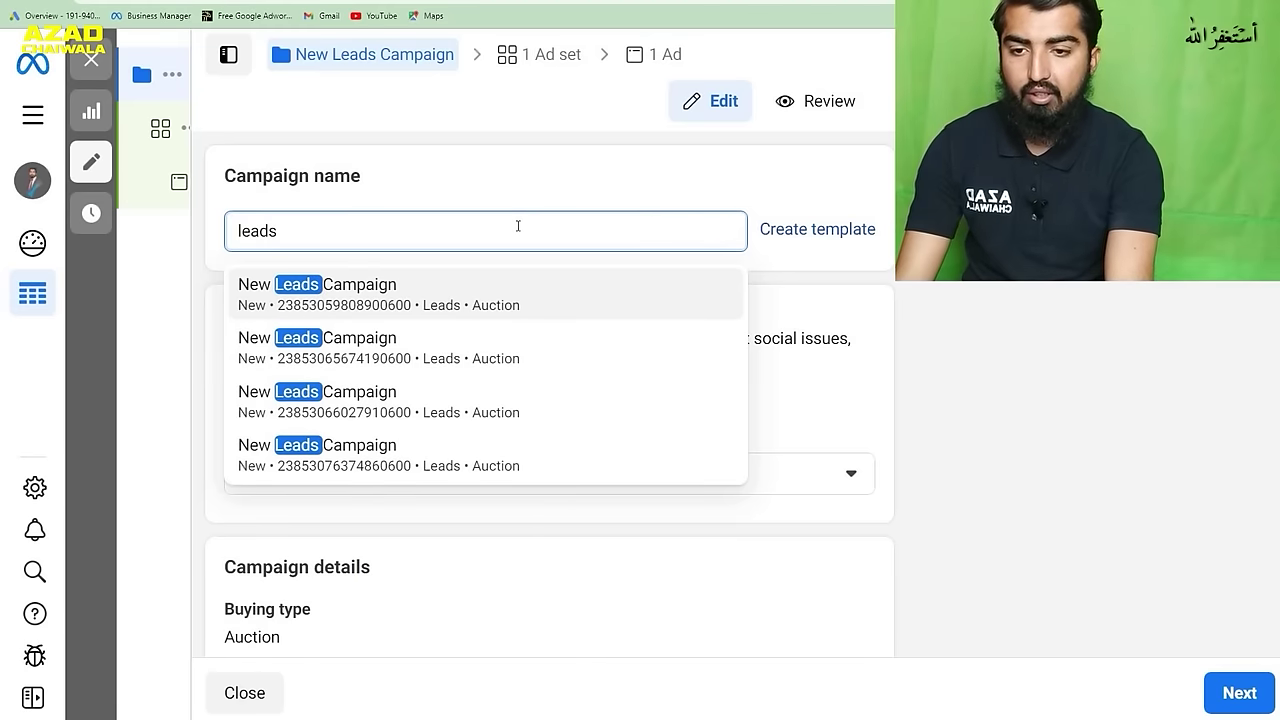
pyautogui.write('ch')
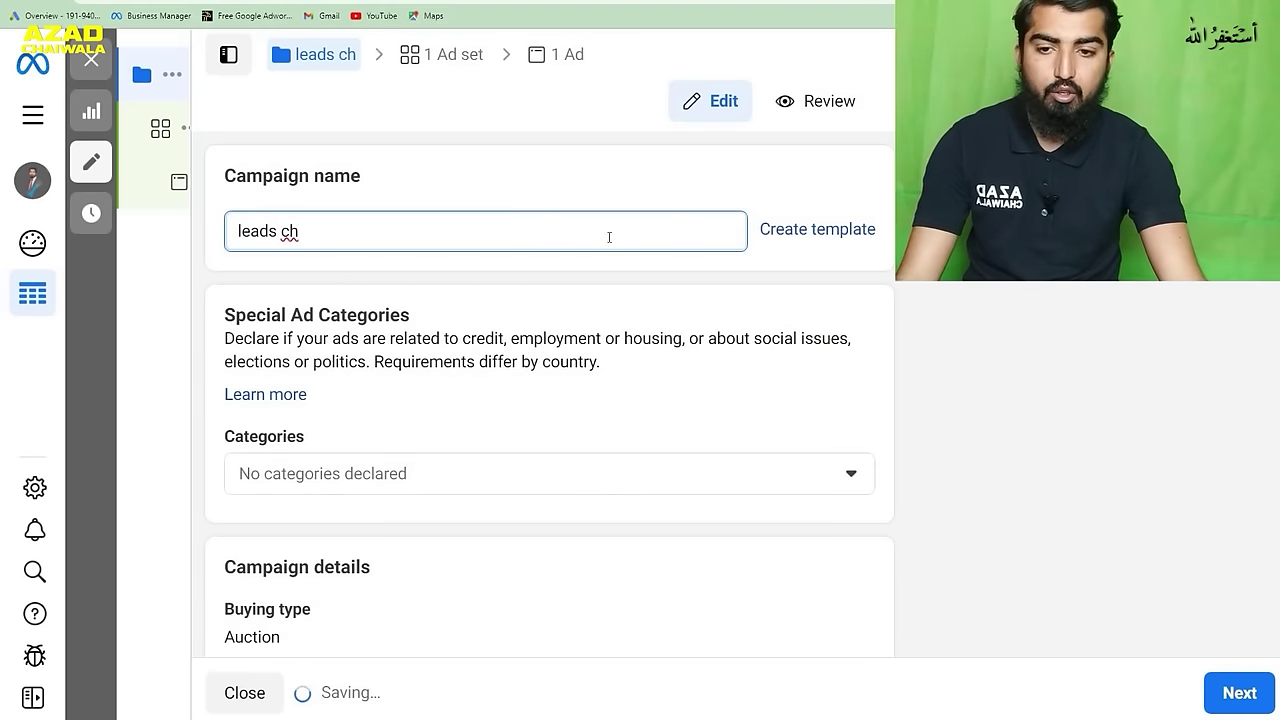
pyautogui.click(450, 58)
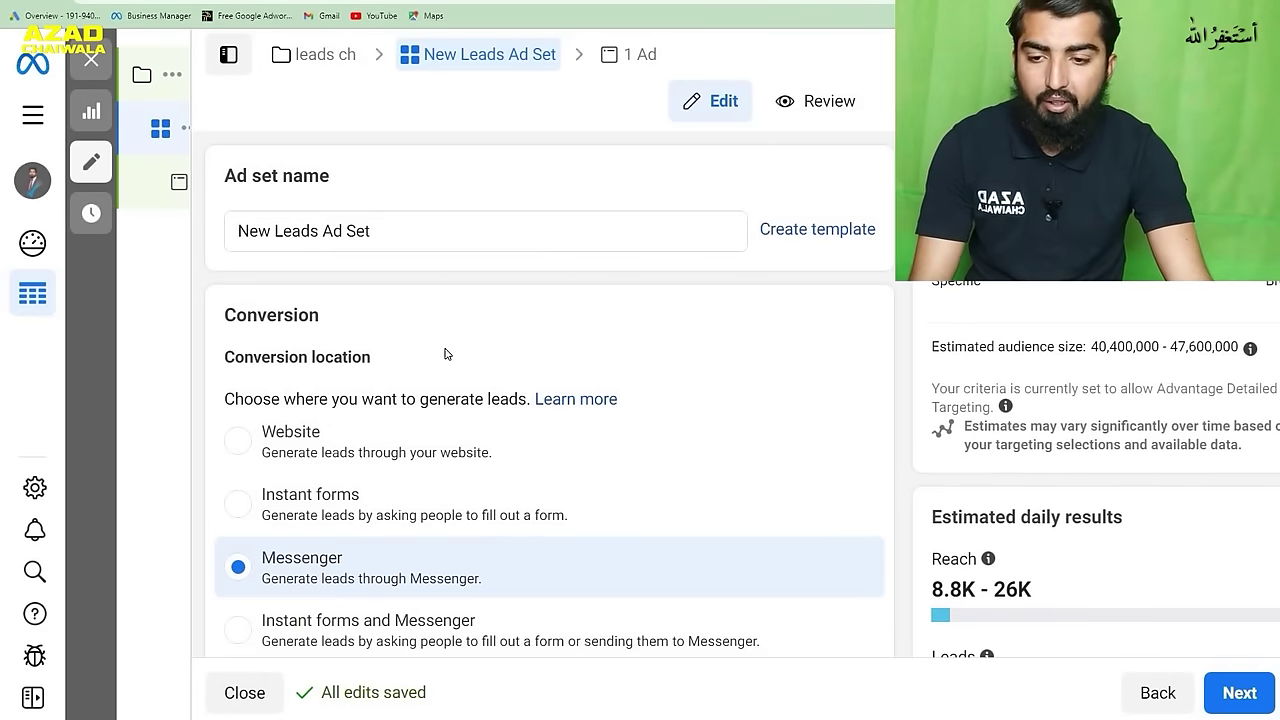
# - Switch the ad set's conversion location from Messenger to Instant forms
pyautogui.scroll(-1, 440, 356)
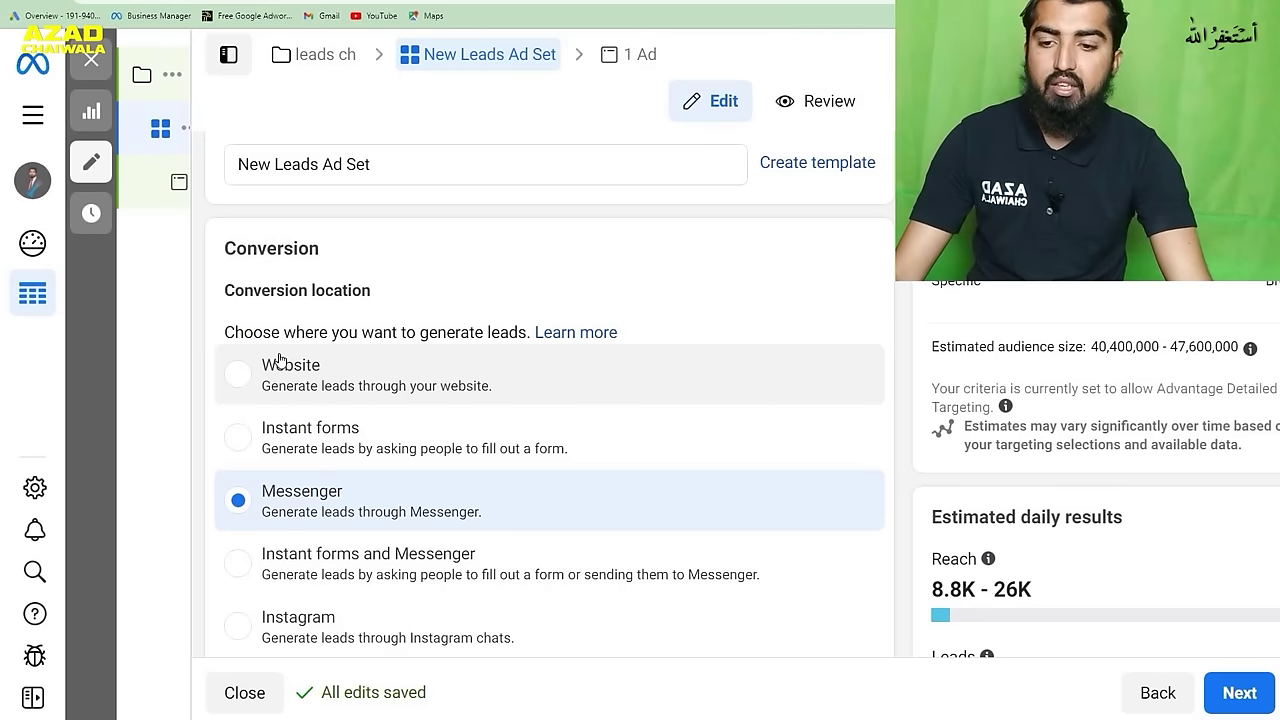
pyautogui.scroll(-1, 429, 437)
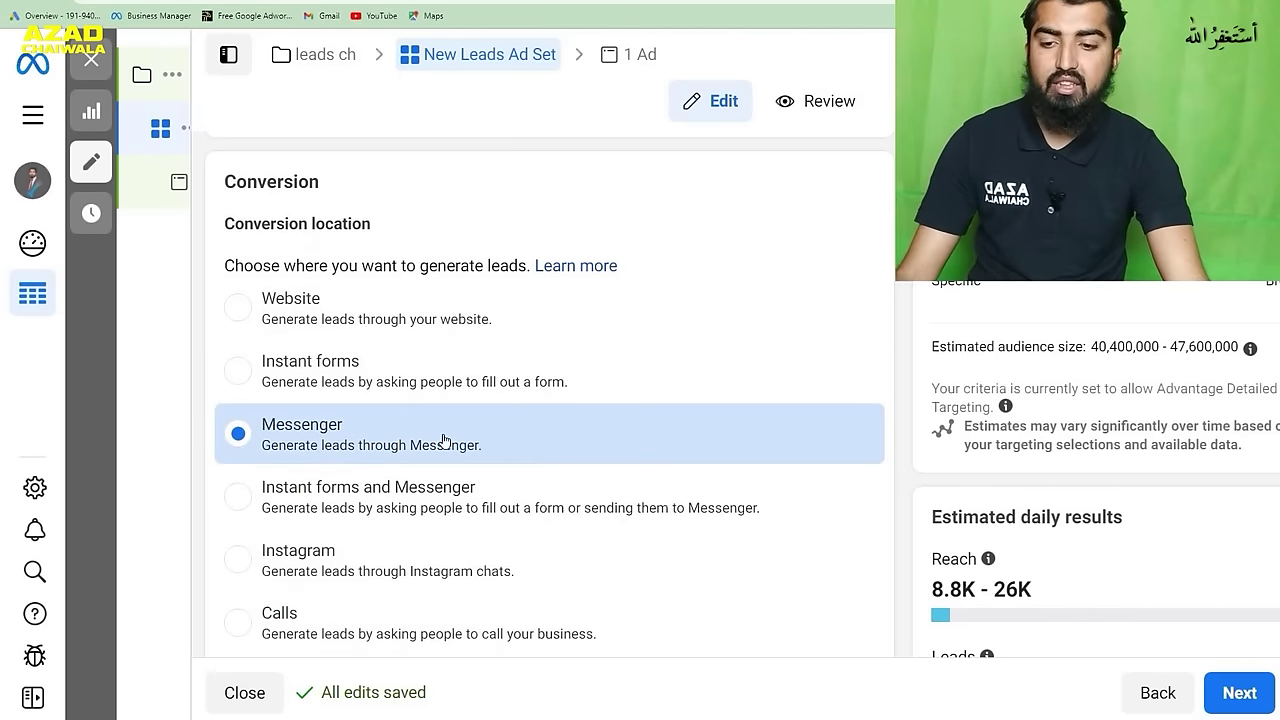
pyautogui.scroll(-1, 444, 440)
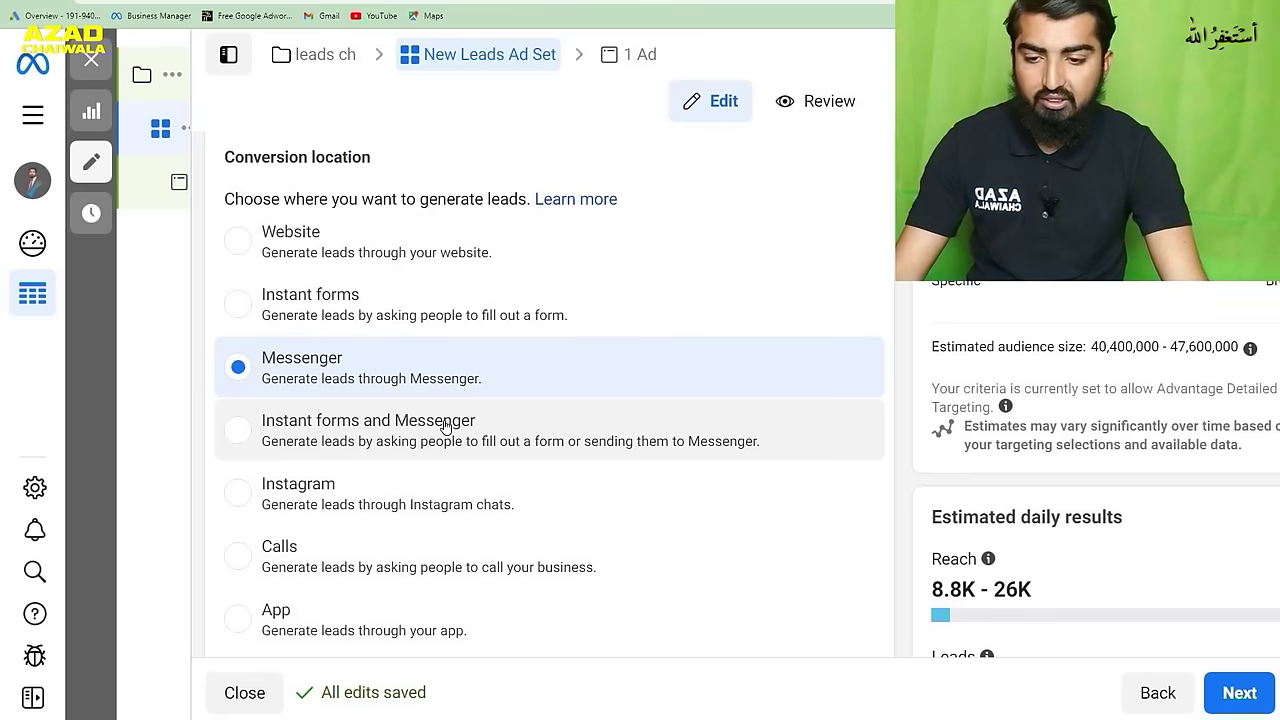
pyautogui.click(330, 317)
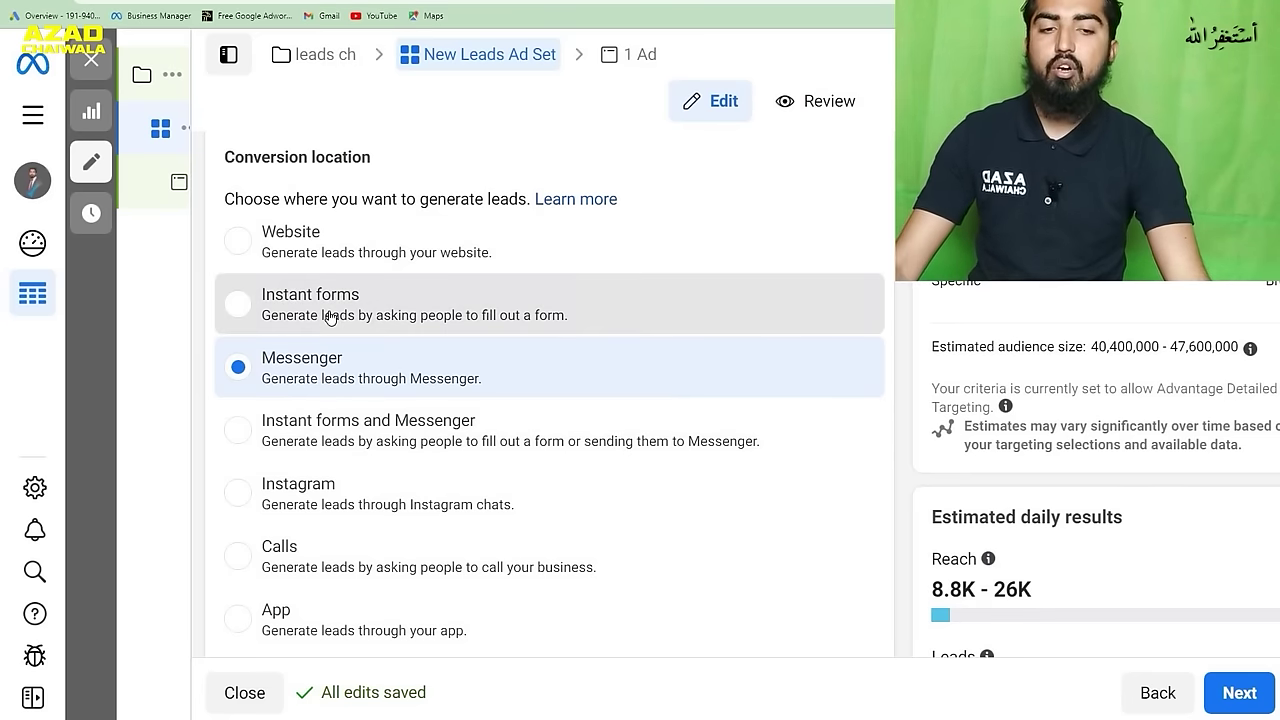
pyautogui.click(330, 317)
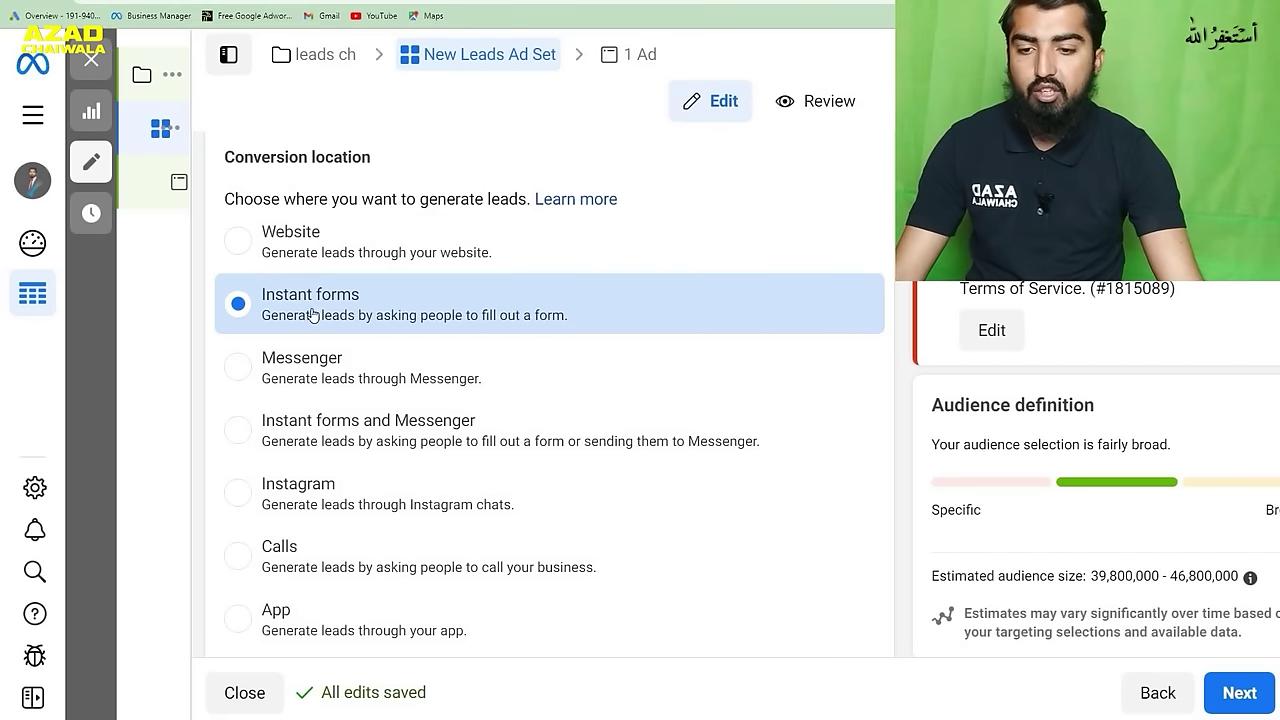
pyautogui.scroll(-3, 408, 308)
pyautogui.scroll(-4, 408, 308)
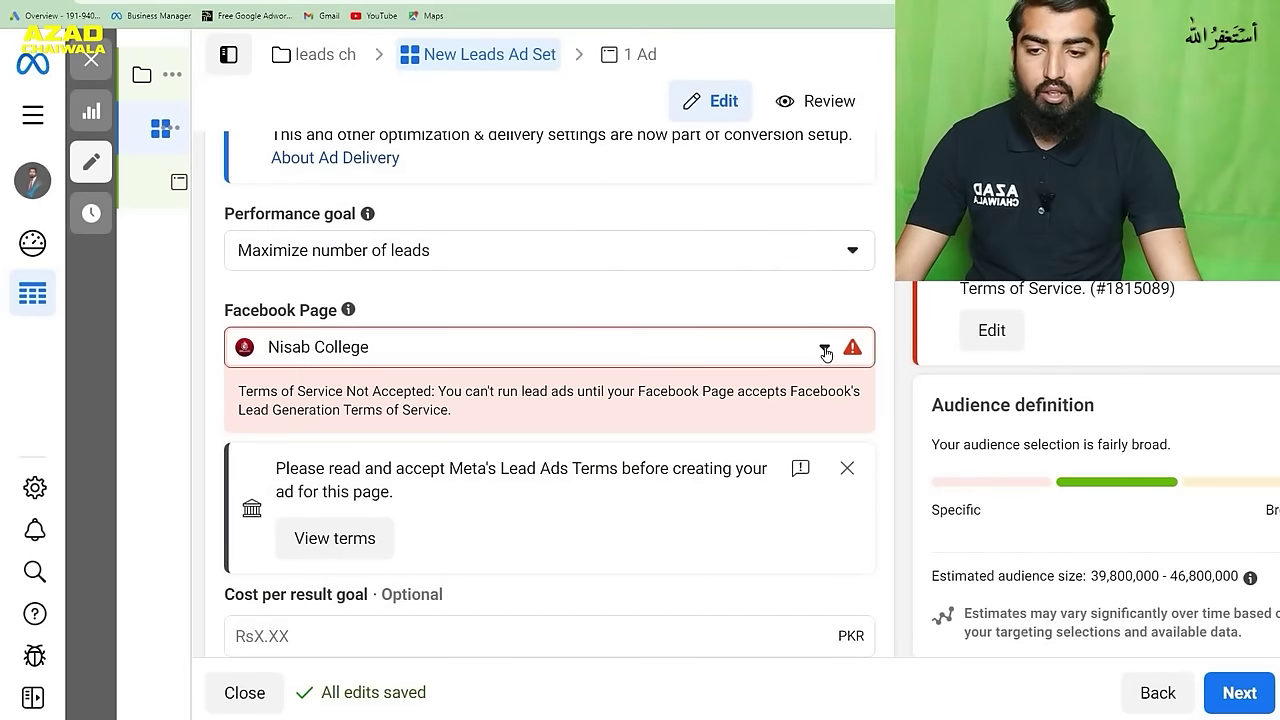
# - Set the ad set's Facebook Page to Top Provide, after briefly choosing Do Shop
pyautogui.click(825, 355)
pyautogui.click(838, 435)
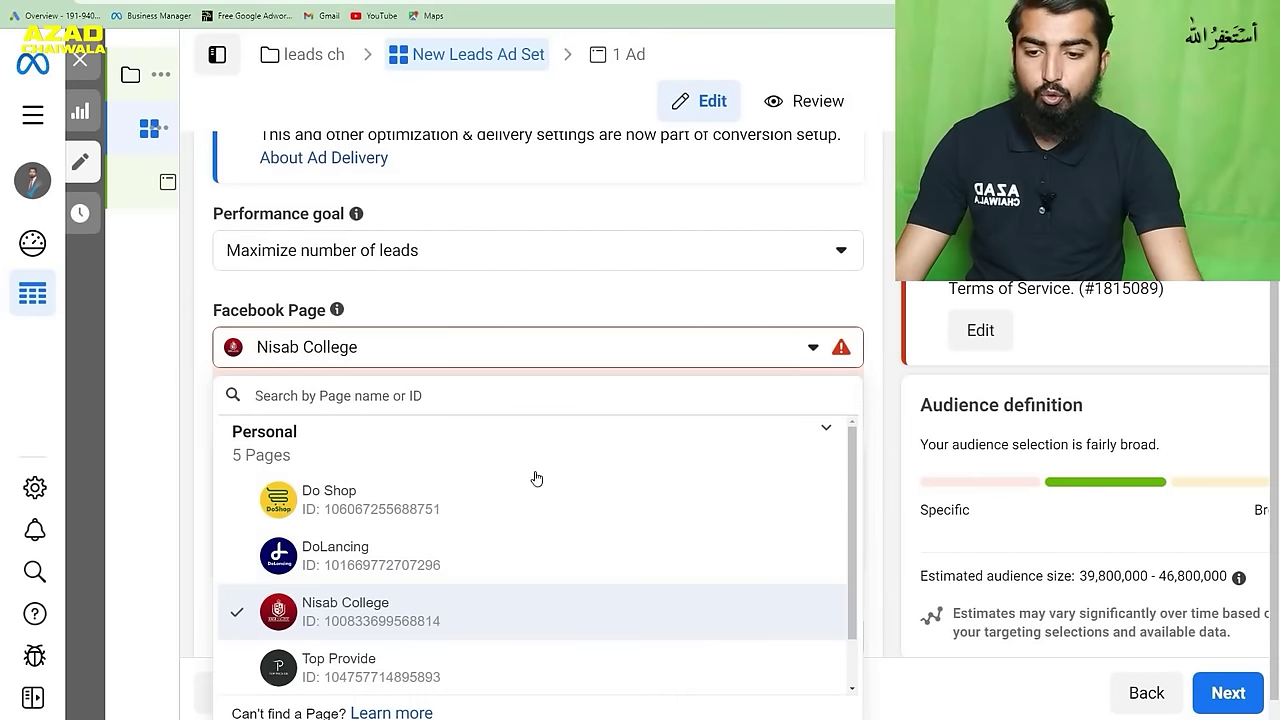
pyautogui.scroll(-2, 410, 605)
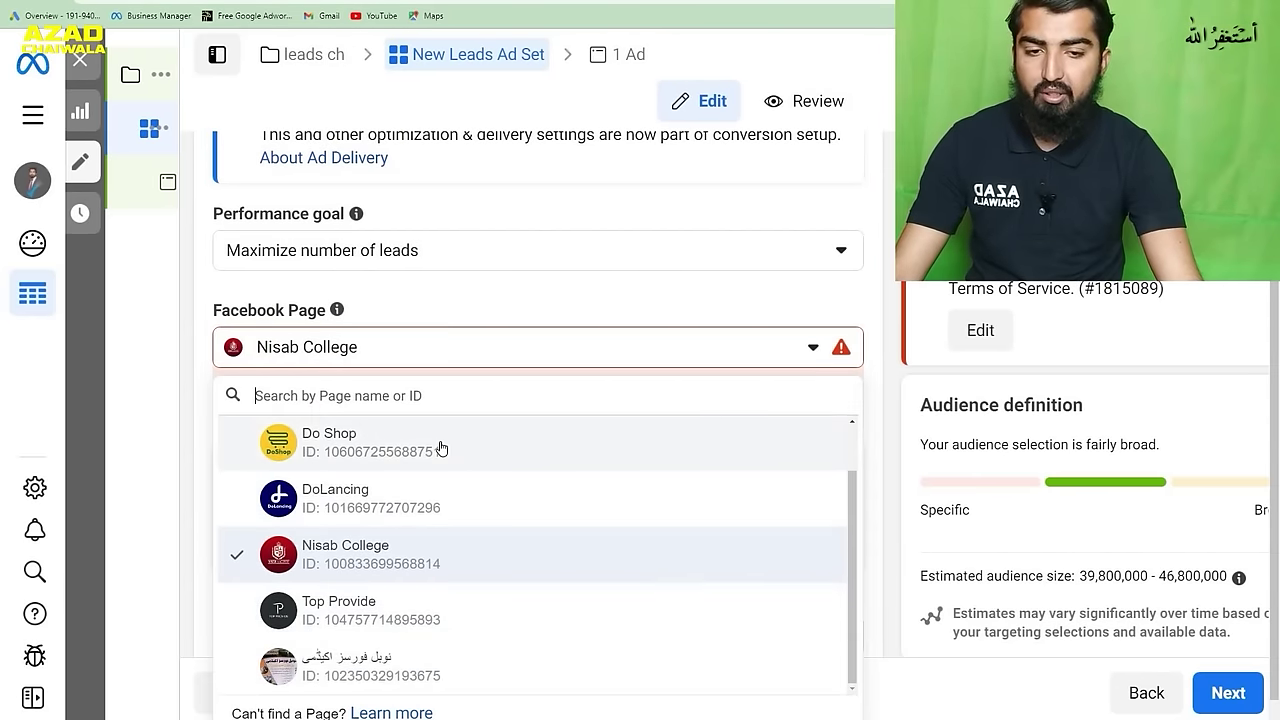
pyautogui.click(441, 449)
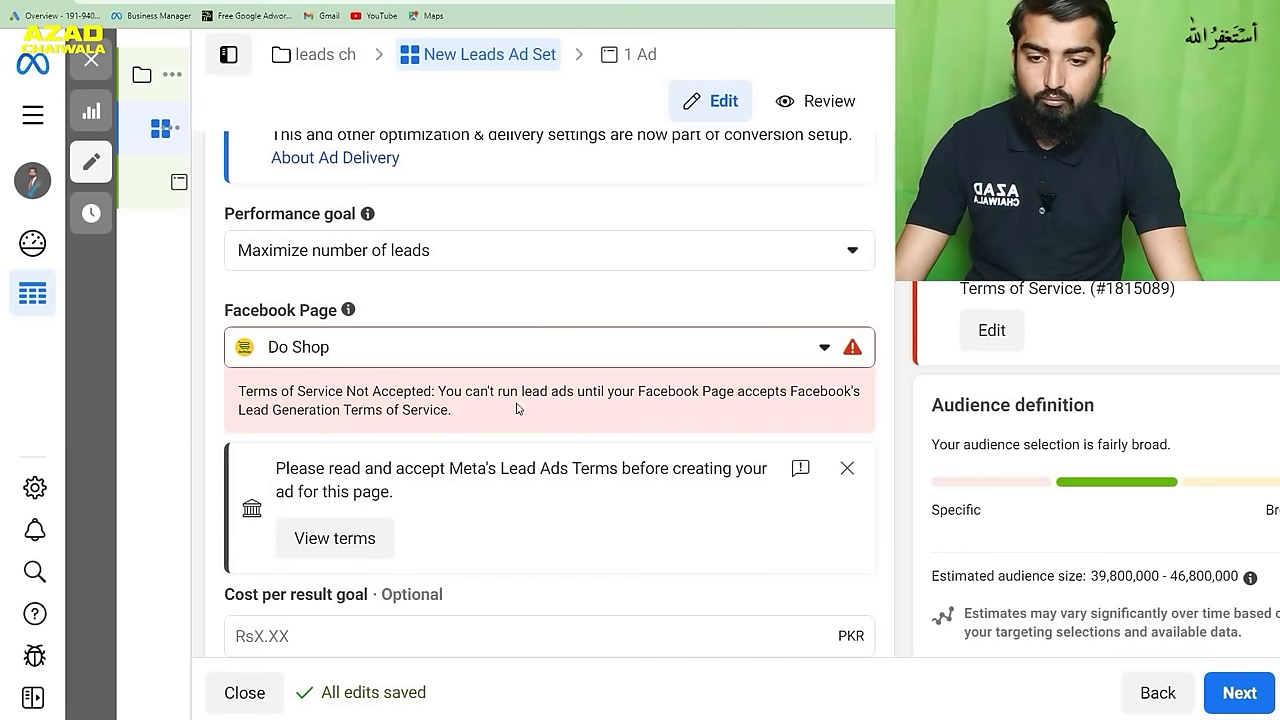
pyautogui.click(825, 347)
pyautogui.click(448, 461)
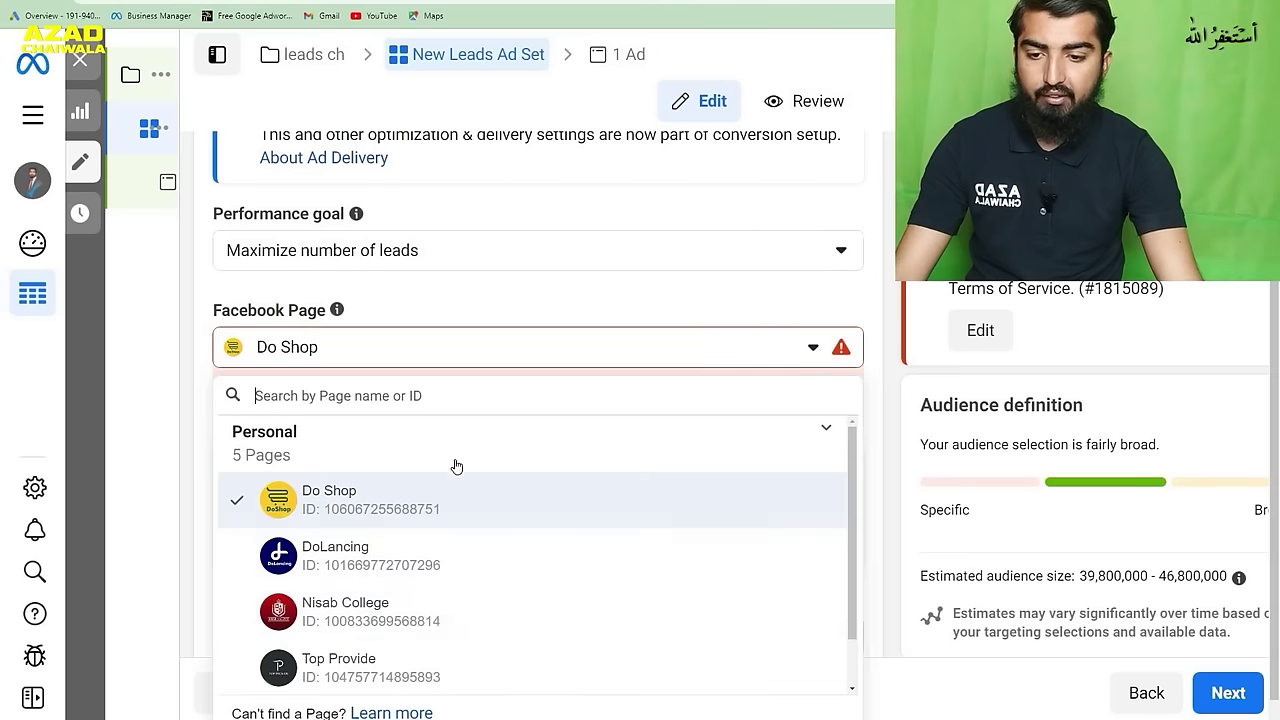
pyautogui.click(469, 663)
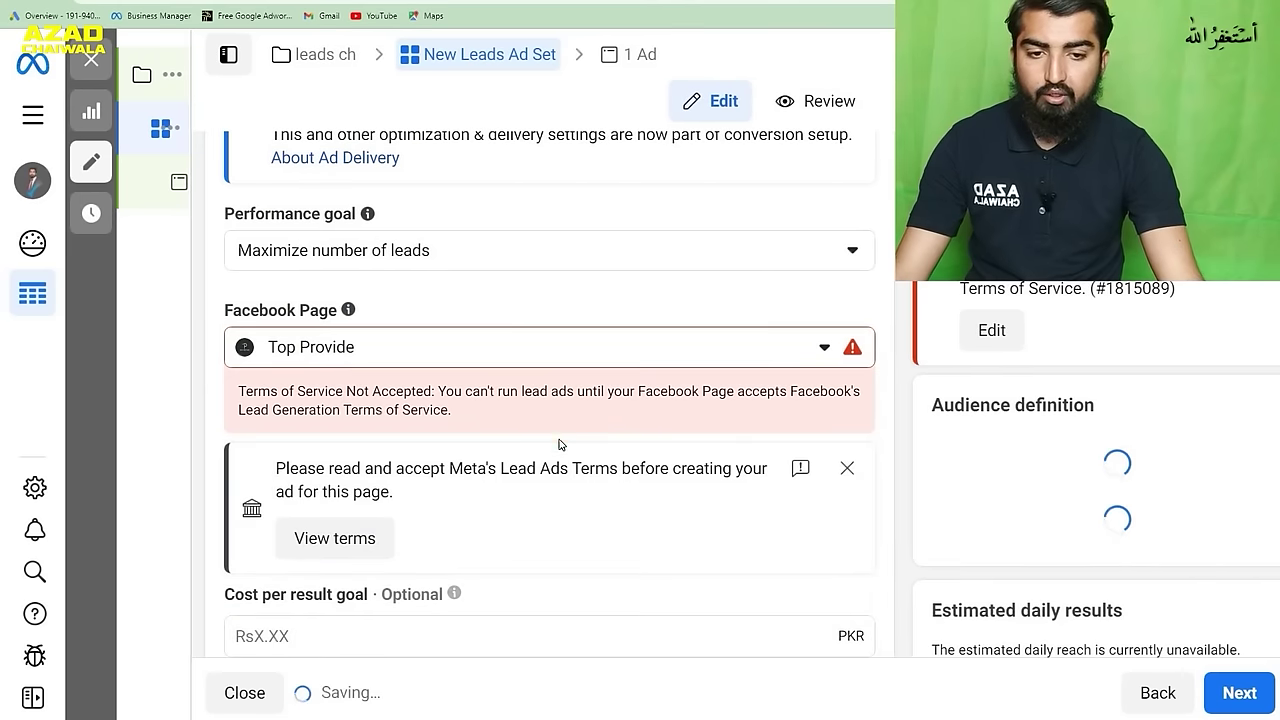
# - Review the rest of the ad set and move on to the ad
pyautogui.scroll(-5, 563, 429)
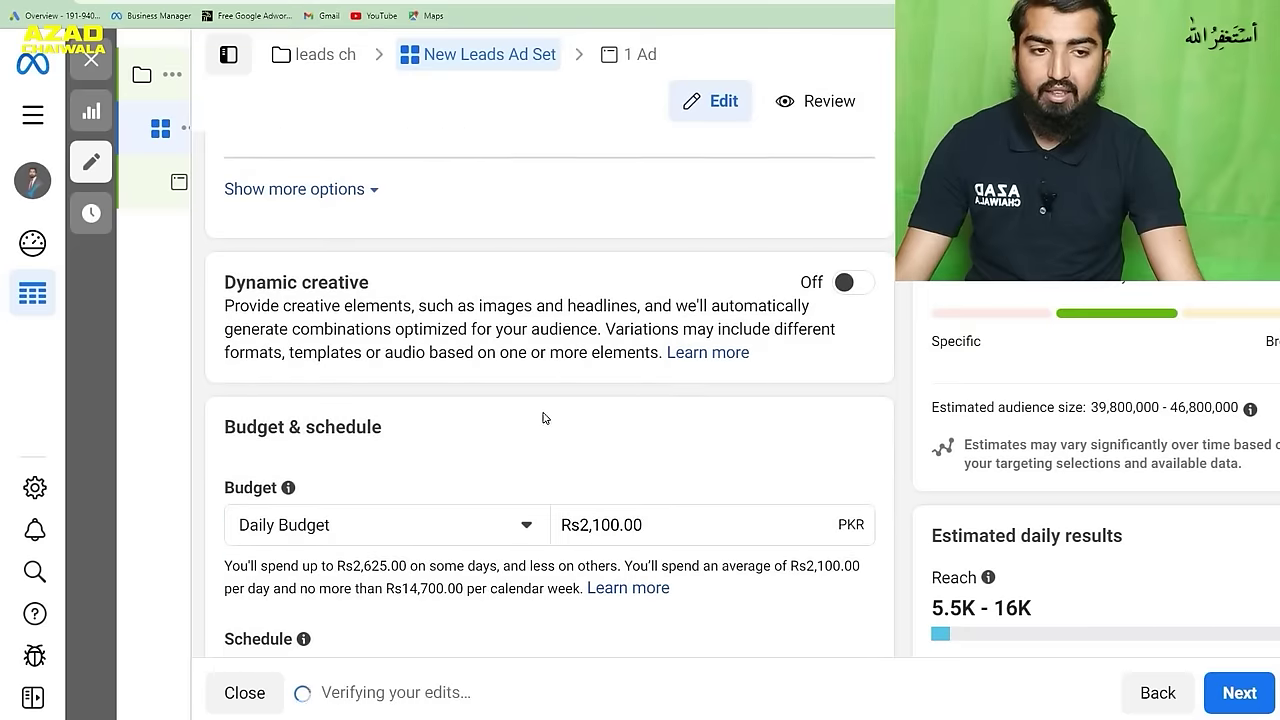
pyautogui.scroll(-2, 550, 380)
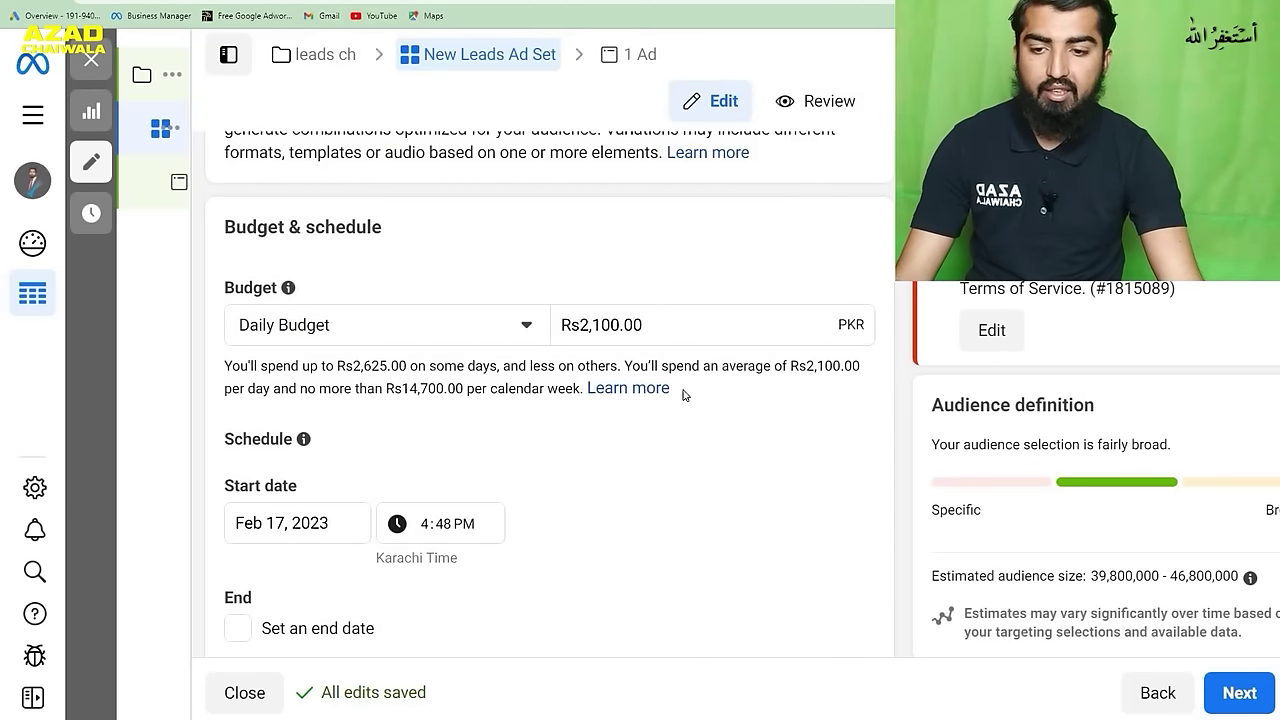
pyautogui.scroll(-2, 511, 360)
pyautogui.scroll(-3, 487, 412)
pyautogui.scroll(-4, 487, 412)
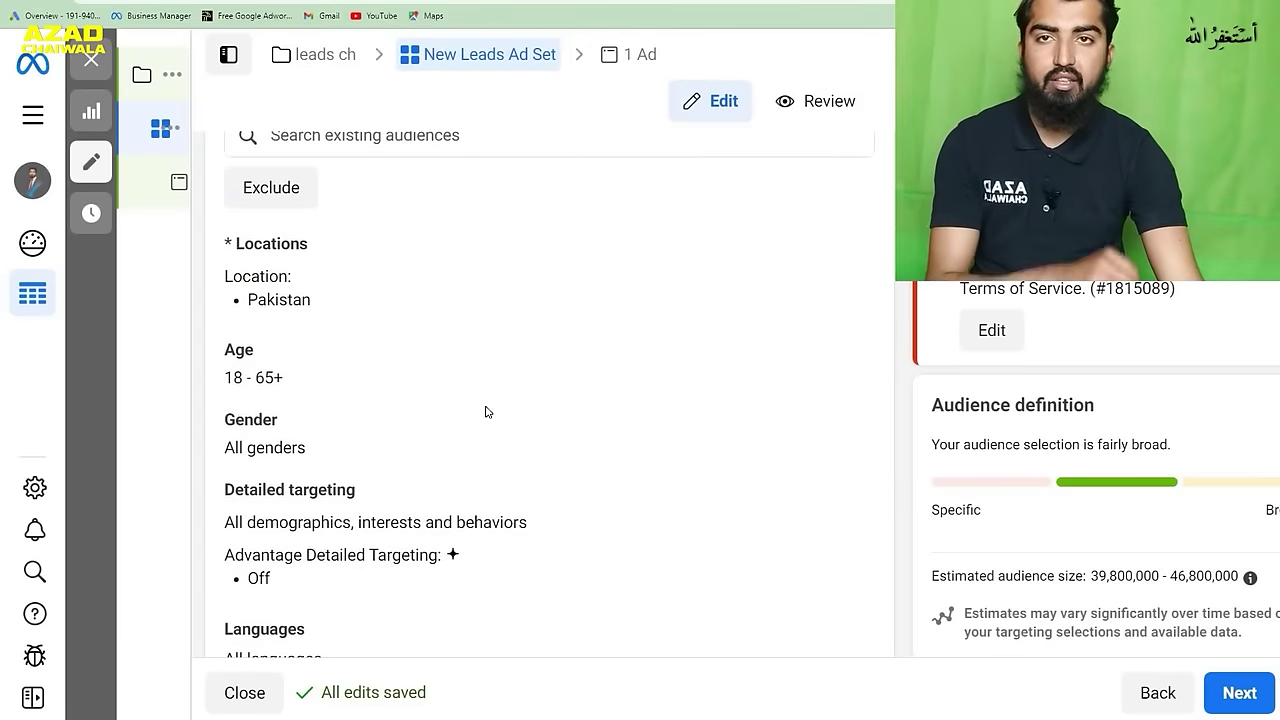
pyautogui.scroll(-3, 487, 412)
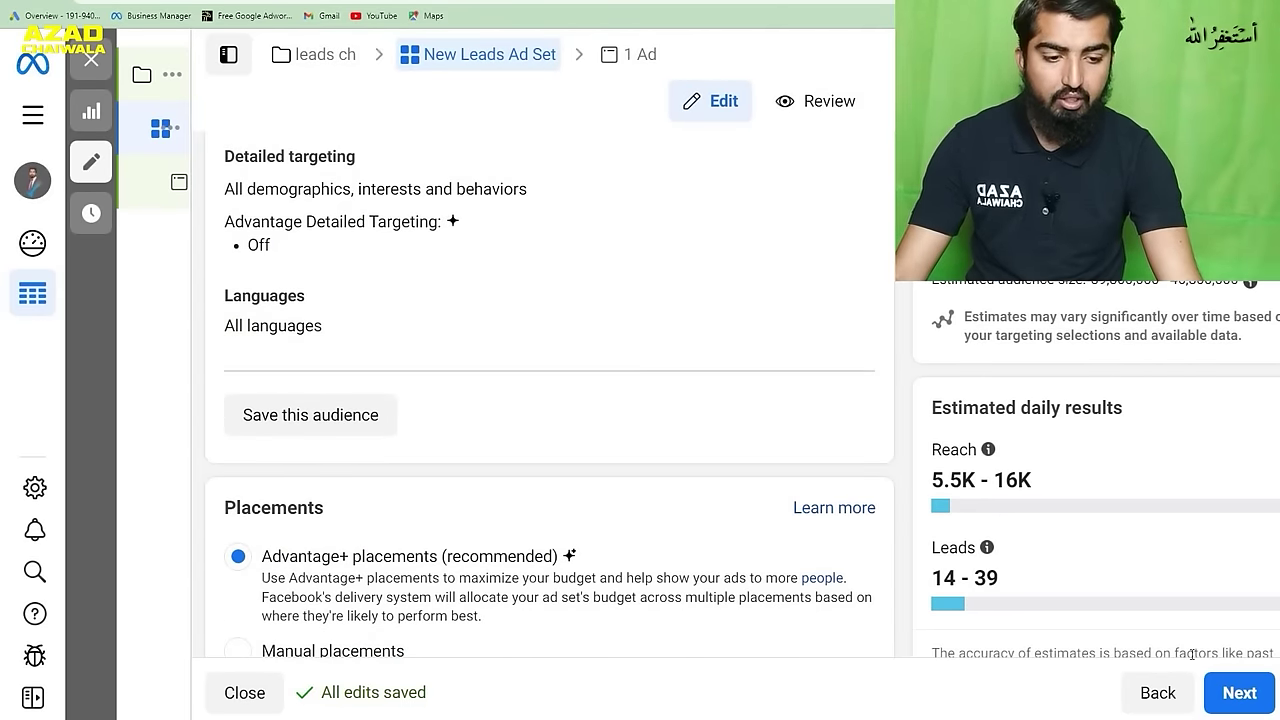
pyautogui.click(1239, 693)
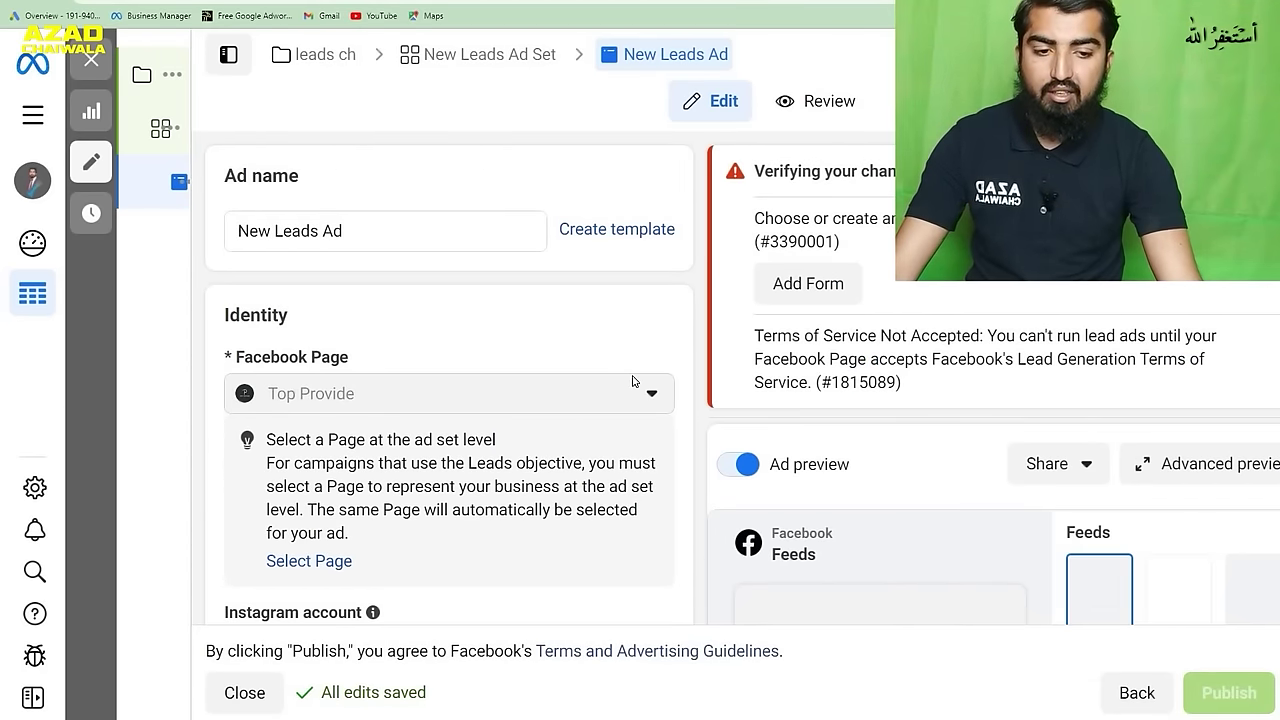
# - Add the purple wall-art sofa image as the ad's media, accepting the suggested placement crops
pyautogui.scroll(-5, 625, 385)
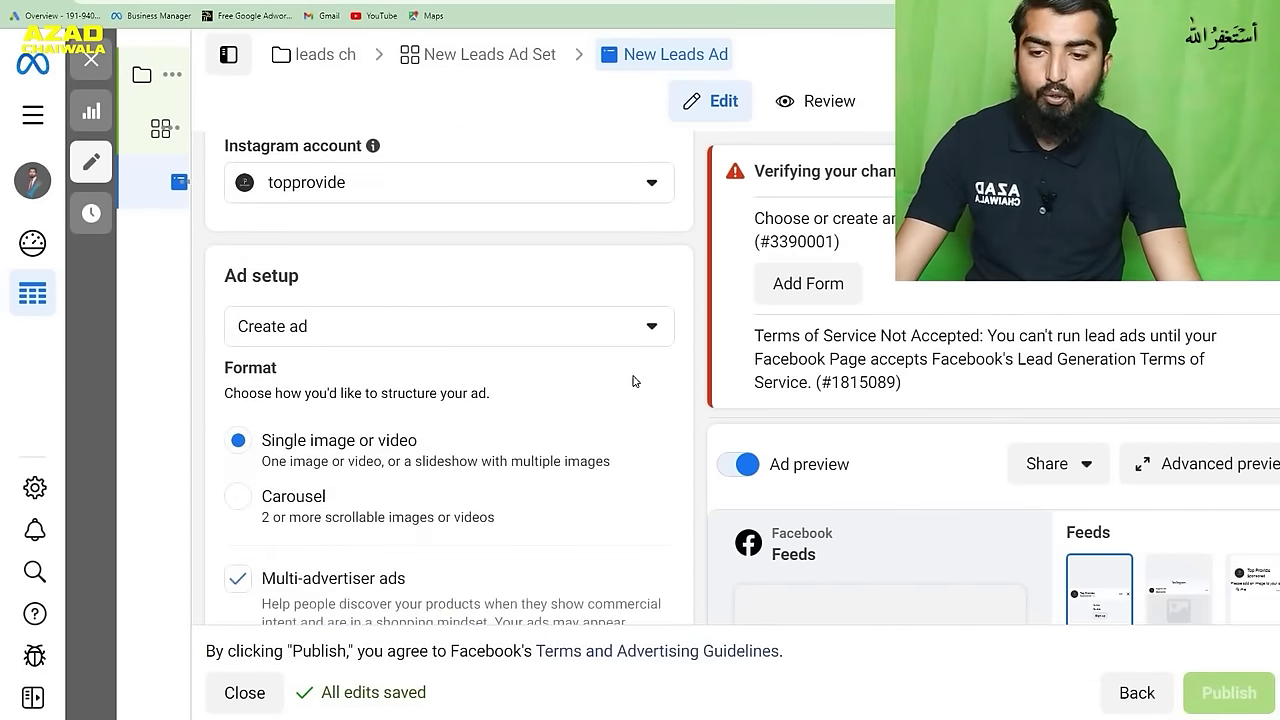
pyautogui.scroll(-1, 633, 381)
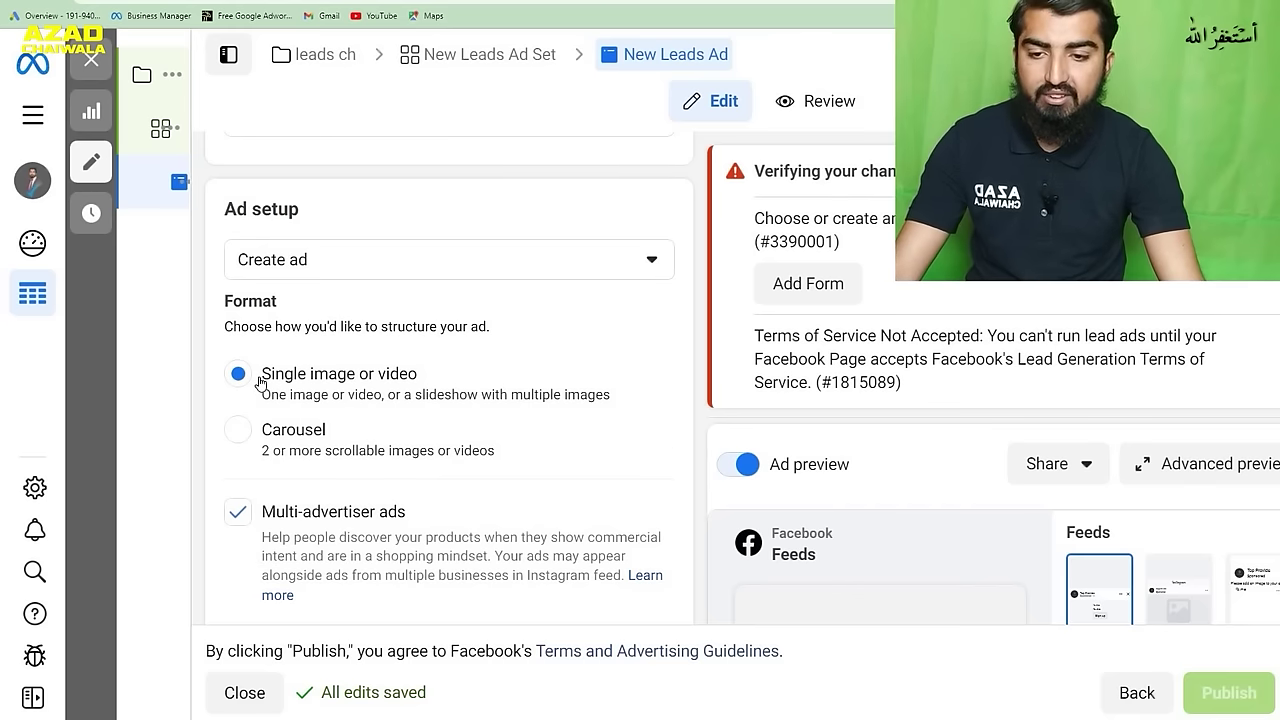
pyautogui.scroll(-4, 391, 365)
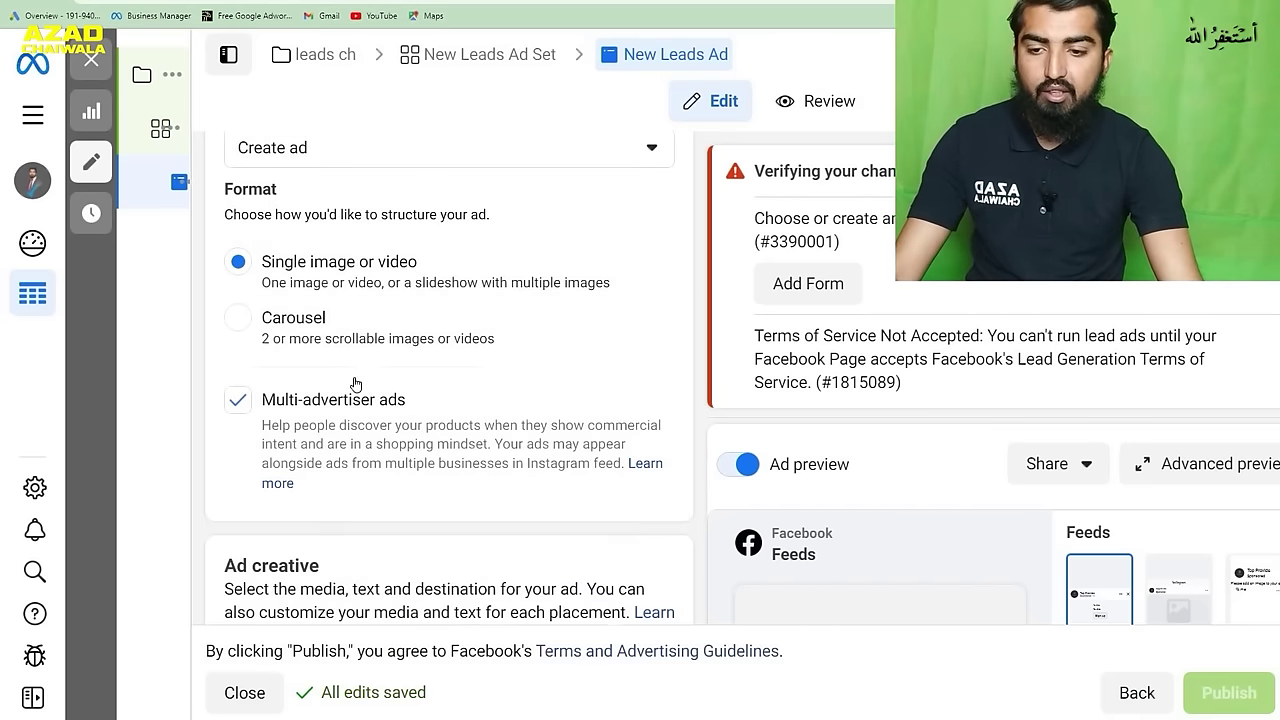
pyautogui.scroll(-1, 391, 365)
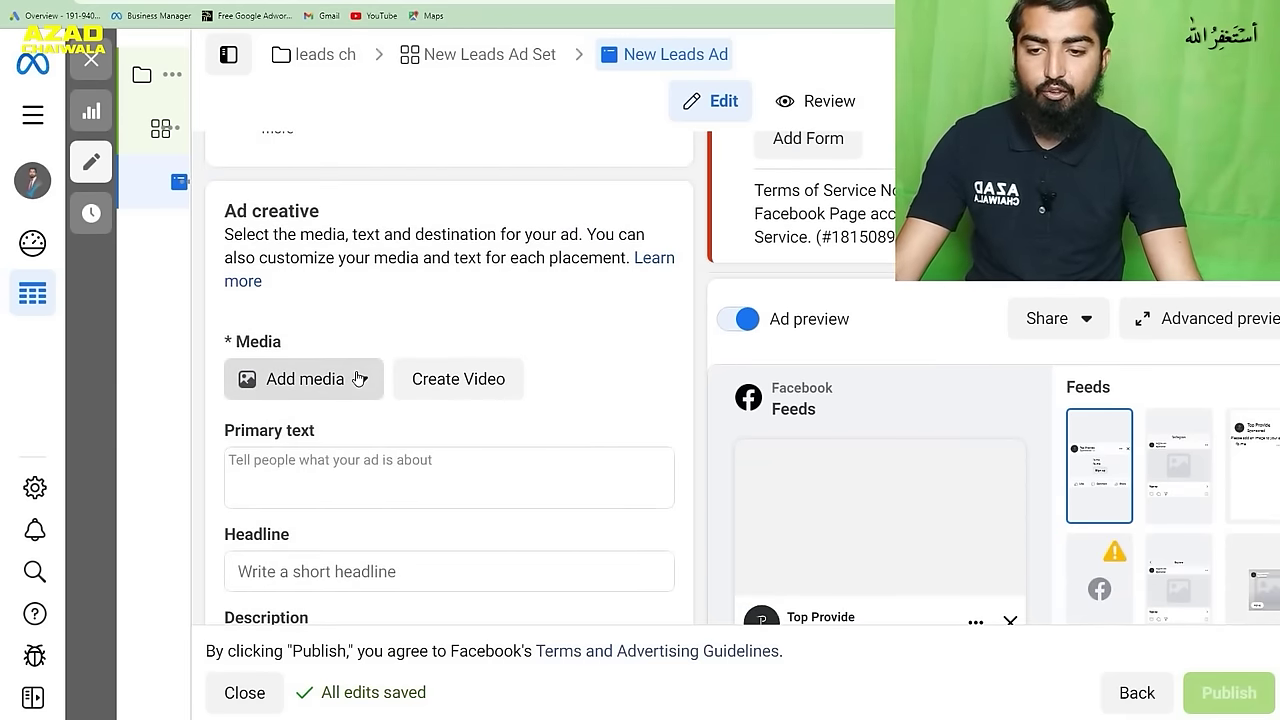
pyautogui.click(360, 380)
pyautogui.click(336, 432)
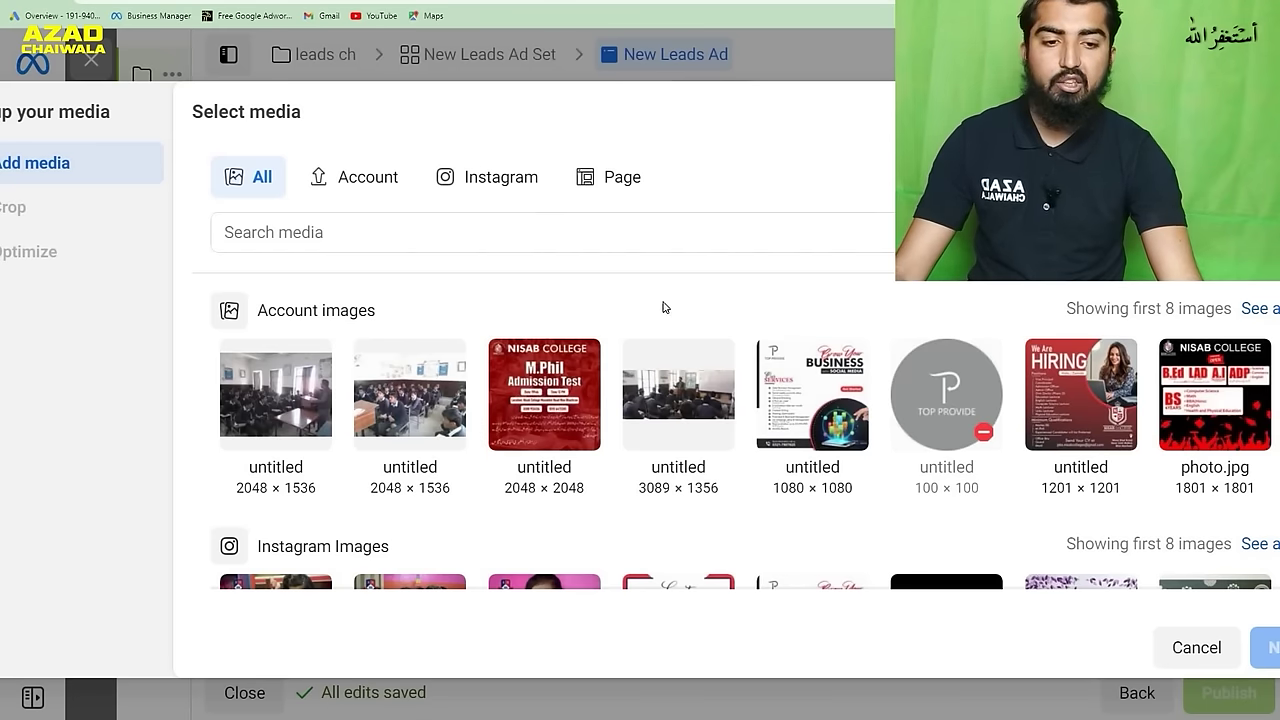
pyautogui.scroll(-1, 701, 309)
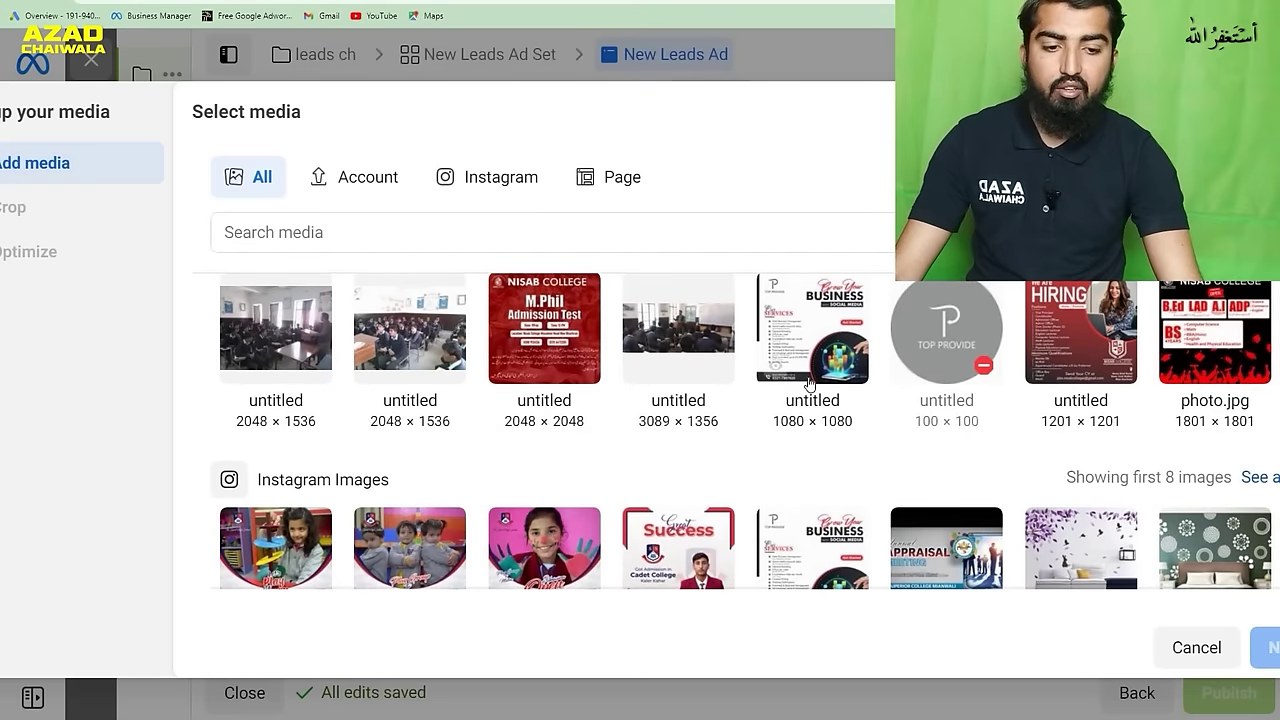
pyautogui.click(1083, 548)
pyautogui.click(1262, 646)
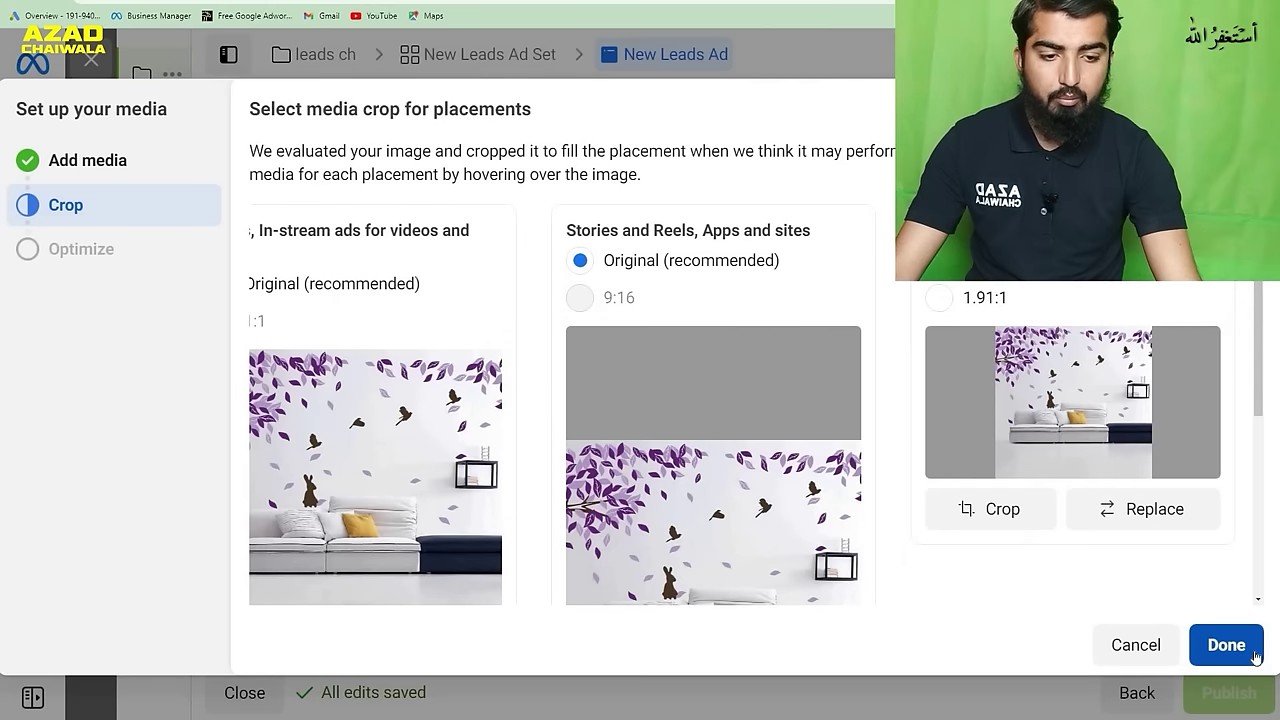
pyautogui.click(1226, 645)
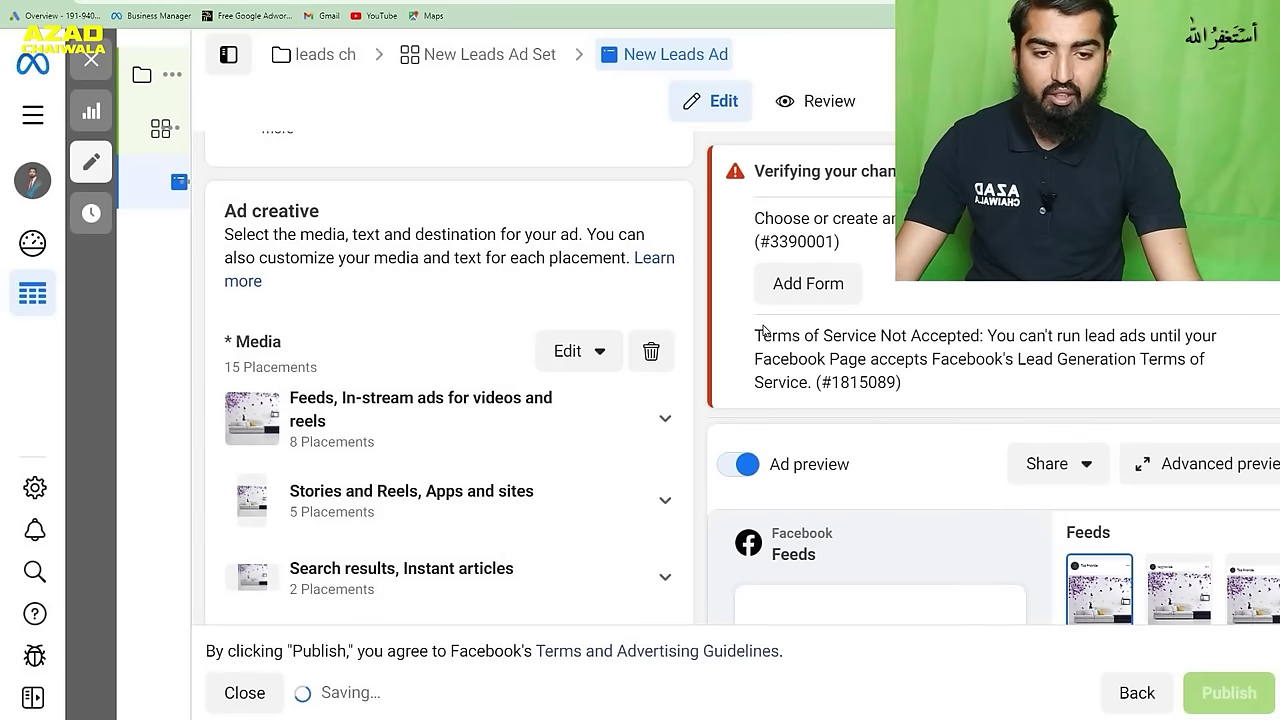
# - Visit the Primary text, Headline and Description fields, then start a new instant form
pyautogui.scroll(-2, 640, 345)
pyautogui.scroll(-2, 631, 344)
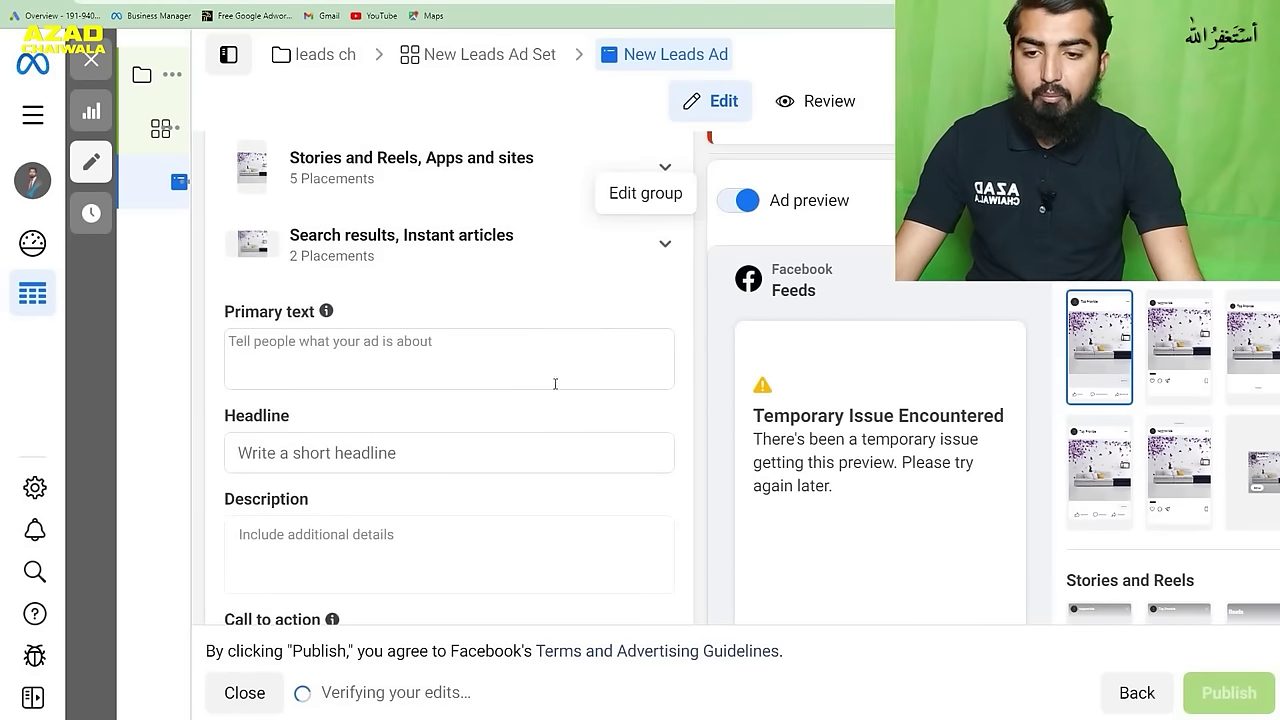
pyautogui.click(442, 345)
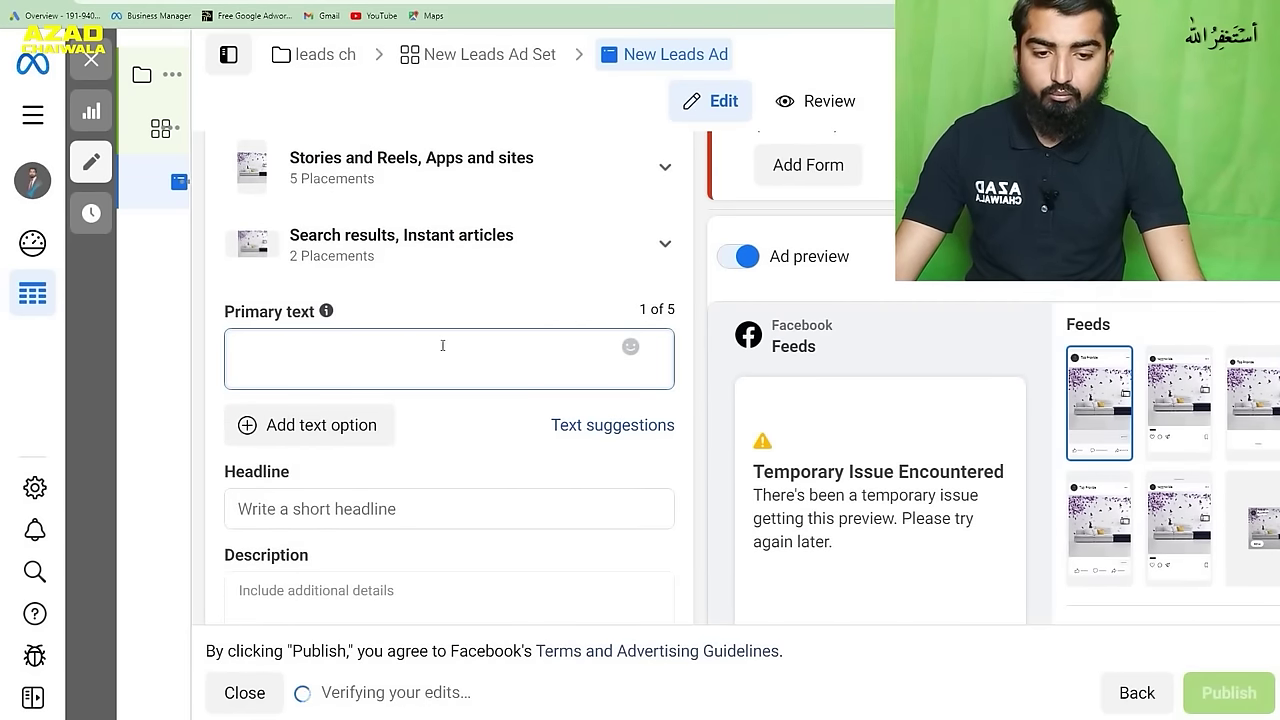
pyautogui.scroll(-2, 494, 343)
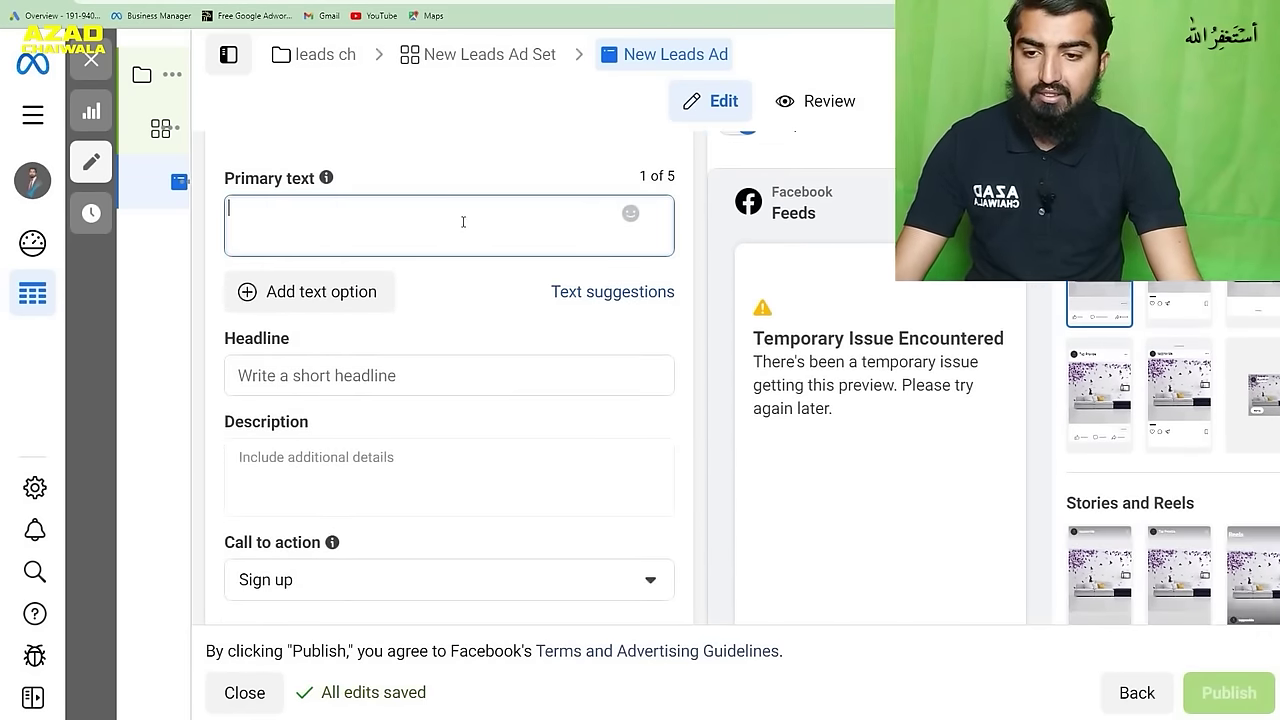
pyautogui.click(425, 368)
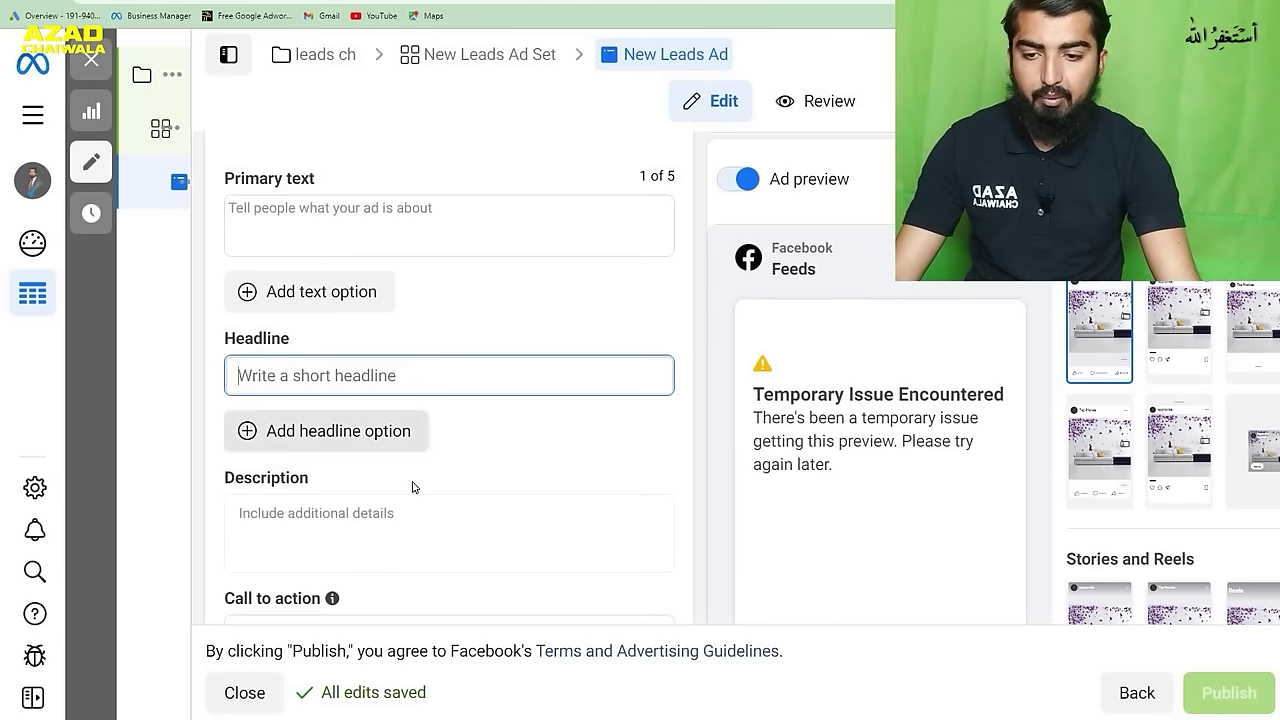
pyautogui.click(428, 517)
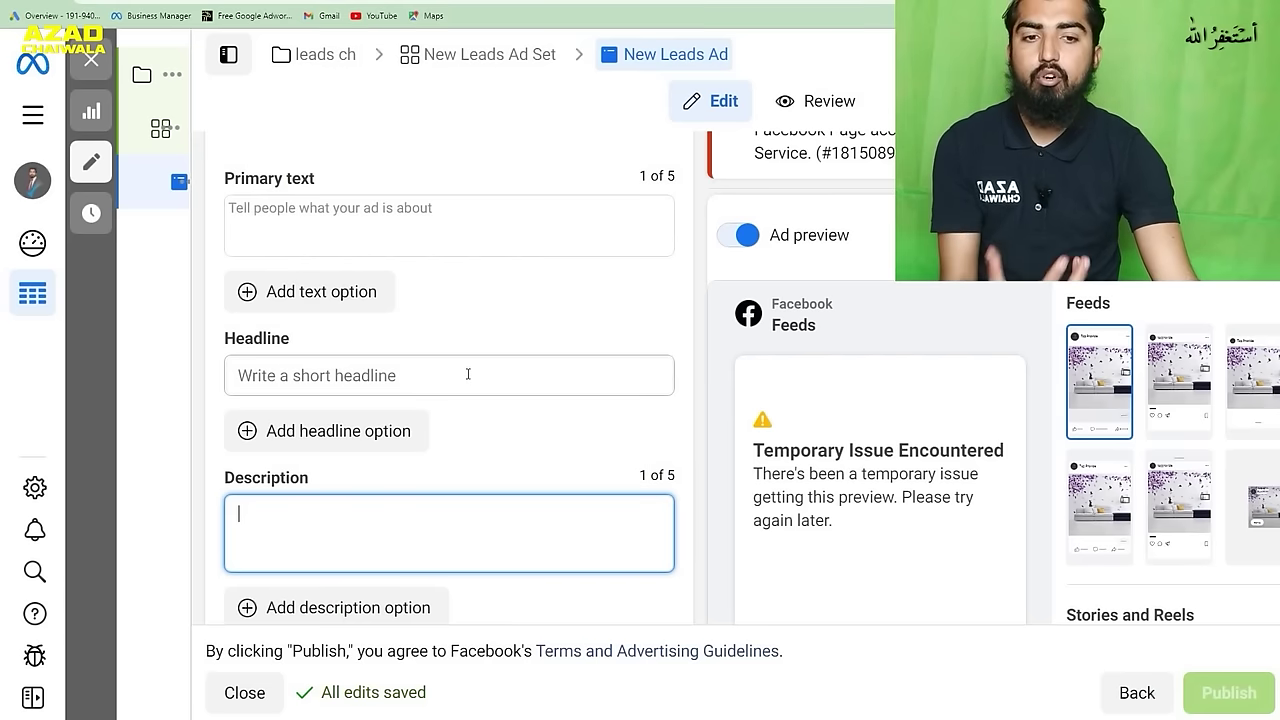
pyautogui.scroll(-7, 467, 372)
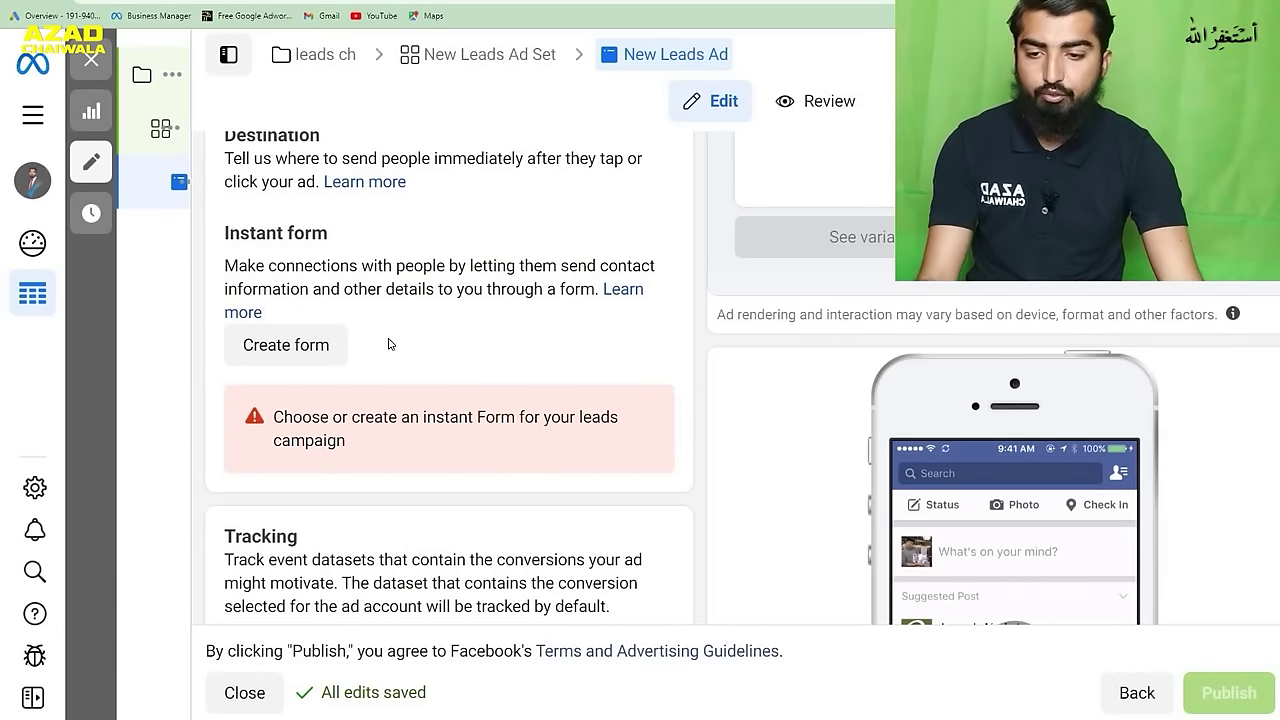
pyautogui.click(305, 344)
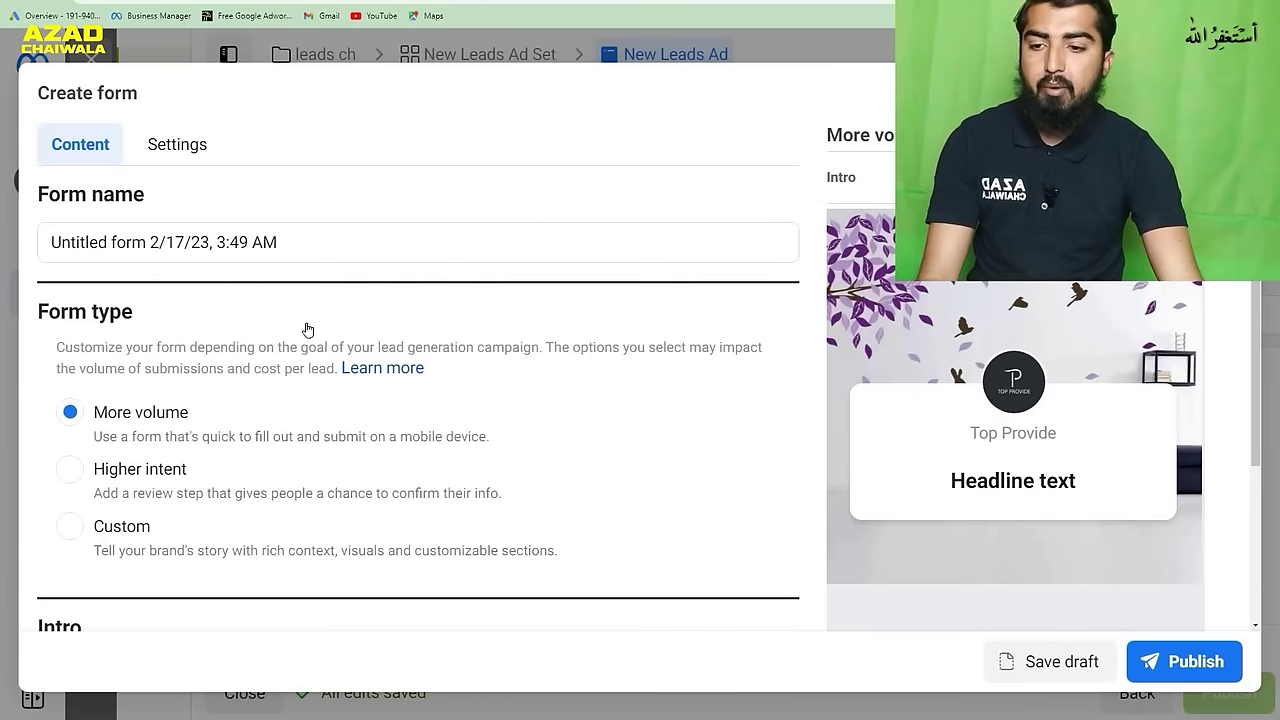
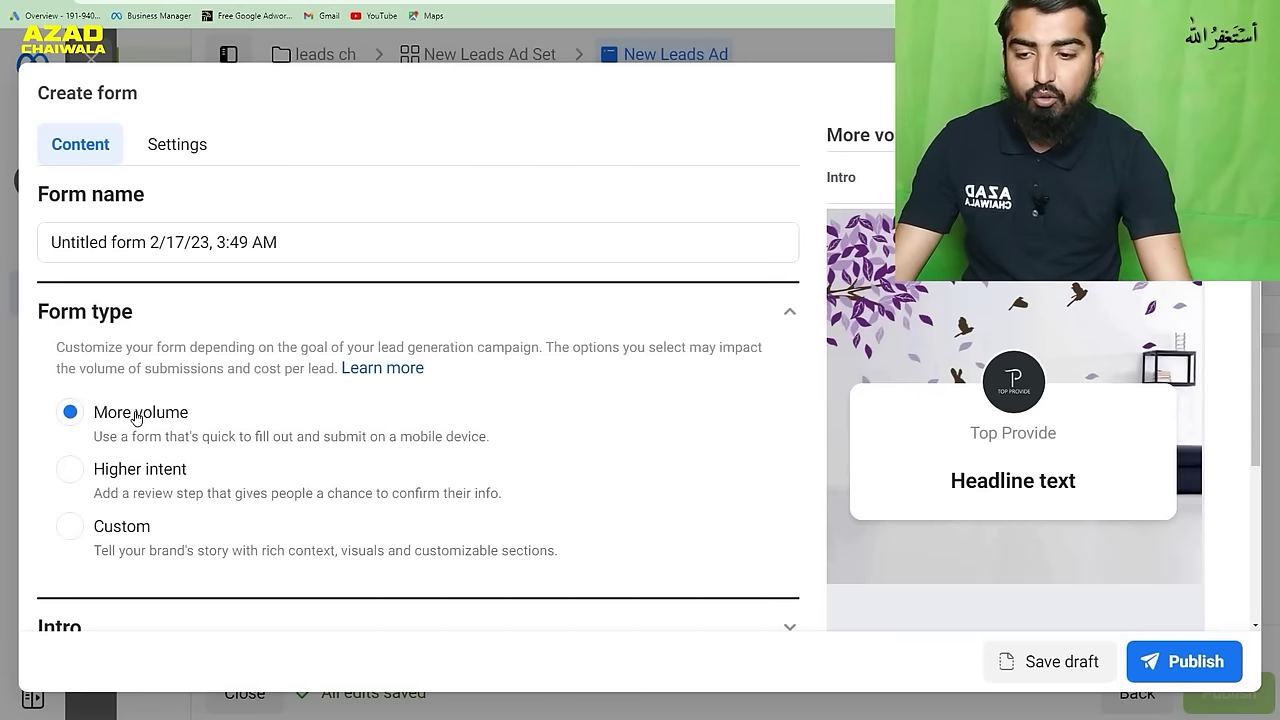
# - Expand the lead form's Intro section and place the cursor in the greeting Headline field
pyautogui.scroll(-2, 349, 420)
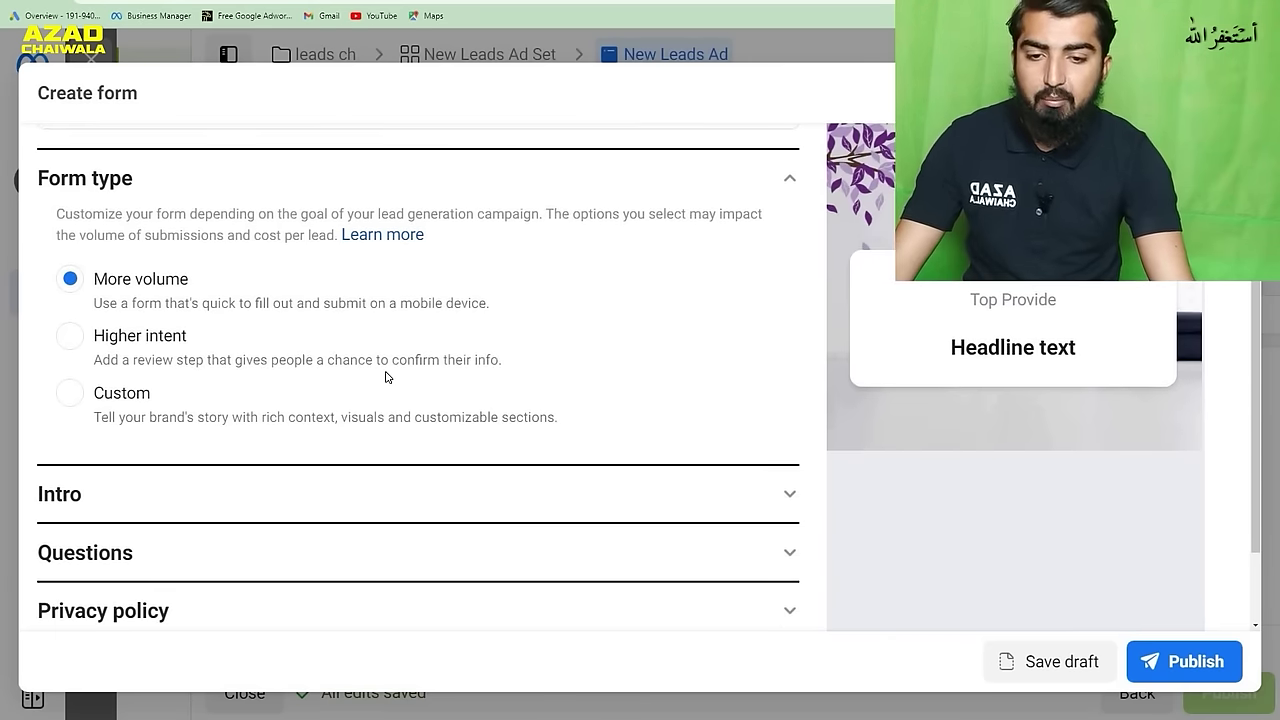
pyautogui.scroll(-1, 385, 376)
pyautogui.click(778, 391)
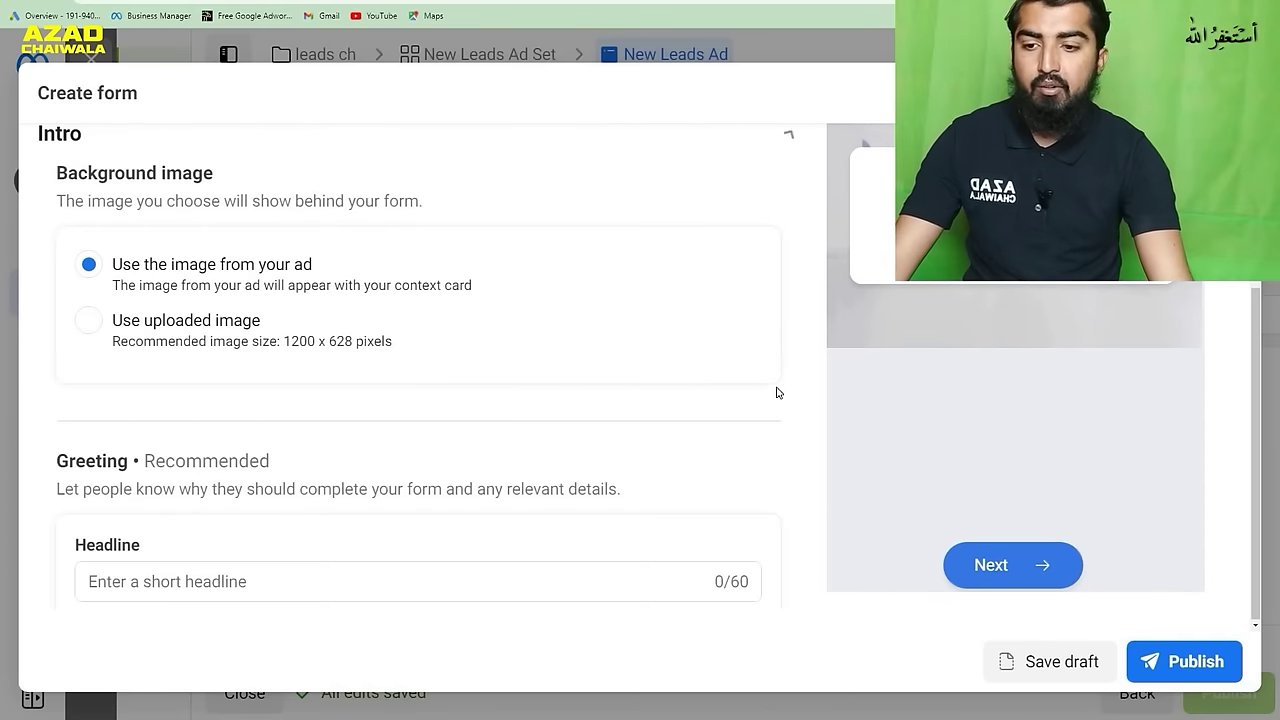
pyautogui.scroll(-2, 557, 397)
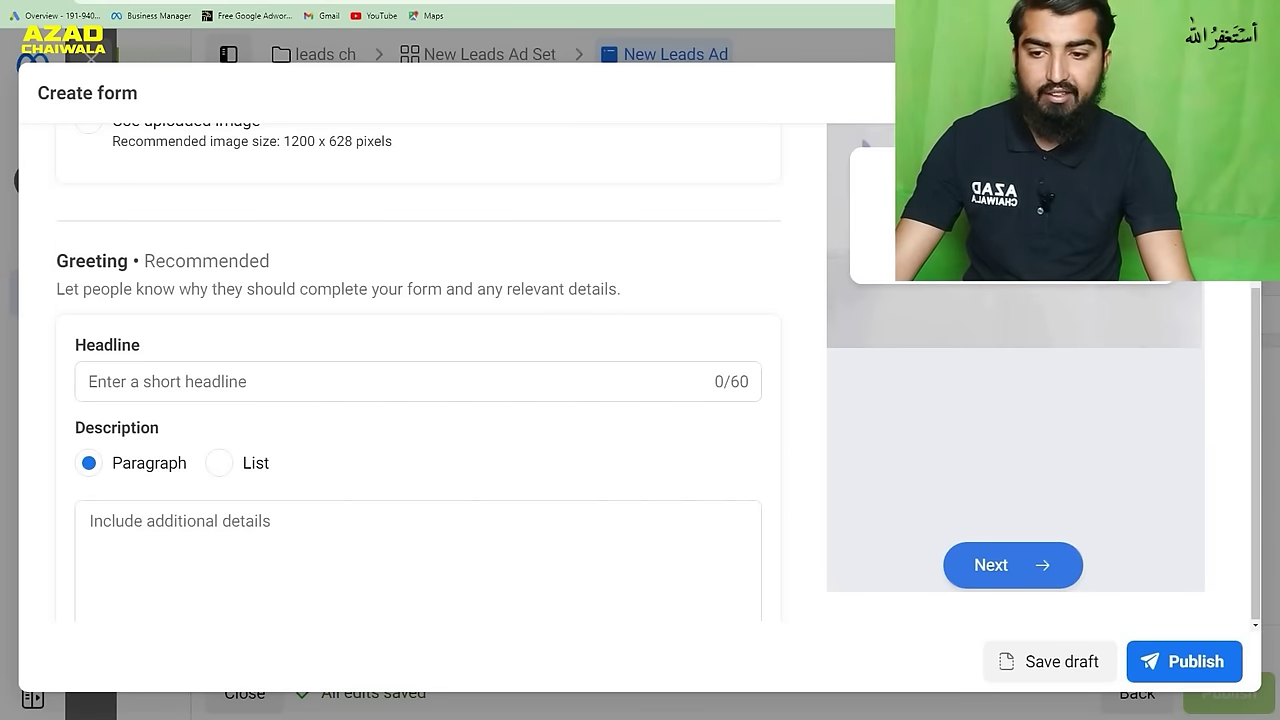
pyautogui.click(218, 381)
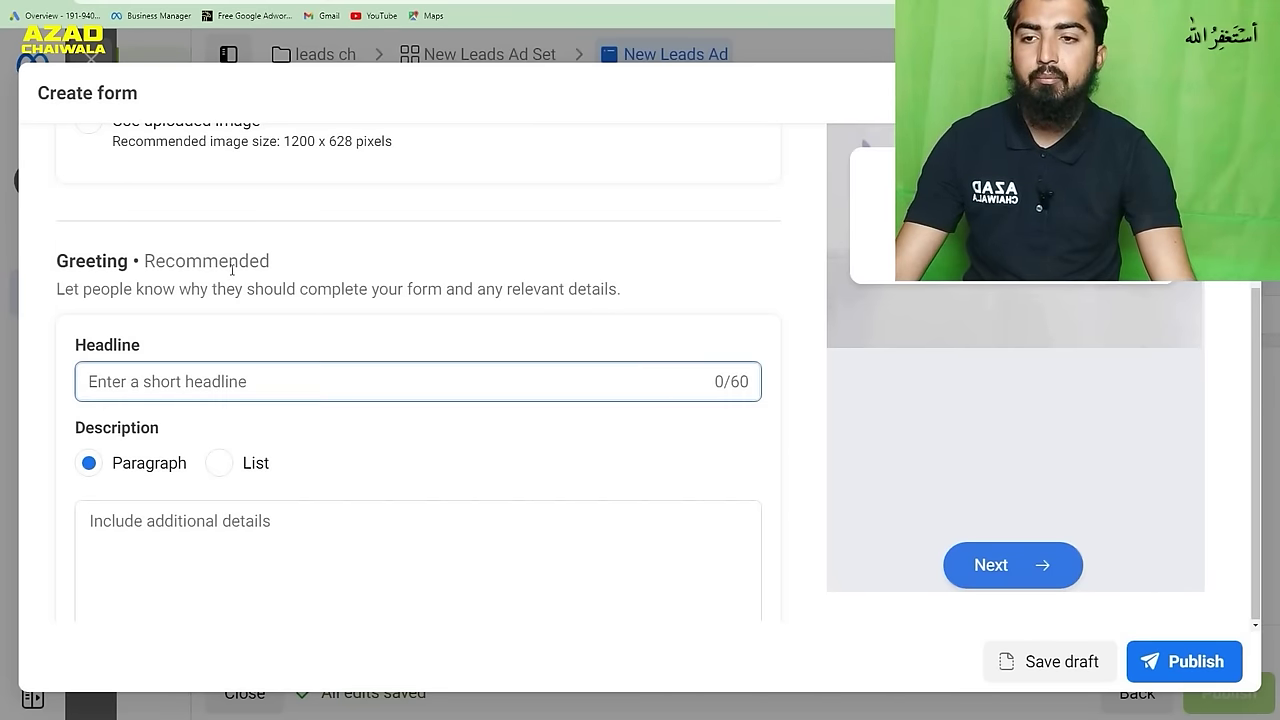
# - Load the Azad Chaiwala homepage in a new tab and scroll down to its footer
pyautogui.hotkey('ctrl', 't')
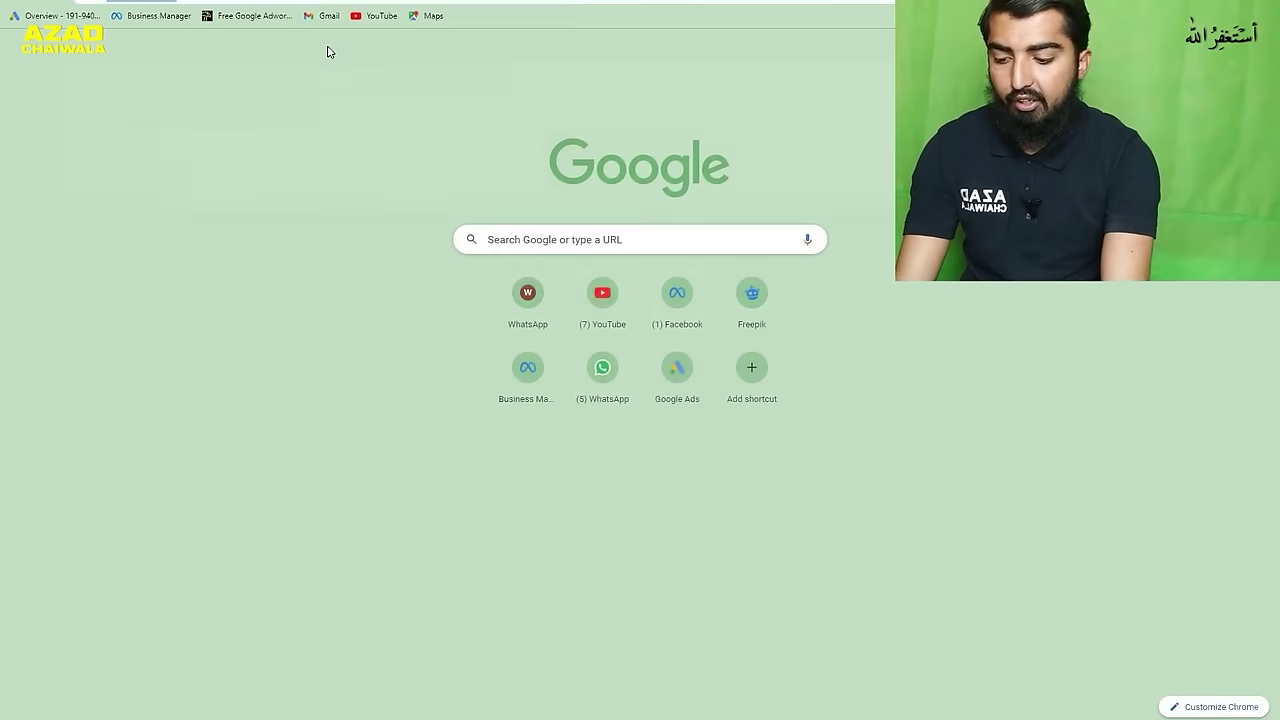
pyautogui.write('azad')
pyautogui.press('Escape')
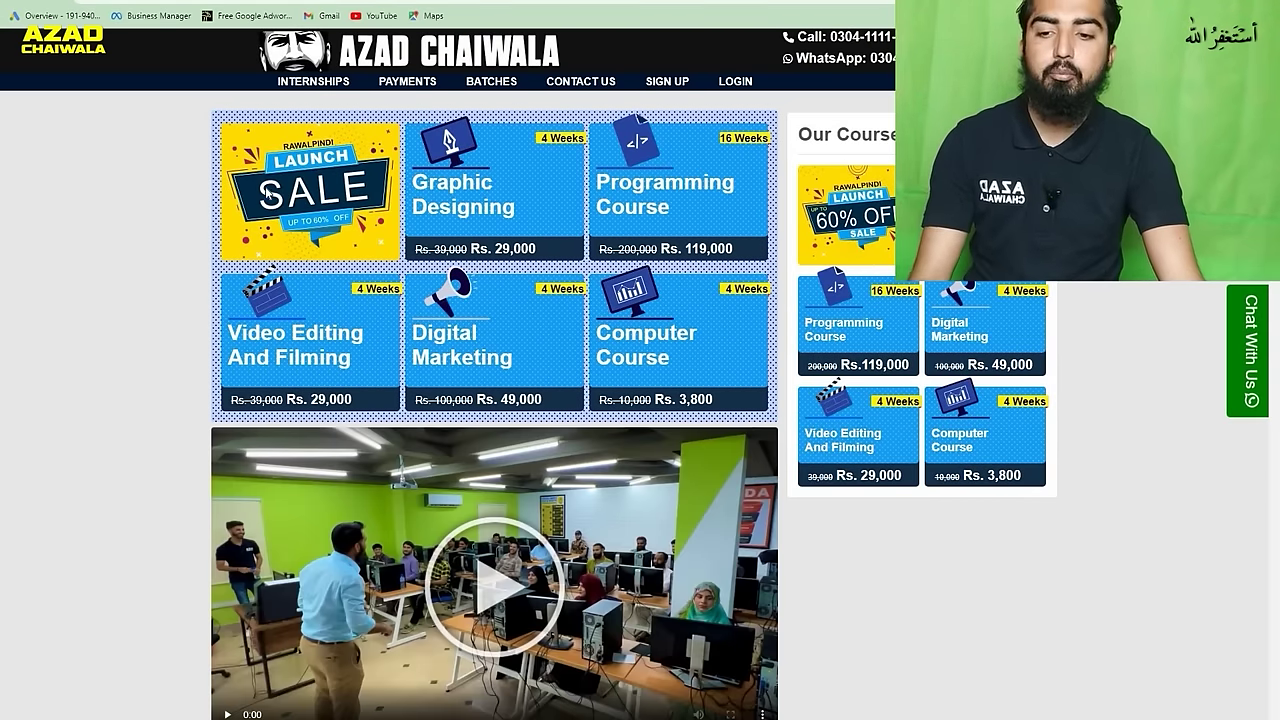
pyautogui.scroll(-8, 255, 263)
pyautogui.scroll(-10, 255, 260)
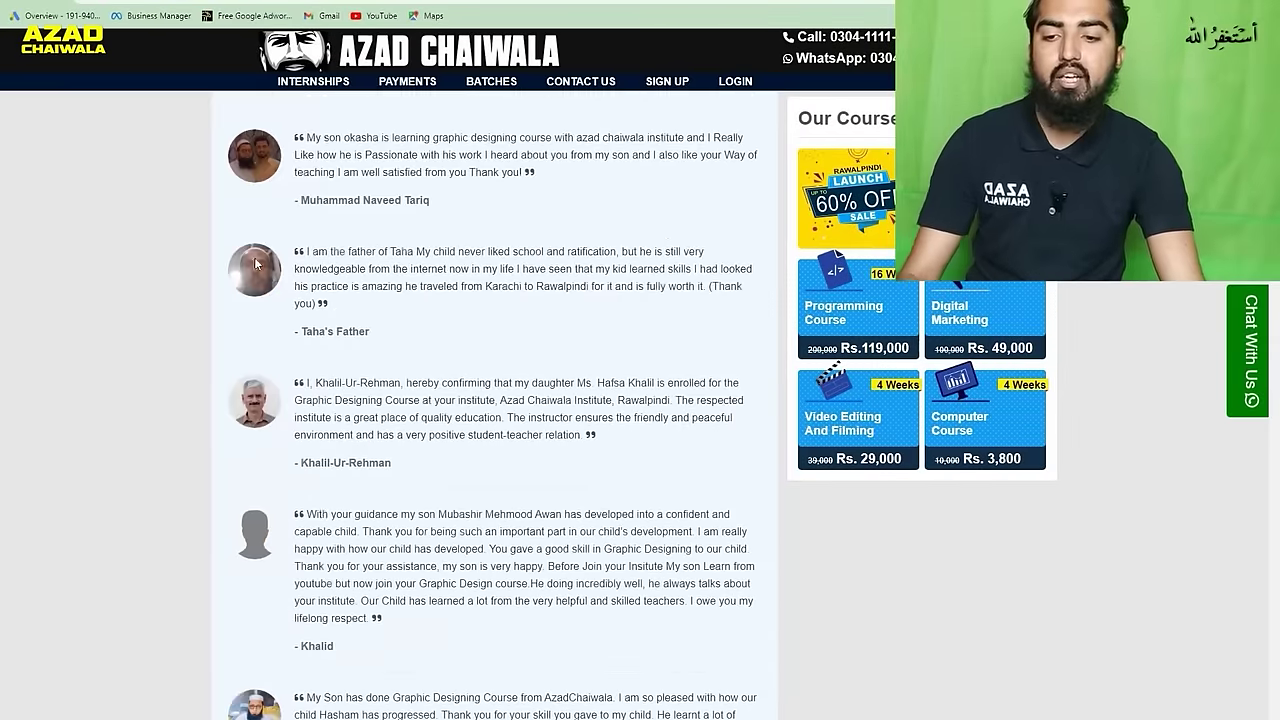
pyautogui.scroll(-1, 255, 263)
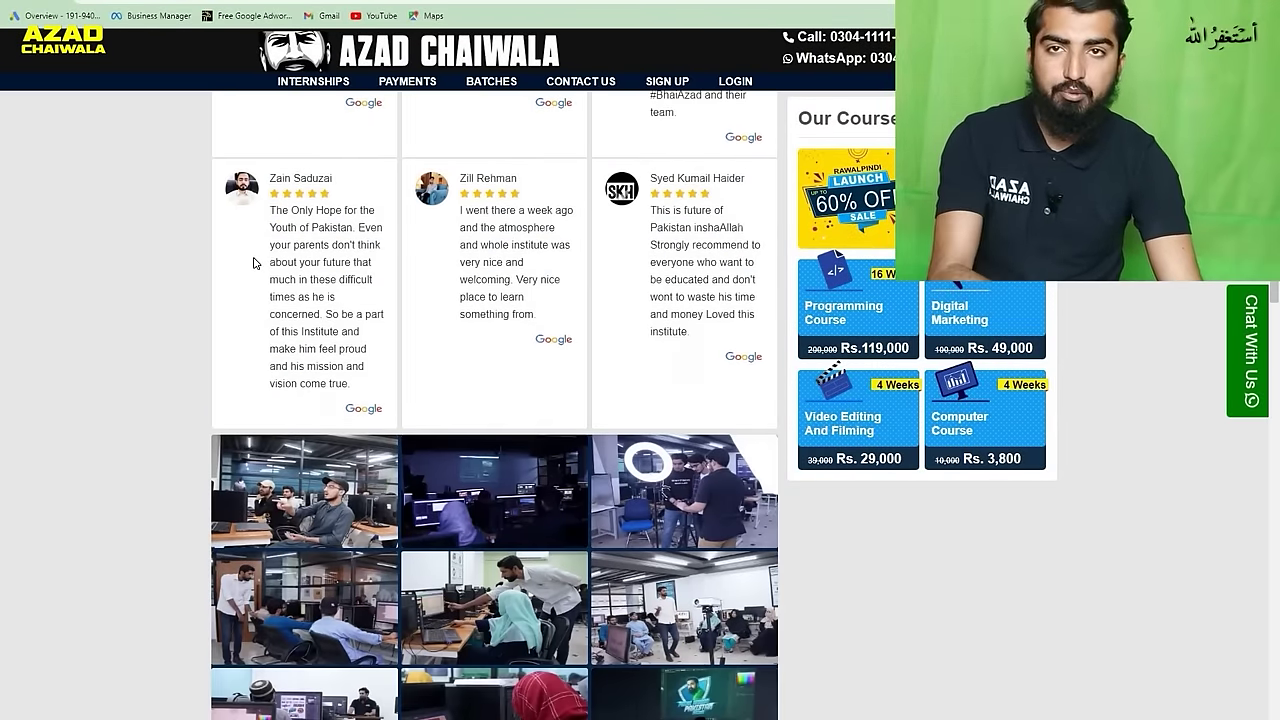
pyautogui.scroll(-12, 255, 263)
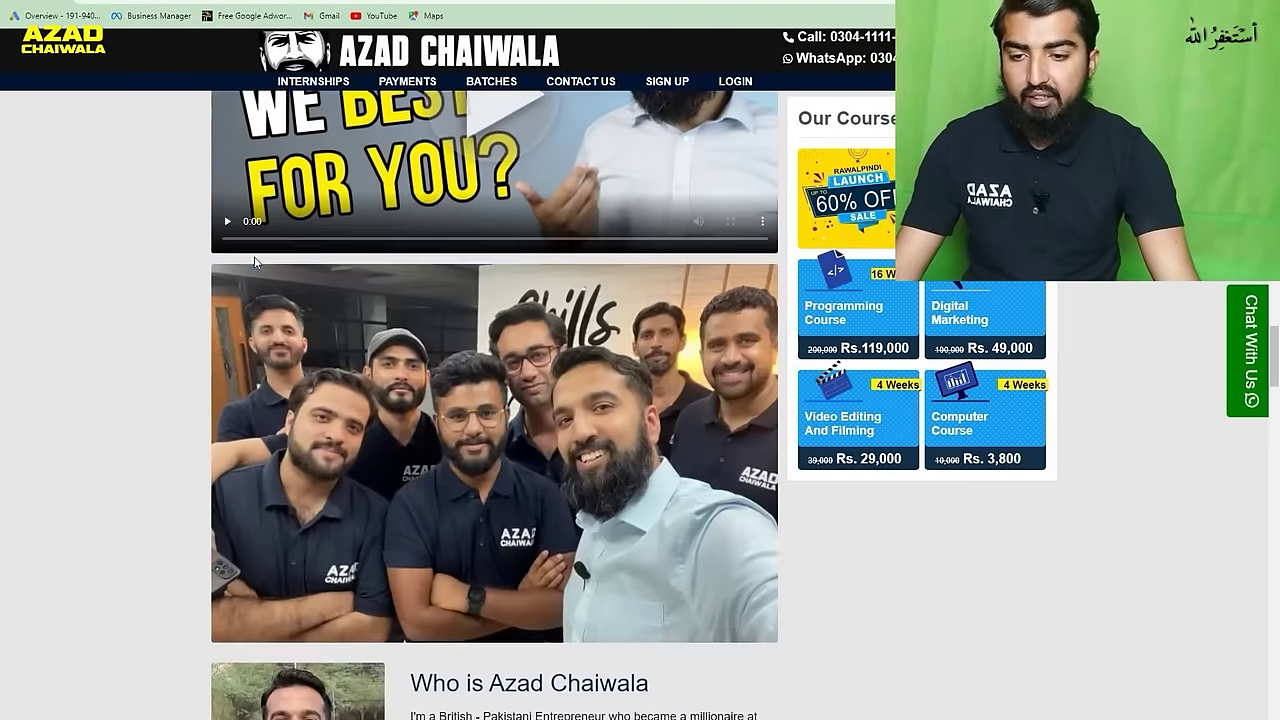
pyautogui.scroll(-20, 254, 262)
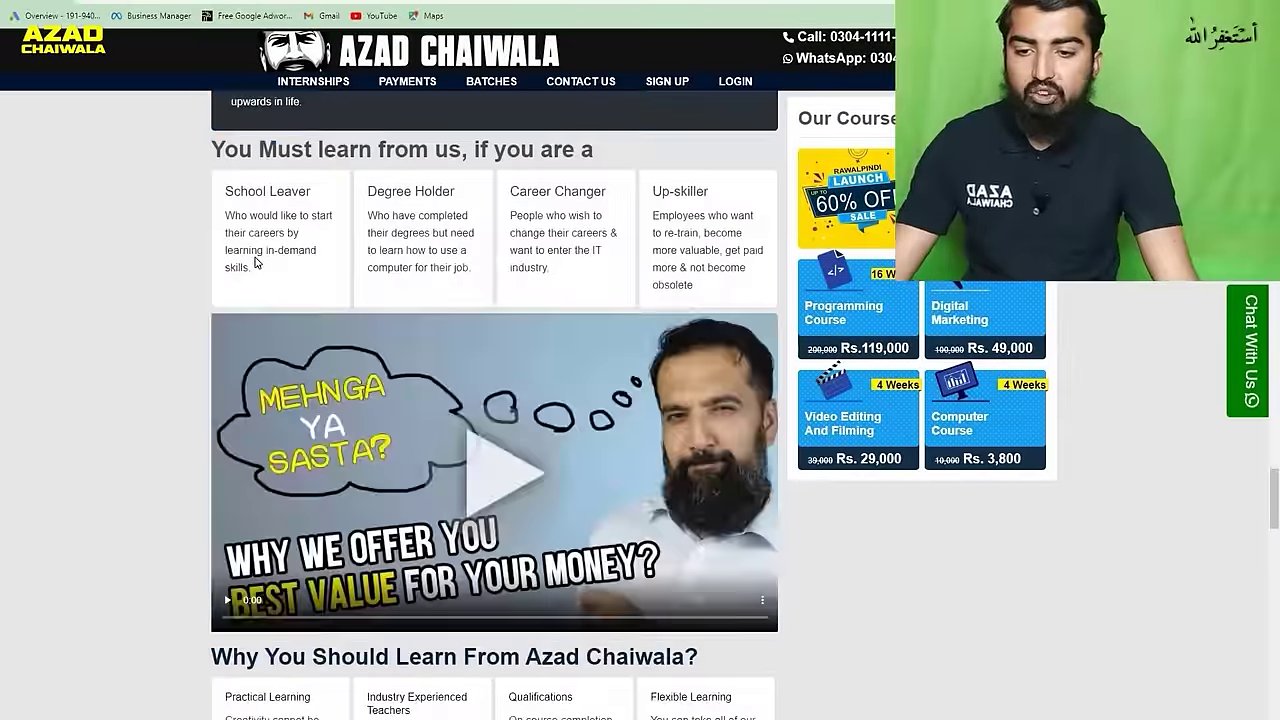
pyautogui.scroll(-15, 254, 262)
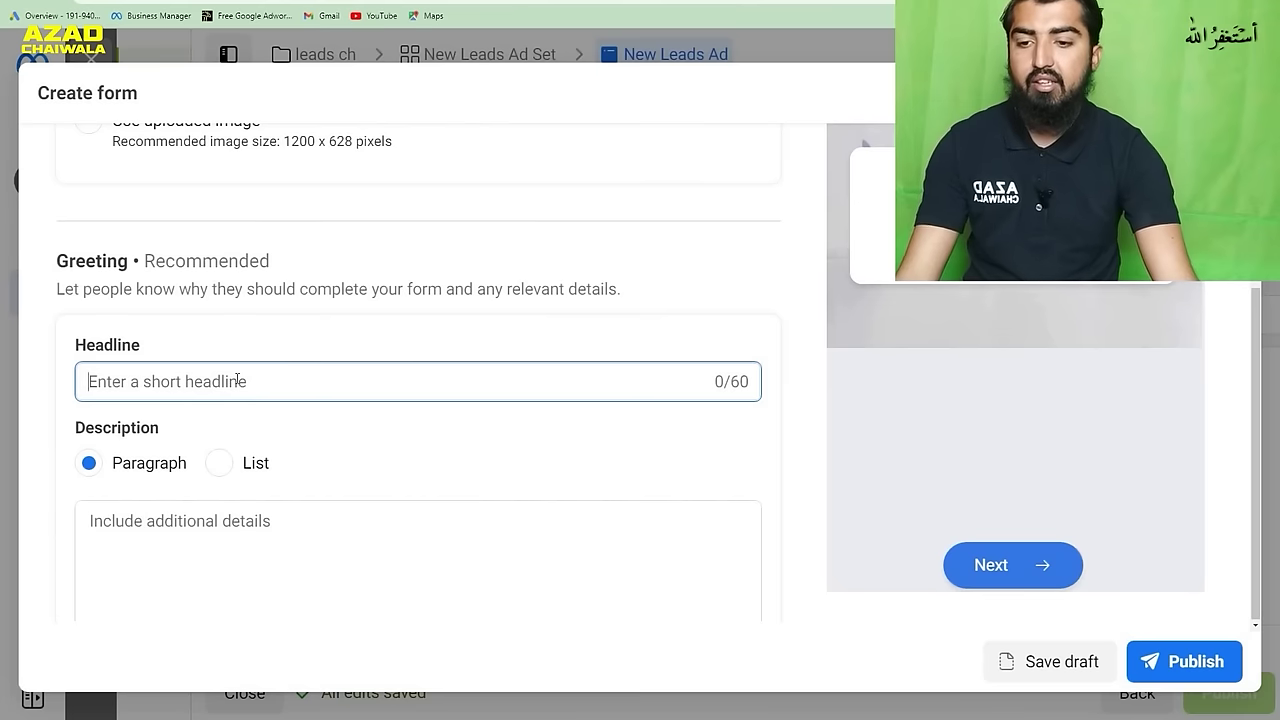
# - Enter 'Free Digital Marketing Course' as the greeting headline
pyautogui.write('F')
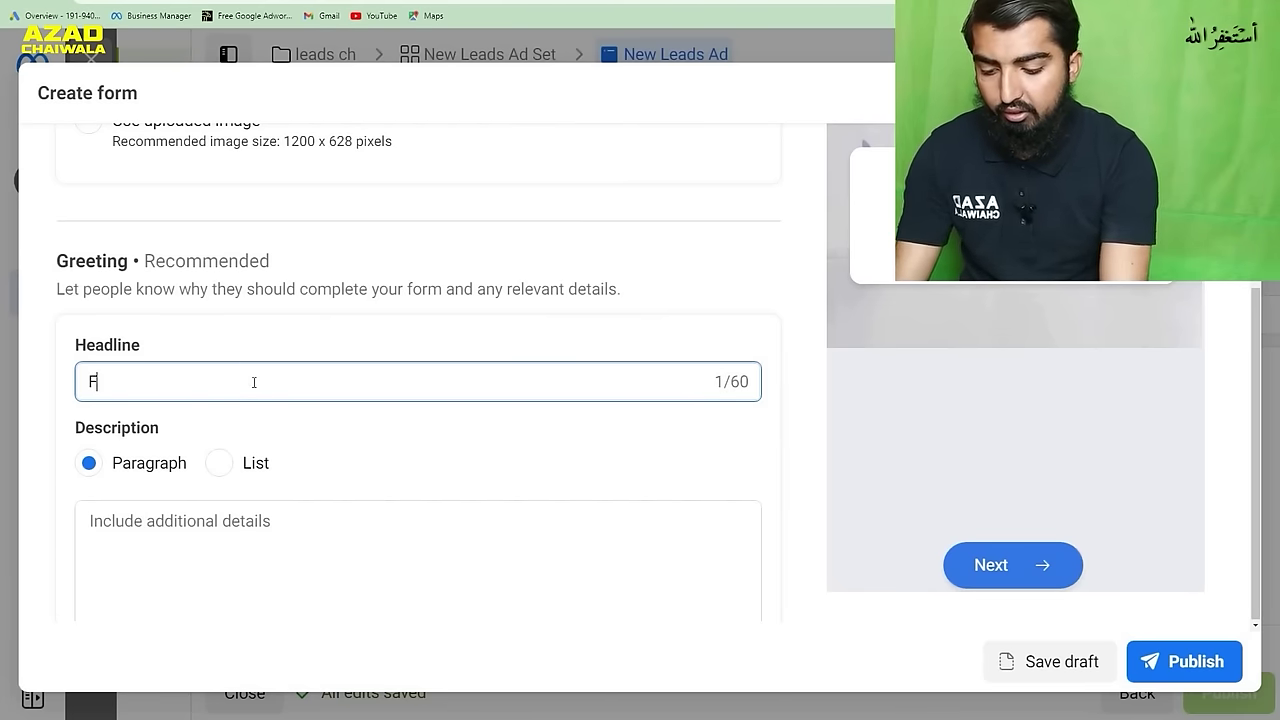
pyautogui.write('ree Digi')
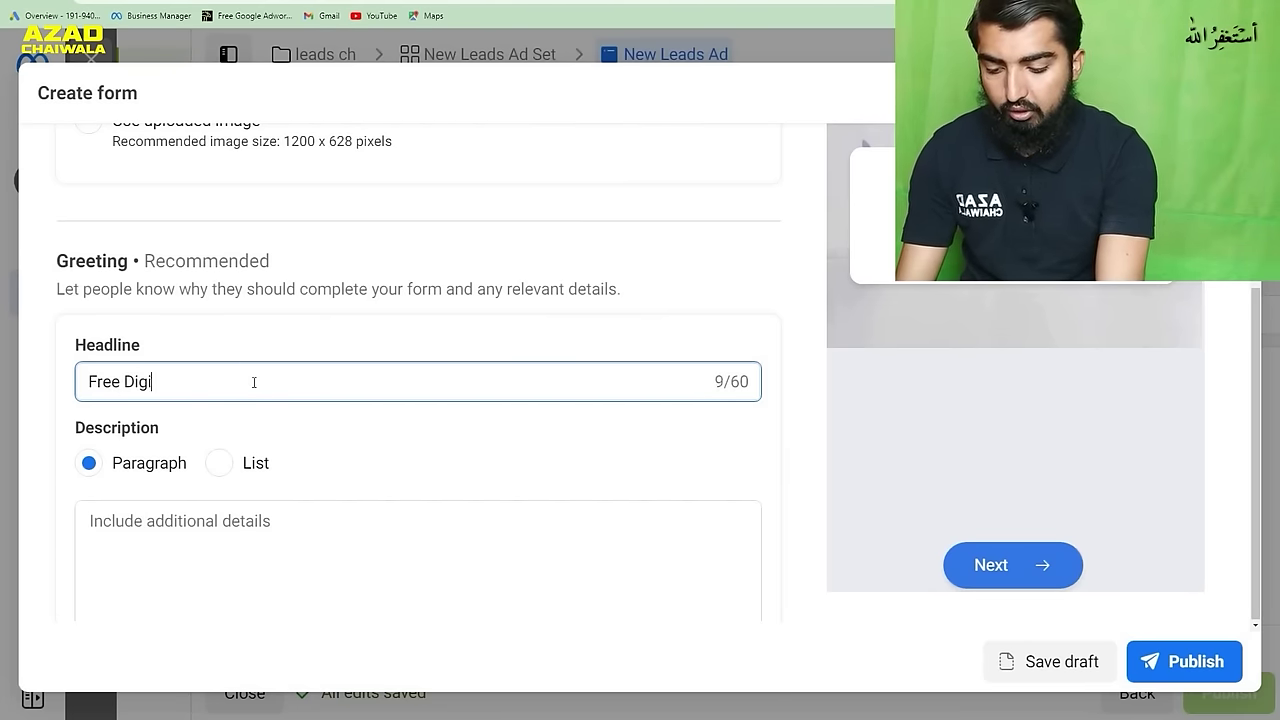
pyautogui.write('tal Mark')
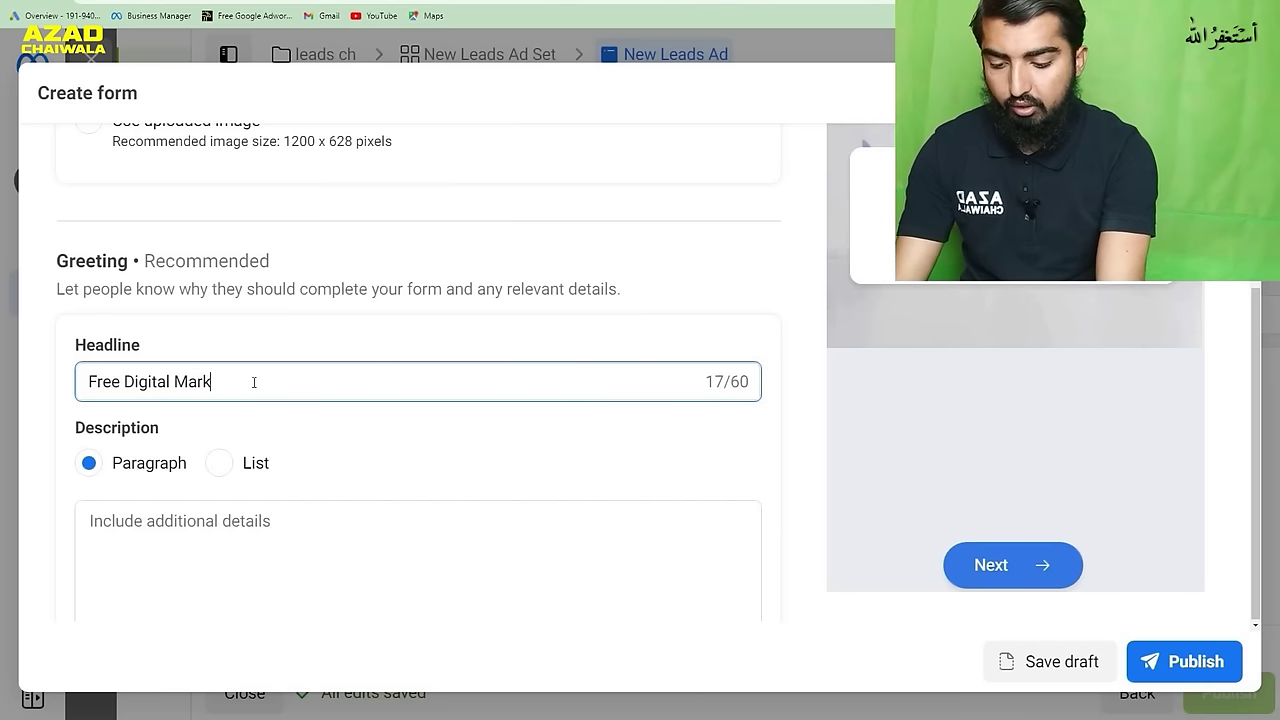
pyautogui.write('eting C')
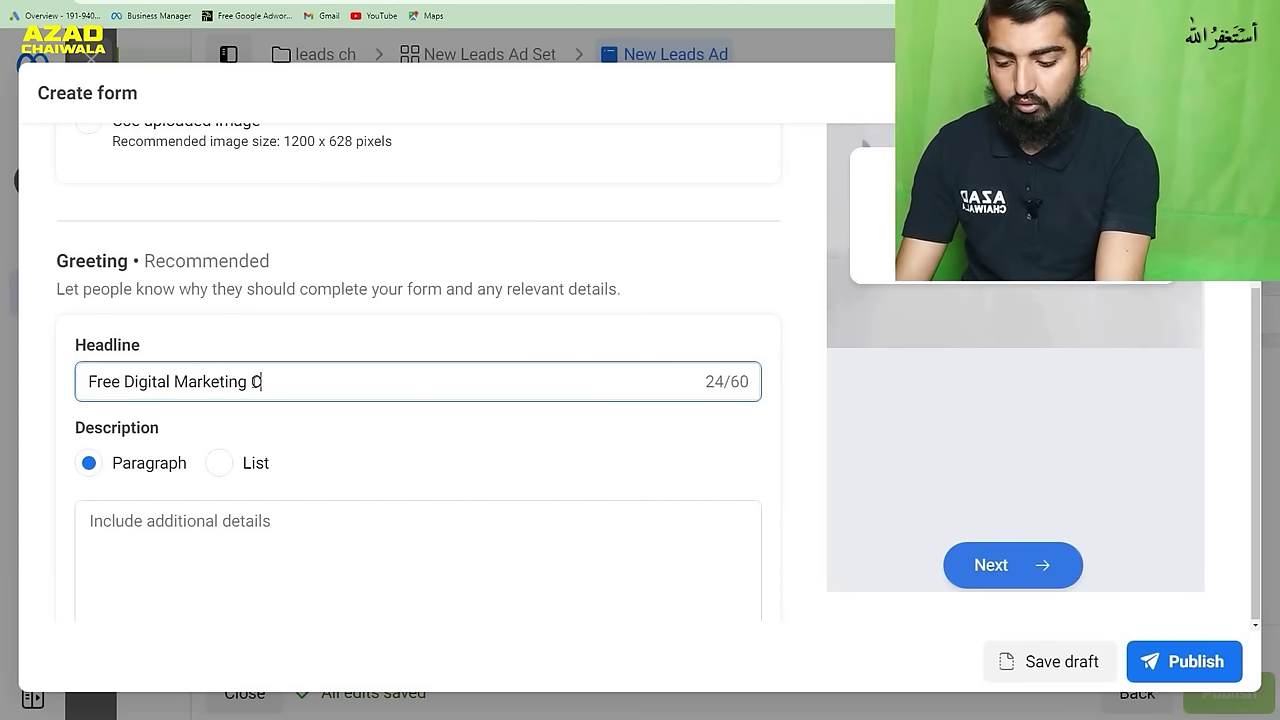
pyautogui.write('ourse')
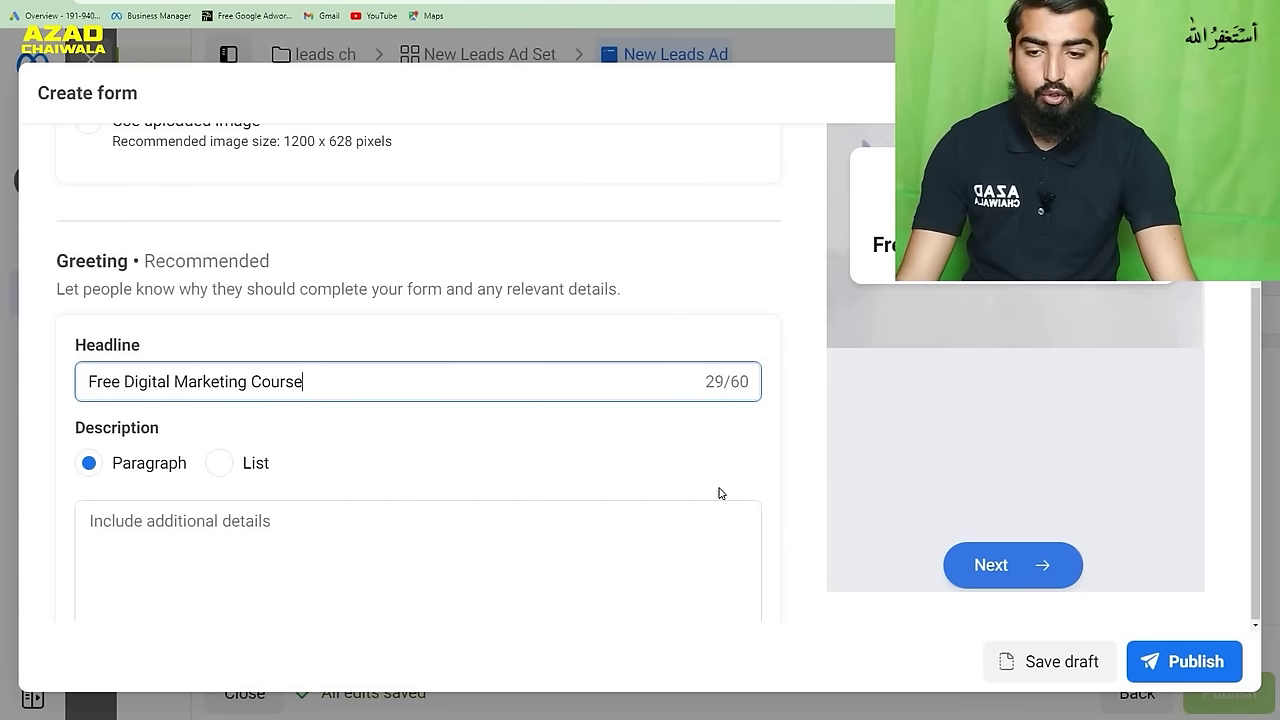
pyautogui.click(766, 452)
pyautogui.click(280, 530)
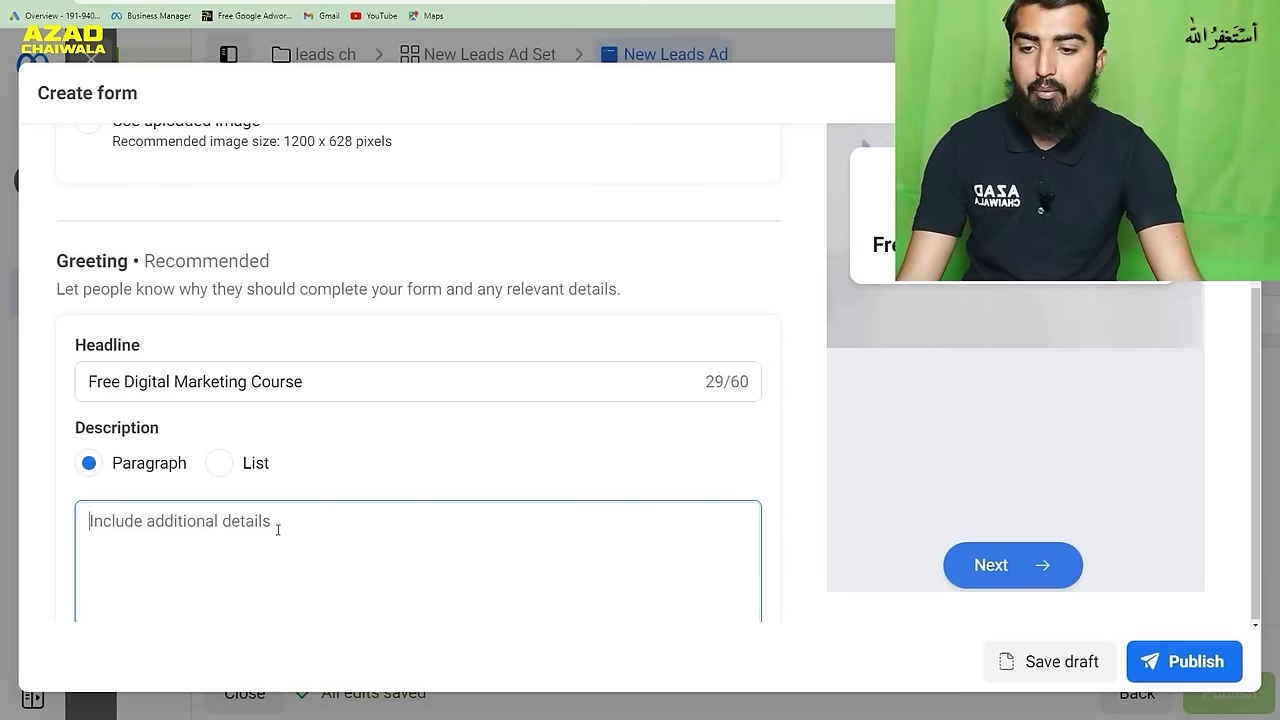
# - Paste the site's 'Skill is the new degree' paragraph as the greeting description
pyautogui.hotkey('ctrl', 'Tab')
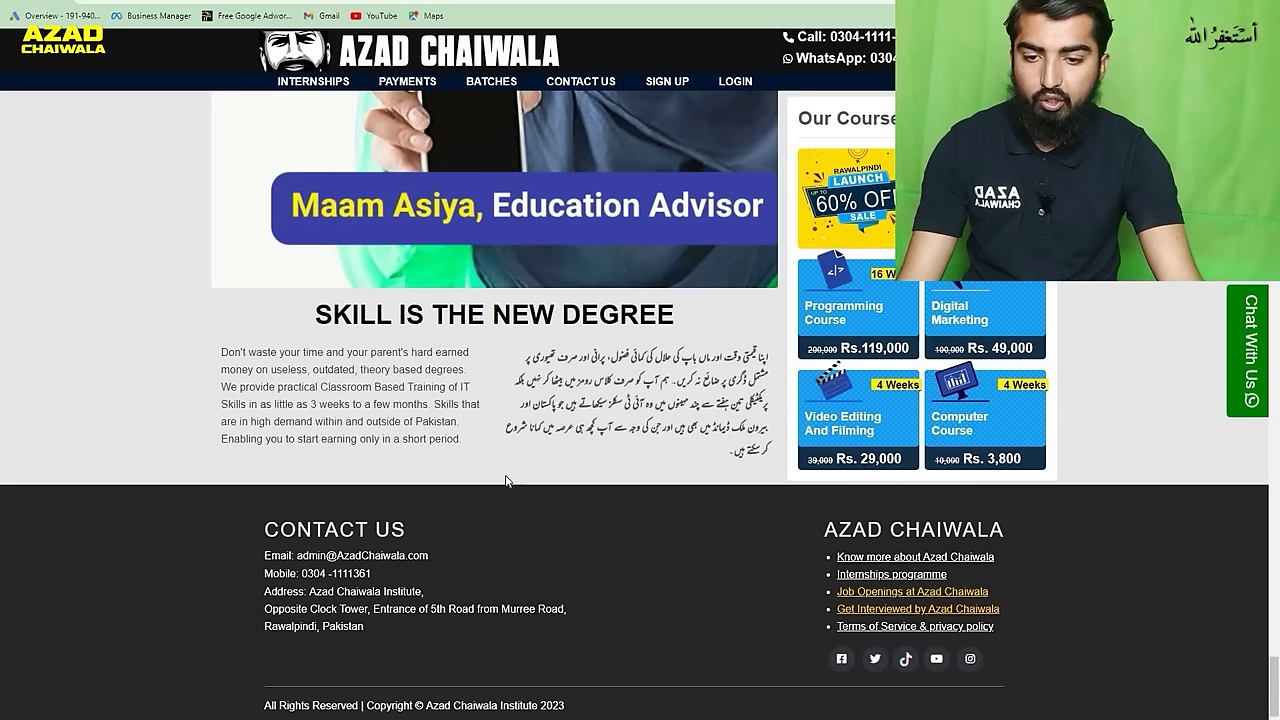
pyautogui.moveTo(463, 440); pyautogui.dragTo(408, 440)
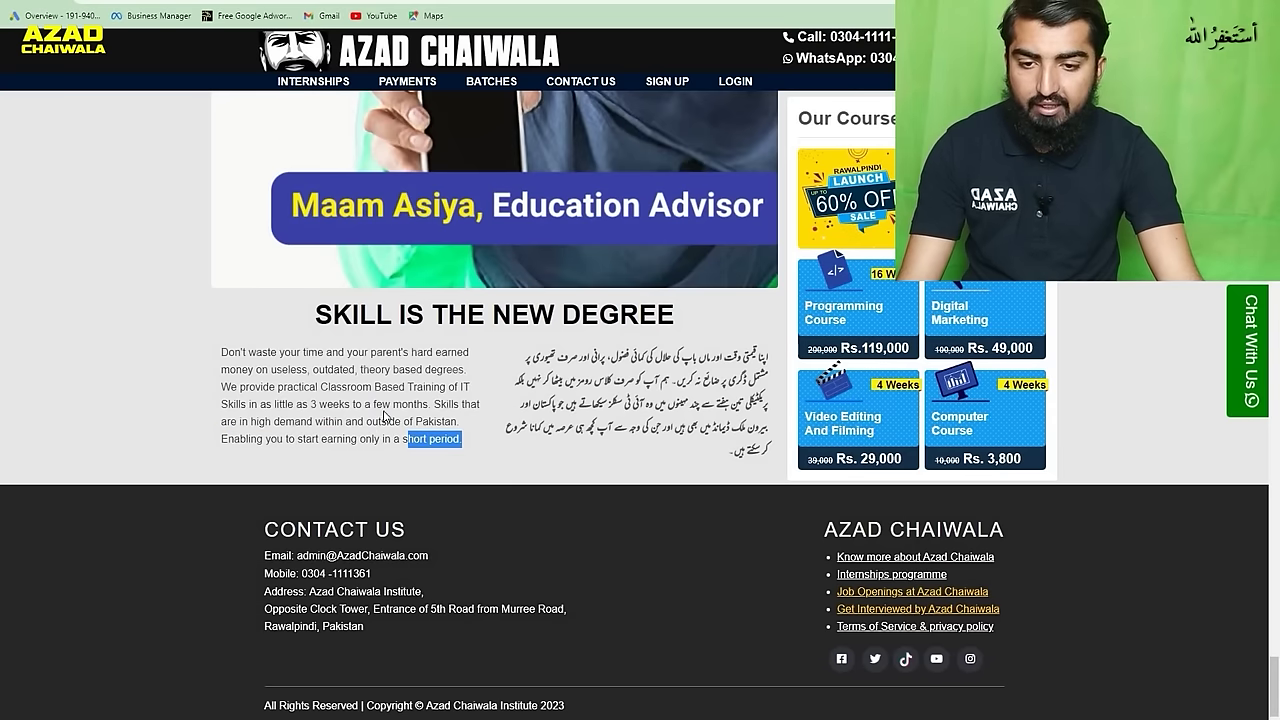
pyautogui.moveTo(429, 404); pyautogui.dragTo(224, 354)
pyautogui.hotkey('ctrl', 'shift', 'Tab')
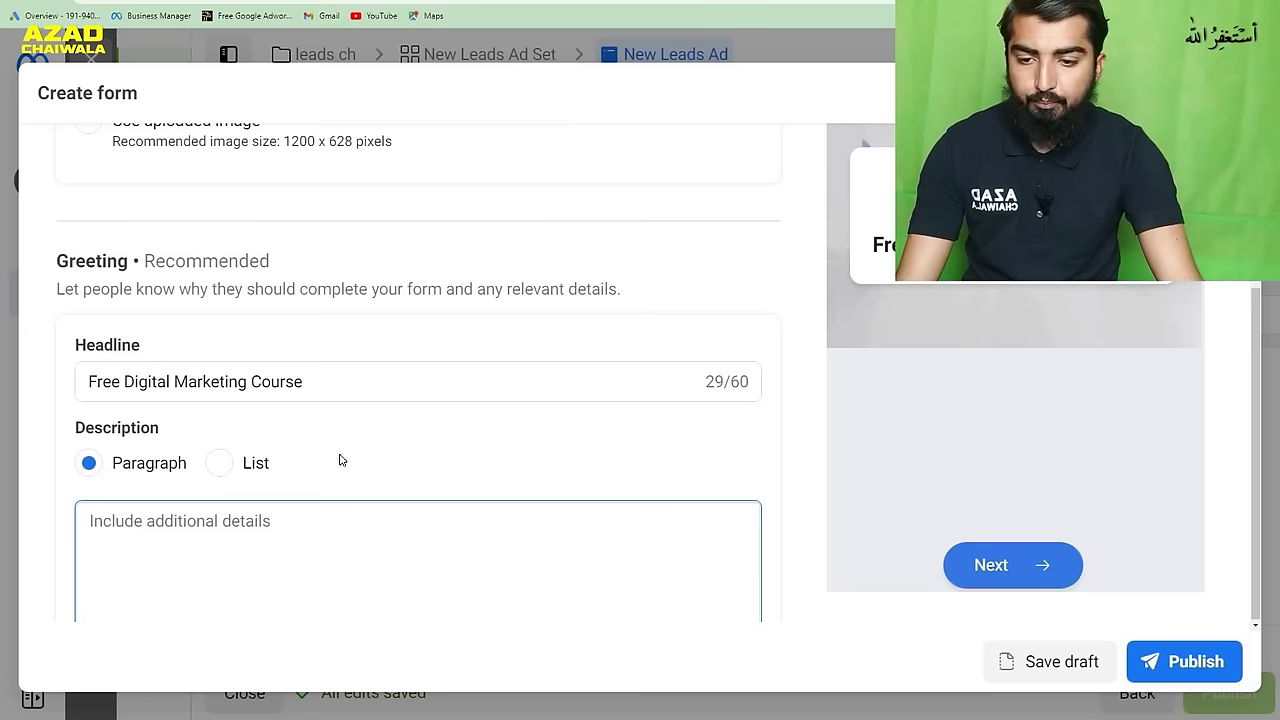
pyautogui.write("Don't waste your time and your parent's hard earned money on useless, outdated, theory based degrees. We provide practical Classroom Based Training of IT Skills in as little as 3 weeks to a few months")
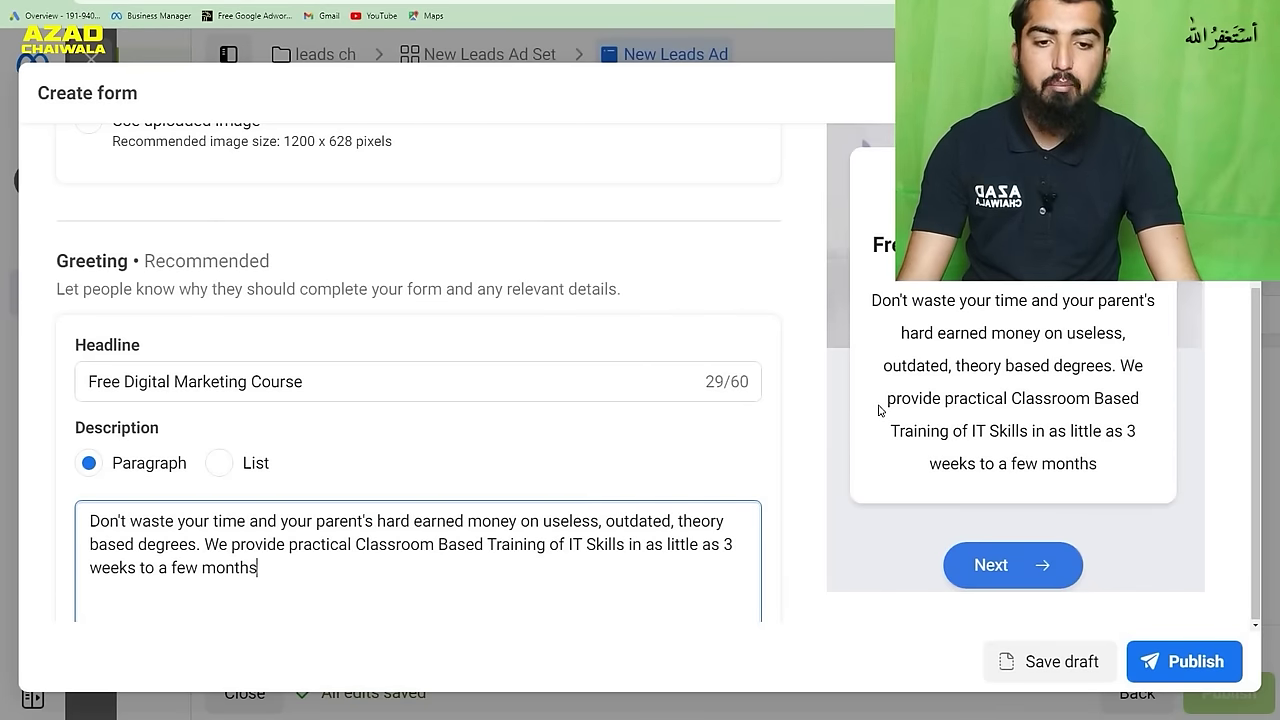
pyautogui.scroll(-3, 766, 403)
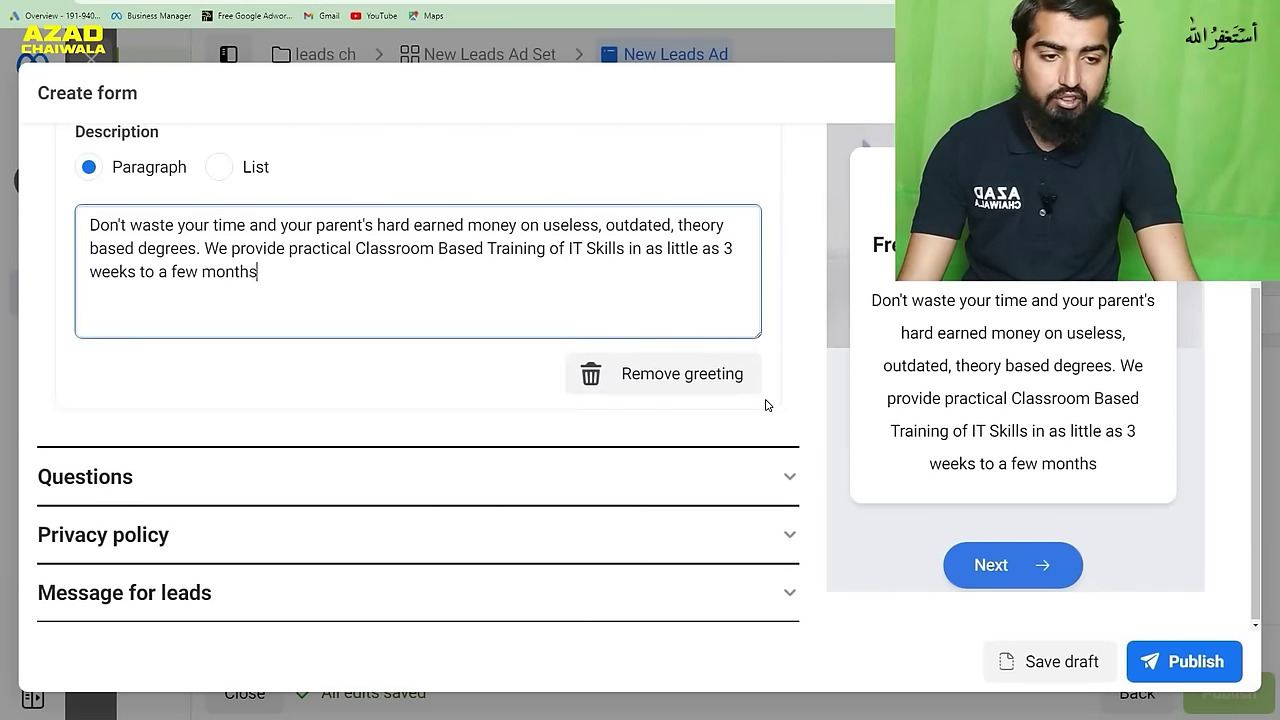
pyautogui.scroll(3, 766, 403)
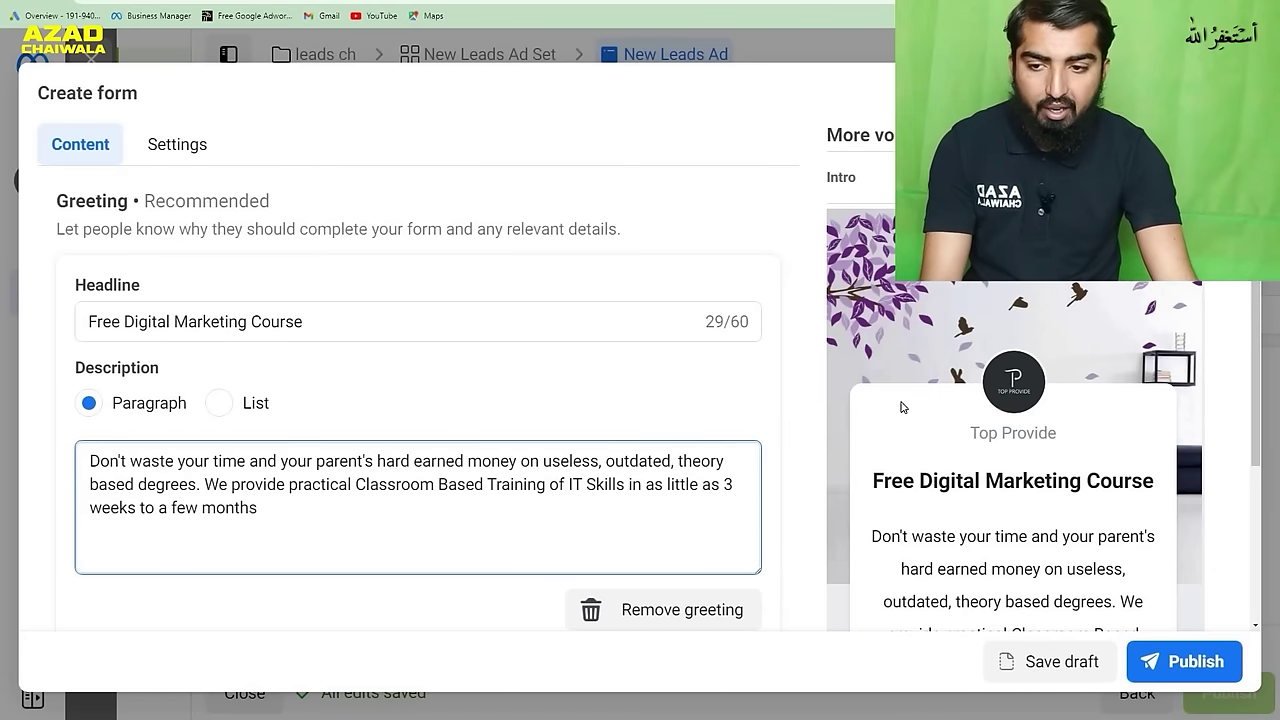
pyautogui.scroll(-3, 890, 432)
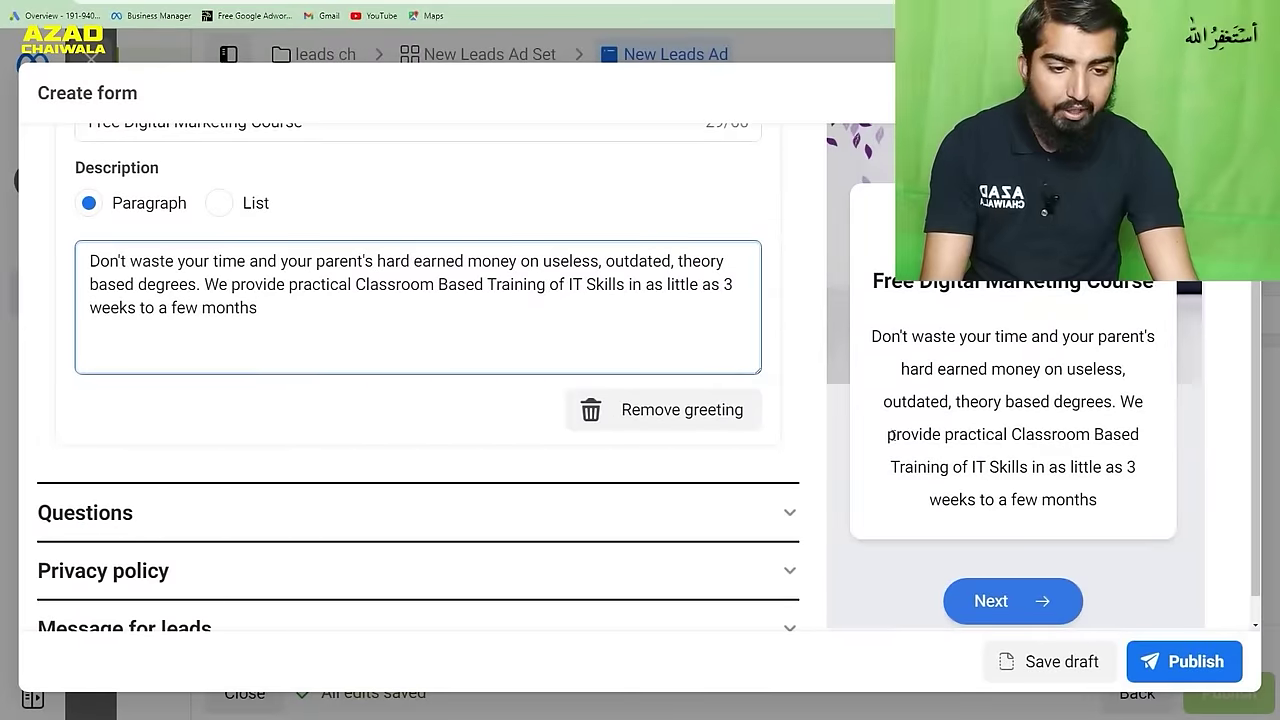
# - Add the short-answer question 'What is Your Previous Experience.' and collapse the Questions section
pyautogui.click(782, 514)
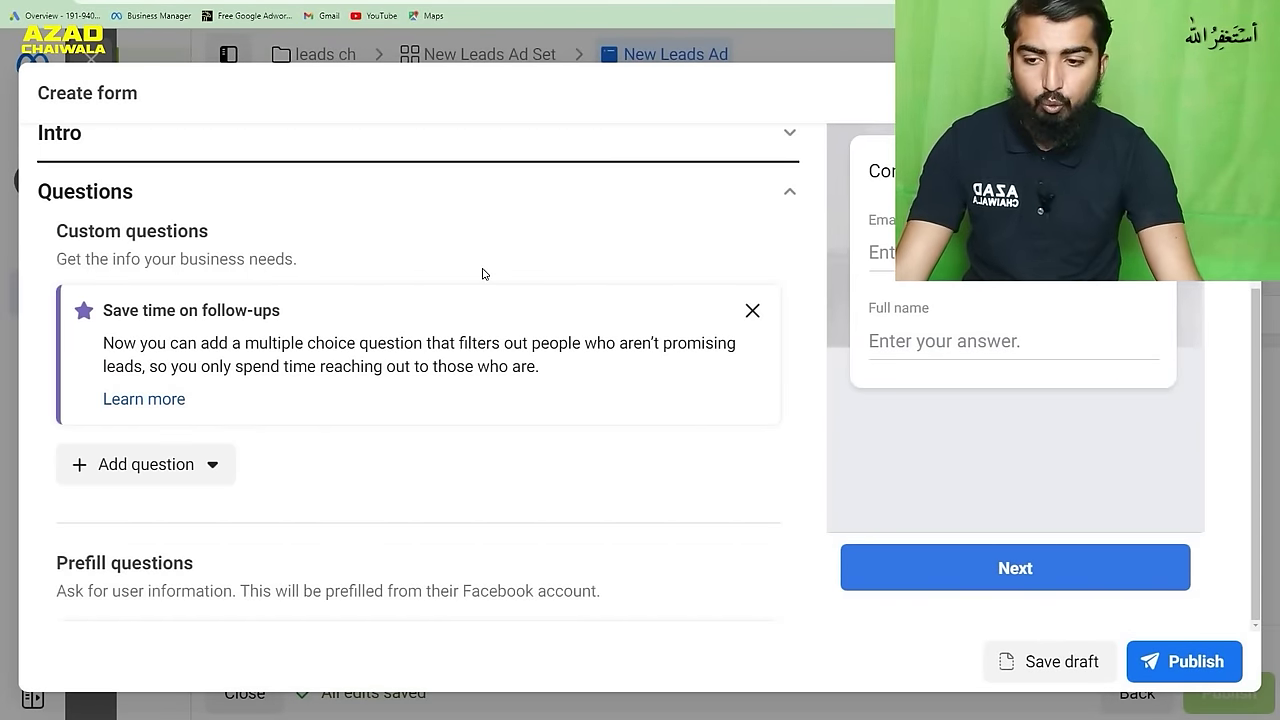
pyautogui.scroll(-1, 522, 402)
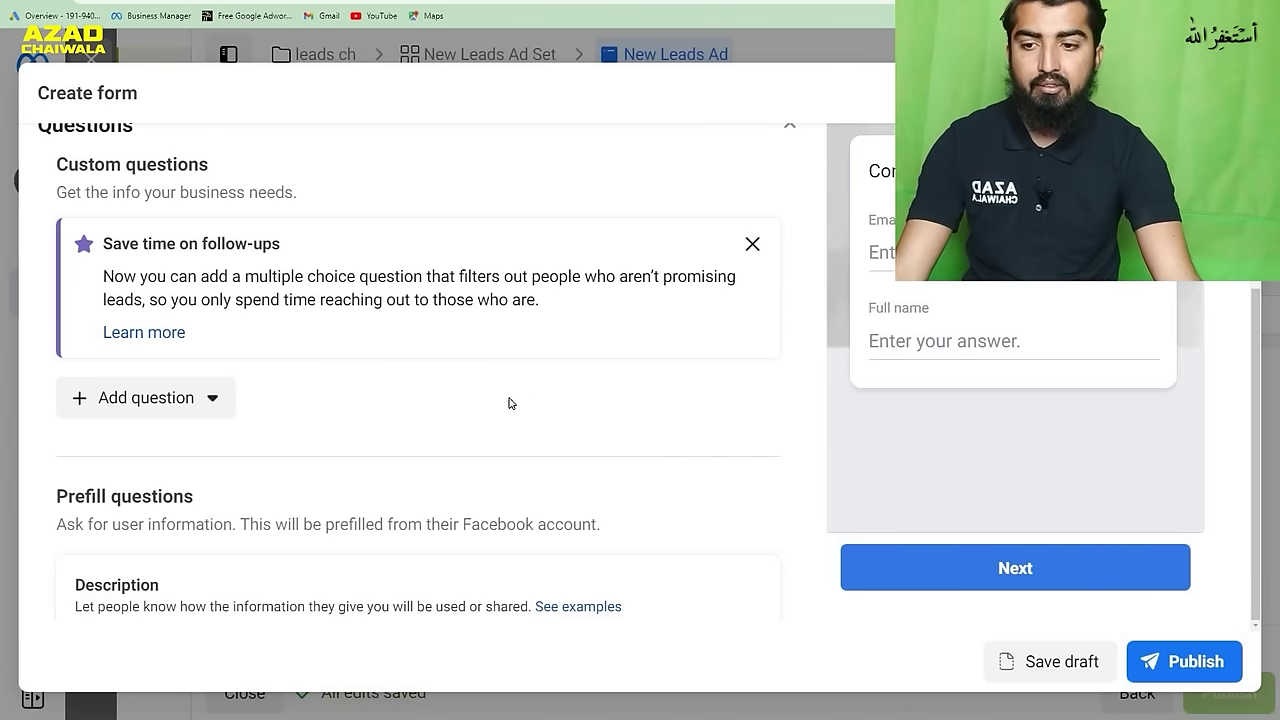
pyautogui.click(193, 402)
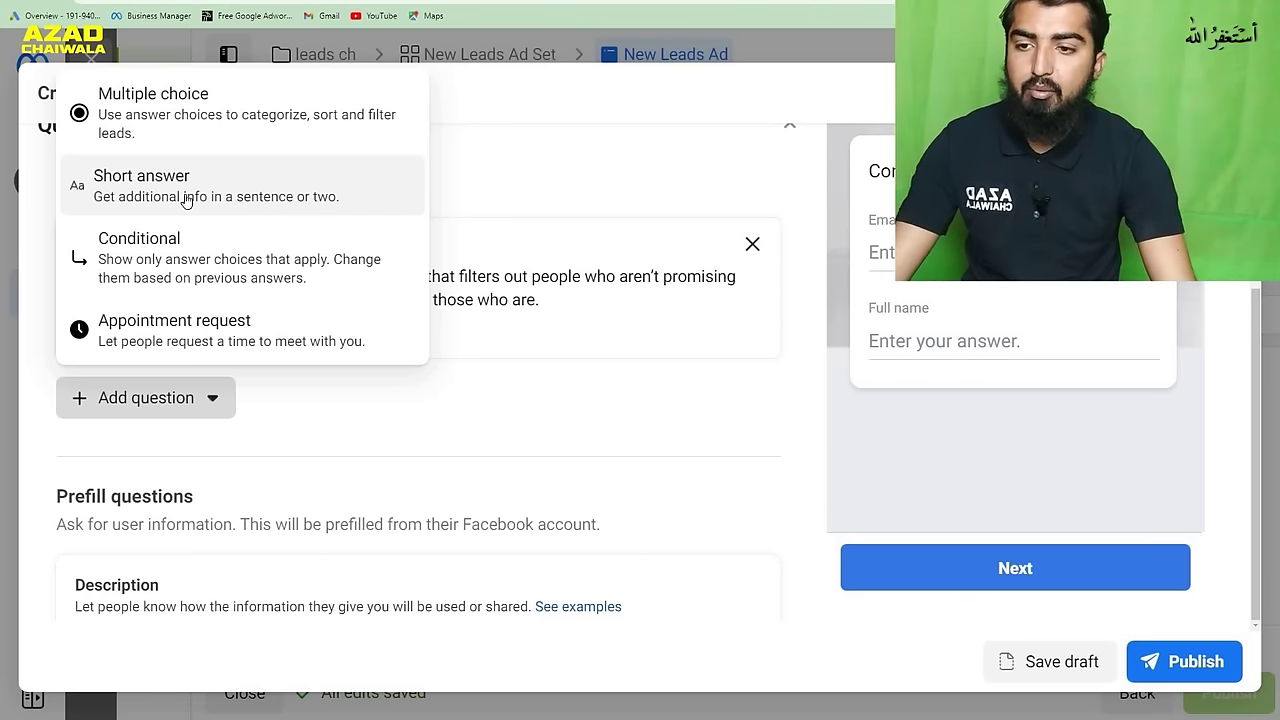
pyautogui.click(162, 198)
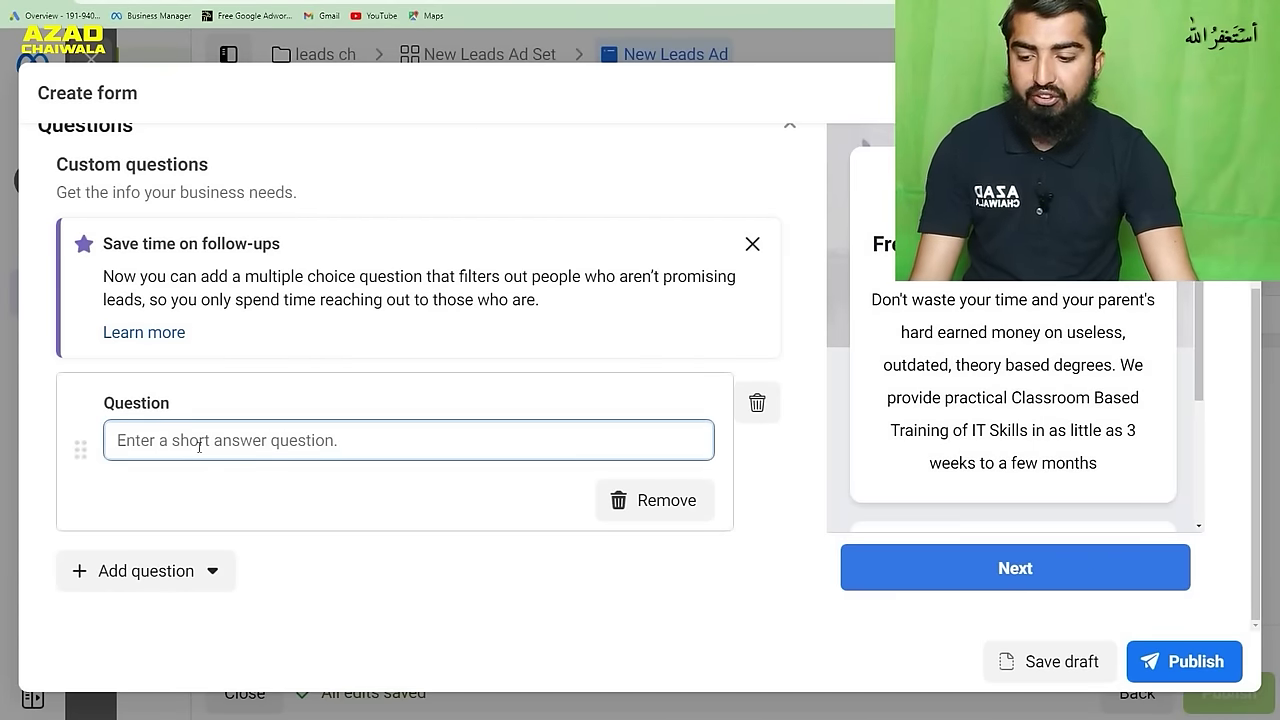
pyautogui.write('W')
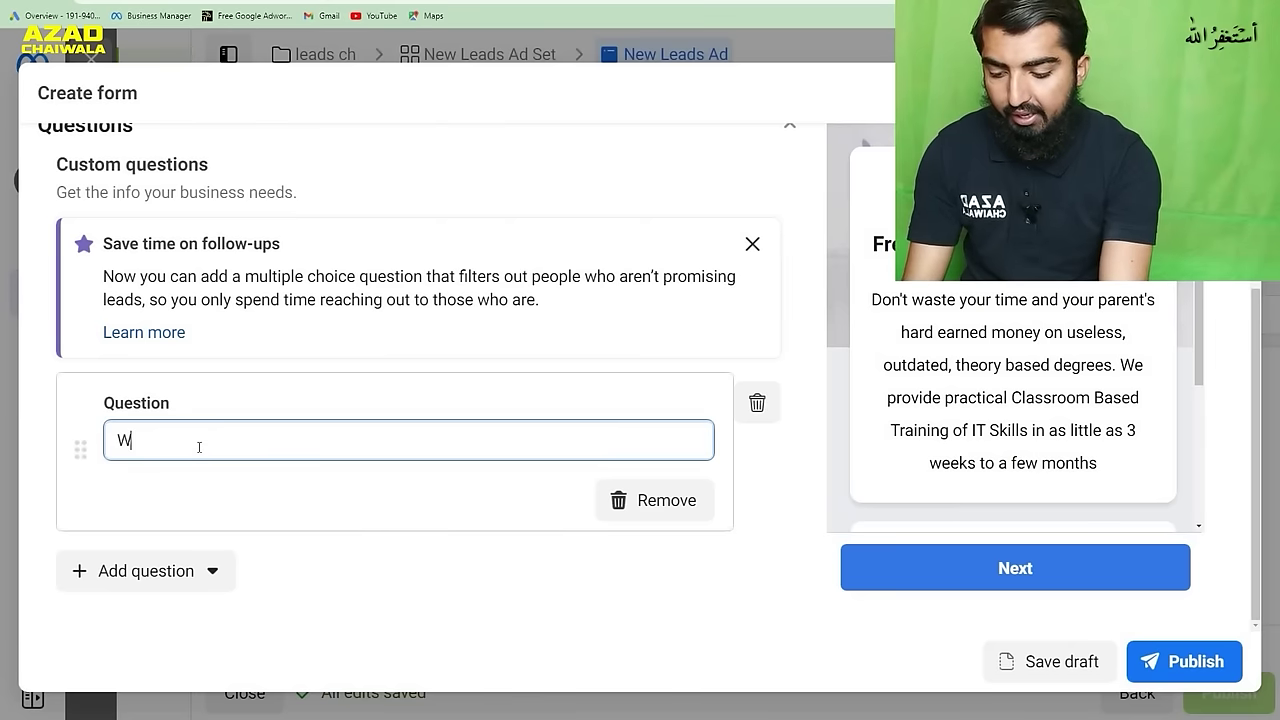
pyautogui.write('hat is ')
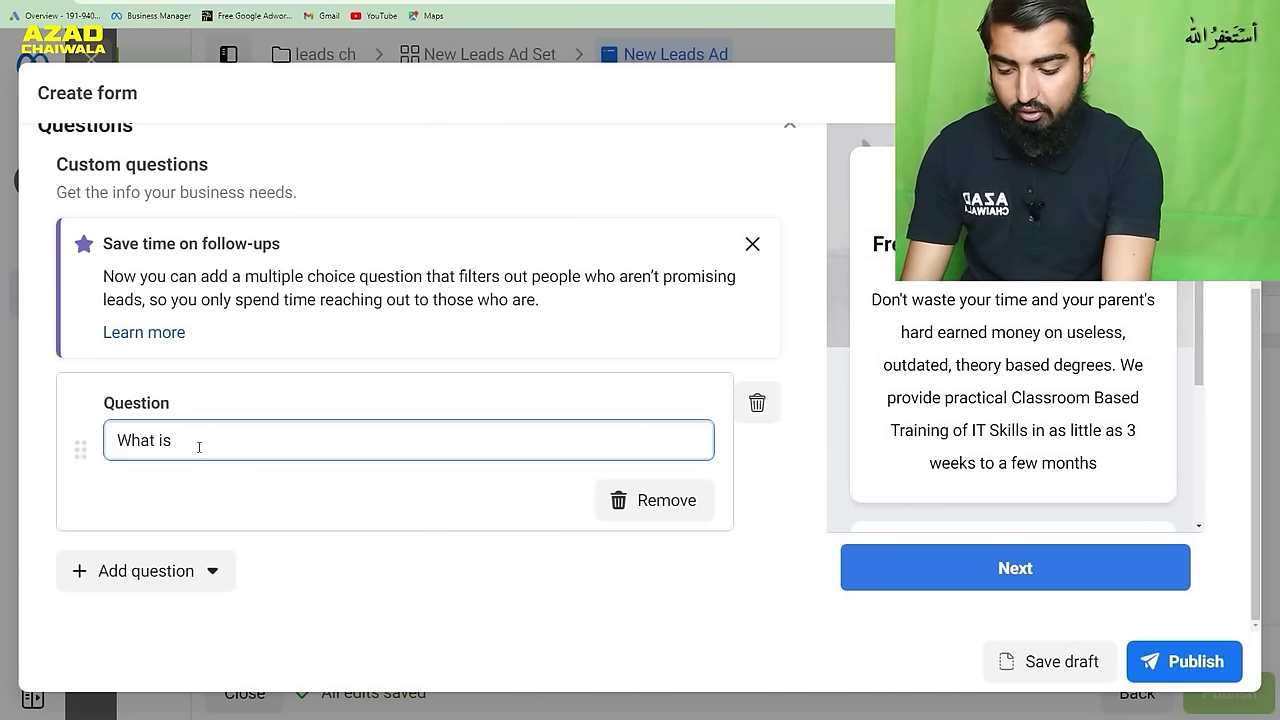
pyautogui.write('Your Pr')
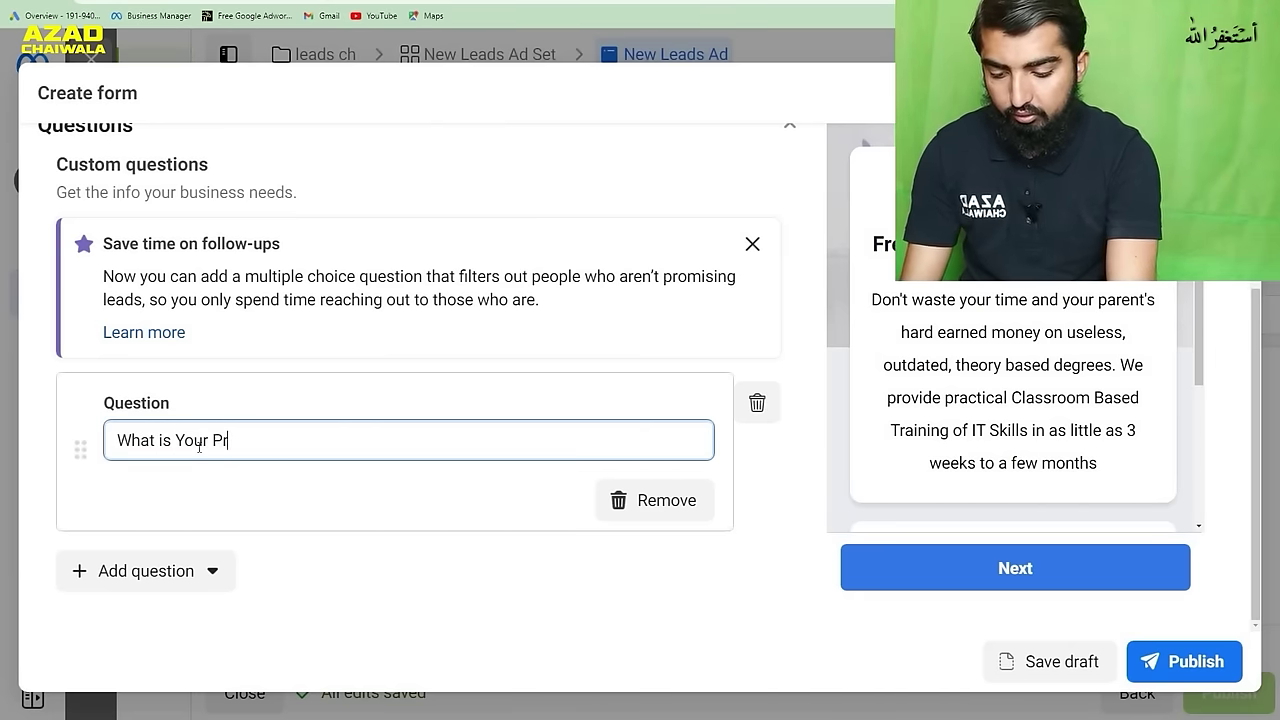
pyautogui.write('evious Experie')
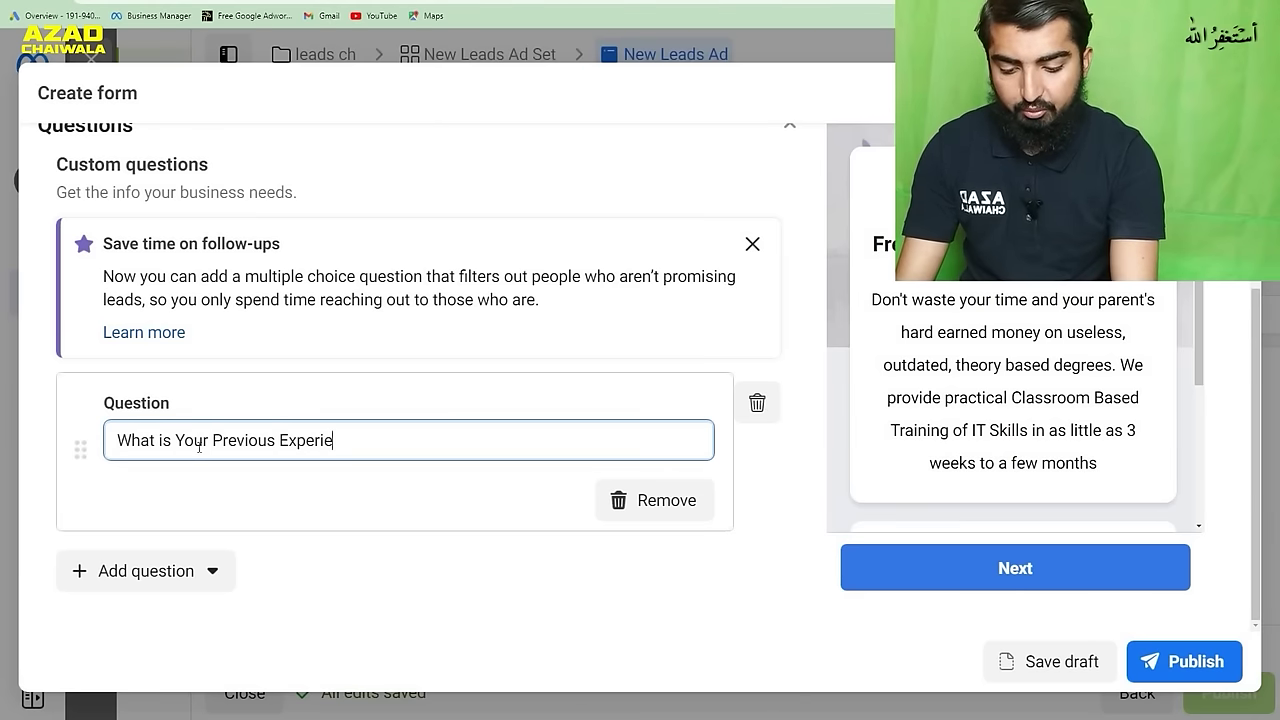
pyautogui.write('nce.')
pyautogui.click(421, 570)
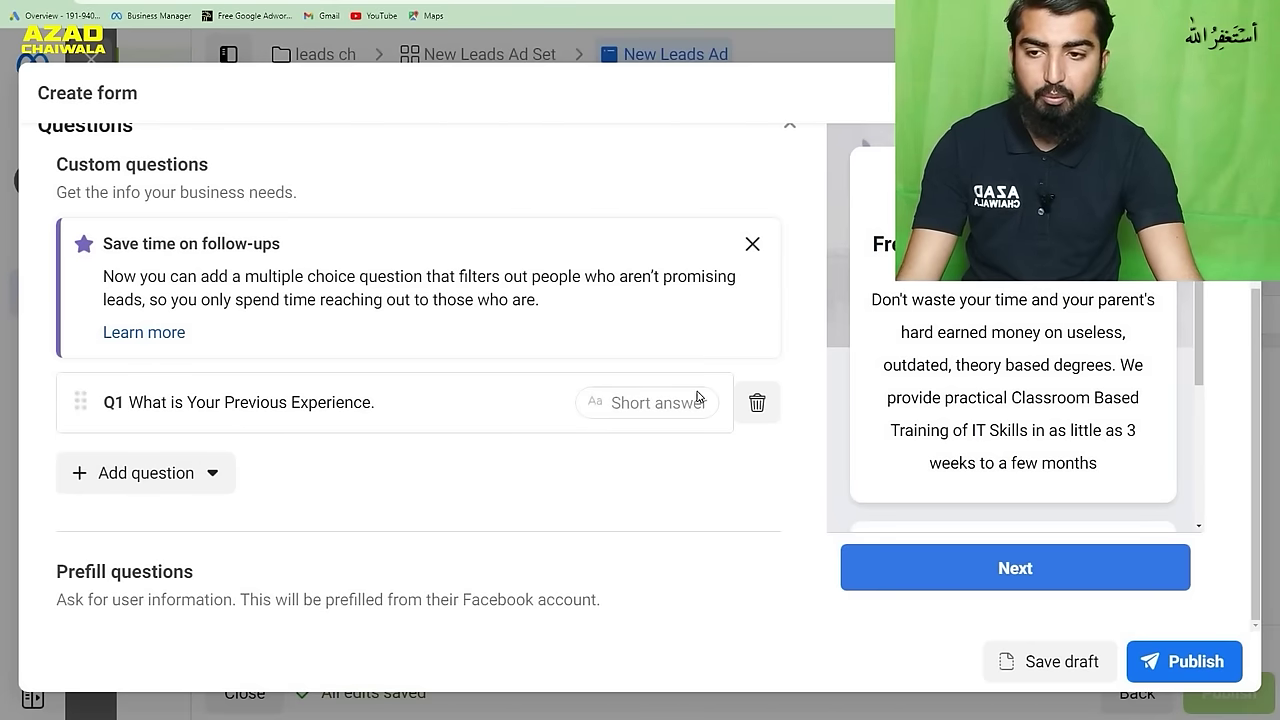
pyautogui.scroll(1, 520, 330)
pyautogui.click(790, 192)
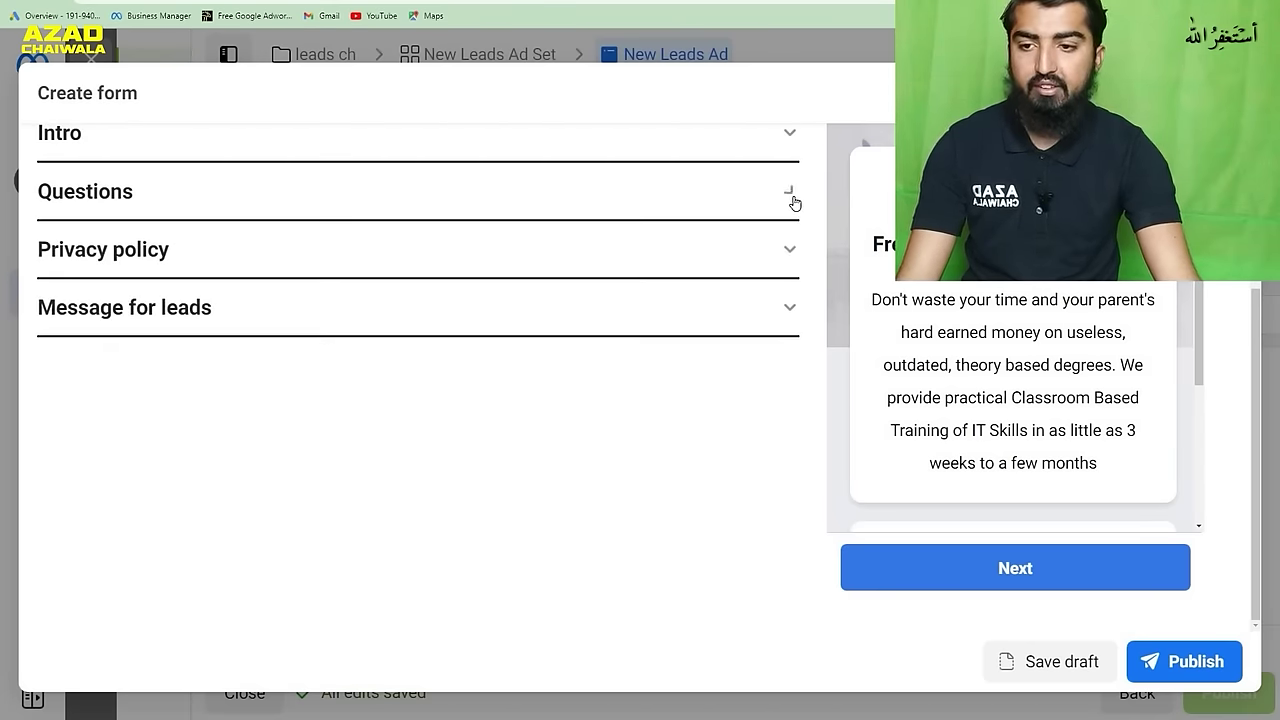
pyautogui.click(660, 268)
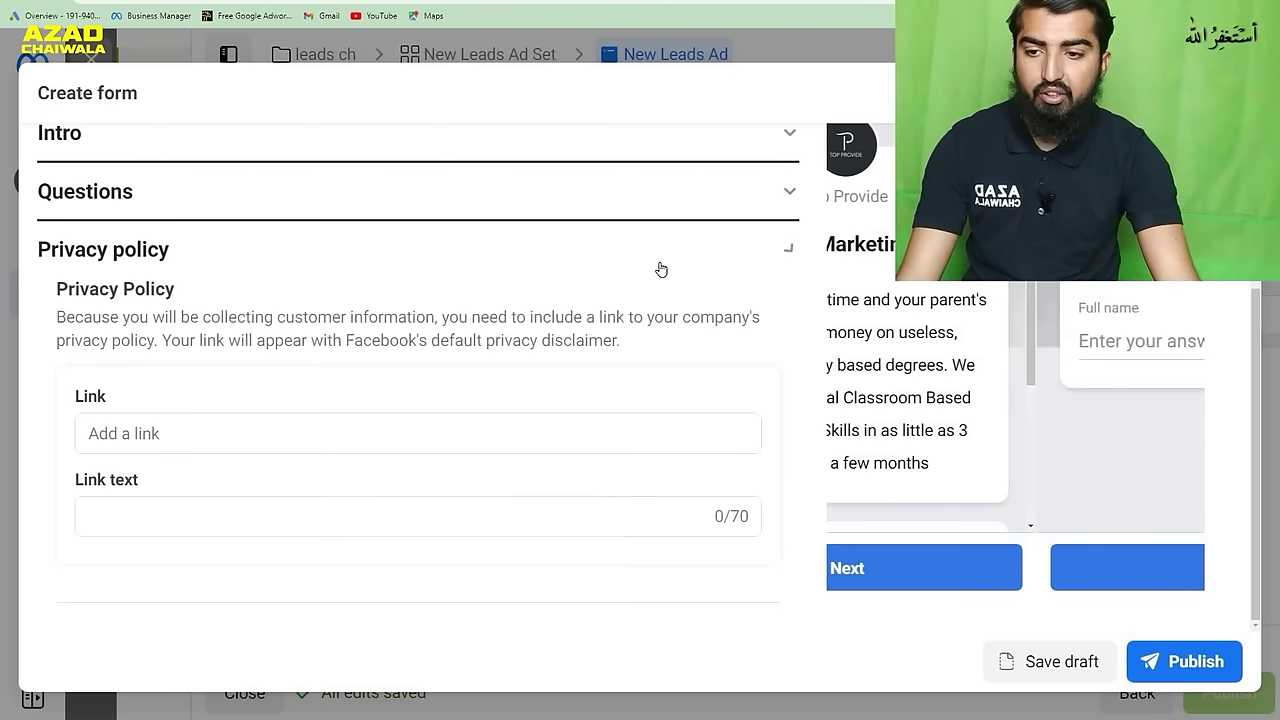
pyautogui.click(243, 433)
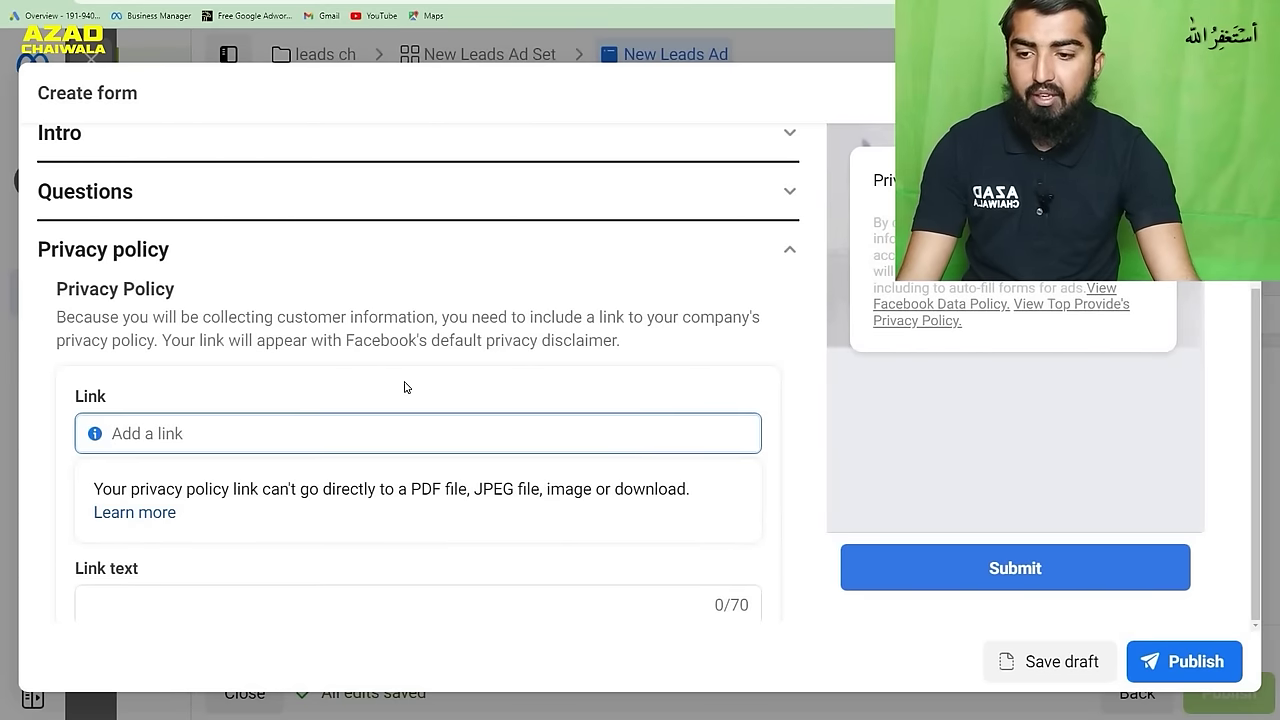
pyautogui.scroll(-2, 403, 386)
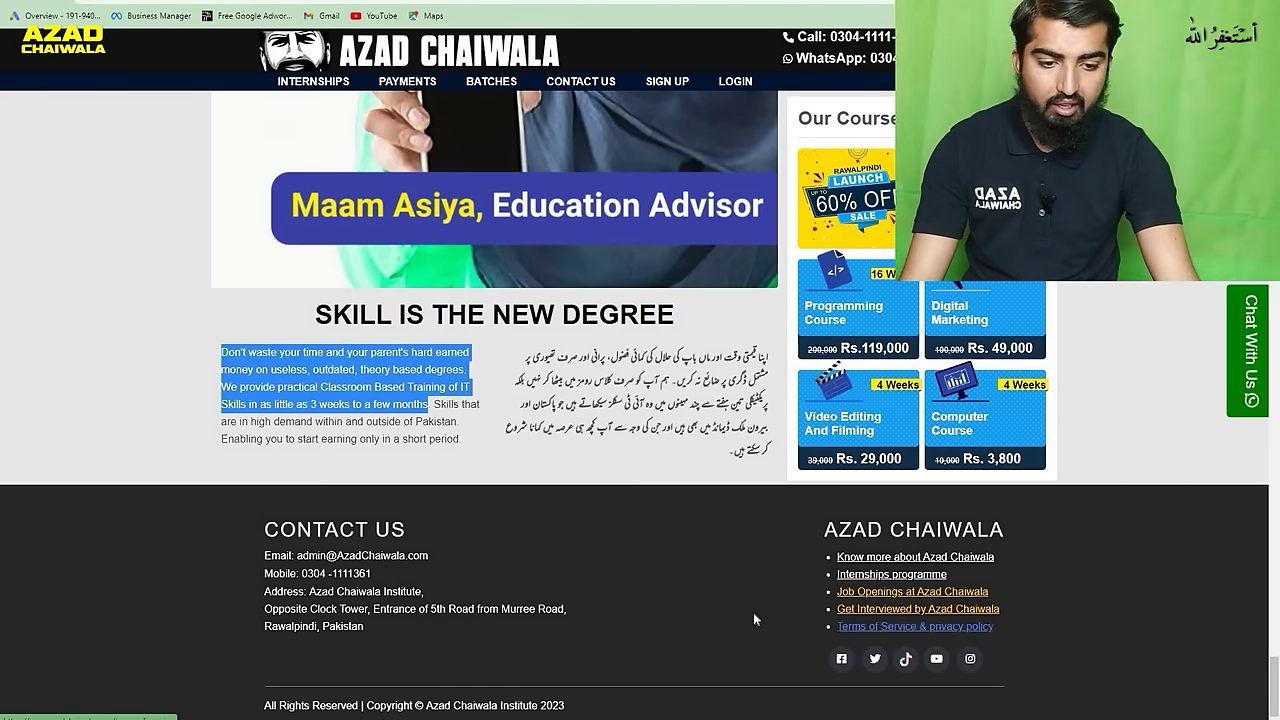
pyautogui.click(951, 626)
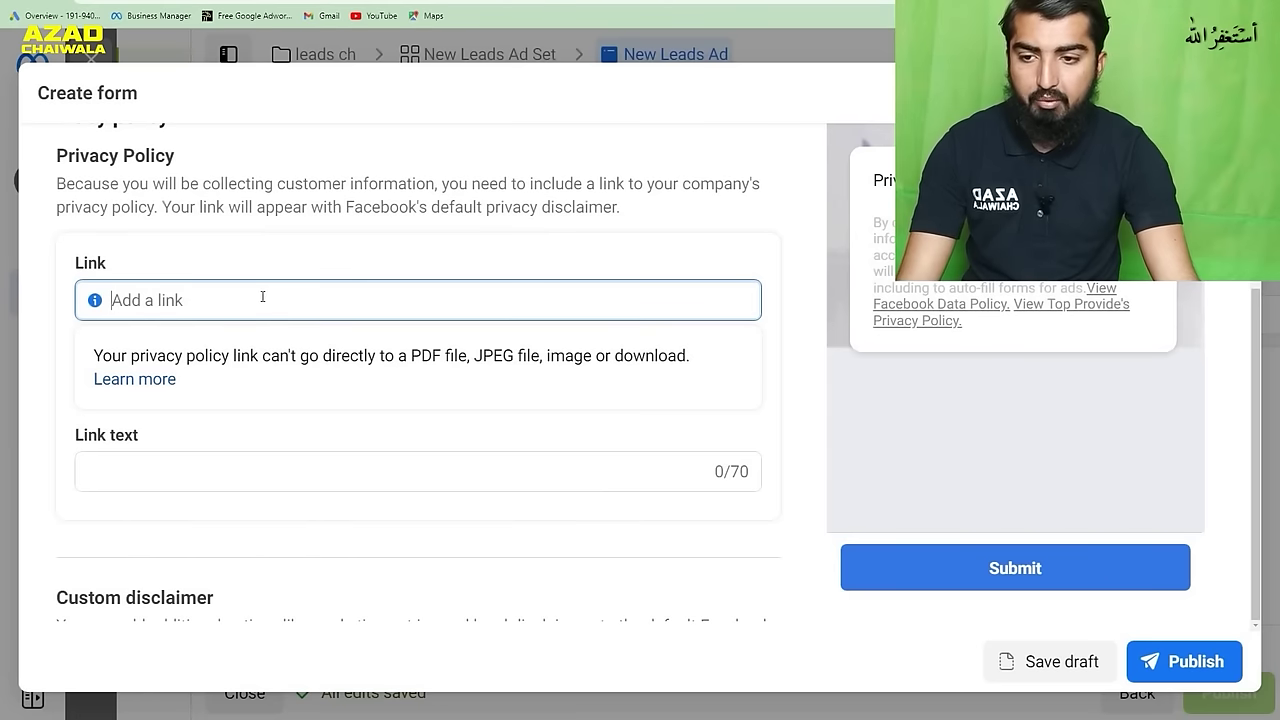
pyautogui.write('https://www.azadchaiwala.com/terms-of-service')
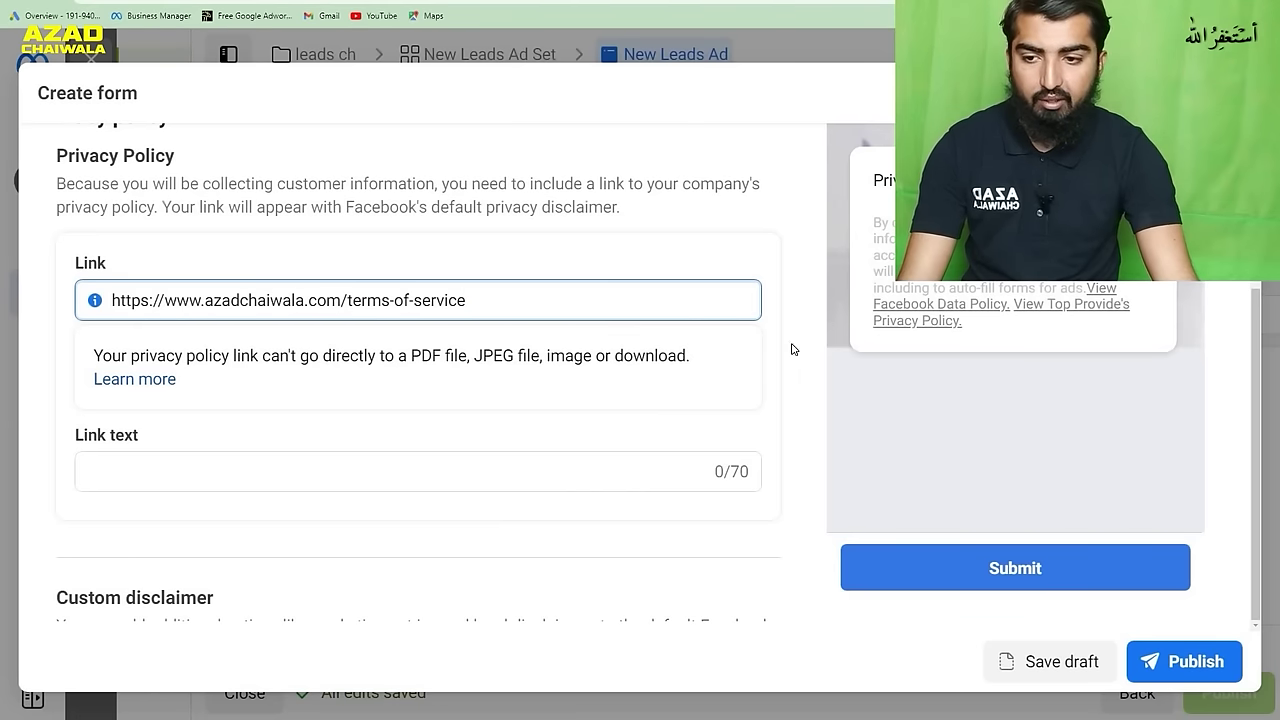
pyautogui.click(797, 346)
# - Give the privacy policy link the text 'Policies' and collapse the section
pyautogui.click(690, 391)
pyautogui.click(587, 381)
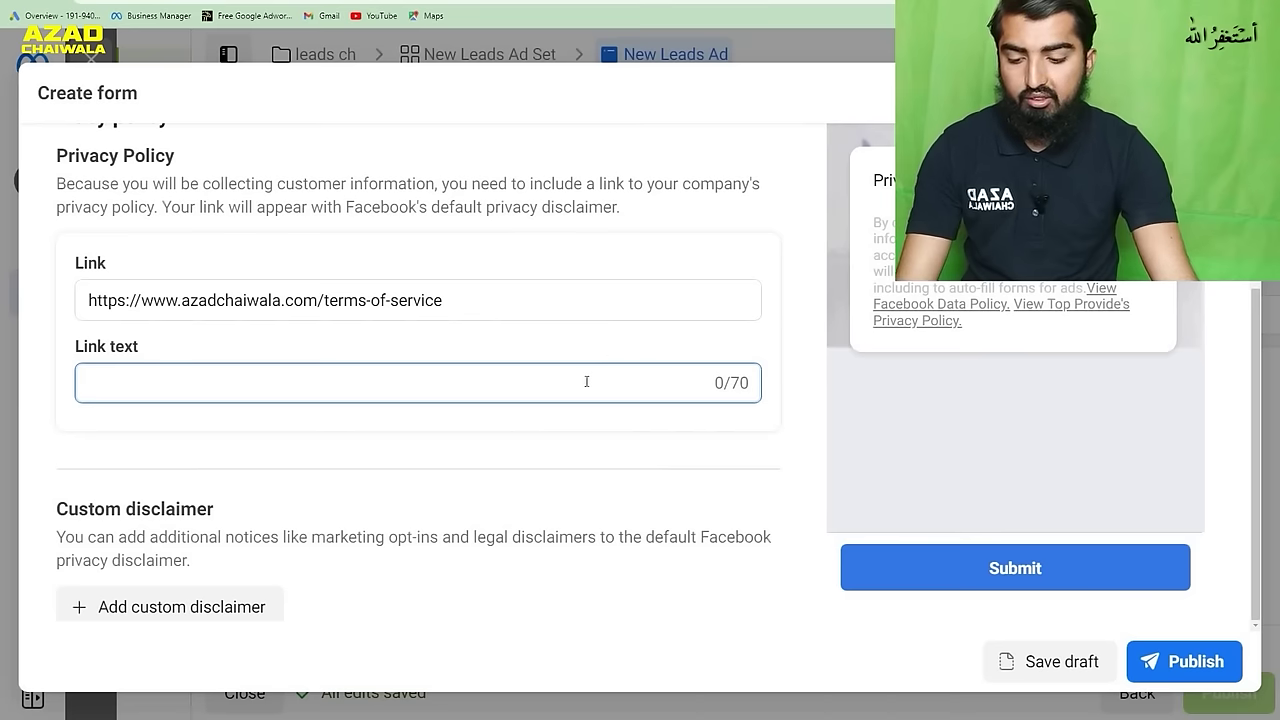
pyautogui.write('Policies')
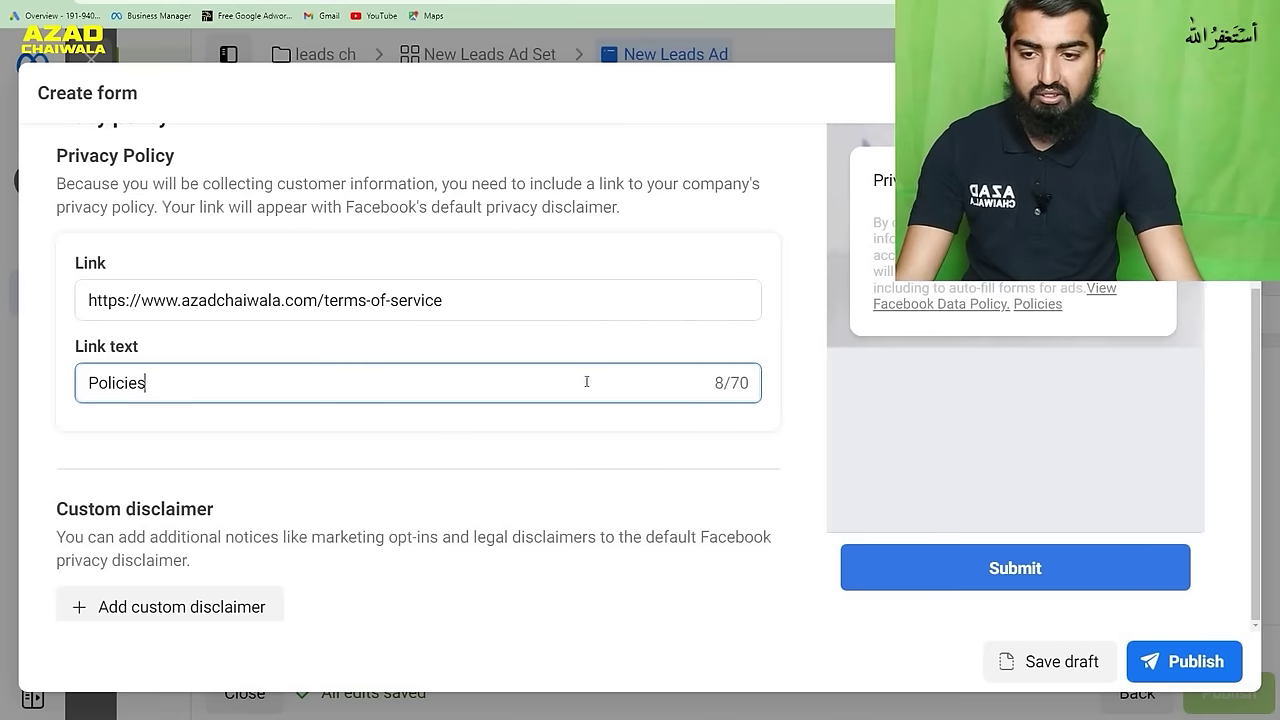
pyautogui.click(795, 423)
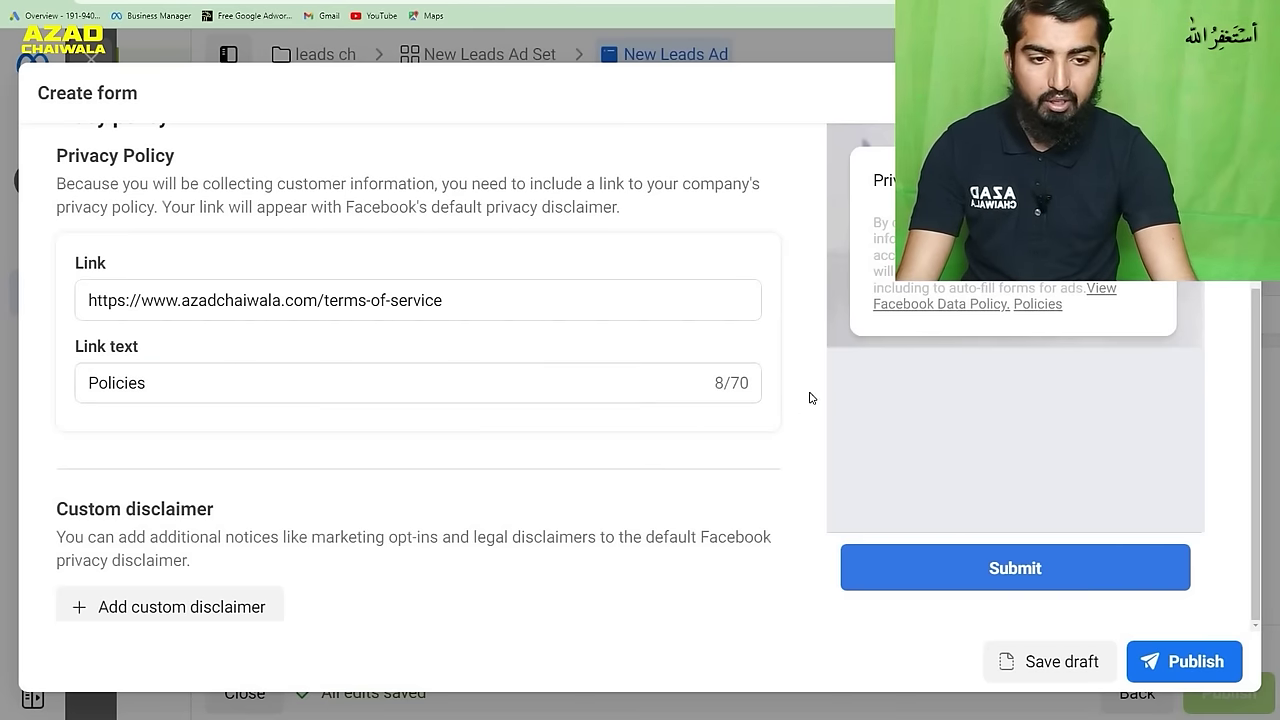
pyautogui.scroll(-1, 786, 360)
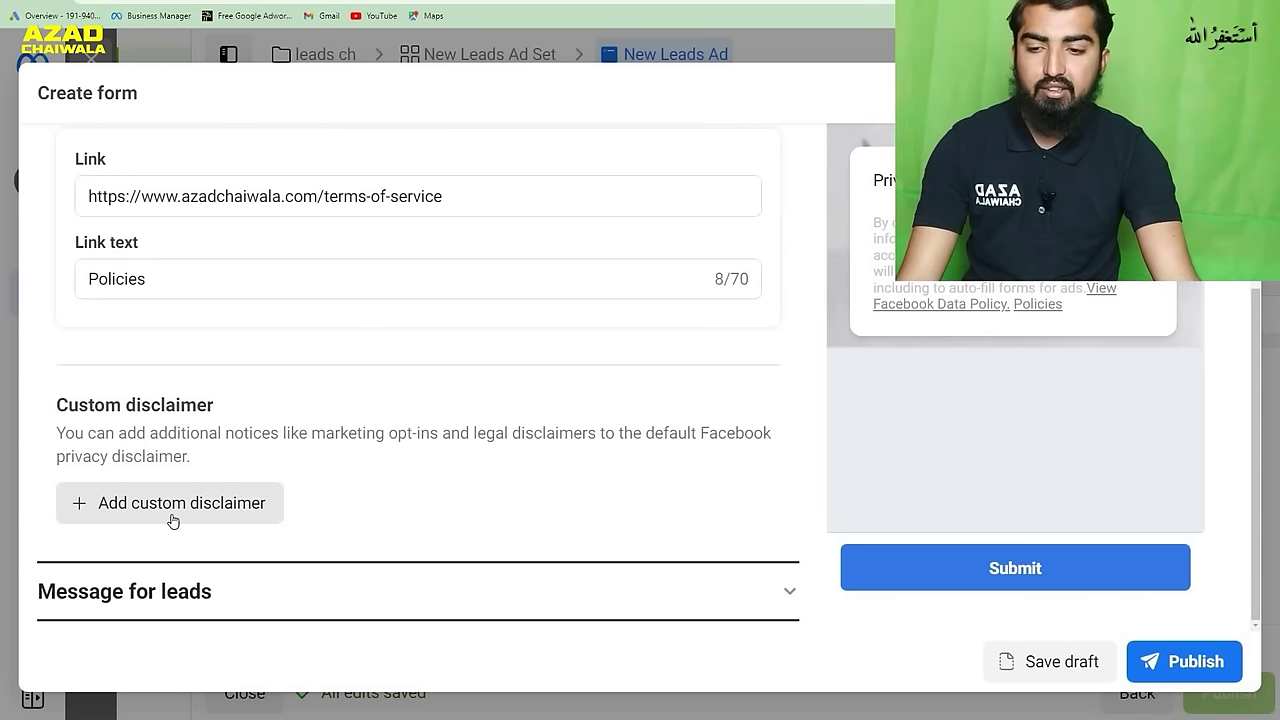
pyautogui.scroll(1, 326, 495)
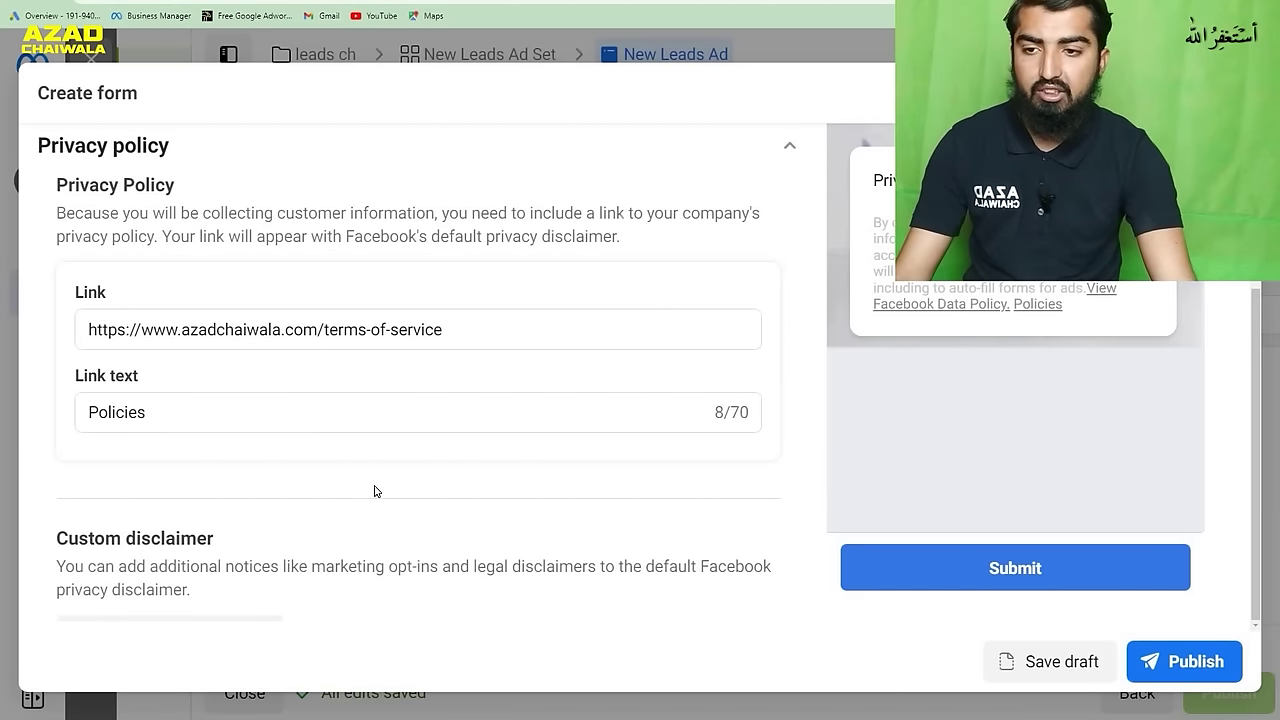
pyautogui.scroll(1, 380, 490)
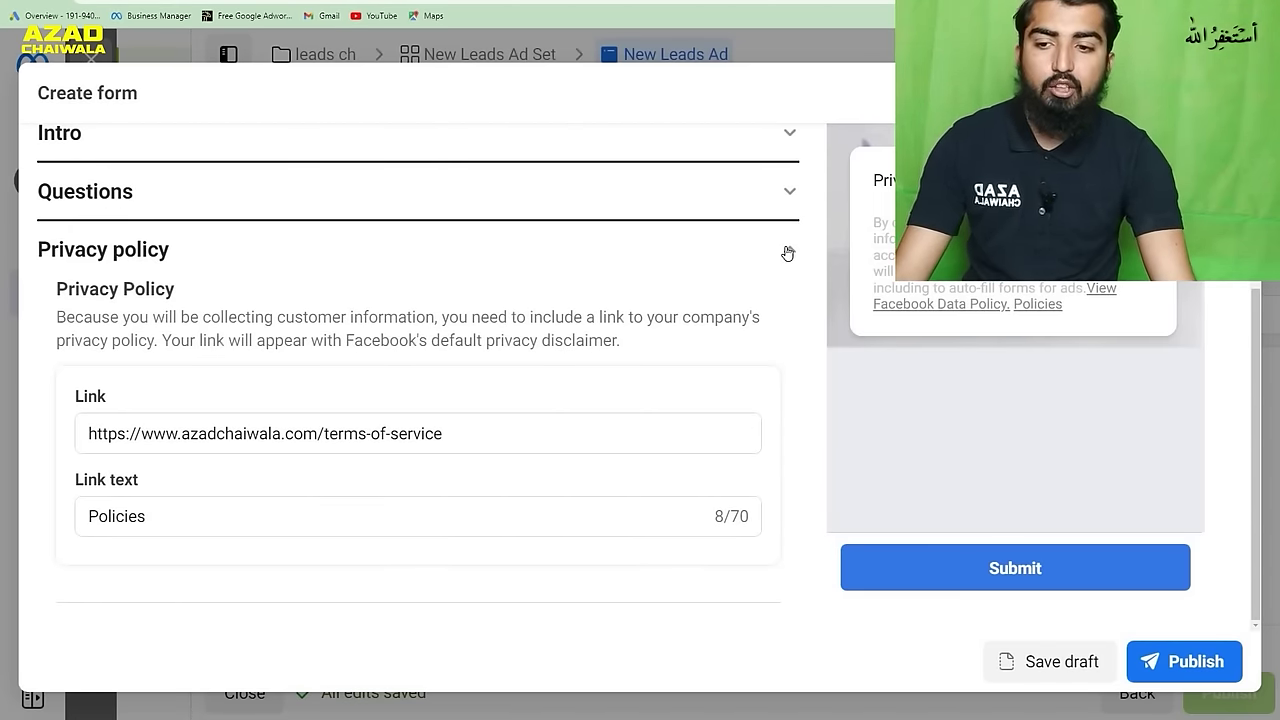
pyautogui.click(788, 251)
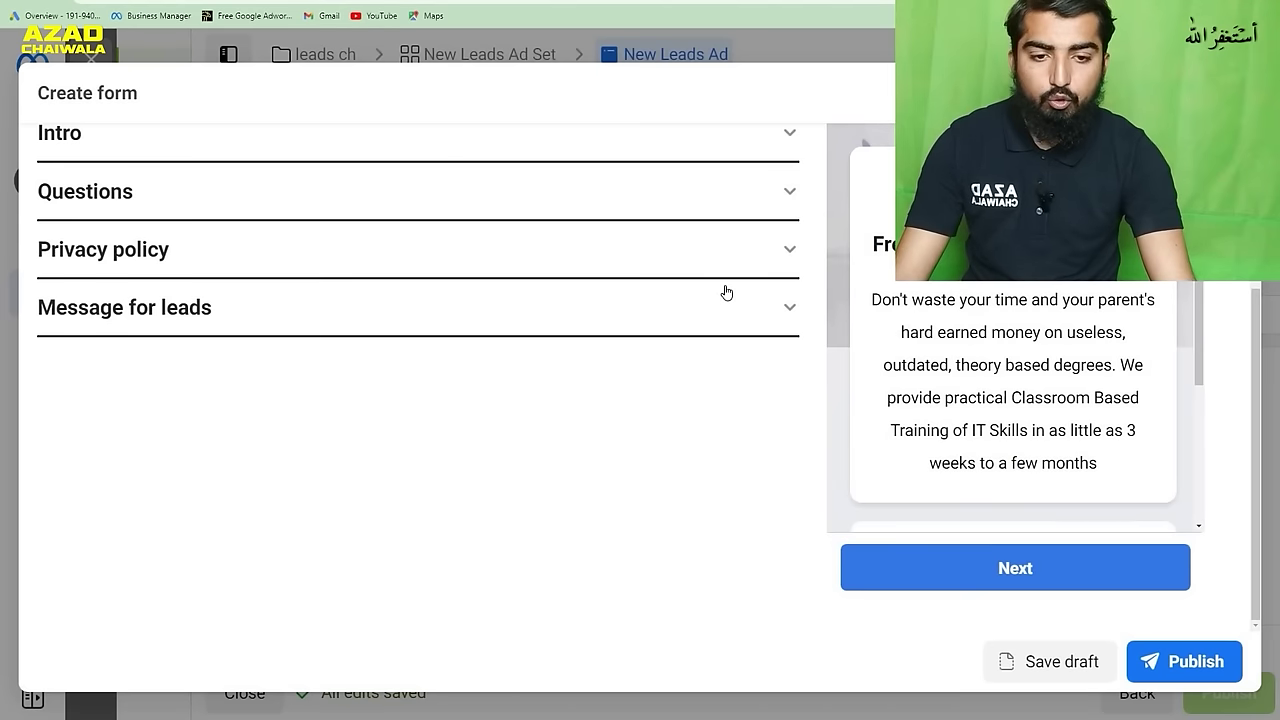
pyautogui.click(789, 310)
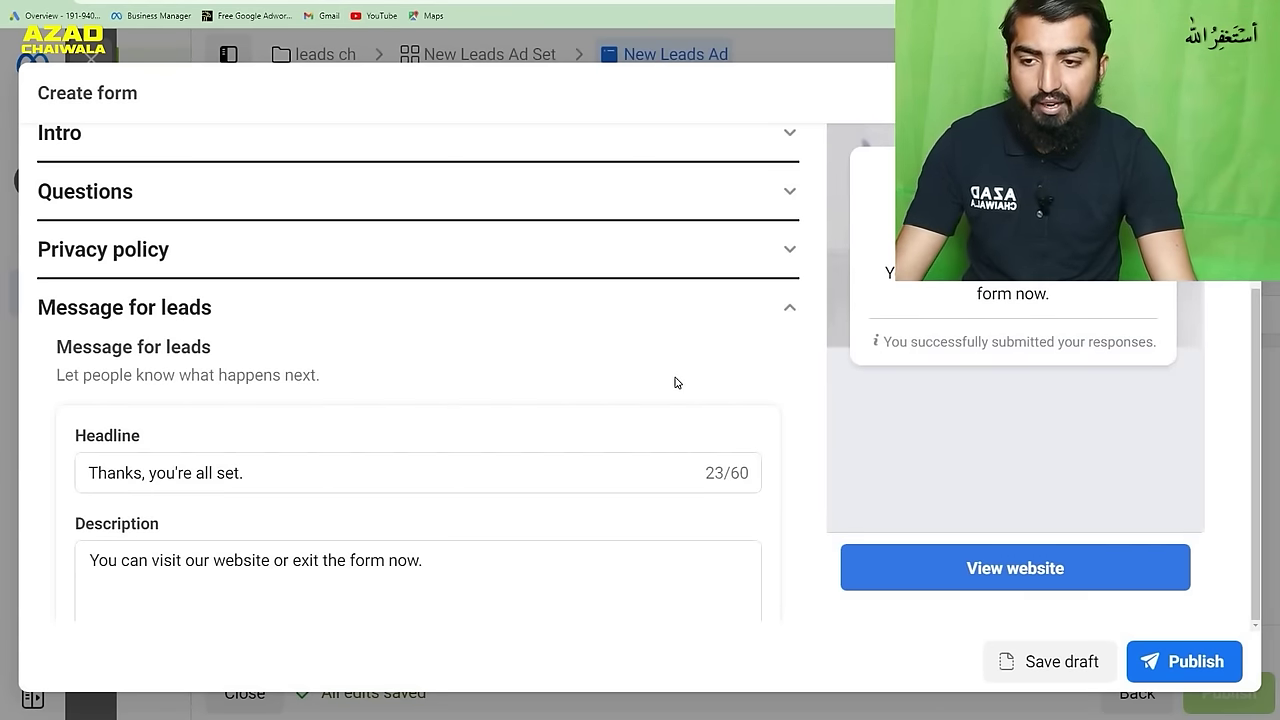
# - Keep View website as the completion message's call-to-action
pyautogui.scroll(-3, 675, 383)
pyautogui.scroll(-2, 675, 383)
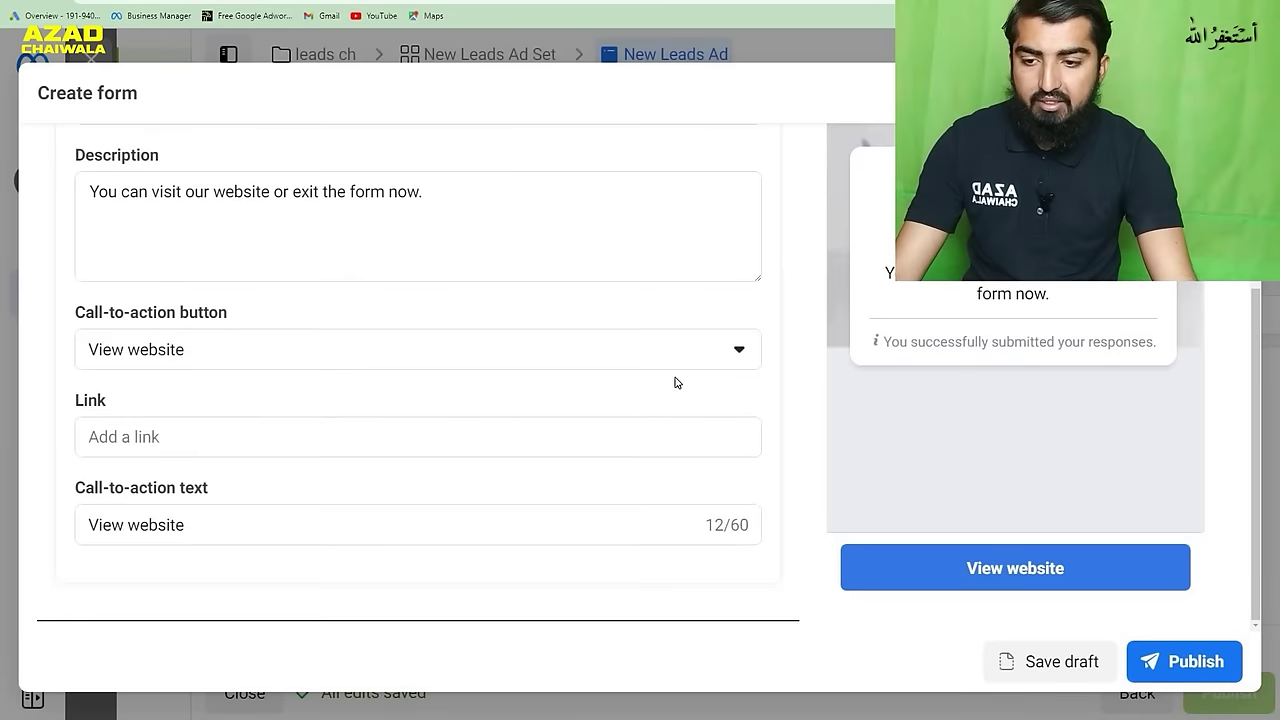
pyautogui.scroll(5, 650, 397)
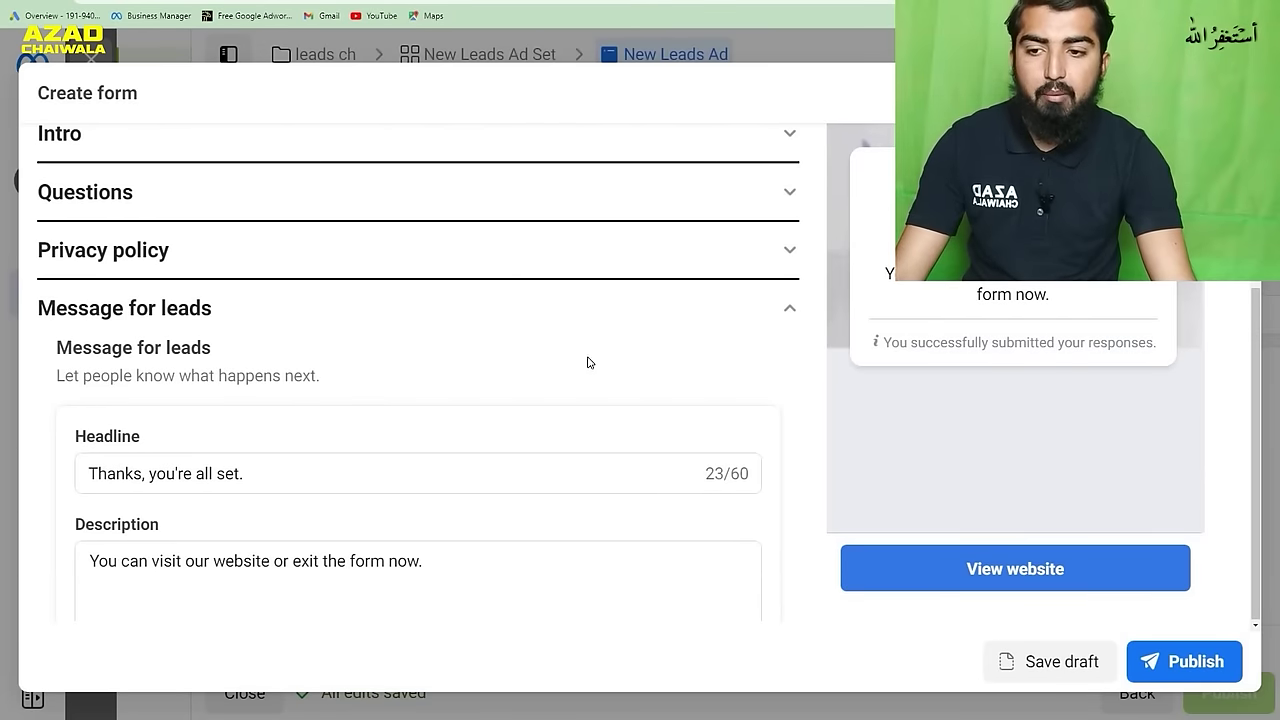
pyautogui.scroll(2, 790, 330)
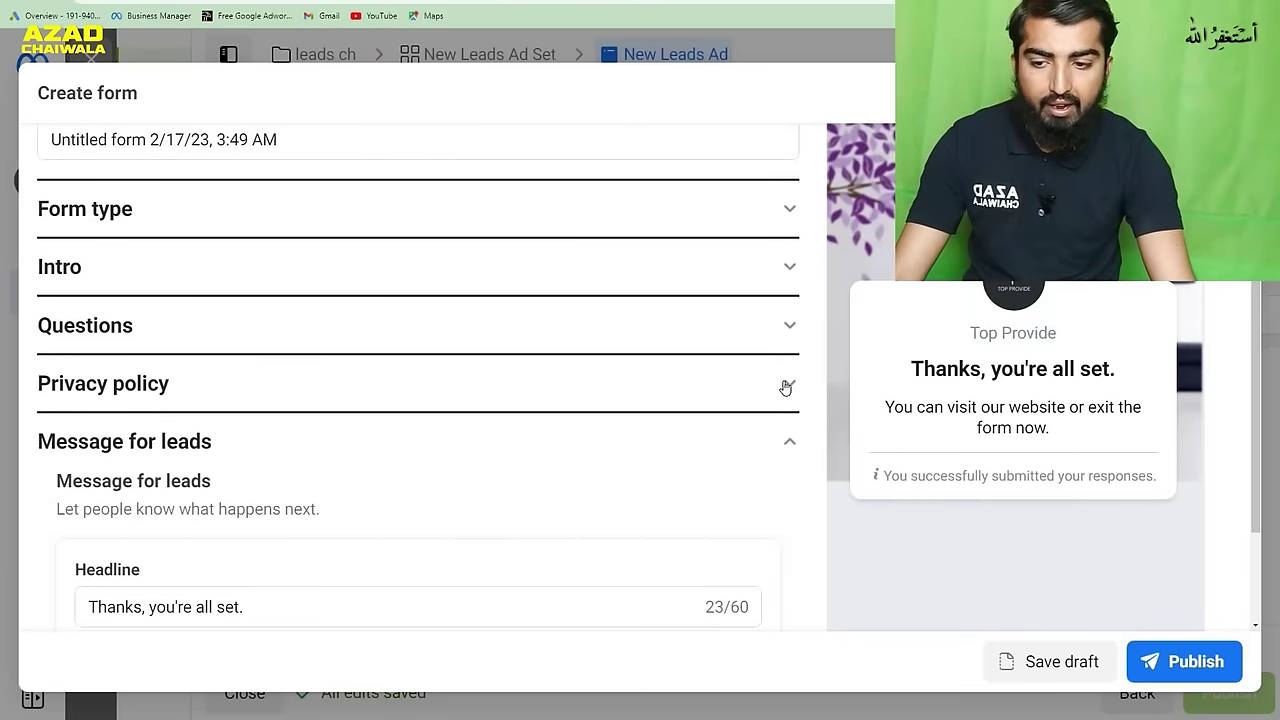
pyautogui.scroll(-5, 714, 457)
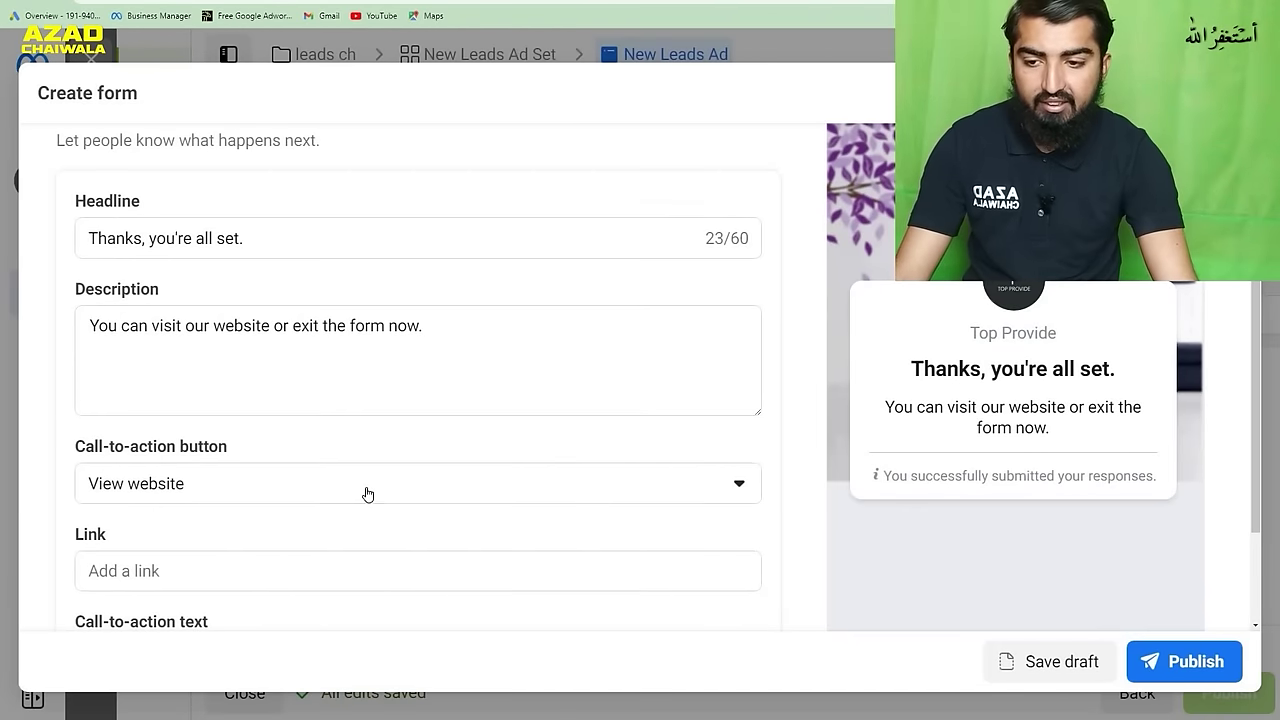
pyautogui.click(364, 490)
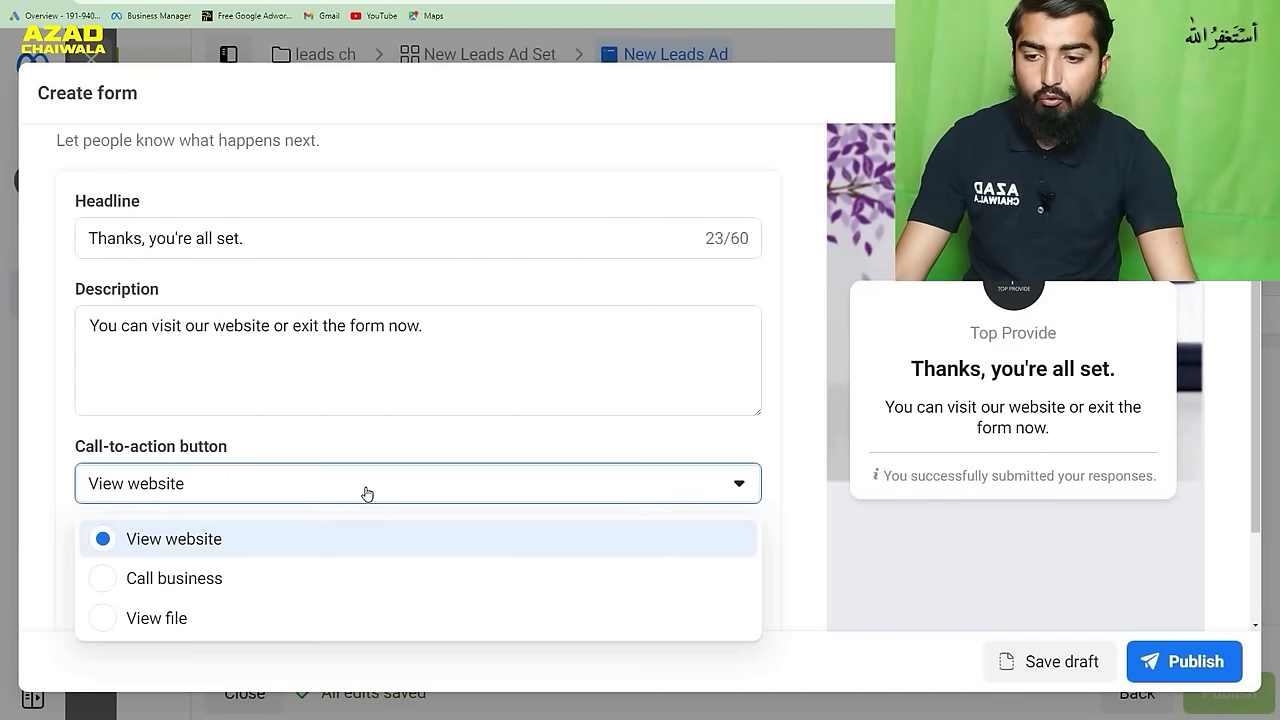
pyautogui.click(178, 546)
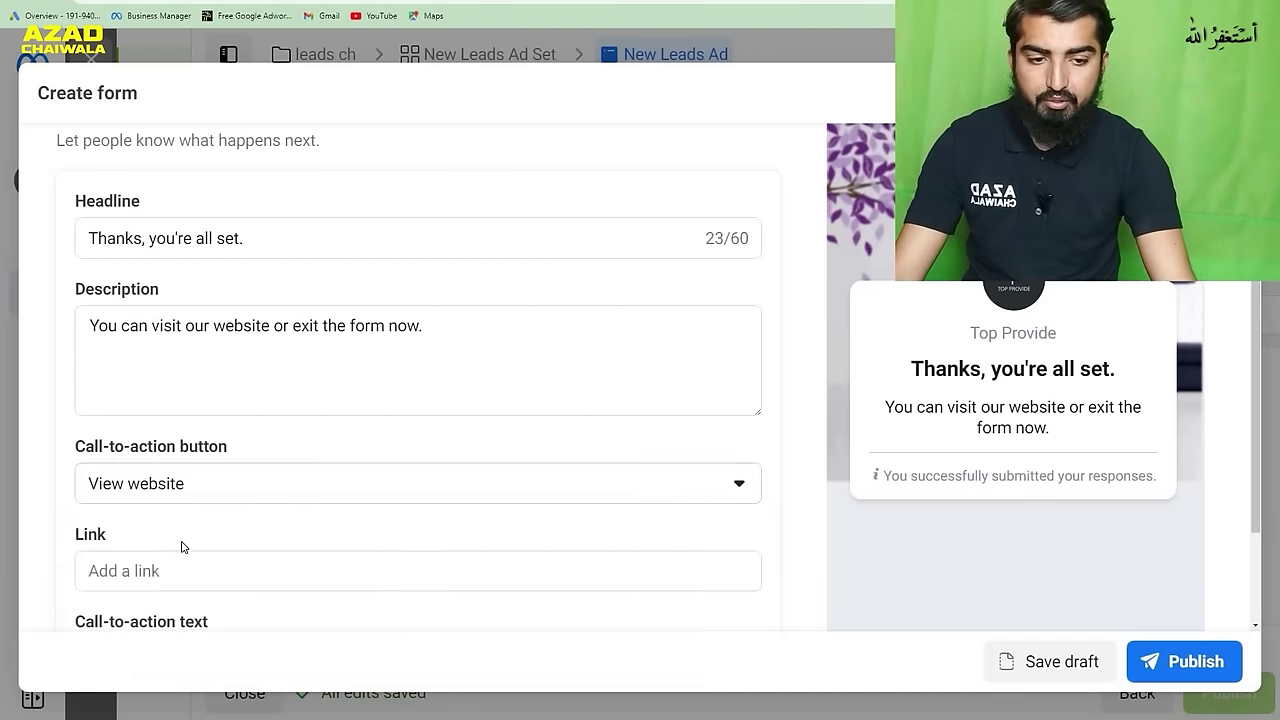
pyautogui.click(354, 571)
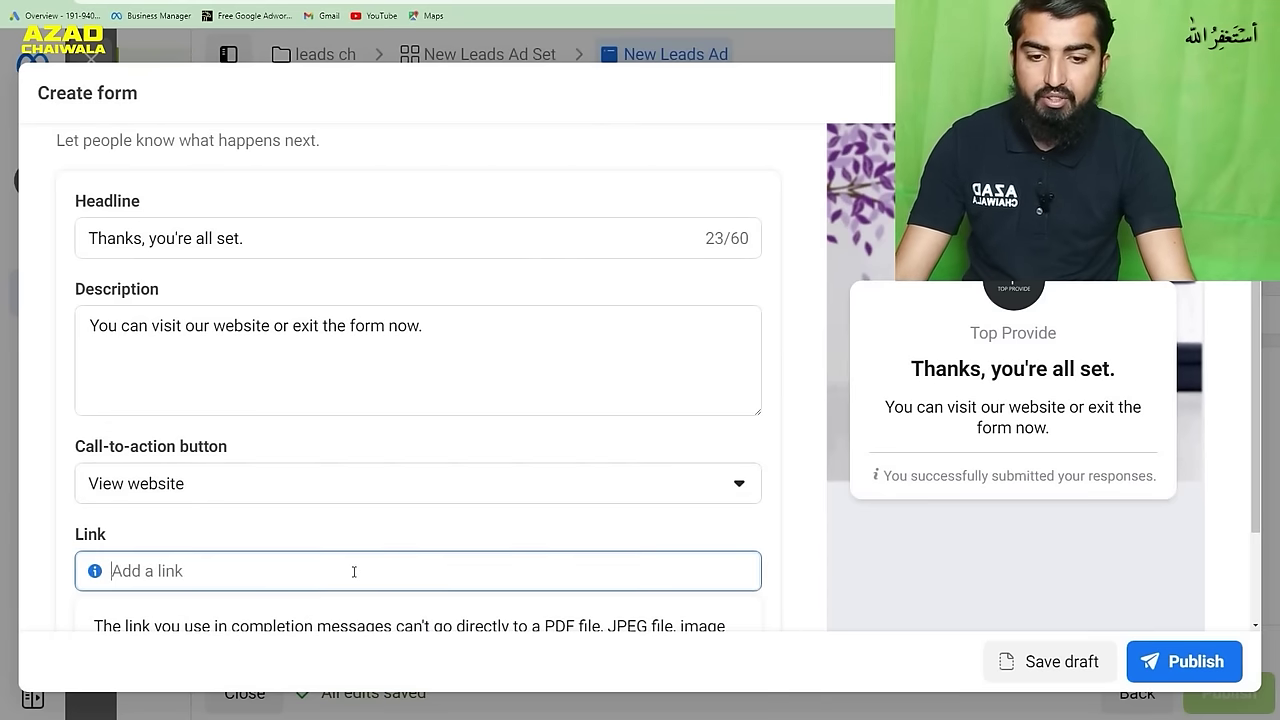
pyautogui.scroll(-1, 657, 512)
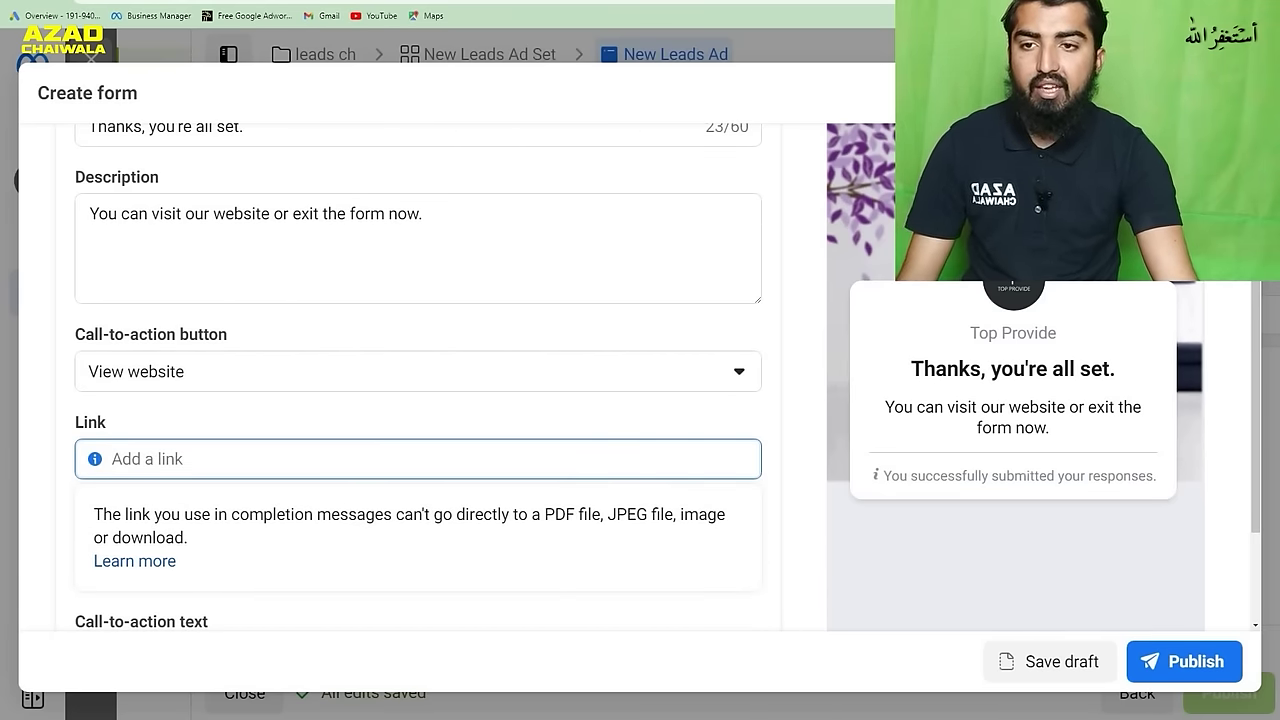
pyautogui.hotkey('ctrl', 'Tab')
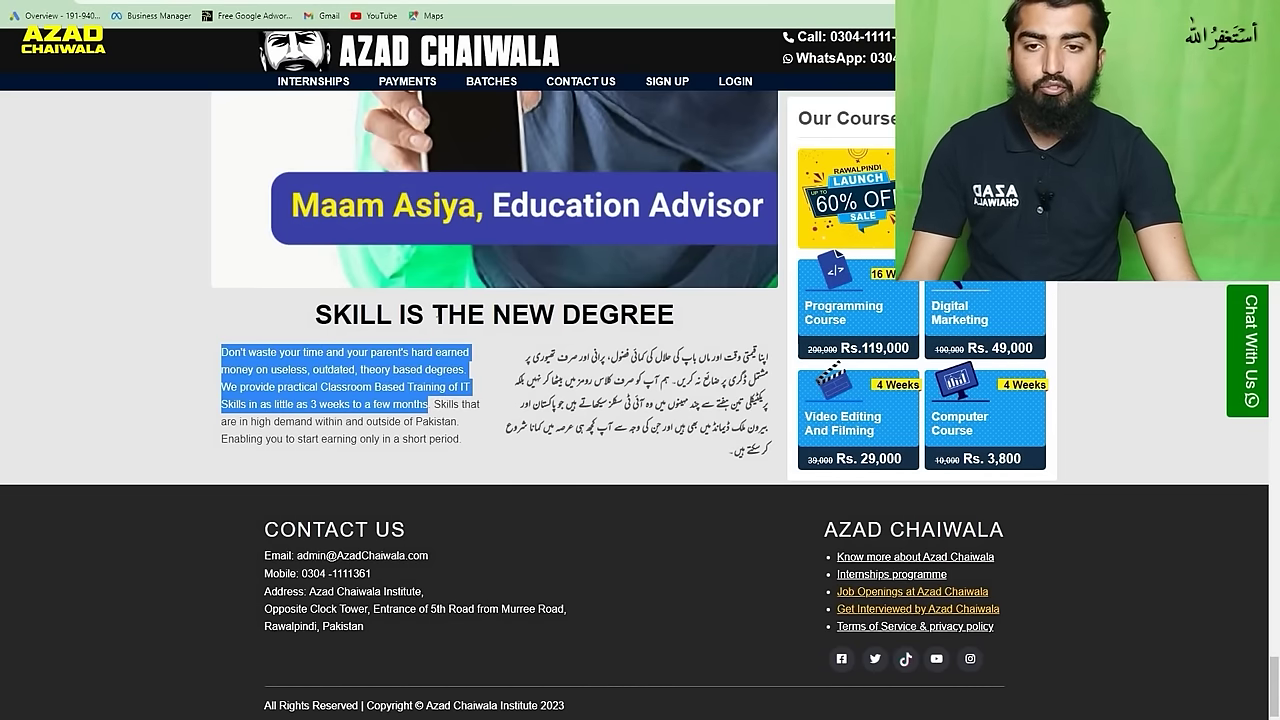
pyautogui.scroll(2, 495, 300)
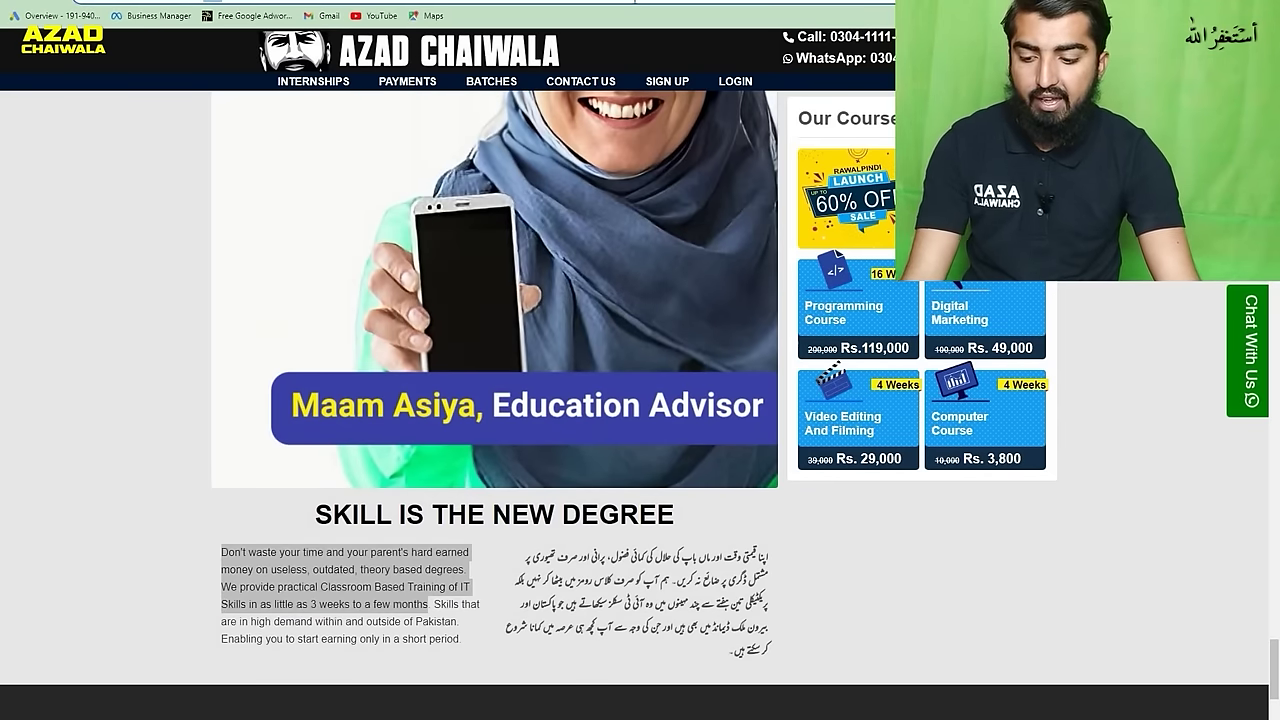
pyautogui.hotkey('ctrl', 'shift', 'Tab')
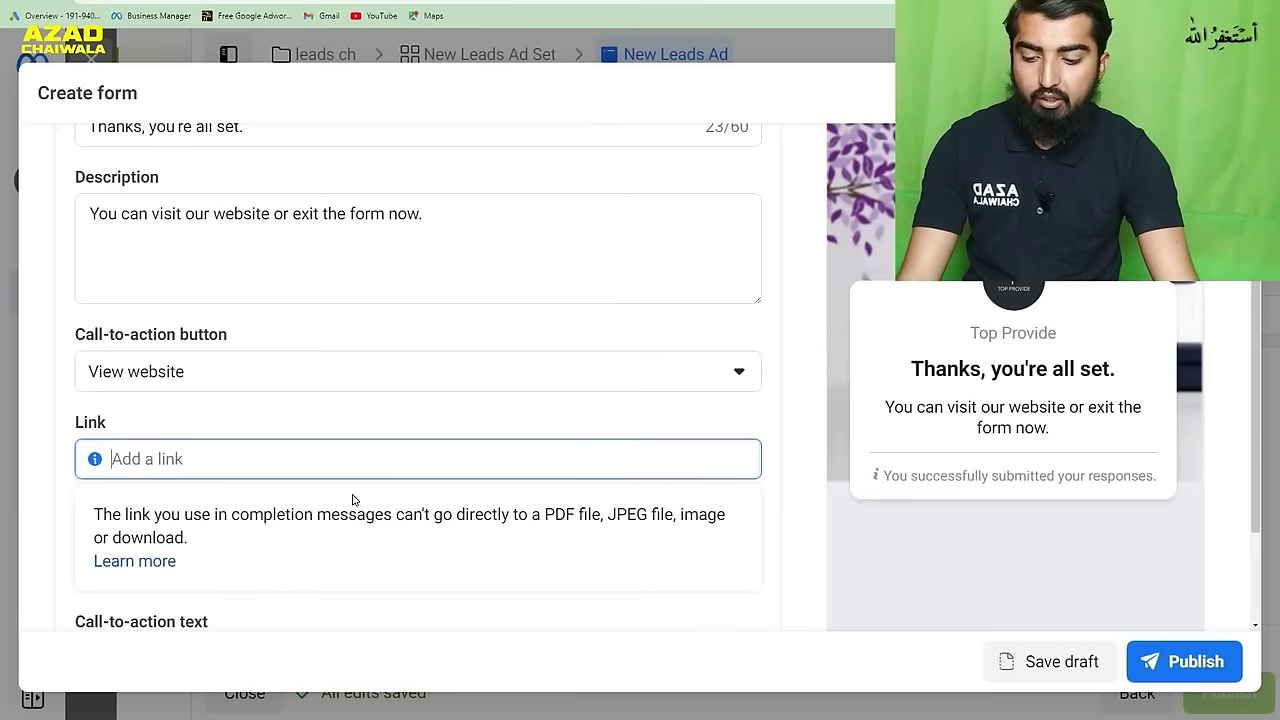
pyautogui.write('https://www.azadchaiwala.com/')
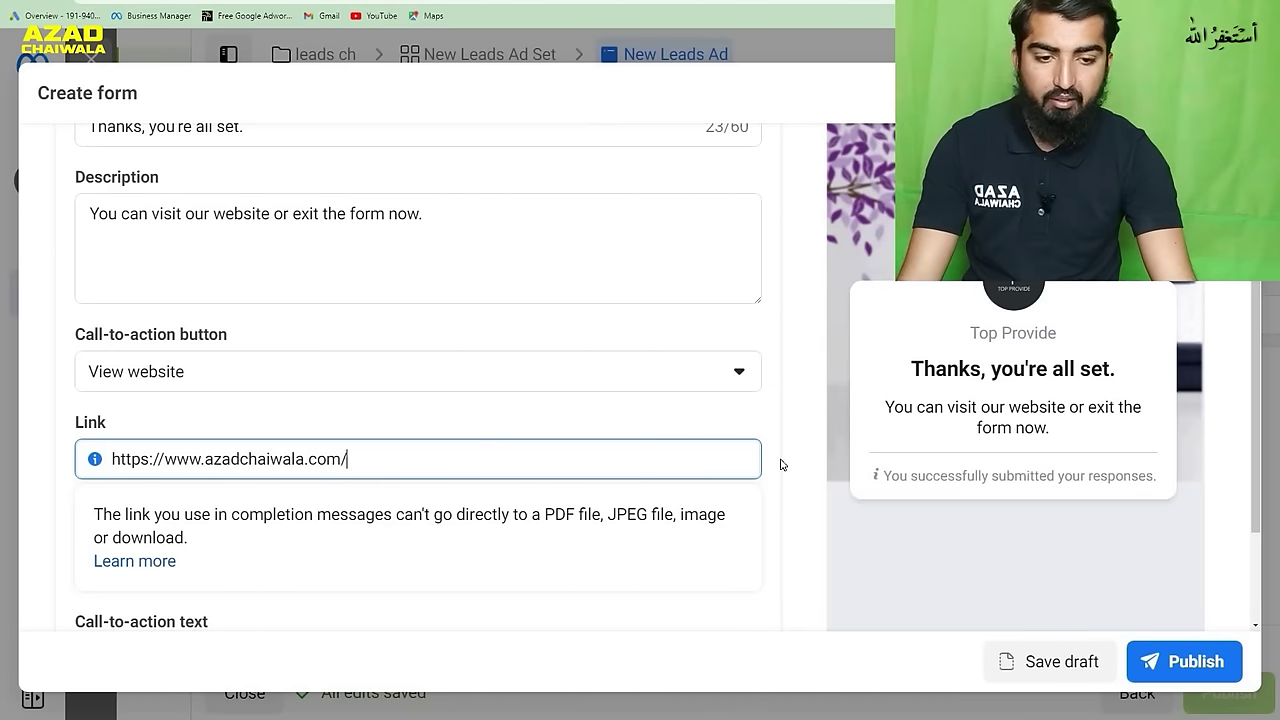
pyautogui.click(784, 460)
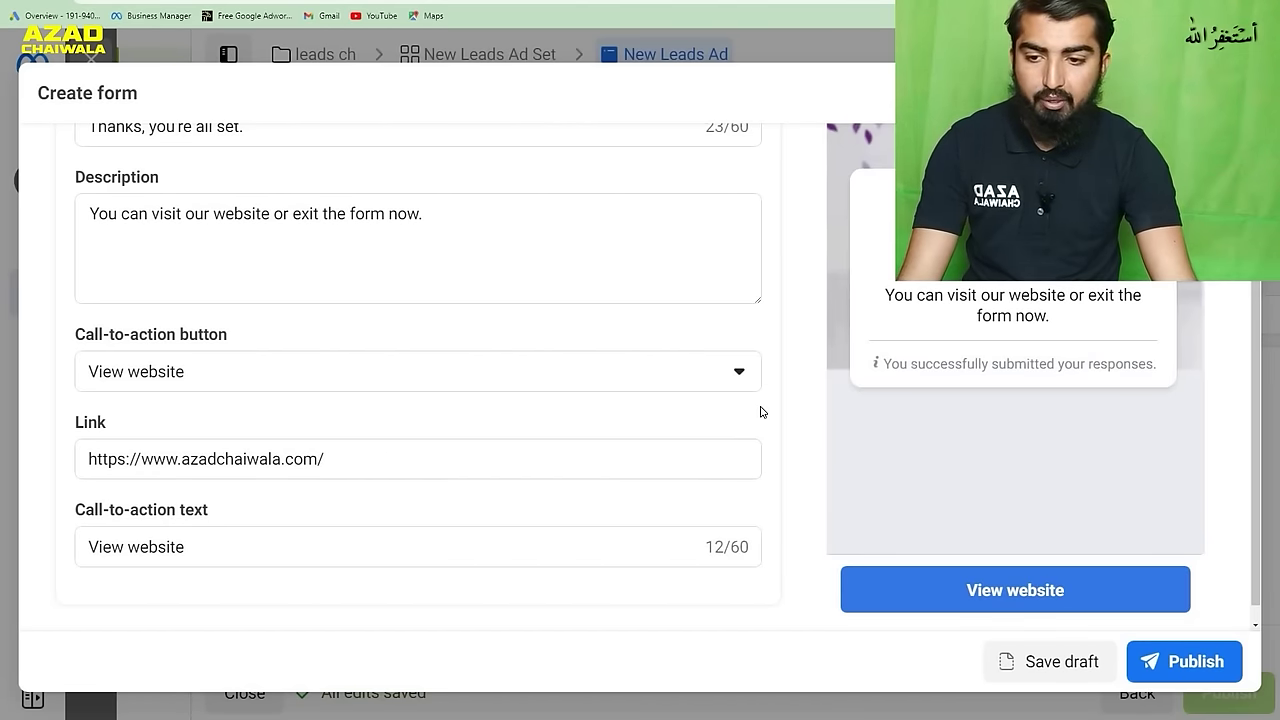
# - Replace the call-to-action text 'View website' with 'Visit For Details'
pyautogui.click(515, 540)
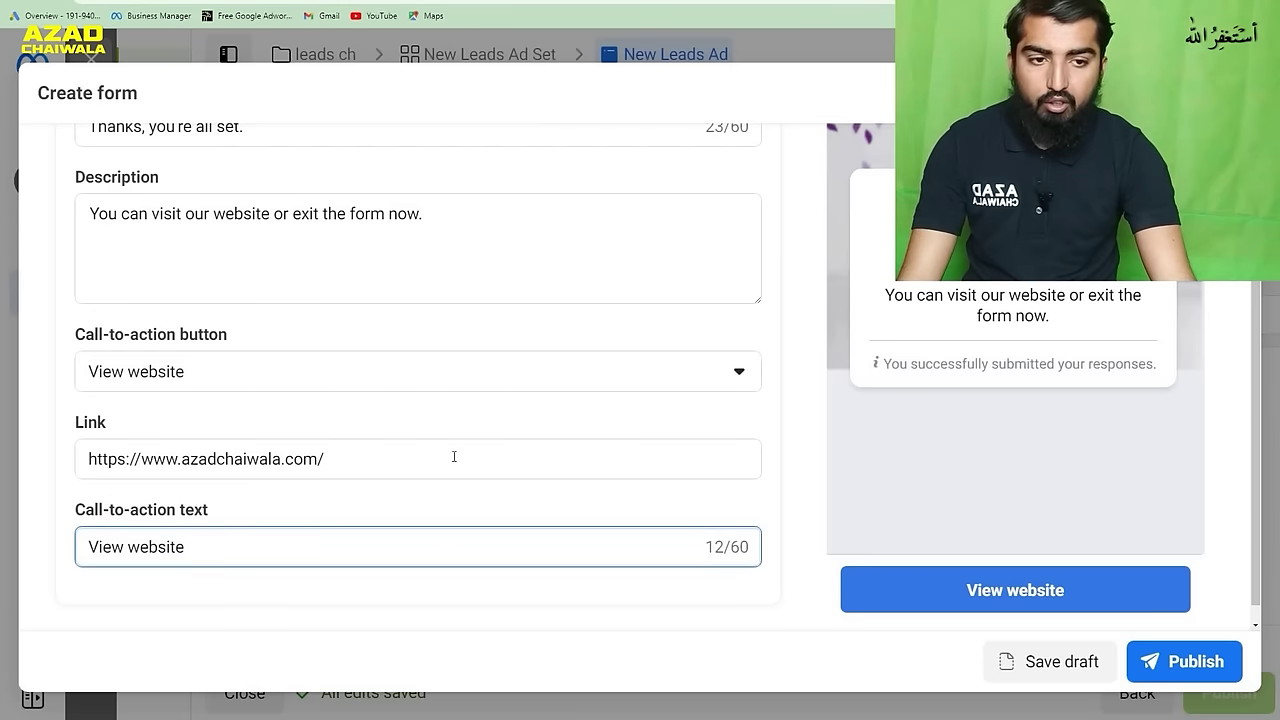
pyautogui.scroll(6, 717, 411)
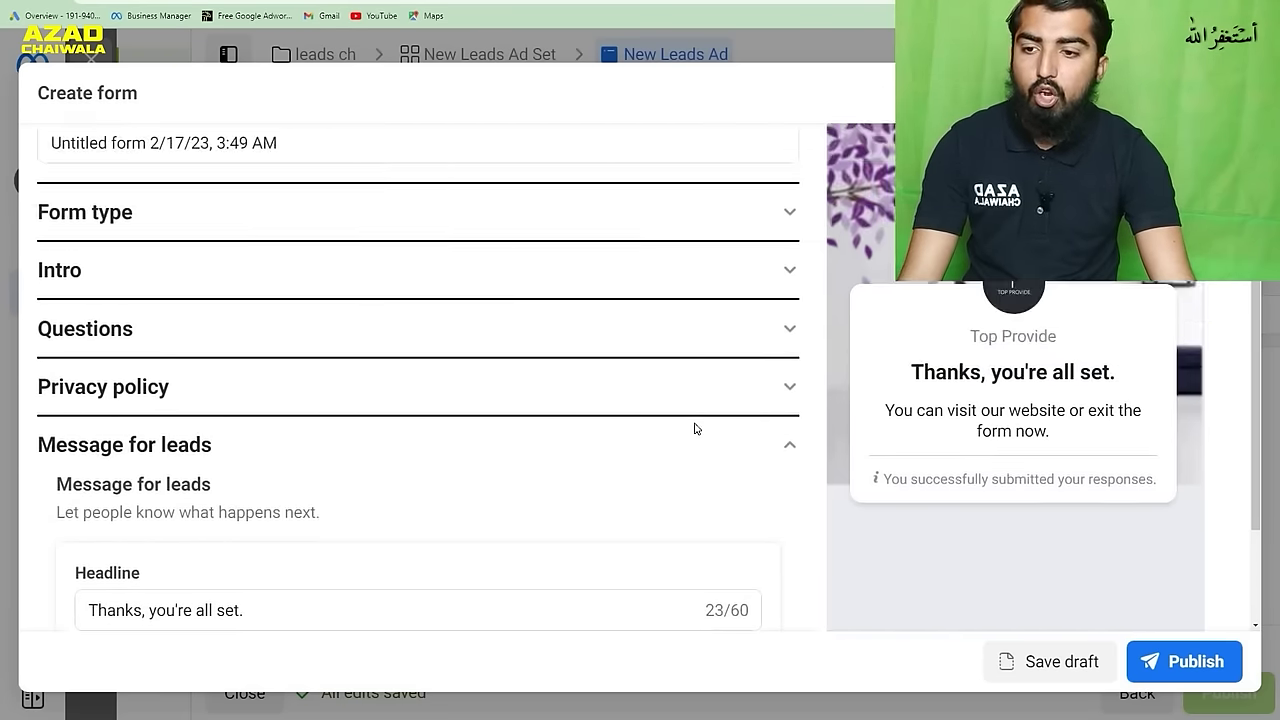
pyautogui.scroll(2, 695, 428)
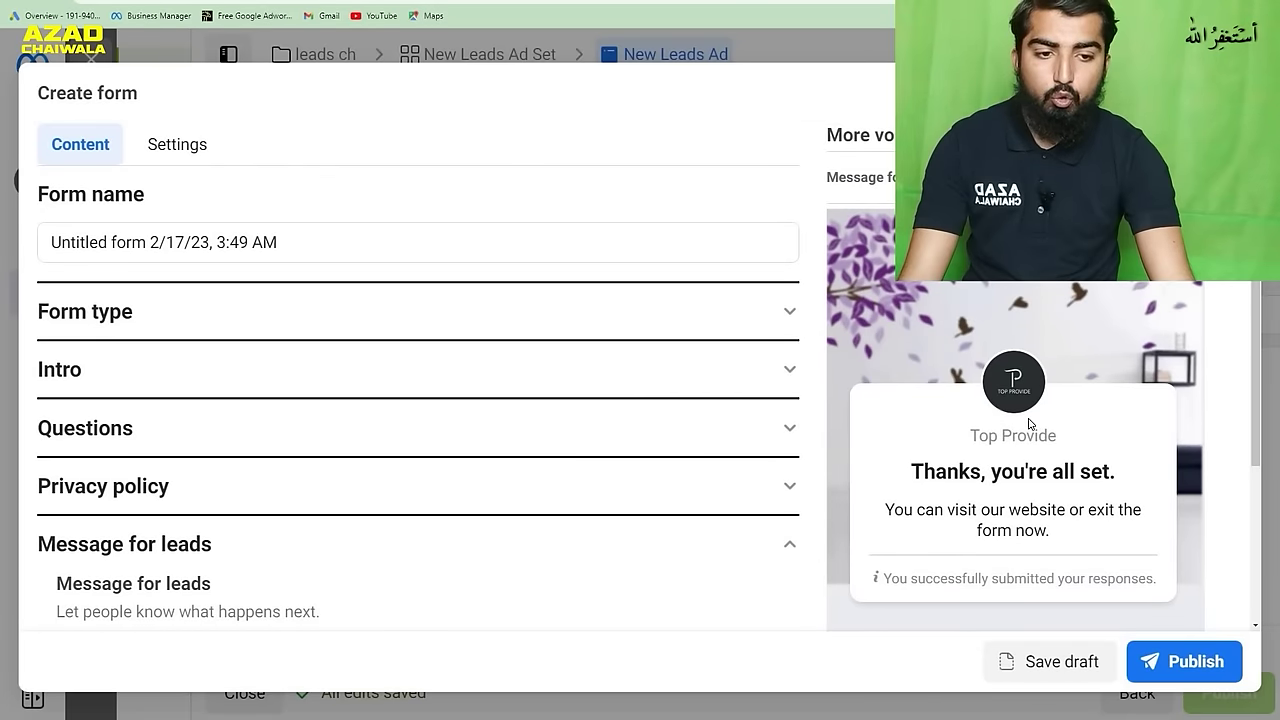
pyautogui.scroll(-8, 694, 437)
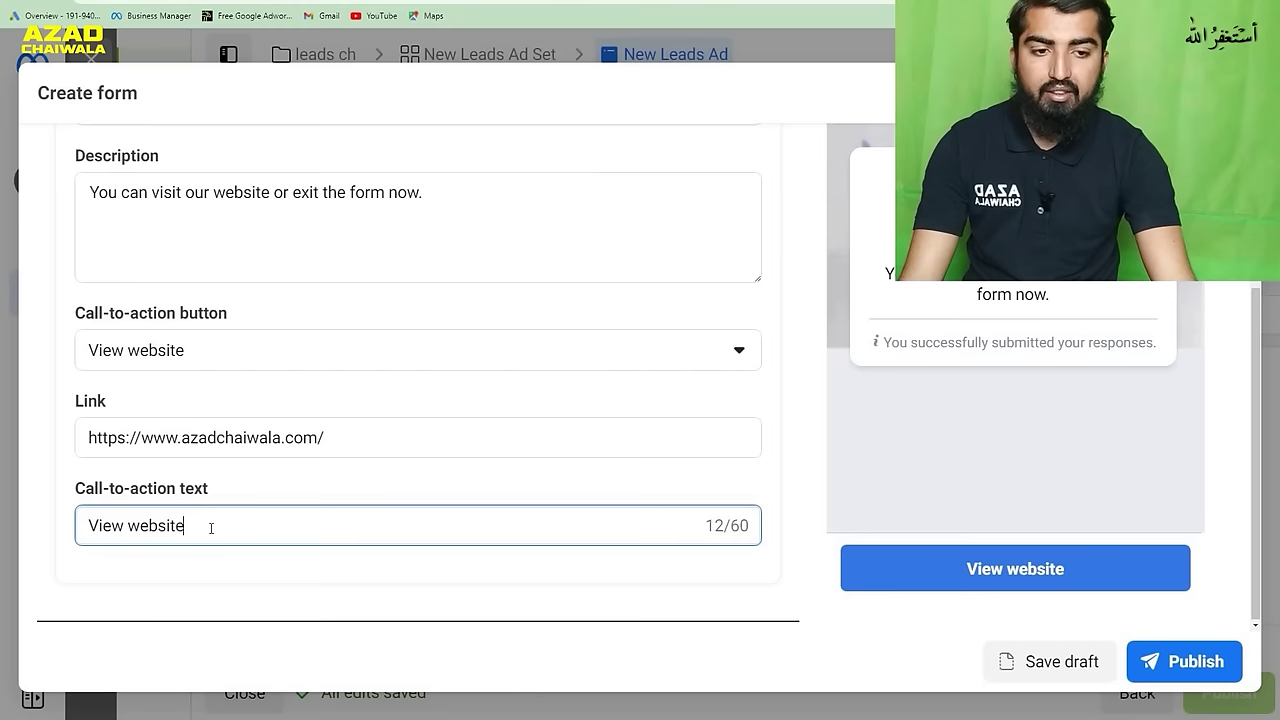
pyautogui.moveTo(175, 527); pyautogui.dragTo(61, 531)
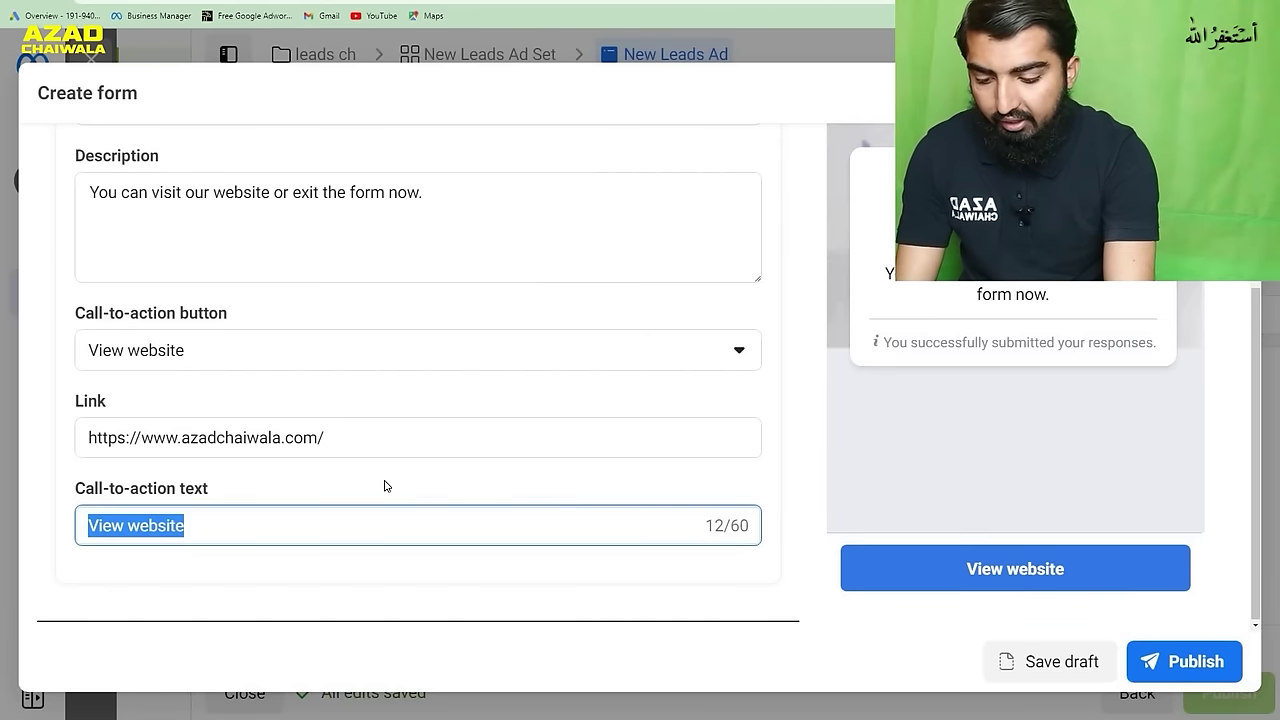
pyautogui.write('Visit For Details')
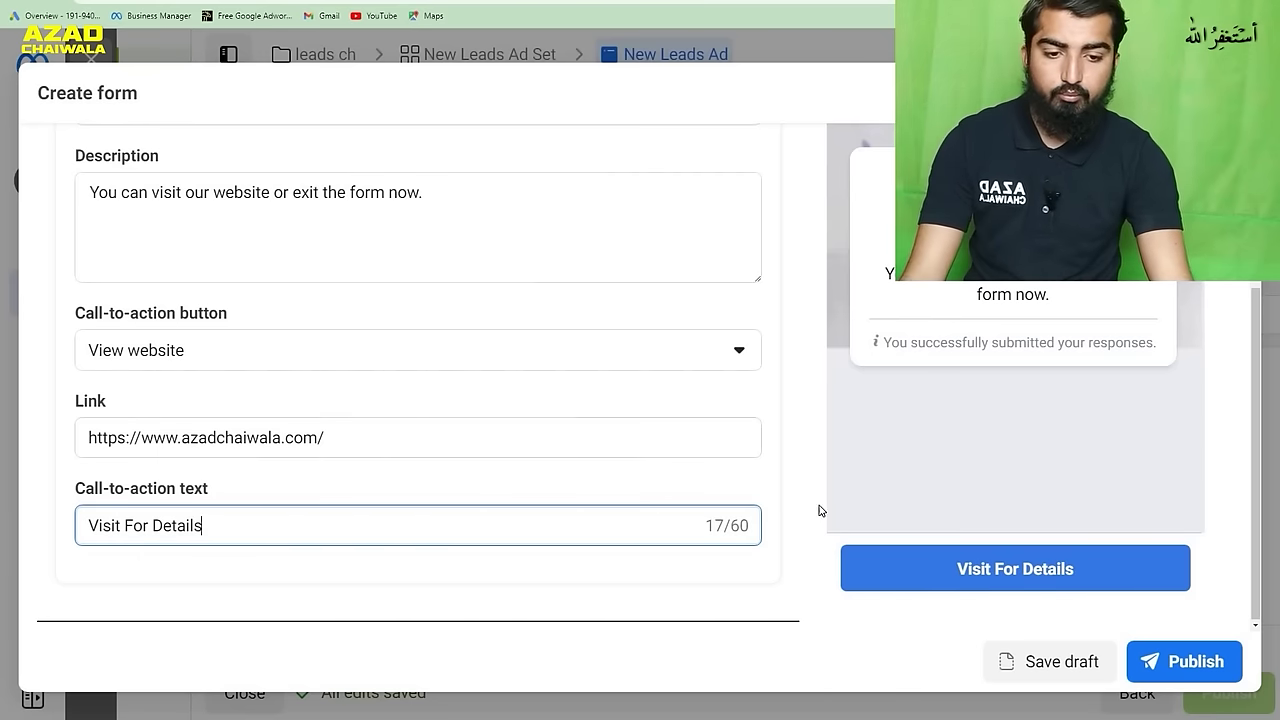
pyautogui.click(790, 526)
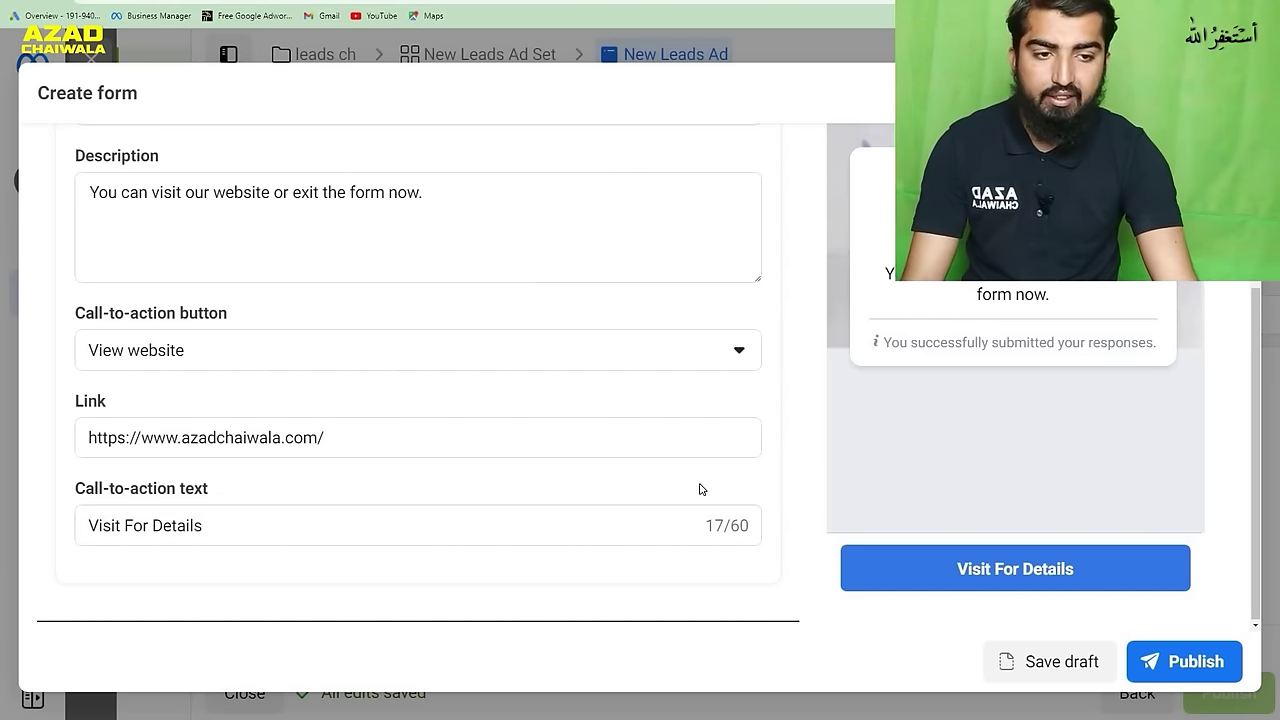
pyautogui.scroll(3, 971, 400)
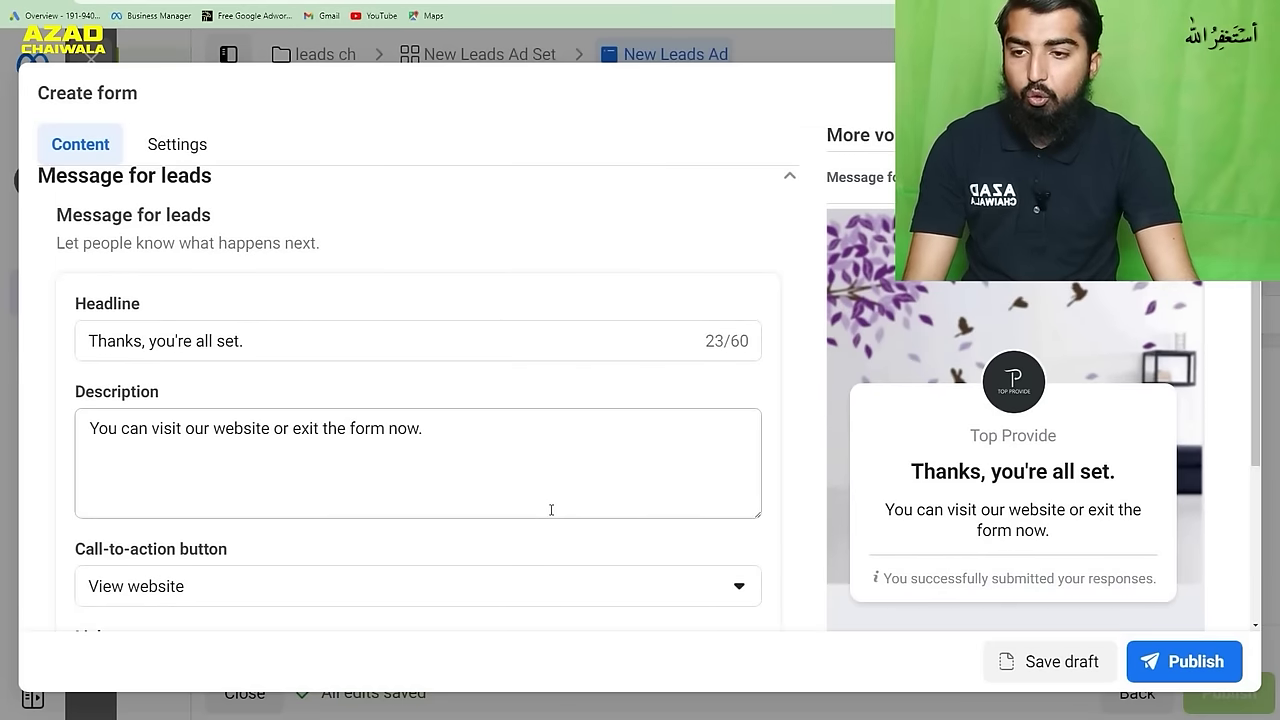
pyautogui.scroll(4, 375, 500)
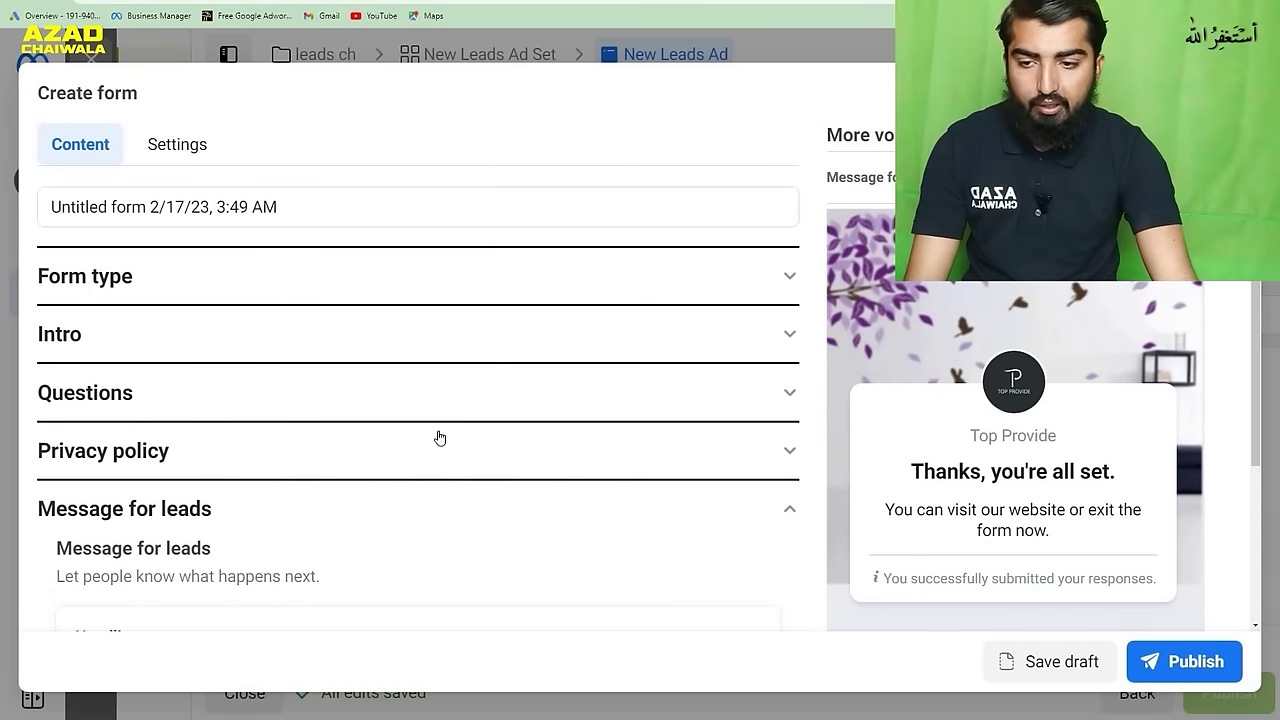
# - Delete the Email and Full name prefill questions from the lead form
pyautogui.click(522, 394)
pyautogui.scroll(-5, 548, 464)
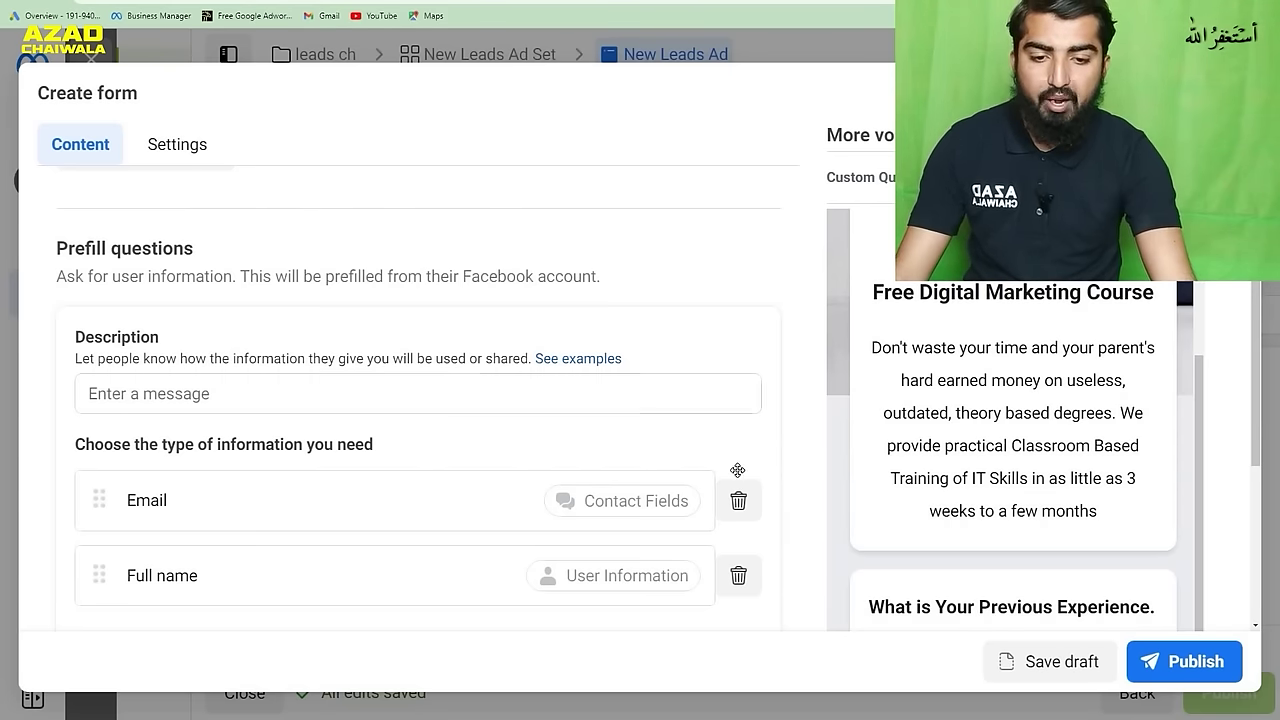
pyautogui.click(738, 500)
pyautogui.click(738, 575)
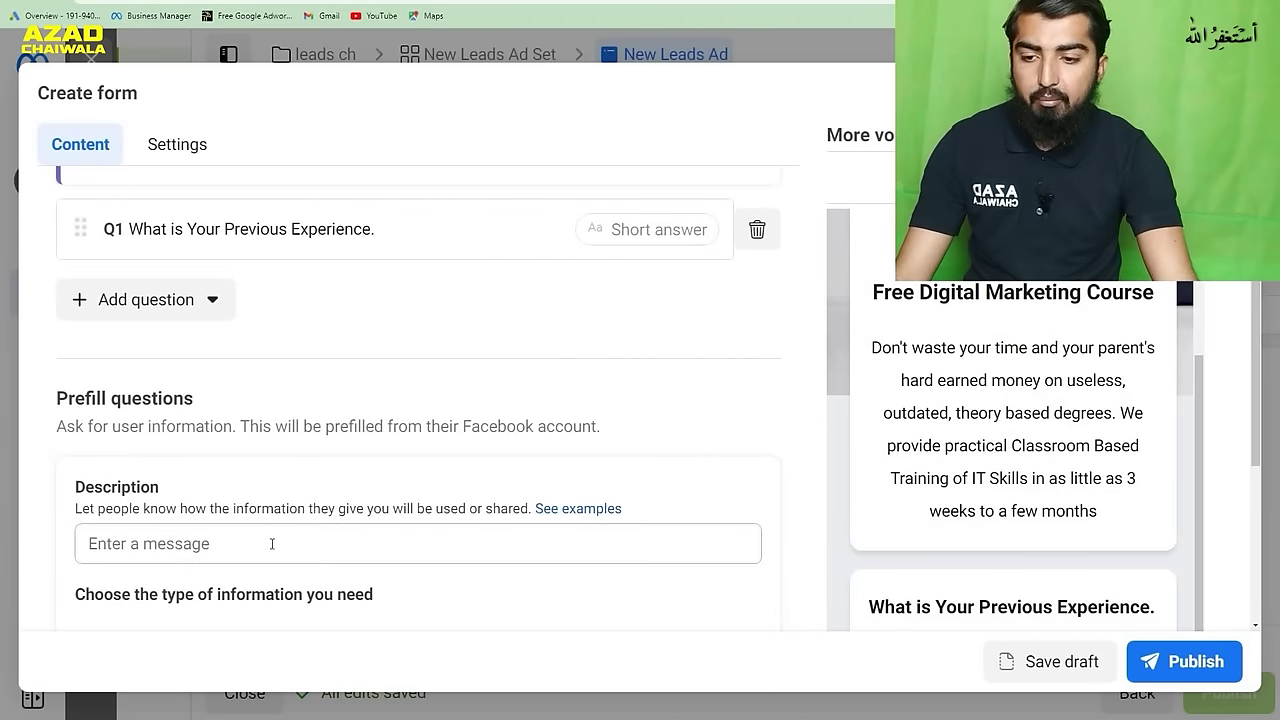
pyautogui.scroll(-2, 838, 338)
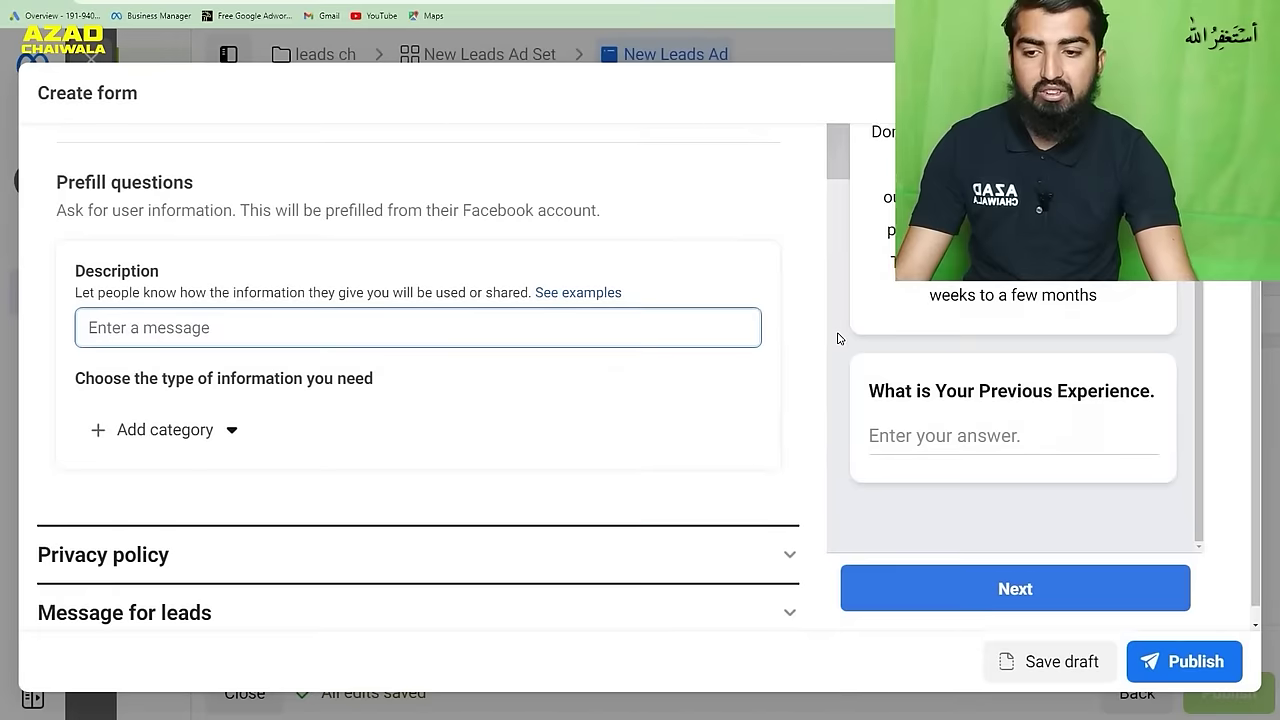
# - Add Full name and Phone number prefill questions to the lead form
pyautogui.click(232, 419)
pyautogui.moveTo(256, 471)
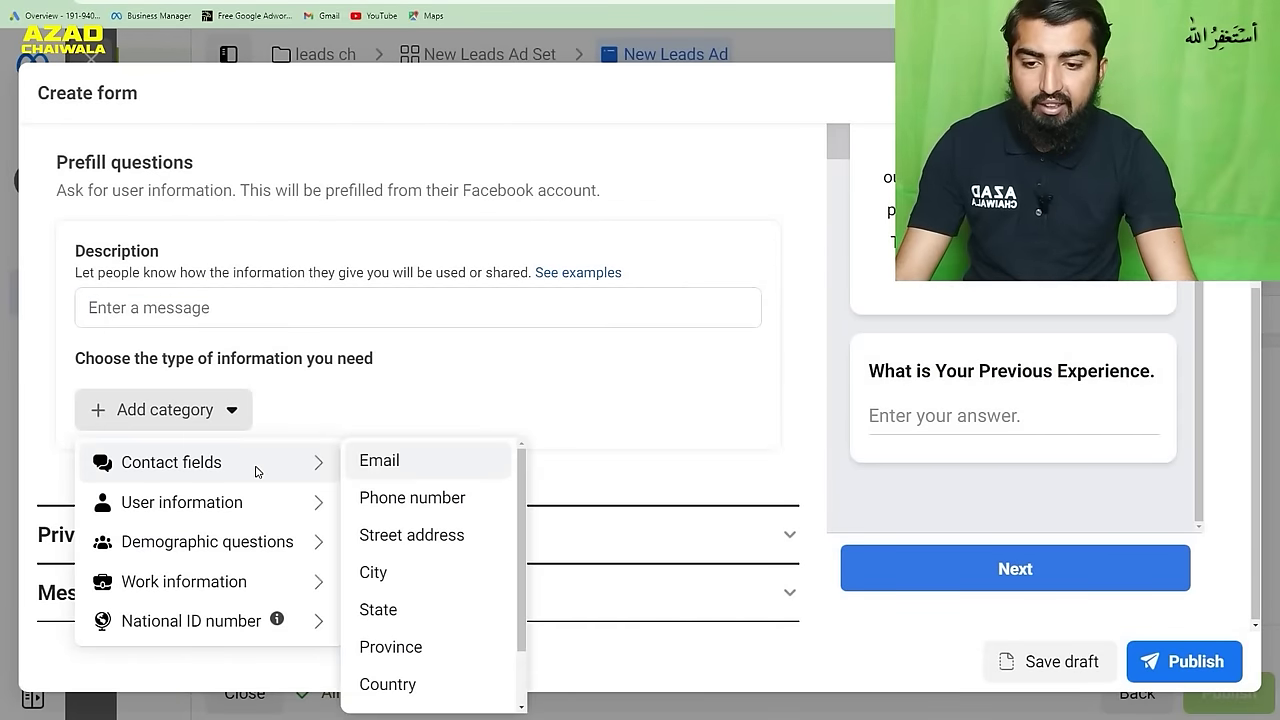
pyautogui.moveTo(300, 502)
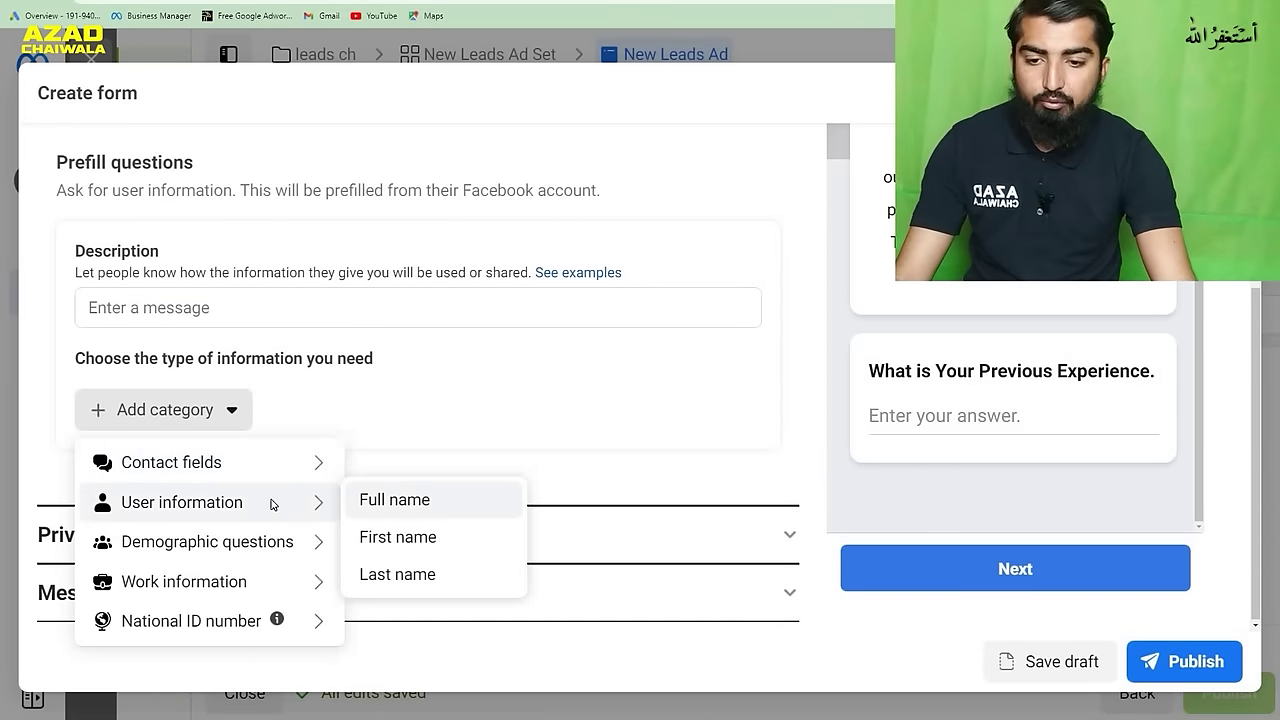
pyautogui.click(368, 503)
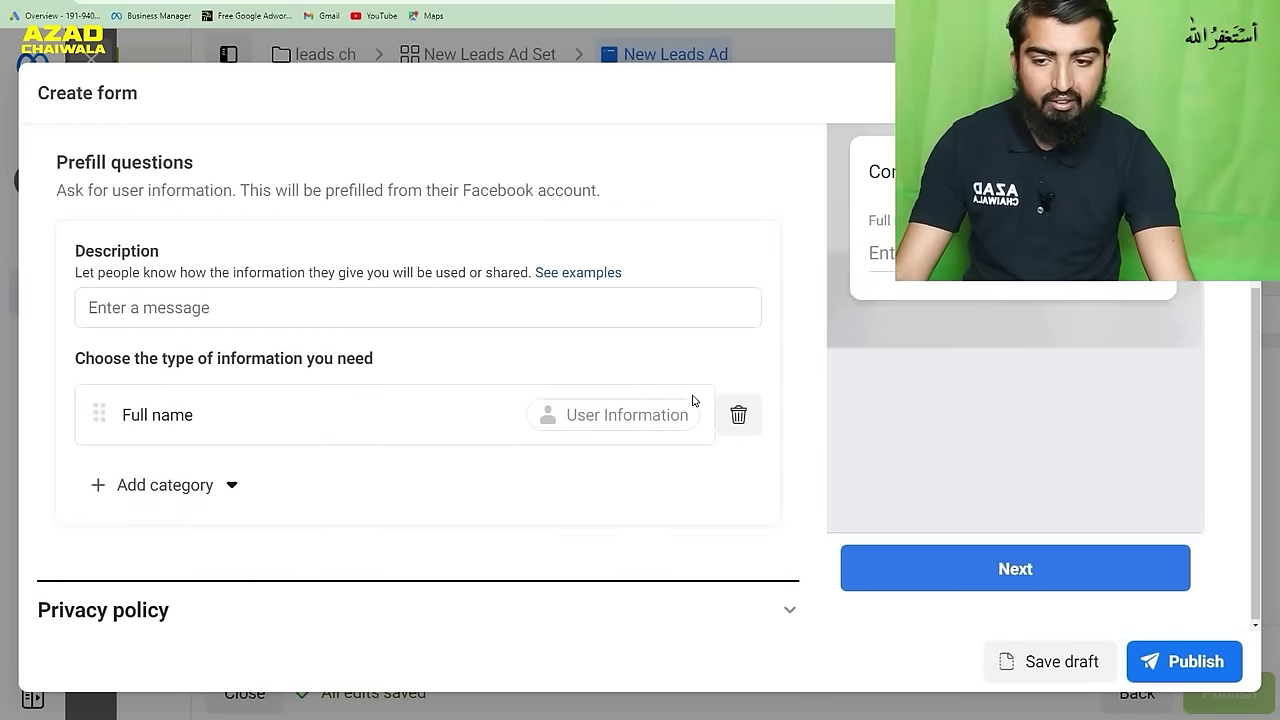
pyautogui.click(218, 484)
pyautogui.moveTo(263, 537)
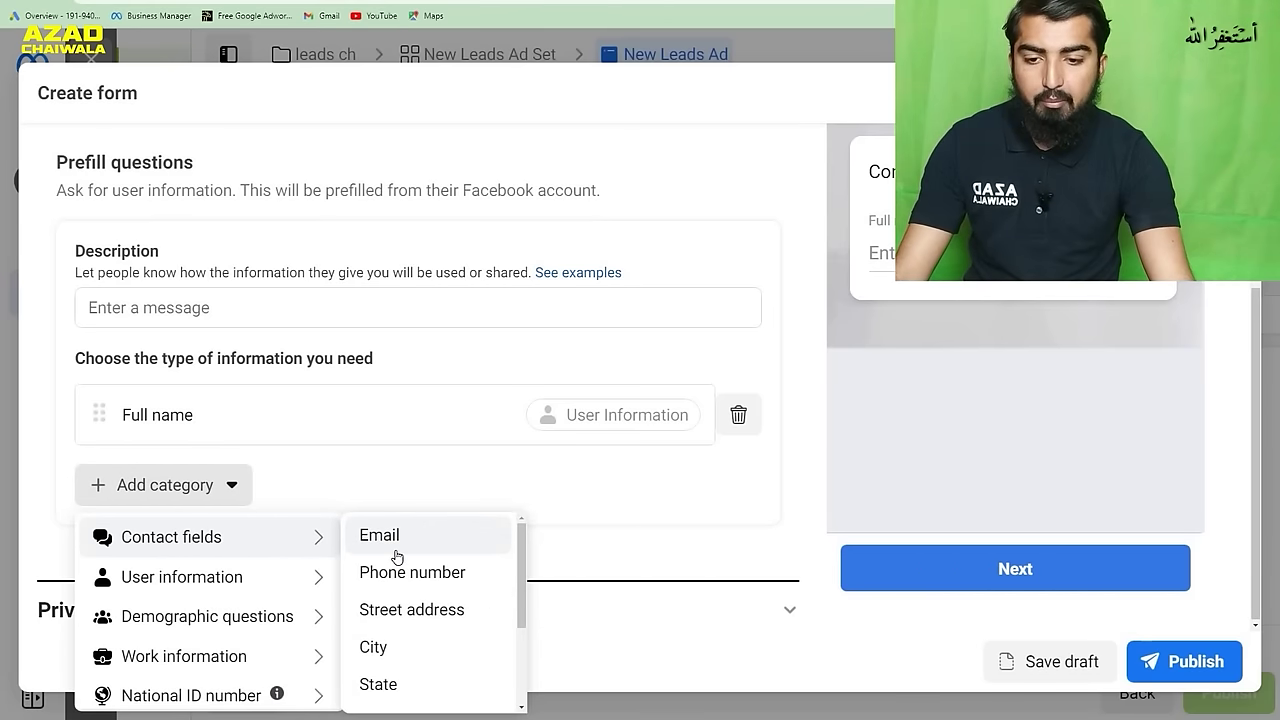
pyautogui.click(418, 572)
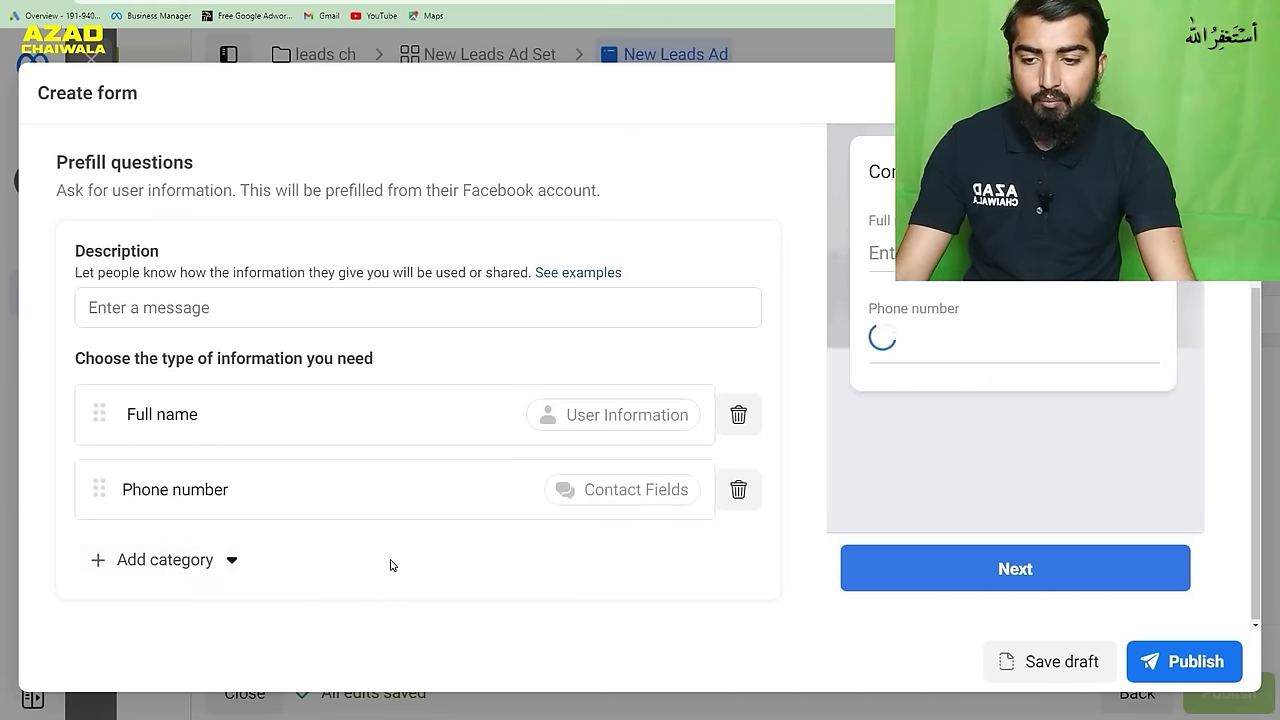
# - Add Date of birth and Gender prefill questions
pyautogui.click(238, 568)
pyautogui.moveTo(280, 430)
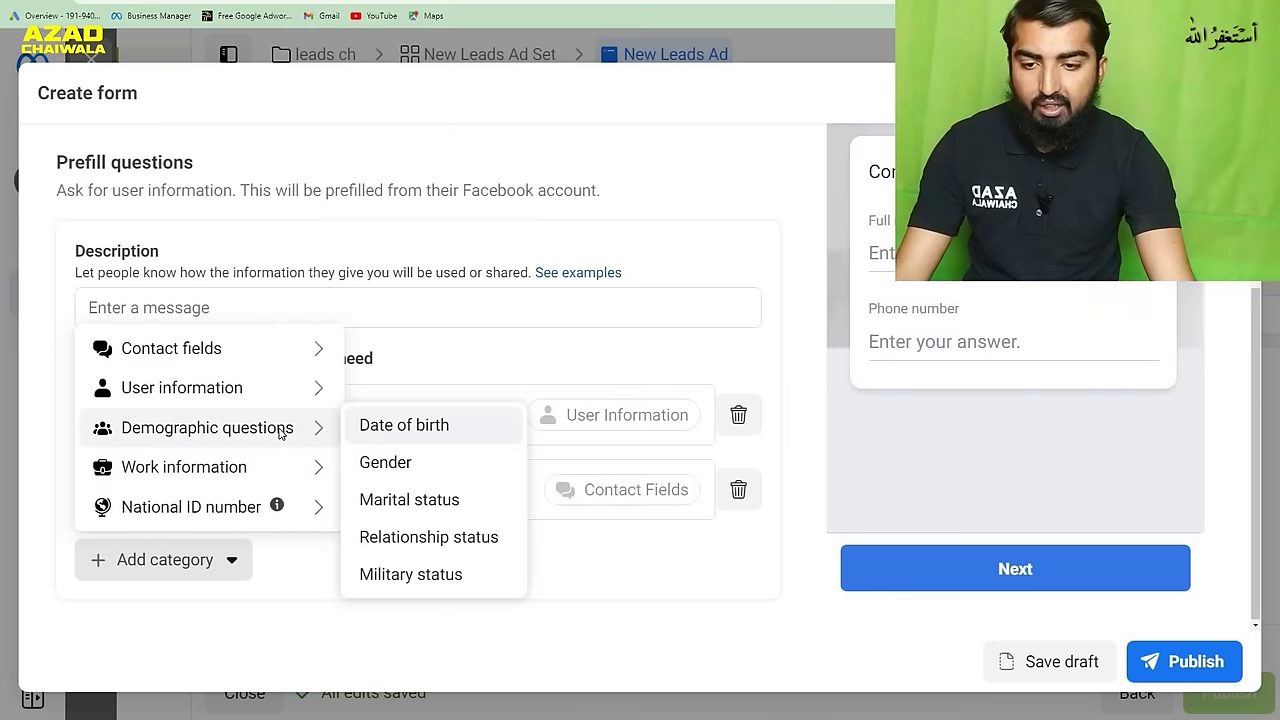
pyautogui.click(428, 425)
pyautogui.moveTo(230, 565)
pyautogui.scroll(-3, 330, 520)
pyautogui.click(234, 415)
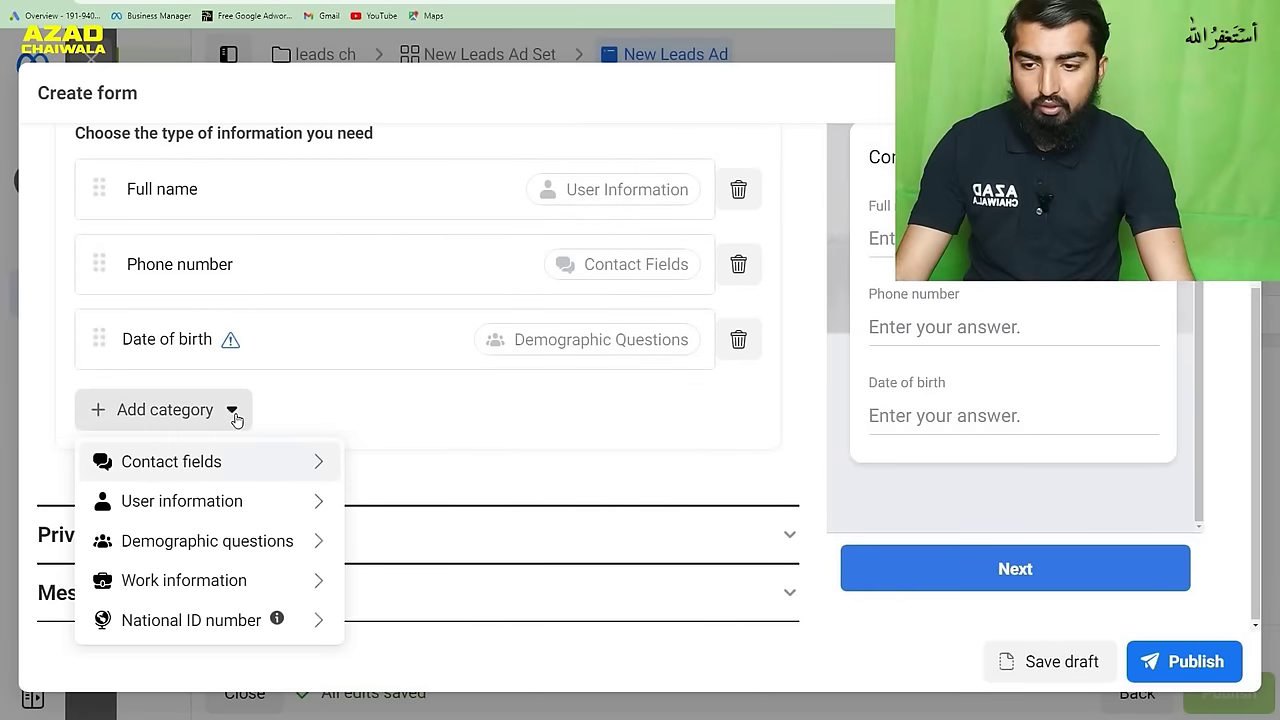
pyautogui.moveTo(297, 513)
pyautogui.moveTo(295, 550)
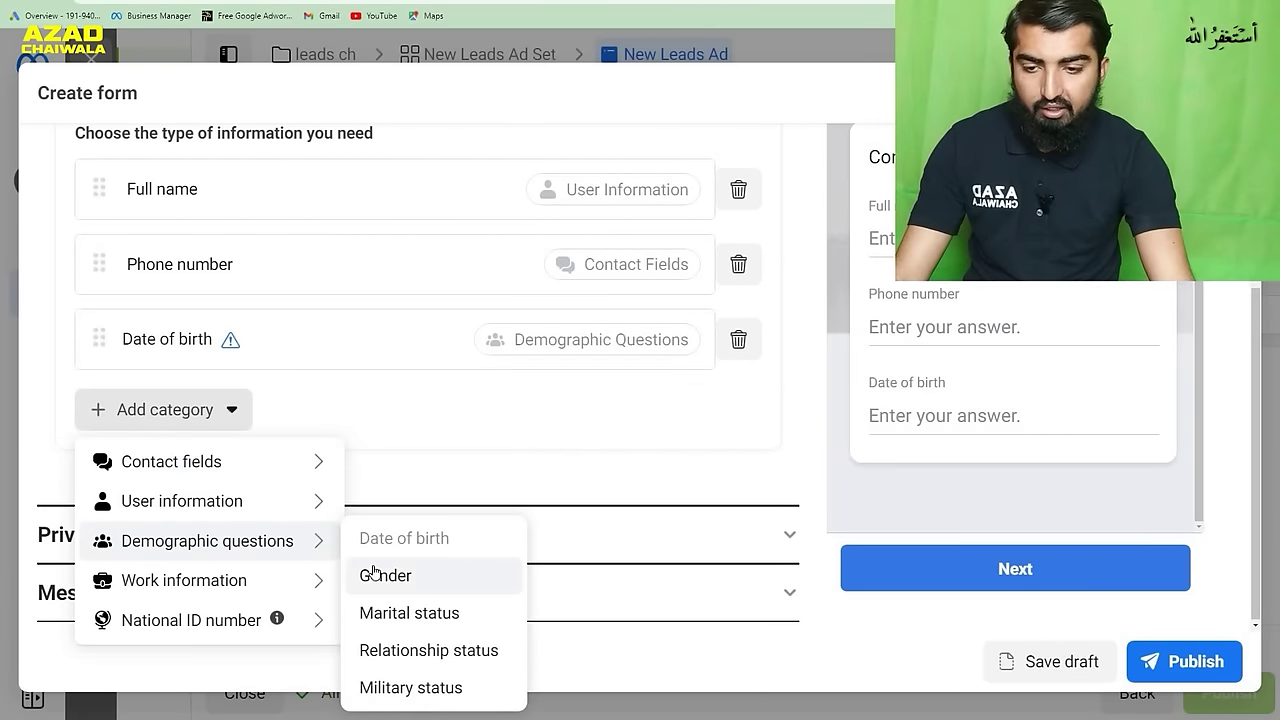
pyautogui.click(373, 573)
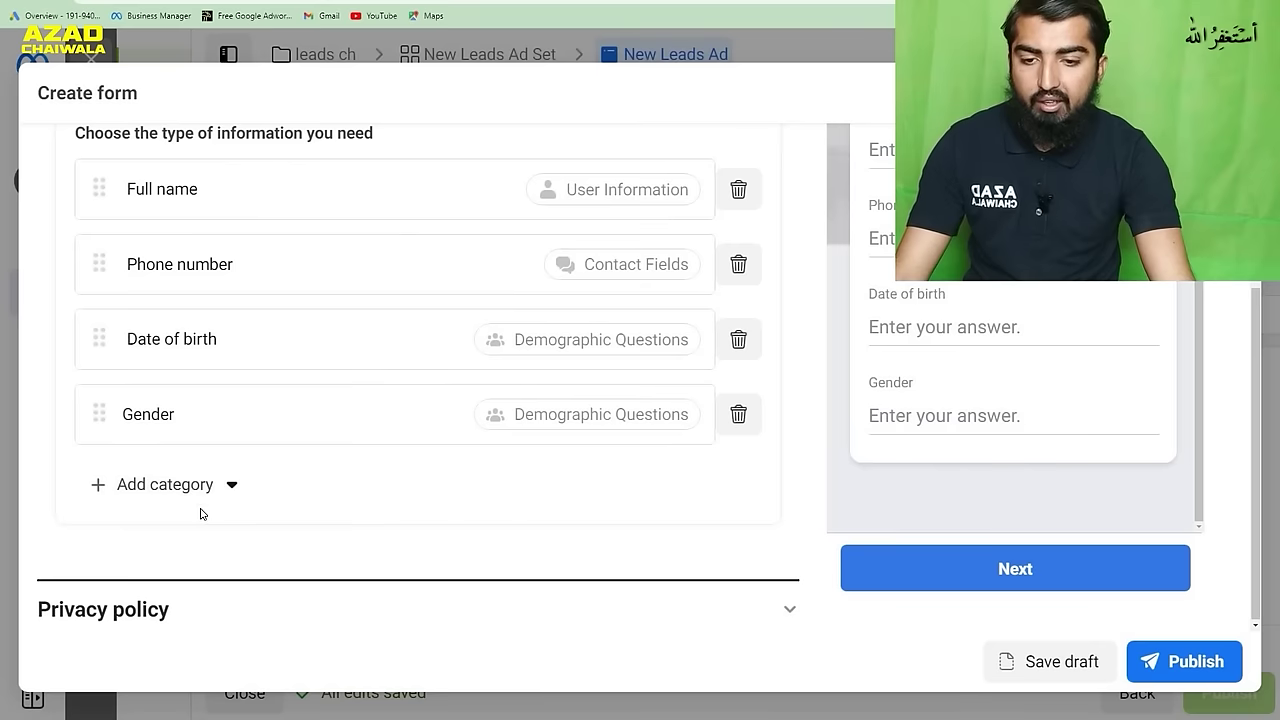
# - Add a City prefill question and browse the remaining information categories
pyautogui.click(212, 498)
pyautogui.moveTo(275, 537)
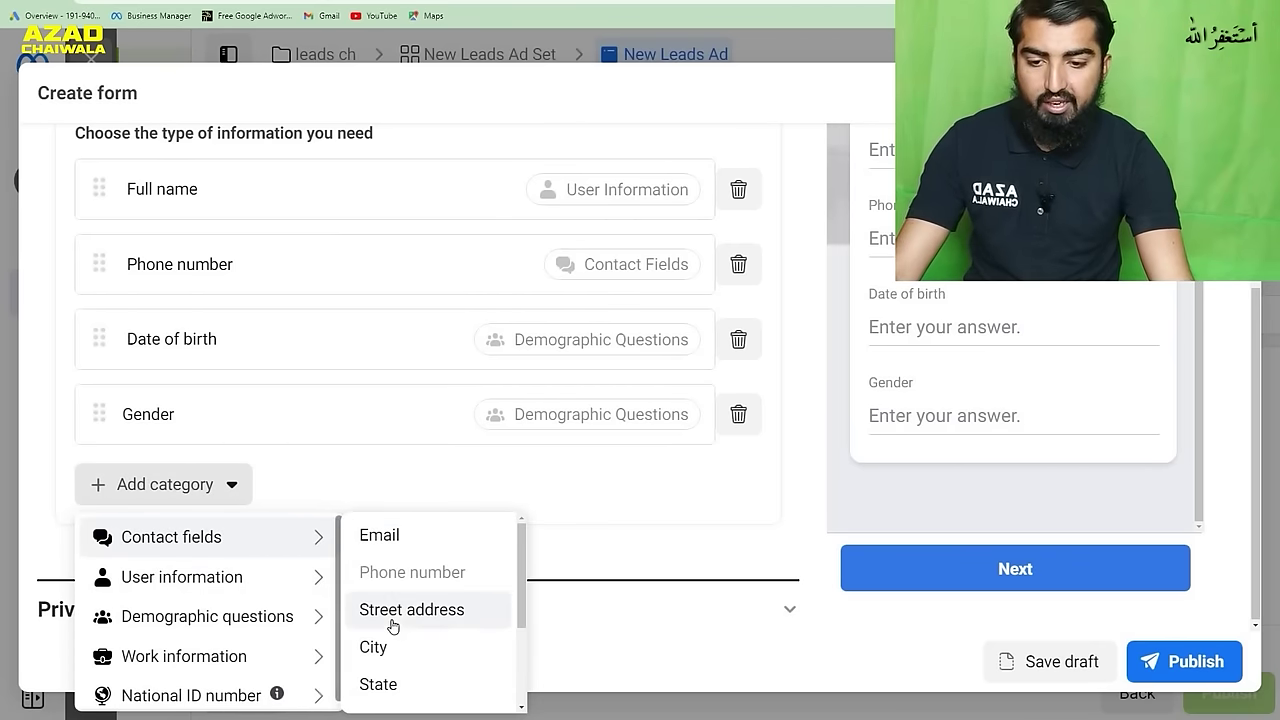
pyautogui.click(406, 648)
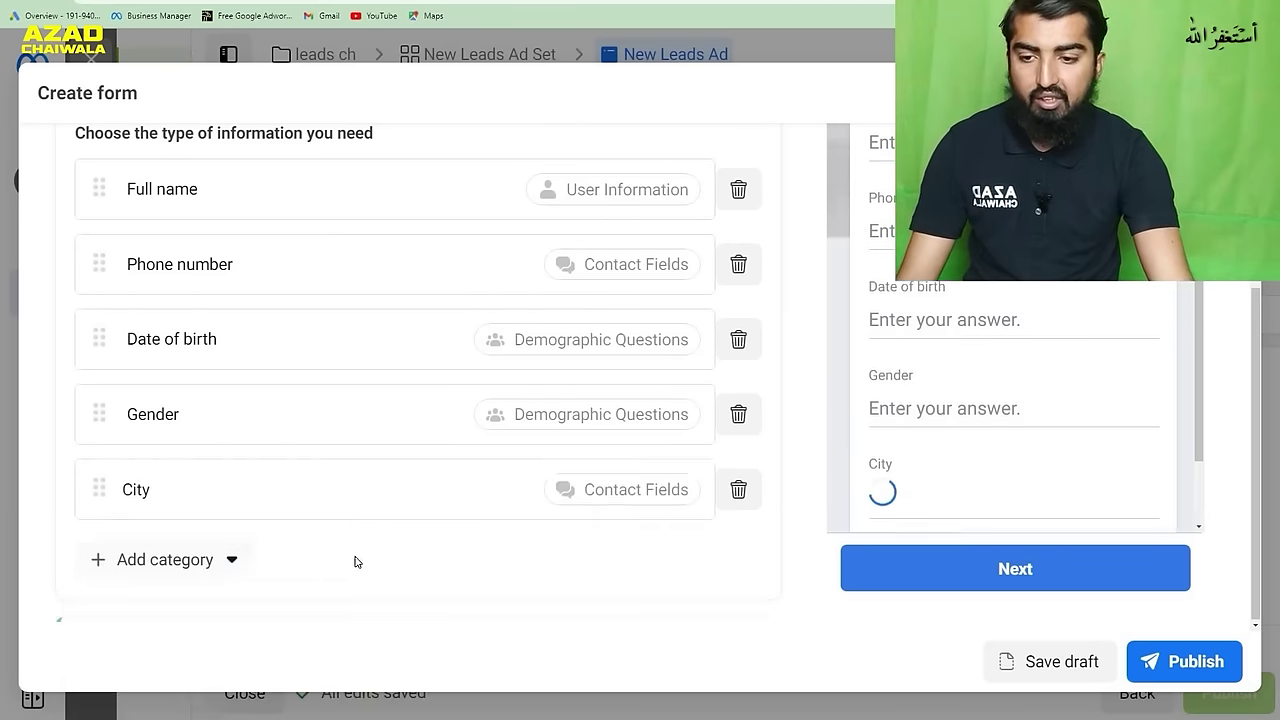
pyautogui.click(205, 558)
pyautogui.moveTo(272, 391)
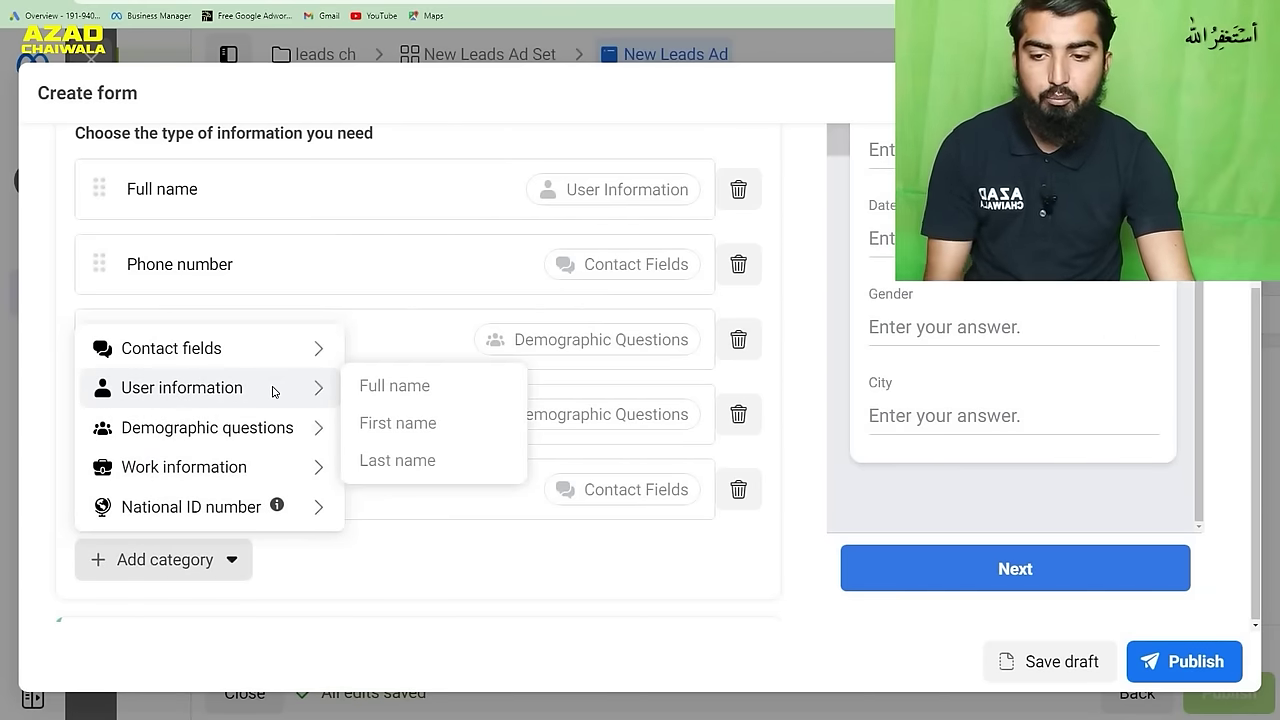
pyautogui.moveTo(273, 440)
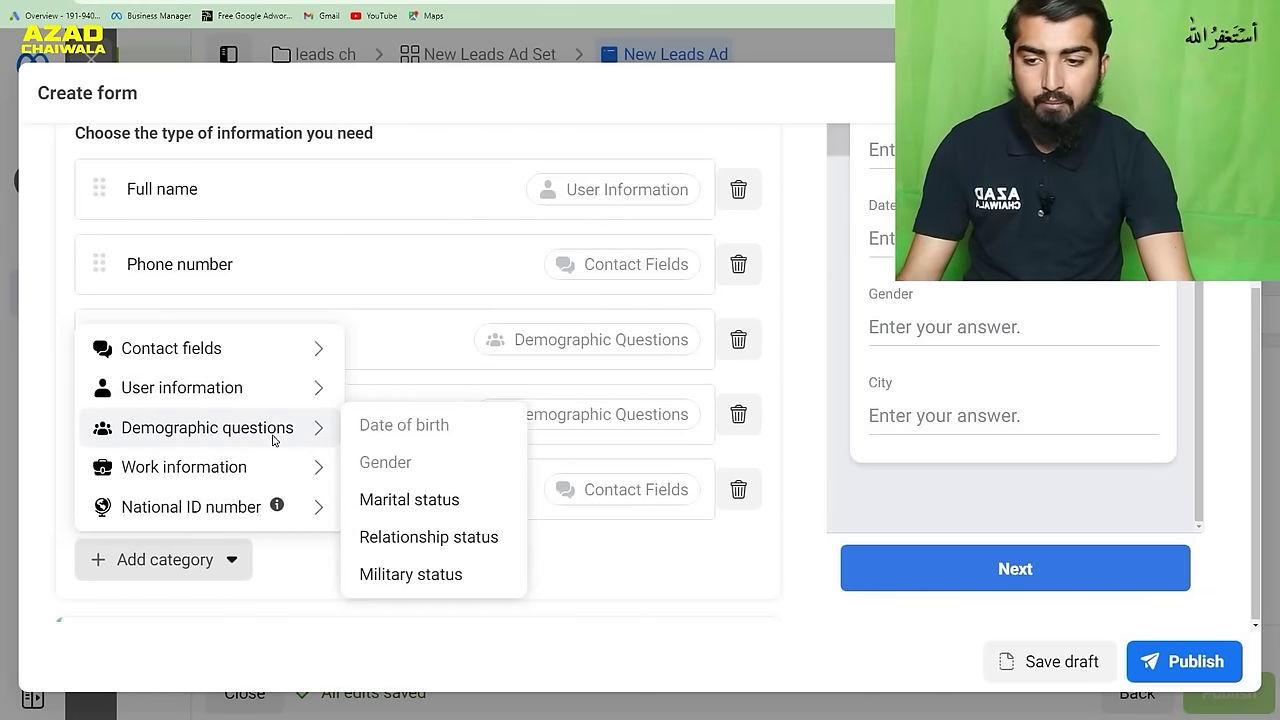
pyautogui.moveTo(270, 463)
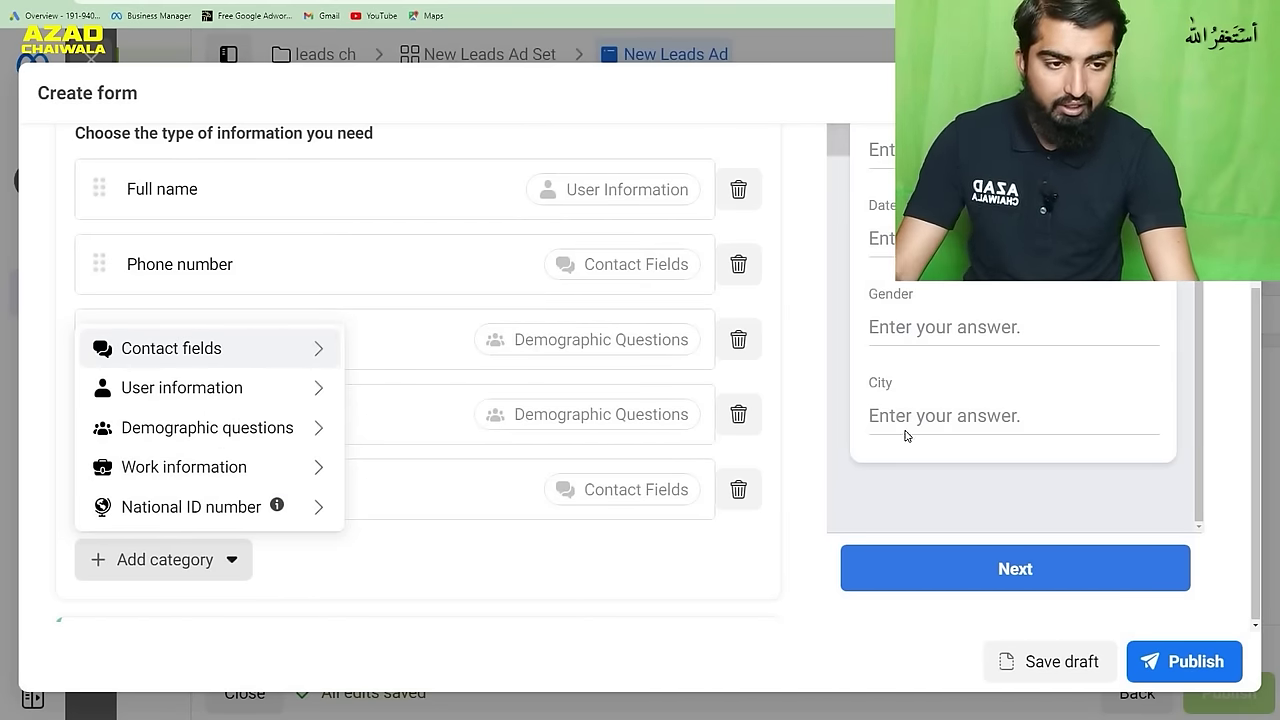
# - Scroll through the form panel and preview to check the custom question, five prefill fields, policy and thank-you screen
pyautogui.scroll(2, 1030, 414)
pyautogui.scroll(2, 988, 328)
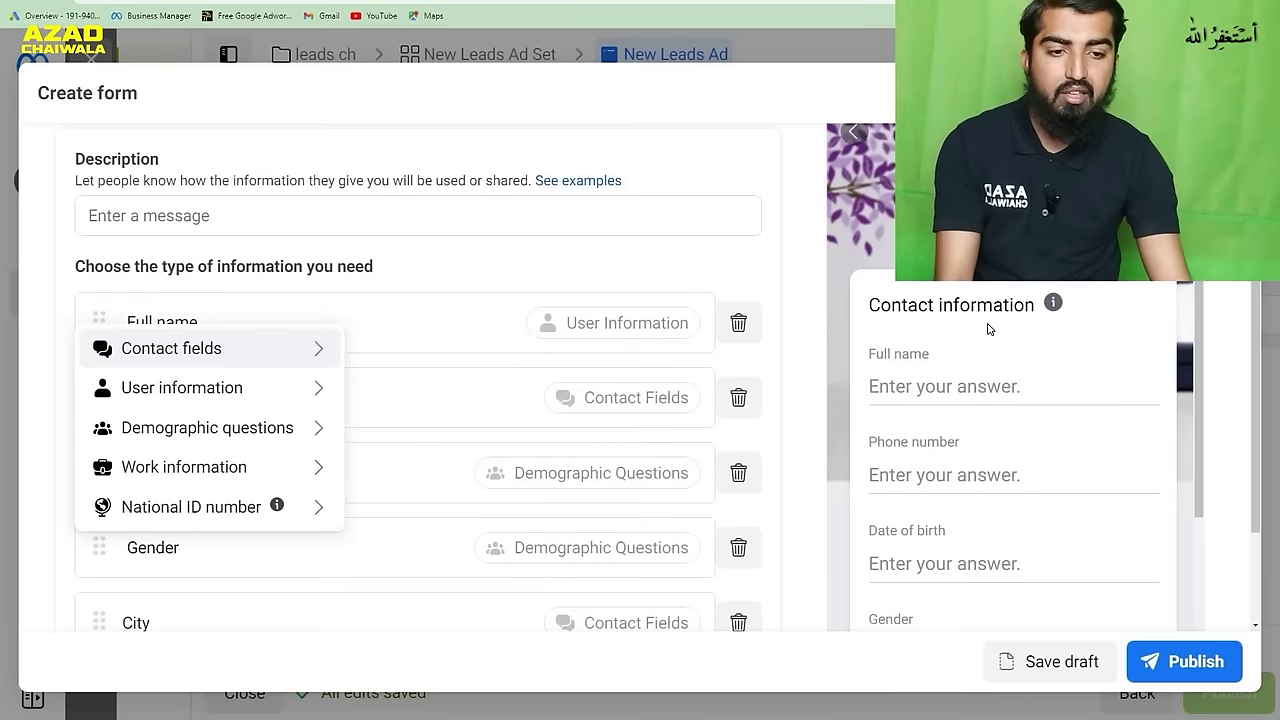
pyautogui.scroll(-3, 1000, 380)
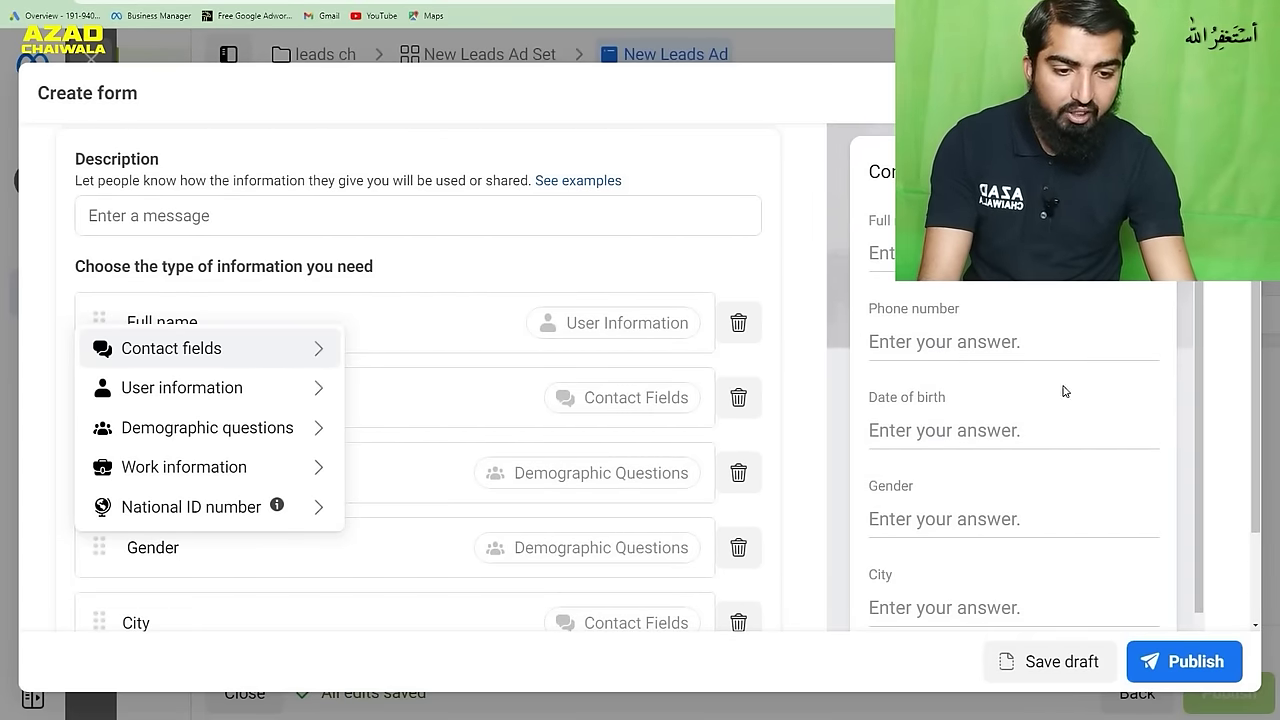
pyautogui.scroll(5, 1010, 400)
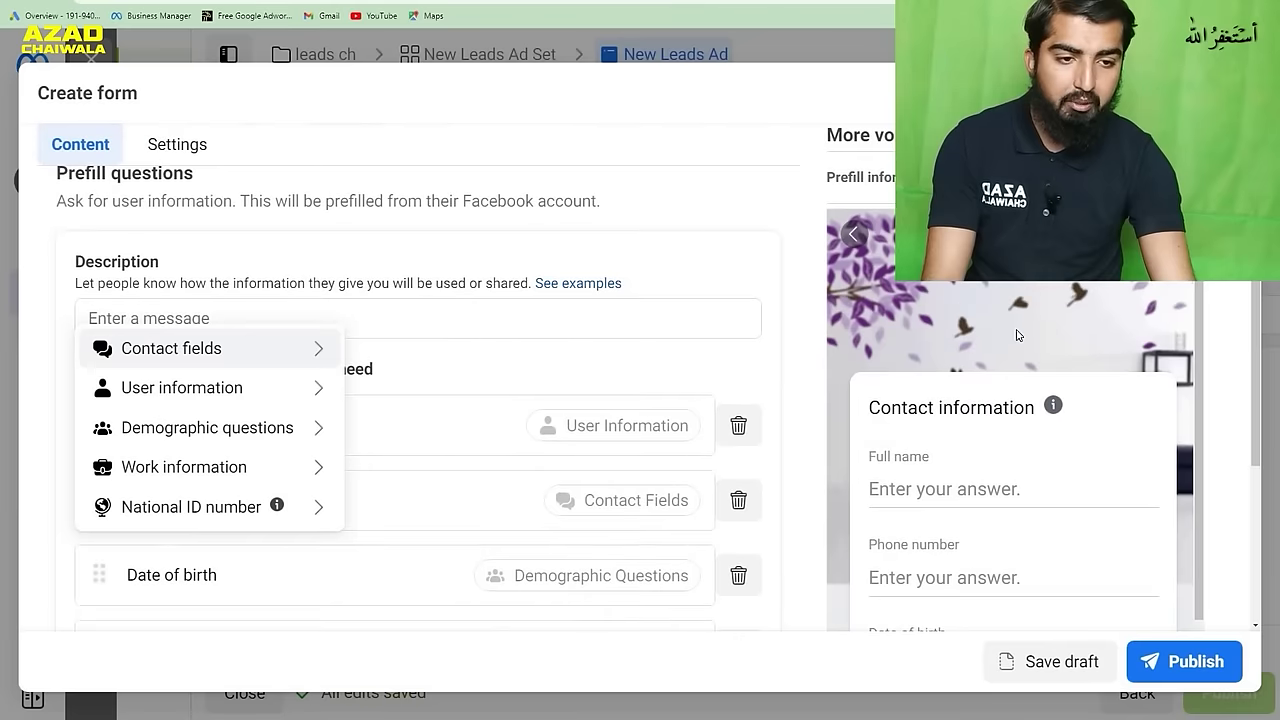
pyautogui.scroll(5, 987, 352)
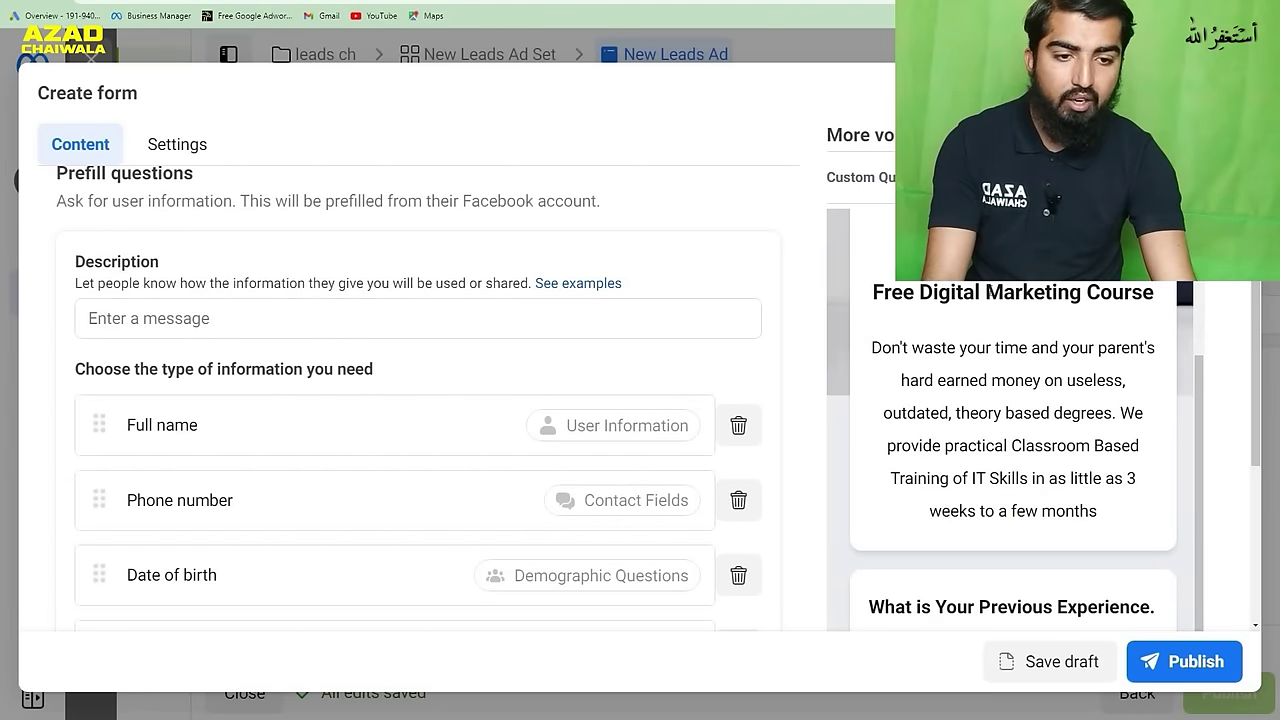
pyautogui.scroll(-3, 960, 345)
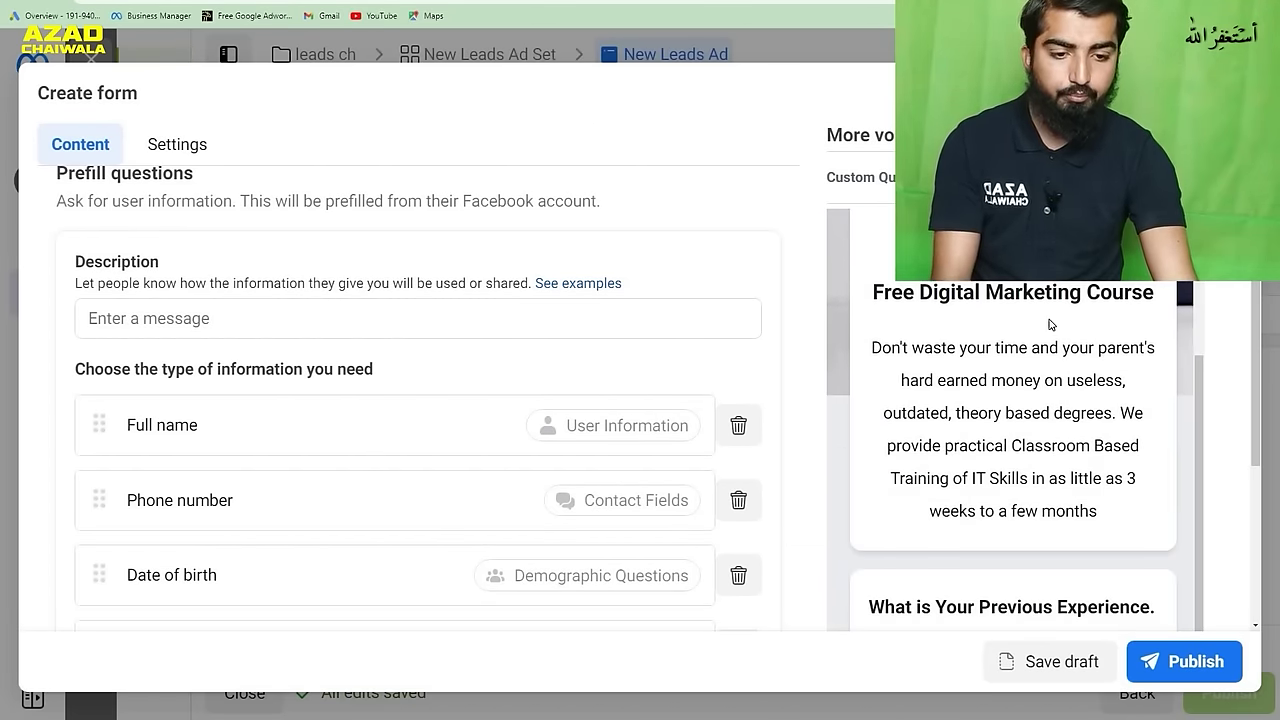
pyautogui.scroll(-3, 1052, 320)
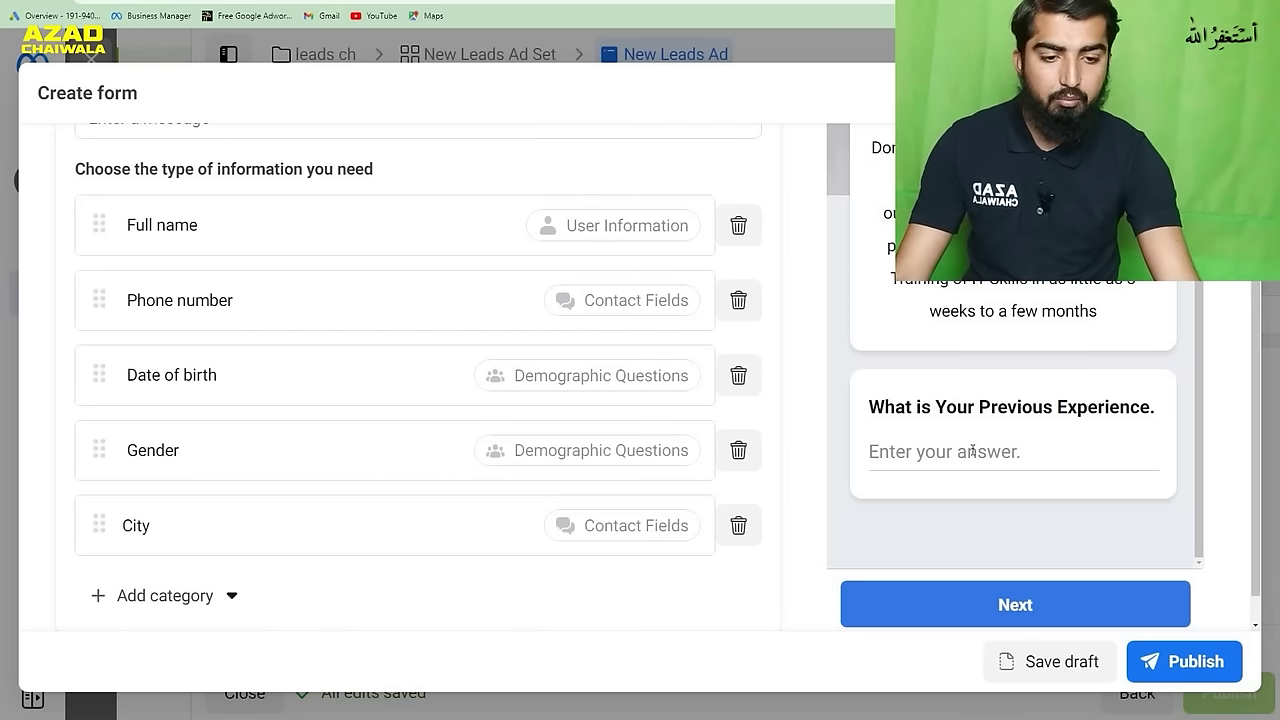
pyautogui.scroll(2, 972, 450)
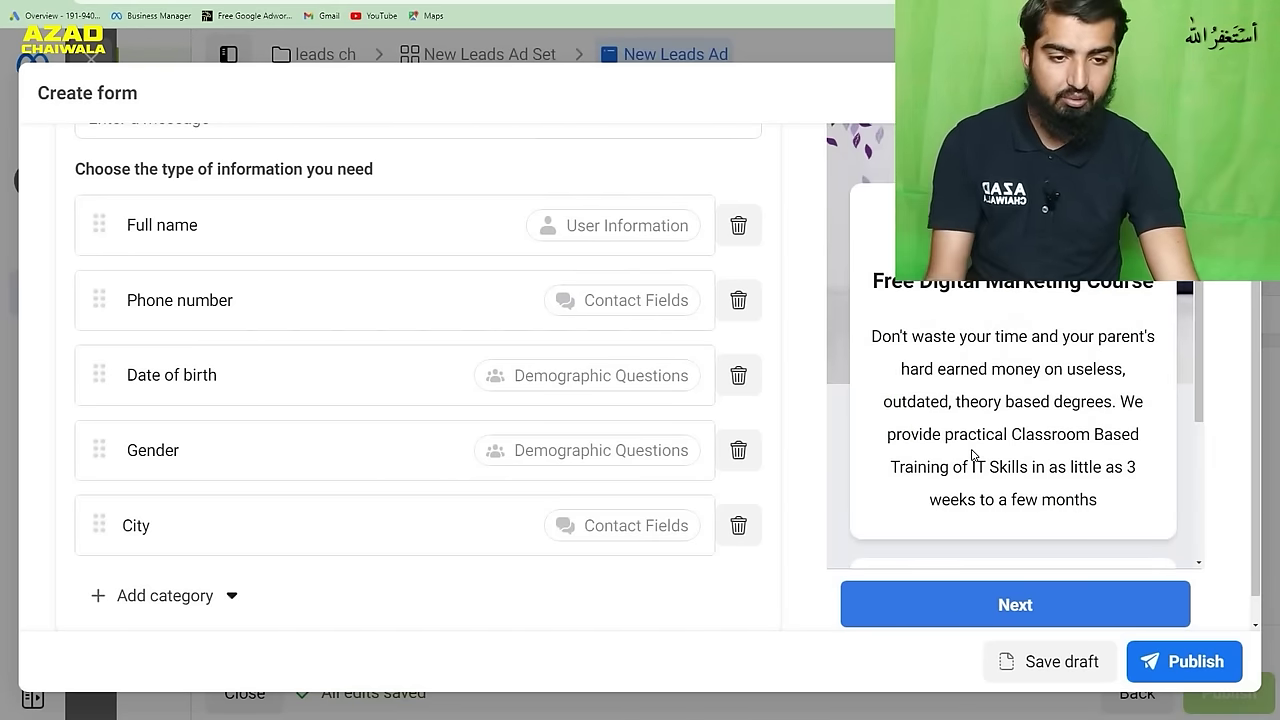
pyautogui.scroll(-2, 972, 455)
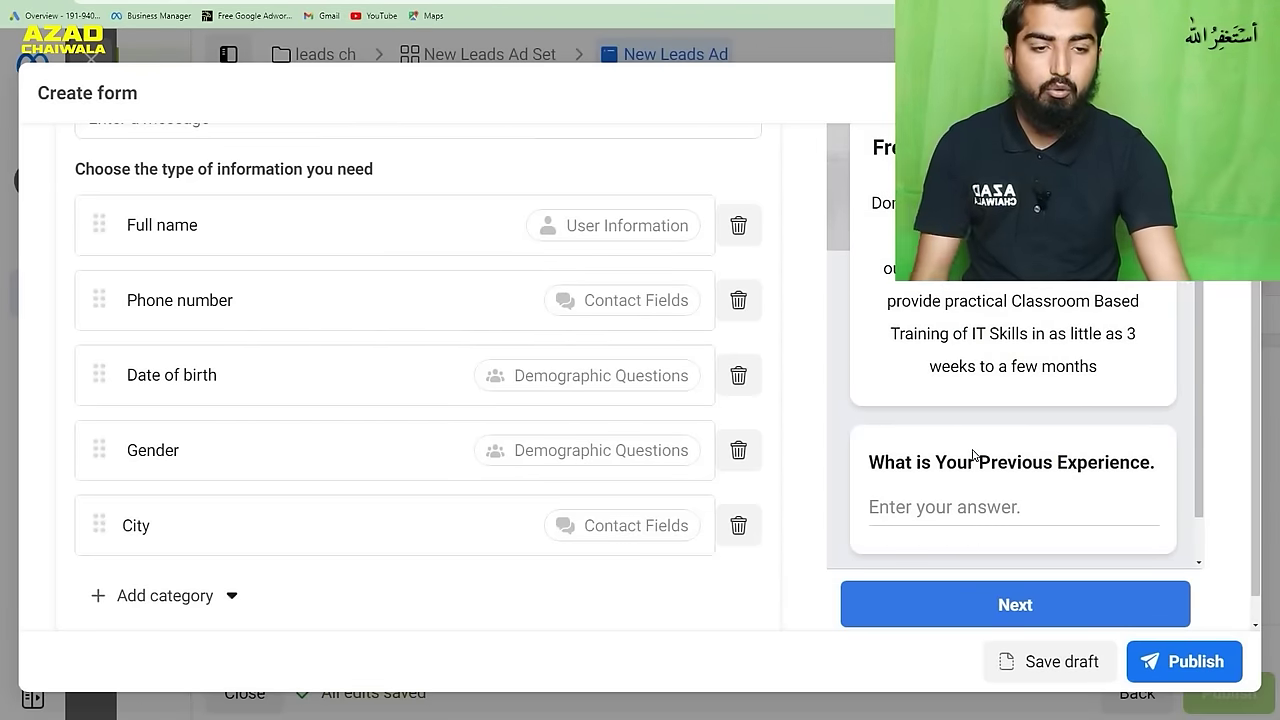
pyautogui.scroll(2, 972, 454)
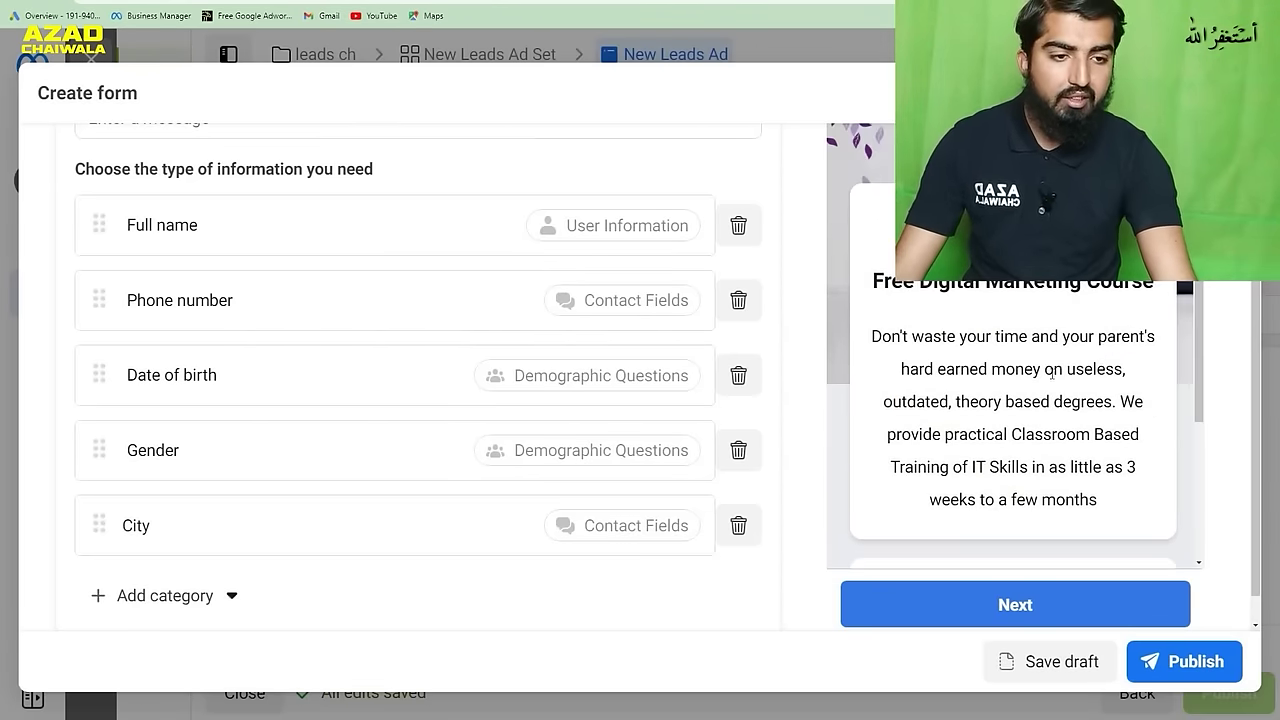
pyautogui.scroll(3, 1116, 287)
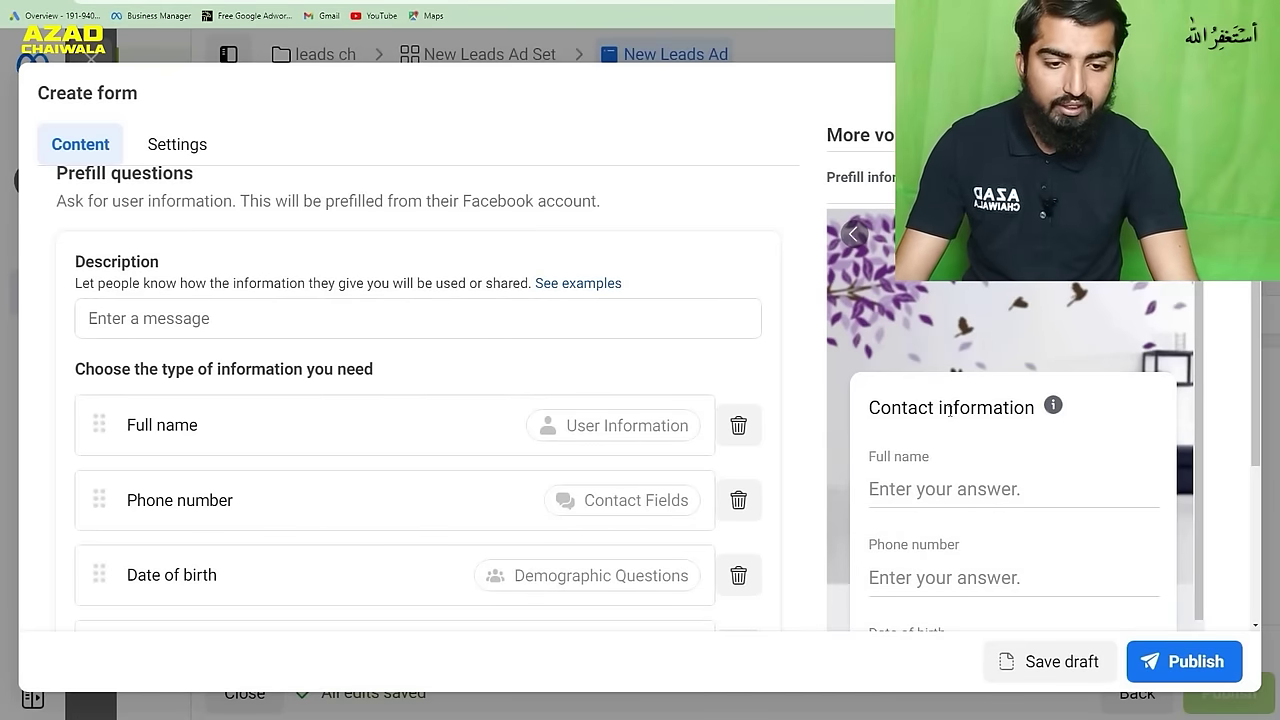
pyautogui.scroll(-1, 970, 410)
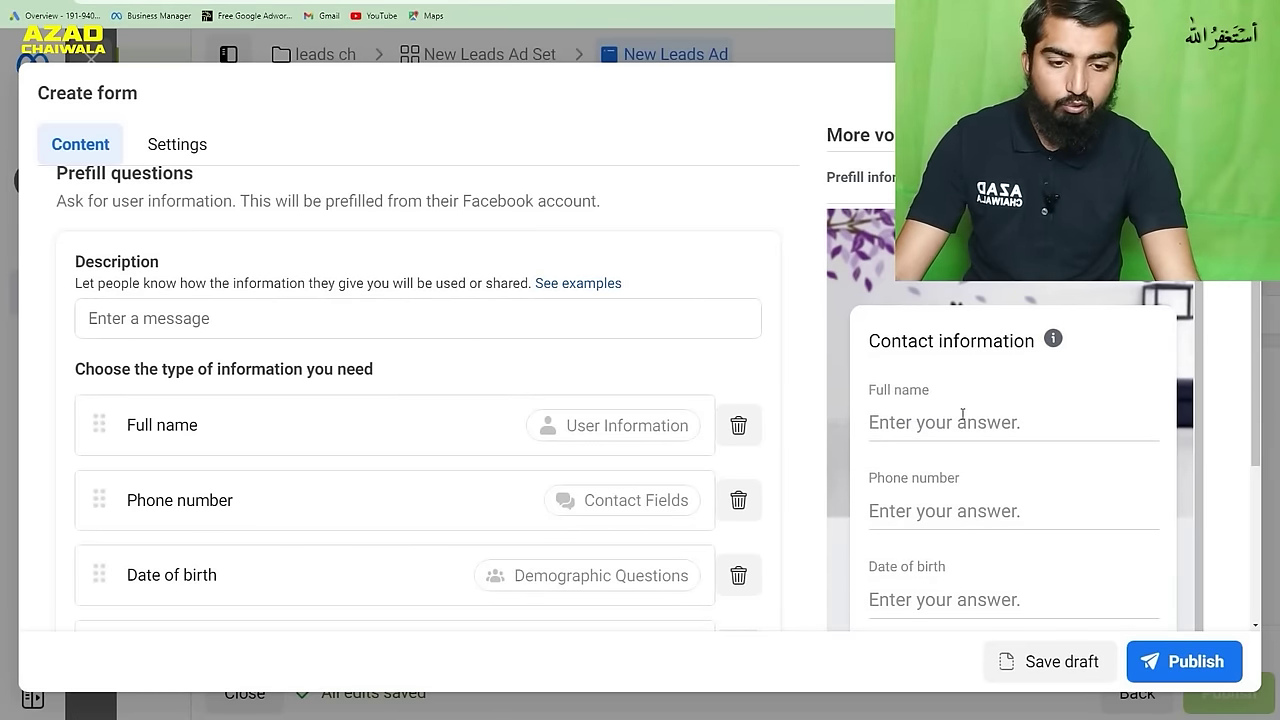
pyautogui.scroll(-2, 962, 414)
pyautogui.scroll(-3, 968, 471)
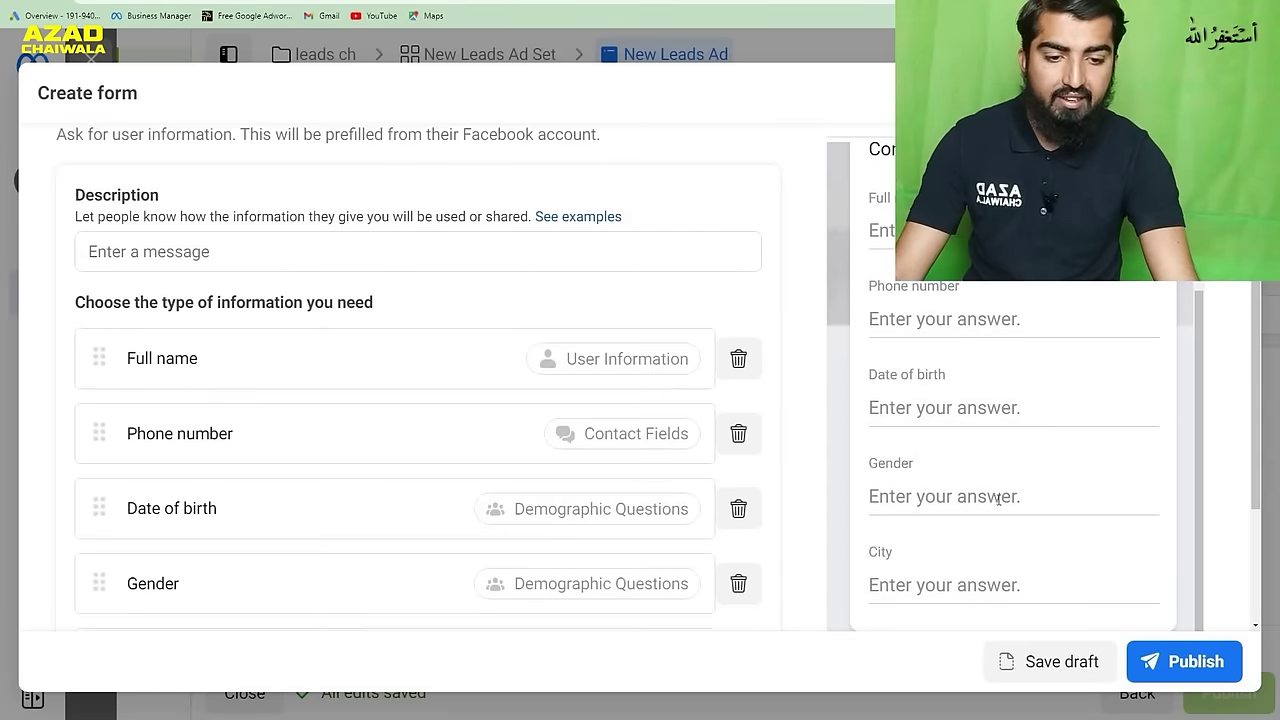
pyautogui.scroll(5, 1014, 497)
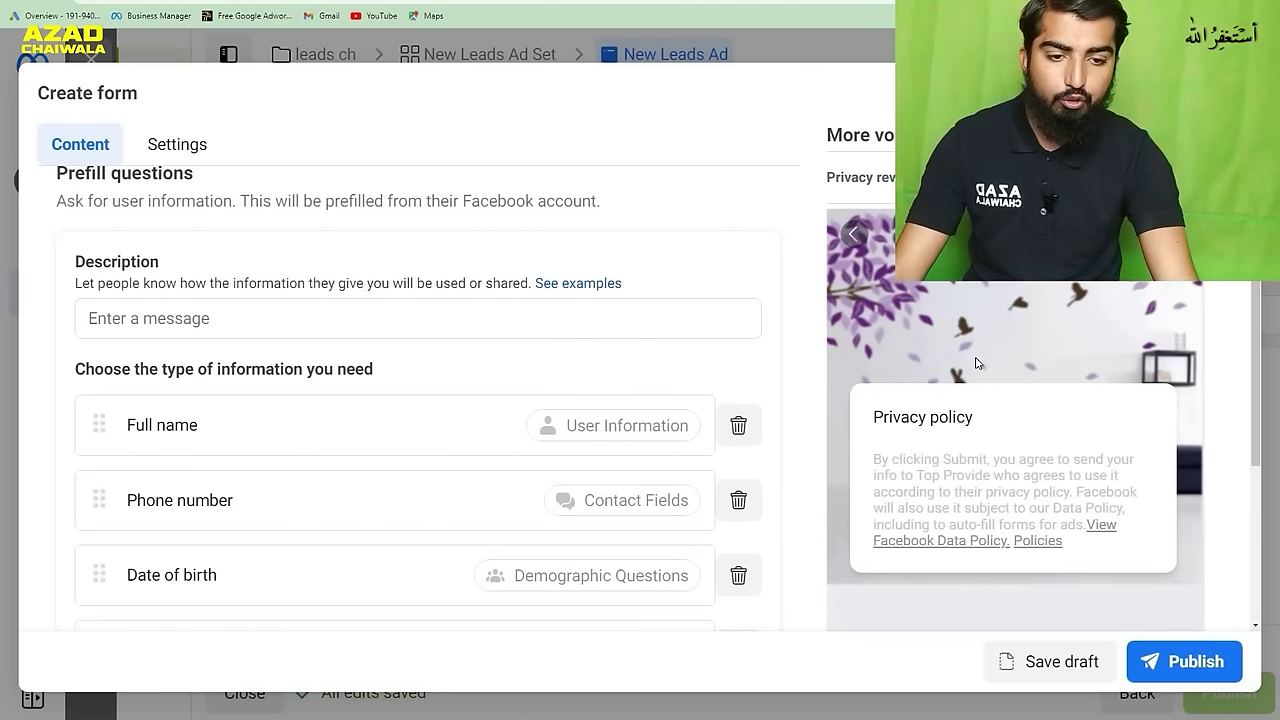
pyautogui.scroll(-1, 907, 379)
pyautogui.scroll(1, 1039, 514)
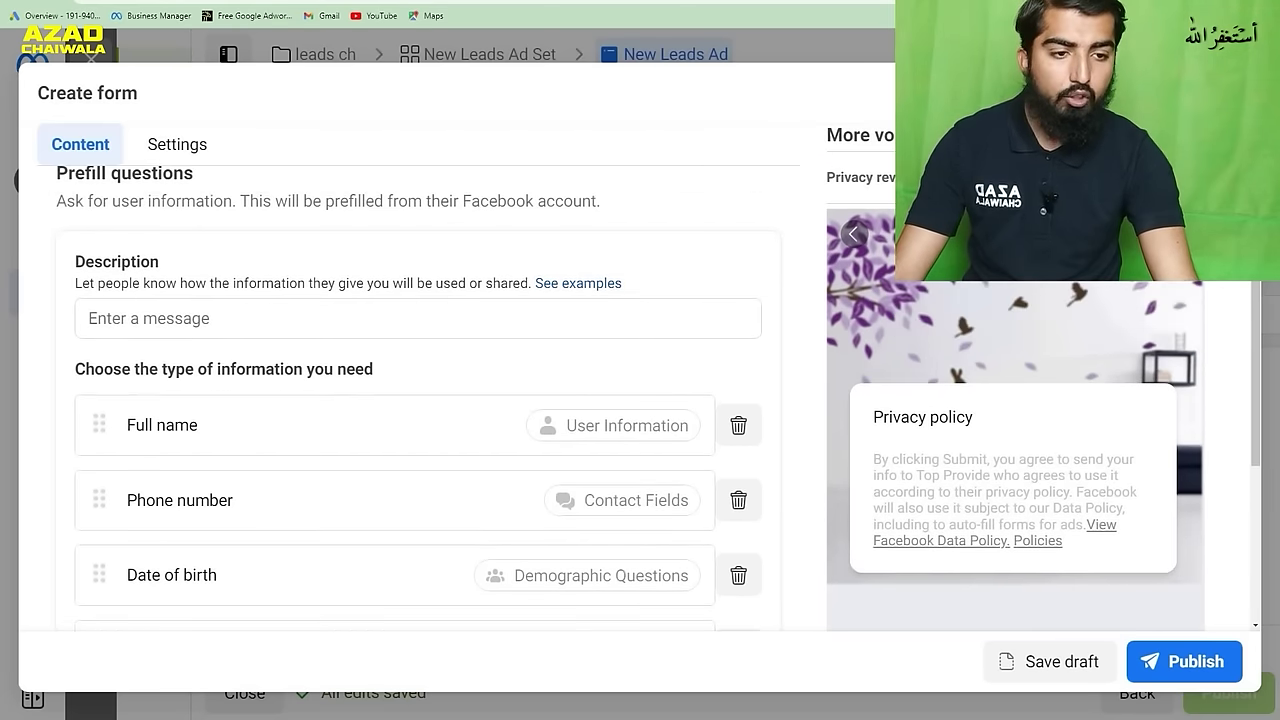
pyautogui.scroll(-3, 649, 375)
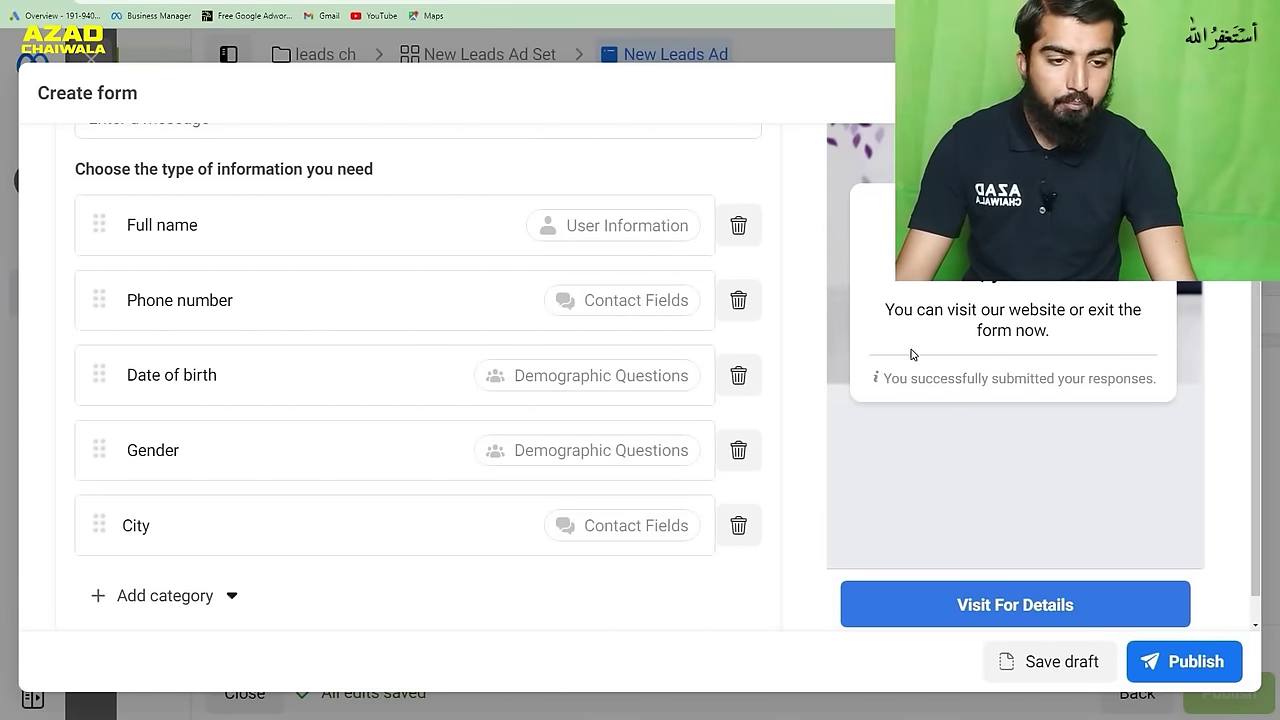
pyautogui.scroll(3, 775, 381)
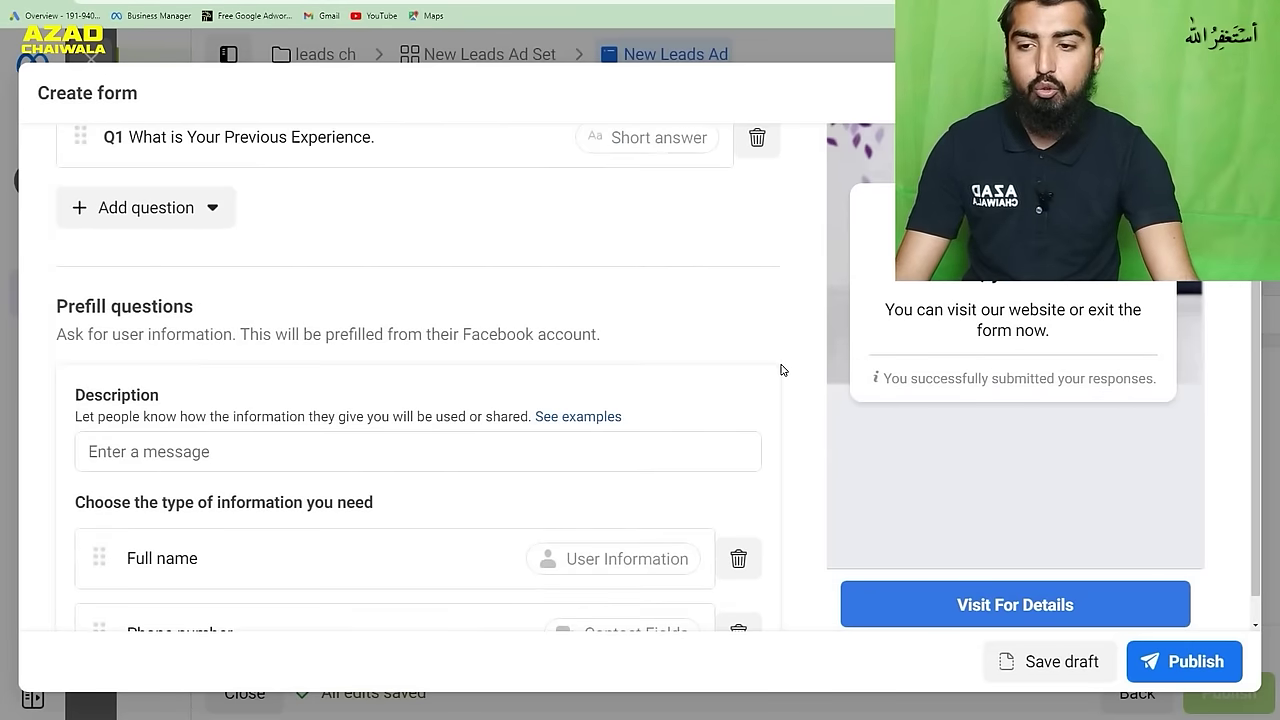
pyautogui.scroll(5, 781, 370)
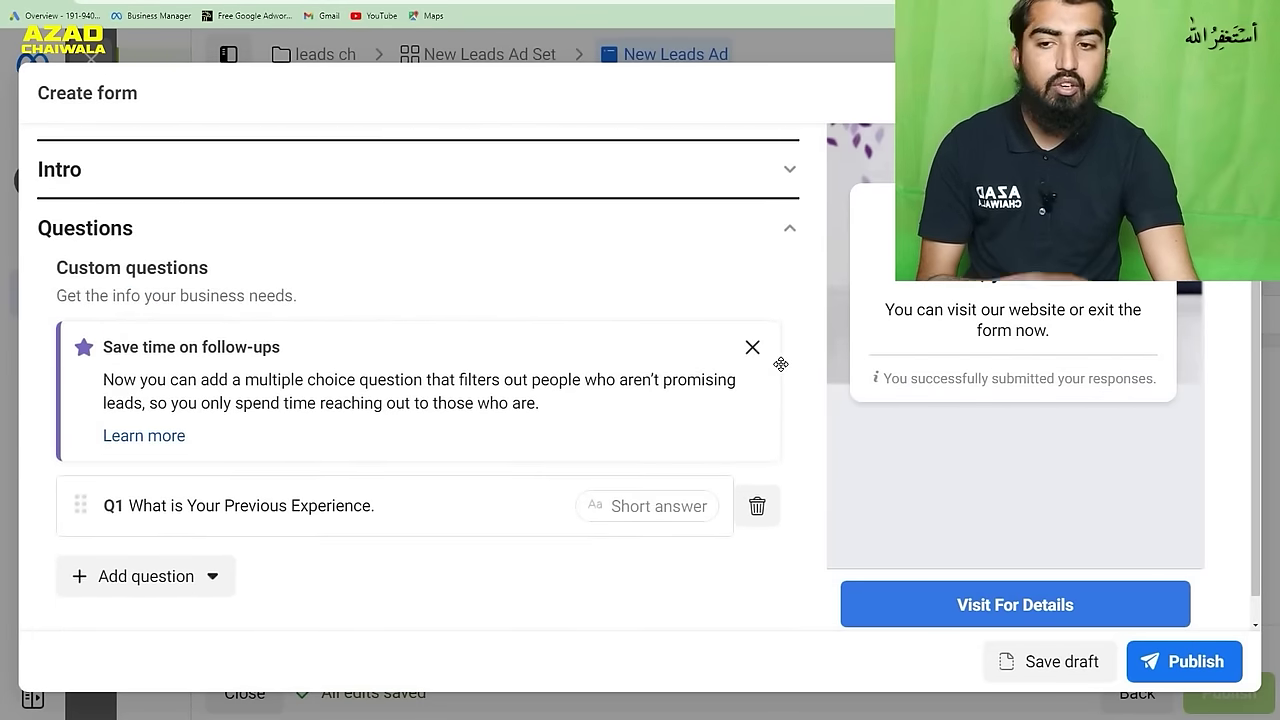
pyautogui.scroll(1, 783, 371)
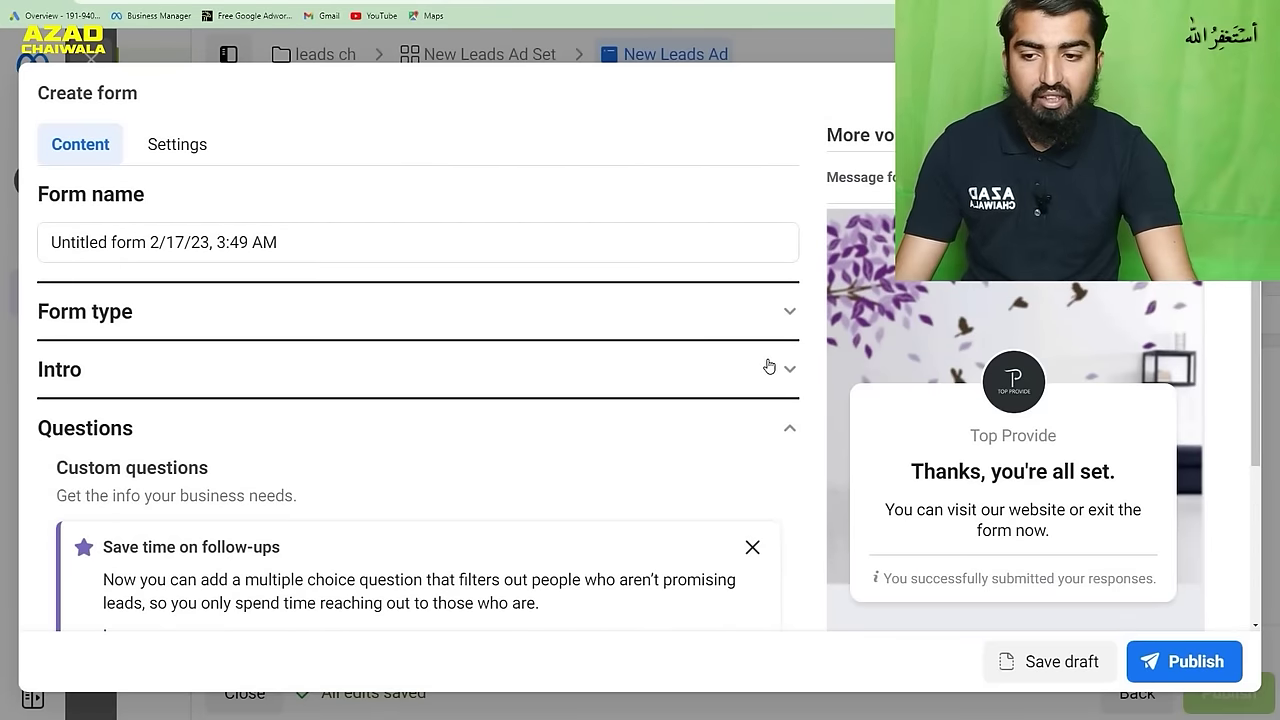
# - Expand the lead form's Intro and Form type sections, then reveal the Message for leads settings
pyautogui.click(769, 367)
pyautogui.scroll(-3, 767, 372)
pyautogui.scroll(-2, 768, 375)
pyautogui.scroll(4, 790, 405)
pyautogui.scroll(-3, 790, 405)
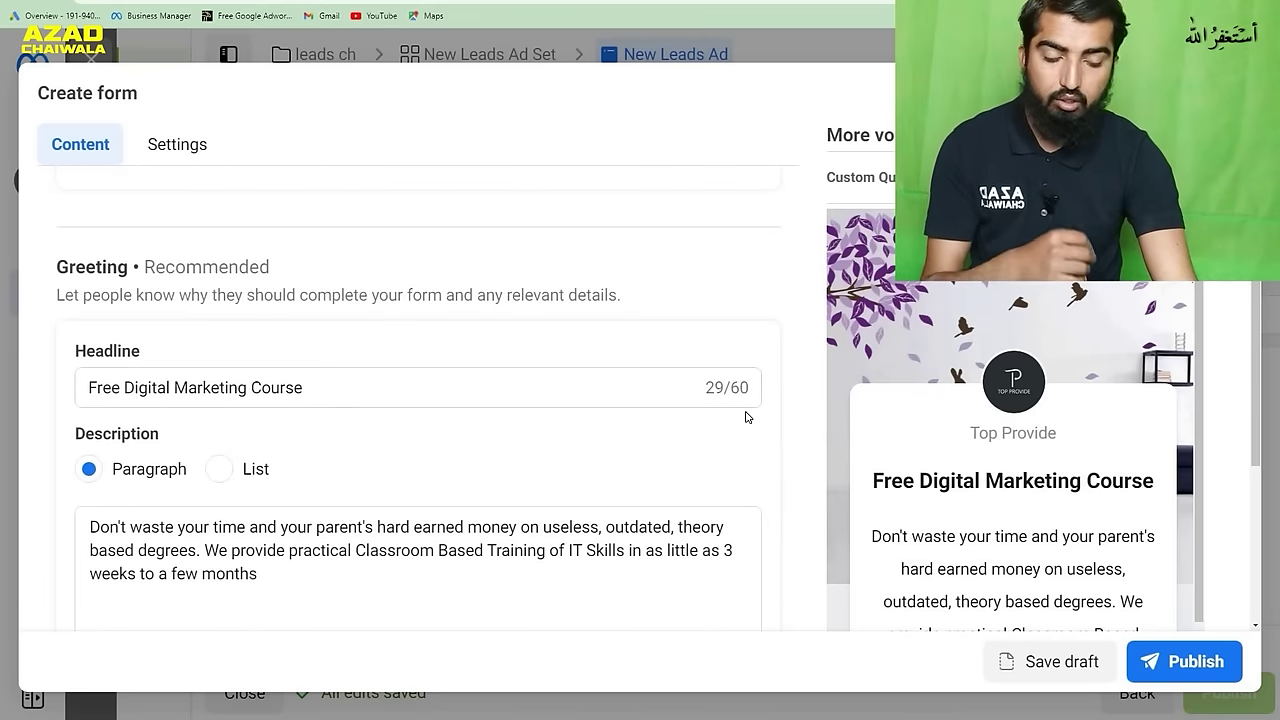
pyautogui.scroll(1, 761, 399)
pyautogui.scroll(5, 761, 399)
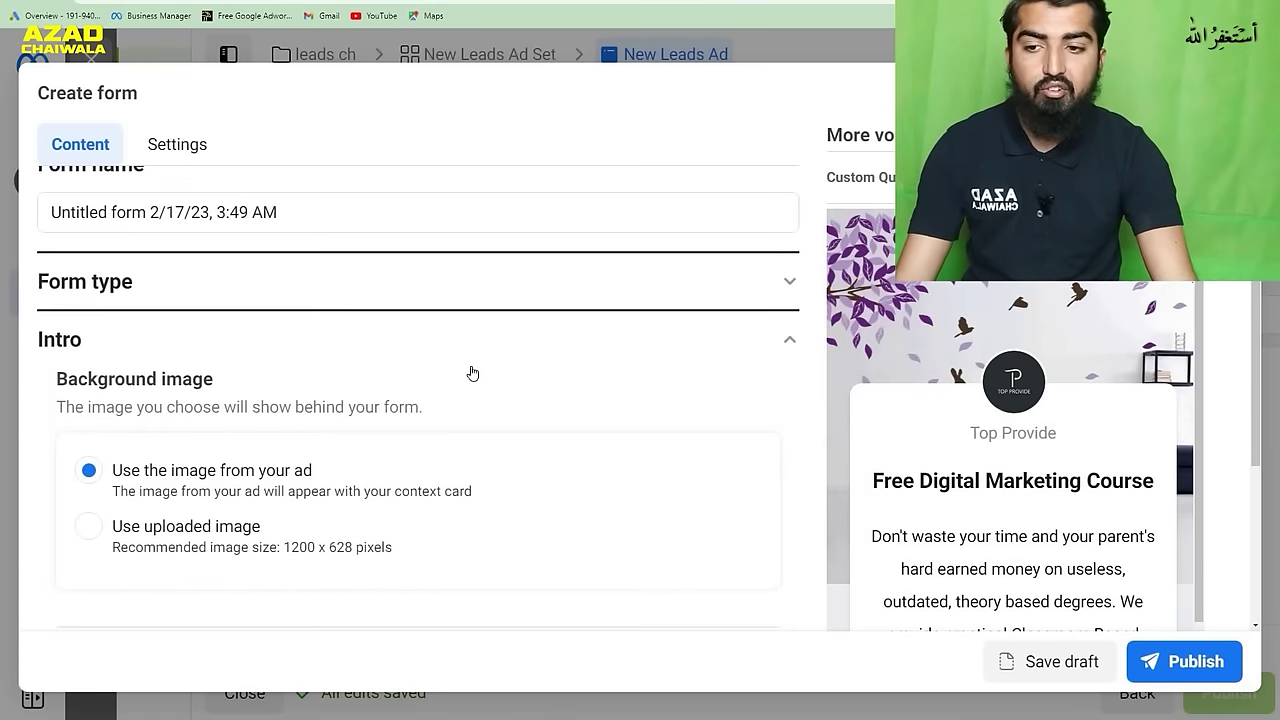
pyautogui.click(667, 289)
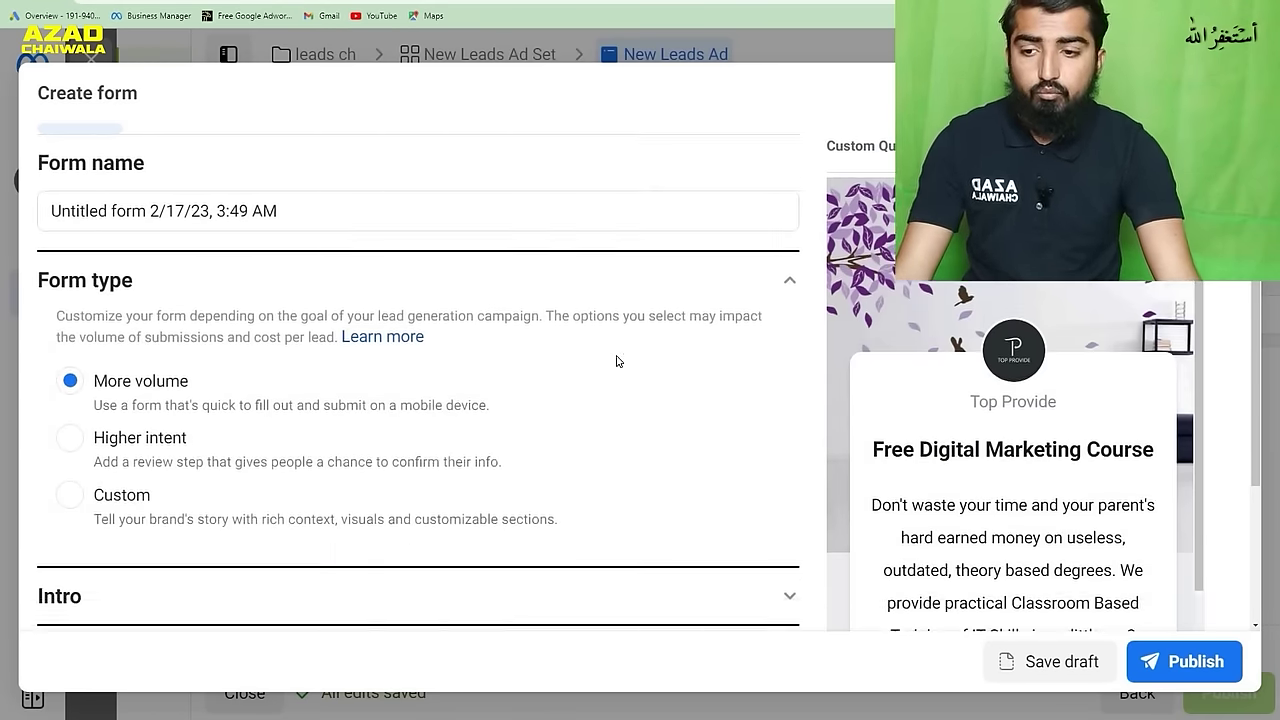
pyautogui.scroll(-3, 620, 361)
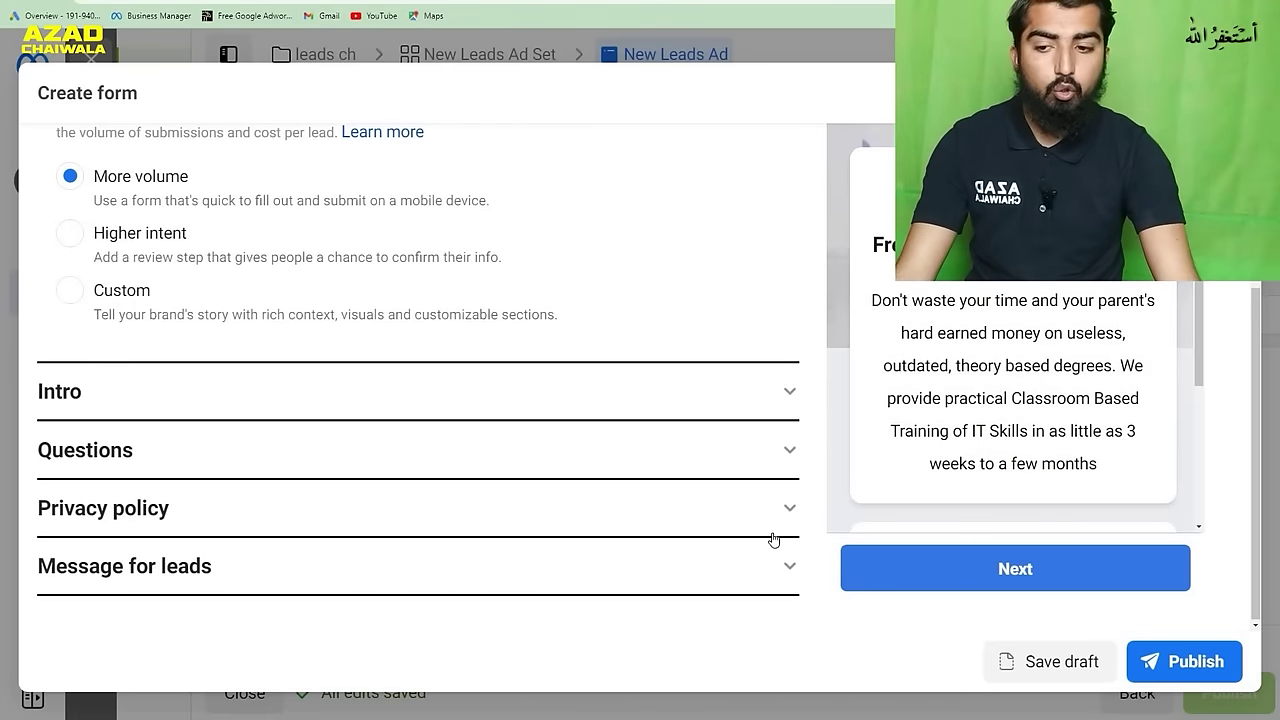
pyautogui.click(774, 570)
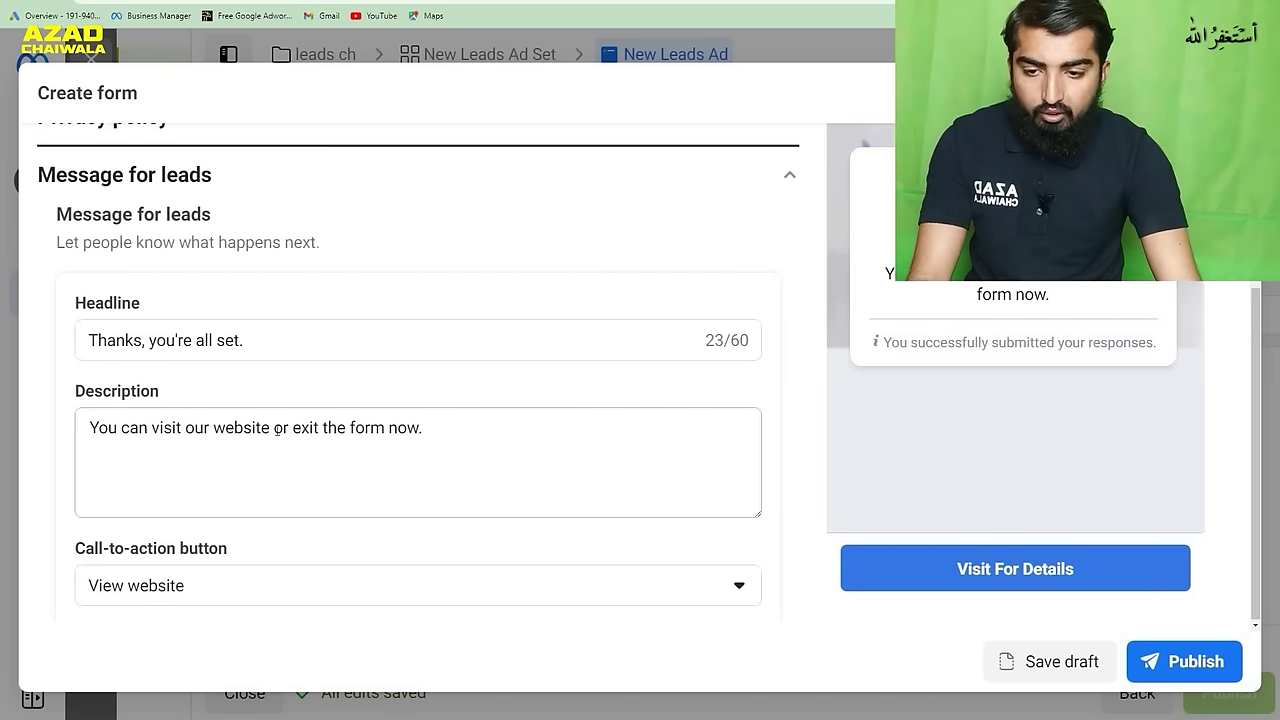
# - Replace 'or exit the form now' in the thank-you description with 'for more details'
pyautogui.moveTo(276, 430); pyautogui.dragTo(415, 440)
pyautogui.press('BackSpace')
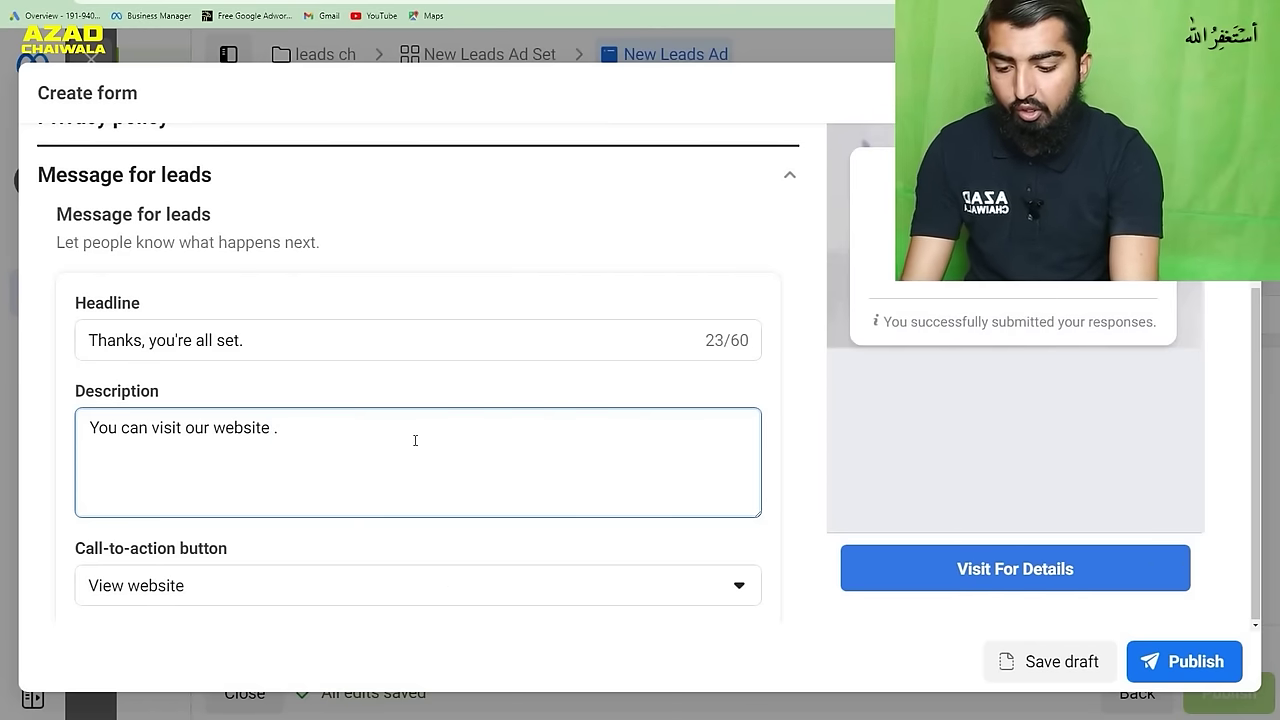
pyautogui.write('for more d')
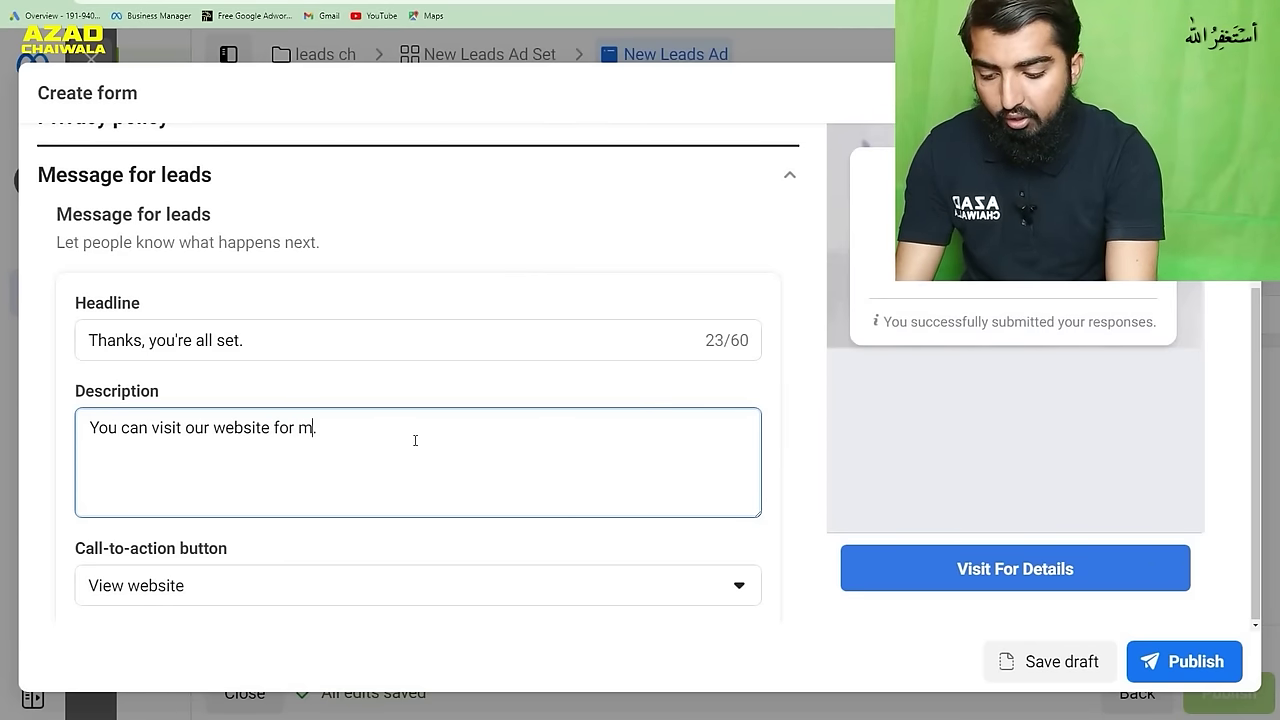
pyautogui.write('etails')
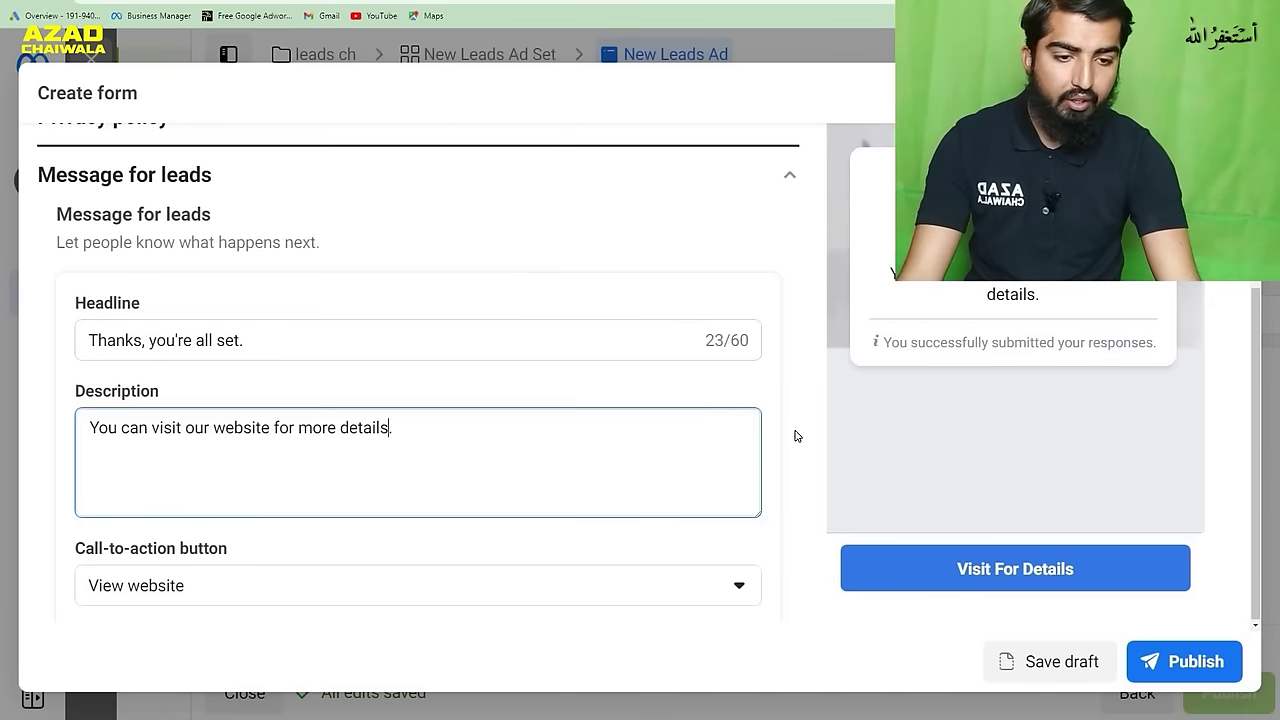
pyautogui.click(812, 412)
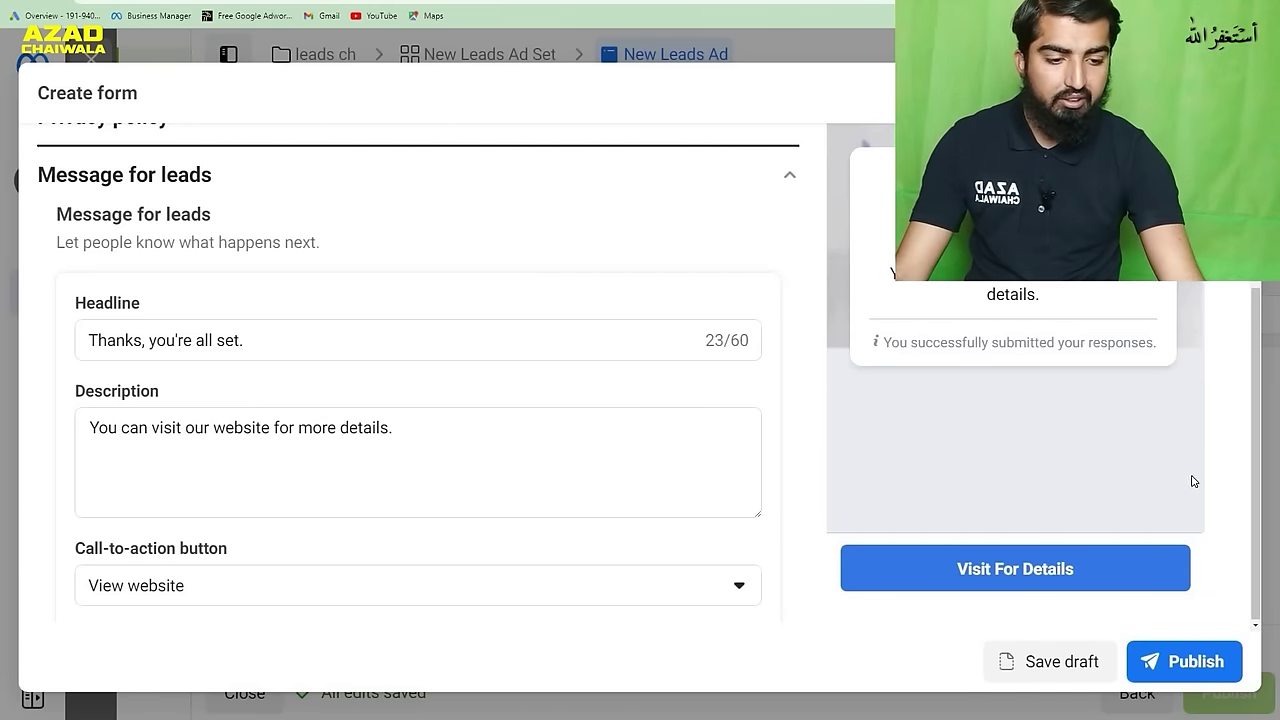
pyautogui.click(1214, 656)
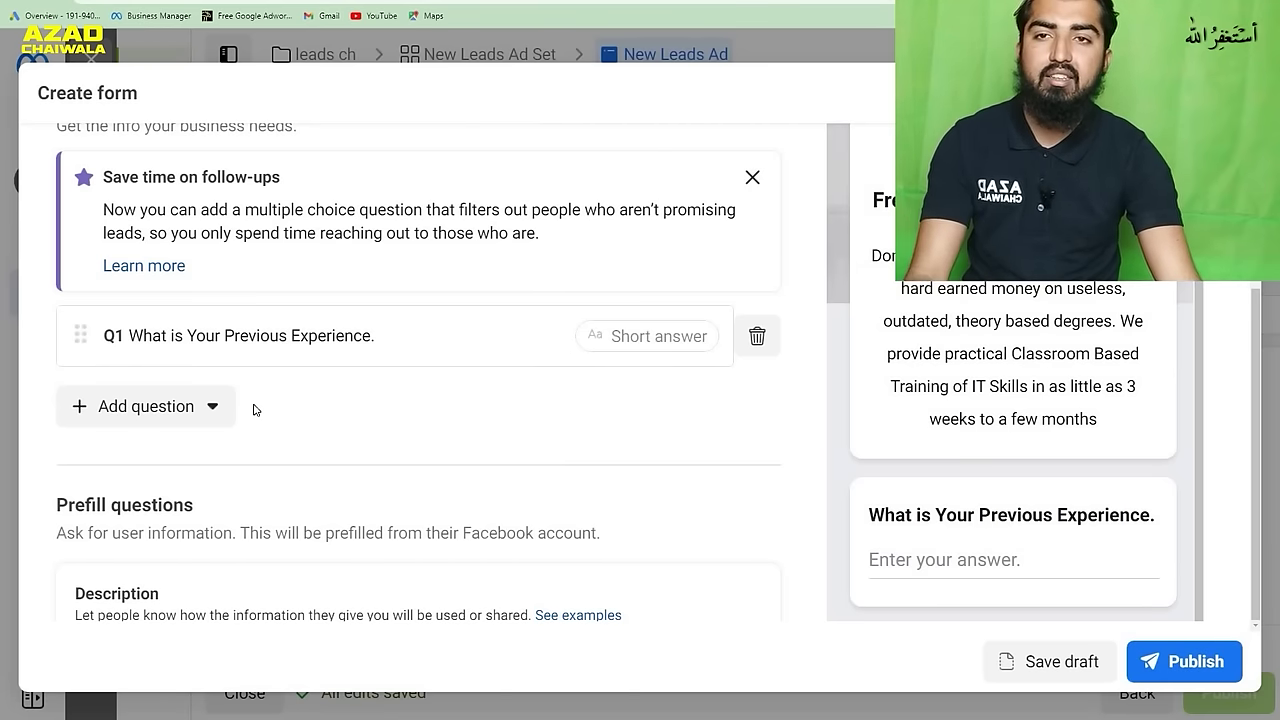
# - Scroll through the lead form preview to review its greeting and custom experience question
pyautogui.scroll(1, 1010, 307)
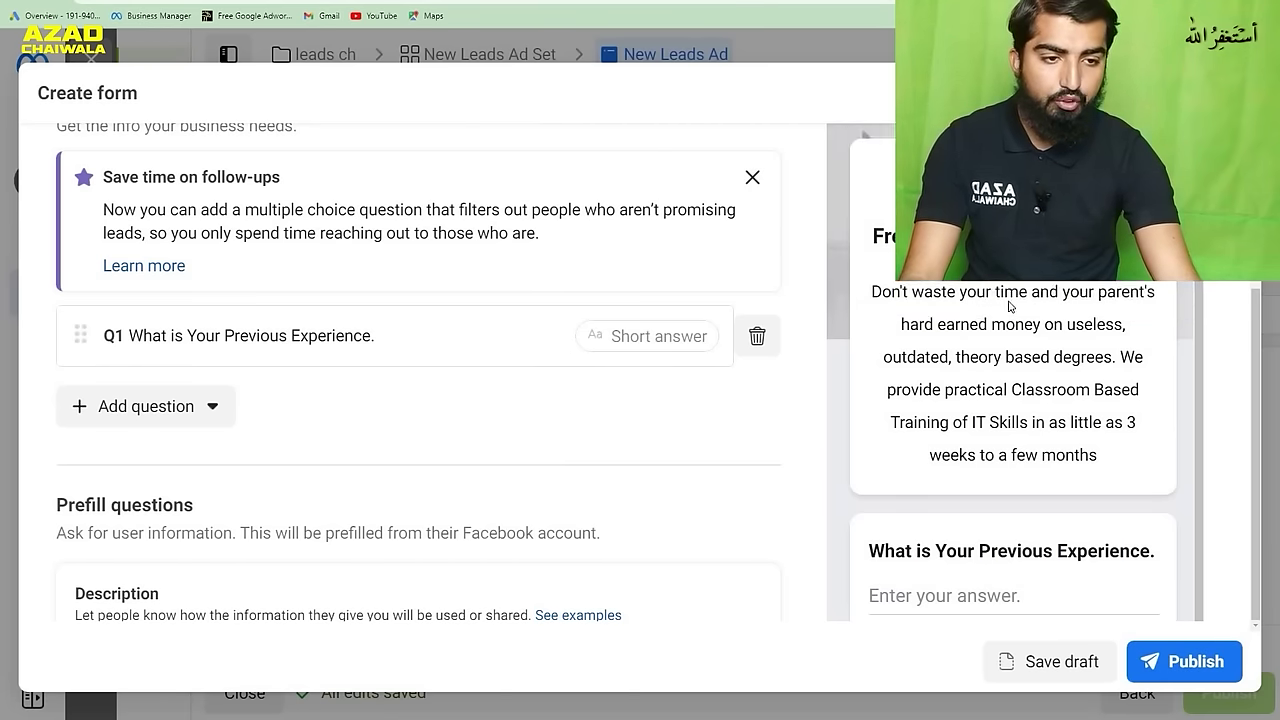
pyautogui.scroll(2, 1010, 307)
pyautogui.scroll(3, 1066, 347)
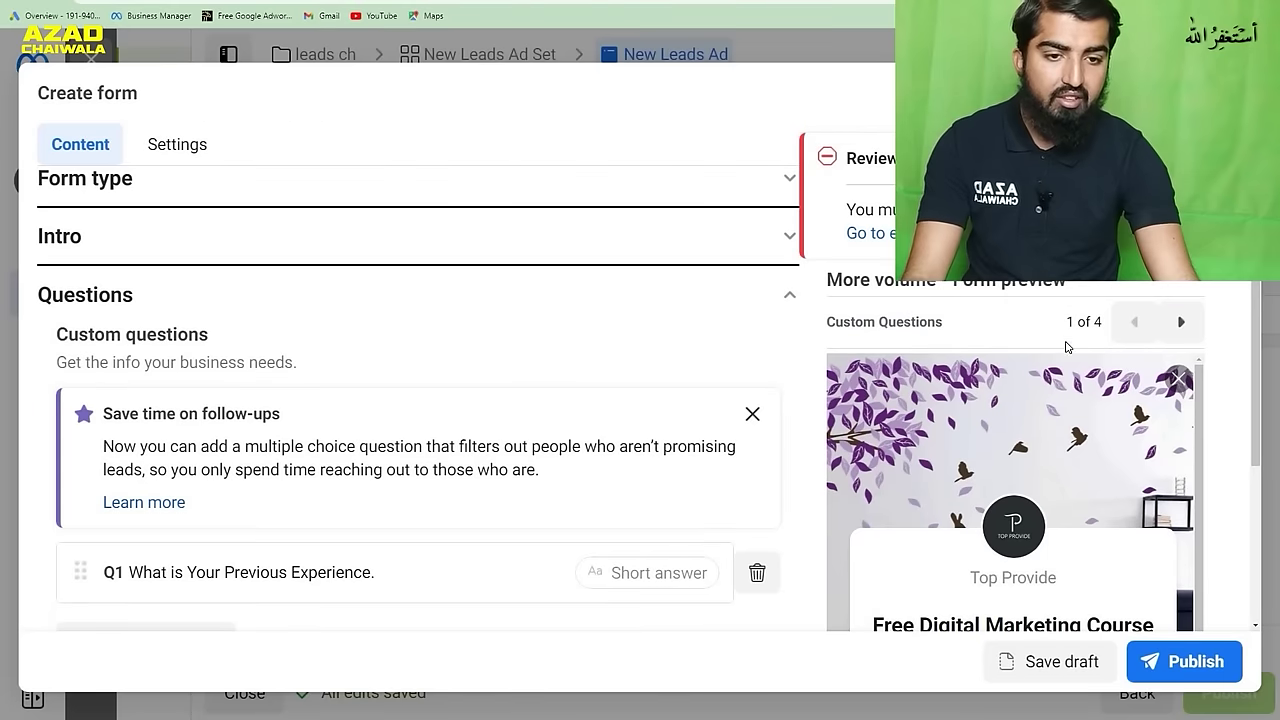
pyautogui.scroll(-5, 962, 382)
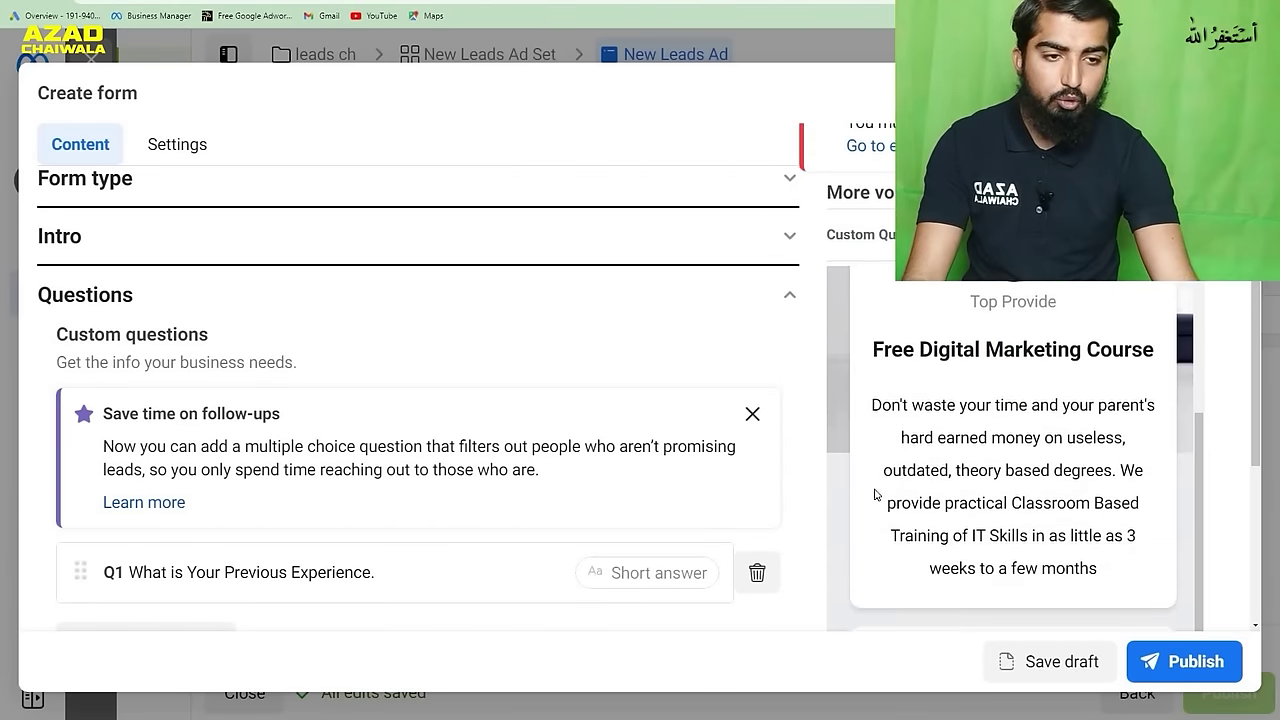
pyautogui.scroll(-5, 860, 490)
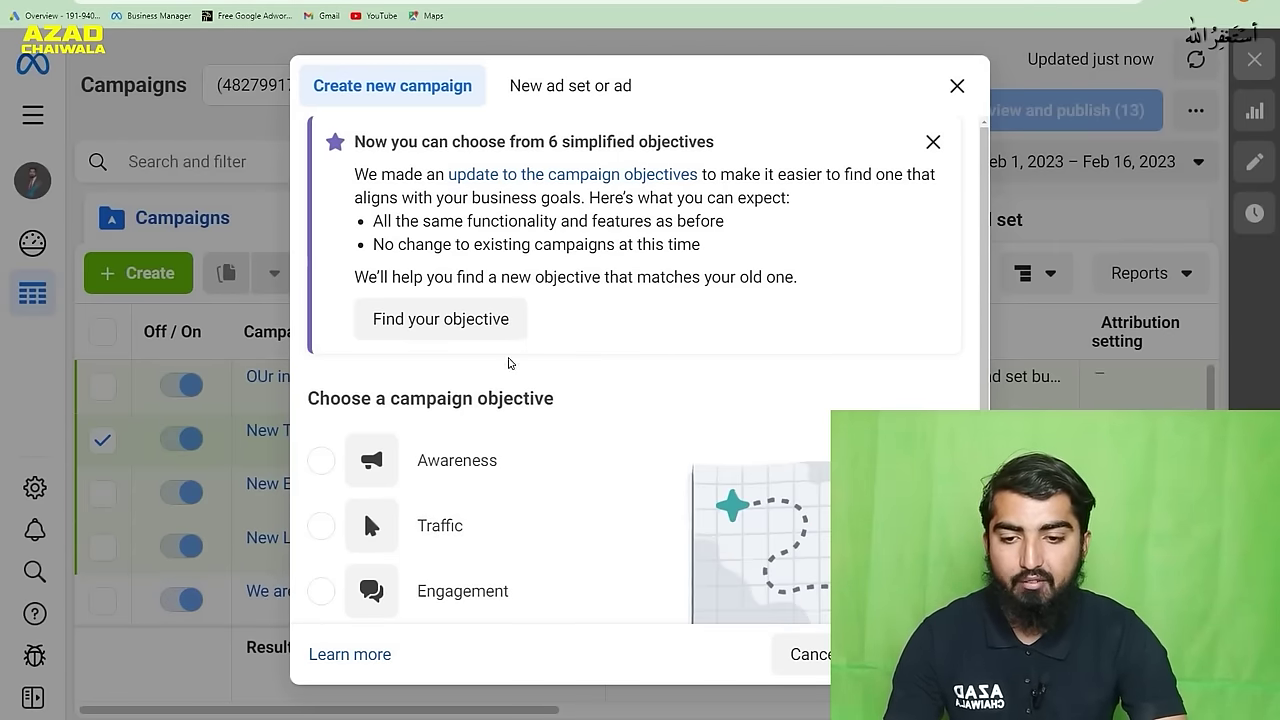
# - Create a Traffic-objective campaign, select its default name, and glance at the website tab
pyautogui.click(322, 527)
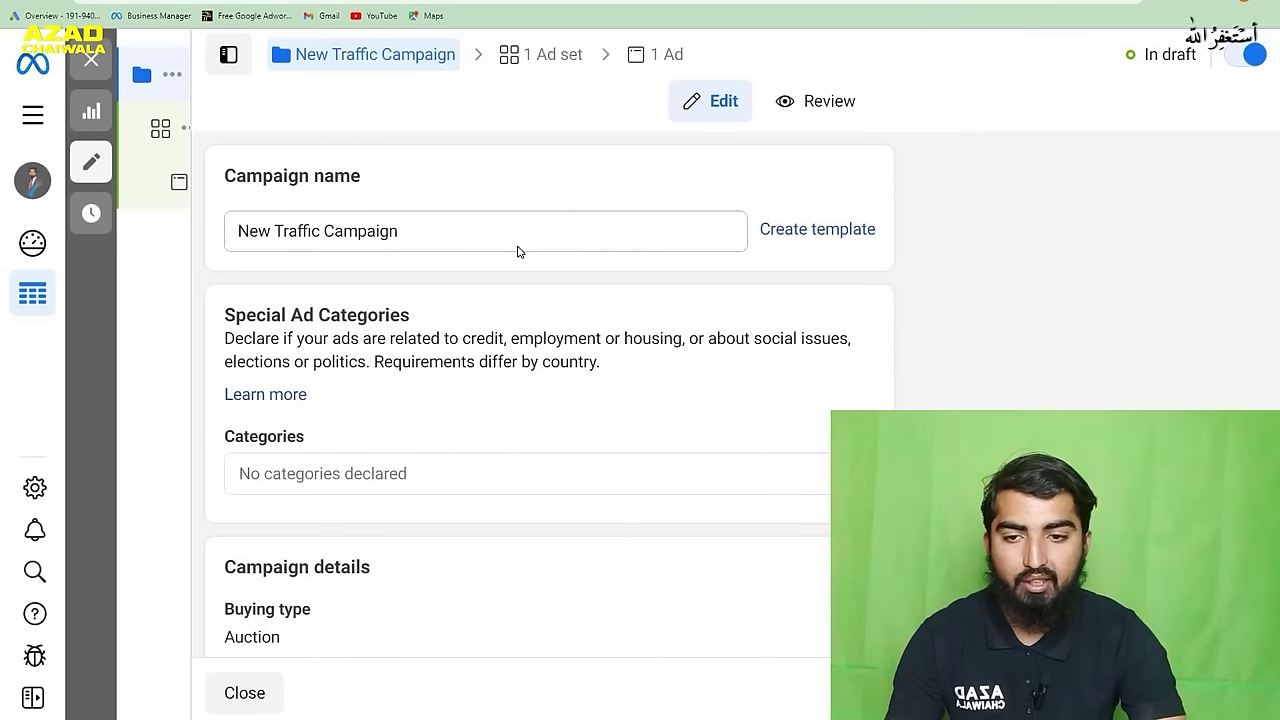
pyautogui.click(453, 234)
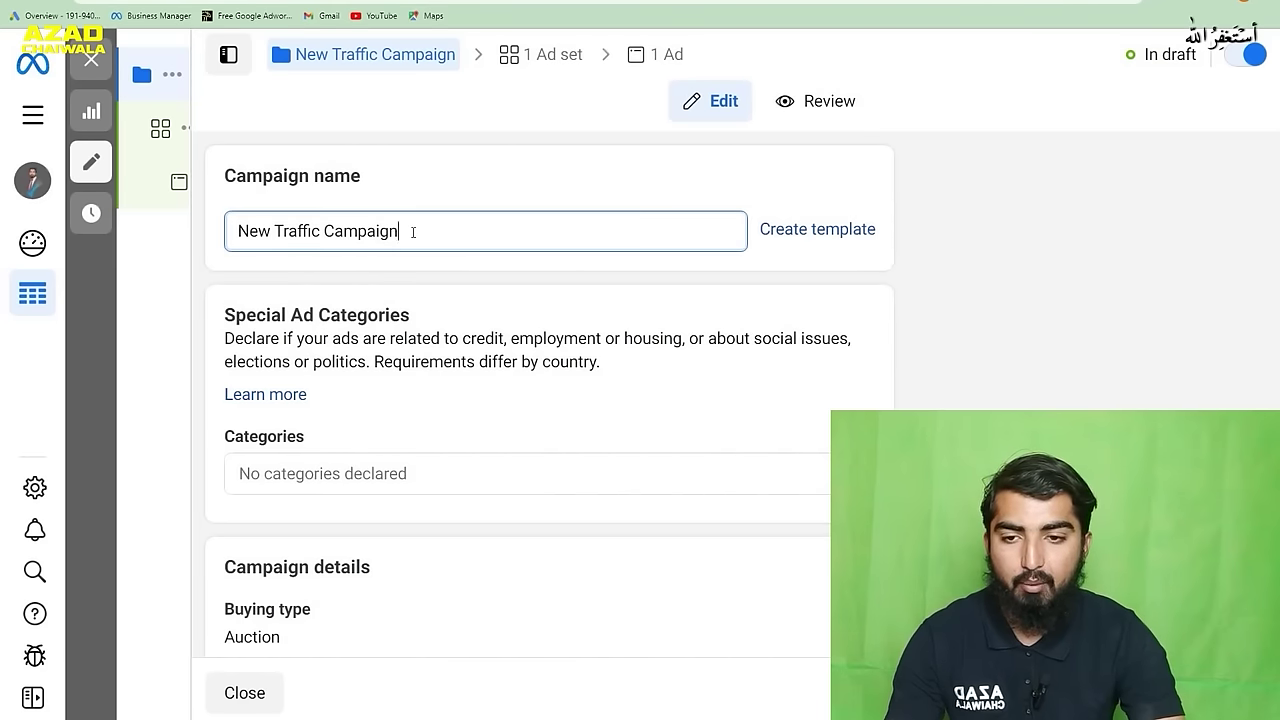
pyautogui.moveTo(413, 232); pyautogui.dragTo(229, 239)
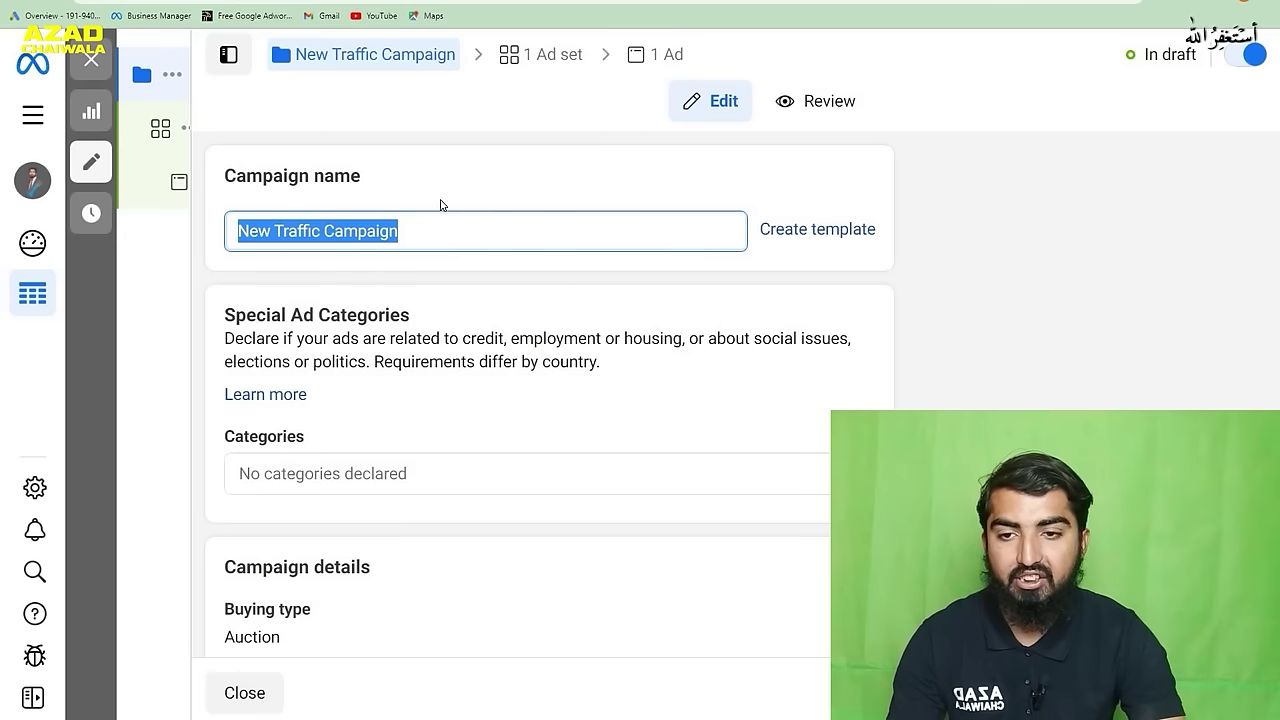
pyautogui.hotkey('ctrl', 'Tab')
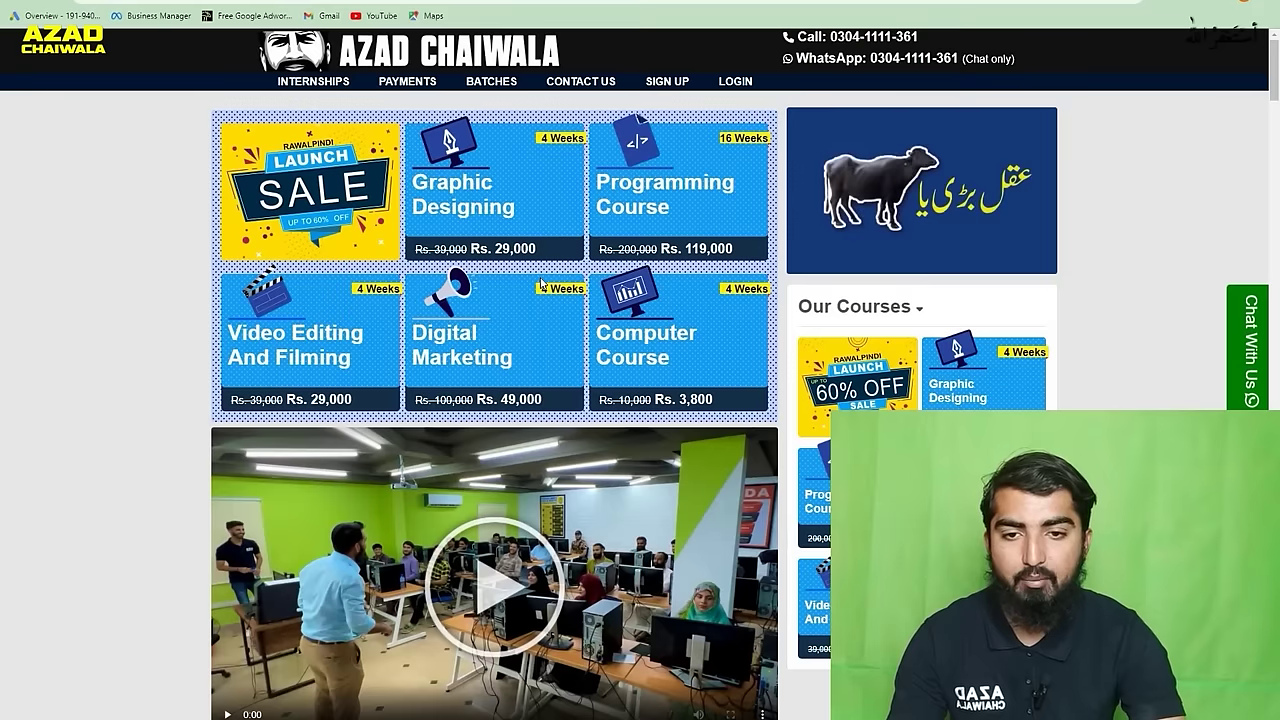
pyautogui.scroll(-6, 540, 284)
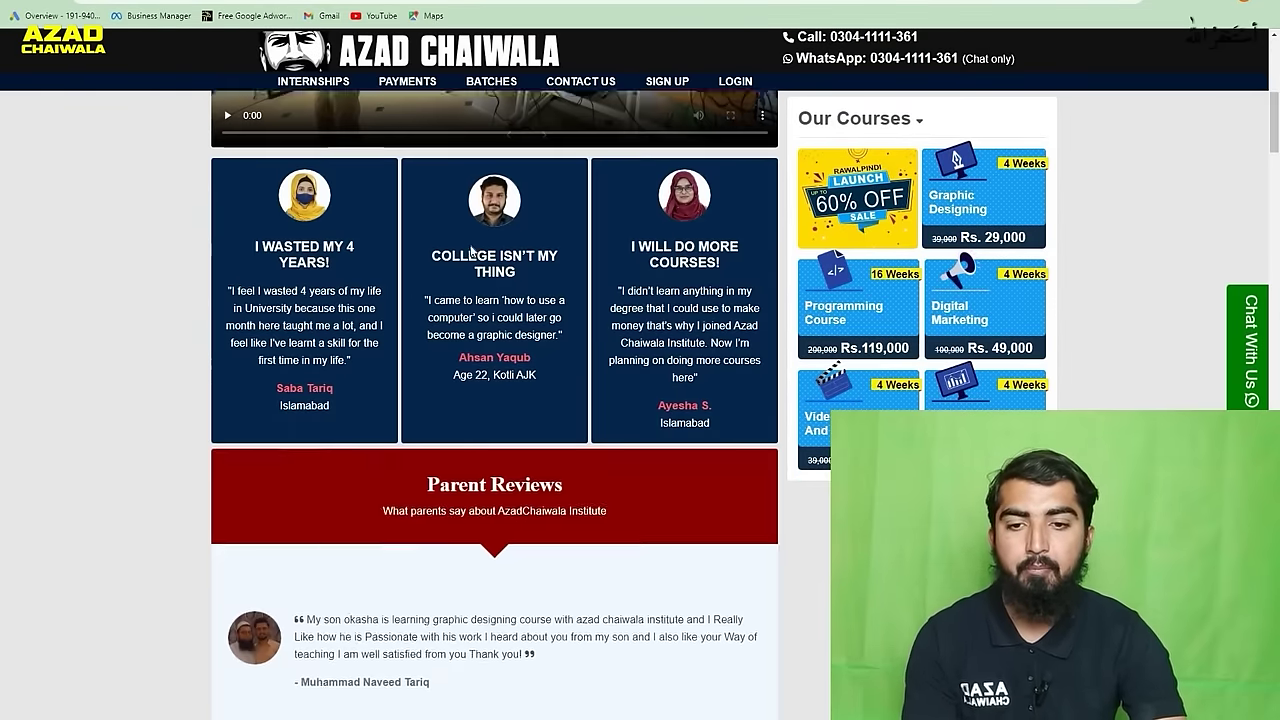
pyautogui.scroll(7, 494, 400)
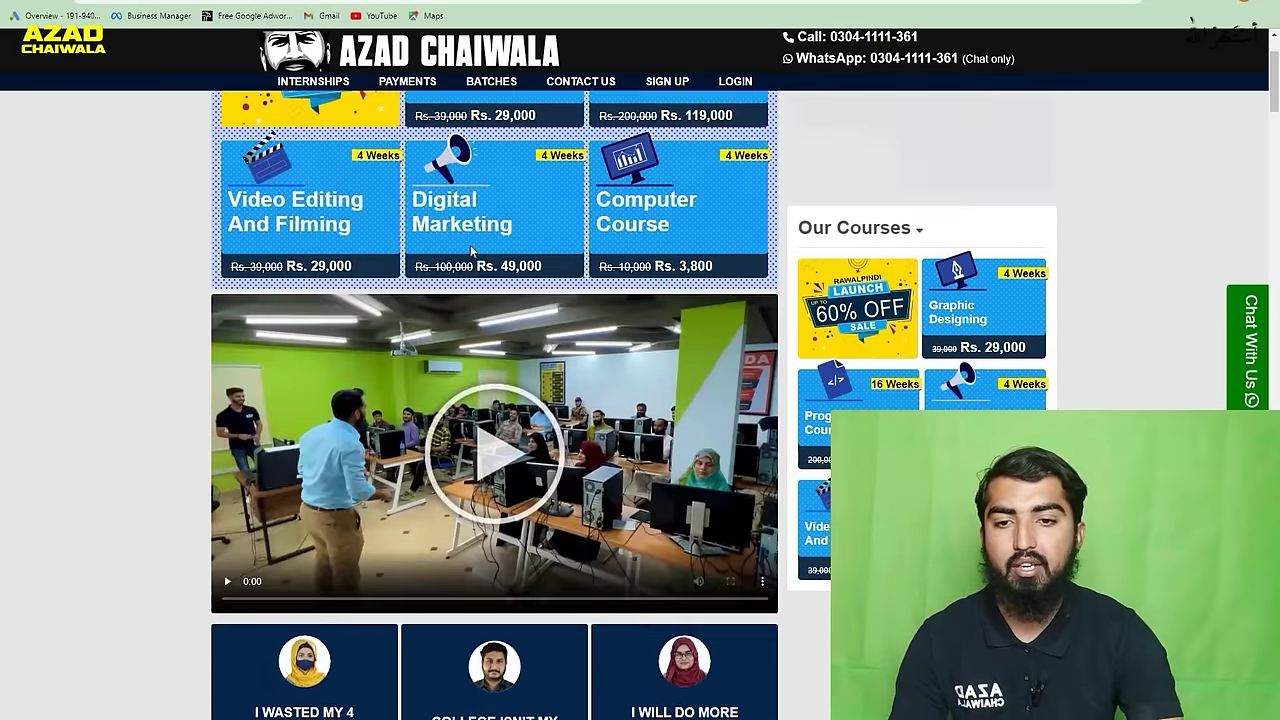
pyautogui.hotkey('ctrl', 'shift', 'Tab')
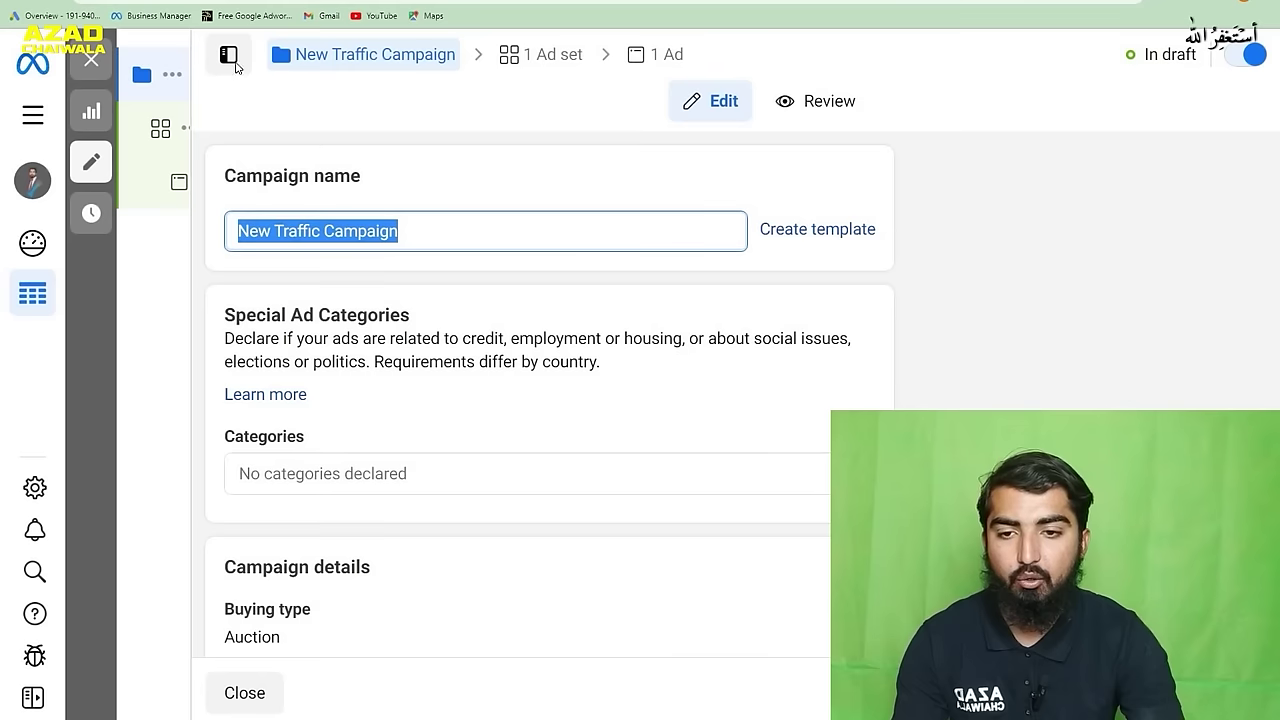
# - Replace the default campaign name with 'azad chaiwala campaign for web traffic'
pyautogui.click(437, 229)
pyautogui.moveTo(437, 229); pyautogui.dragTo(224, 230)
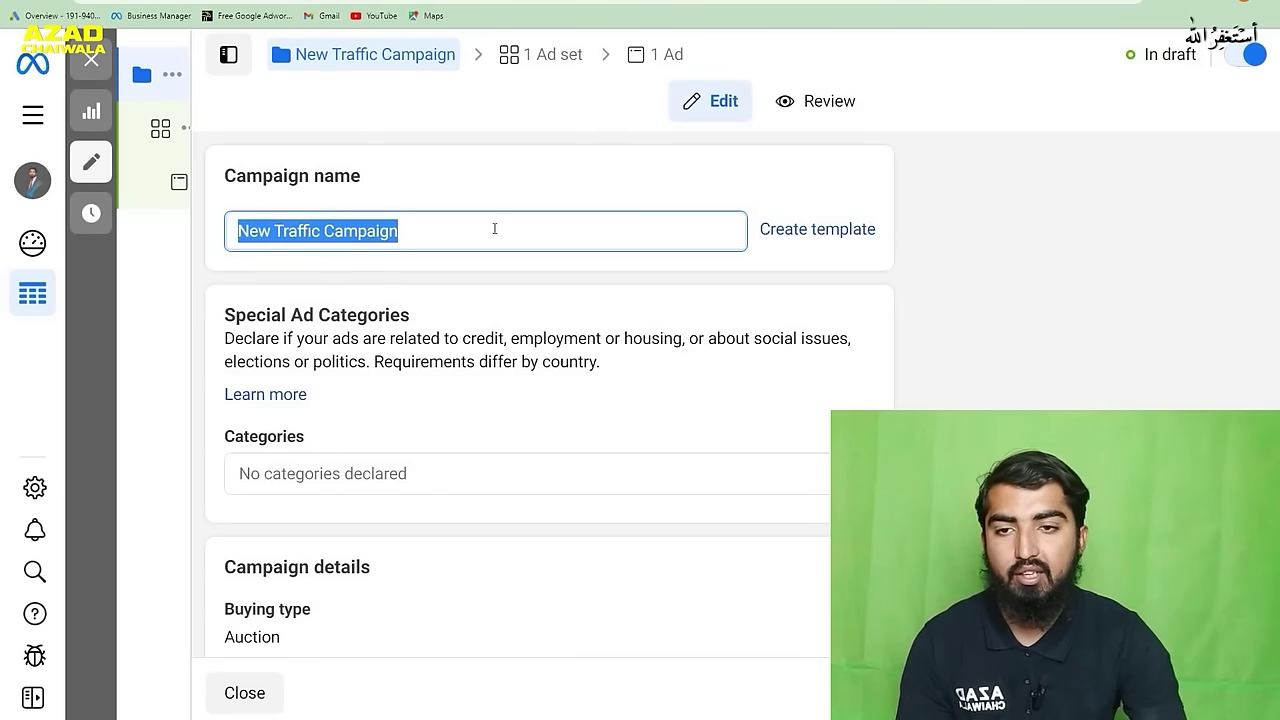
pyautogui.write('azad chai')
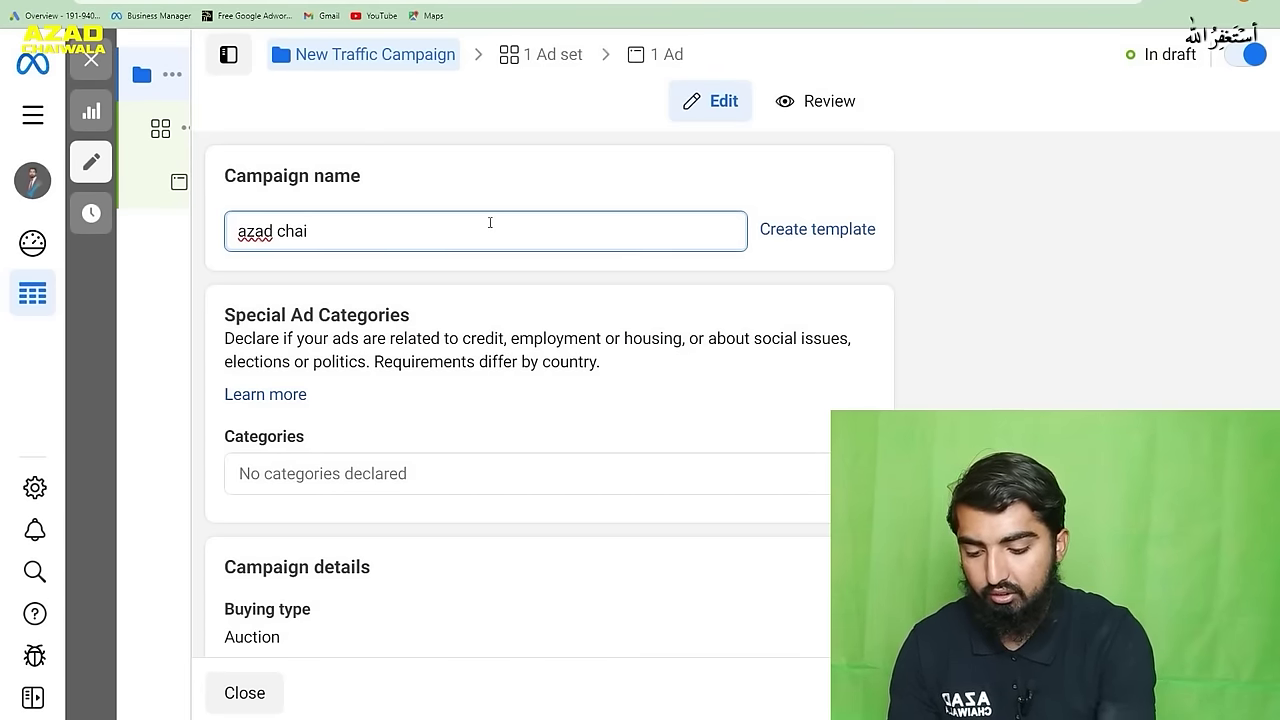
pyautogui.write('wala campaign')
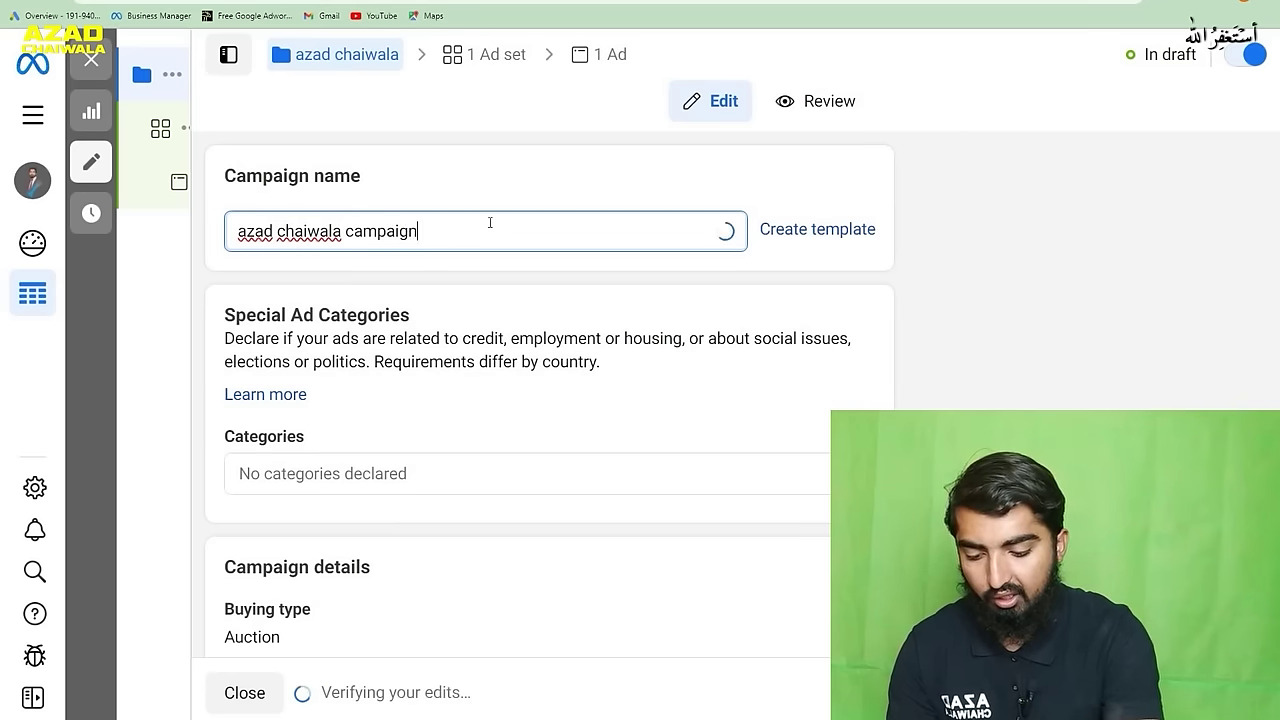
pyautogui.write(' fo')
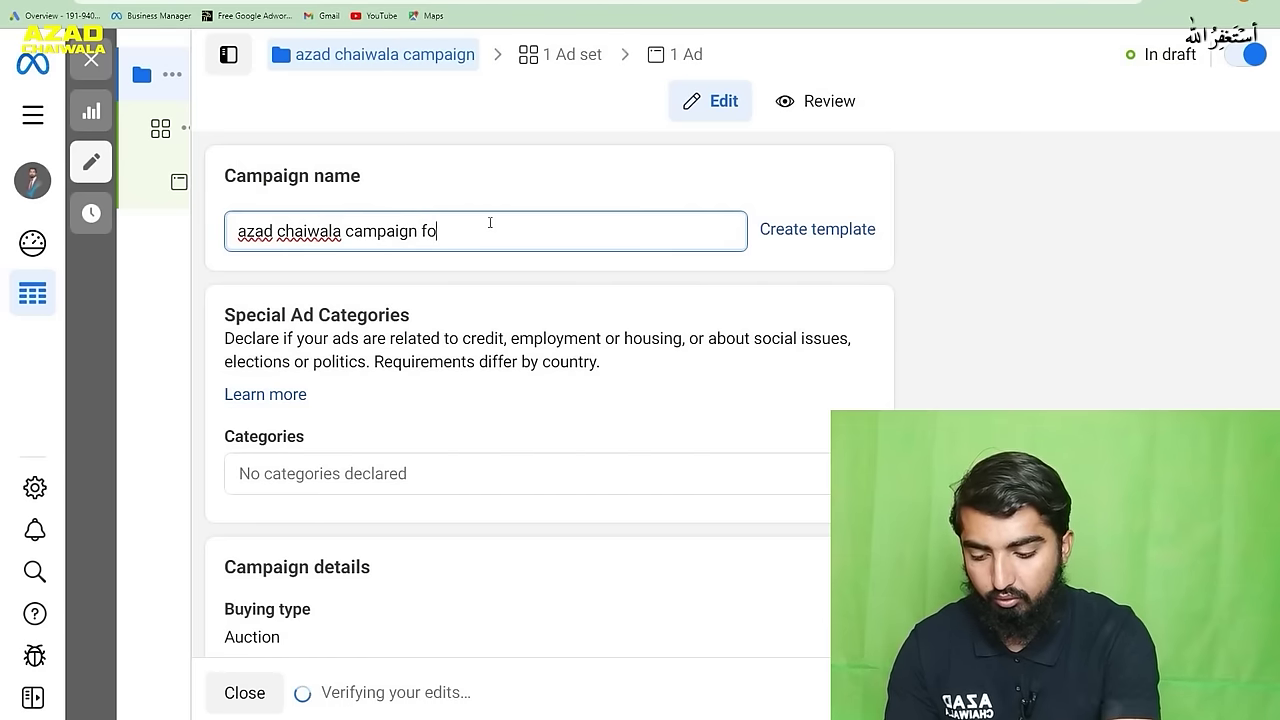
pyautogui.write('r we')
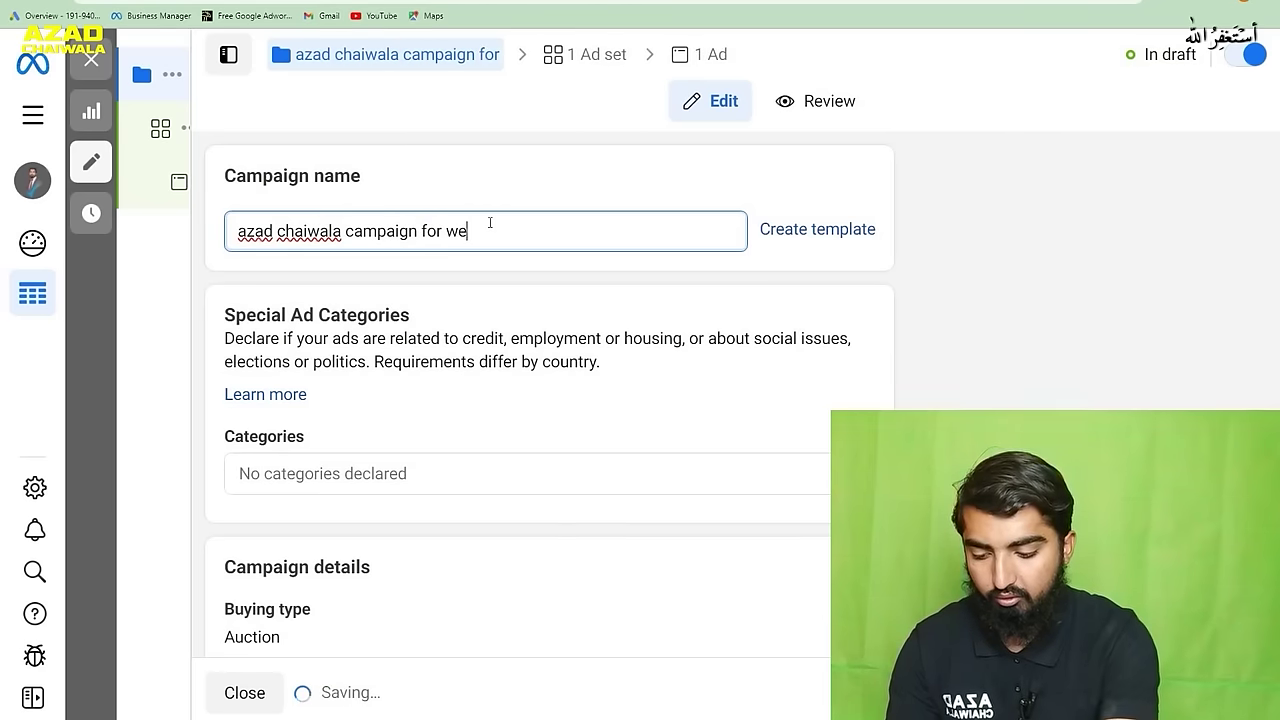
pyautogui.write('b traffic')
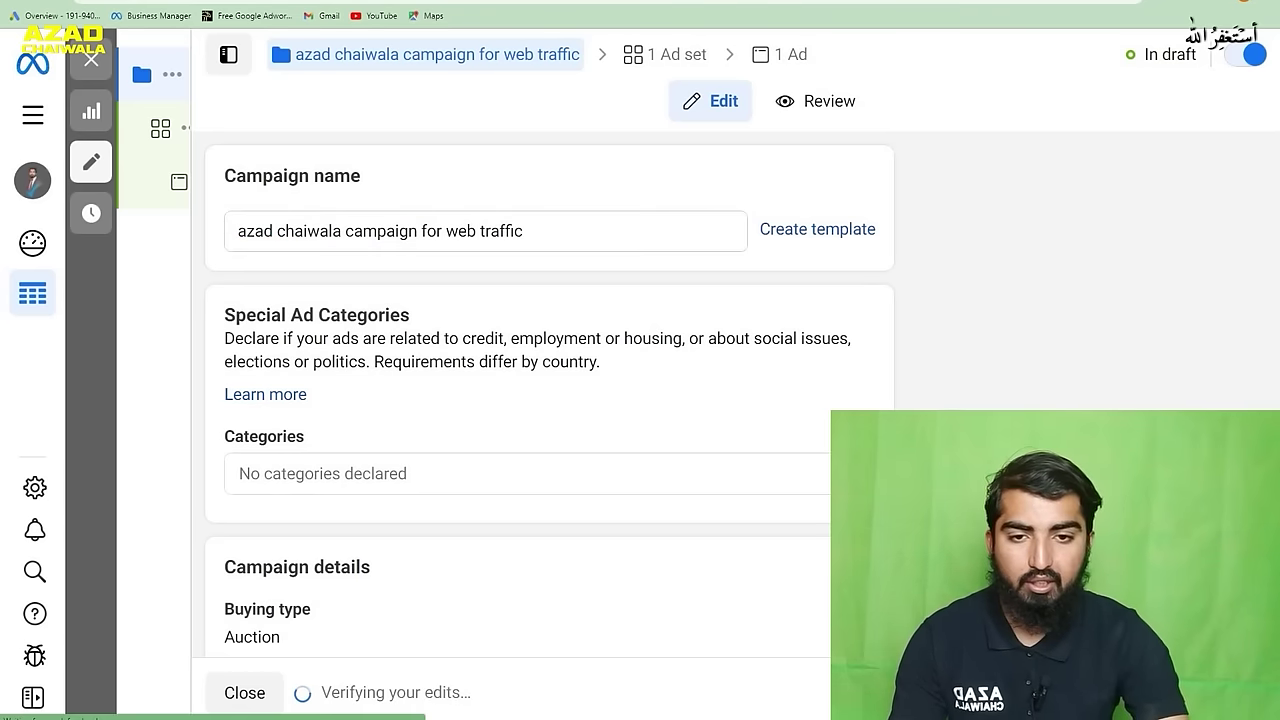
# - Rename the ad set to 'azad web traffic'
pyautogui.click(667, 54)
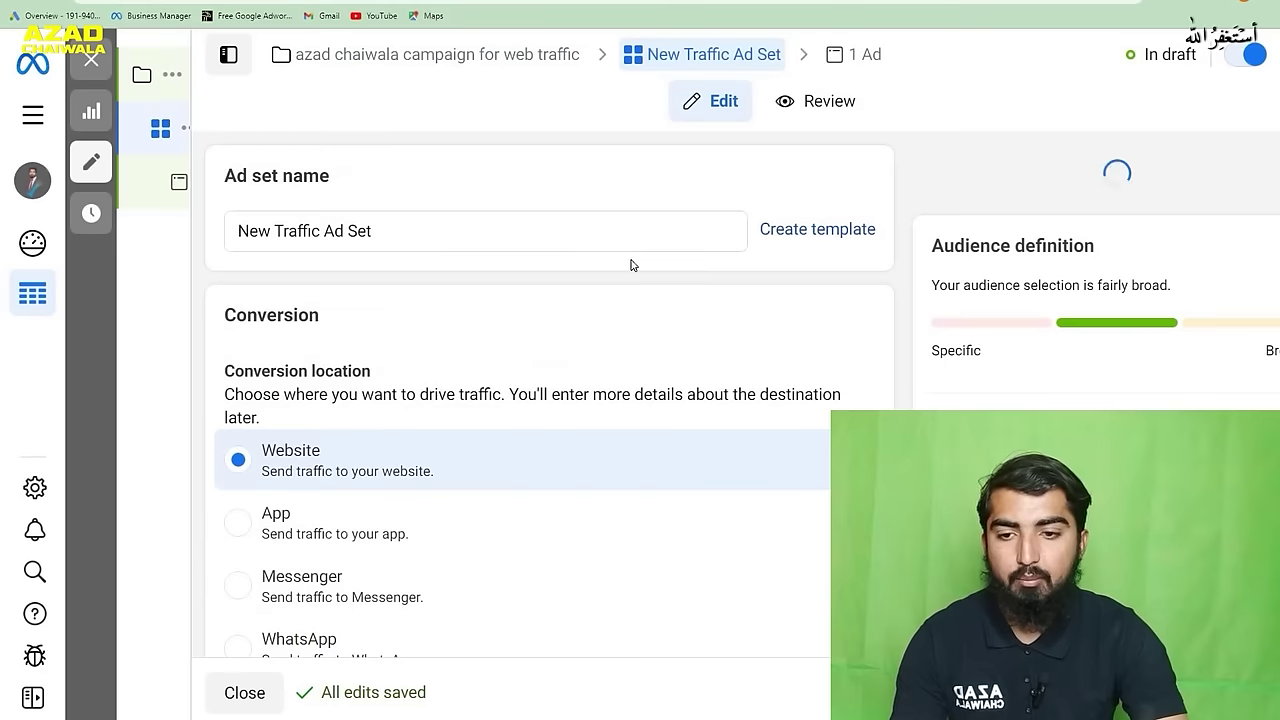
pyautogui.click(410, 231)
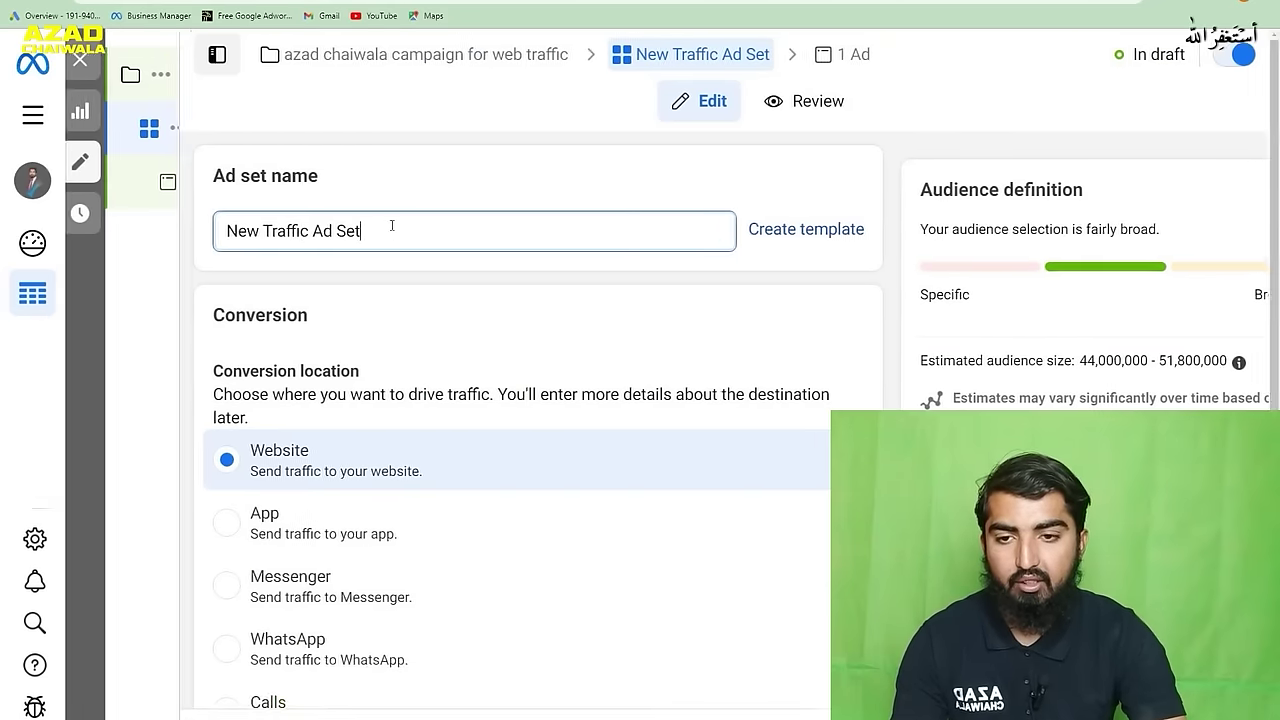
pyautogui.moveTo(391, 229); pyautogui.dragTo(174, 261)
pyautogui.write('a')
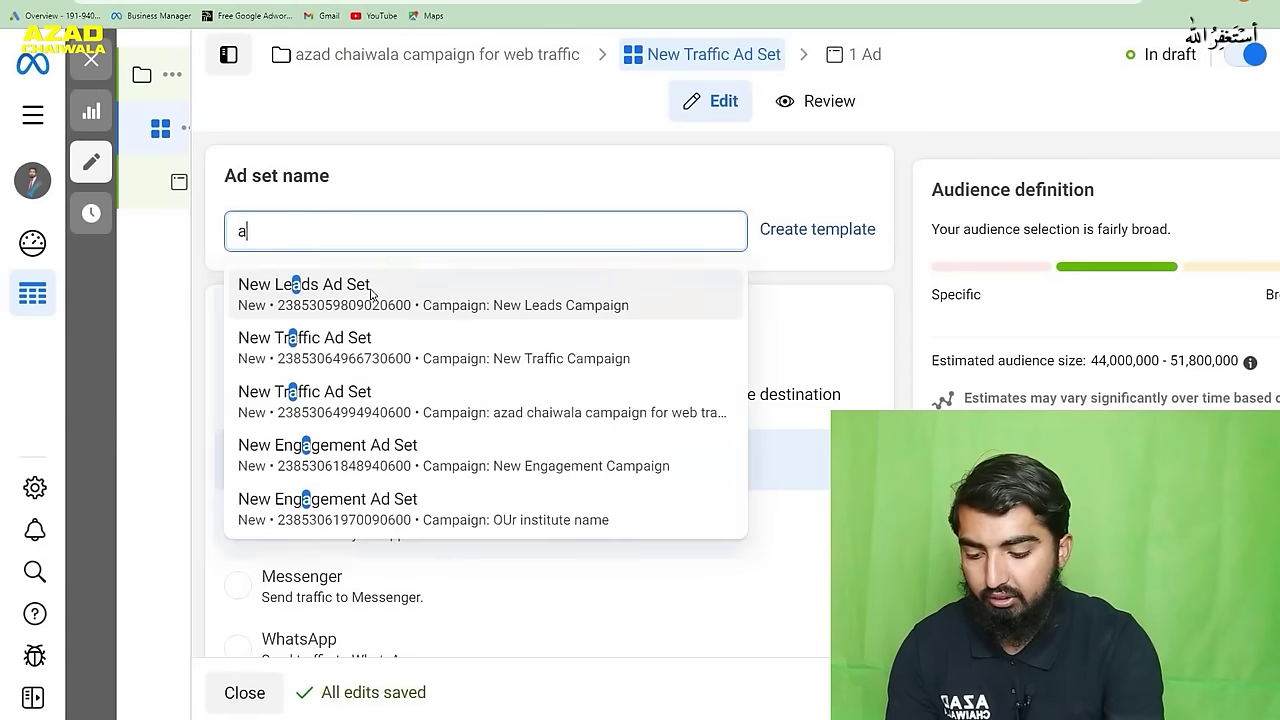
pyautogui.write('zad web traffic')
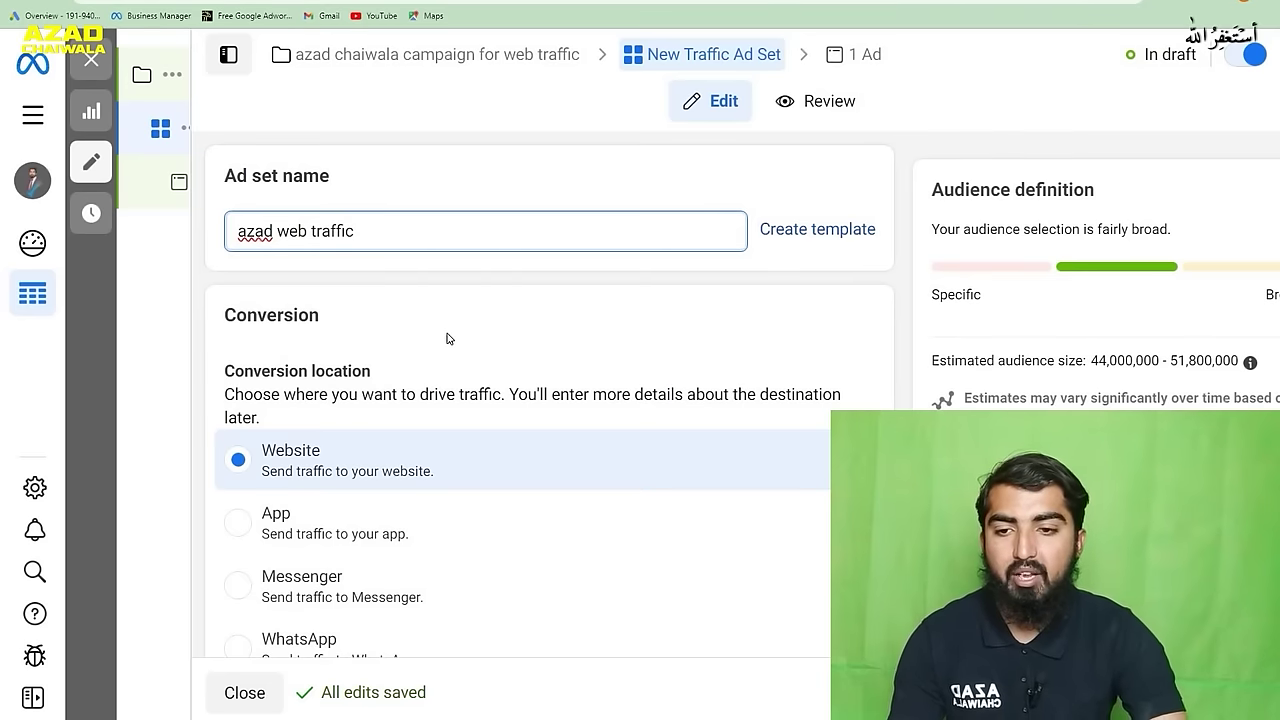
# - Set the ad set's performance goal to Maximize number of link clicks
pyautogui.scroll(-1, 440, 335)
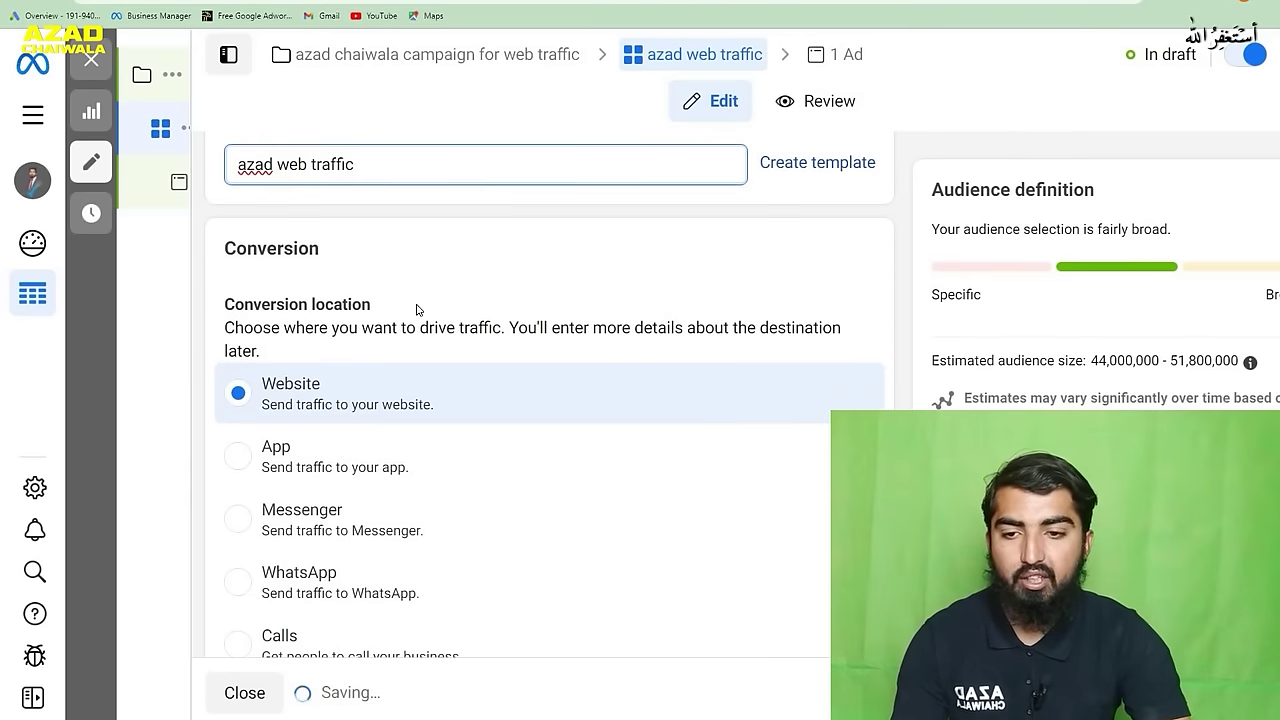
pyautogui.scroll(-1, 411, 338)
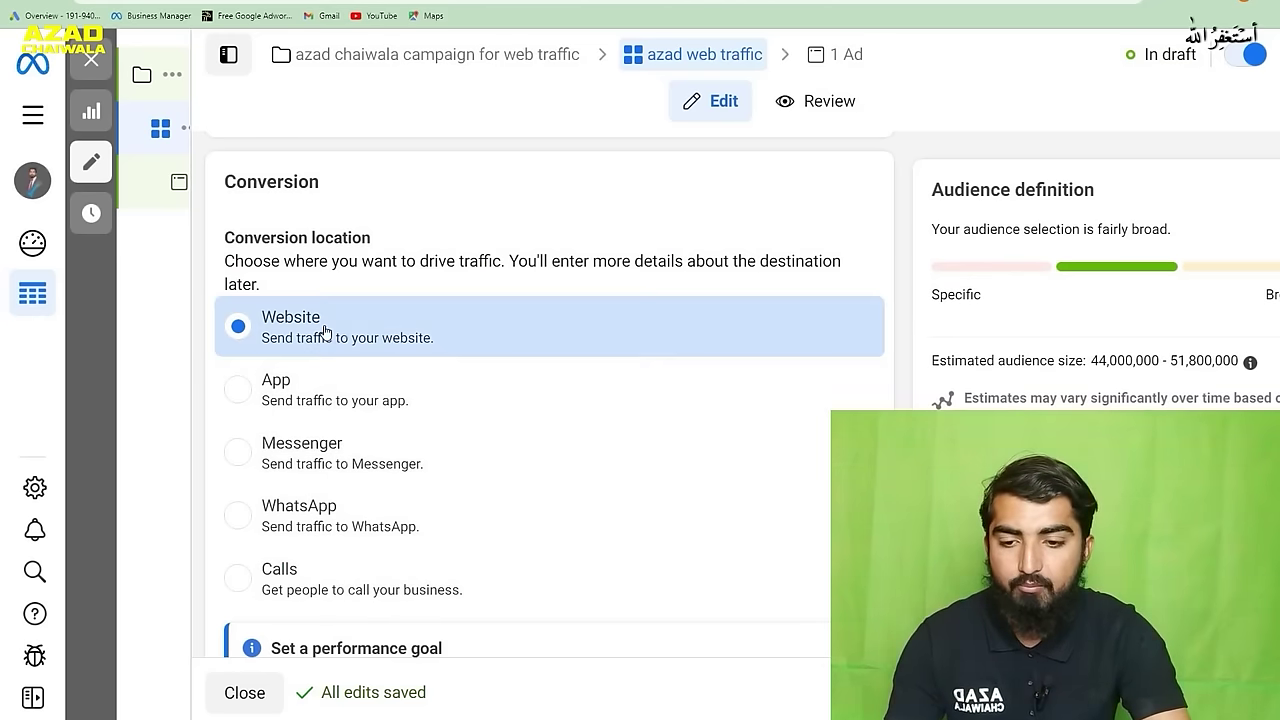
pyautogui.scroll(-3, 451, 331)
pyautogui.scroll(-2, 452, 329)
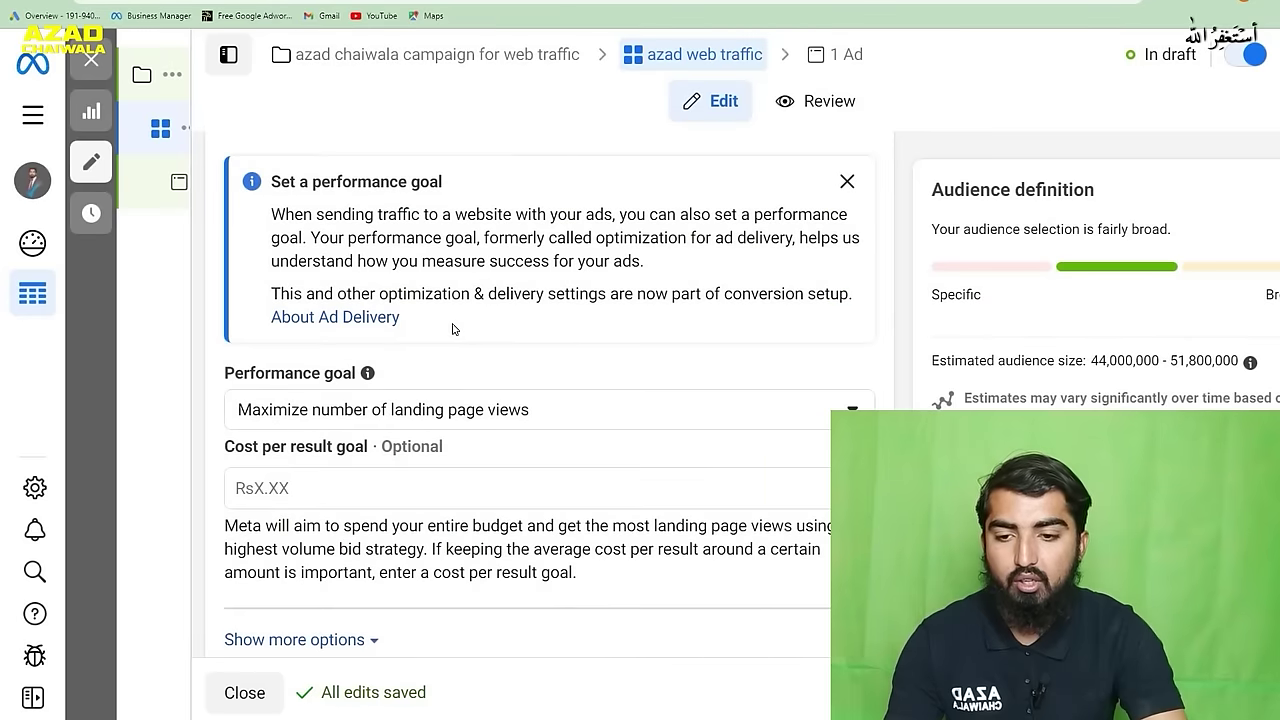
pyautogui.scroll(-1, 452, 329)
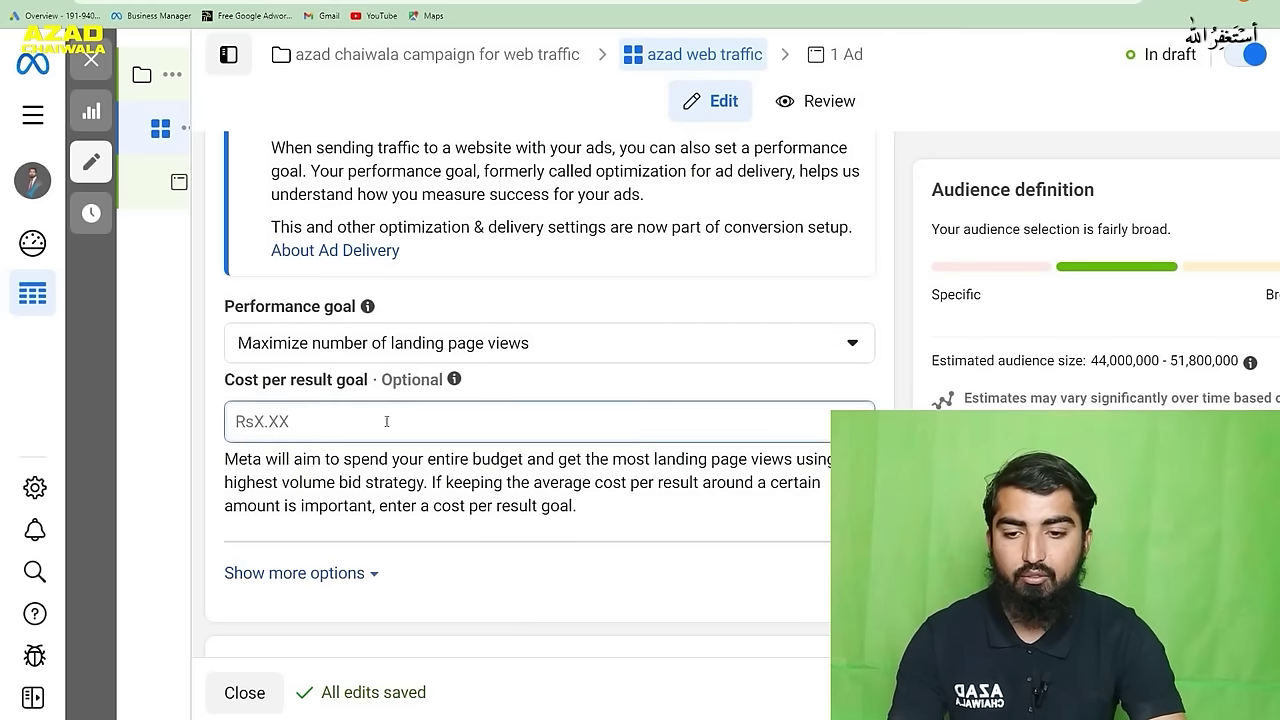
pyautogui.scroll(5, 384, 421)
pyautogui.scroll(-3, 386, 423)
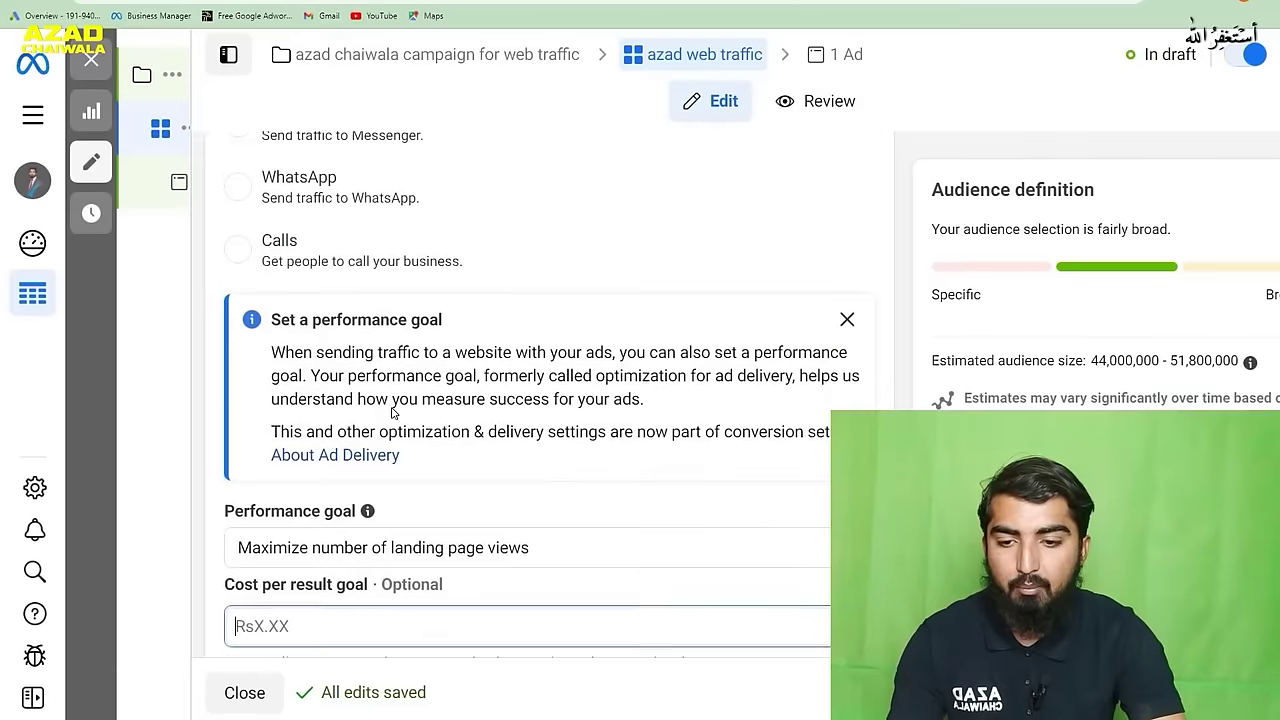
pyautogui.scroll(-1, 464, 479)
pyautogui.click(464, 476)
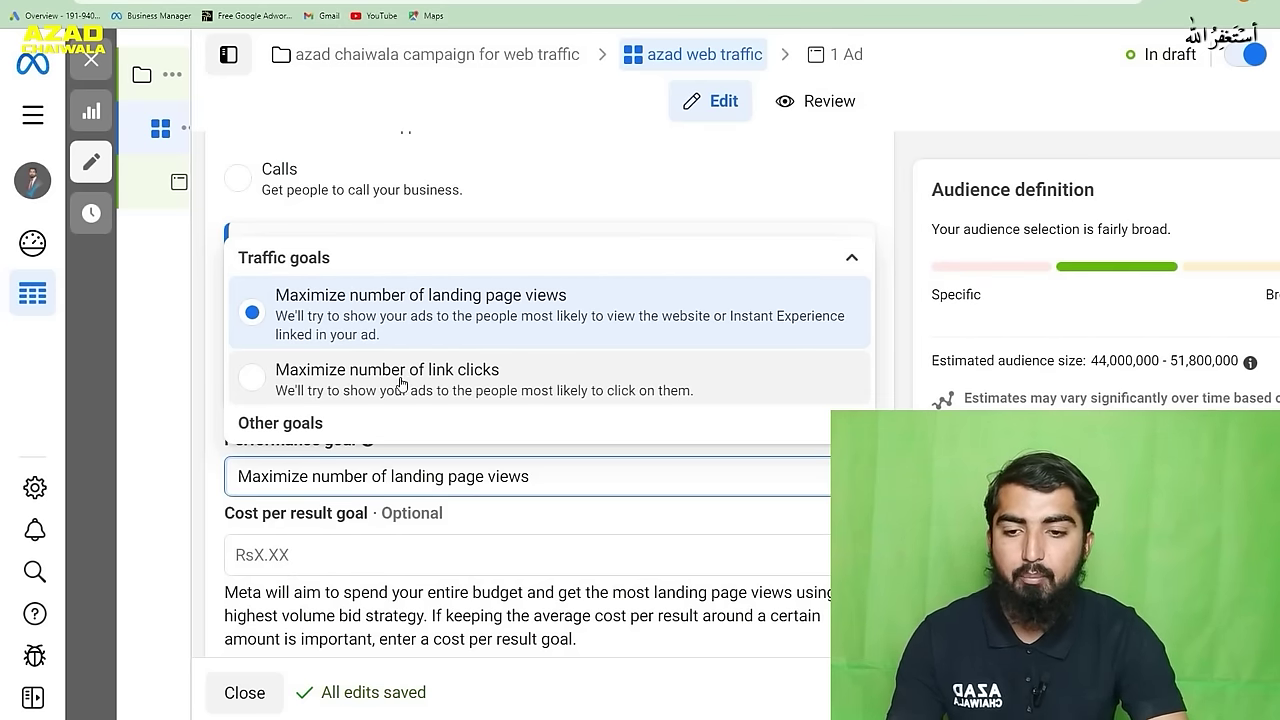
pyautogui.click(482, 388)
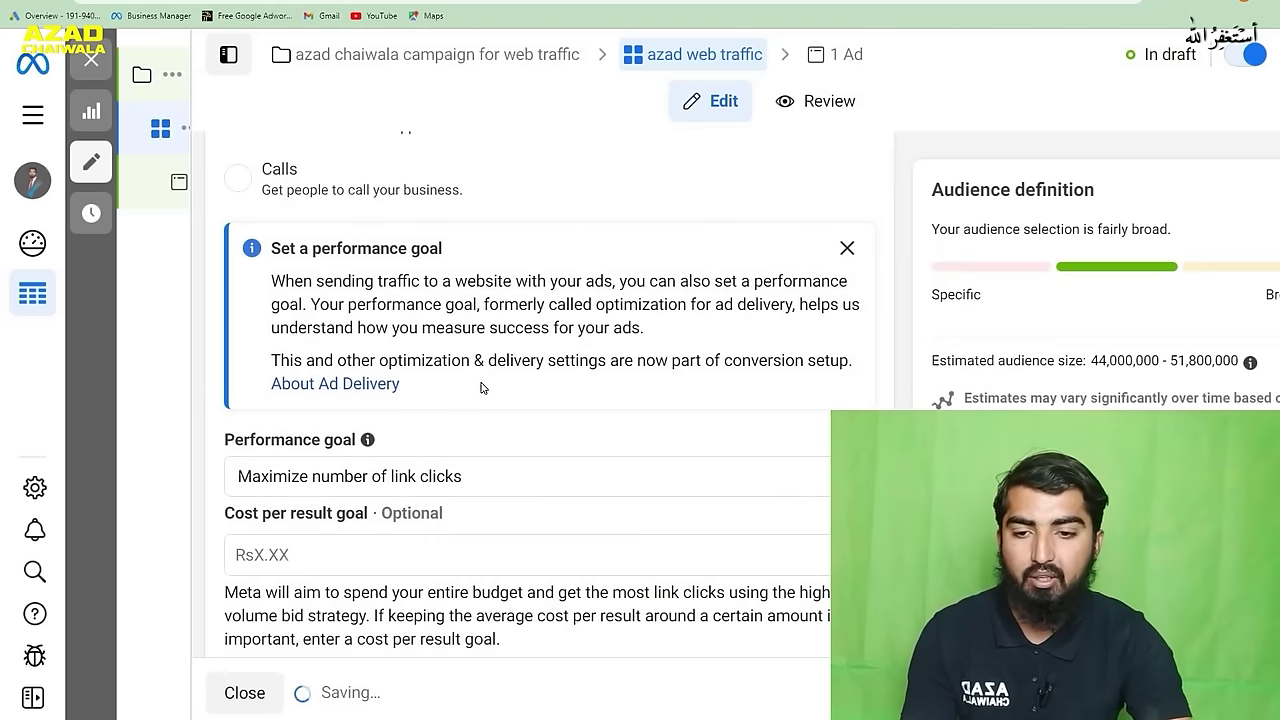
# - Clear the 10 from the Cost per result goal field, leaving it empty
pyautogui.scroll(-2, 476, 410)
pyautogui.click(446, 422)
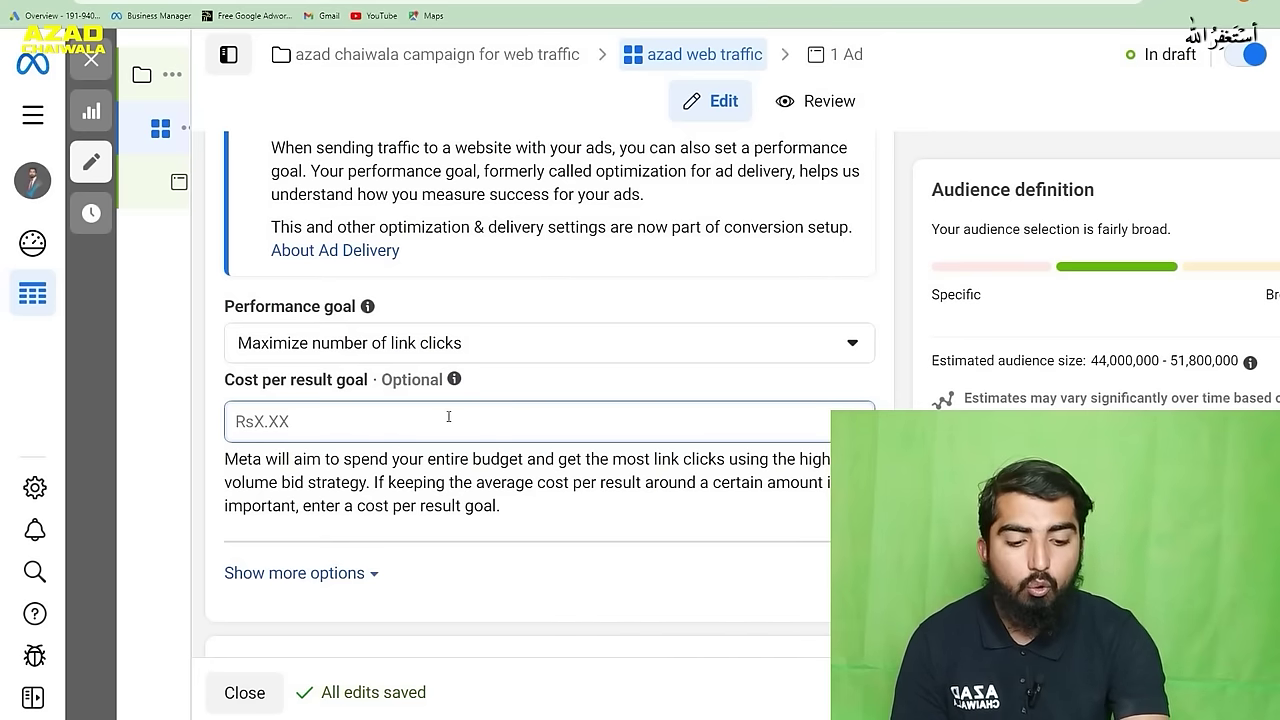
pyautogui.write('10')
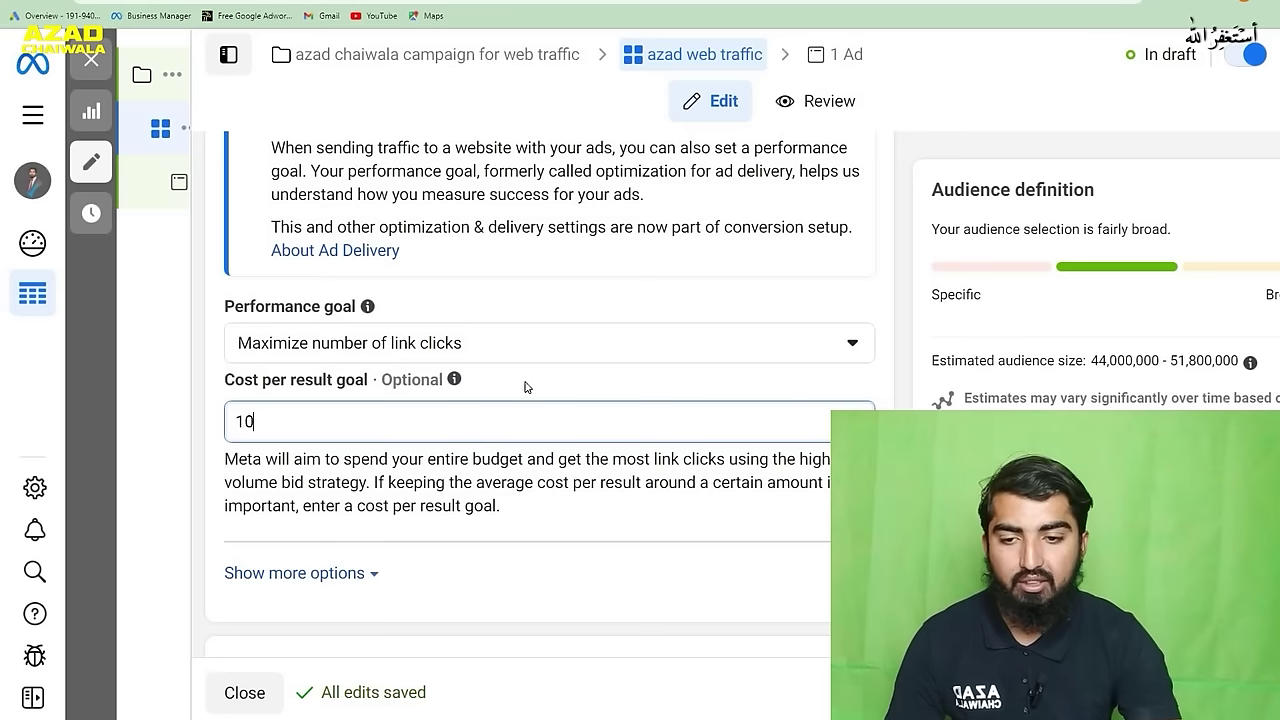
pyautogui.hotkey('ctrl', 'a')
pyautogui.press('BackSpace')
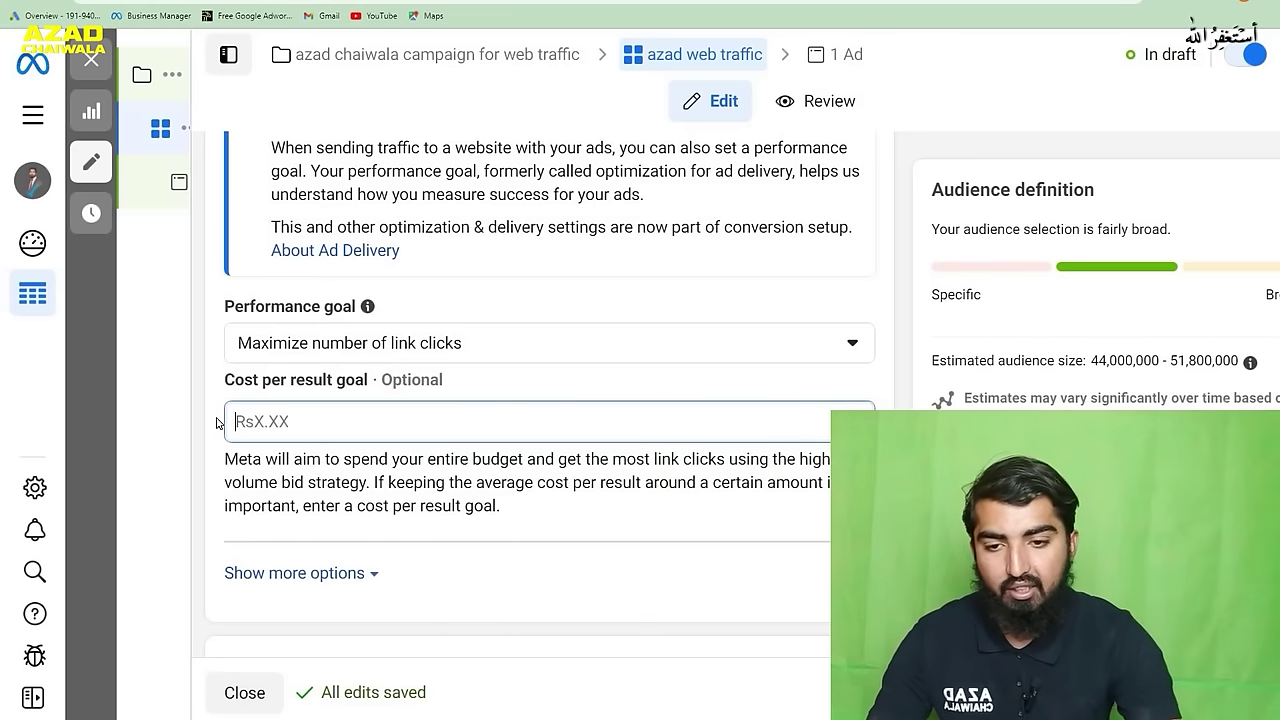
pyautogui.click(530, 390)
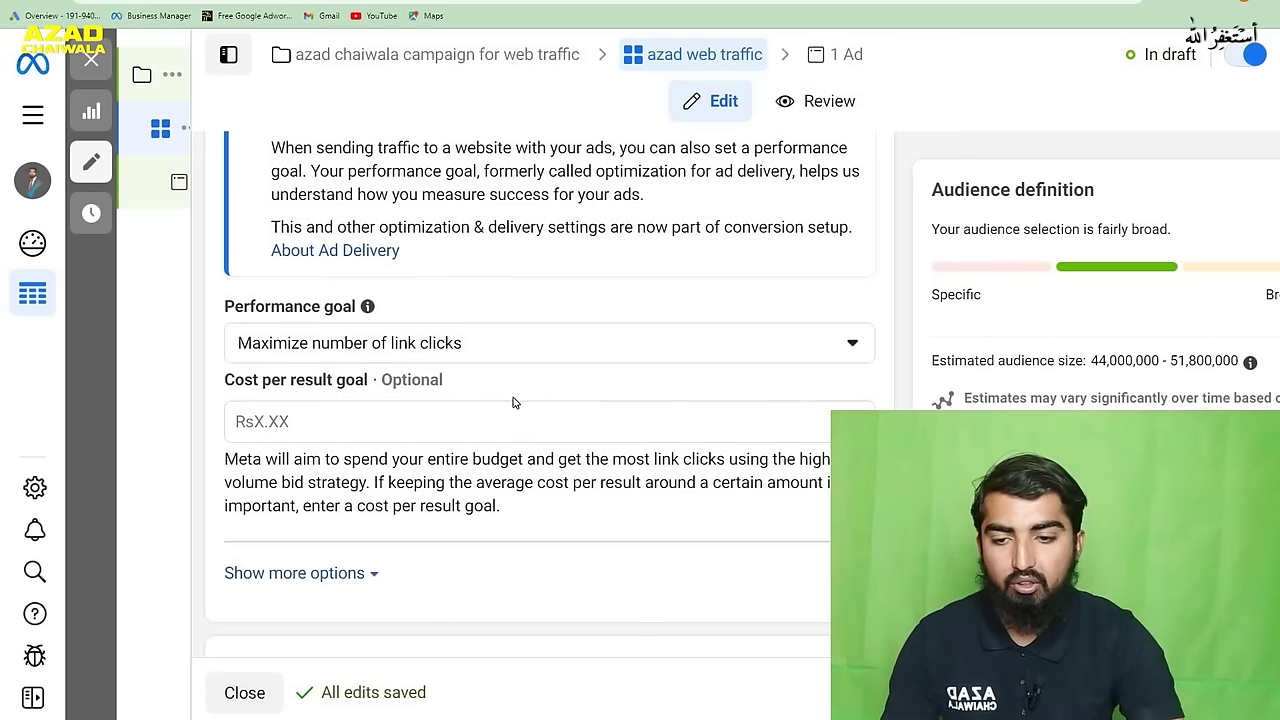
pyautogui.scroll(-5, 513, 402)
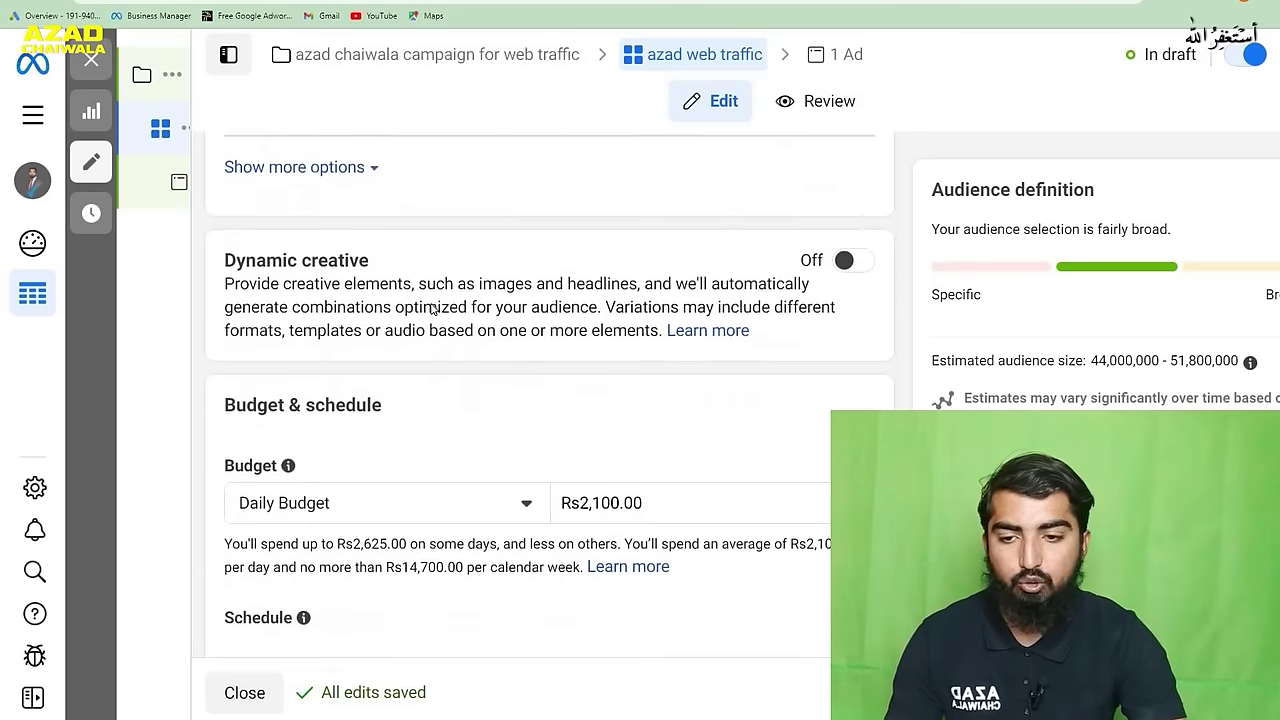
# - Set the ad set's daily budget to Rs1,000.00
pyautogui.scroll(-1, 433, 310)
pyautogui.scroll(-2, 425, 398)
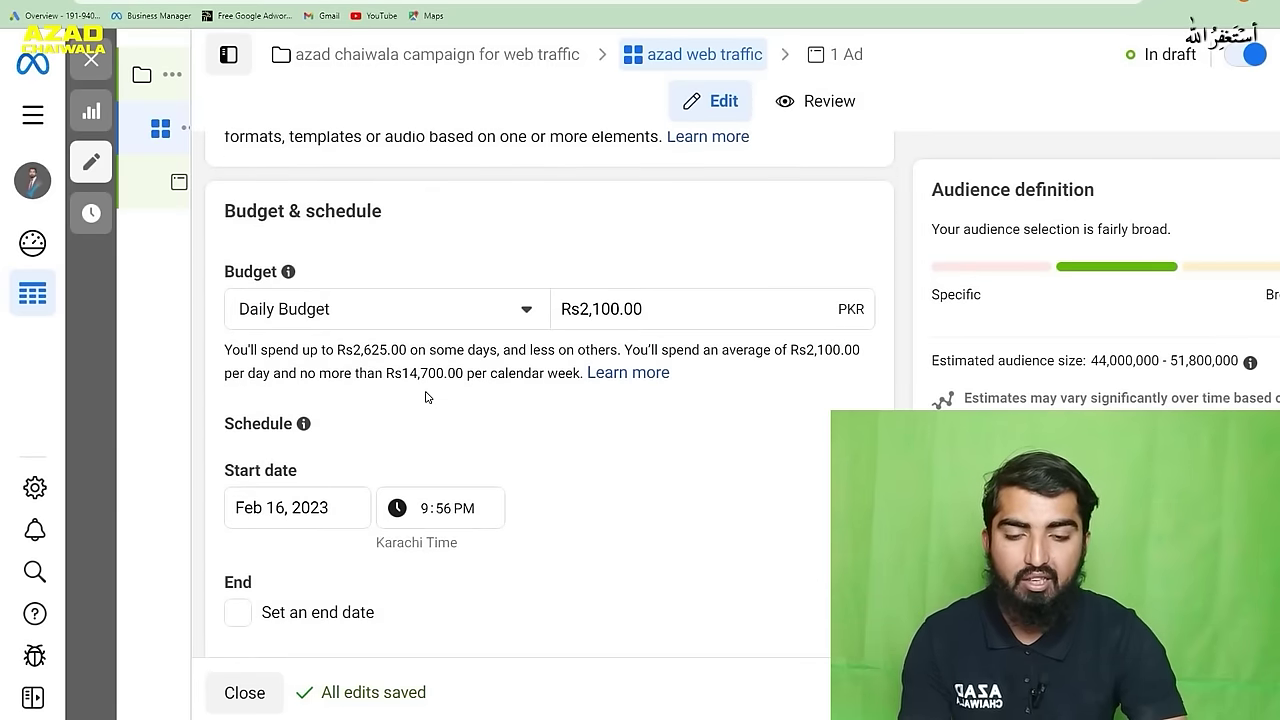
pyautogui.click(668, 310)
pyautogui.write('1000')
pyautogui.click(637, 457)
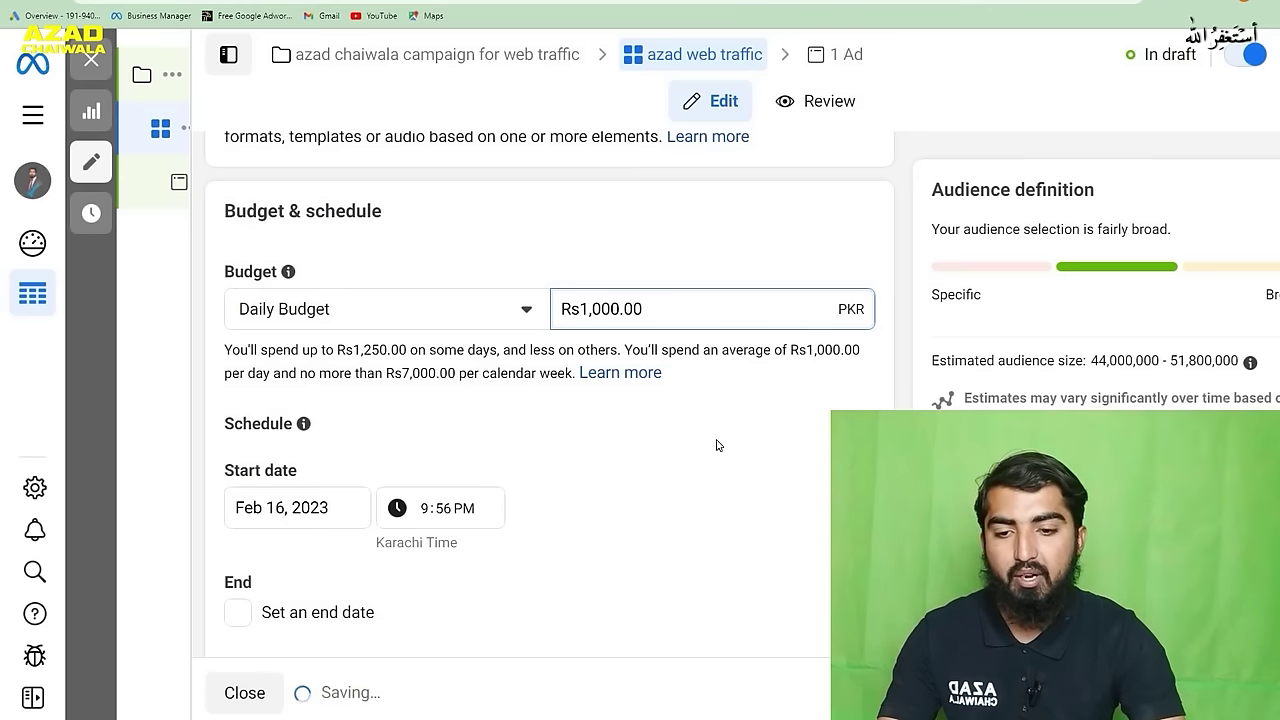
# - Give the schedule an end date of February 22, 2023
pyautogui.scroll(-2, 614, 480)
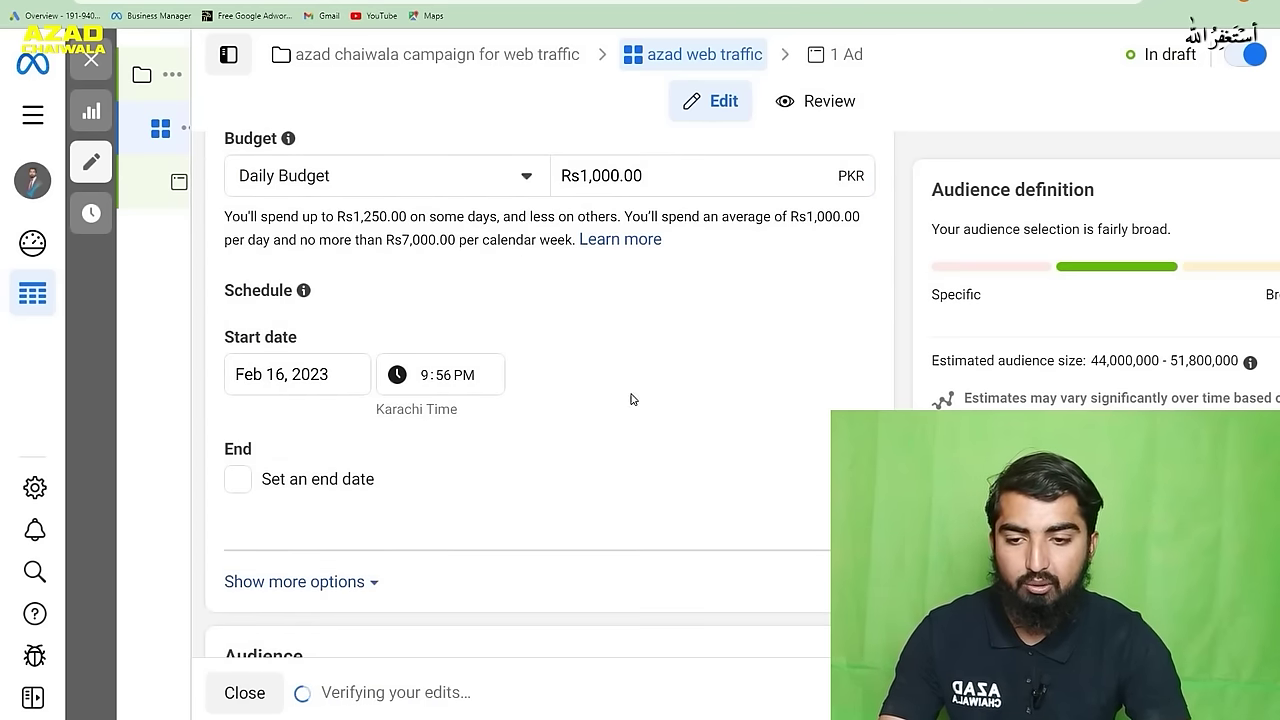
pyautogui.click(234, 480)
pyautogui.scroll(-1, 618, 417)
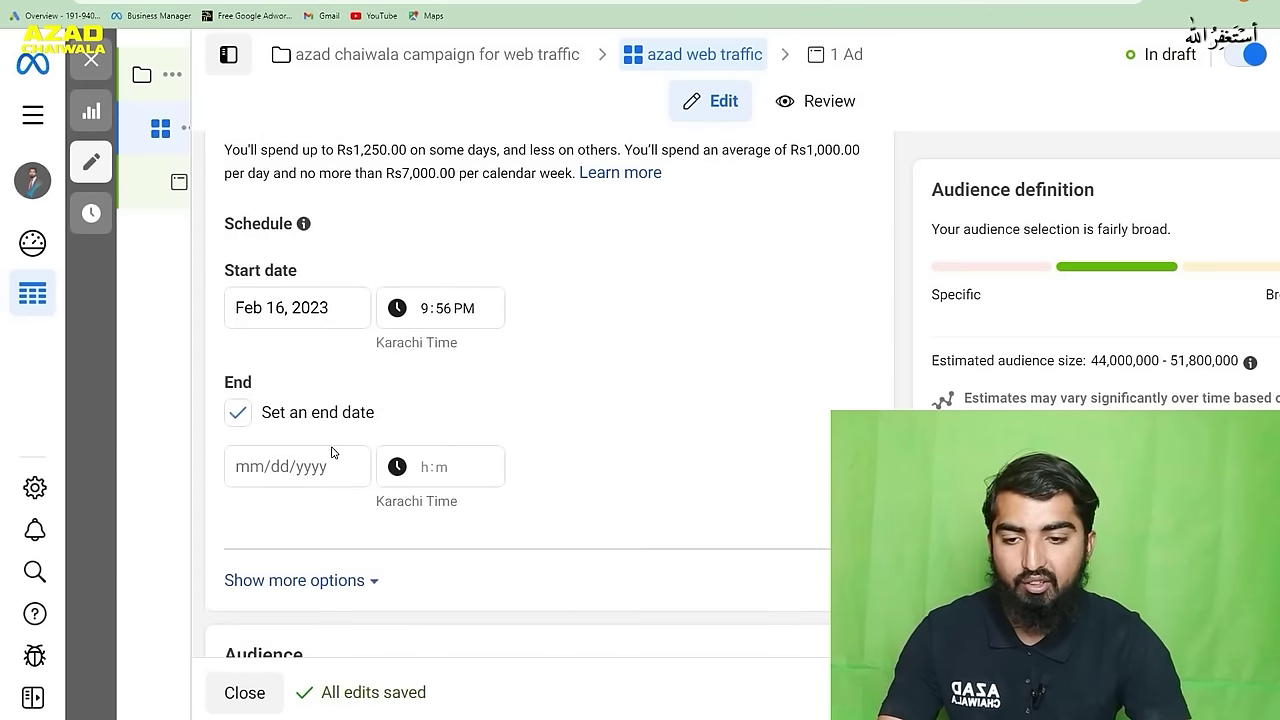
pyautogui.click(322, 474)
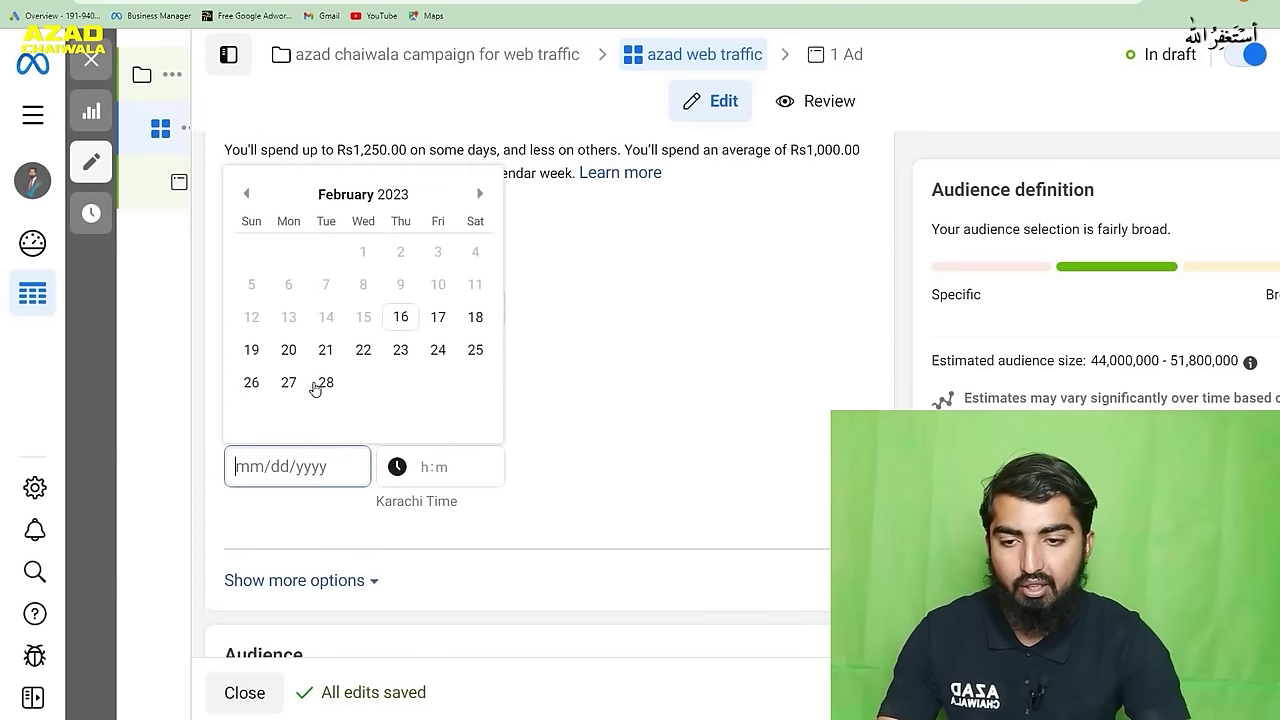
pyautogui.click(363, 354)
pyautogui.scroll(-6, 656, 463)
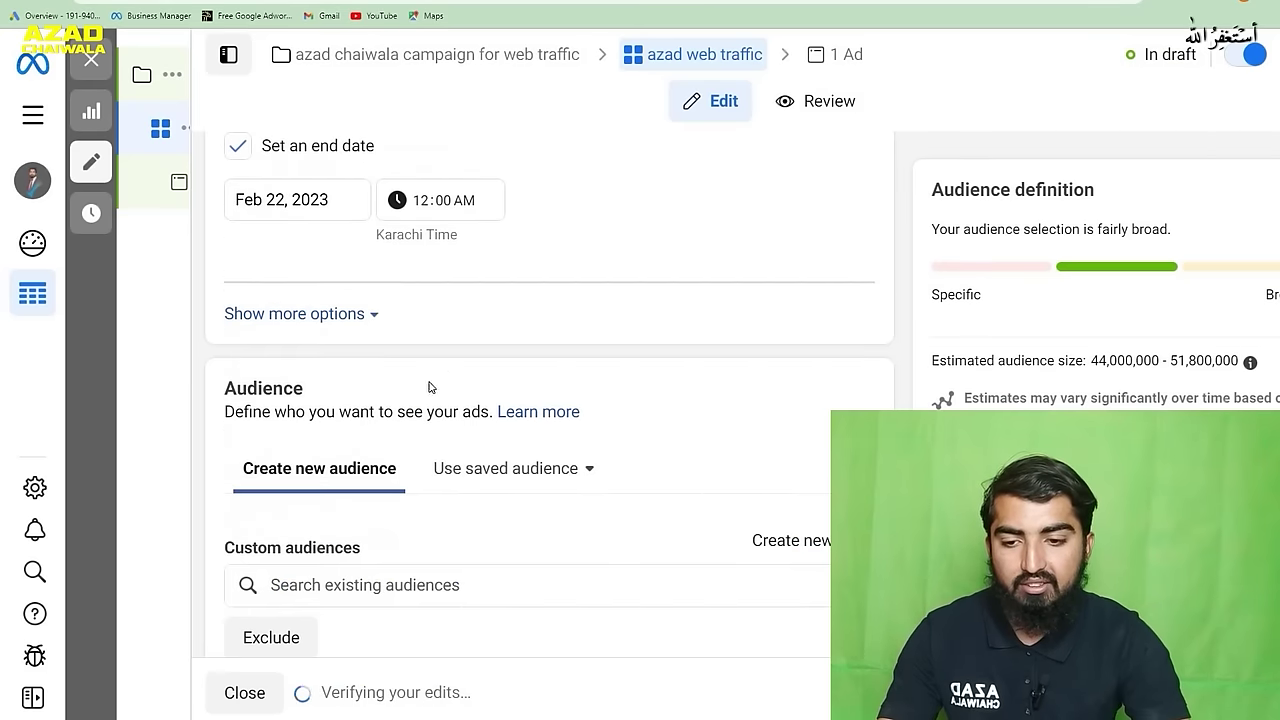
pyautogui.scroll(-5, 606, 437)
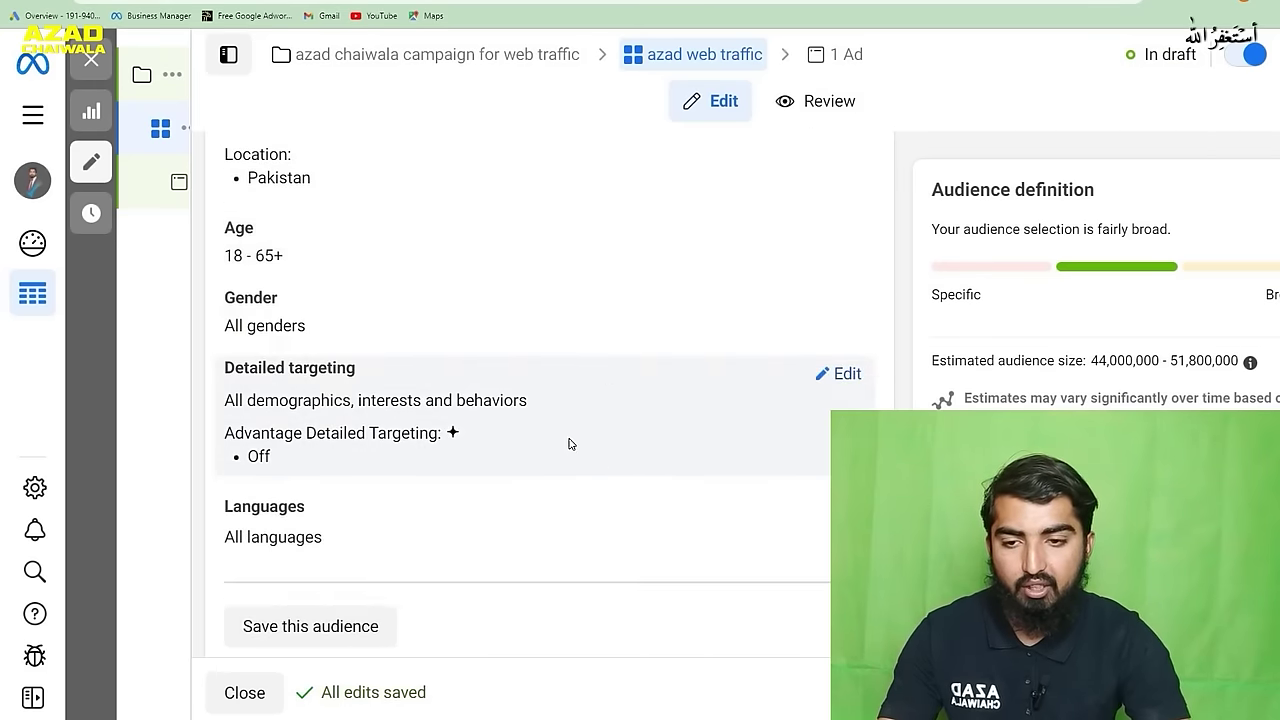
pyautogui.scroll(2, 656, 387)
pyautogui.moveTo(316, 411)
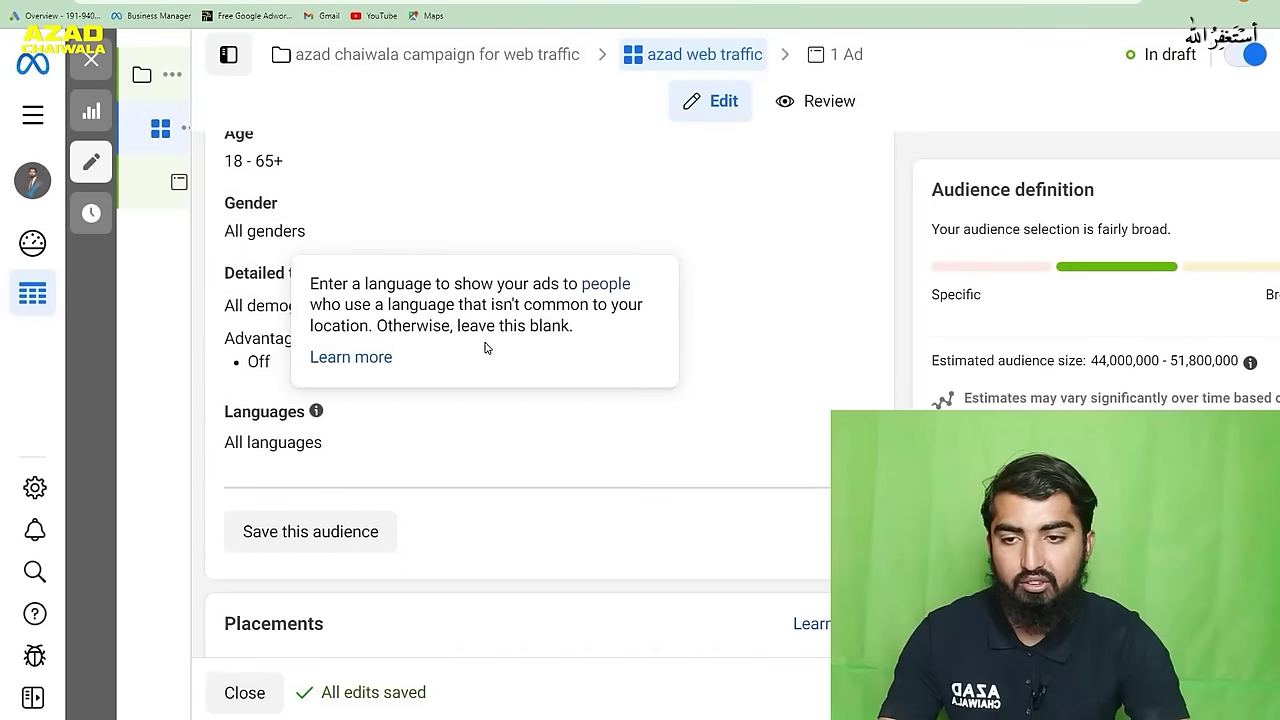
pyautogui.scroll(1, 544, 394)
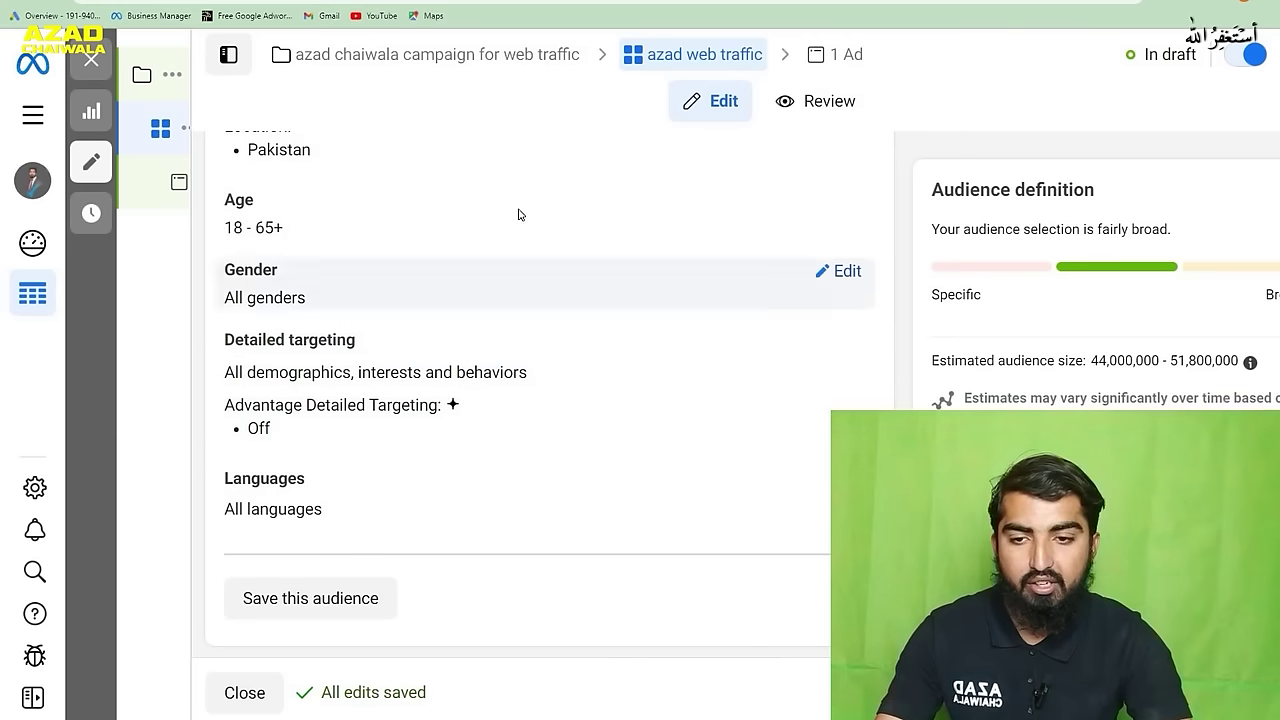
pyautogui.scroll(1, 319, 283)
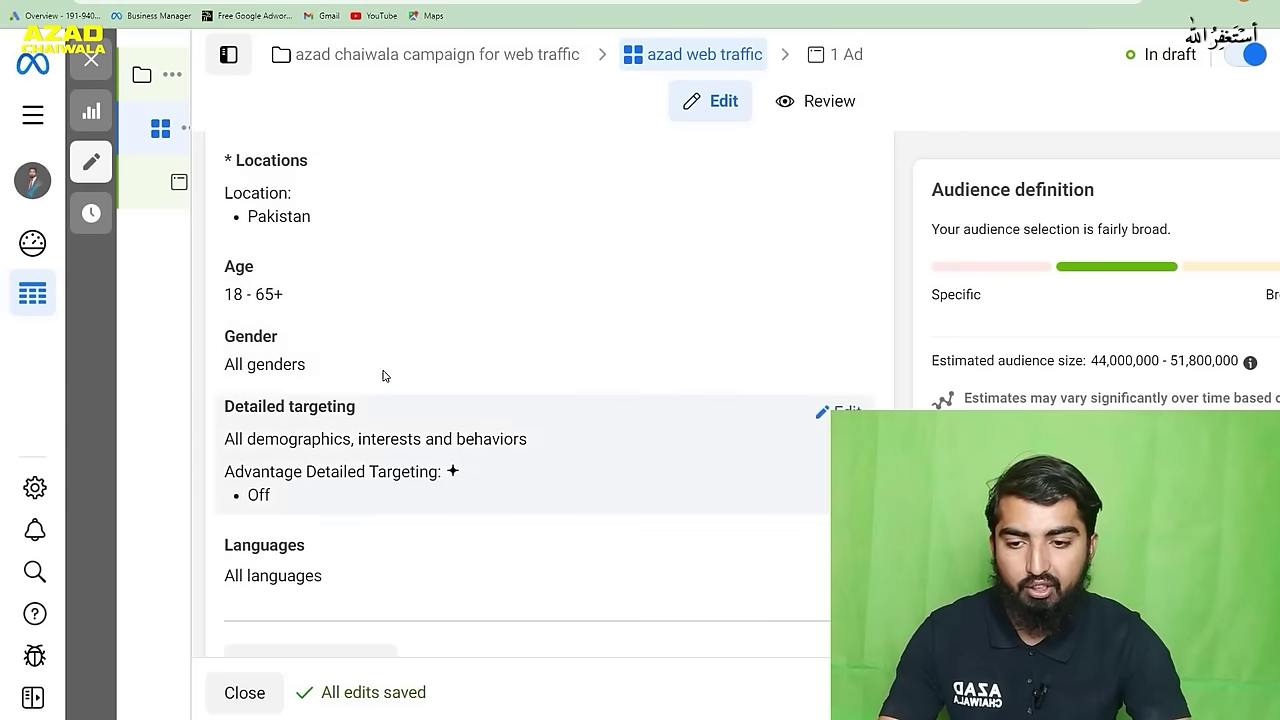
pyautogui.scroll(-4, 403, 360)
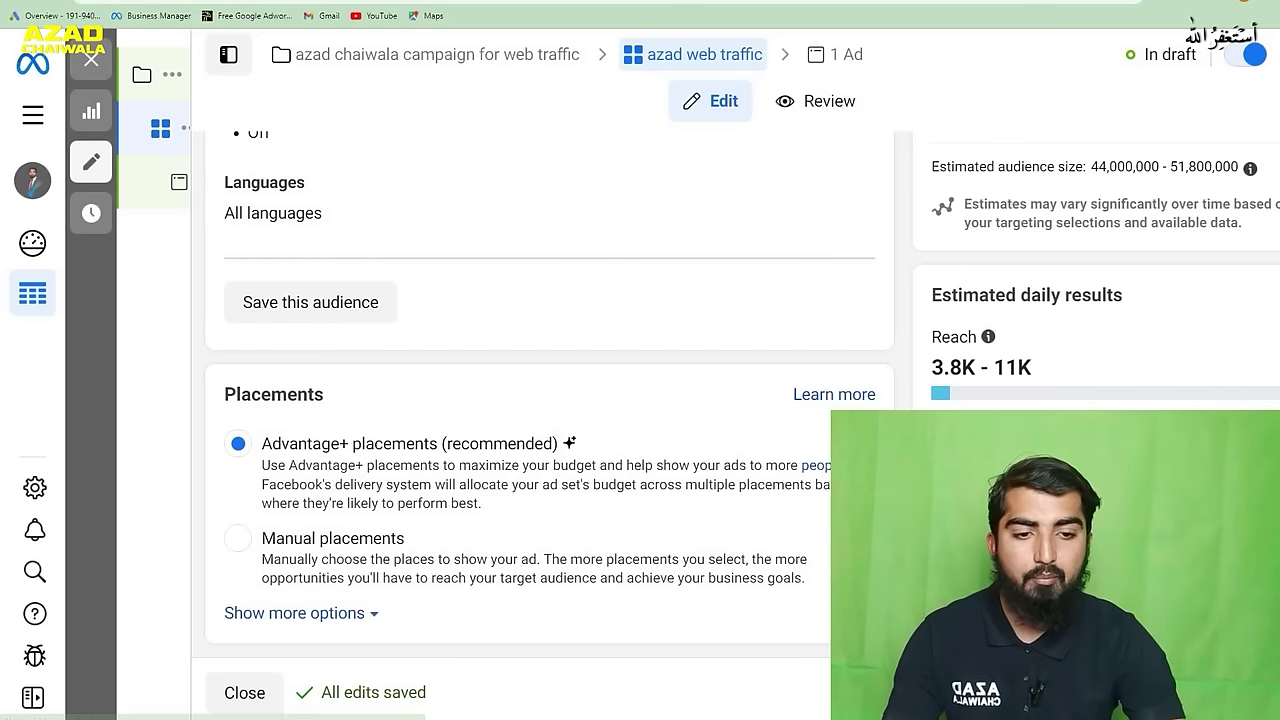
# - Open the New Traffic Ad and check which Facebook Page it uses
pyautogui.click(179, 181)
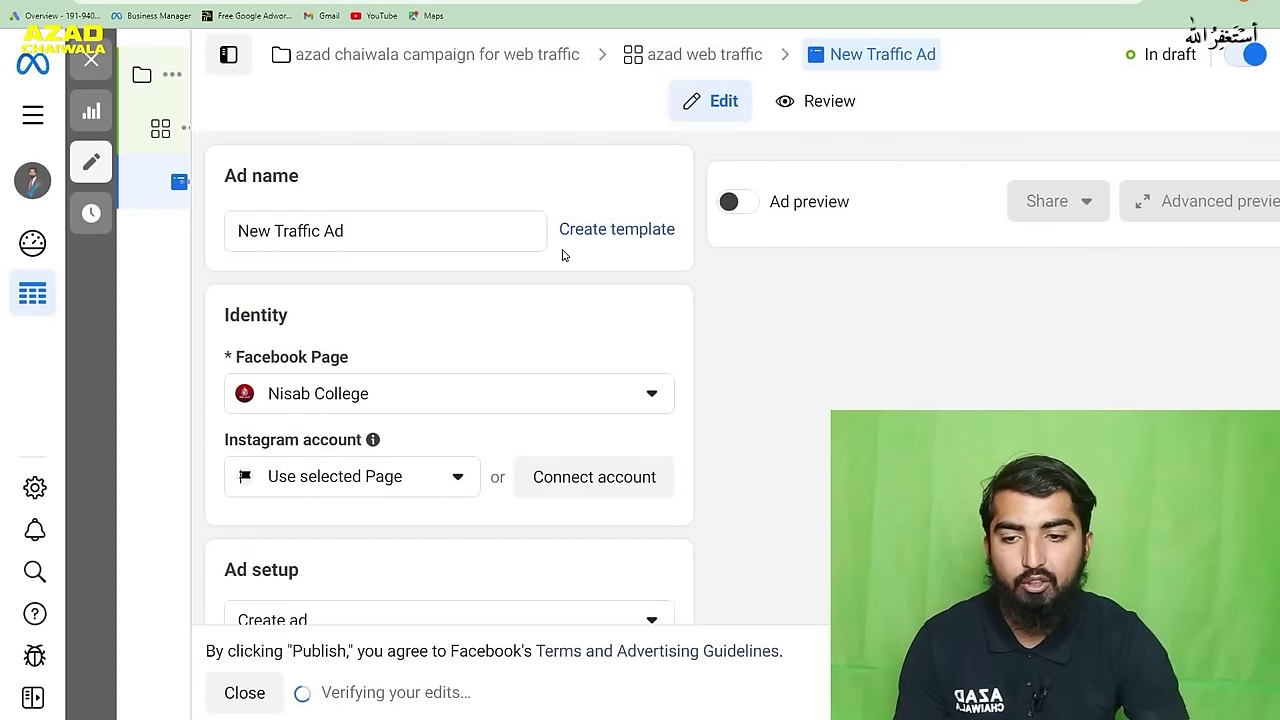
pyautogui.click(633, 402)
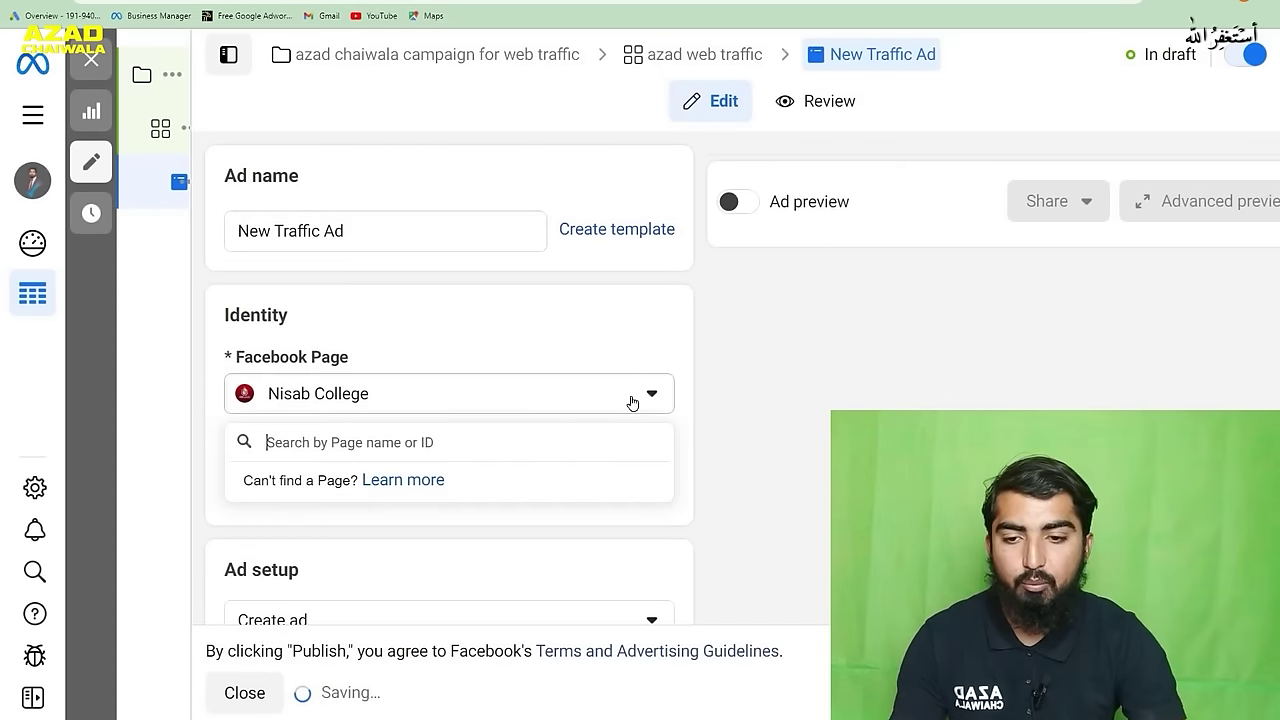
pyautogui.click(643, 487)
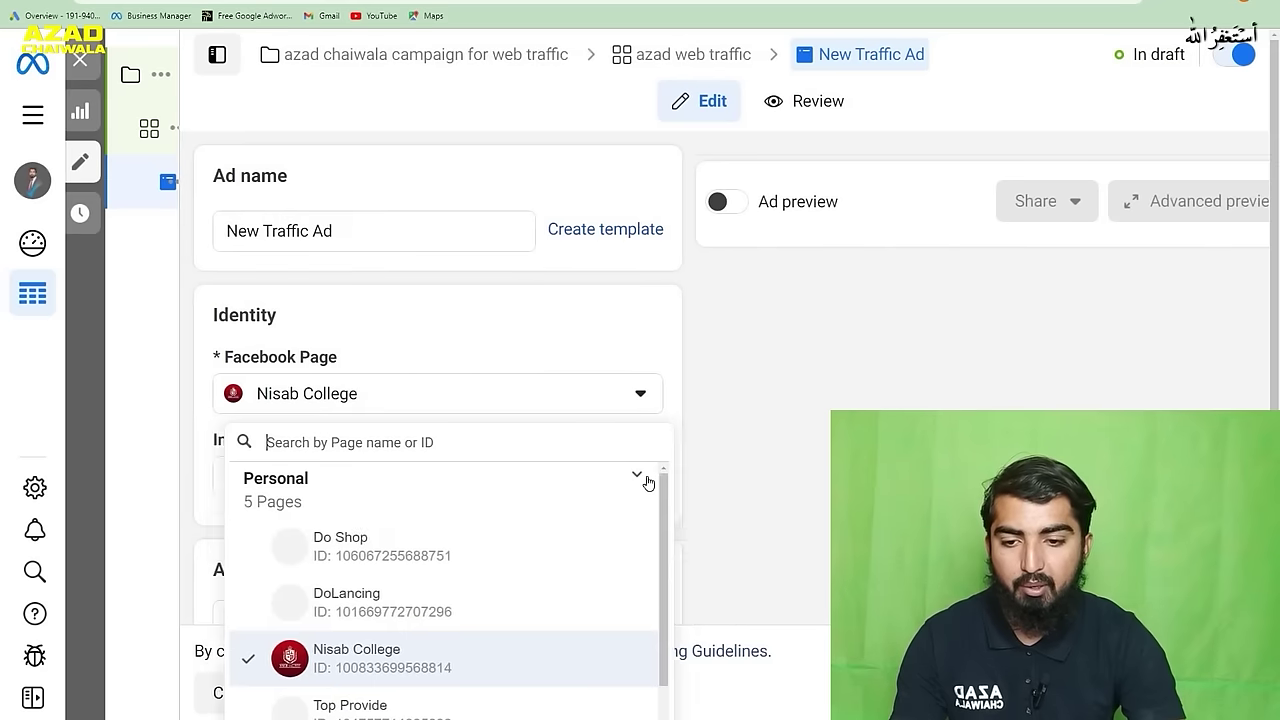
pyautogui.scroll(-3, 586, 363)
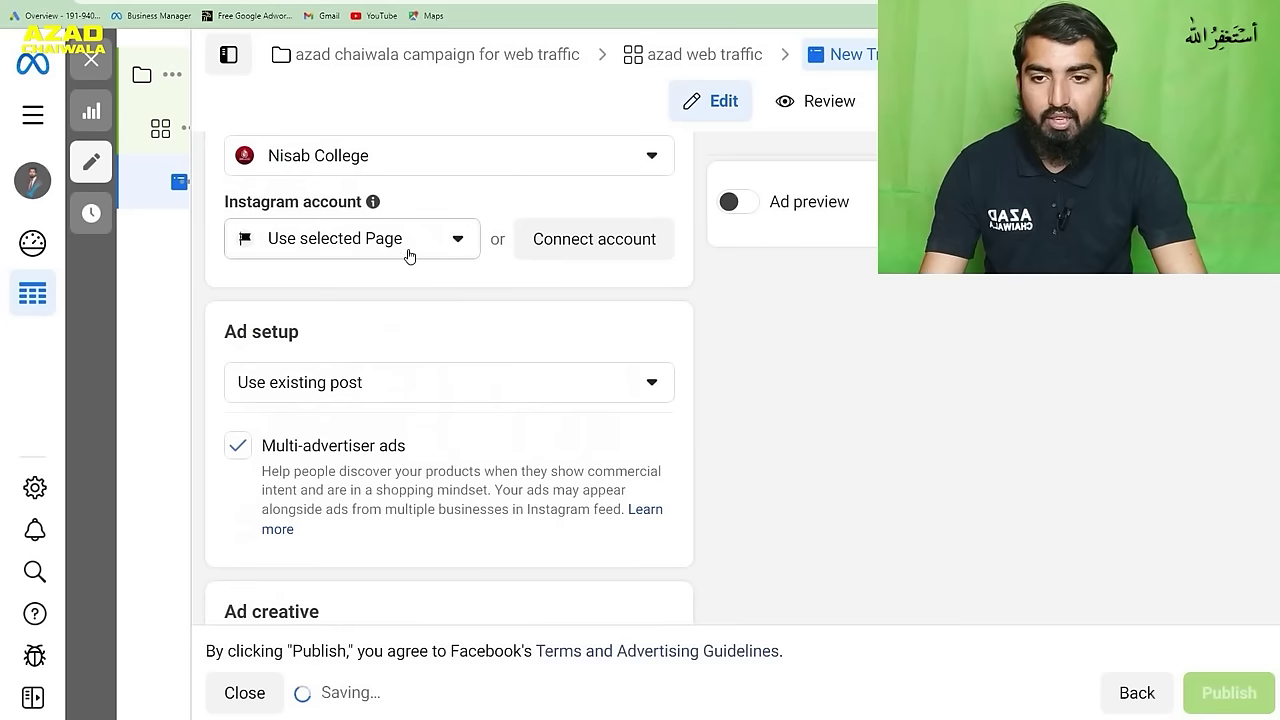
pyautogui.scroll(-3, 437, 289)
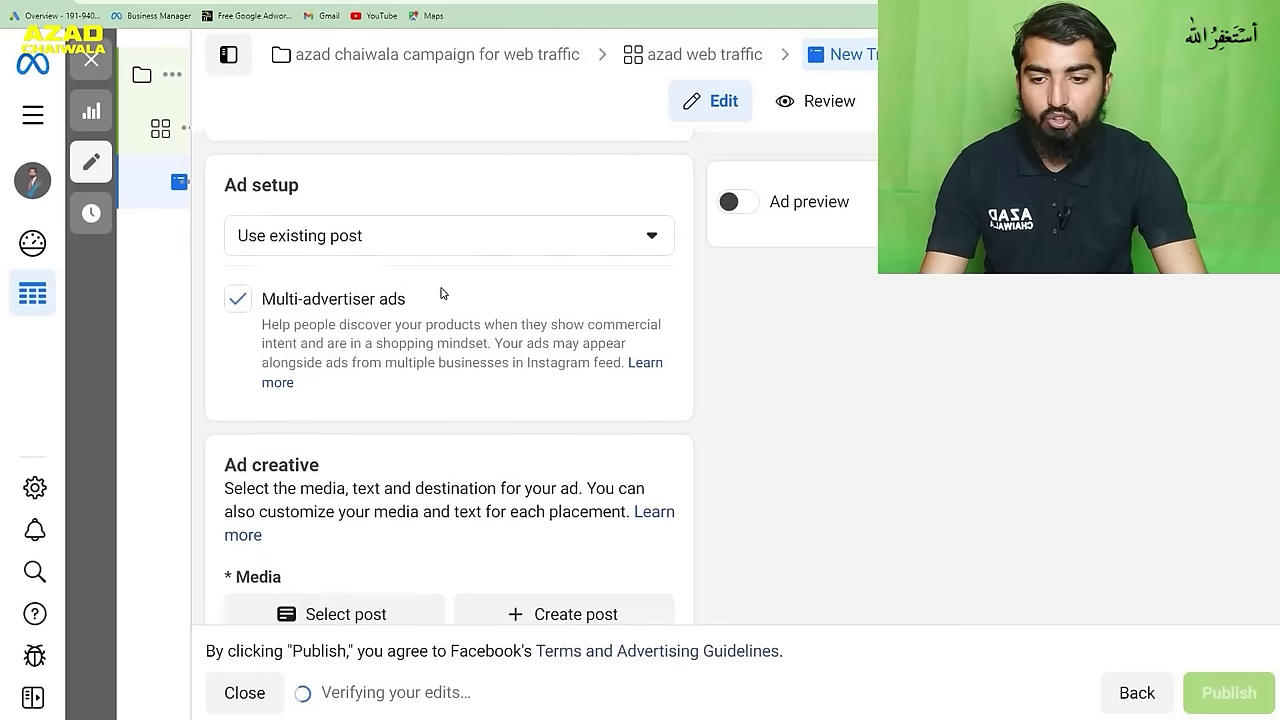
# - Use the existing Pray For Turkey post as the ad's creative
pyautogui.click(377, 503)
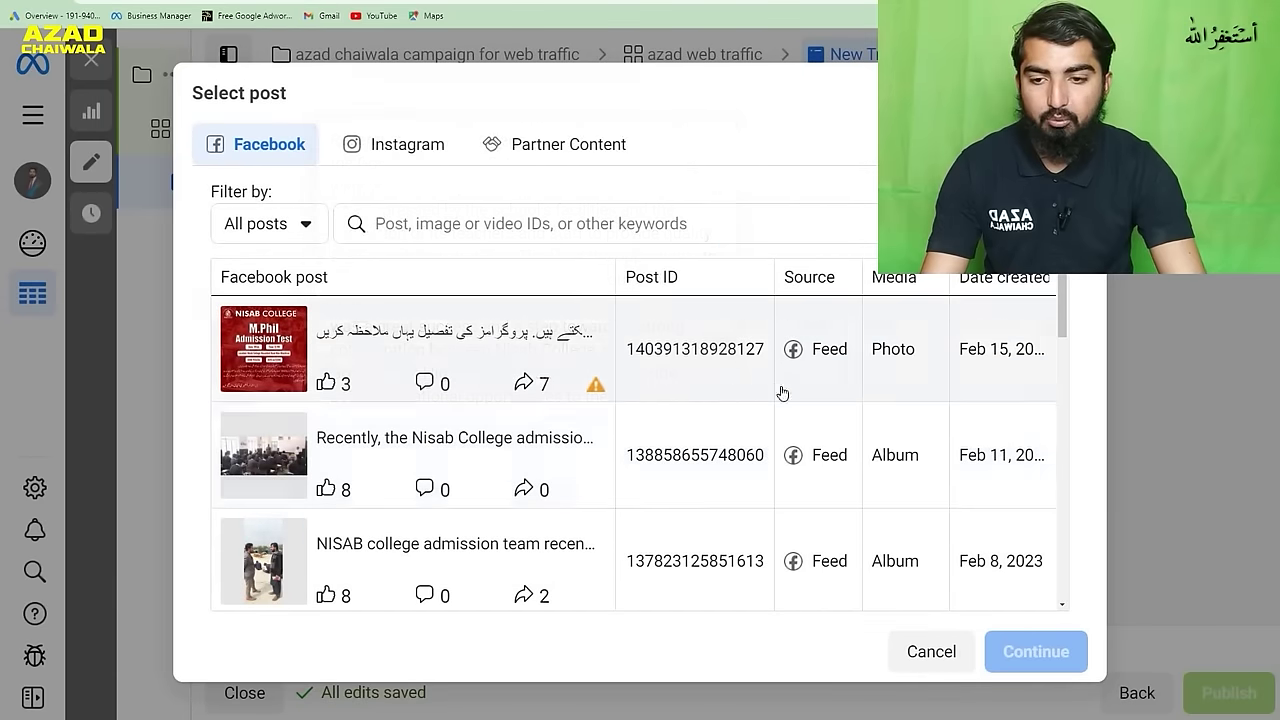
pyautogui.scroll(-3, 783, 392)
pyautogui.scroll(-3, 783, 392)
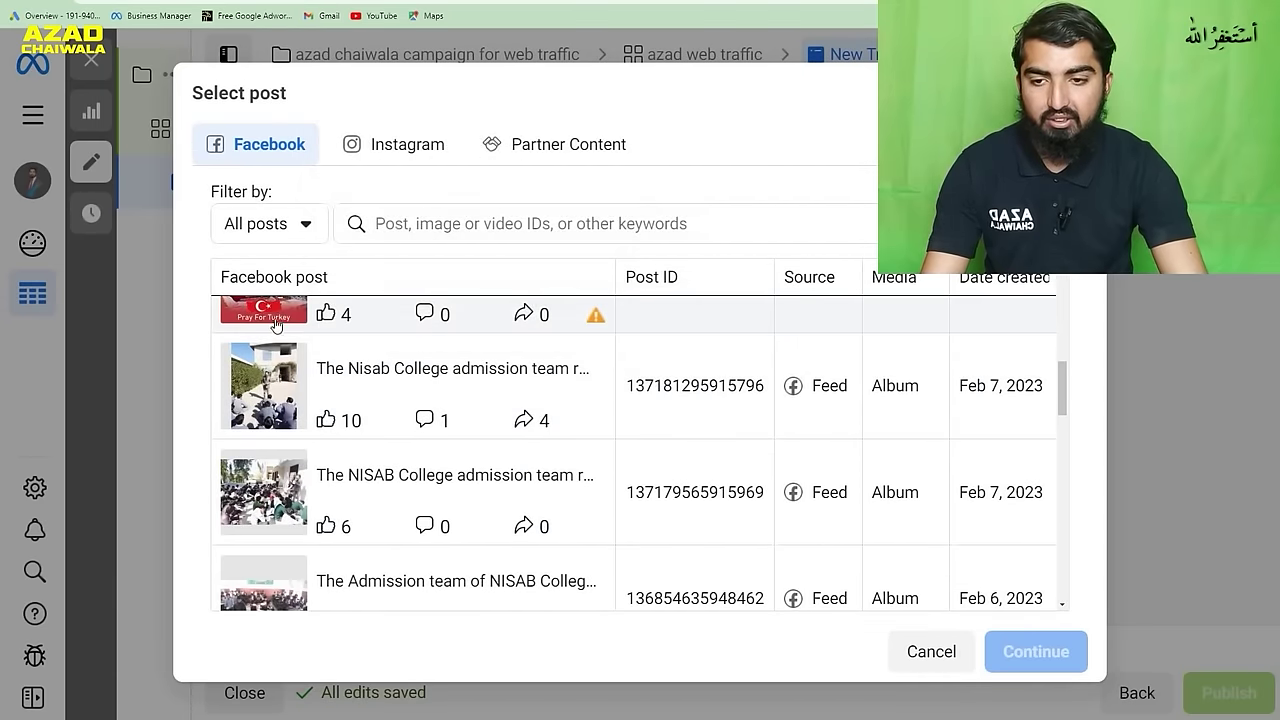
pyautogui.click(275, 305)
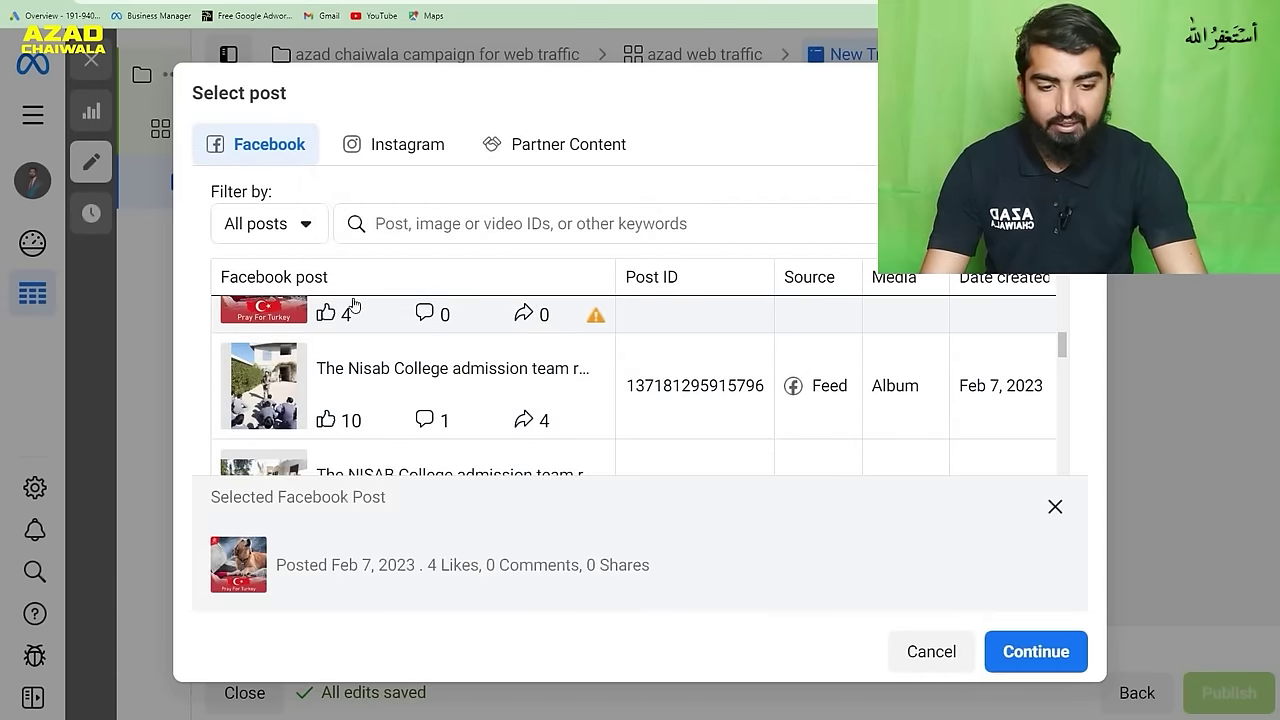
pyautogui.click(1013, 651)
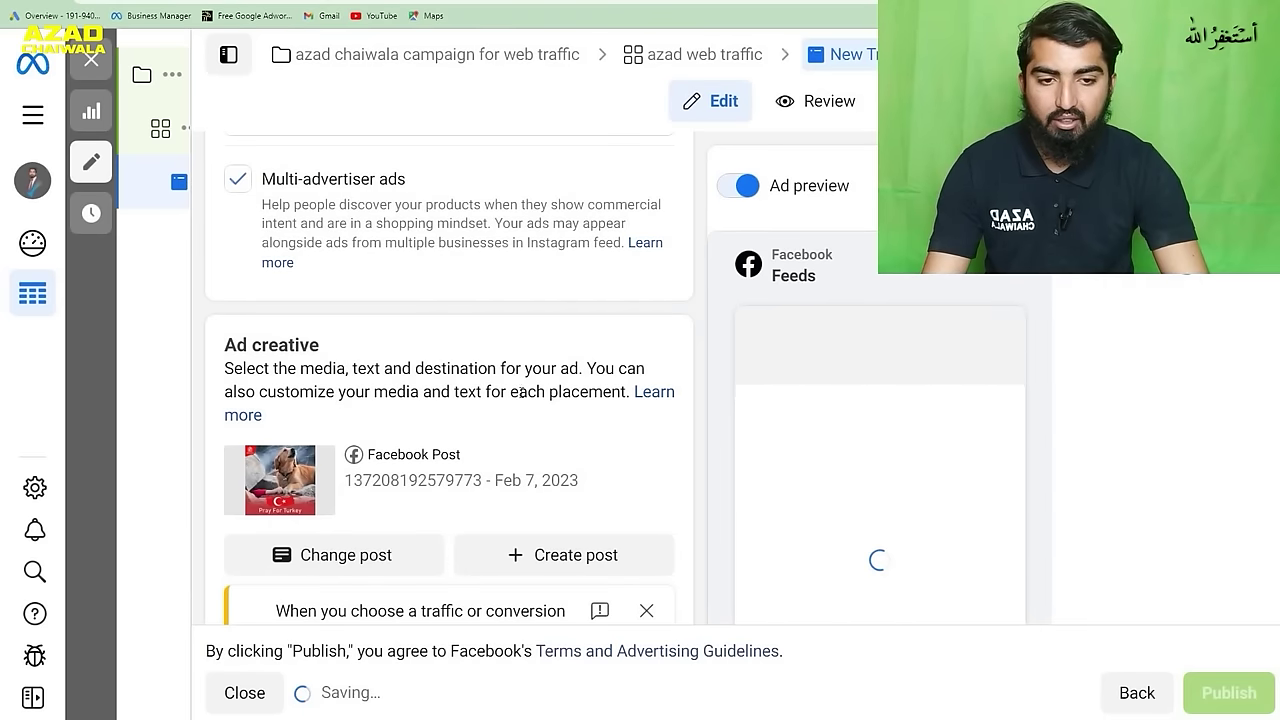
pyautogui.scroll(-1, 596, 414)
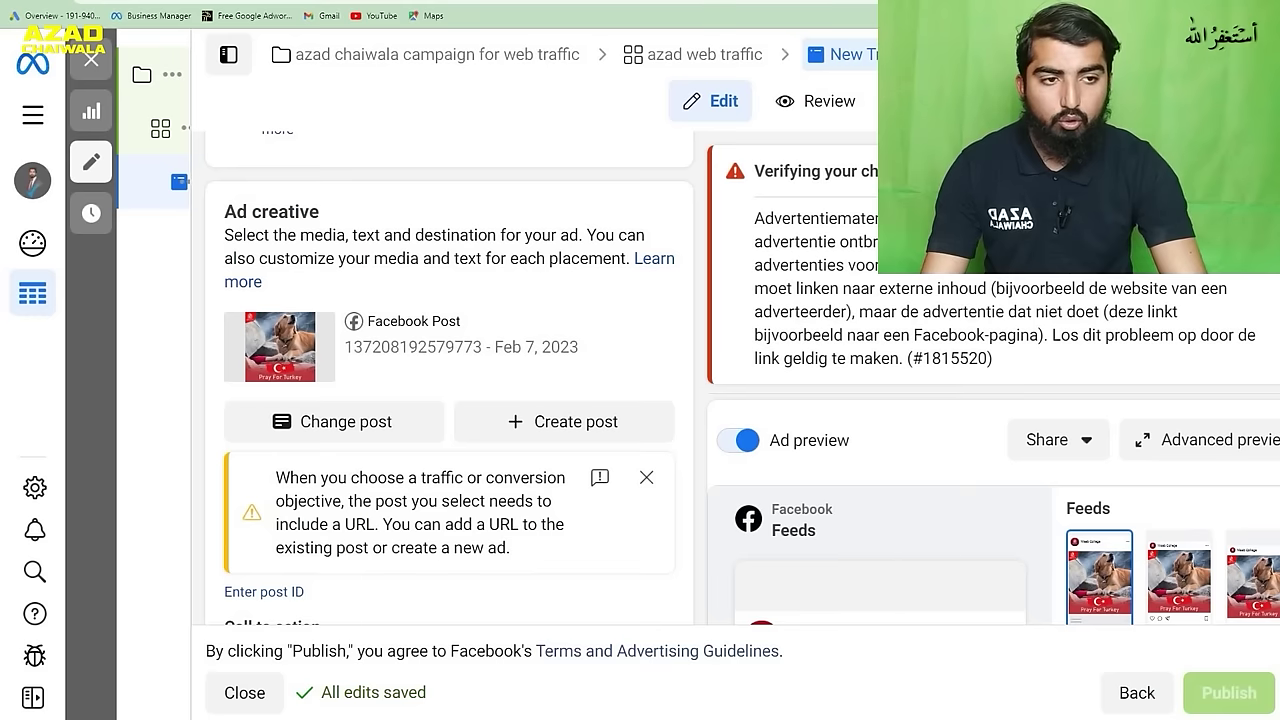
pyautogui.scroll(-3, 865, 517)
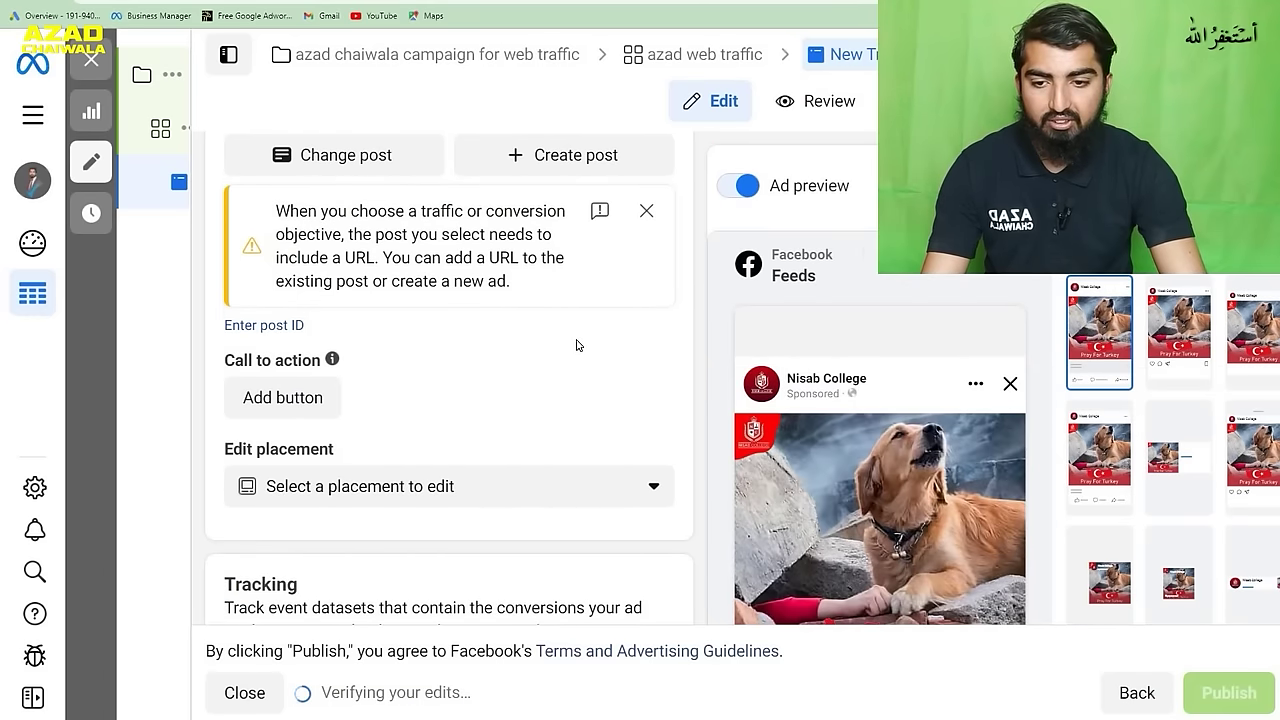
pyautogui.scroll(-2, 576, 345)
pyautogui.scroll(-2, 577, 345)
pyautogui.scroll(3, 581, 345)
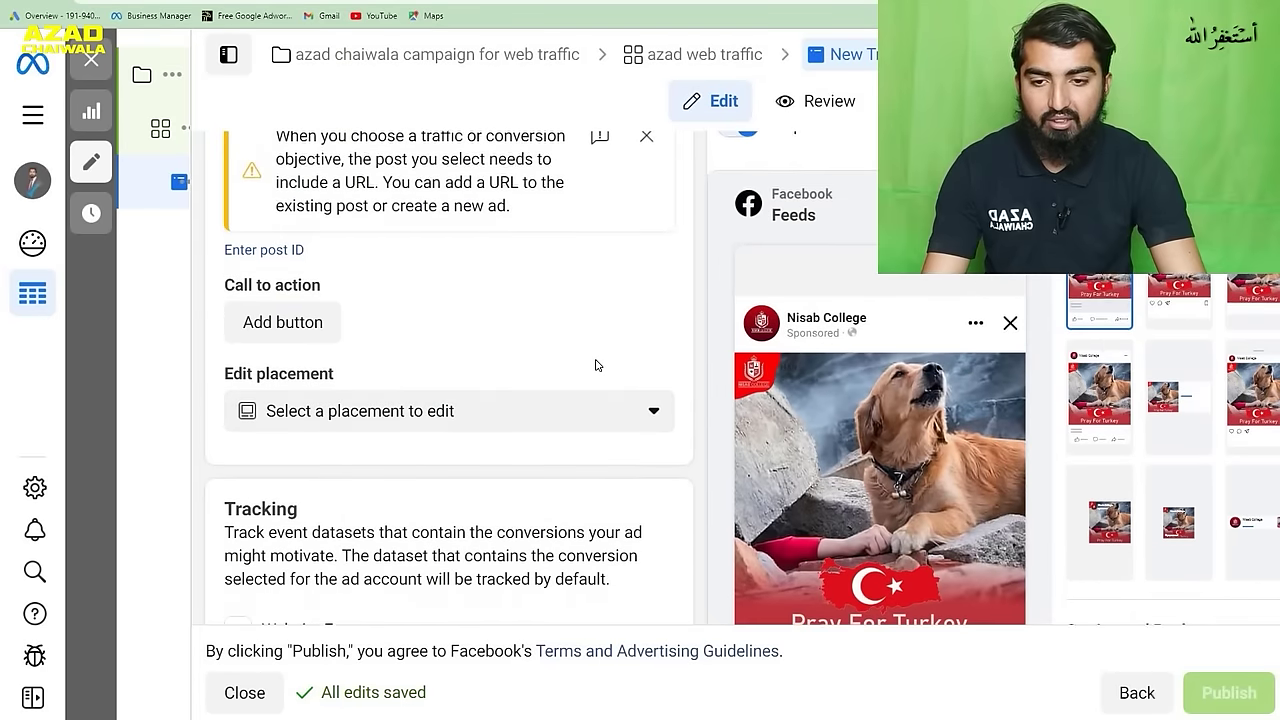
pyautogui.scroll(-1, 594, 360)
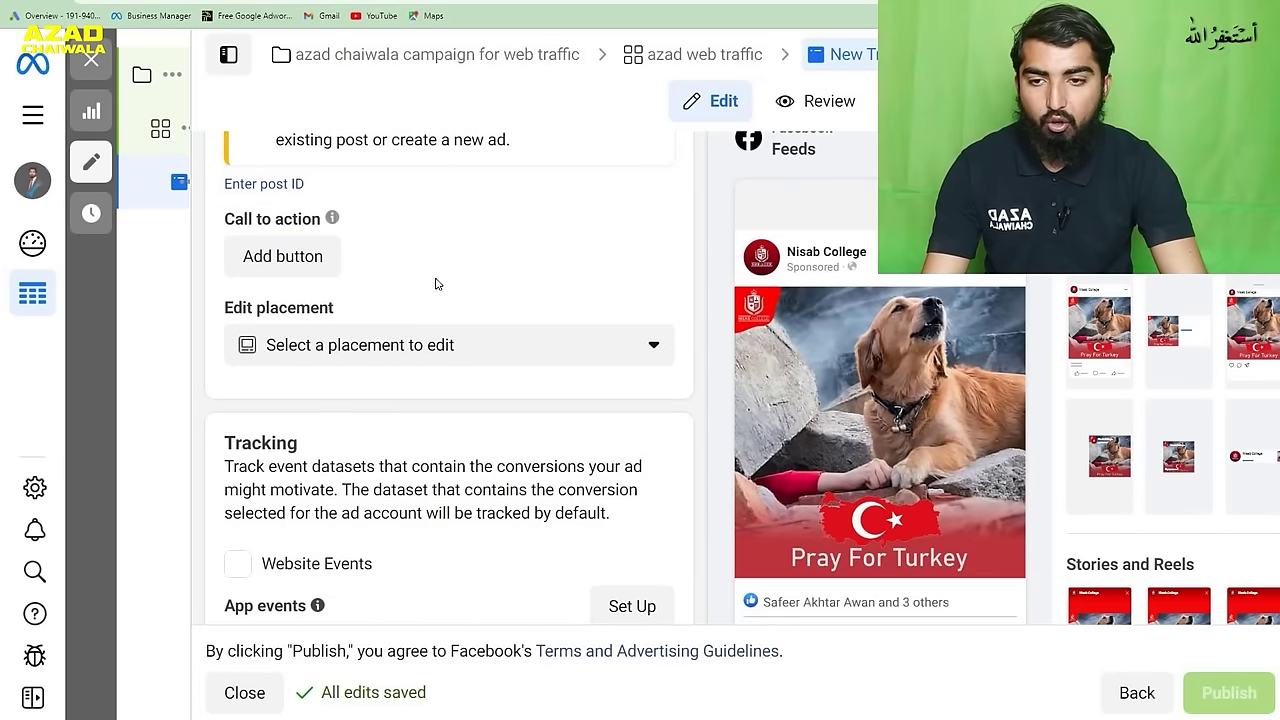
pyautogui.click(313, 266)
pyautogui.click(485, 304)
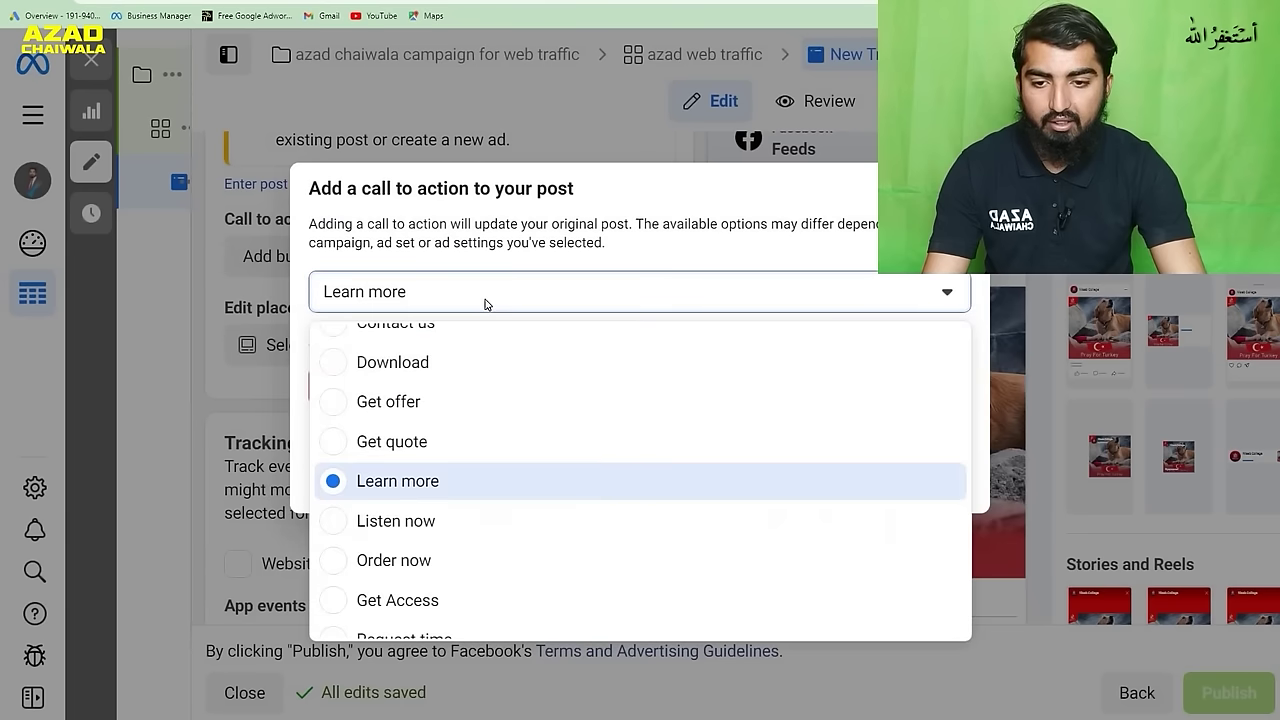
pyautogui.click(452, 482)
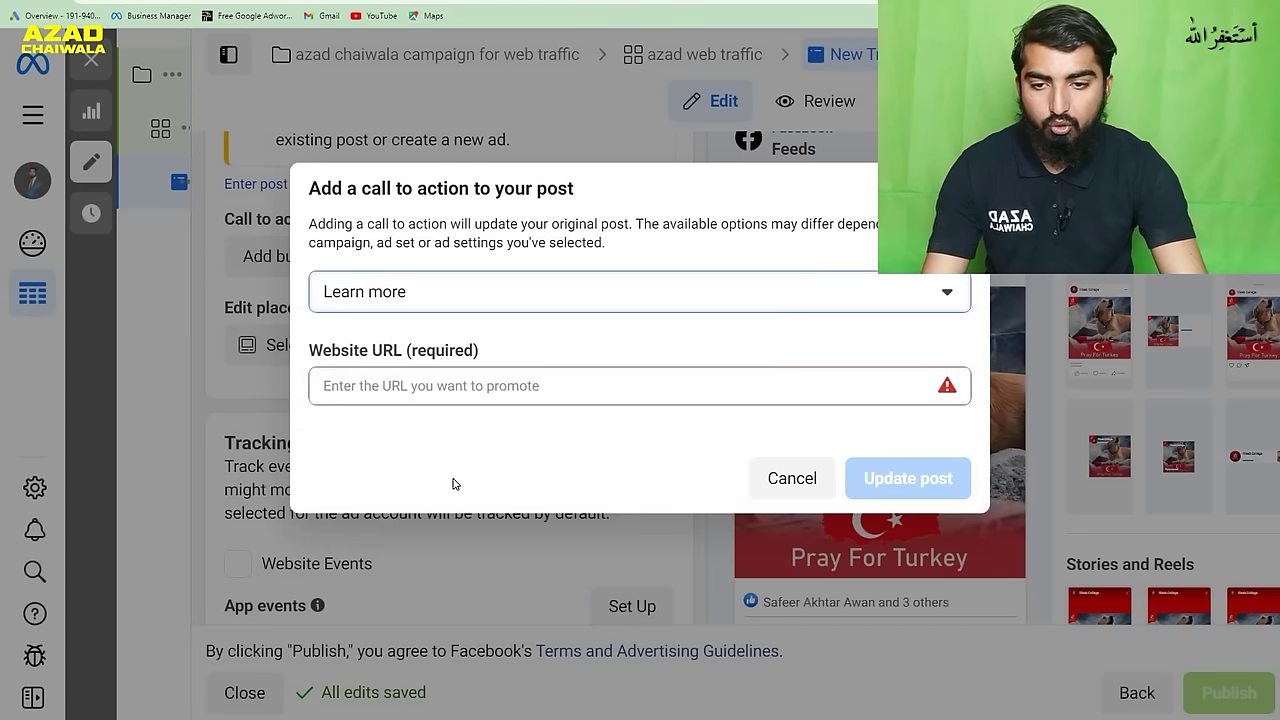
pyautogui.click(480, 393)
pyautogui.write('https://www.azadchaiwala.com/')
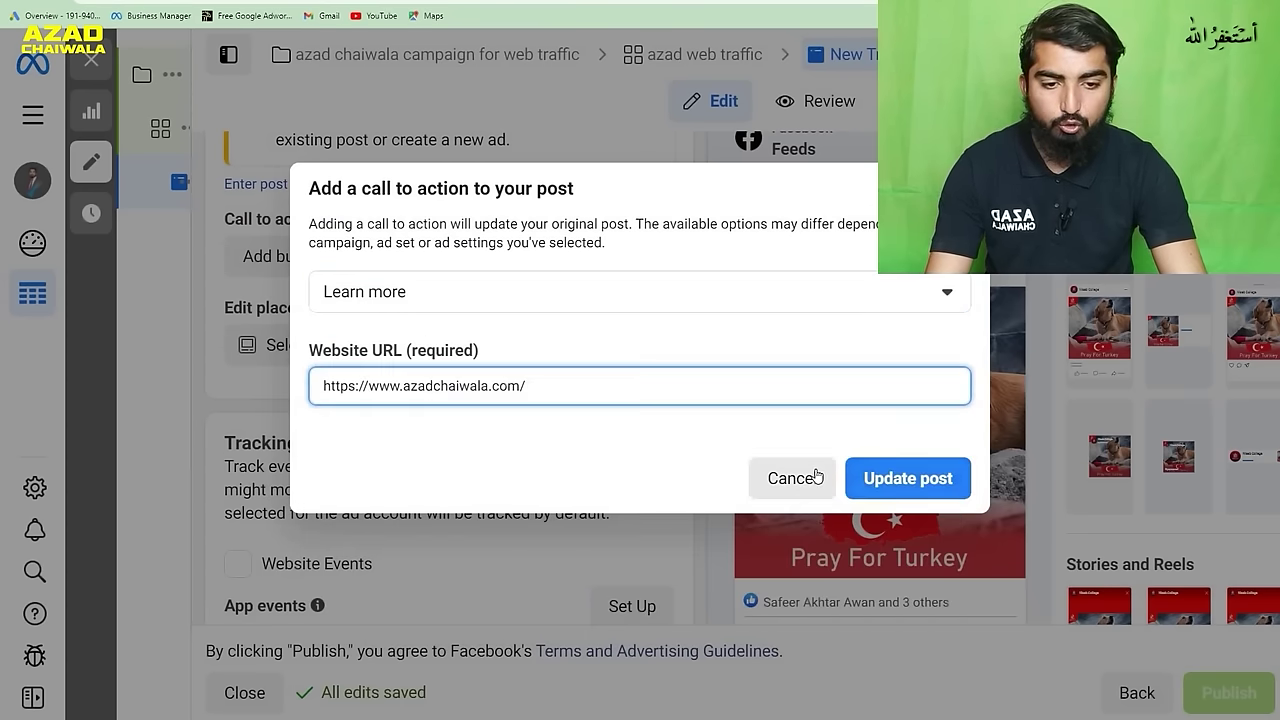
pyautogui.click(866, 481)
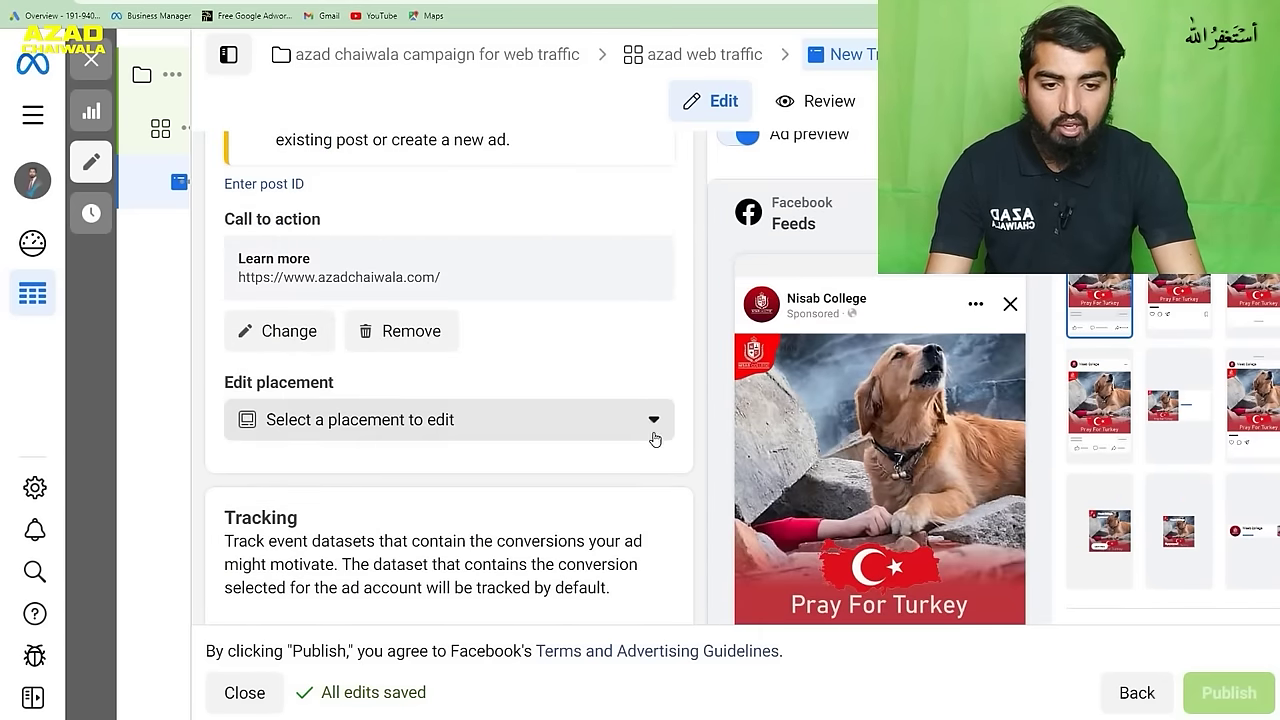
# - Look through the Edit placement list and close it without choosing a placement
pyautogui.scroll(-4, 813, 448)
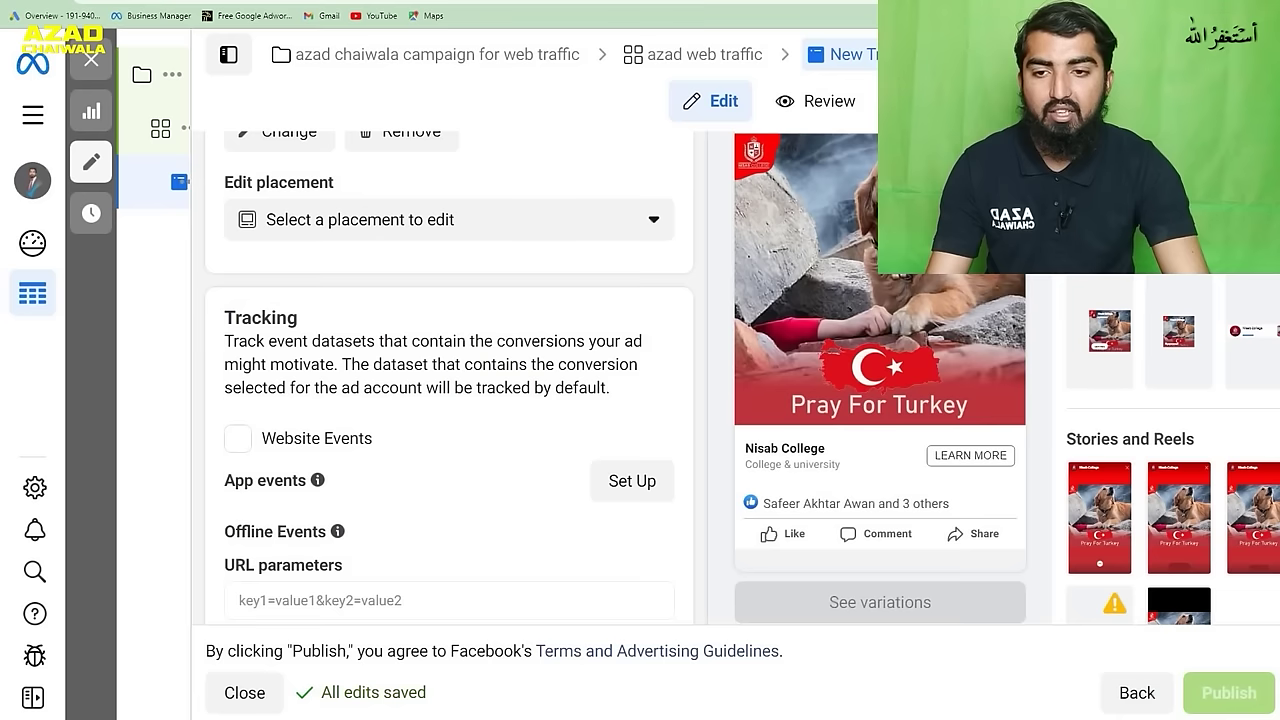
pyautogui.scroll(-1, 480, 400)
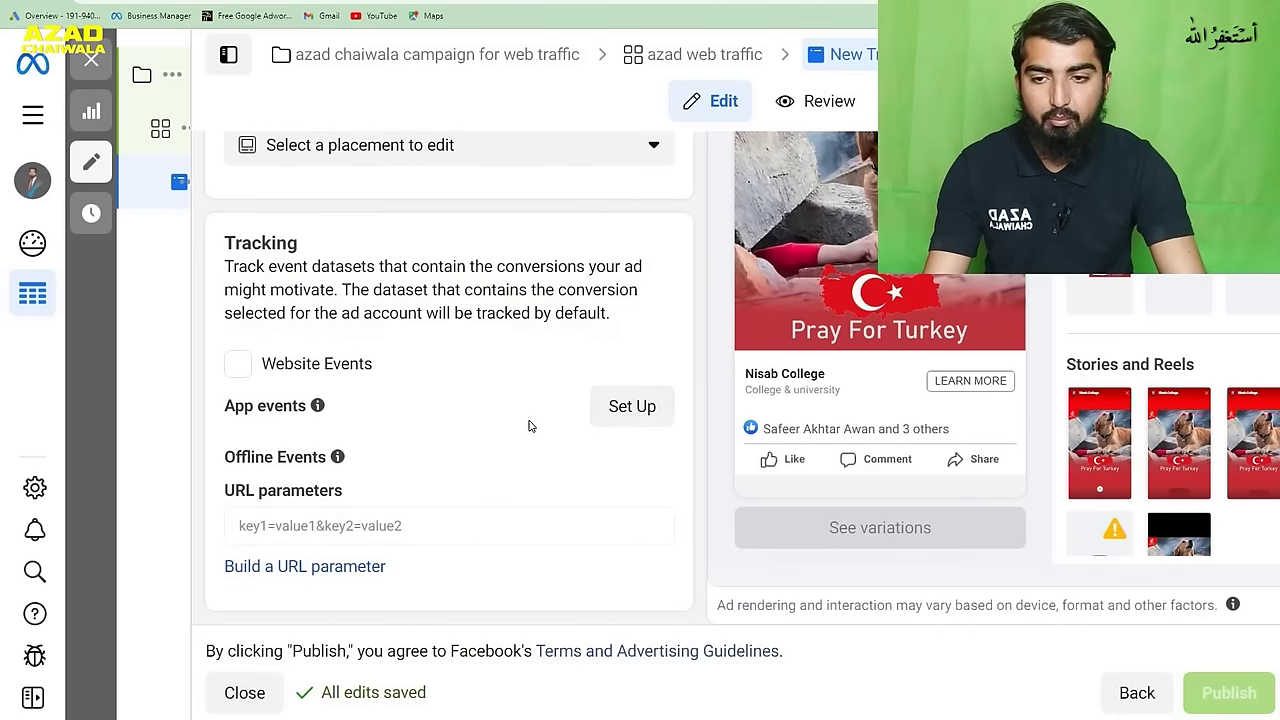
pyautogui.scroll(2, 528, 426)
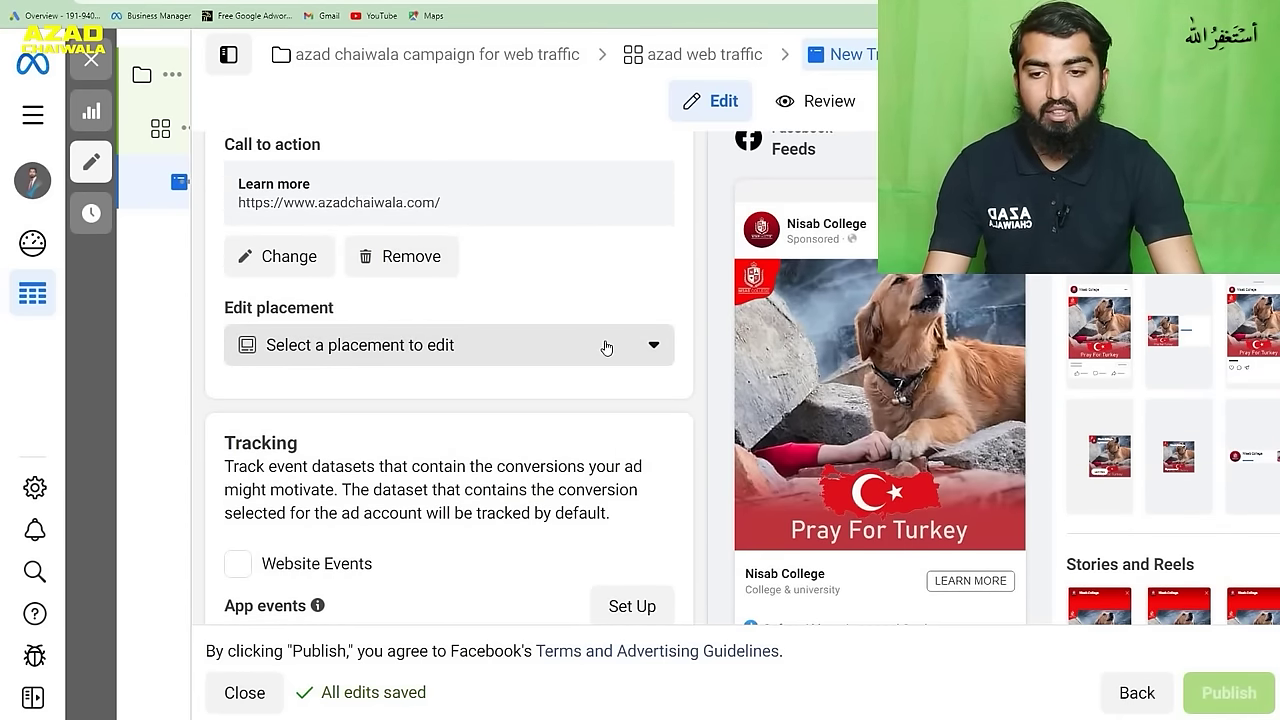
pyautogui.click(628, 349)
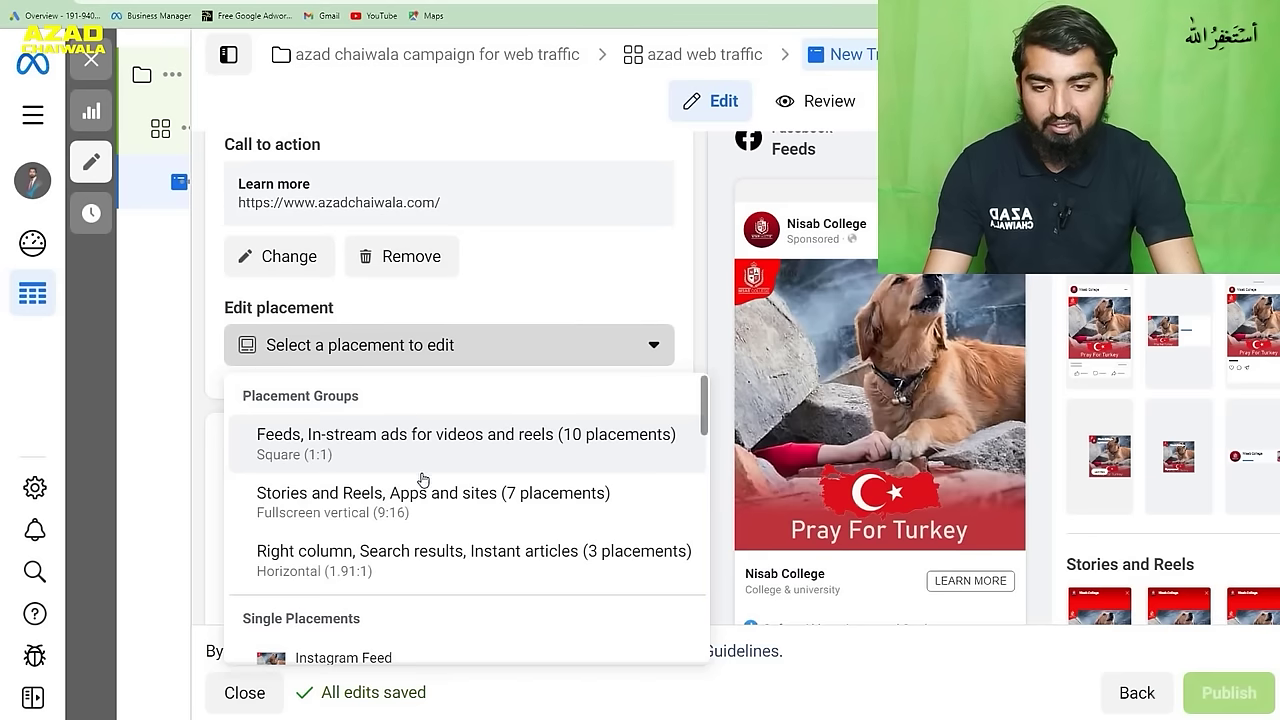
pyautogui.scroll(-2, 423, 481)
pyautogui.scroll(-8, 423, 481)
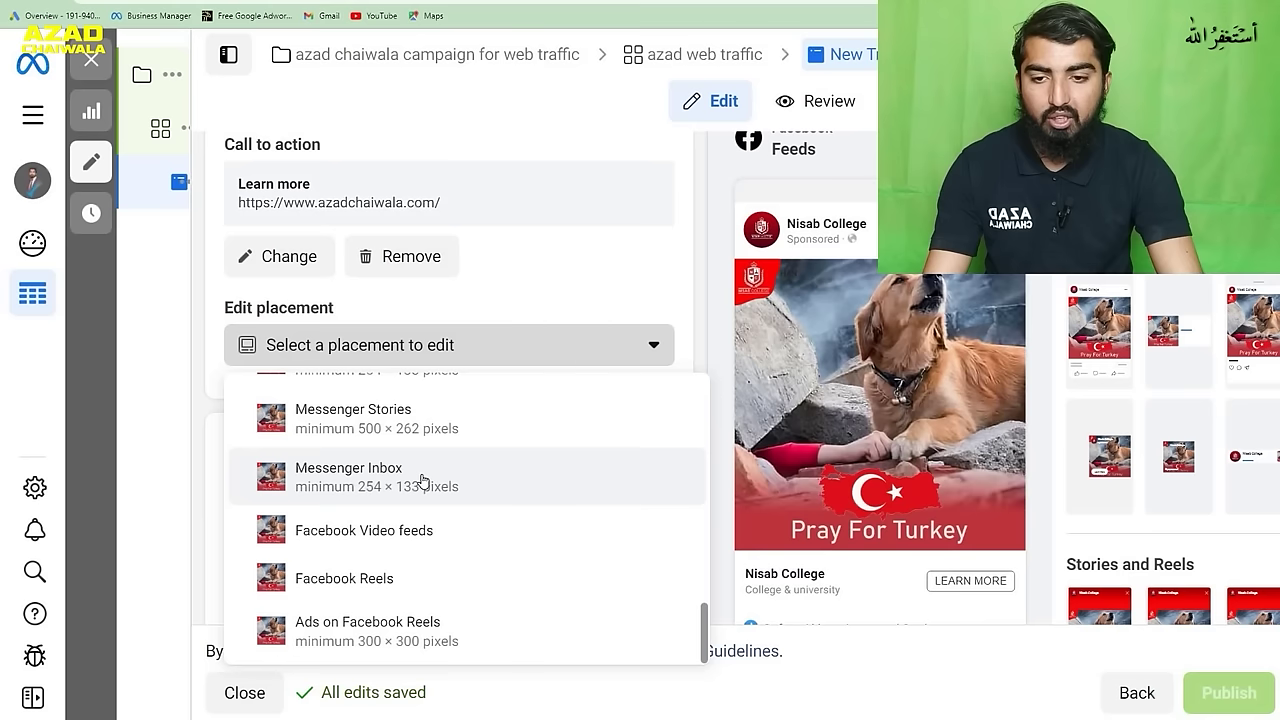
pyautogui.click(600, 334)
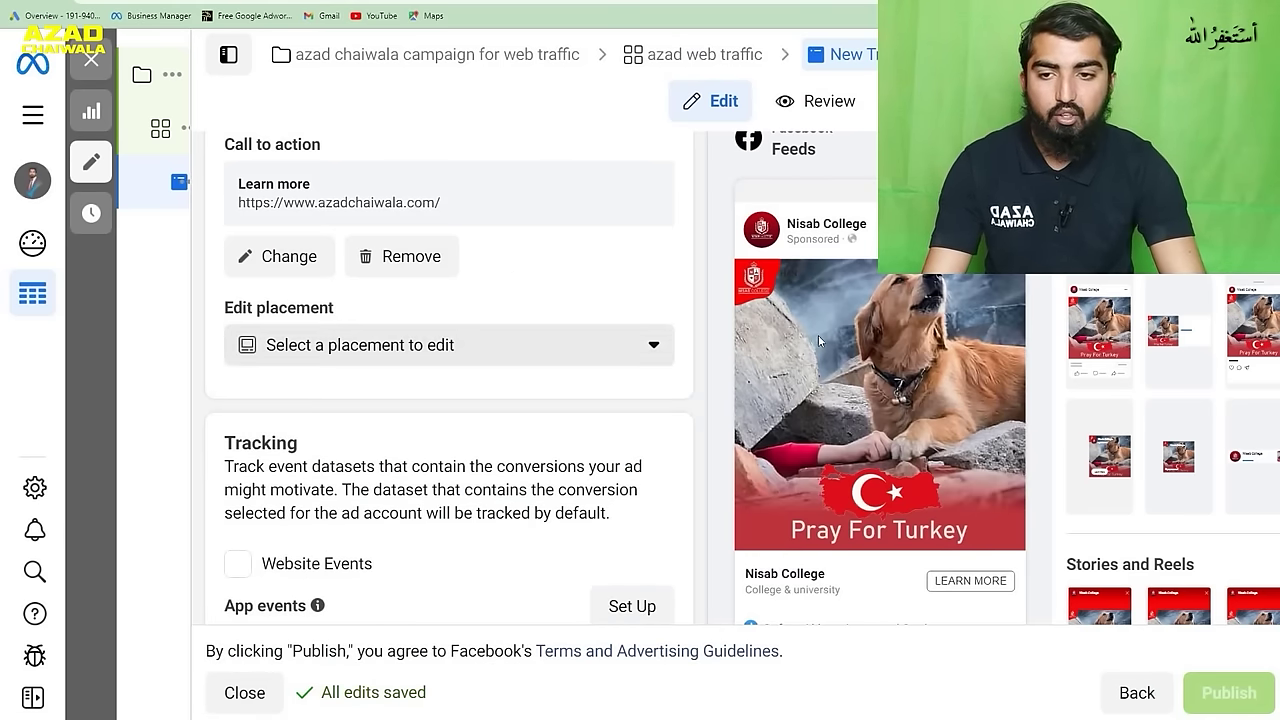
pyautogui.scroll(3, 651, 330)
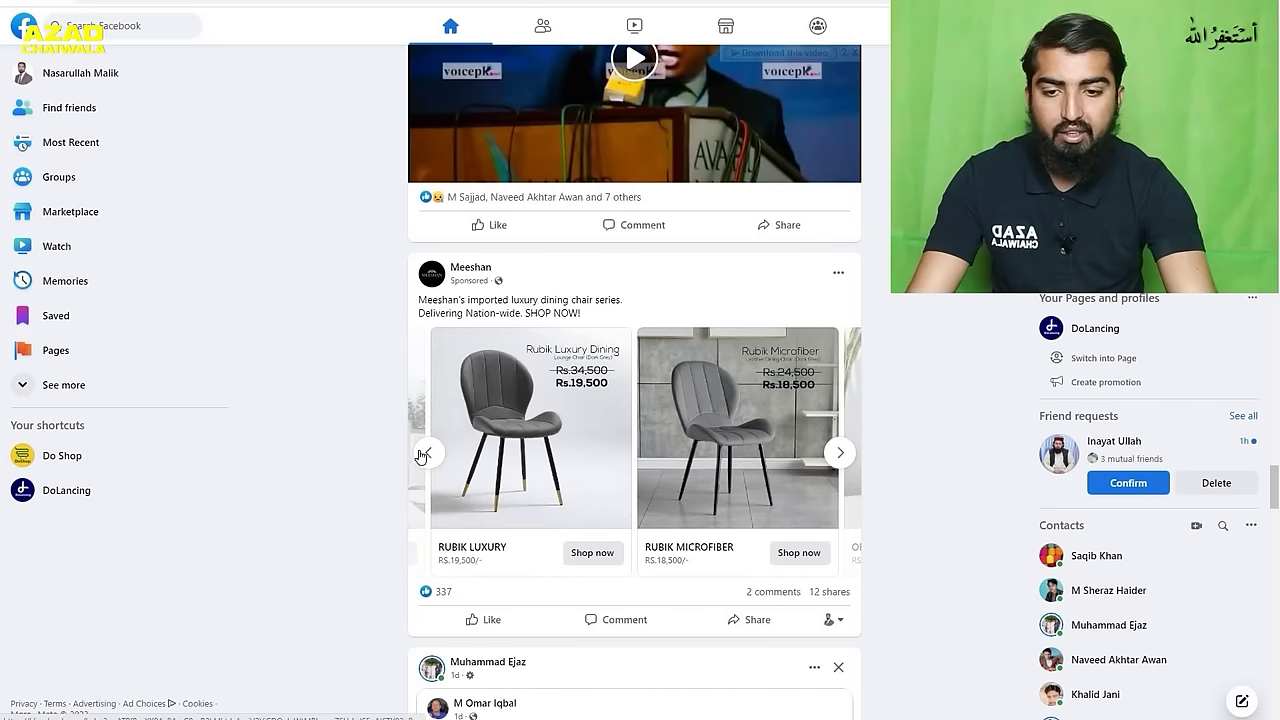
# - Page through the sponsored Meeshan chair carousel, advancing to its later Shop now cards
pyautogui.click(428, 452)
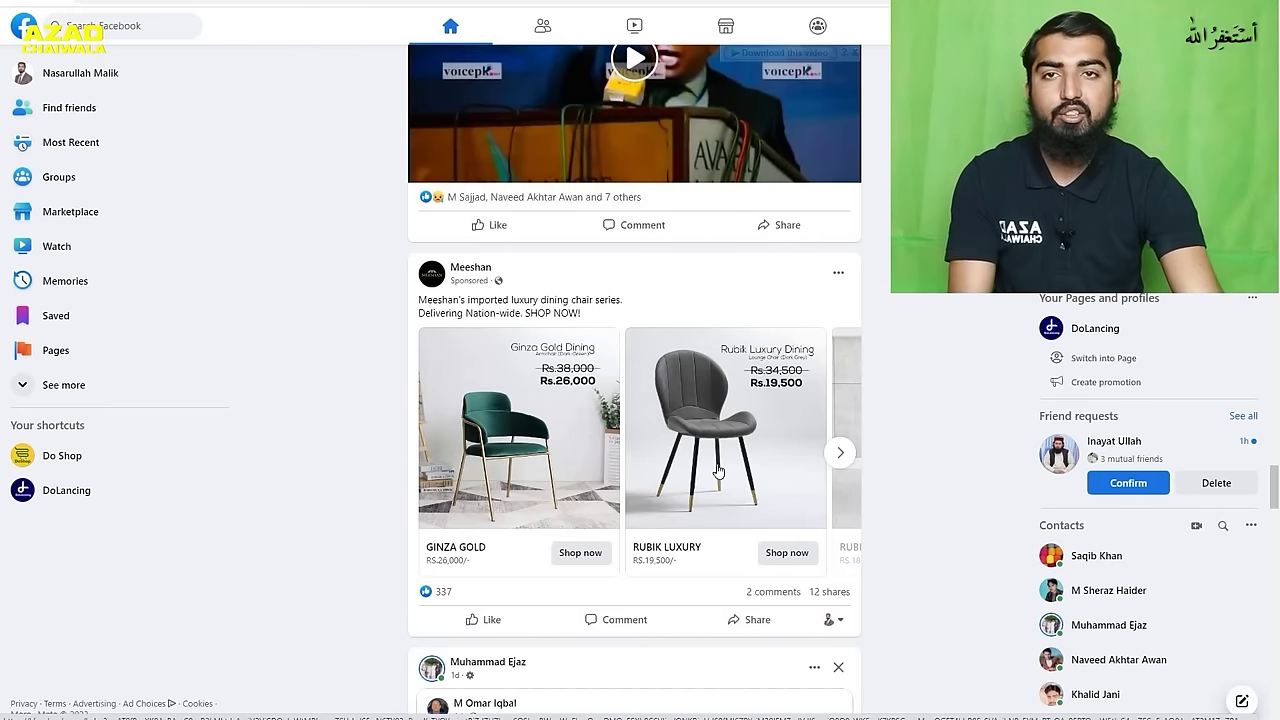
pyautogui.click(838, 455)
pyautogui.click(838, 455)
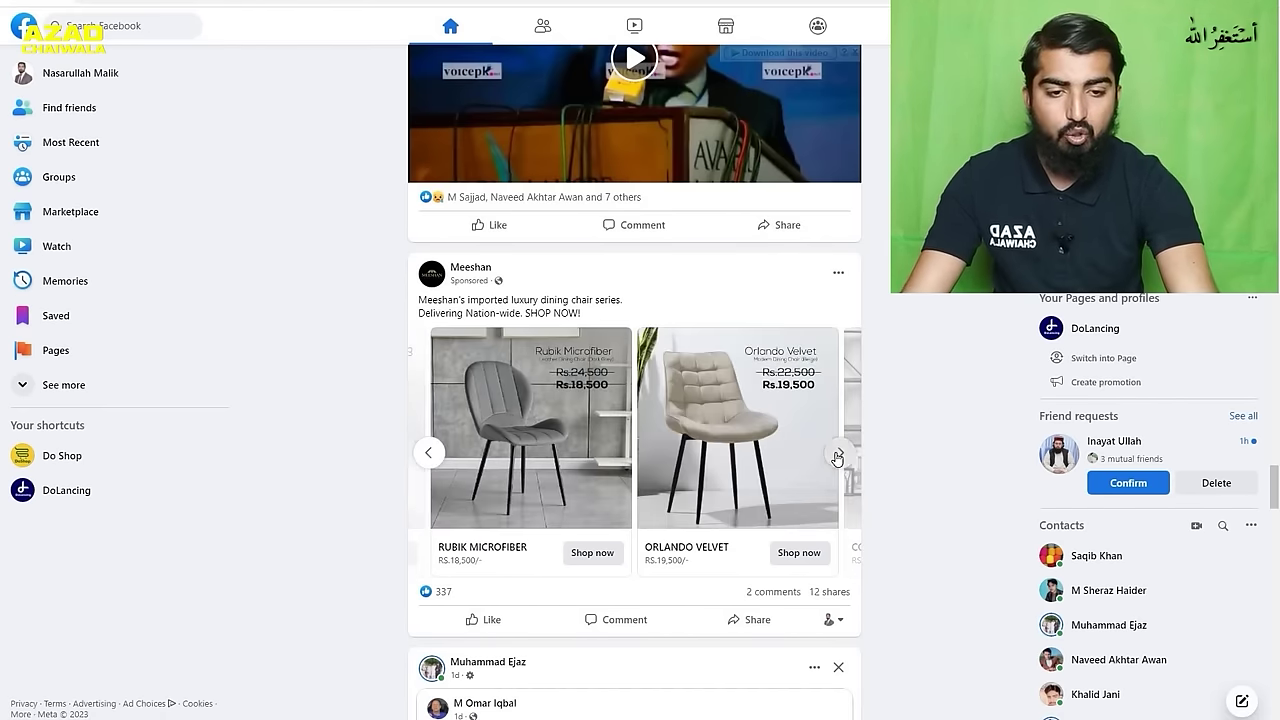
pyautogui.click(838, 455)
pyautogui.click(838, 455)
pyautogui.click(838, 455)
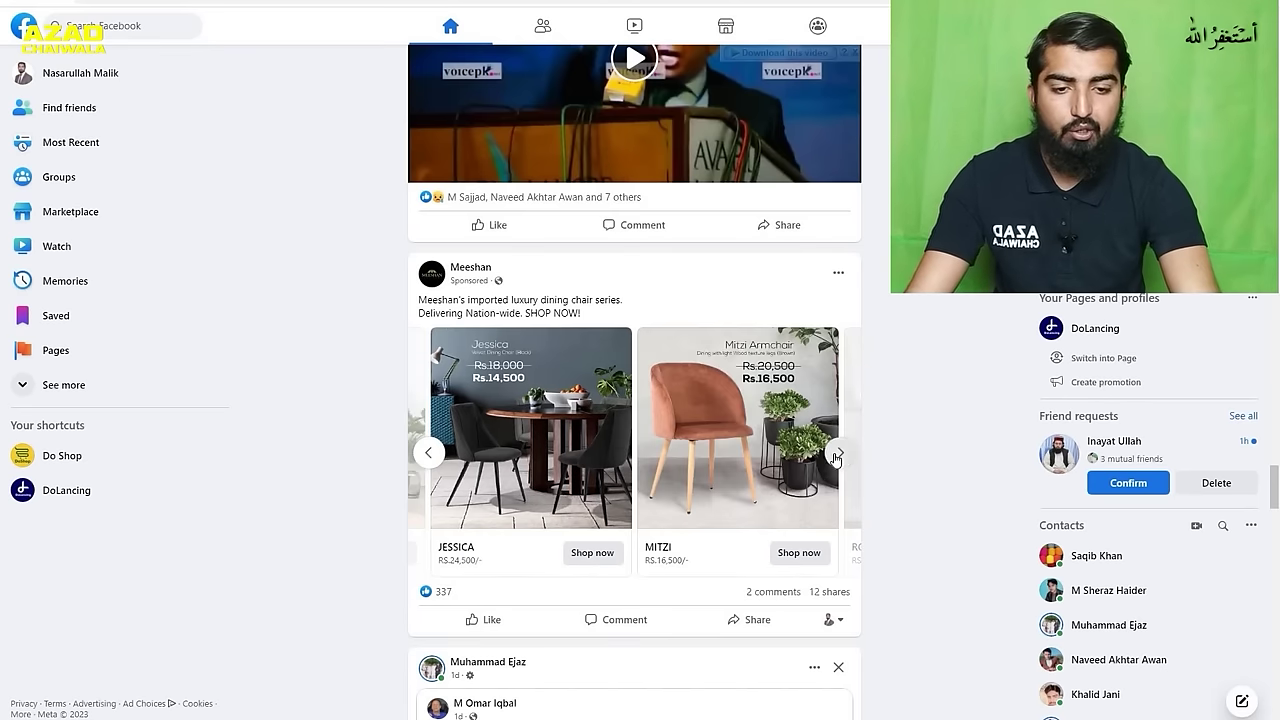
pyautogui.click(838, 455)
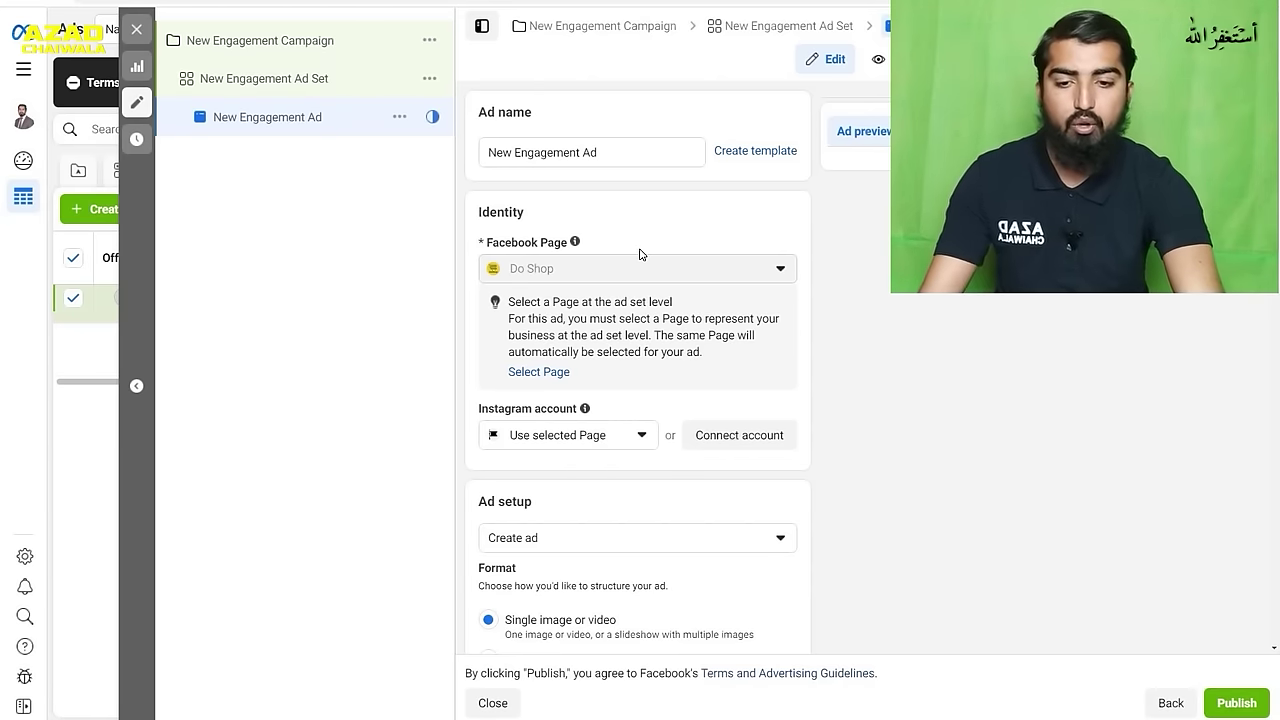
# - Switch the New Engagement Ad's format to Carousel, noting the 10-card limit, and start adding cards
pyautogui.scroll(-3, 640, 254)
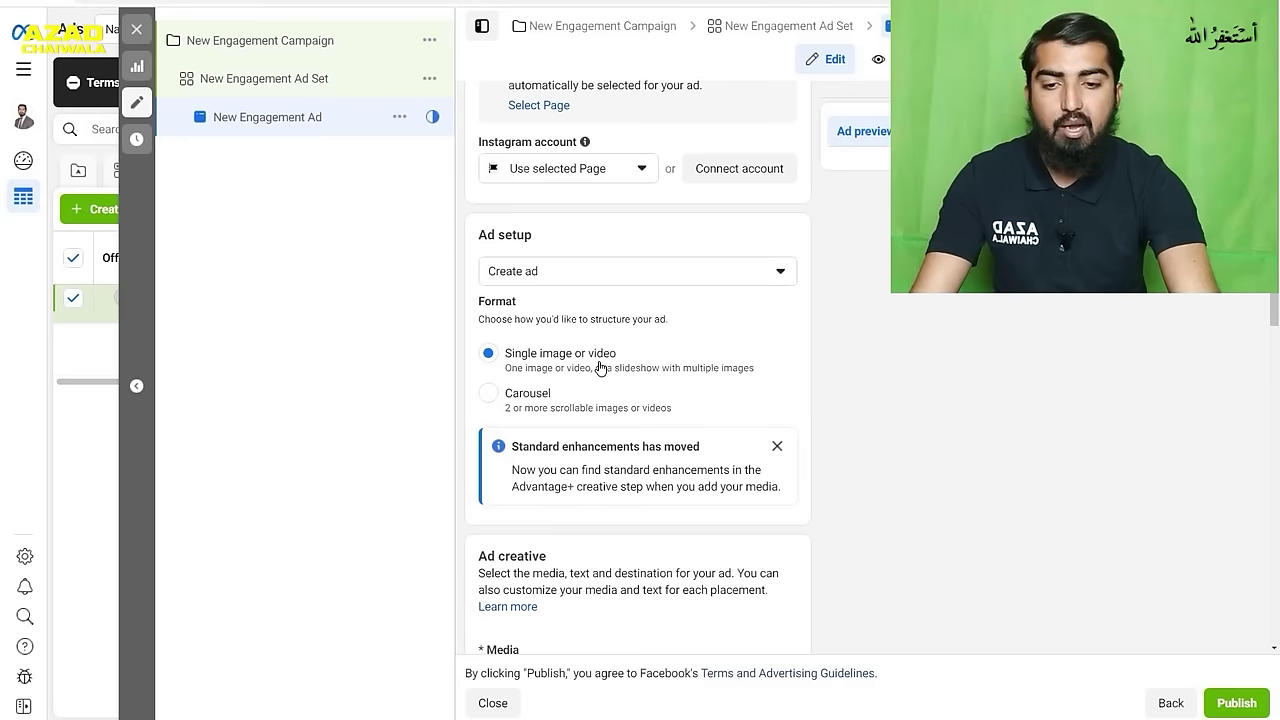
pyautogui.click(539, 400)
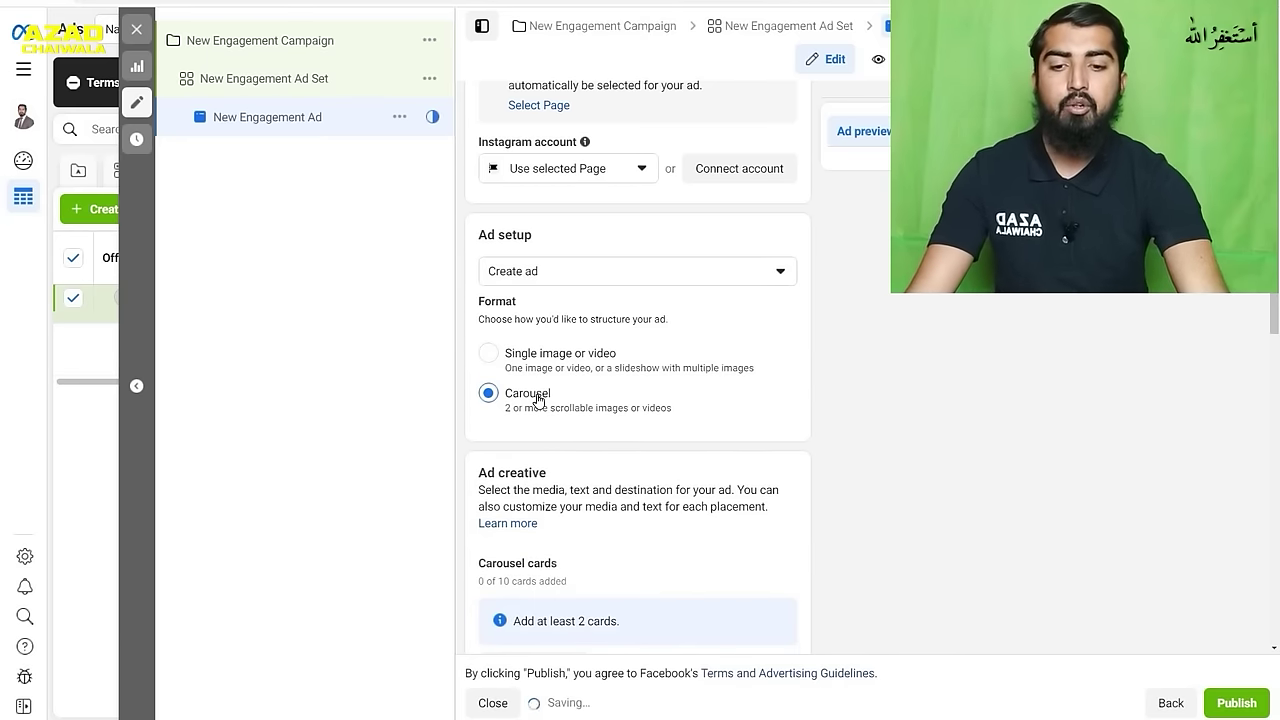
pyautogui.scroll(-1, 651, 429)
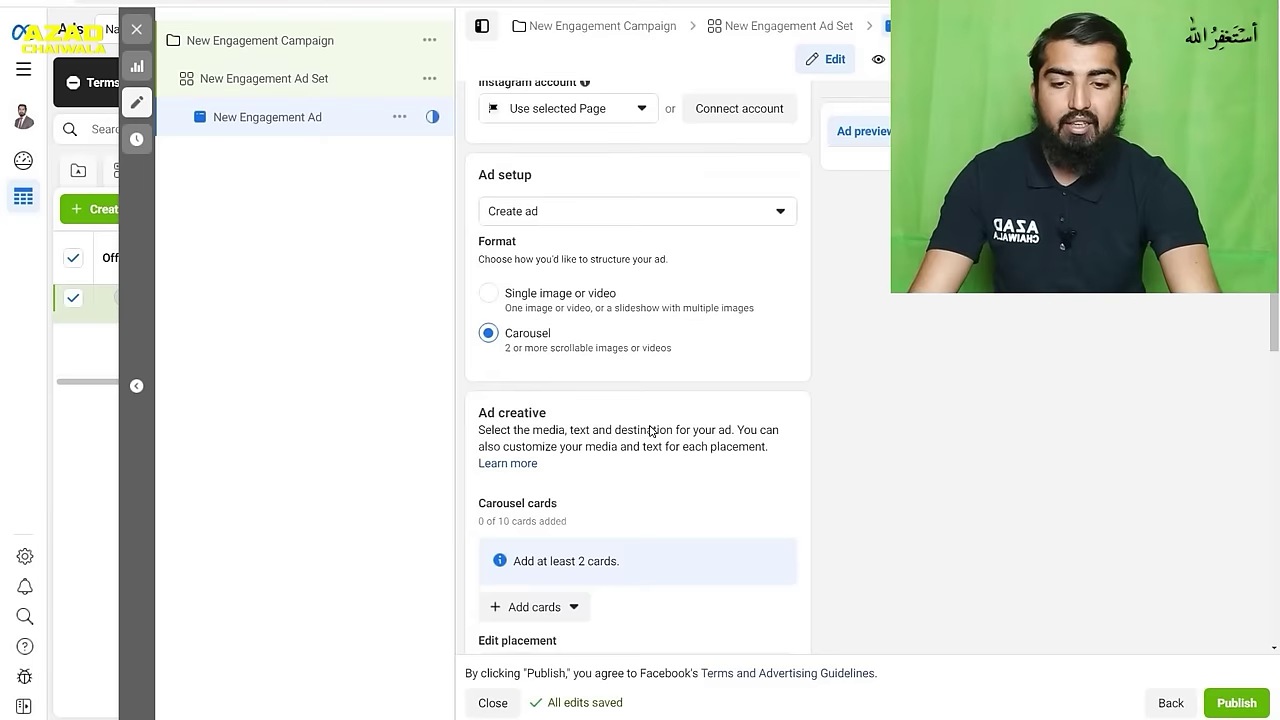
pyautogui.scroll(-1, 651, 429)
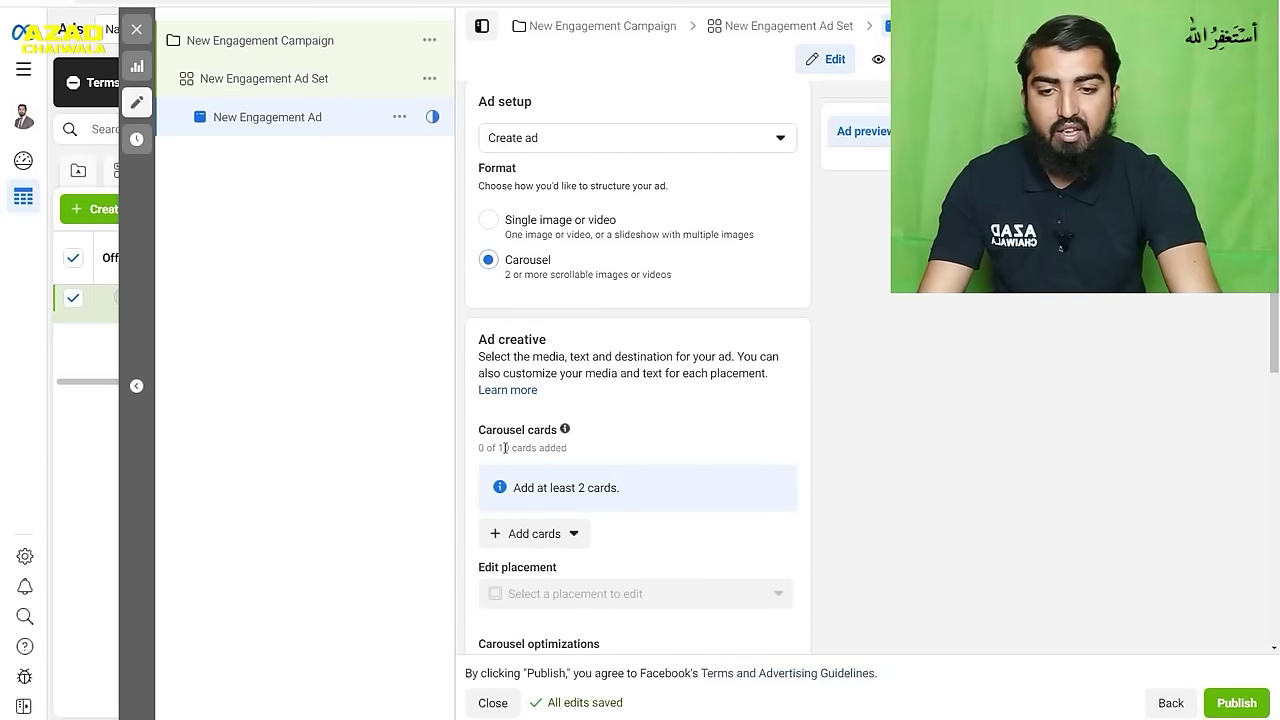
pyautogui.moveTo(504, 448); pyautogui.dragTo(482, 450)
pyautogui.click(621, 448)
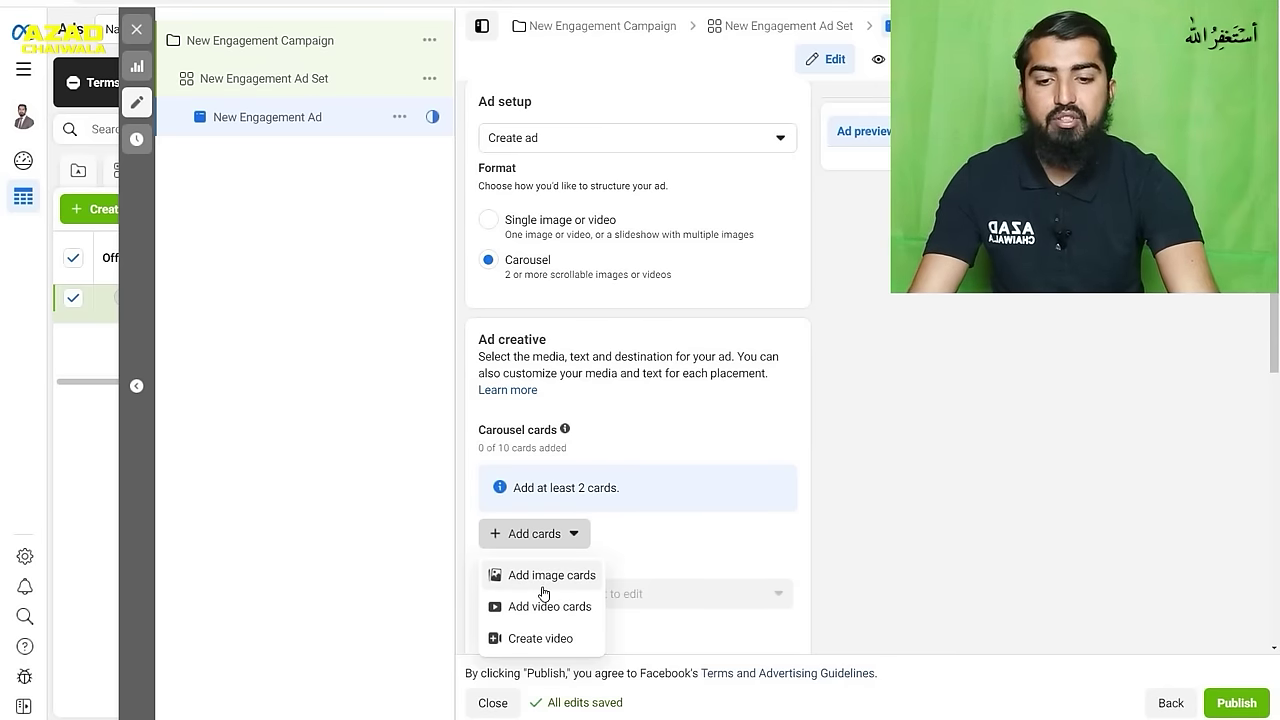
pyautogui.click(542, 588)
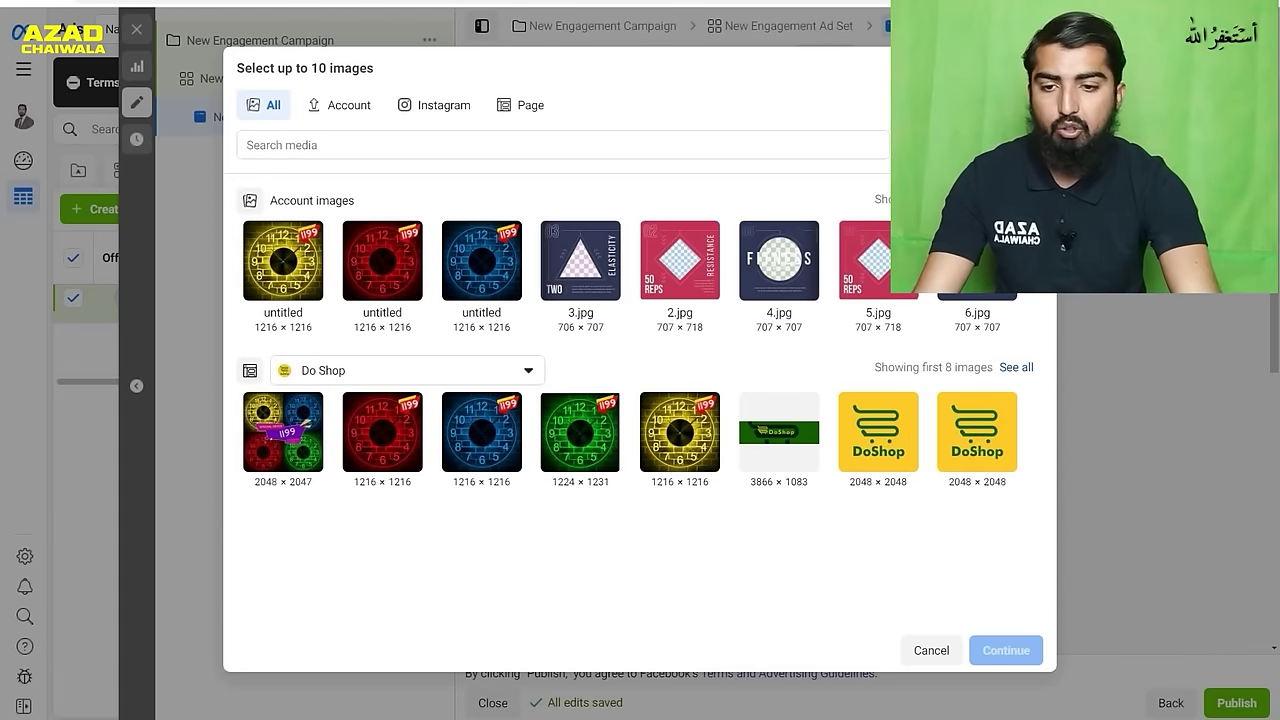
# - Add ten images as cards: five Do Shop clock images, 3.jpg, 2.jpg, 4.jpg, a DoShop logo, and 5.jpg
pyautogui.moveTo(315, 440)
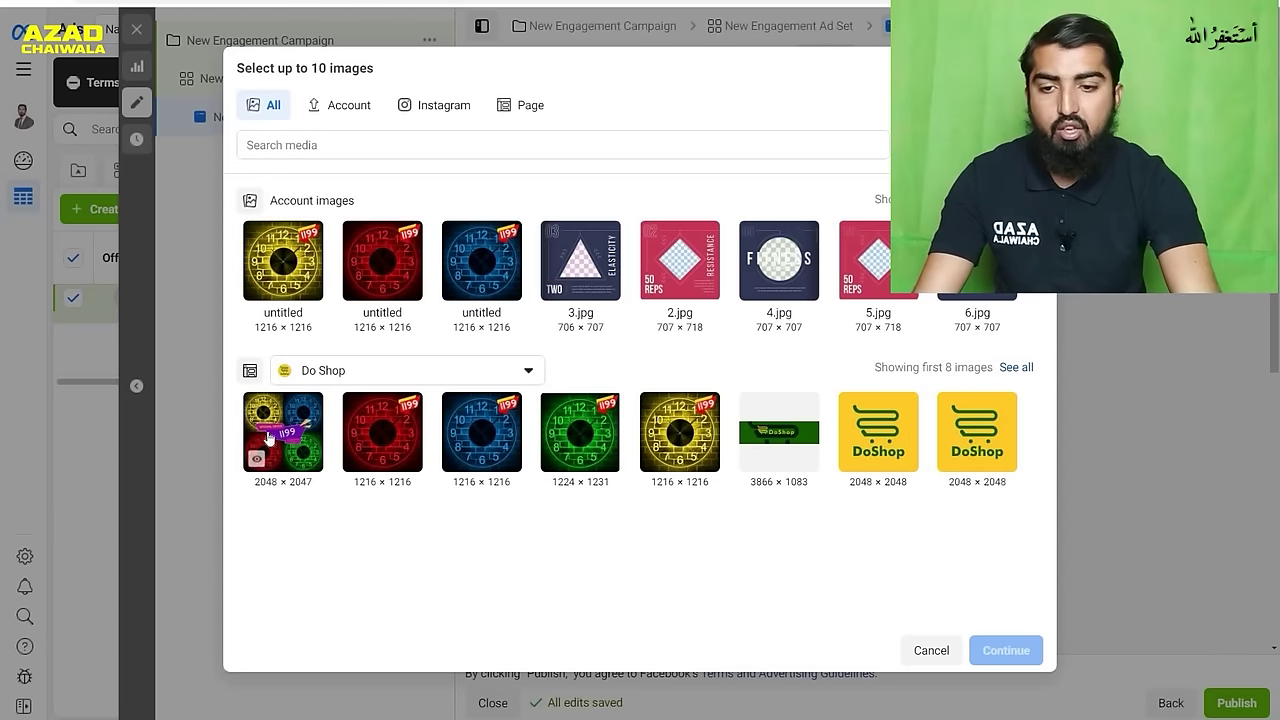
pyautogui.click(320, 433)
pyautogui.click(356, 440)
pyautogui.click(458, 442)
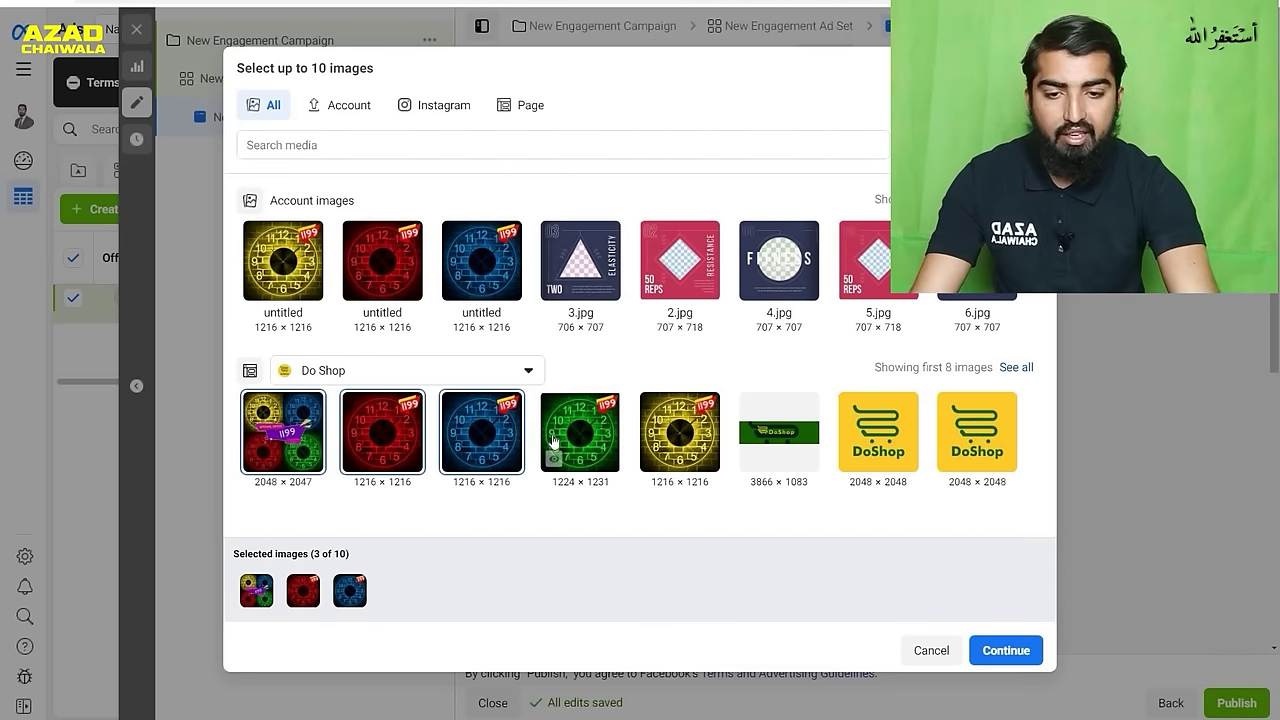
pyautogui.click(553, 441)
pyautogui.click(652, 458)
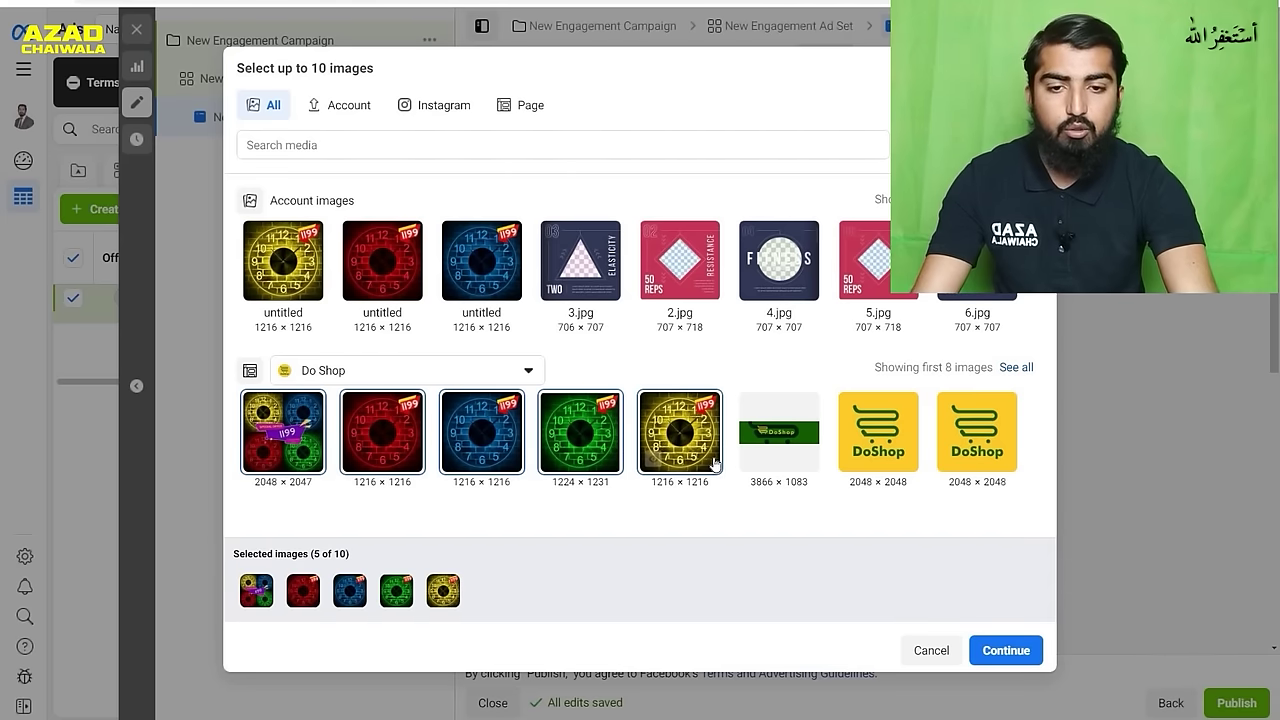
pyautogui.click(554, 286)
pyautogui.click(653, 287)
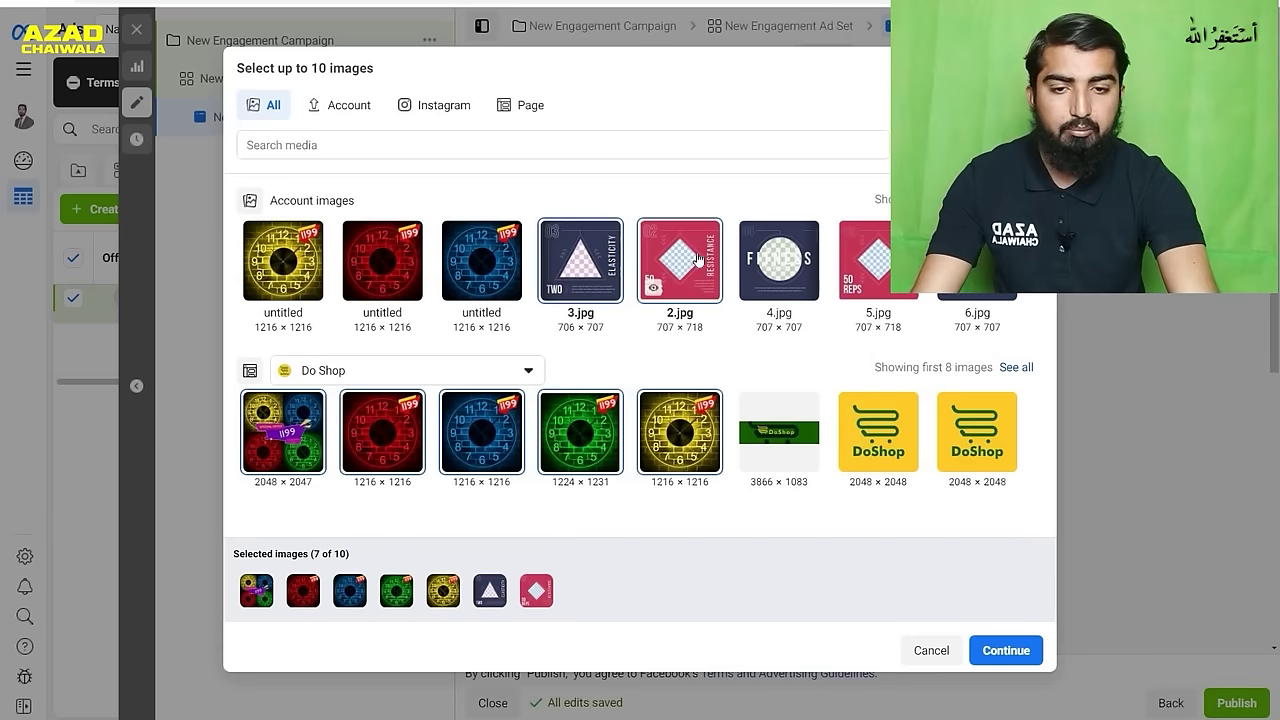
pyautogui.click(752, 286)
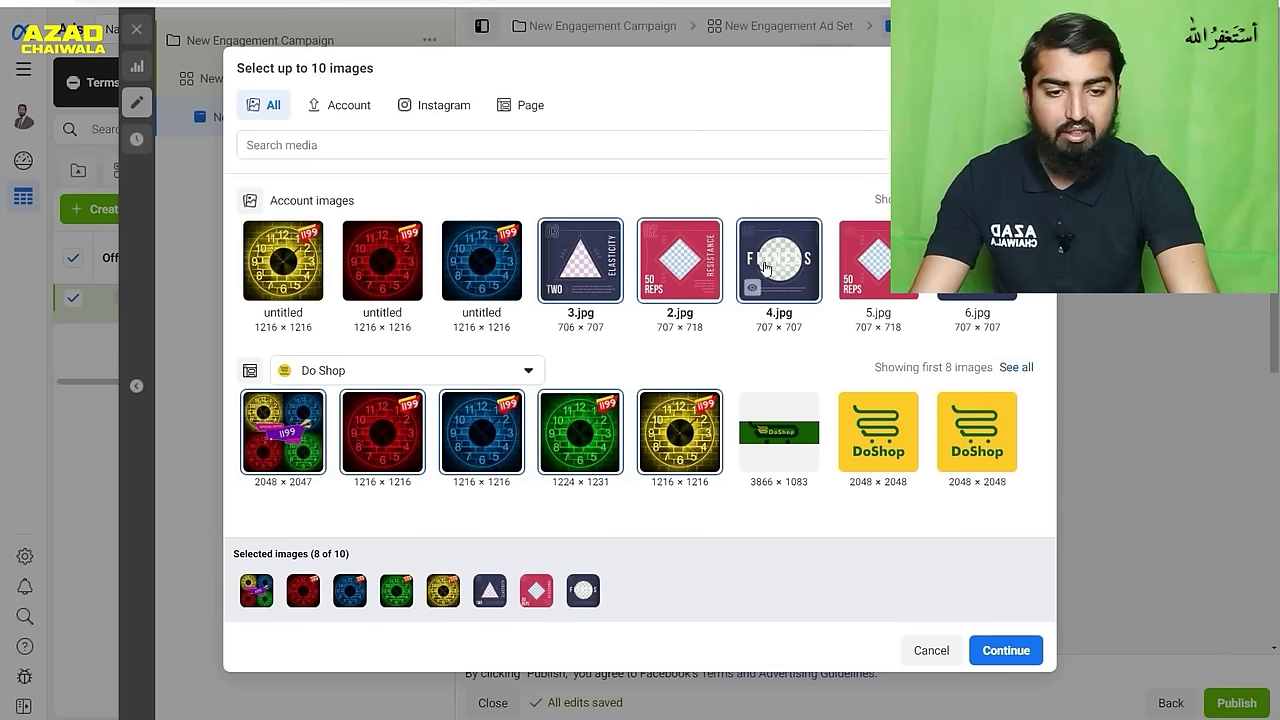
pyautogui.click(878, 424)
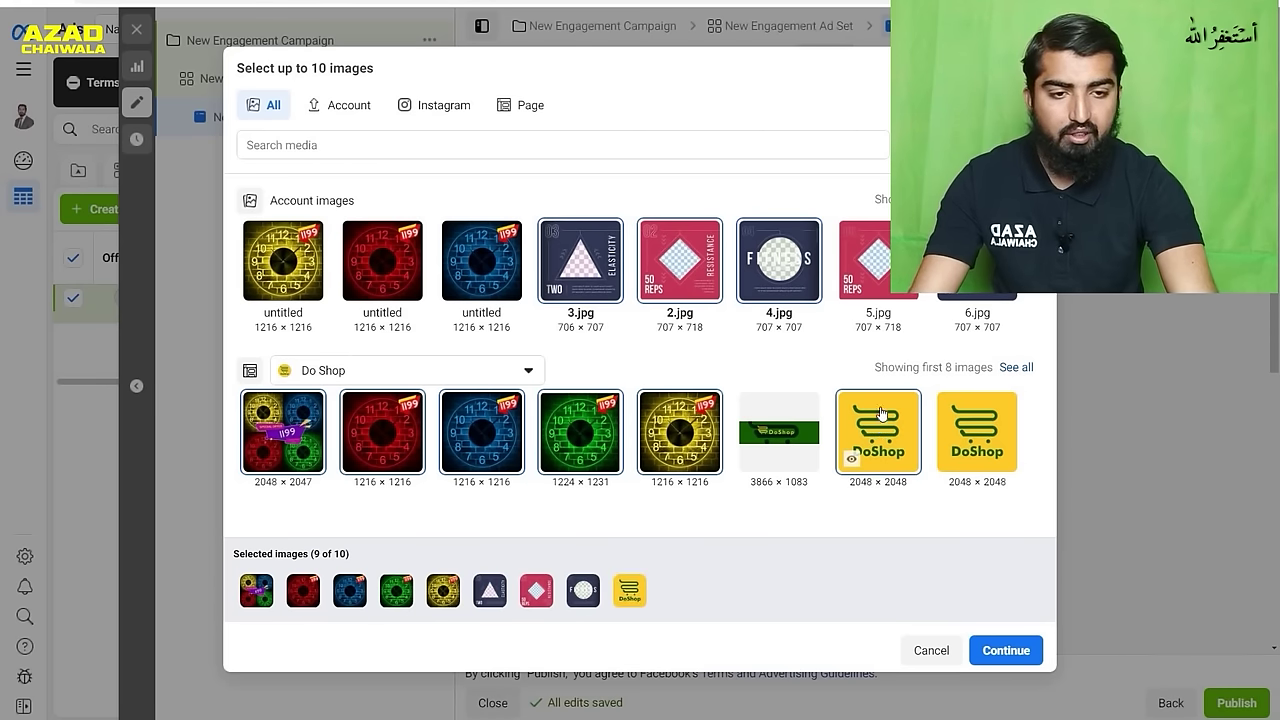
pyautogui.click(852, 287)
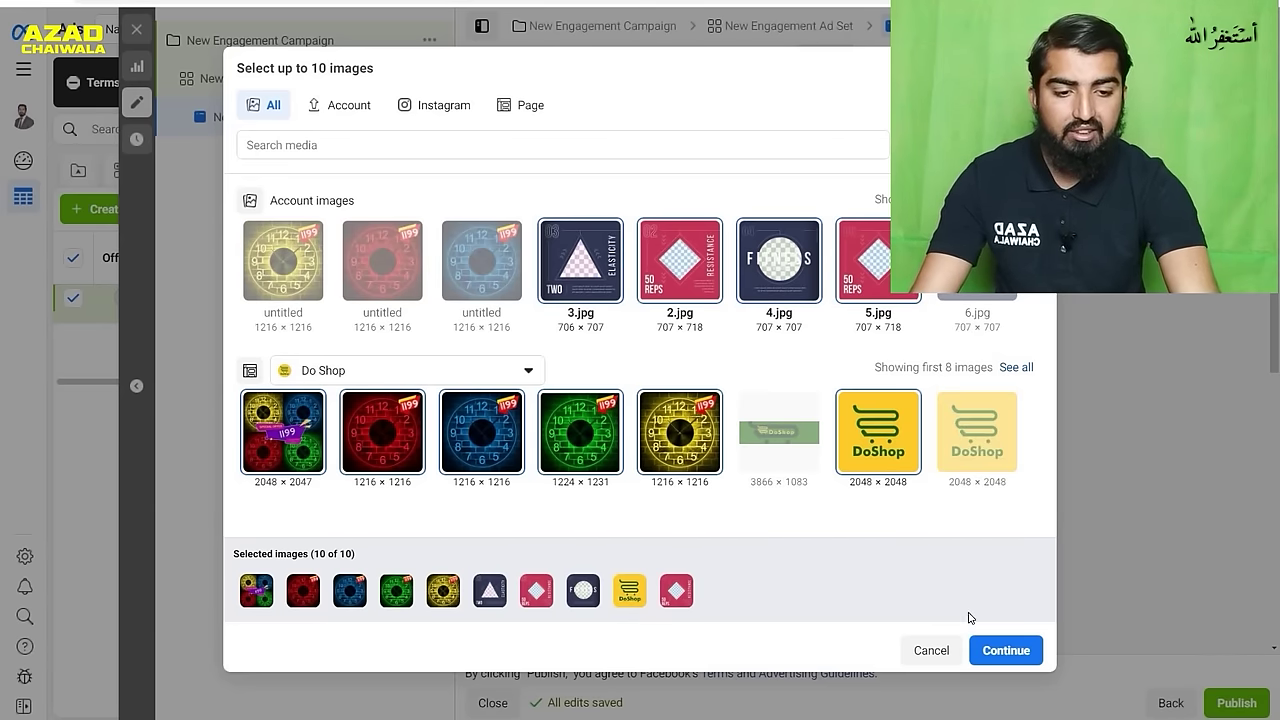
pyautogui.click(991, 648)
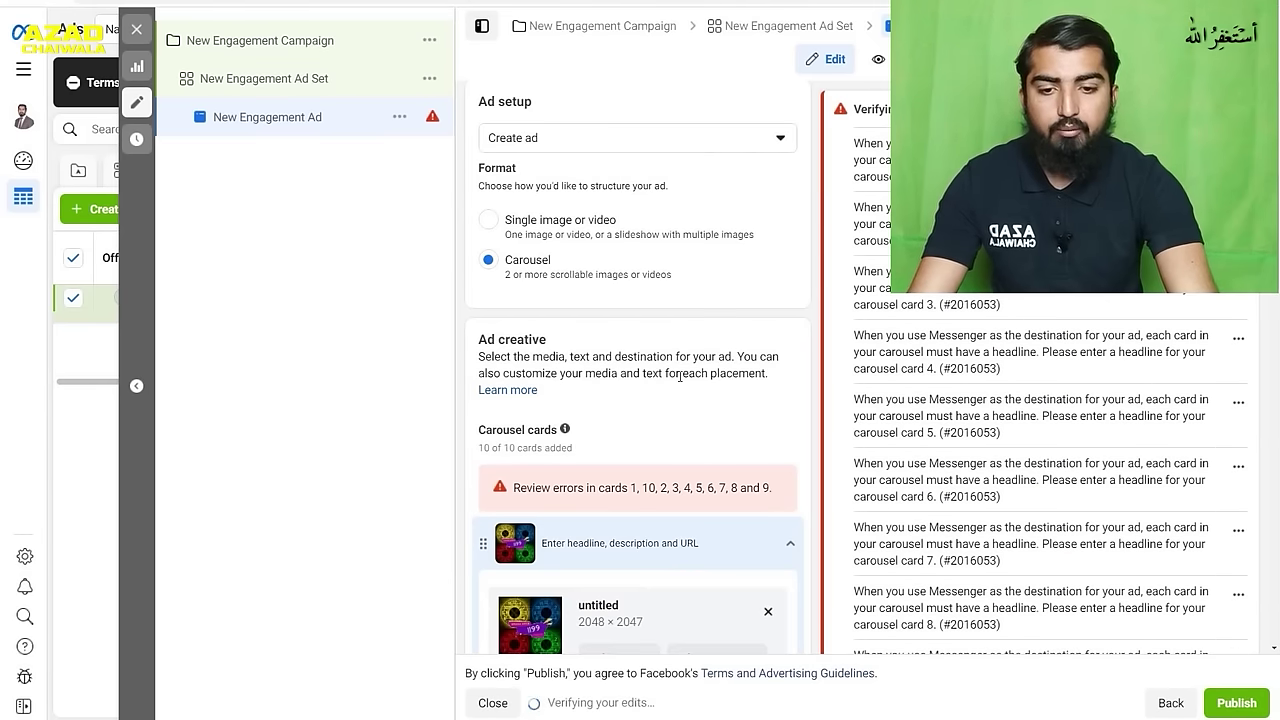
# - Scroll the ad setup panel until the Facebook Feeds carousel preview loads beside the first card
pyautogui.scroll(-2, 668, 432)
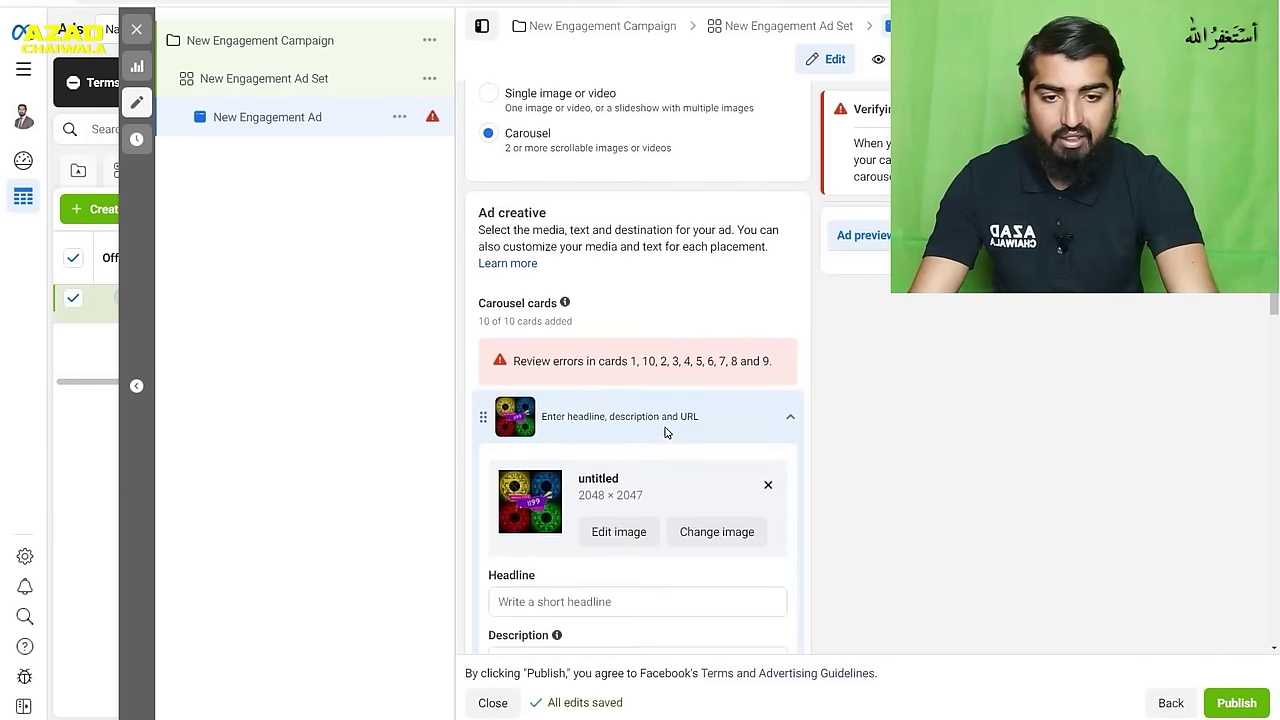
pyautogui.scroll(-7, 669, 458)
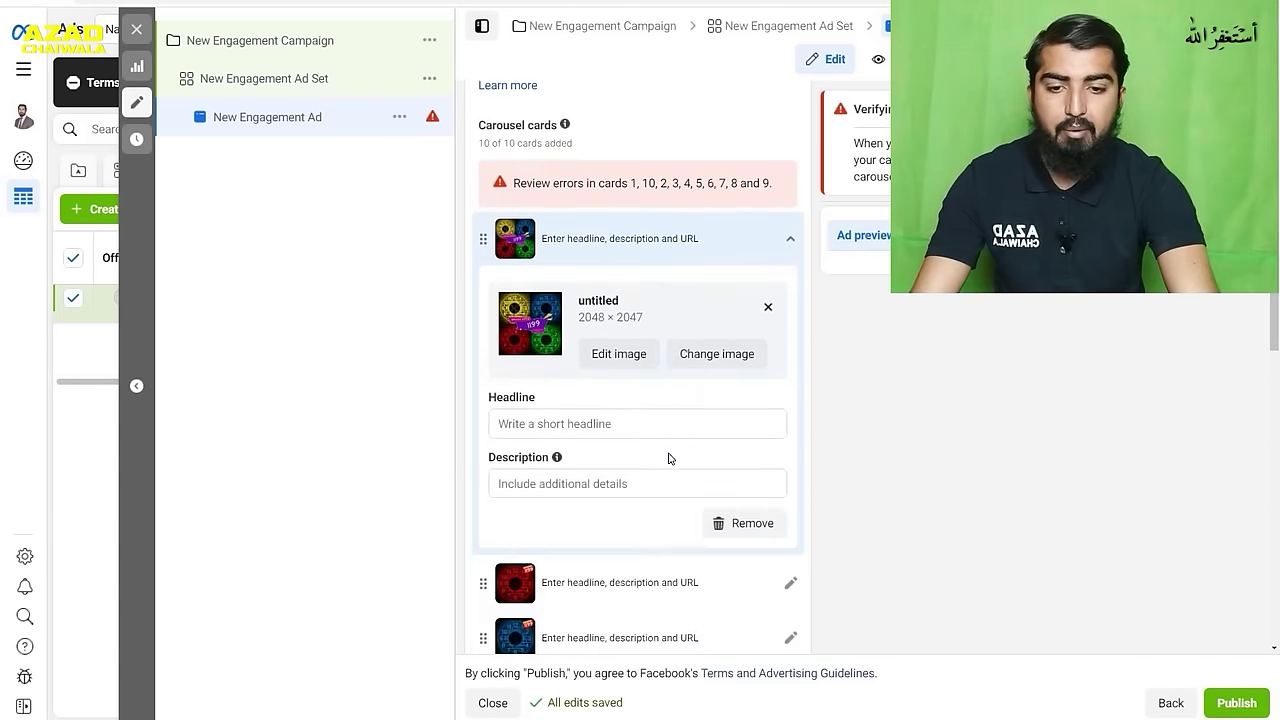
pyautogui.scroll(8, 669, 458)
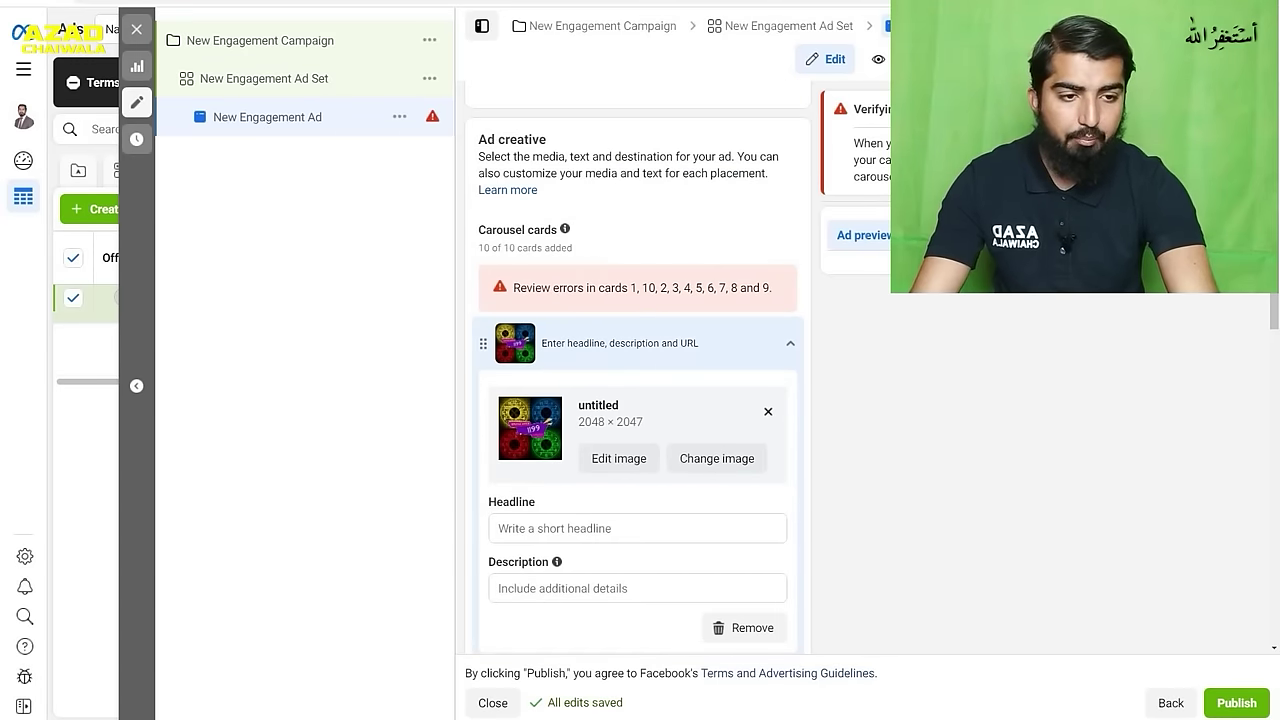
pyautogui.scroll(1, 638, 400)
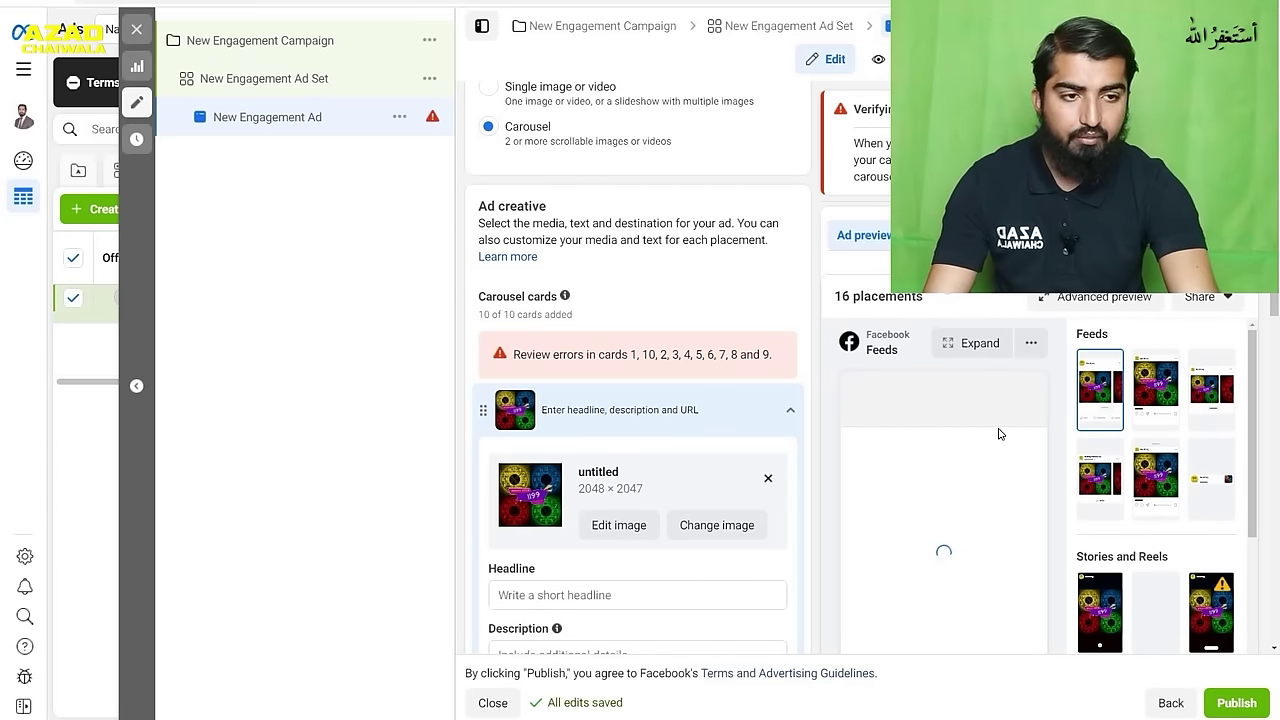
pyautogui.scroll(-1, 1006, 411)
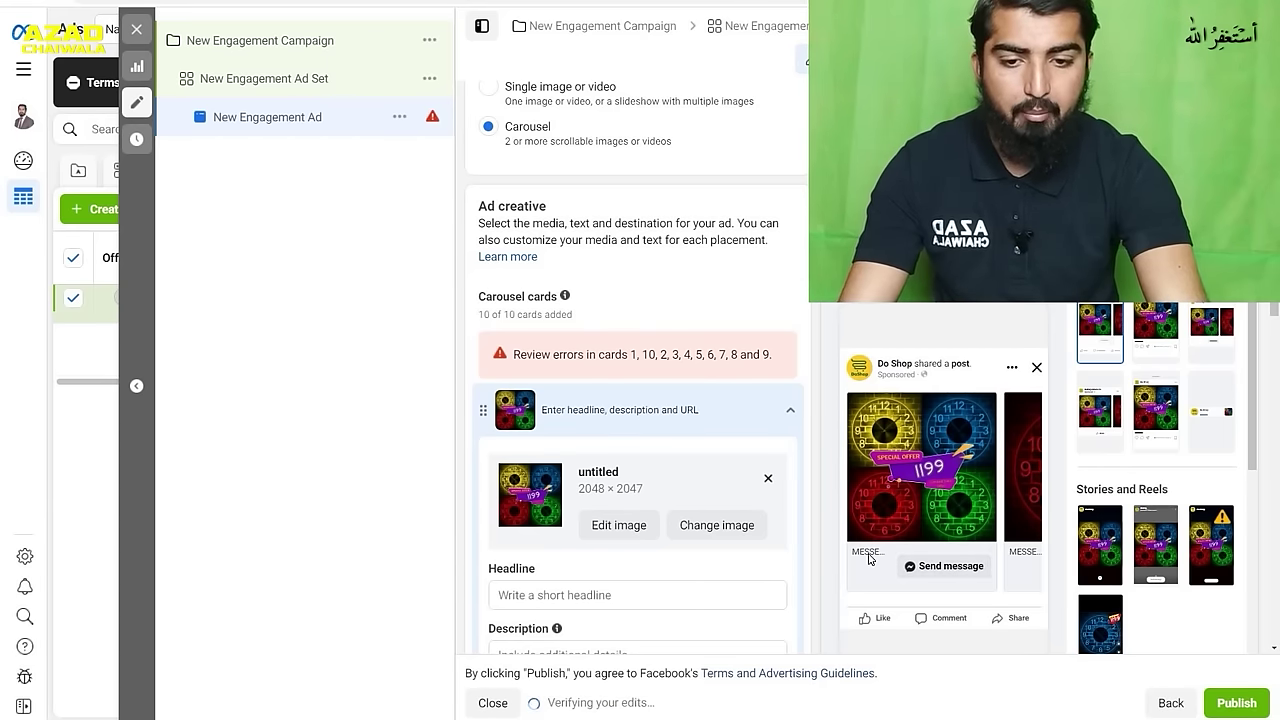
# - Enter 'Acrelic Watches' as the first card's headline and '12 by 12 size' as its description
pyautogui.click(637, 593)
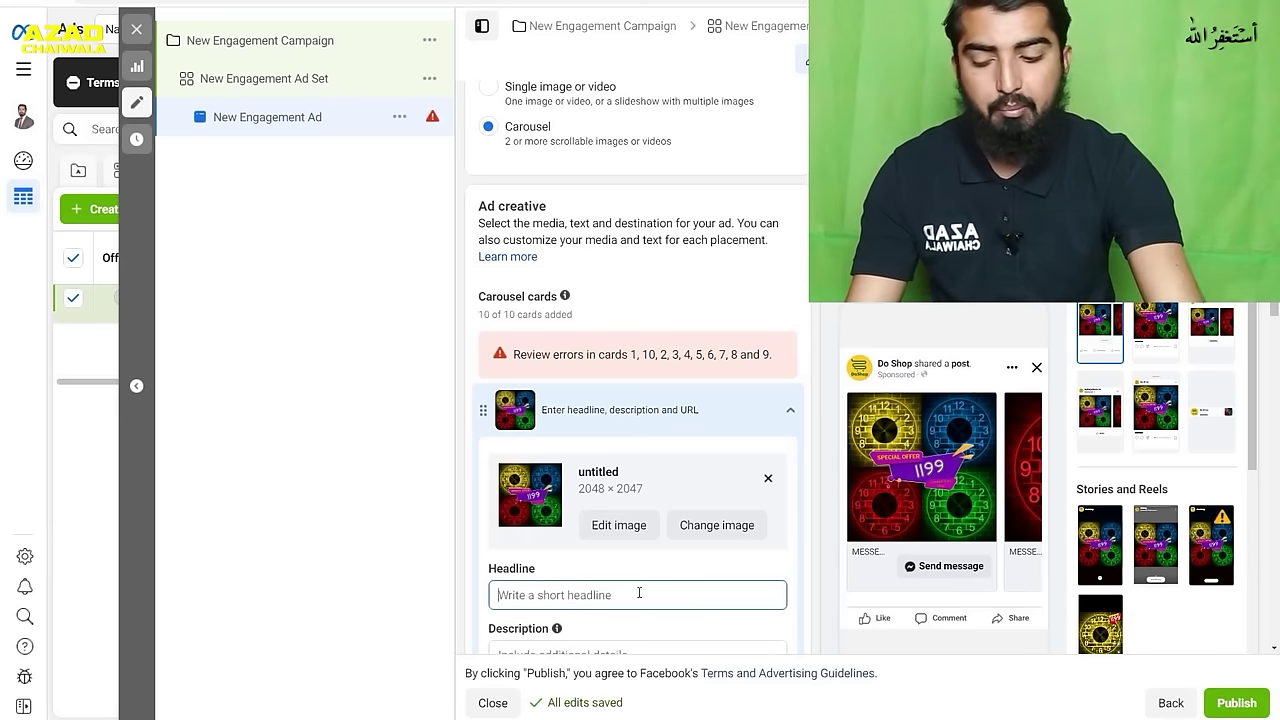
pyautogui.write('Acrelic ')
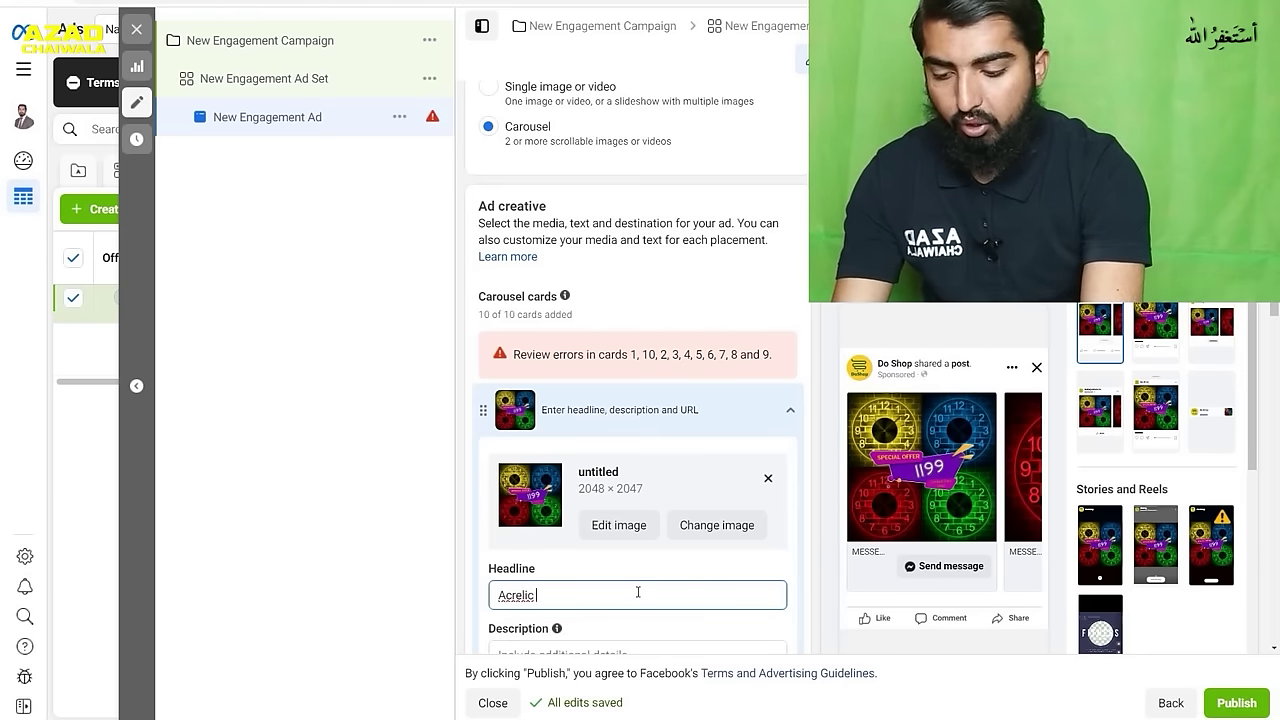
pyautogui.write('Watches')
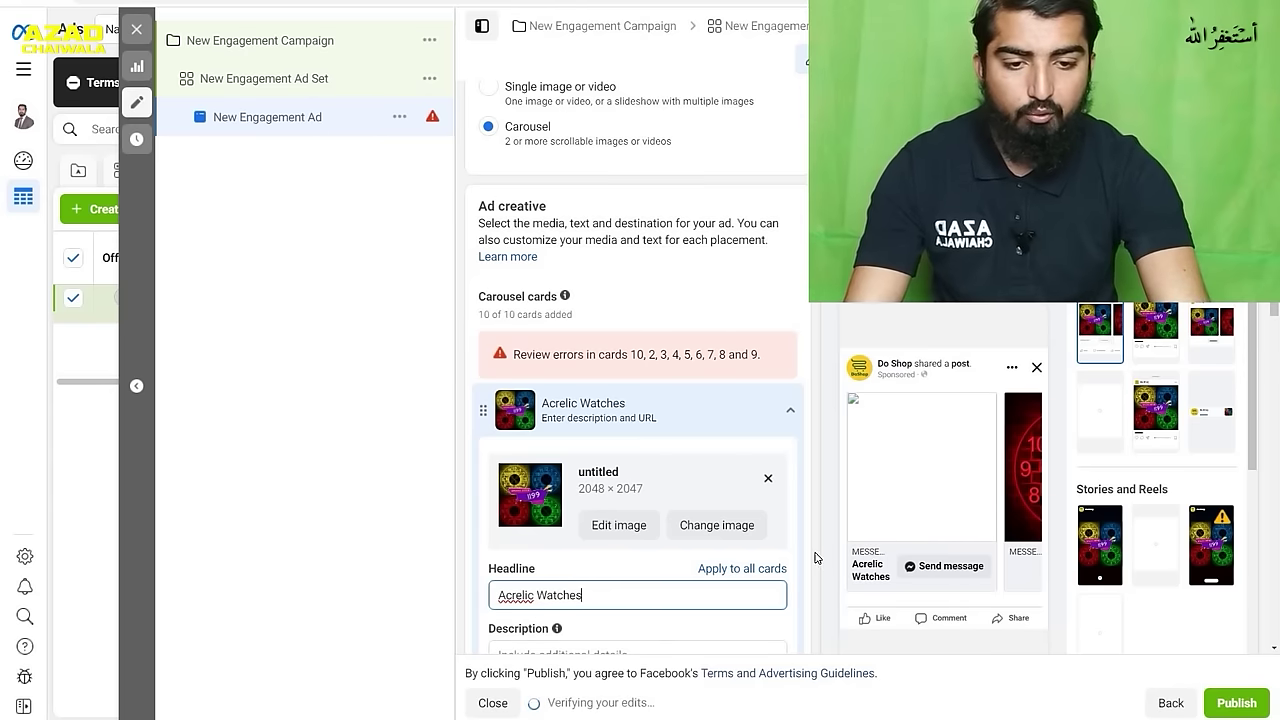
pyautogui.click(845, 576)
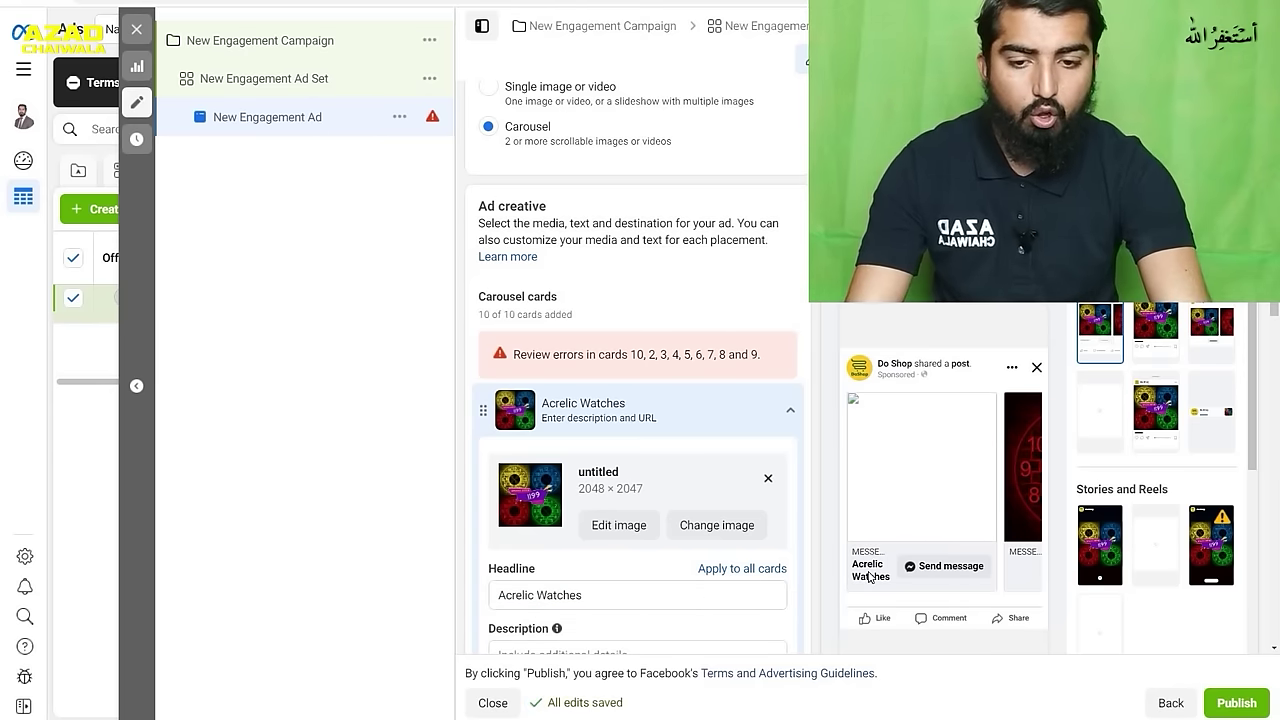
pyautogui.scroll(-2, 681, 518)
pyautogui.click(681, 518)
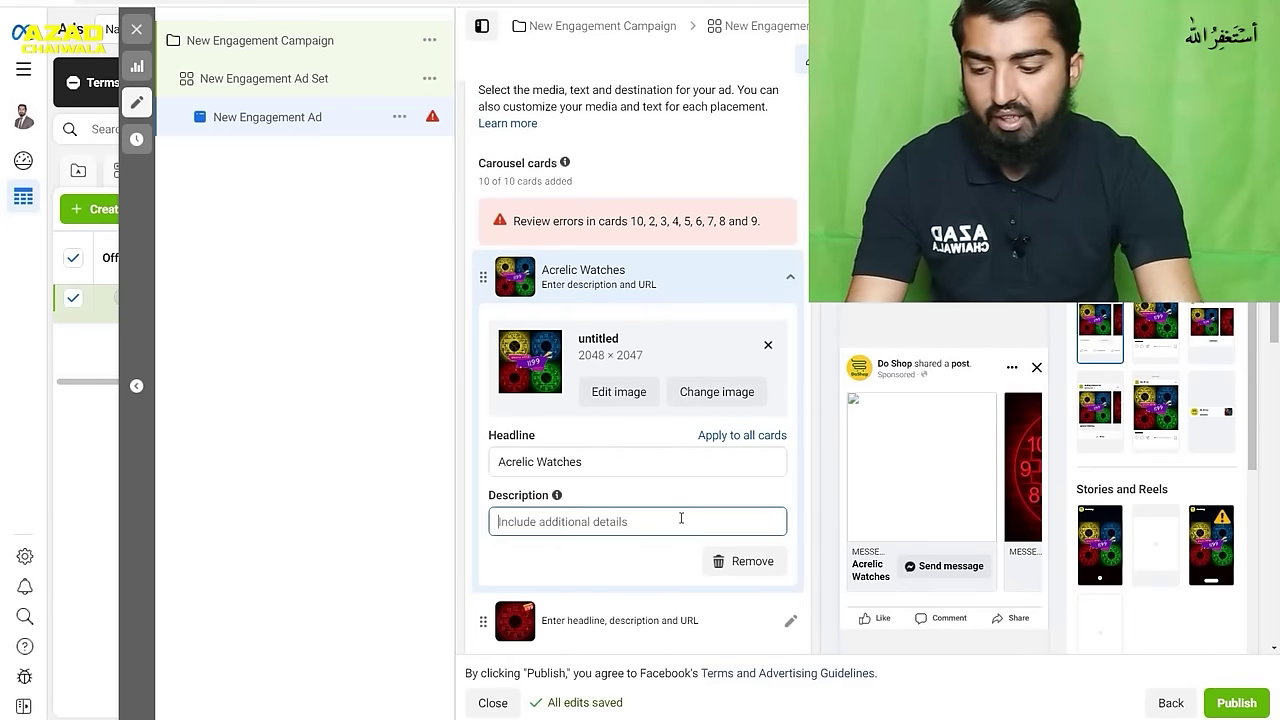
pyautogui.write('12 by')
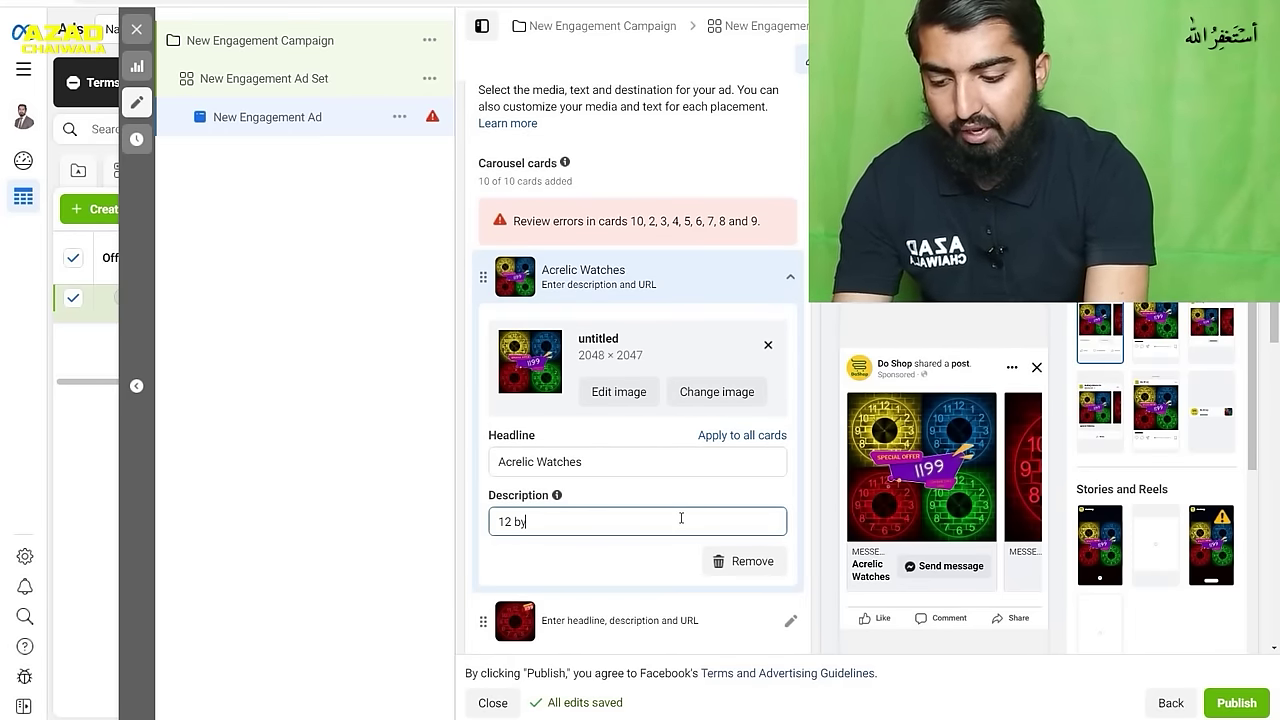
pyautogui.write(' 12 ')
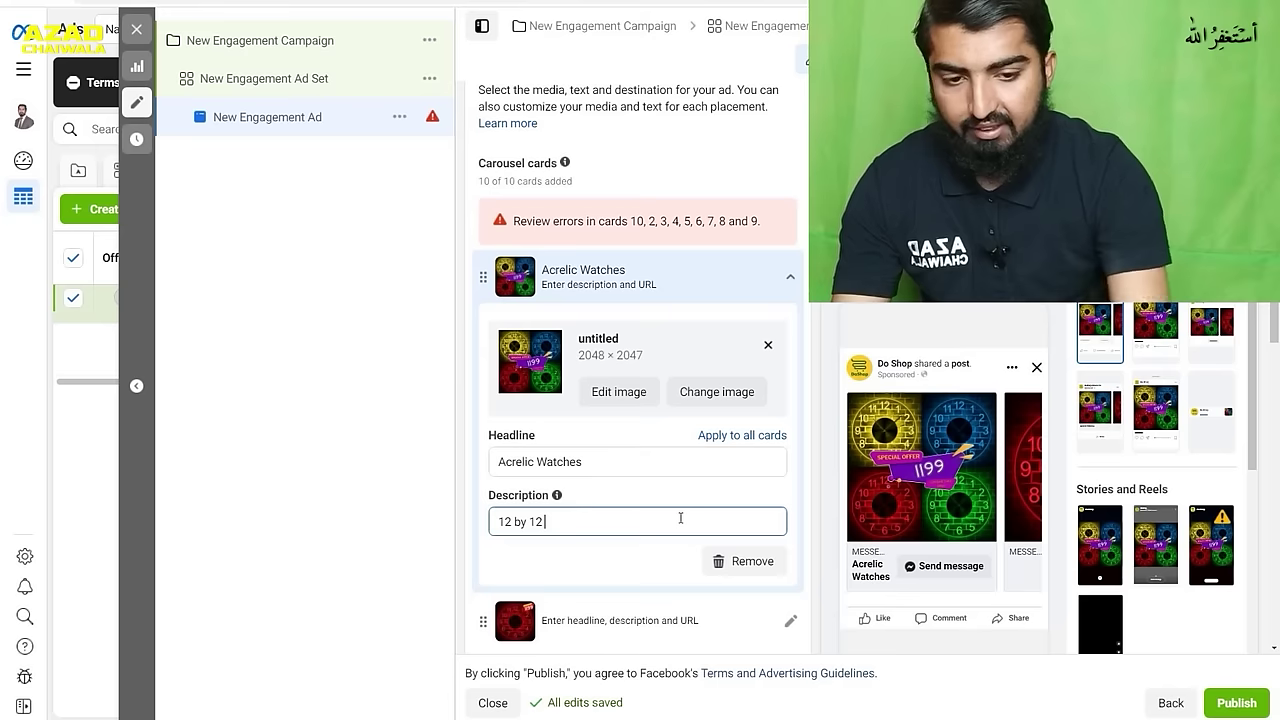
pyautogui.write('size')
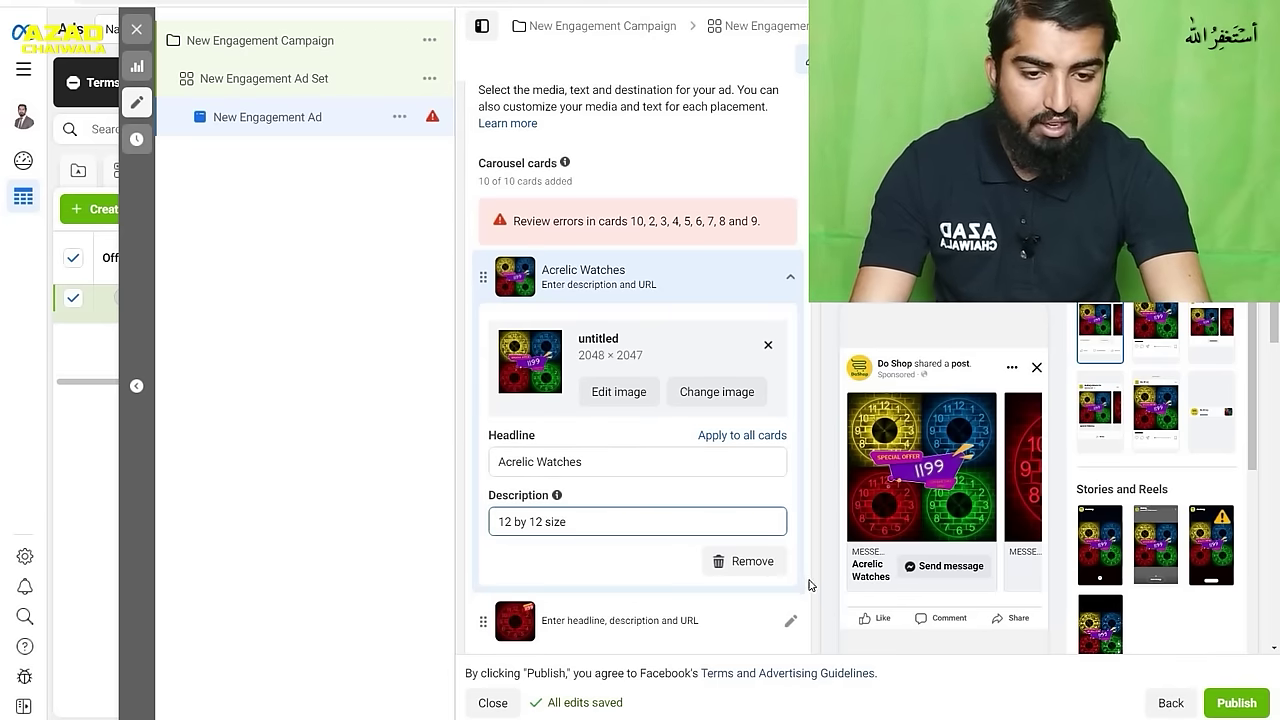
pyautogui.click(812, 583)
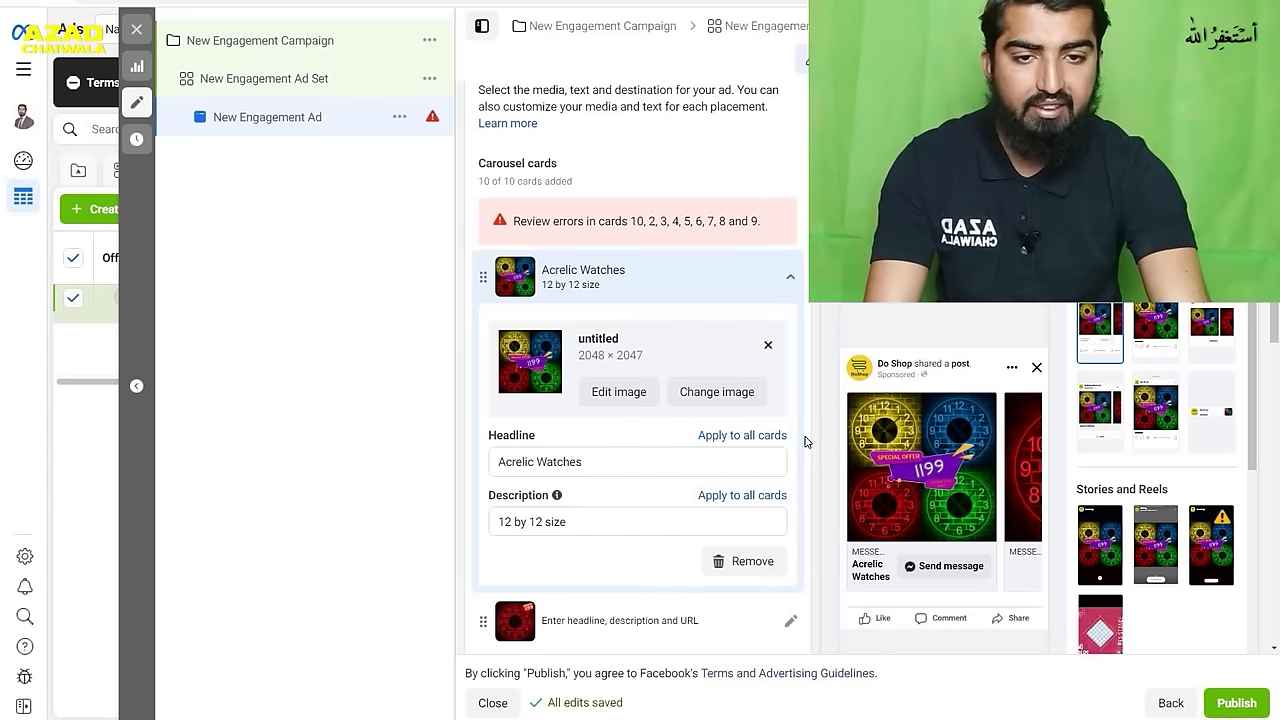
pyautogui.scroll(-4, 805, 441)
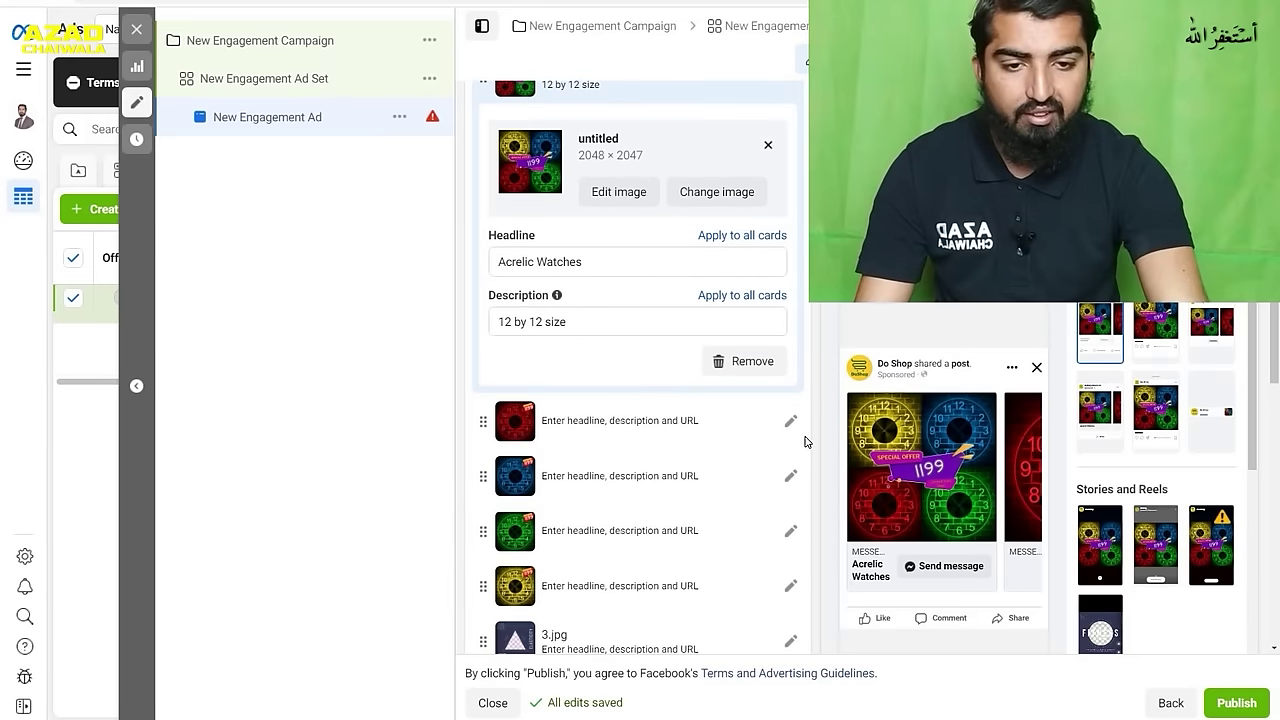
# - Open the second carousel card for editing and select its Headline and Description fields
pyautogui.scroll(-1, 805, 441)
pyautogui.click(789, 360)
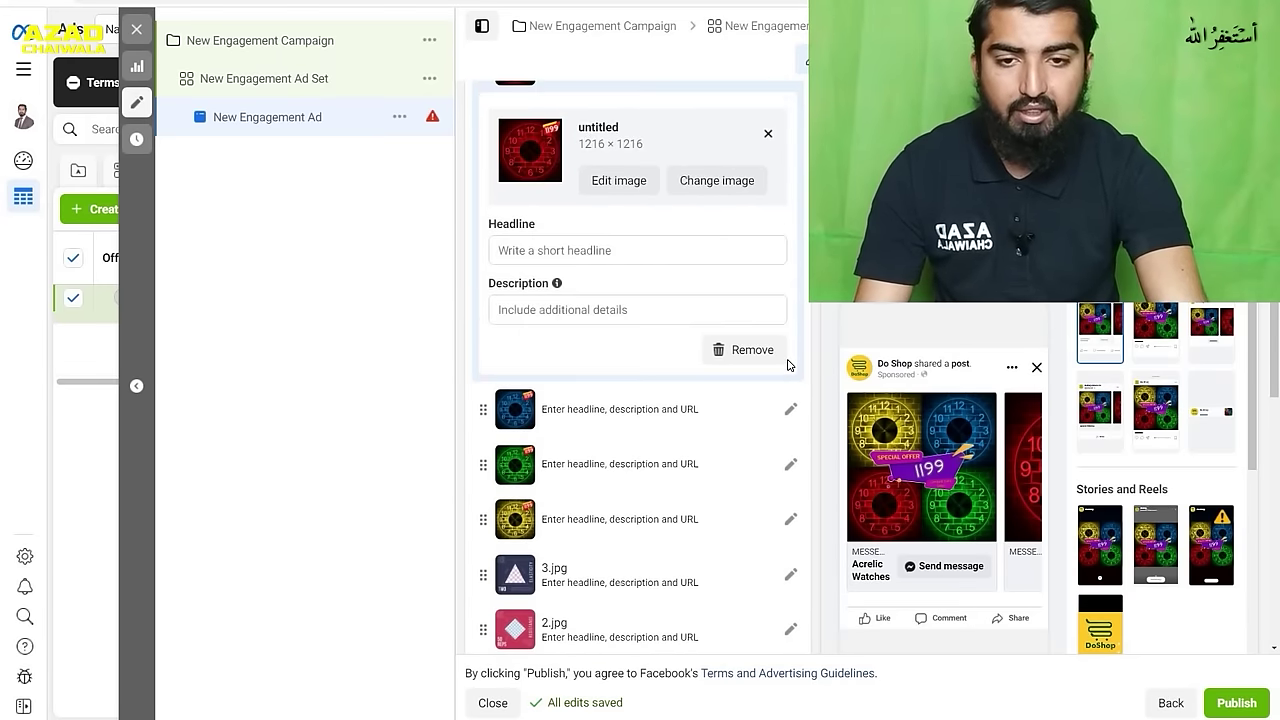
pyautogui.click(647, 248)
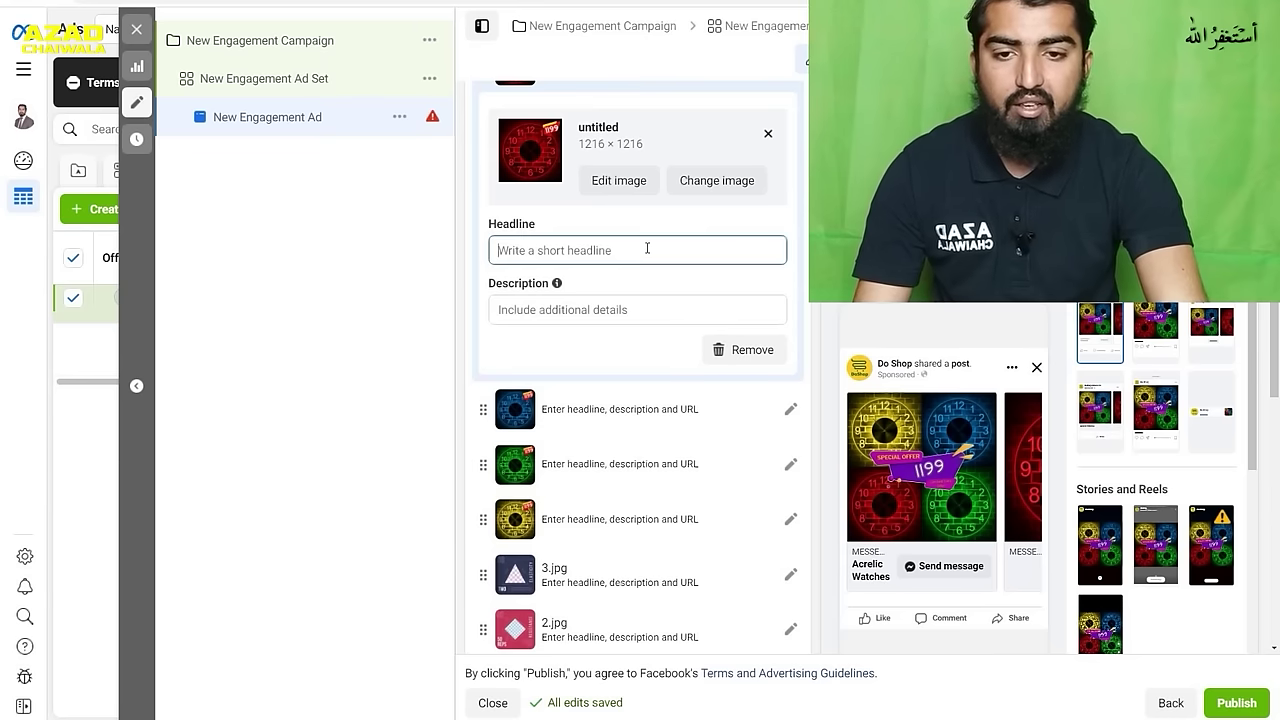
pyautogui.click(630, 309)
pyautogui.scroll(-3, 814, 420)
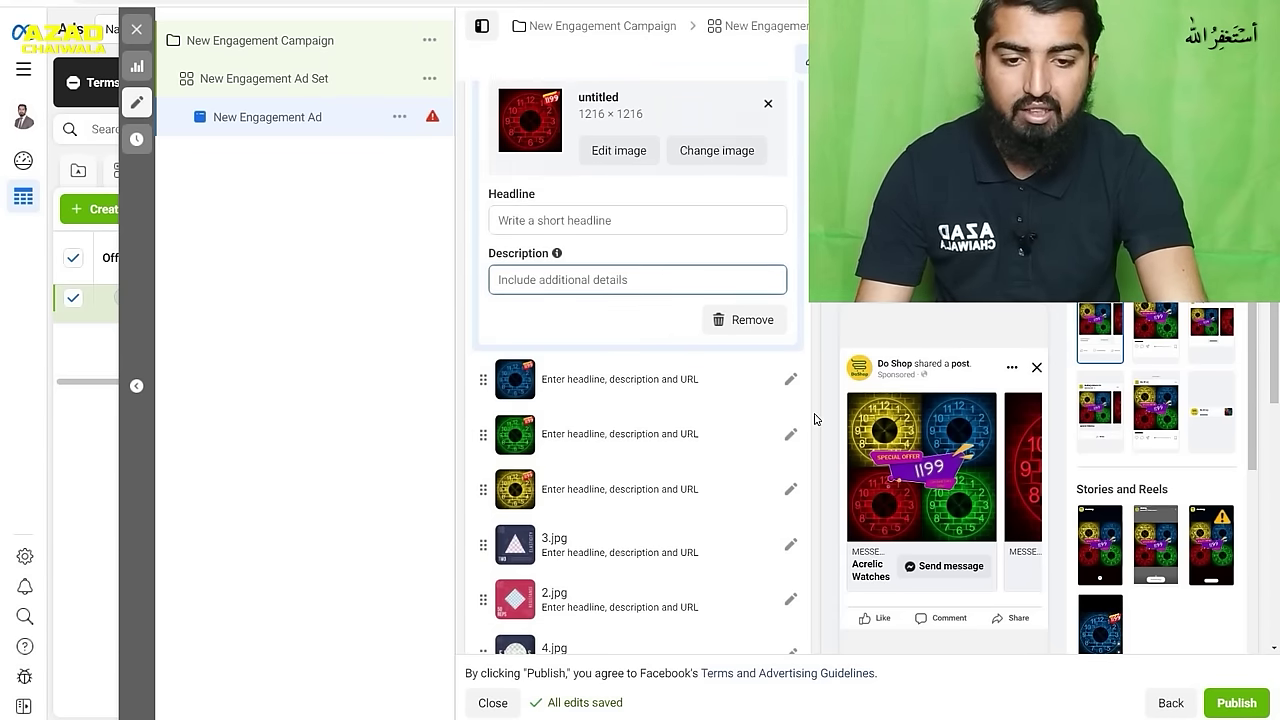
pyautogui.scroll(-4, 814, 420)
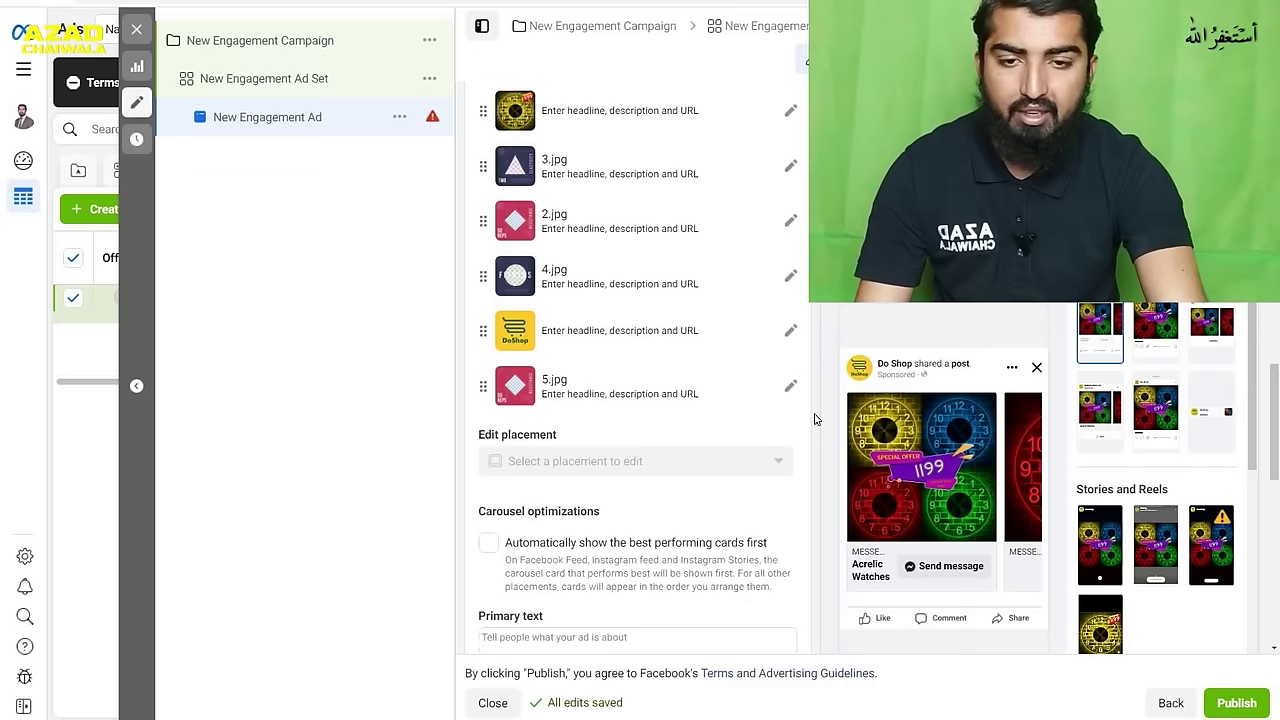
pyautogui.scroll(5, 814, 420)
pyautogui.scroll(6, 814, 420)
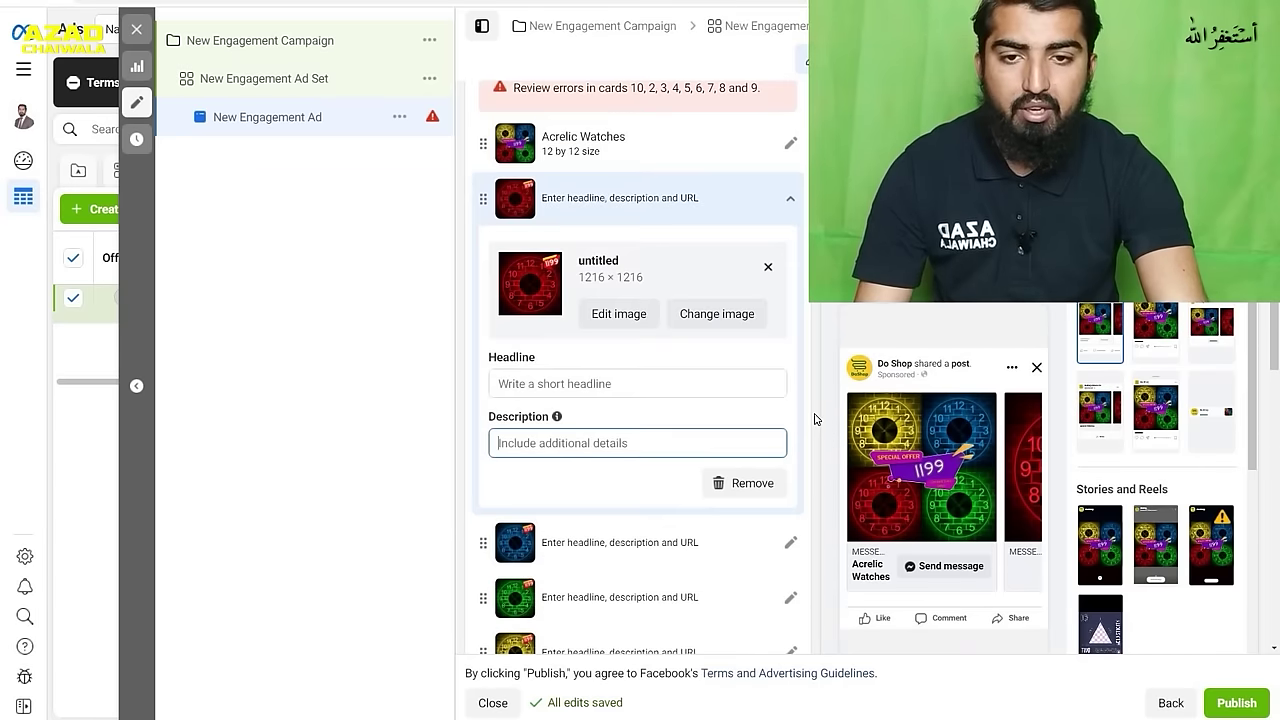
# - Open the Advanced preview showing the carousel across all 16 placements
pyautogui.scroll(-5, 814, 420)
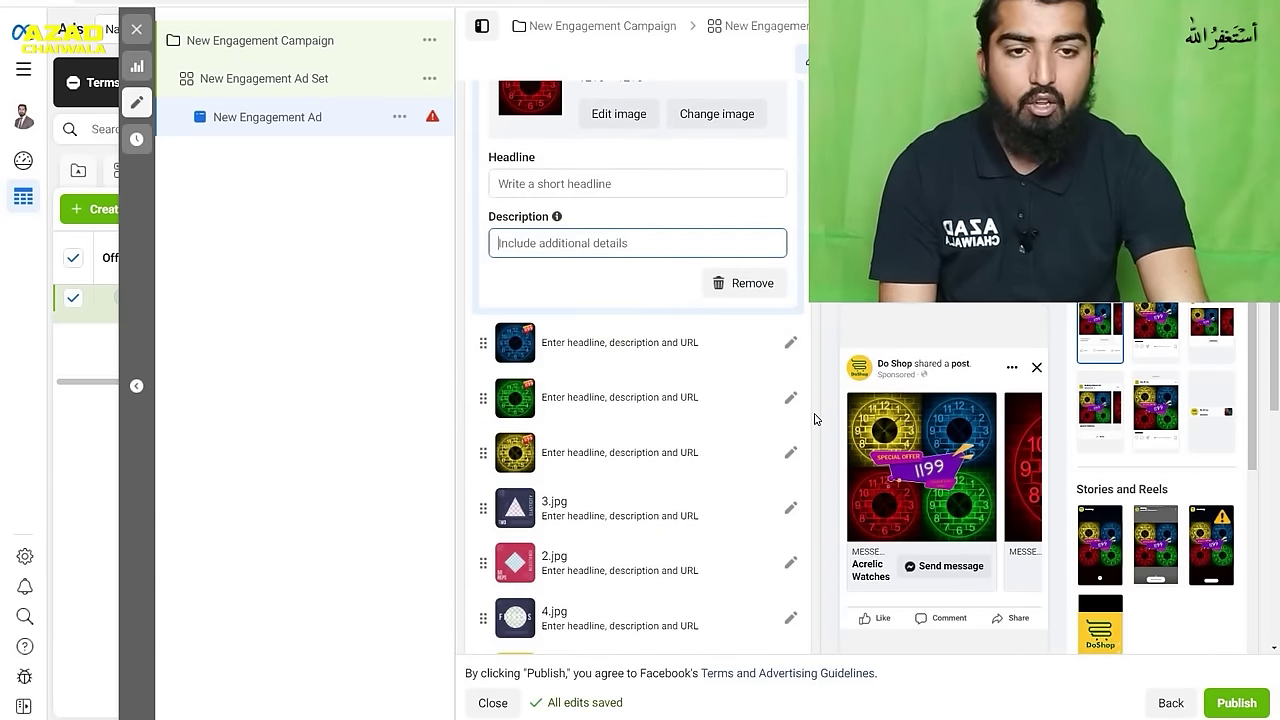
pyautogui.scroll(-8, 814, 420)
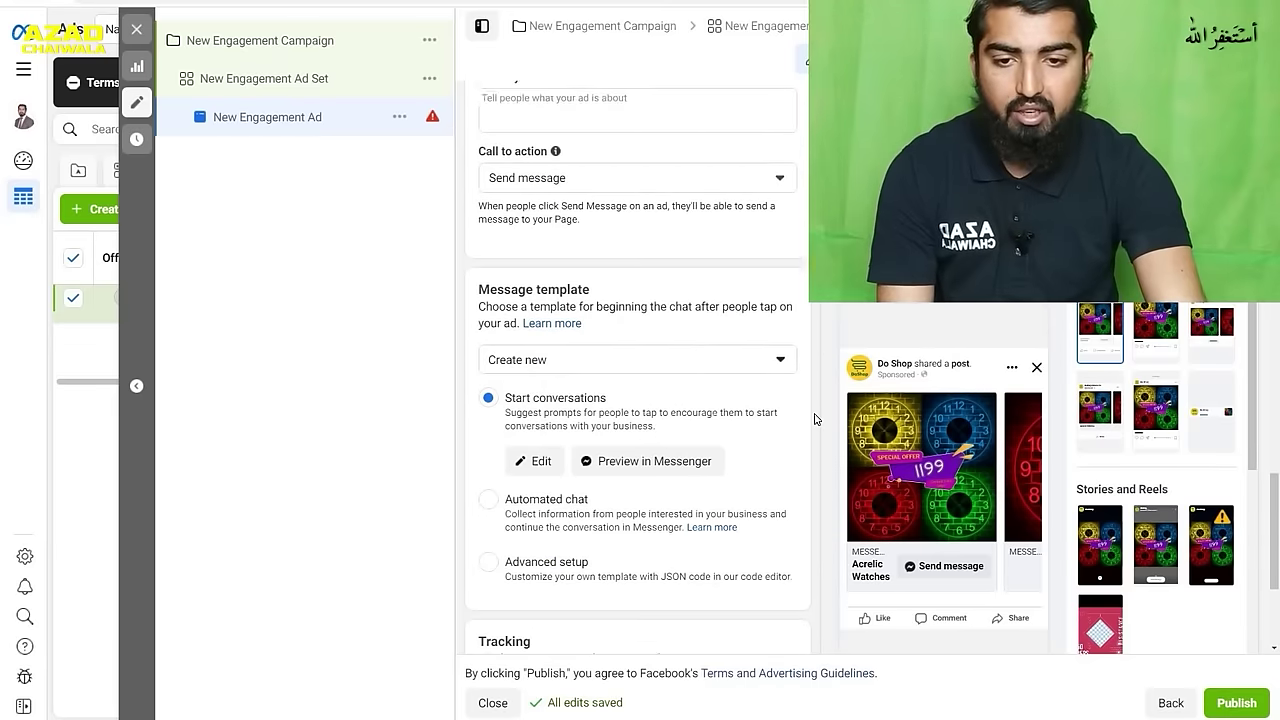
pyautogui.scroll(-4, 814, 420)
pyautogui.scroll(10, 814, 420)
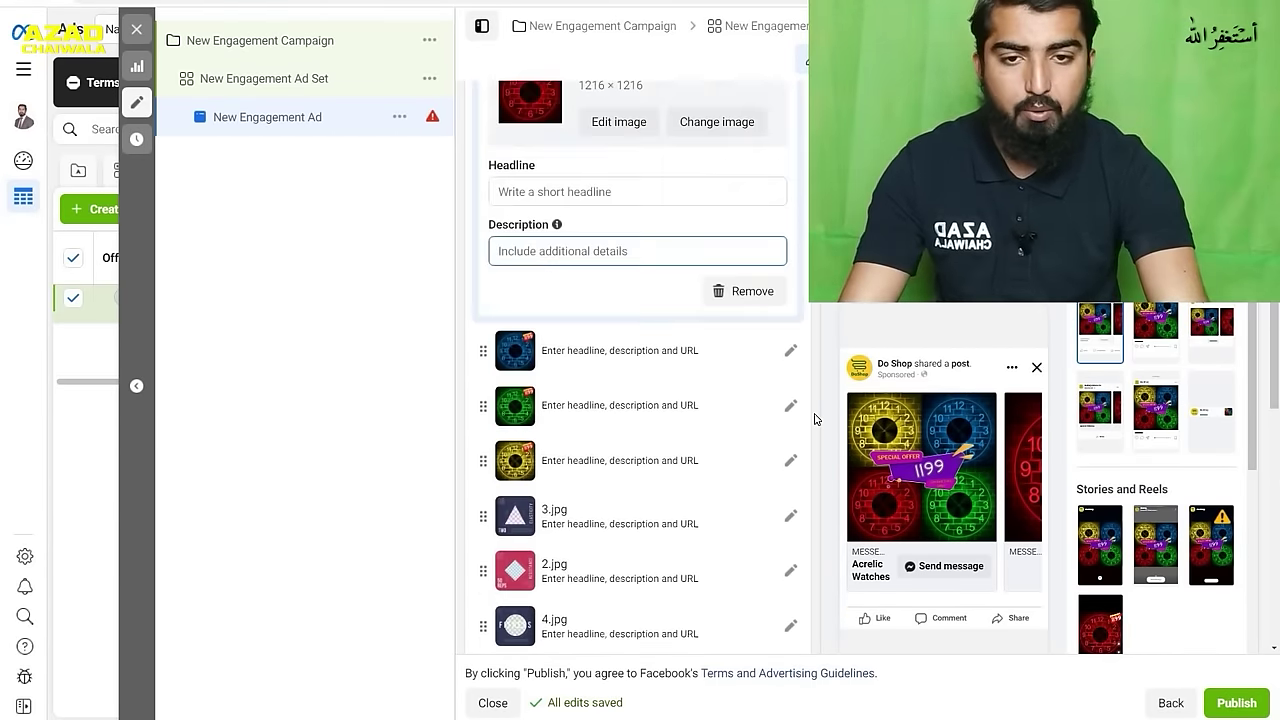
pyautogui.scroll(2, 814, 420)
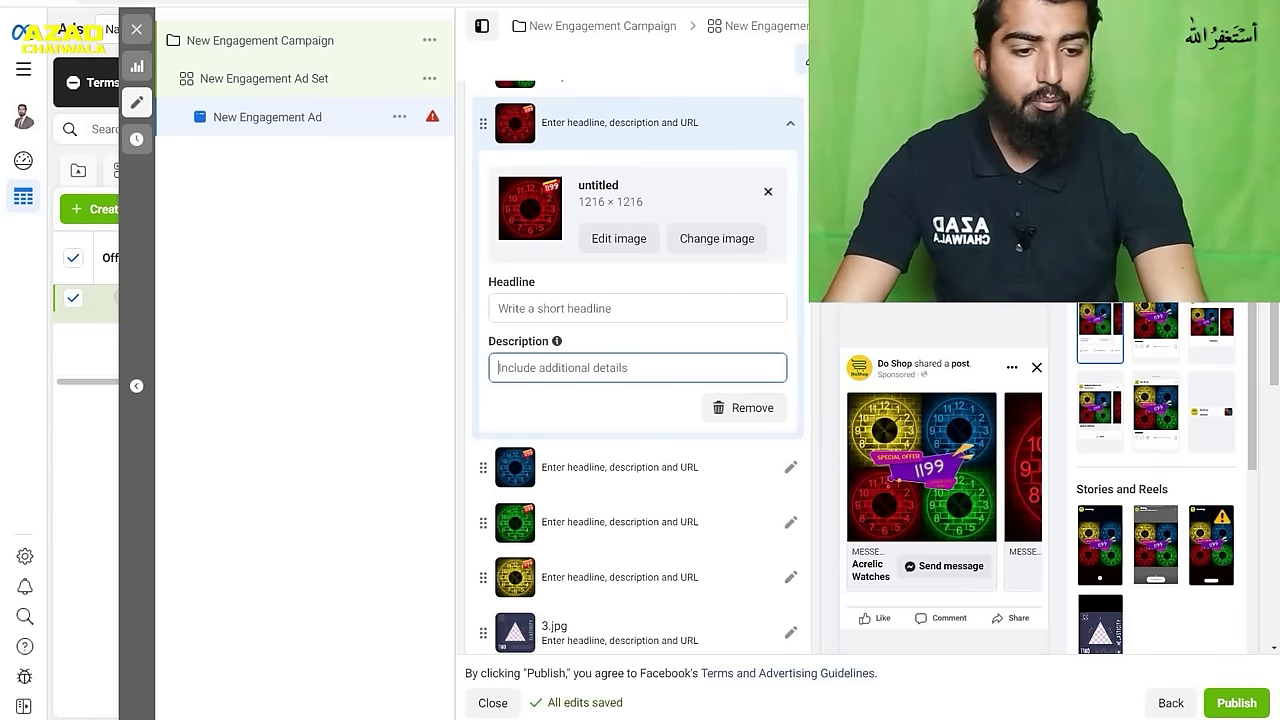
pyautogui.click(1105, 625)
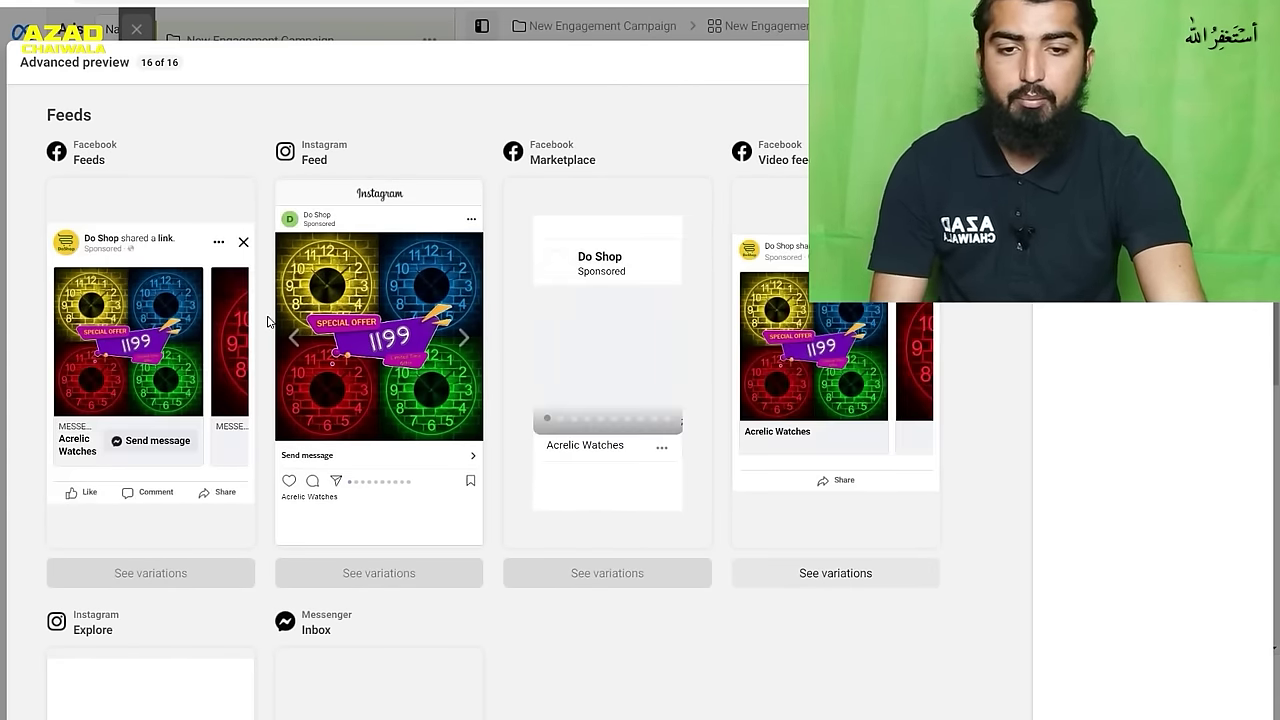
# - Review the carousel in feed, stories, in-article and apps placements, then close the preview
pyautogui.scroll(-9, 353, 332)
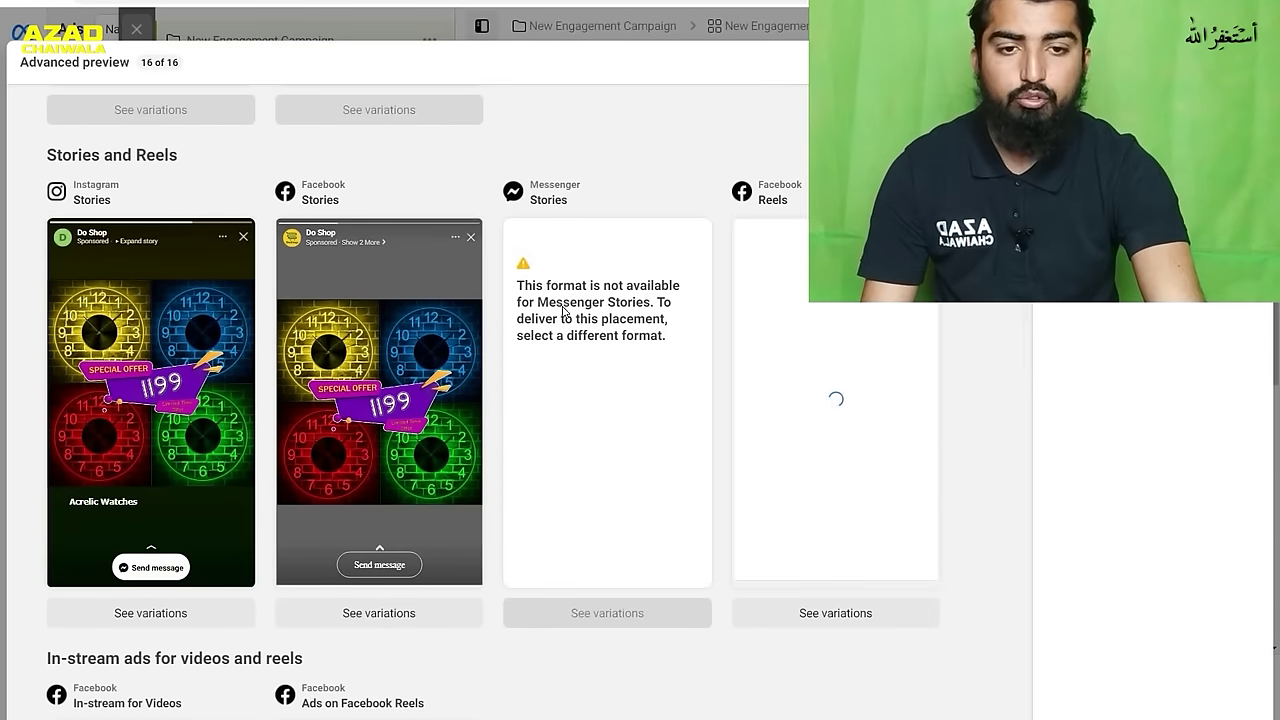
pyautogui.scroll(-2, 862, 344)
pyautogui.scroll(1, 860, 343)
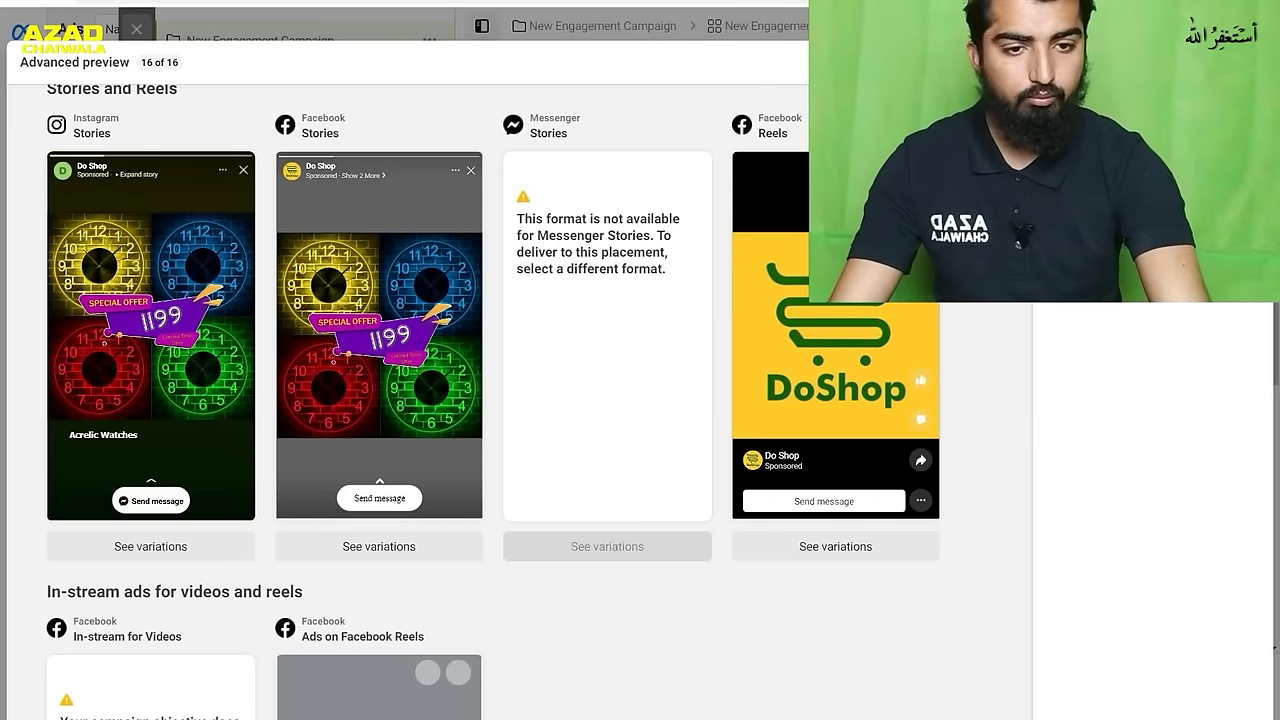
pyautogui.scroll(-3, 902, 334)
pyautogui.scroll(-3, 902, 334)
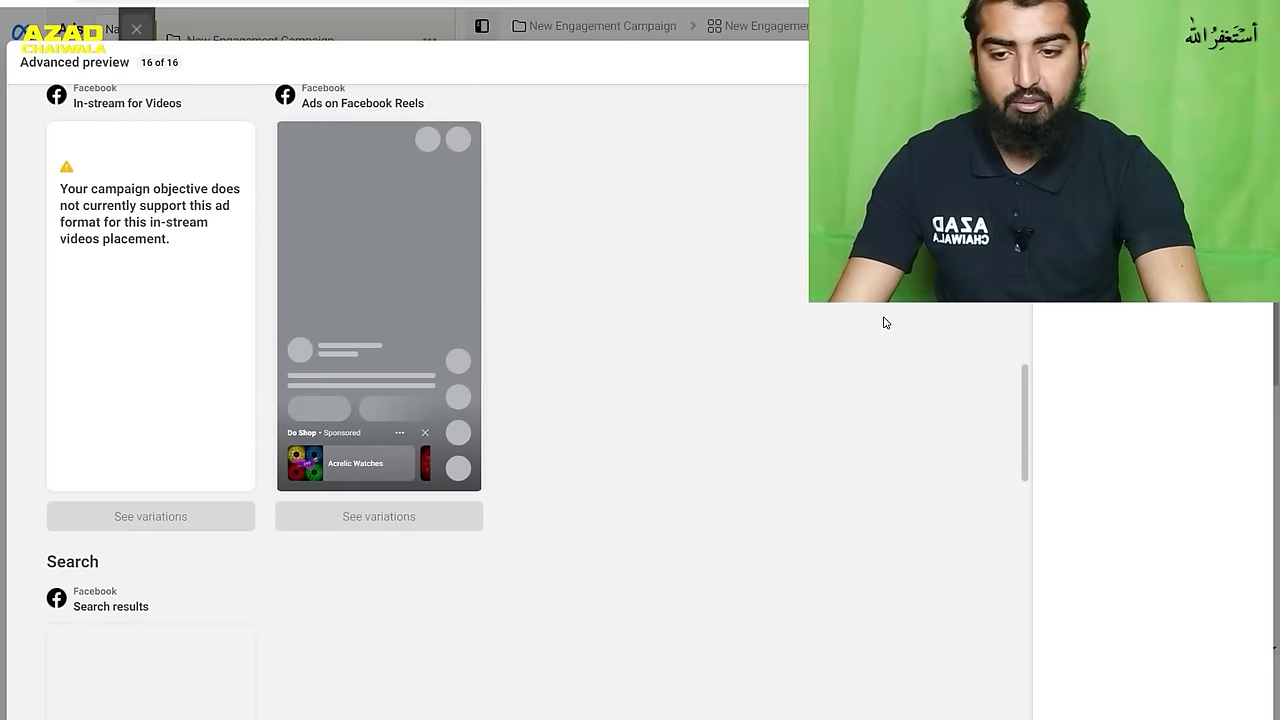
pyautogui.scroll(-12, 728, 322)
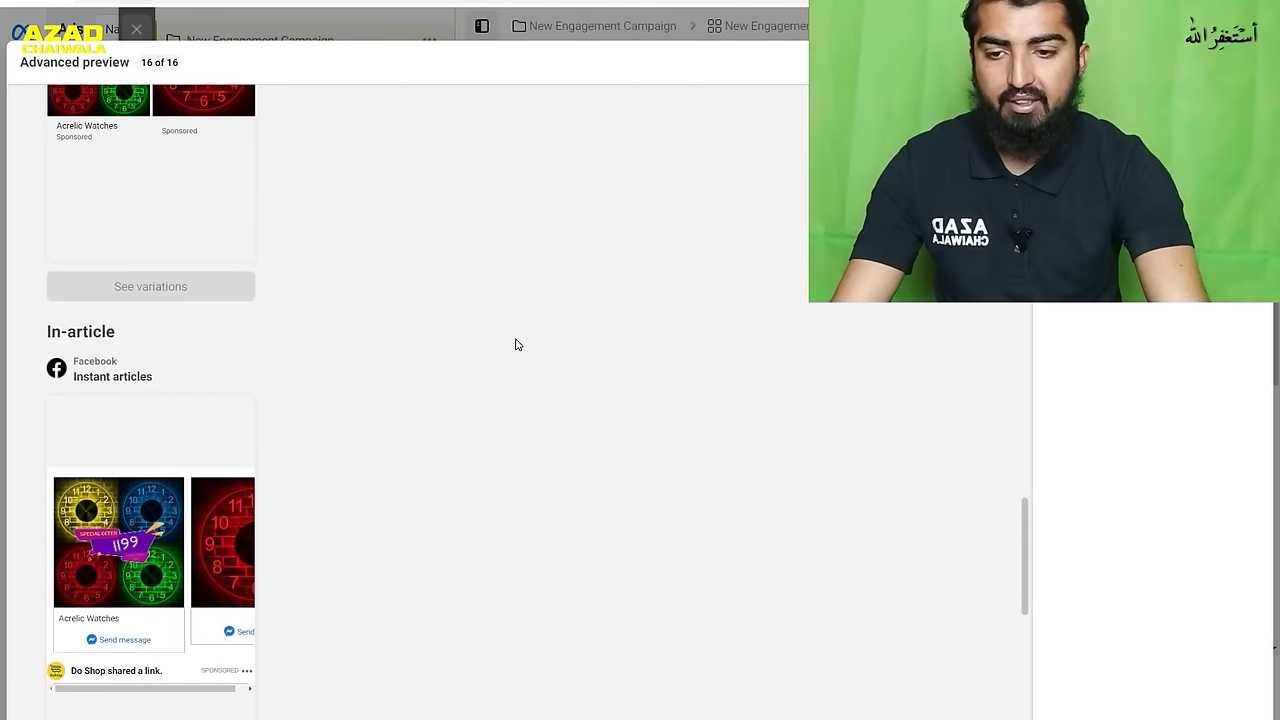
pyautogui.scroll(-3, 277, 309)
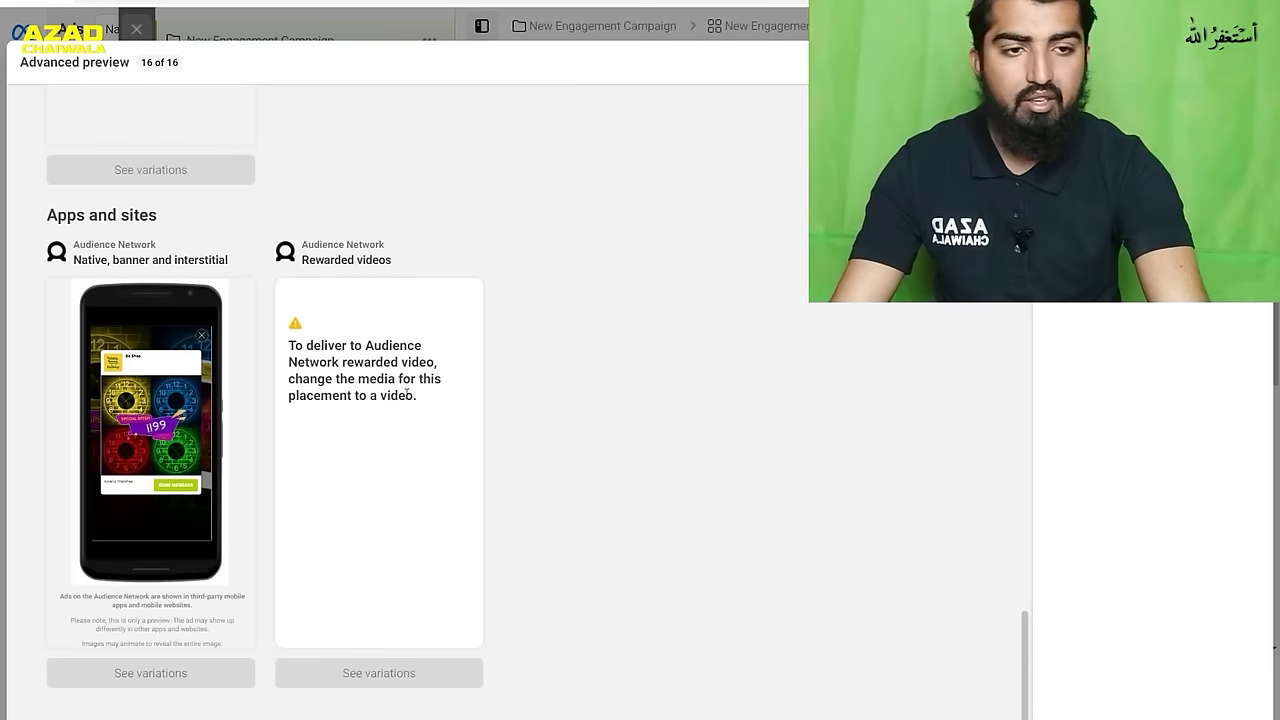
pyautogui.press('Escape')
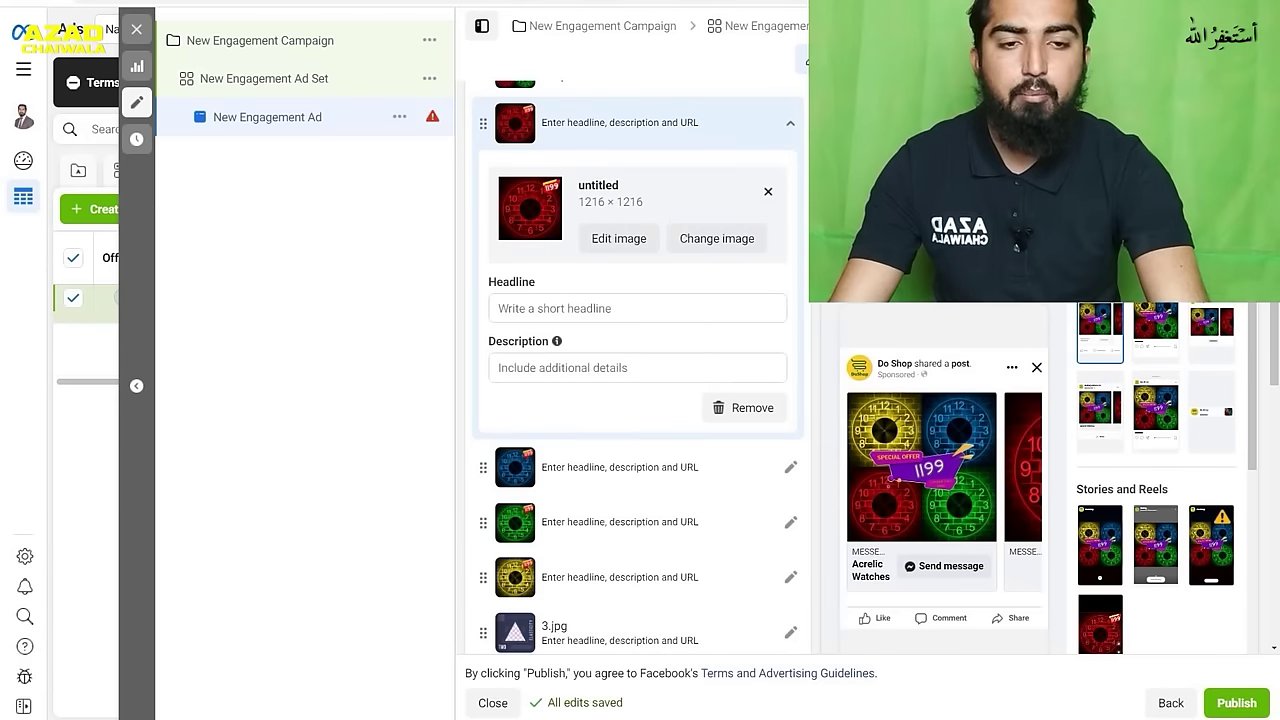